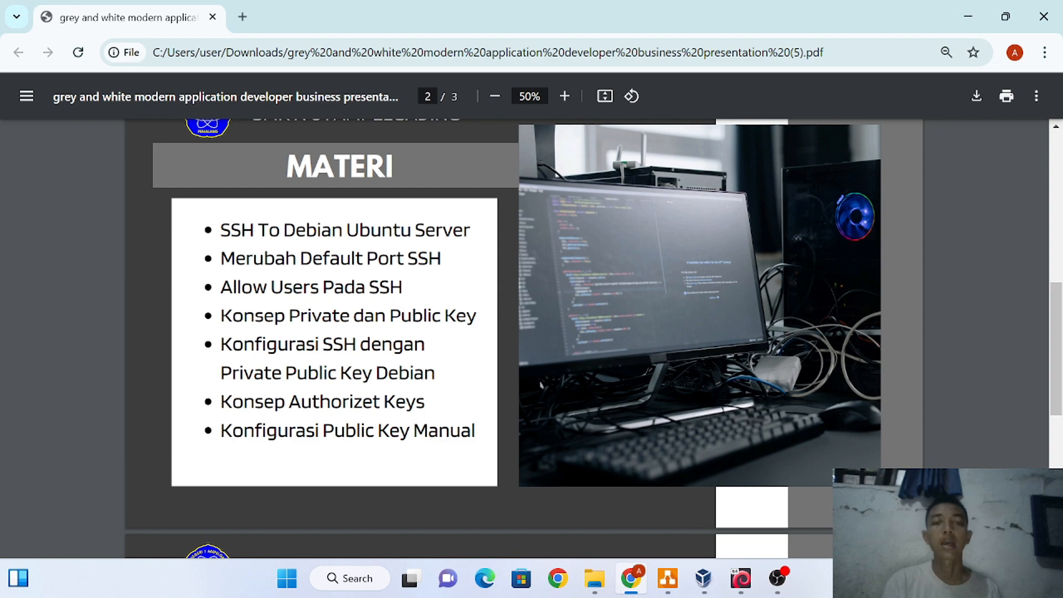
# Review the topologi.drawio network diagram, then bring up the four running VirtualBox VM consoles
pyautogui.scroll(1, 587, 338)
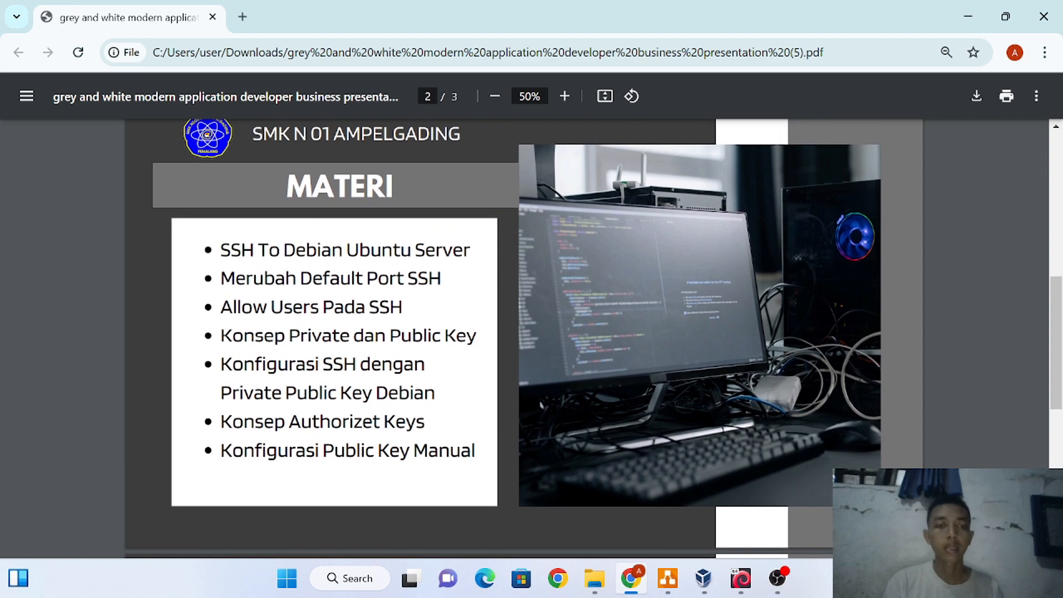
pyautogui.scroll(-8, 523, 338)
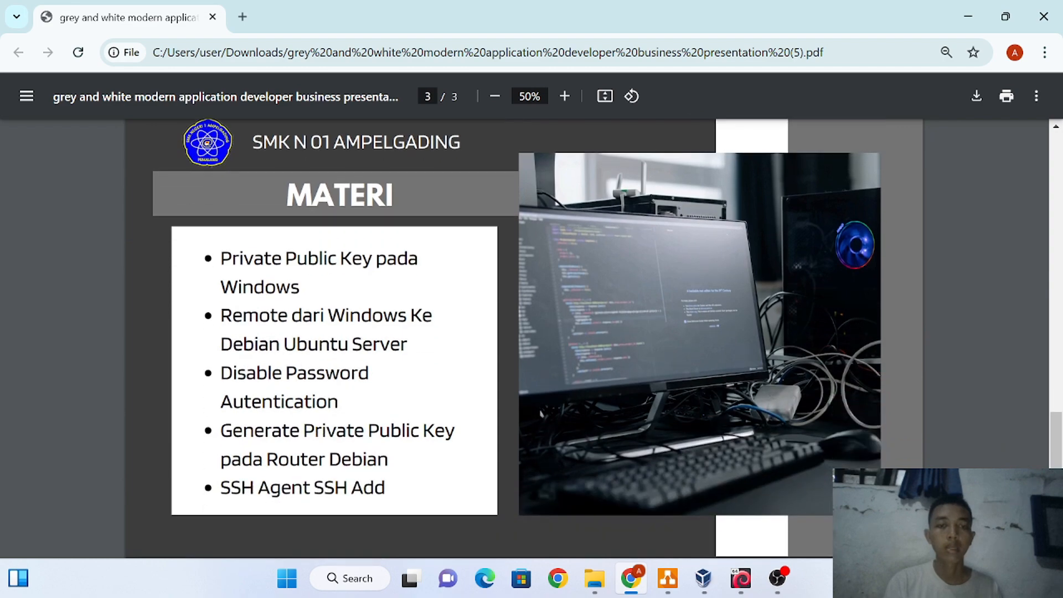
pyautogui.scroll(8, 524, 338)
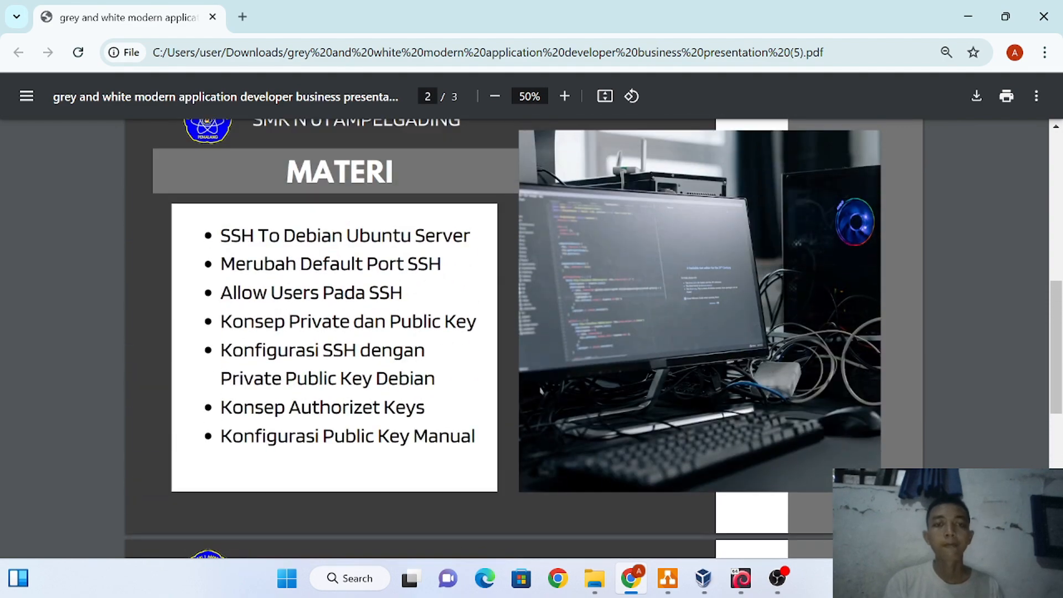
pyautogui.scroll(1, 523, 337)
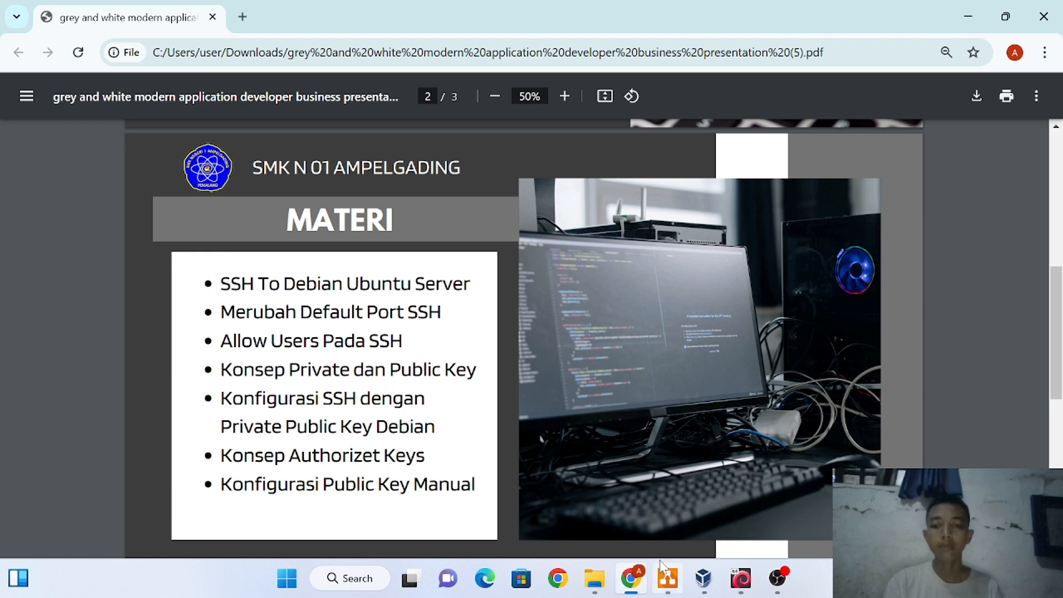
pyautogui.click(667, 577)
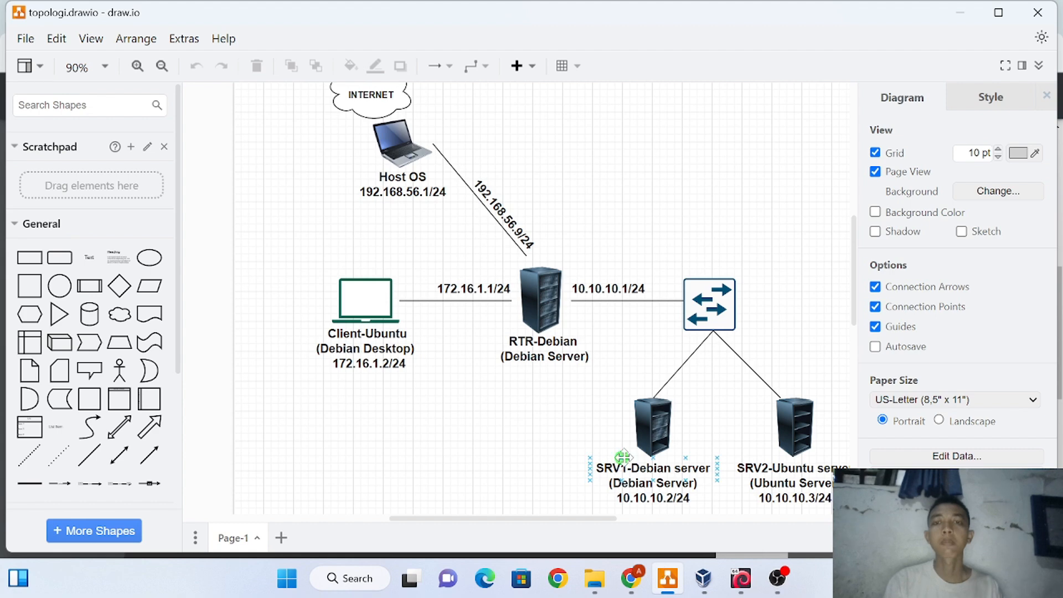
pyautogui.scroll(1, 534, 427)
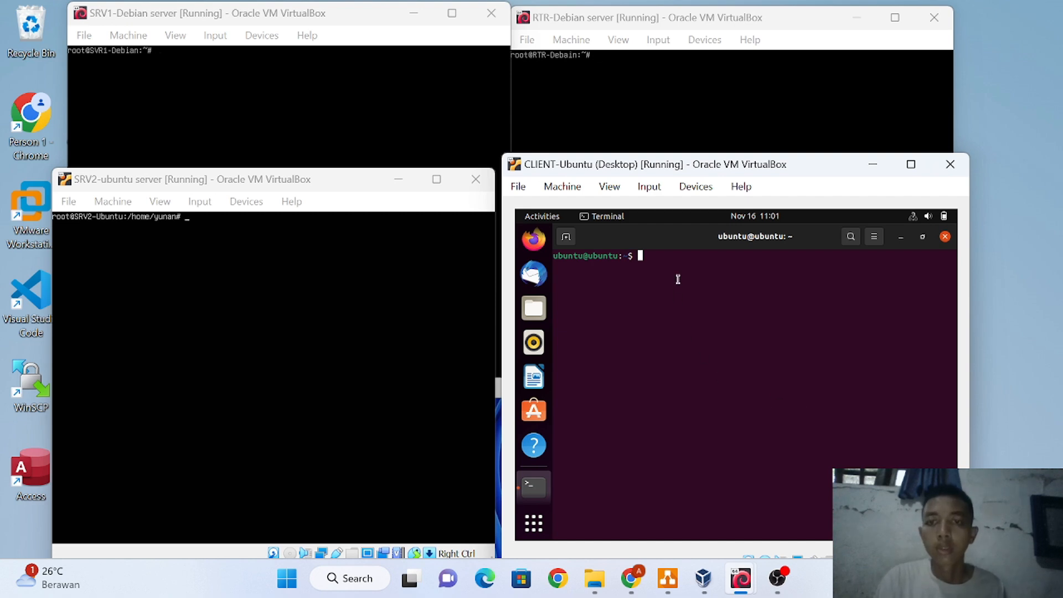
# From the CLIENT-Ubuntu terminal, ping 10.10.10.2 twice, stopping each run with Ctrl+C
pyautogui.write('sud')
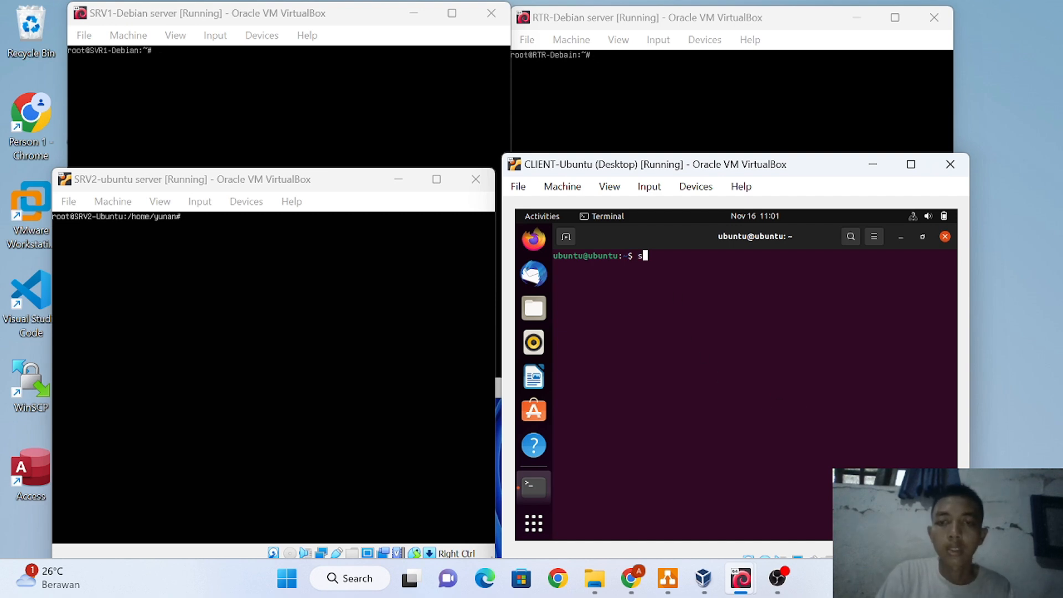
pyautogui.press('BackSpace')
pyautogui.press('BackSpace')
pyautogui.write('s')
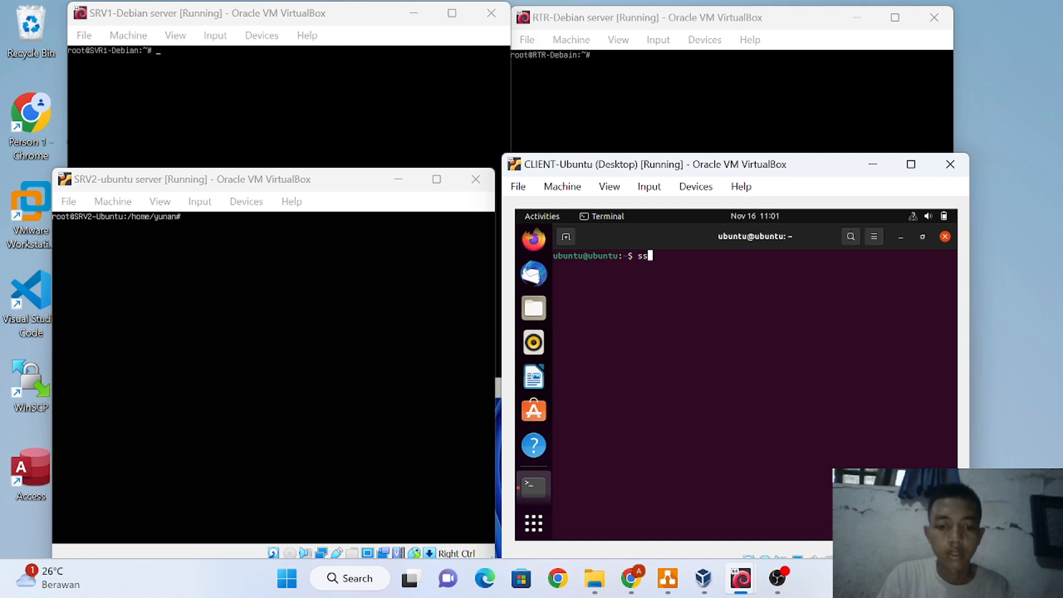
pyautogui.write('h')
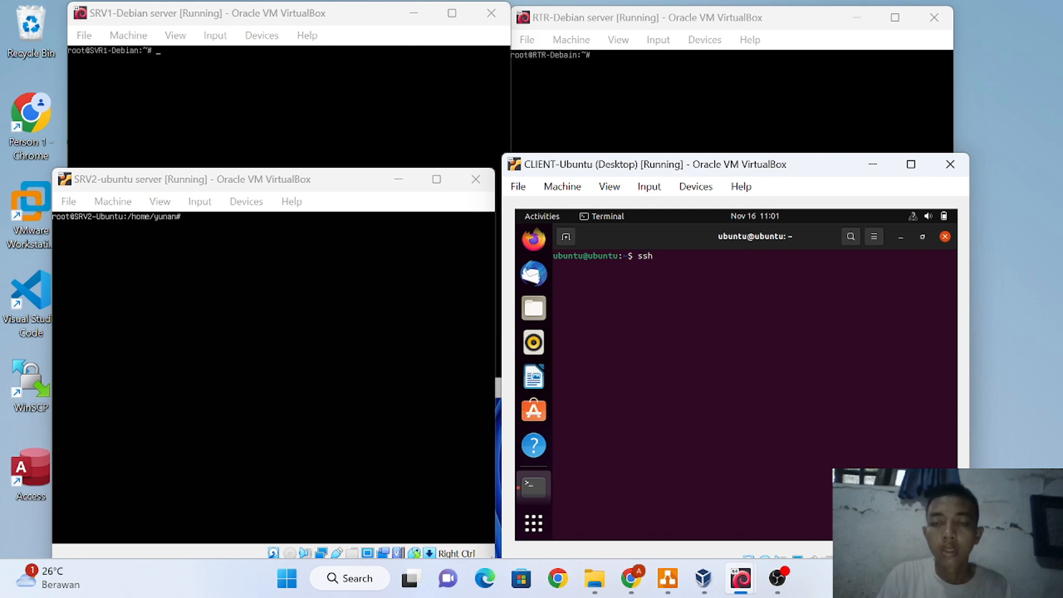
pyautogui.press('BackSpace')
pyautogui.press('BackSpace')
pyautogui.press('BackSpace')
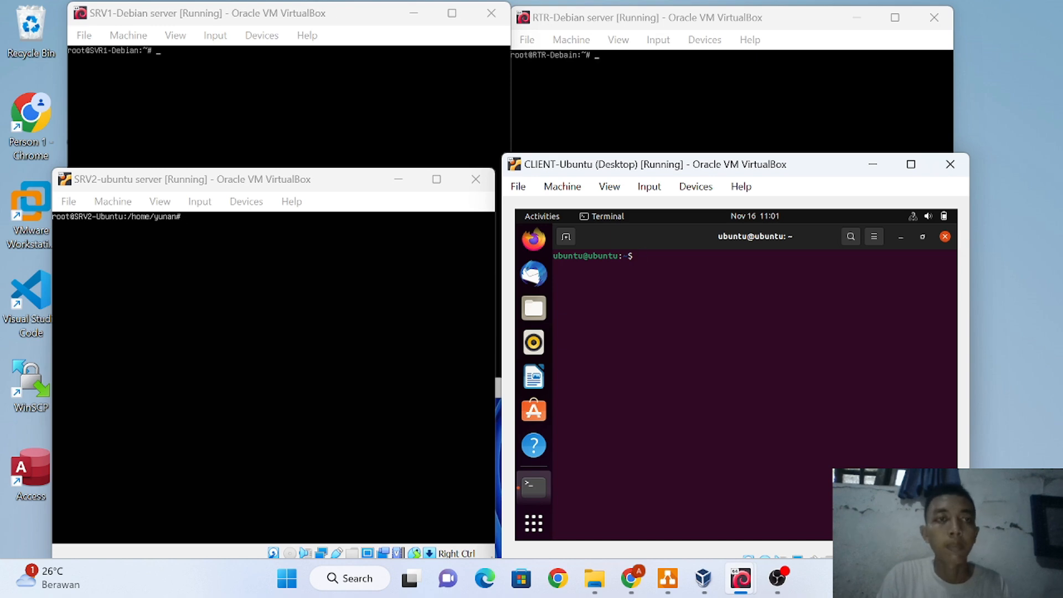
pyautogui.write('ping ')
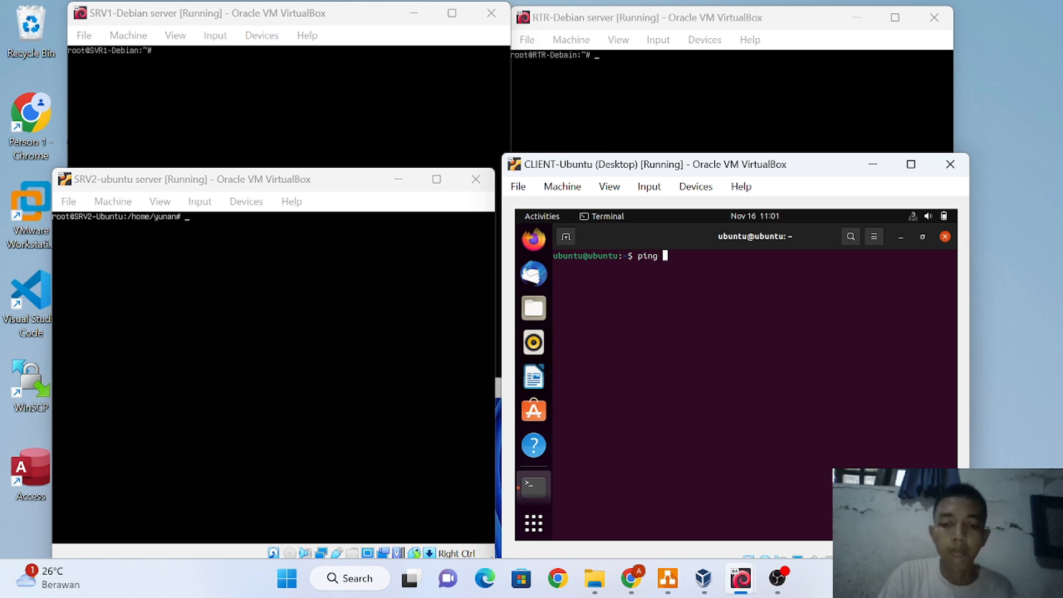
pyautogui.write('10.10.')
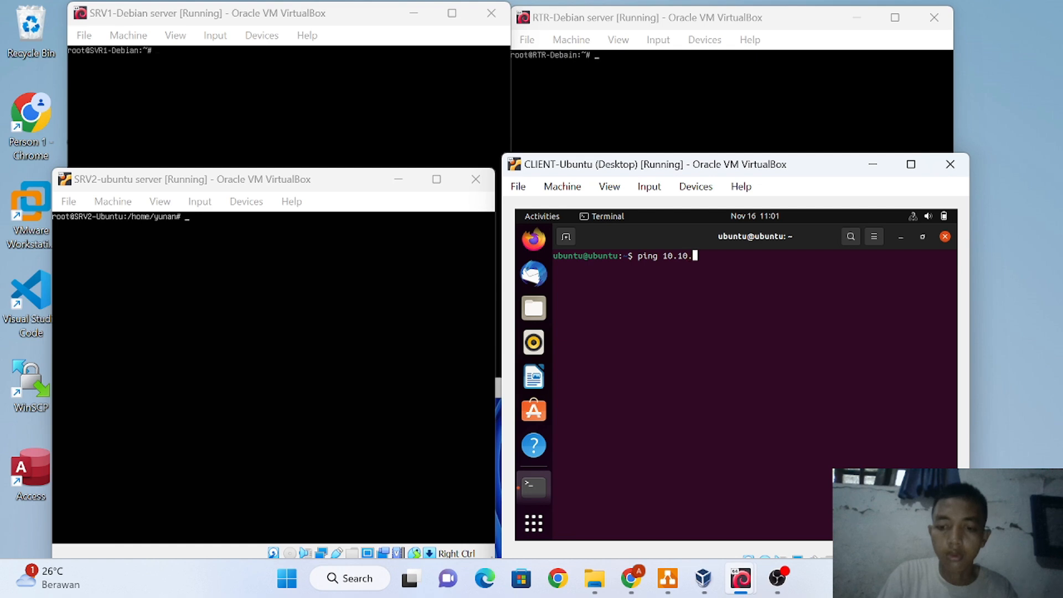
pyautogui.write('10.2')
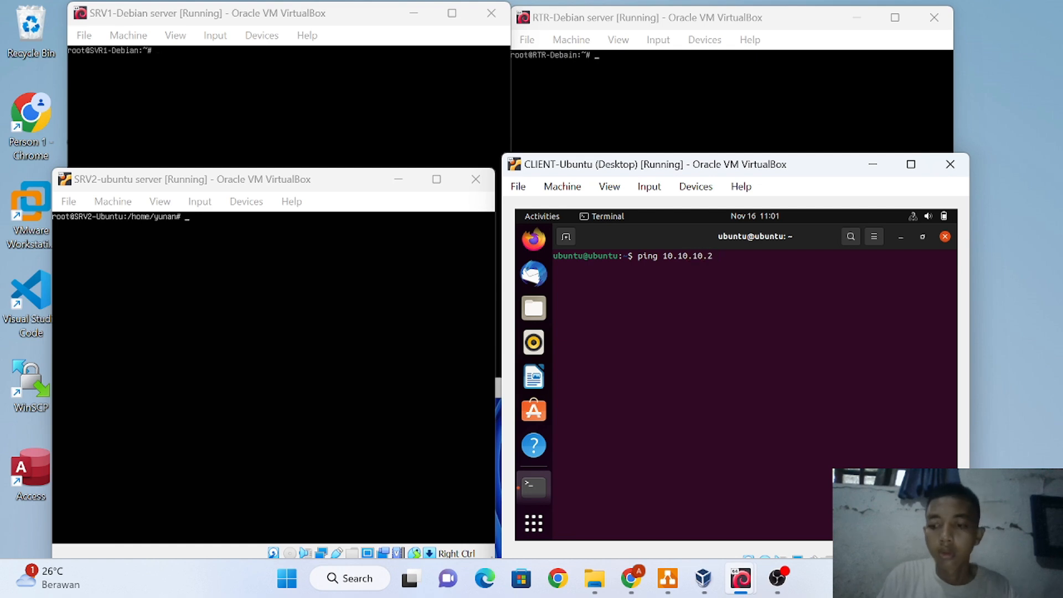
pyautogui.press('Return')
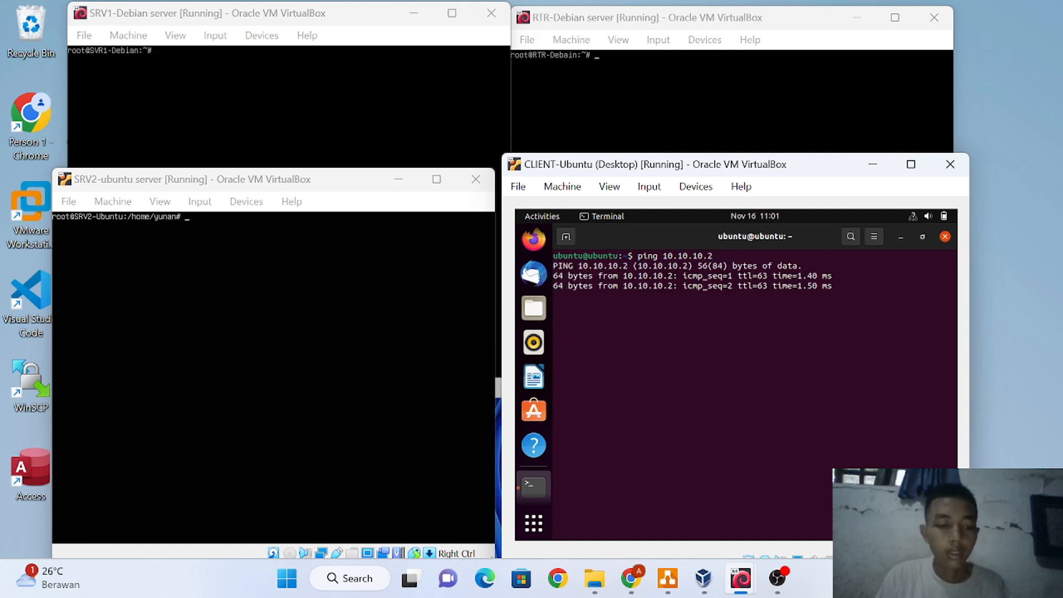
pyautogui.hotkey('ctrl', 'c')
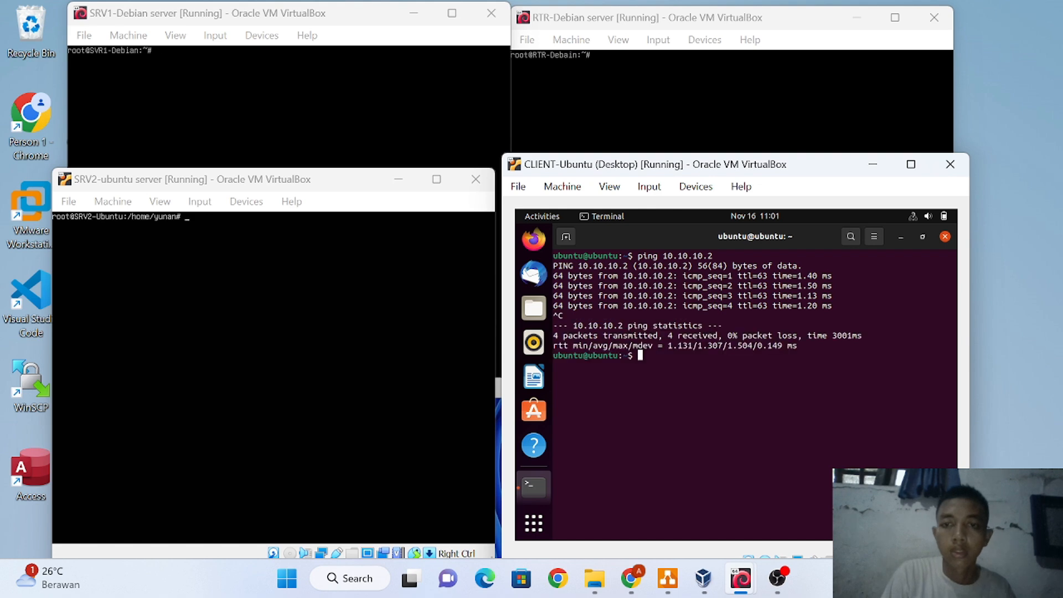
pyautogui.write('ping ')
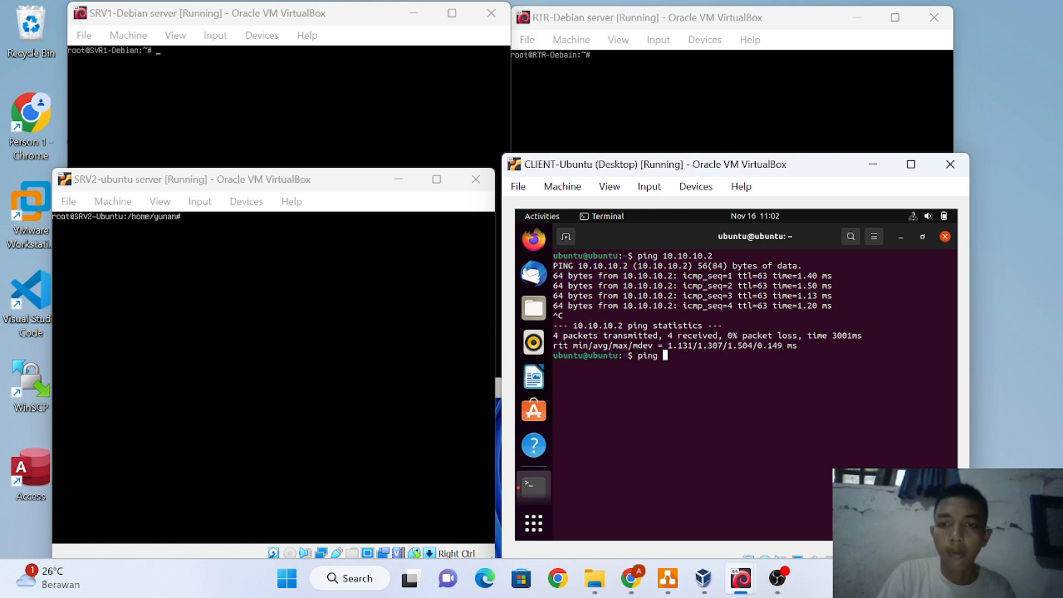
pyautogui.write('10.10.10.2')
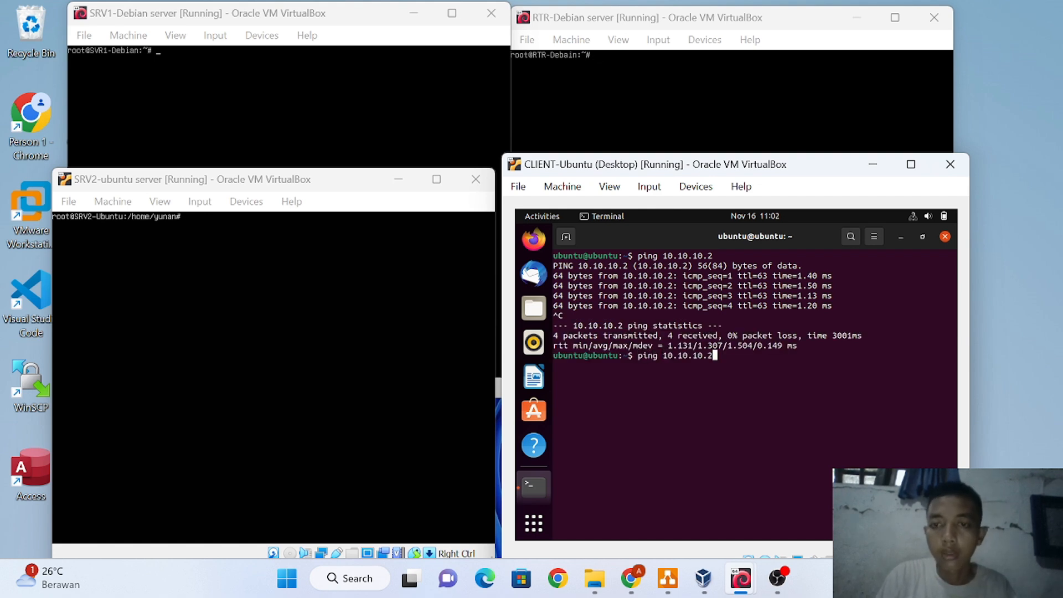
pyautogui.press('Return')
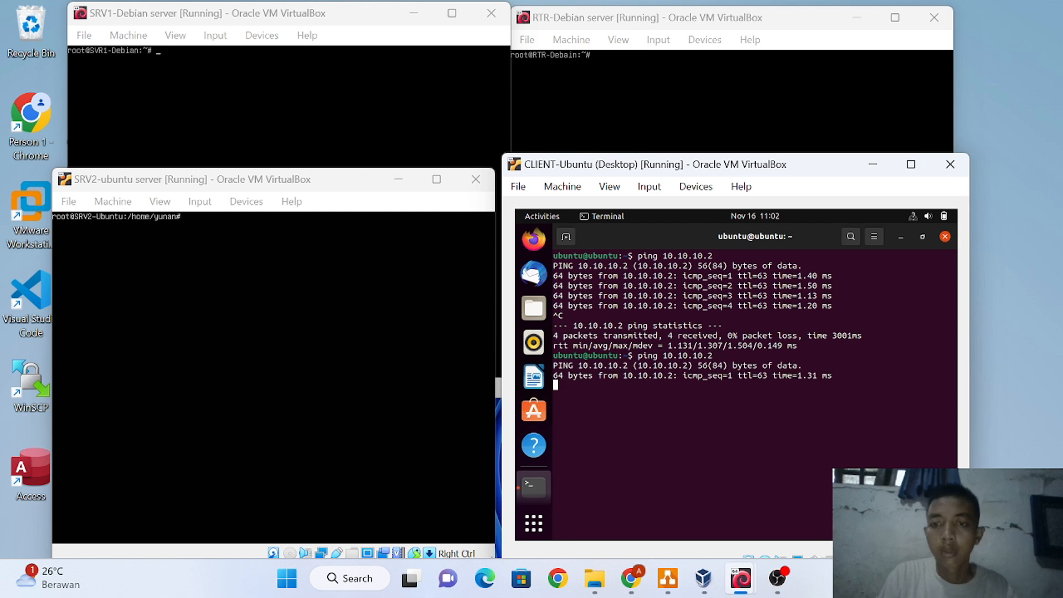
pyautogui.hotkey('ctrl', 'c')
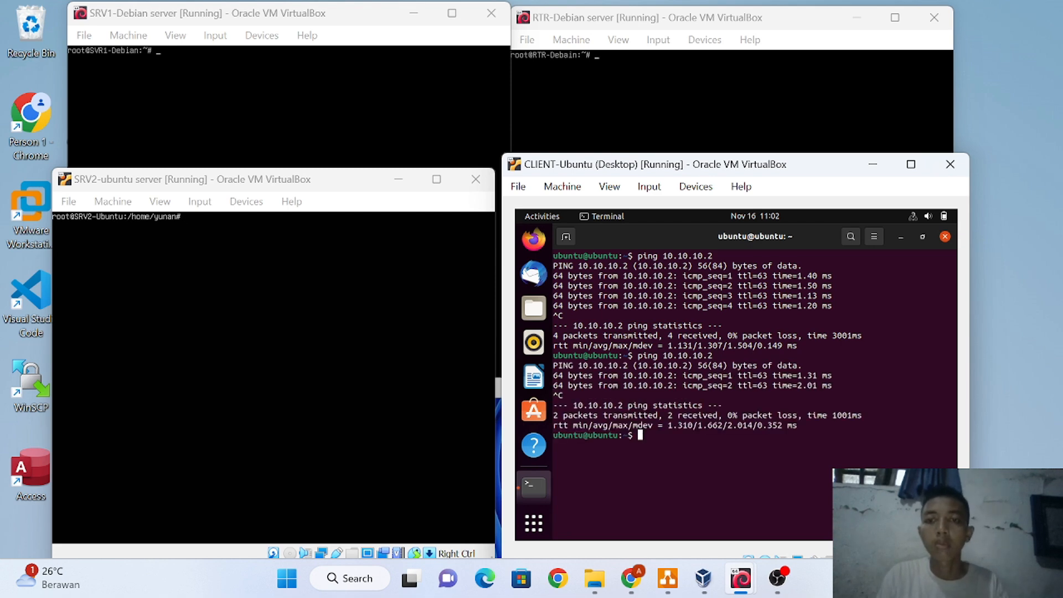
# SSH into SVR1-Debian at 10.10.10.2 with the user's password, then log out with exit
pyautogui.write('shh')
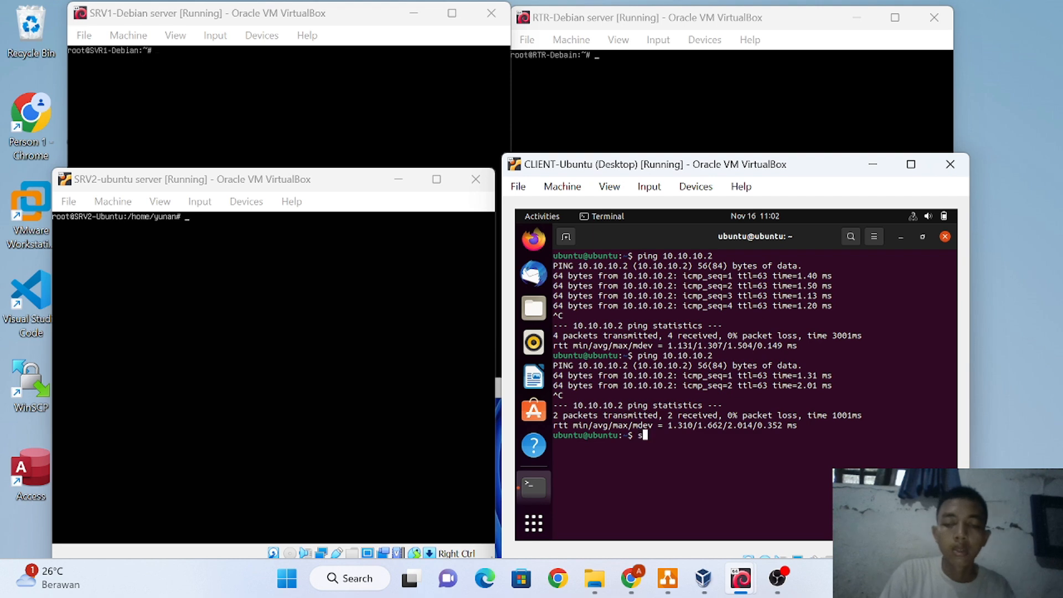
pyautogui.press('BackSpace')
pyautogui.press('BackSpace')
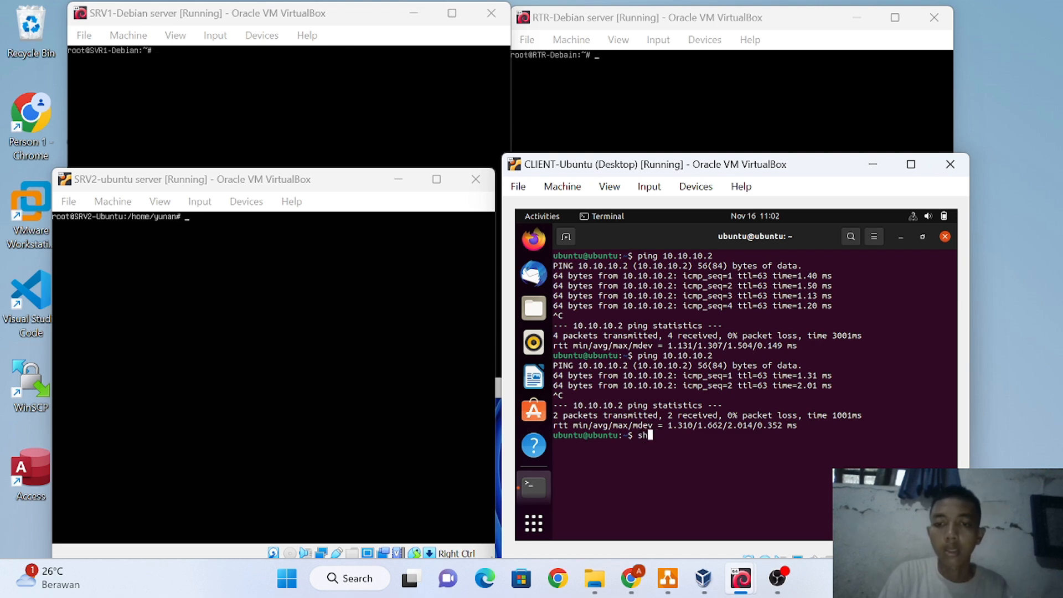
pyautogui.write('sh ')
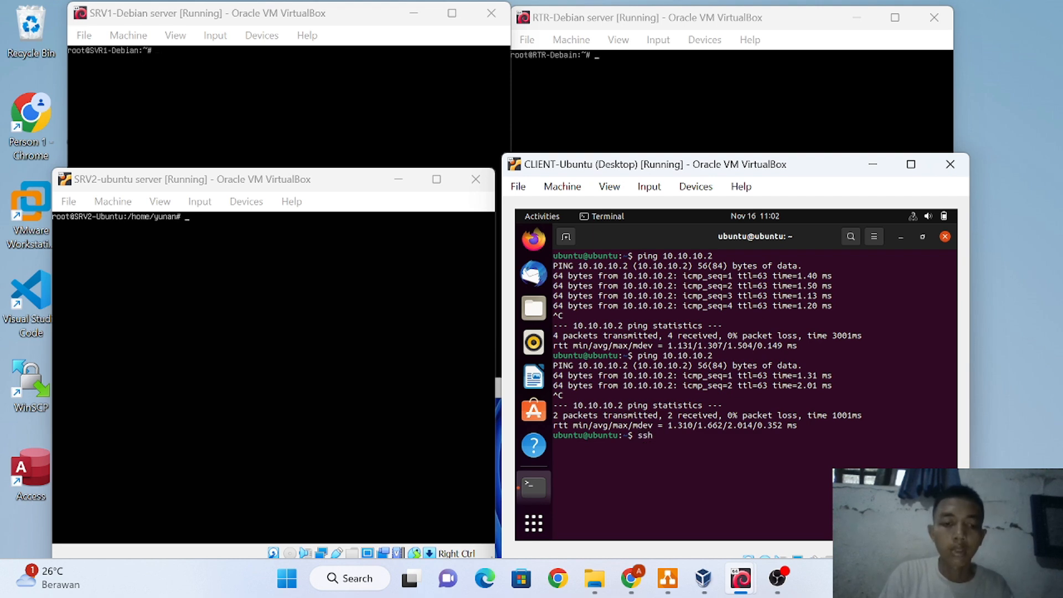
pyautogui.write('da')
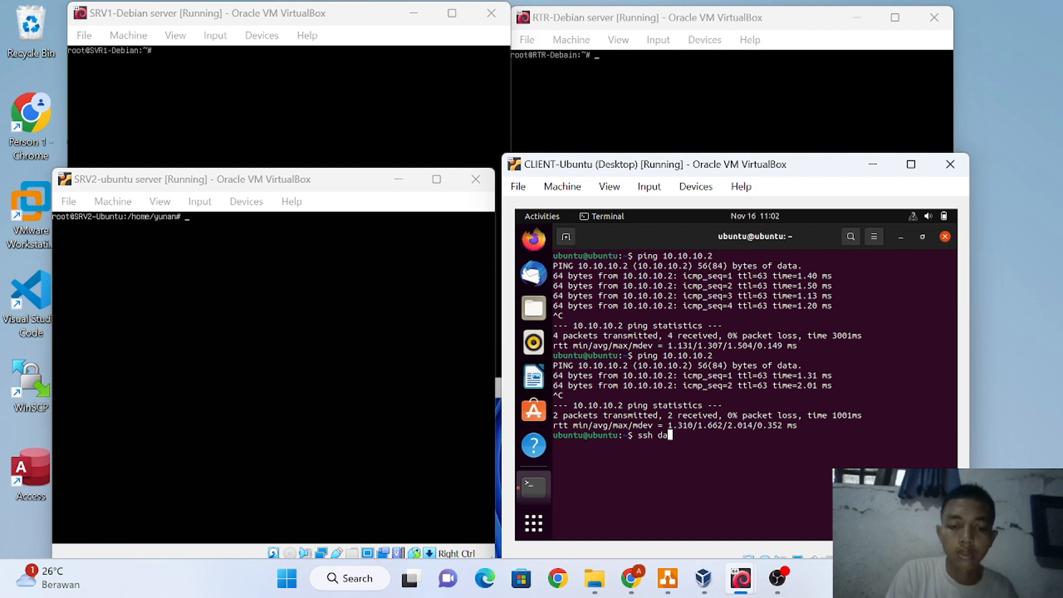
pyautogui.write('ffa')
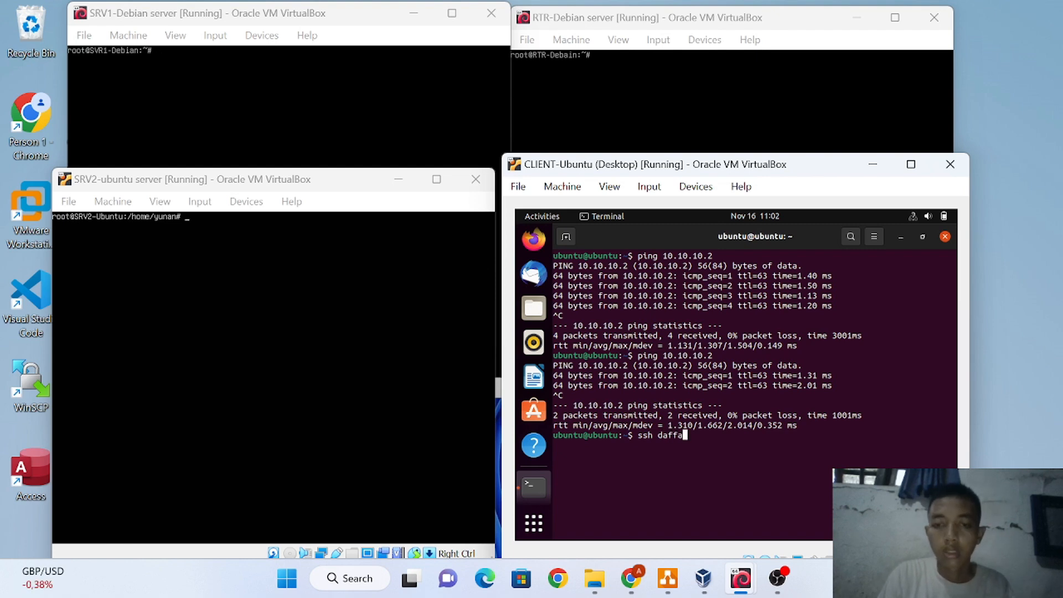
pyautogui.write('@')
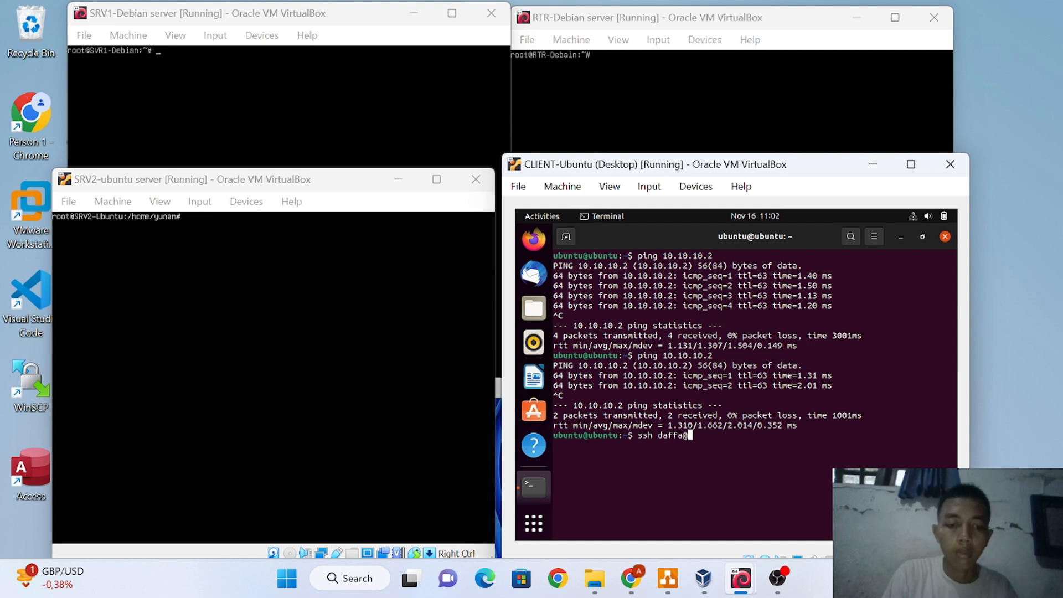
pyautogui.write('10.10')
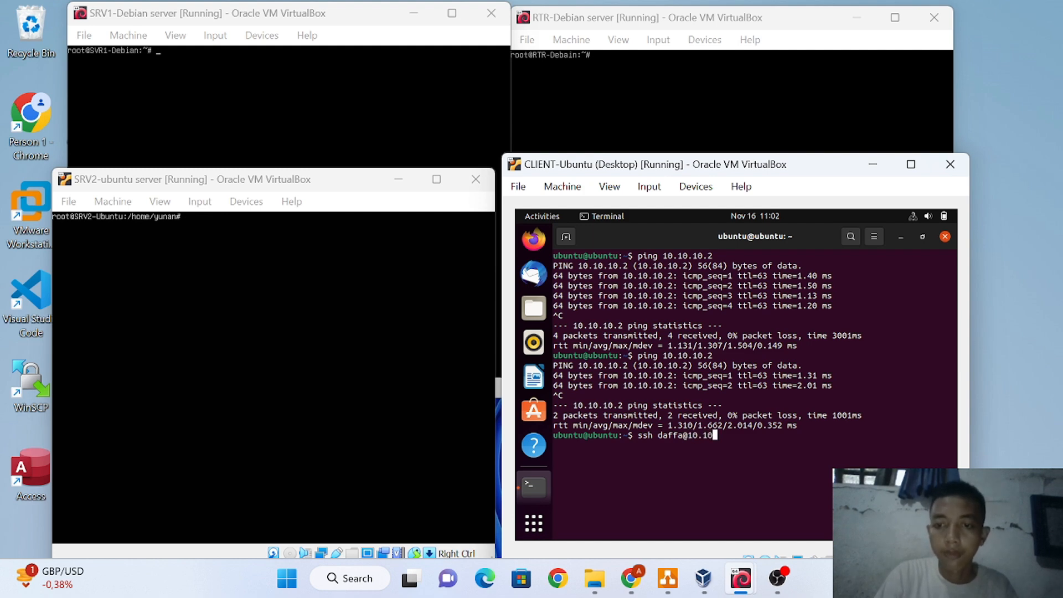
pyautogui.write('.10.10.2')
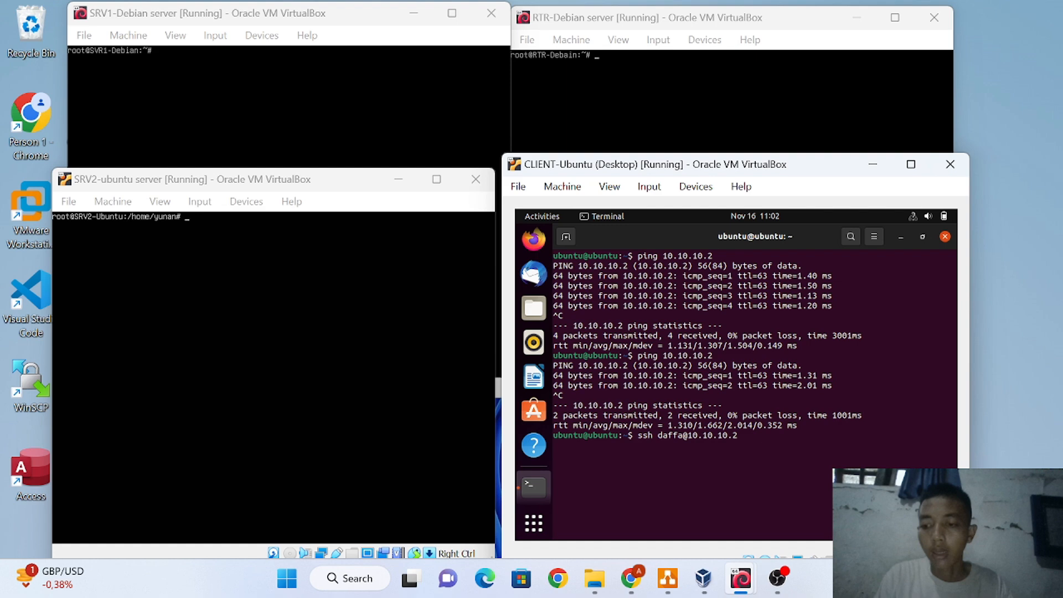
pyautogui.press('Return')
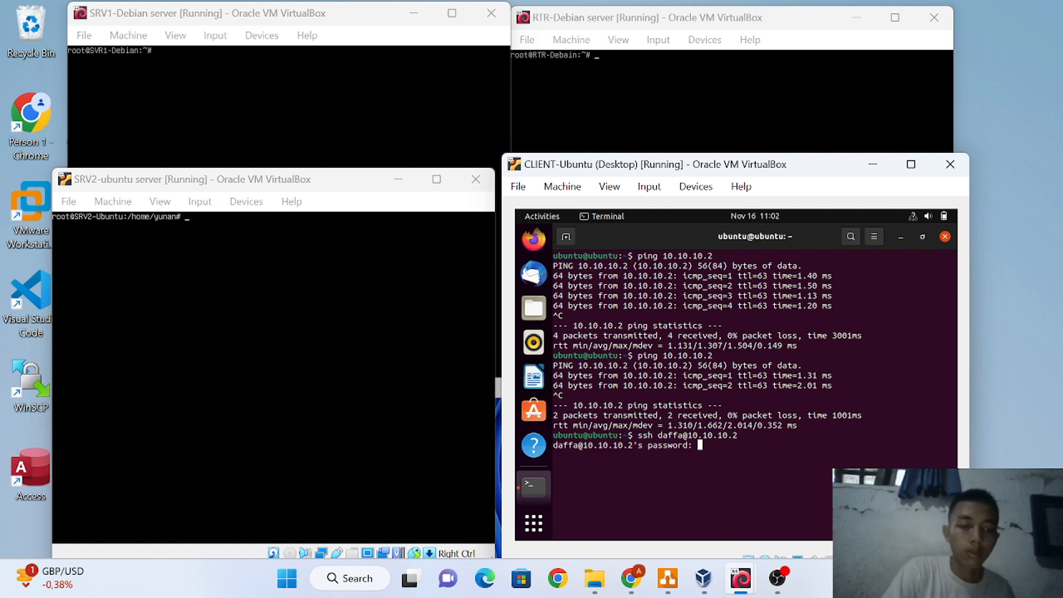
pyautogui.press('Return')
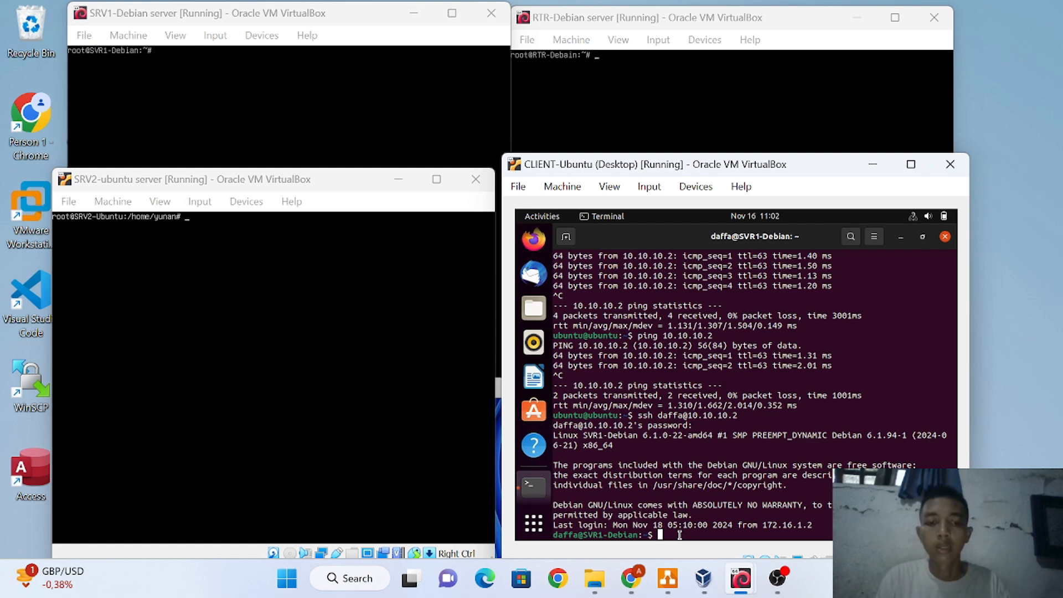
pyautogui.write('exit')
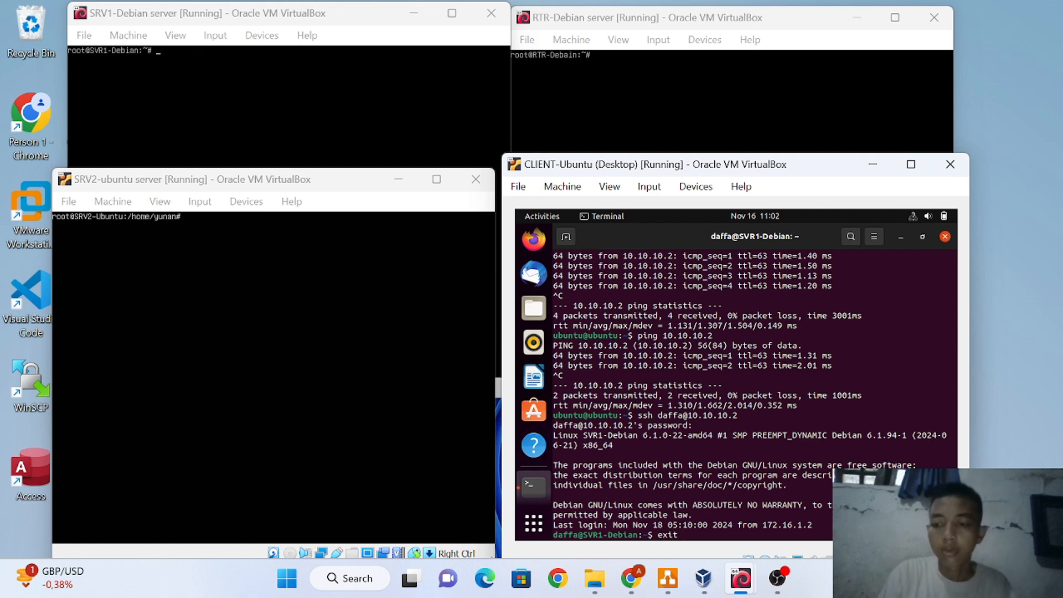
pyautogui.press('Return')
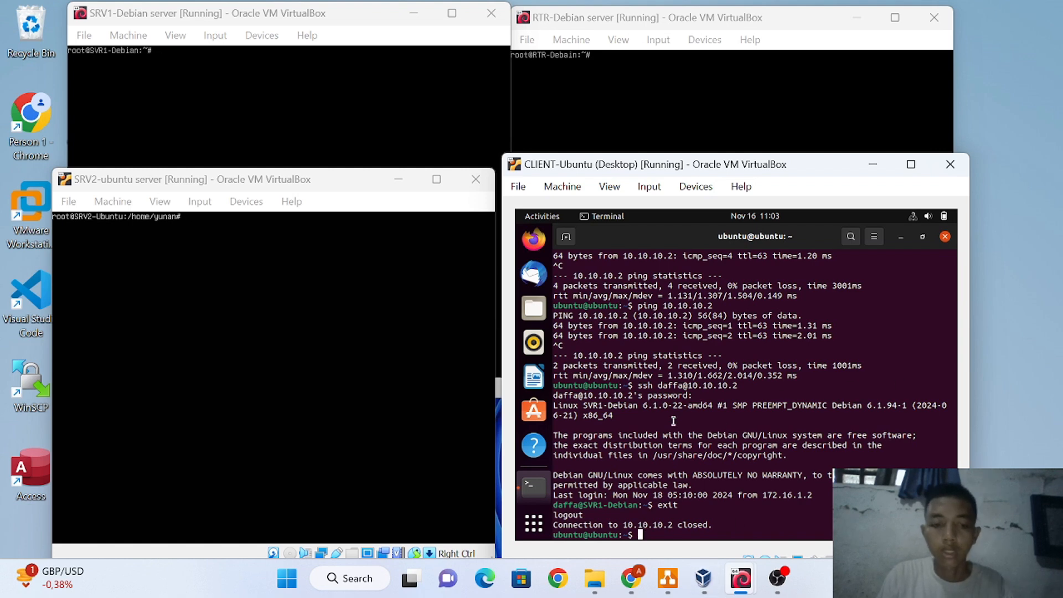
# Edit the recalled ssh command for the SRV2 user at 10.10.10.3, accept the host key, and log in
pyautogui.press('Up')
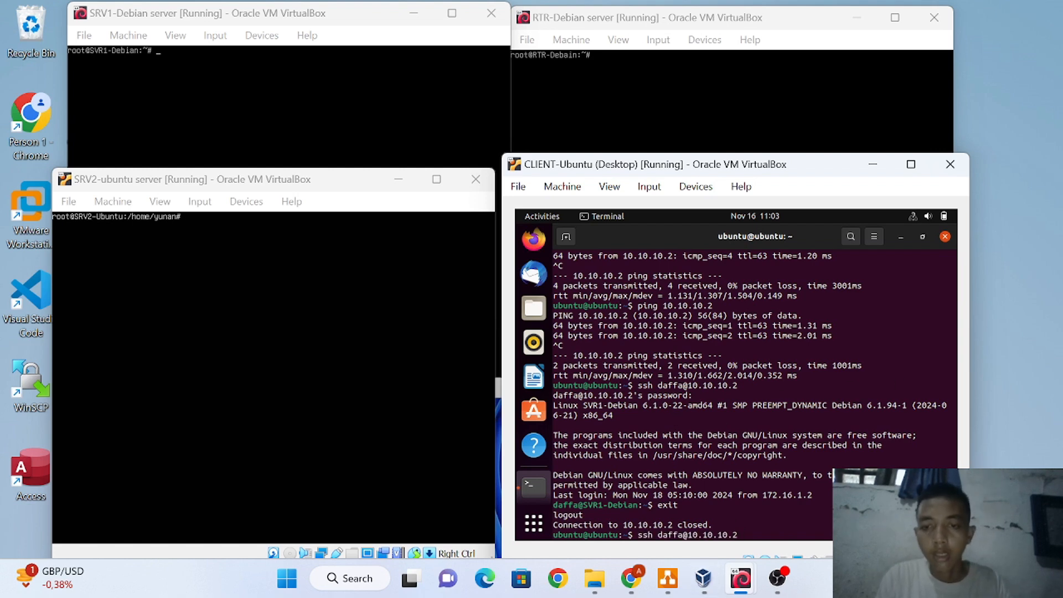
pyautogui.press('Left')
pyautogui.press('Left')
pyautogui.press('Left')
pyautogui.press('Left')
pyautogui.press('Left')
pyautogui.press('Left')
pyautogui.press('Left')
pyautogui.press('Left')
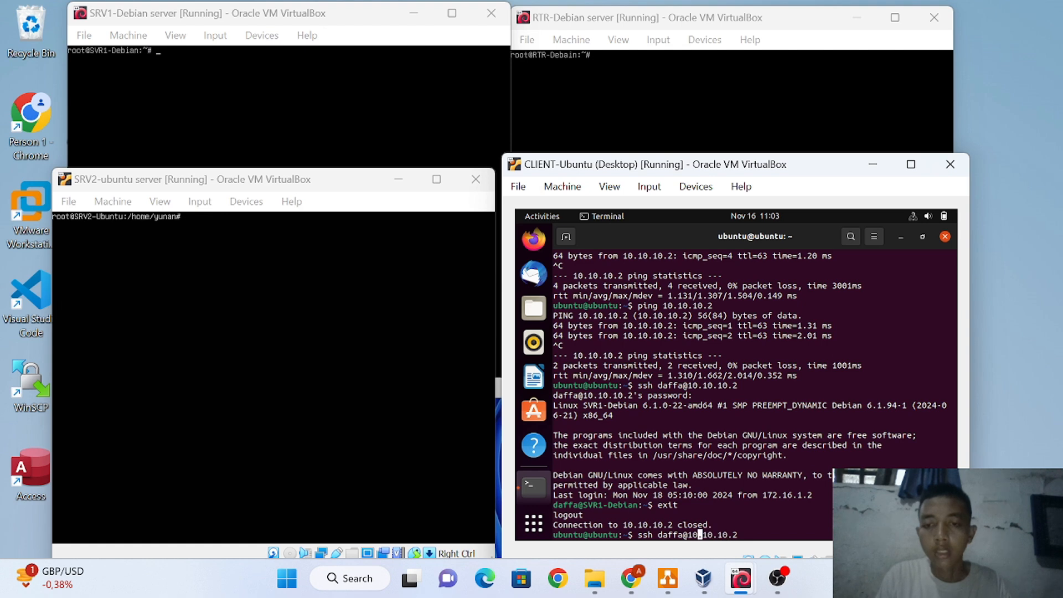
pyautogui.press('Left')
pyautogui.press('Left')
pyautogui.press('Left')
pyautogui.press('BackSpace')
pyautogui.press('BackSpace')
pyautogui.press('BackSpace')
pyautogui.press('BackSpace')
pyautogui.press('BackSpace')
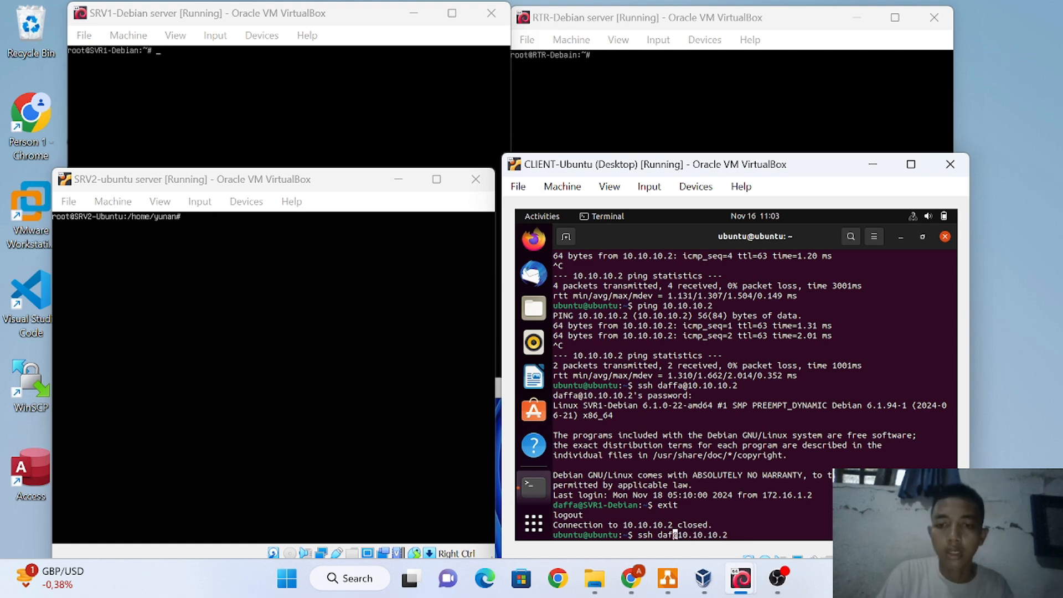
pyautogui.write('yu')
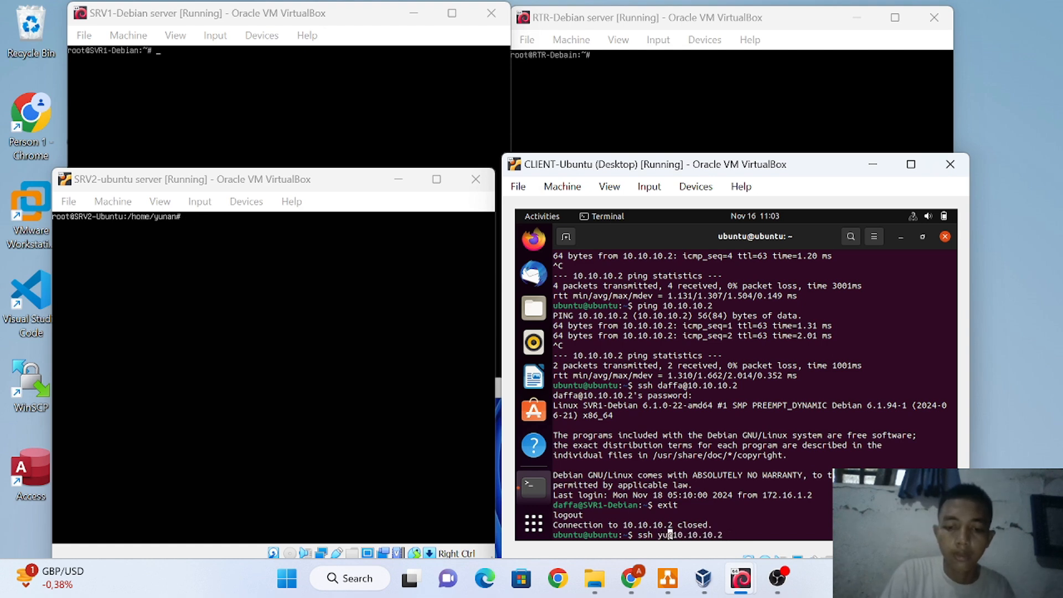
pyautogui.write('nan')
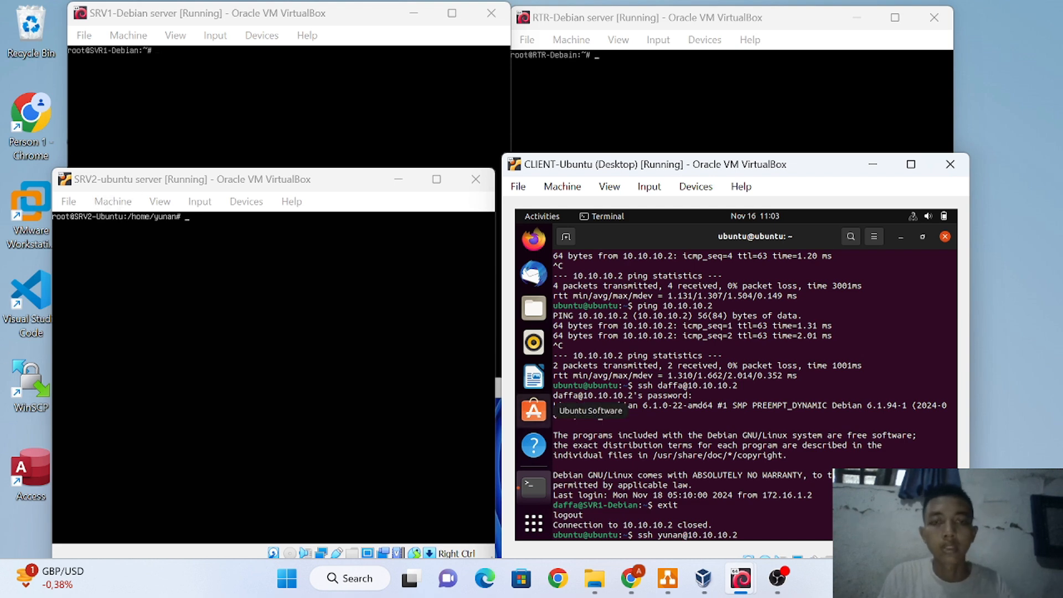
pyautogui.press('Right')
pyautogui.press('Right')
pyautogui.press('Right')
pyautogui.press('Right')
pyautogui.press('Right')
pyautogui.press('Right')
pyautogui.press('Right')
pyautogui.press('Right')
pyautogui.press('Right')
pyautogui.press('Right')
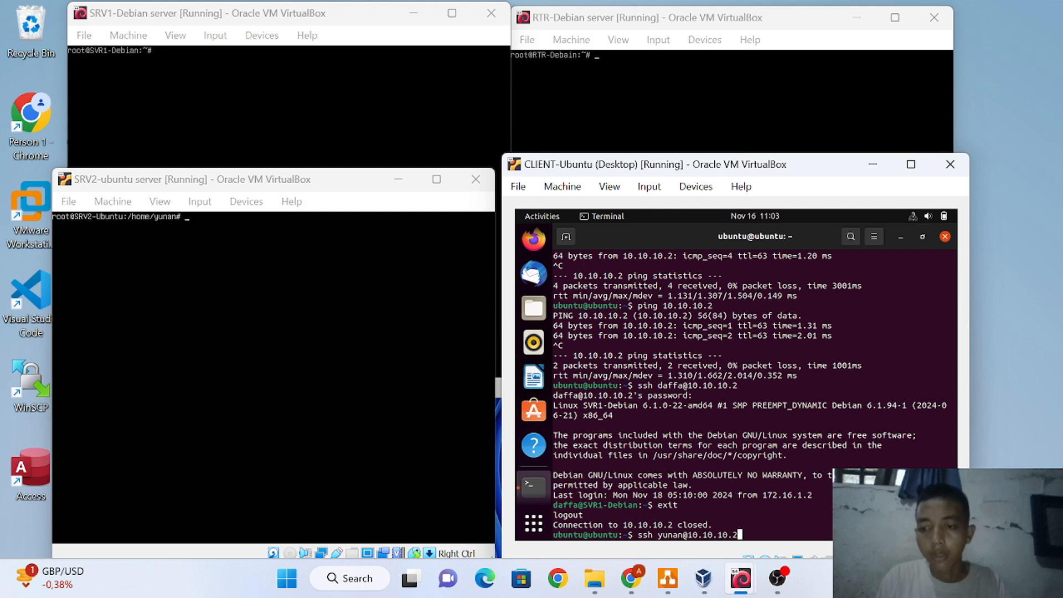
pyautogui.press('Delete')
pyautogui.write('3')
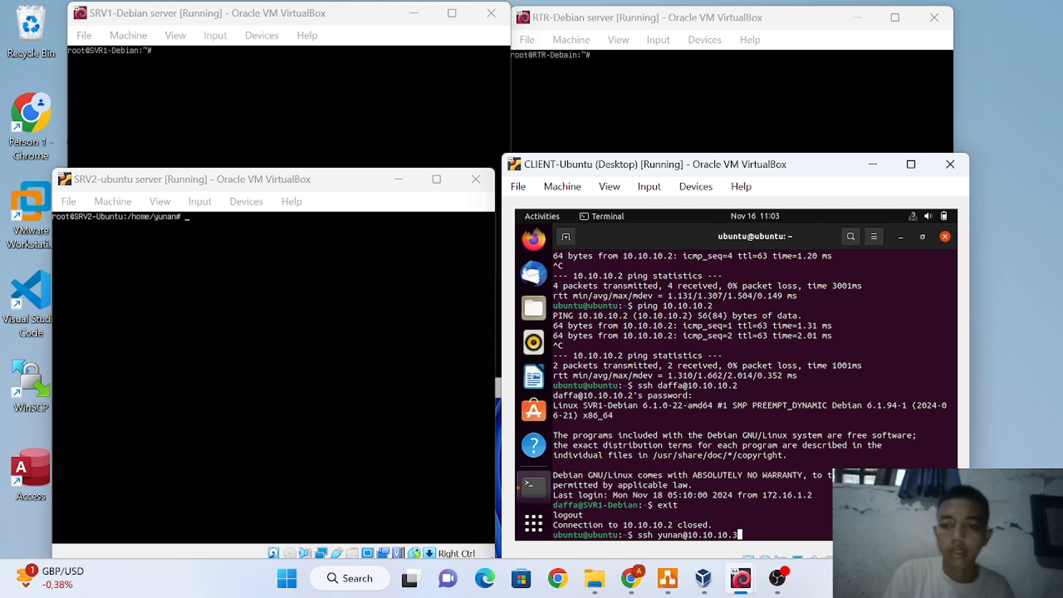
pyautogui.press('Return')
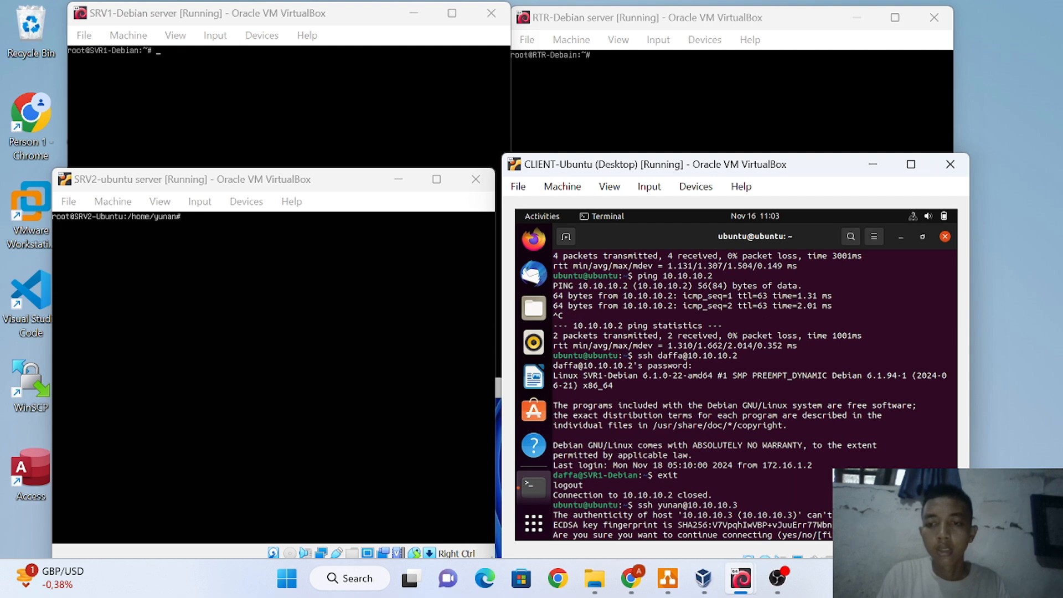
pyautogui.write('yes')
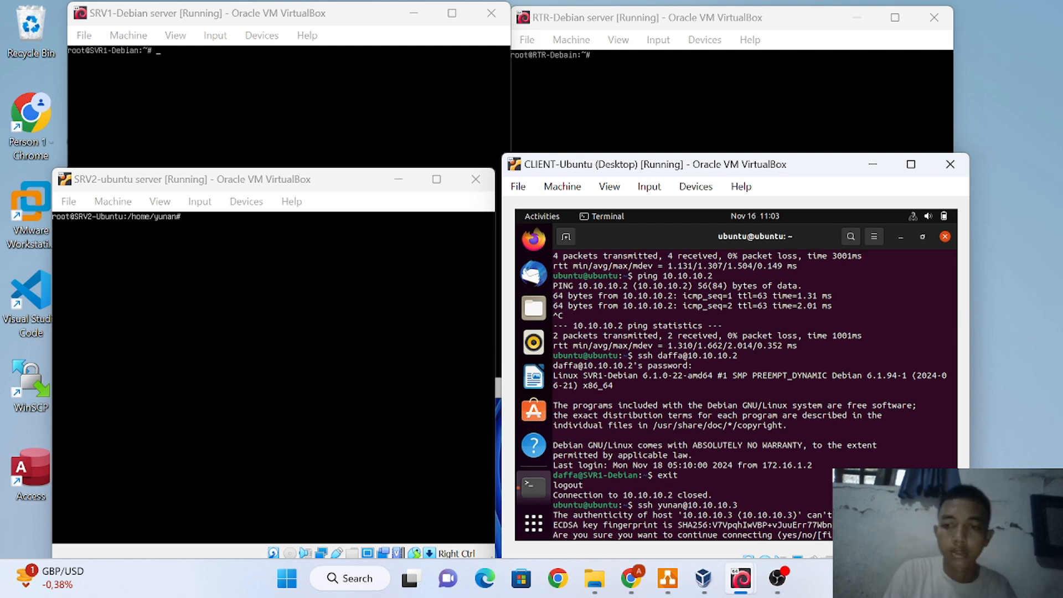
pyautogui.press('Return')
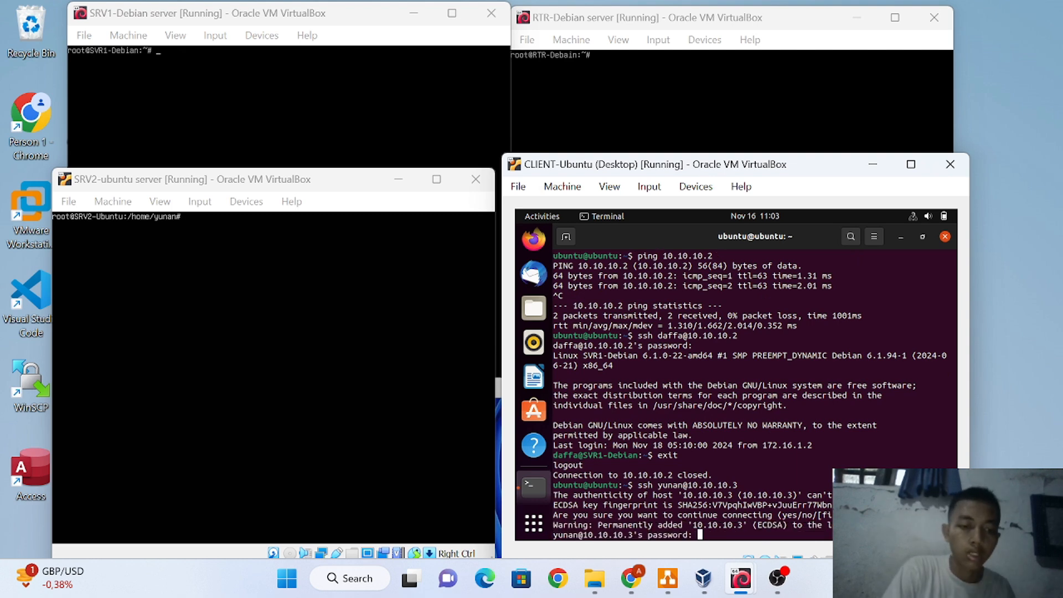
pyautogui.press('Return')
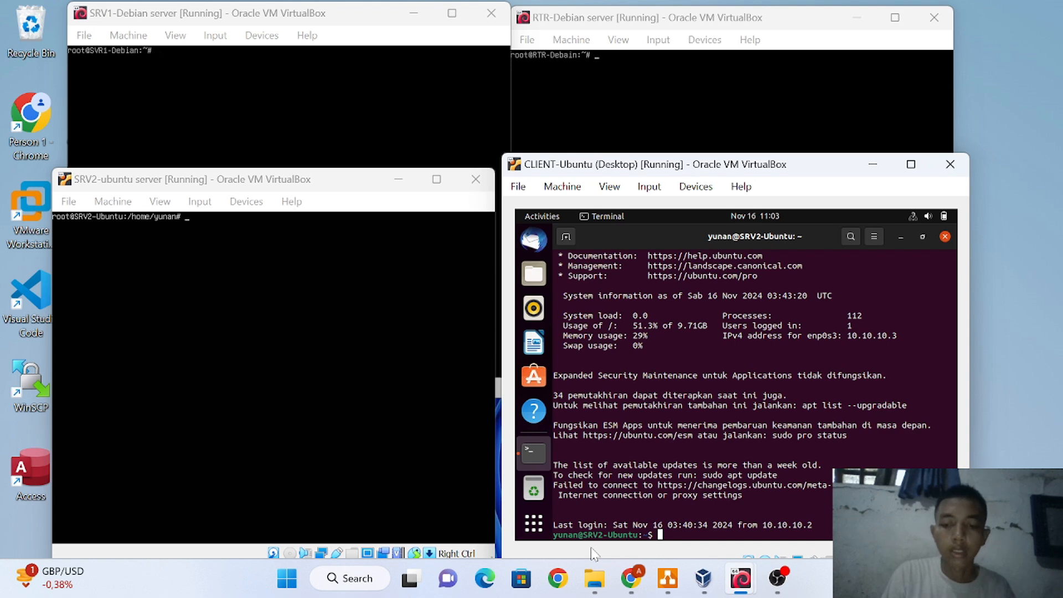
# Type apt install openssh at the SRV2-Ubuntu prompt, correcting the mistyped package name
pyautogui.write('pa')
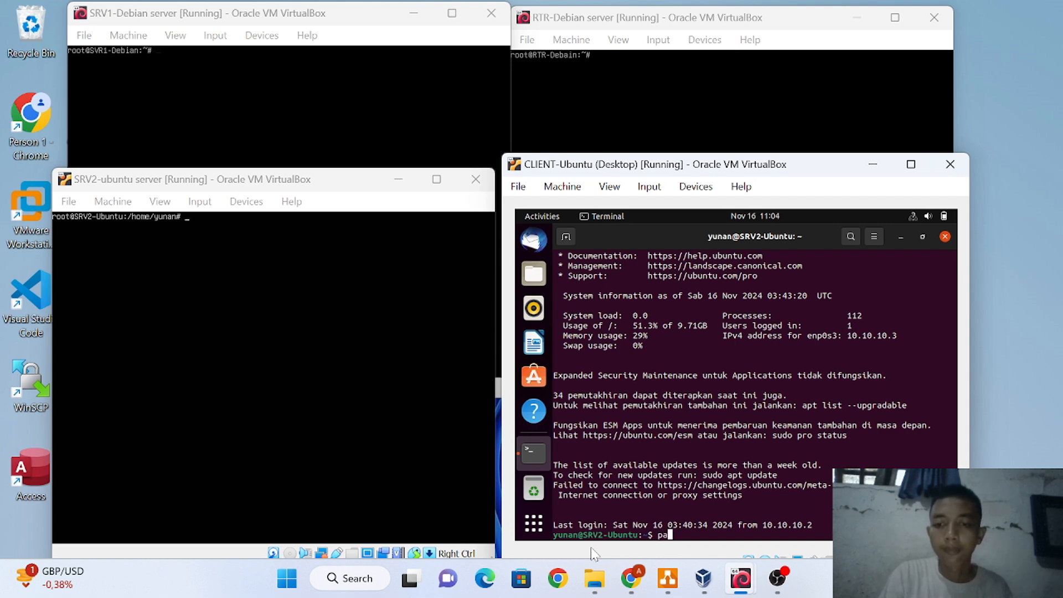
pyautogui.press('BackSpace')
pyautogui.press('BackSpace')
pyautogui.write('apt ')
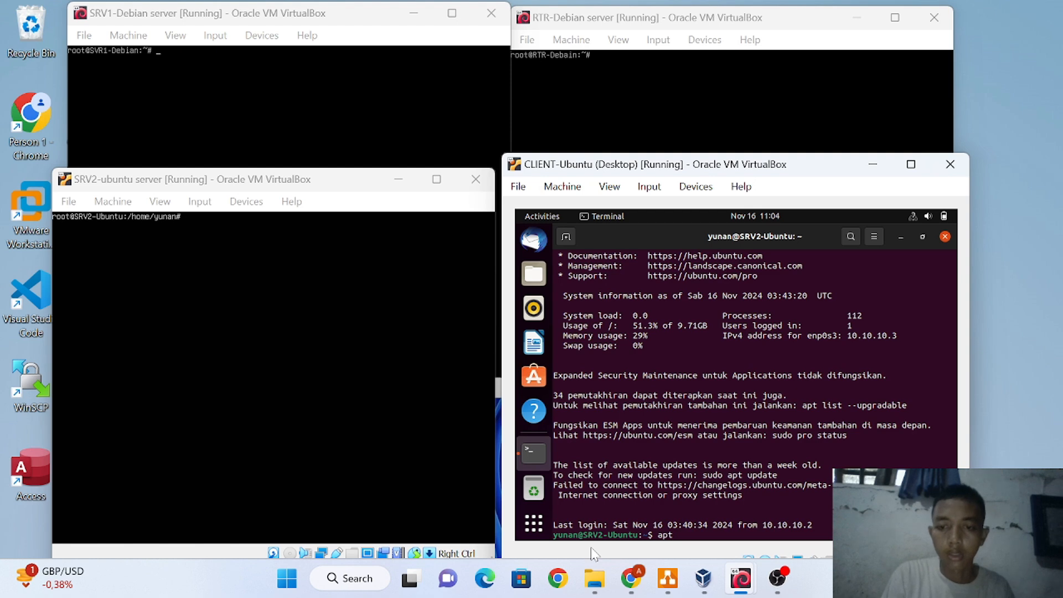
pyautogui.write('ins')
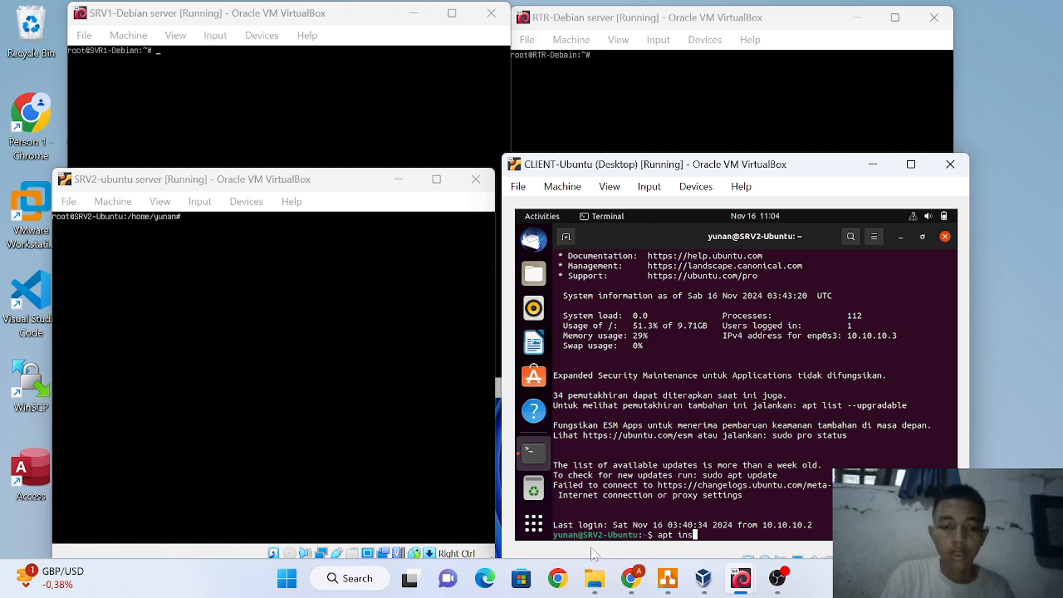
pyautogui.write('tall')
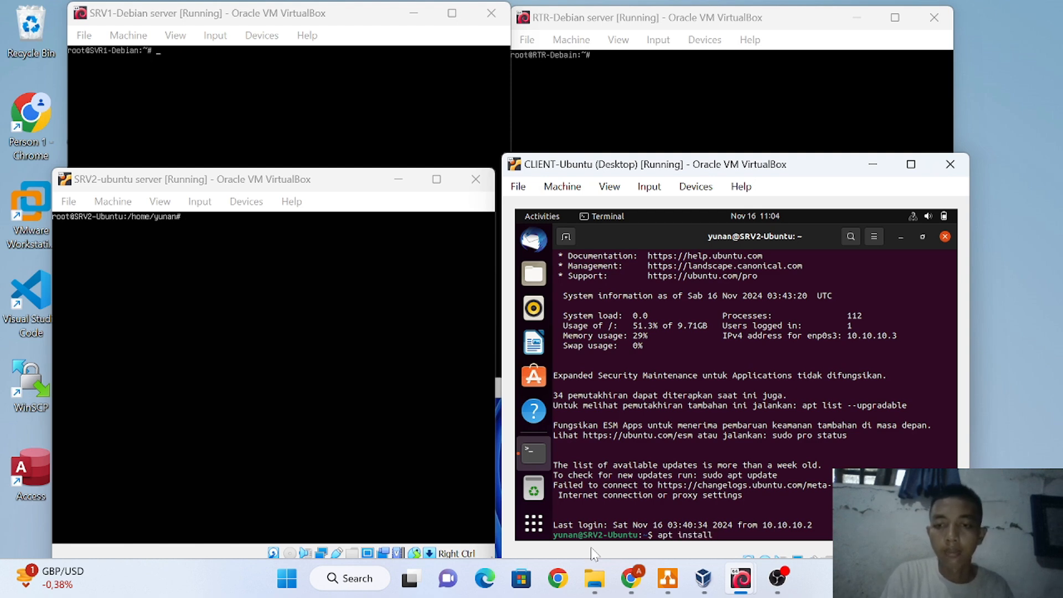
pyautogui.write(' ssh')
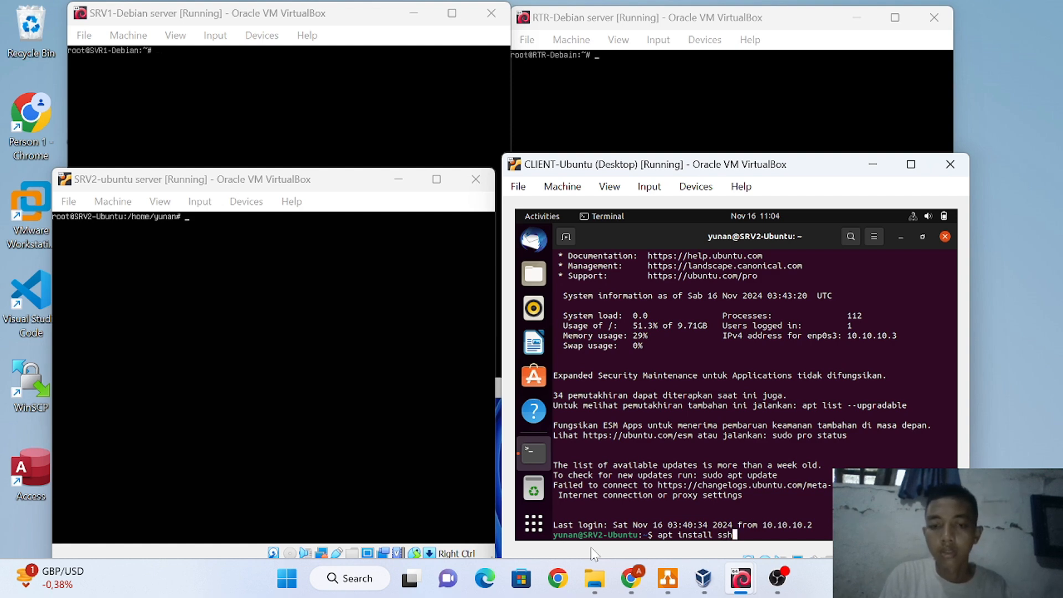
pyautogui.write('.server')
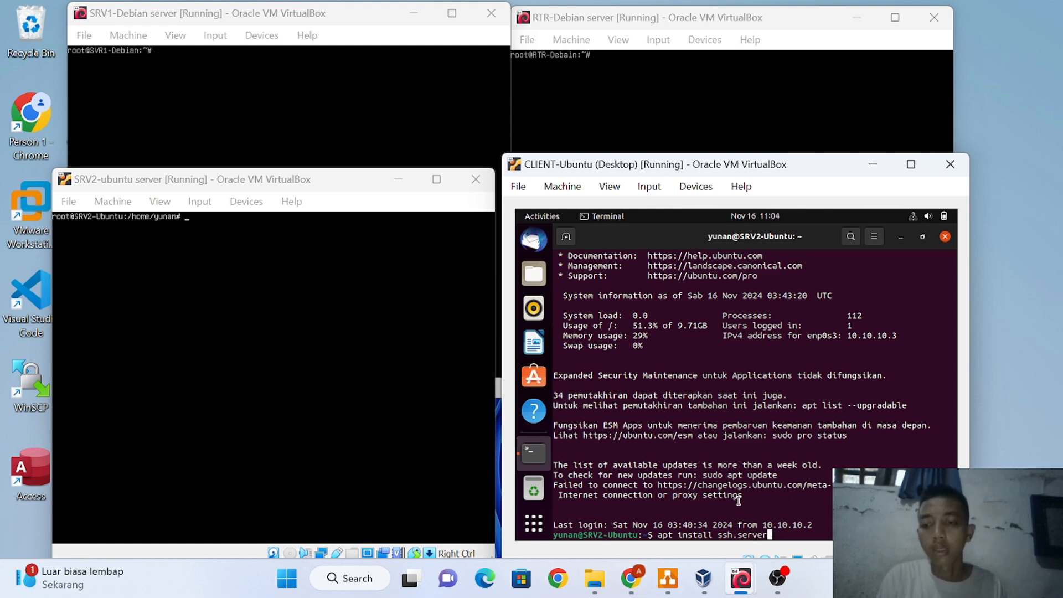
pyautogui.press('BackSpace')
pyautogui.press('BackSpace')
pyautogui.press('BackSpace')
pyautogui.press('BackSpace')
pyautogui.press('BackSpace')
pyautogui.press('BackSpace')
pyautogui.press('BackSpace')
pyautogui.press('BackSpace')
pyautogui.press('BackSpace')
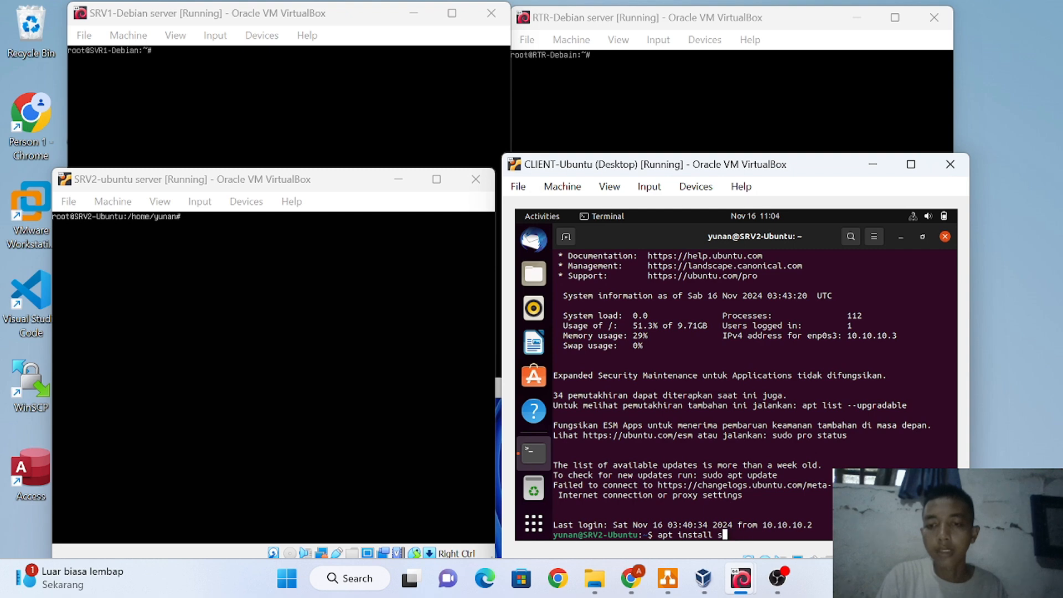
pyautogui.press('BackSpace')
pyautogui.write('op')
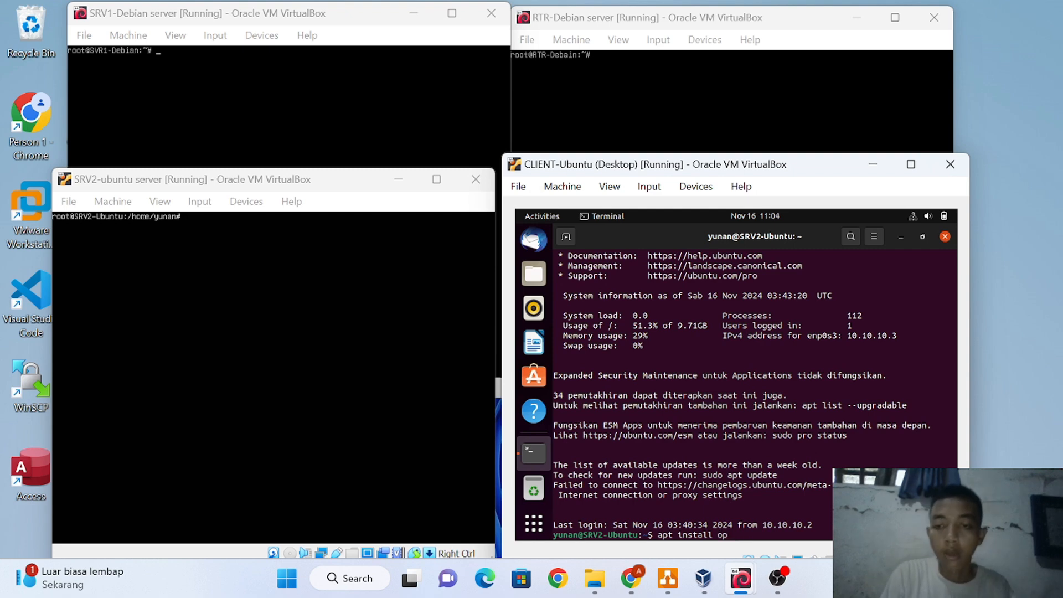
pyautogui.write('en')
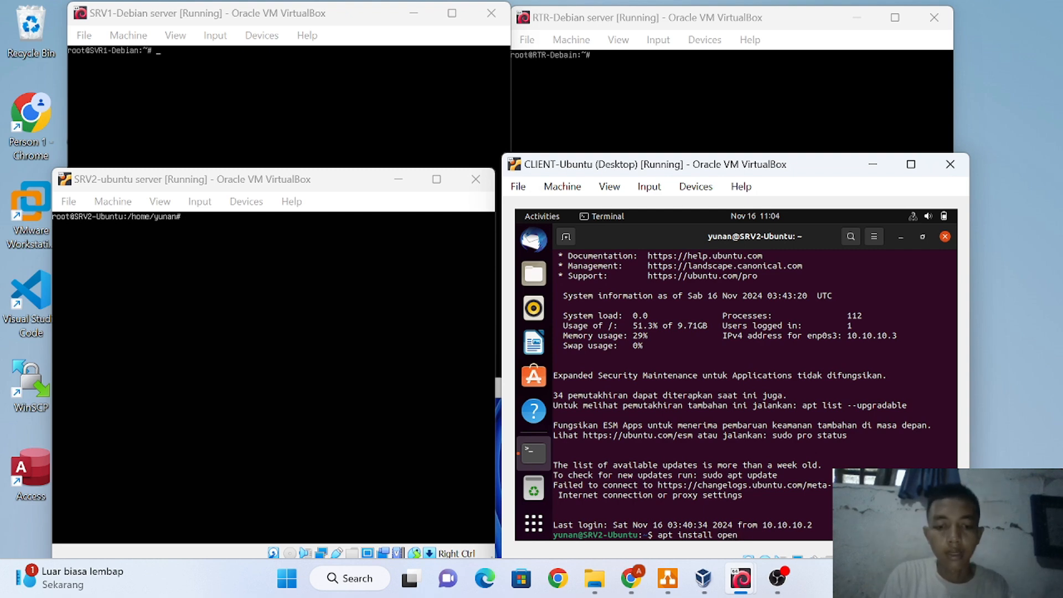
pyautogui.write('ssh')
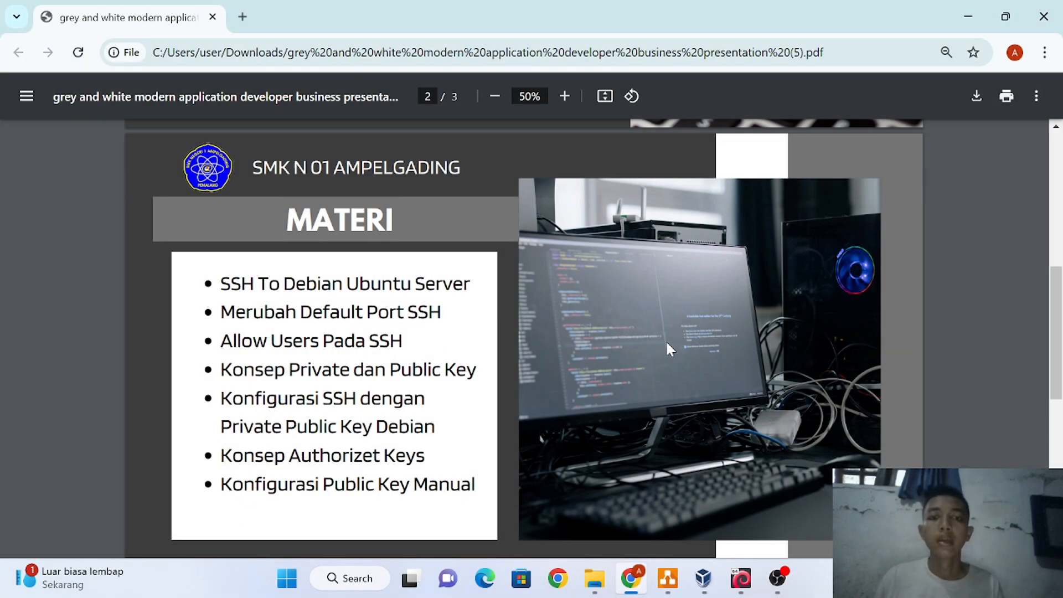
# Review the MATERI slide of SSH lesson topics in the Chrome PDF viewer
pyautogui.moveTo(663, 569)
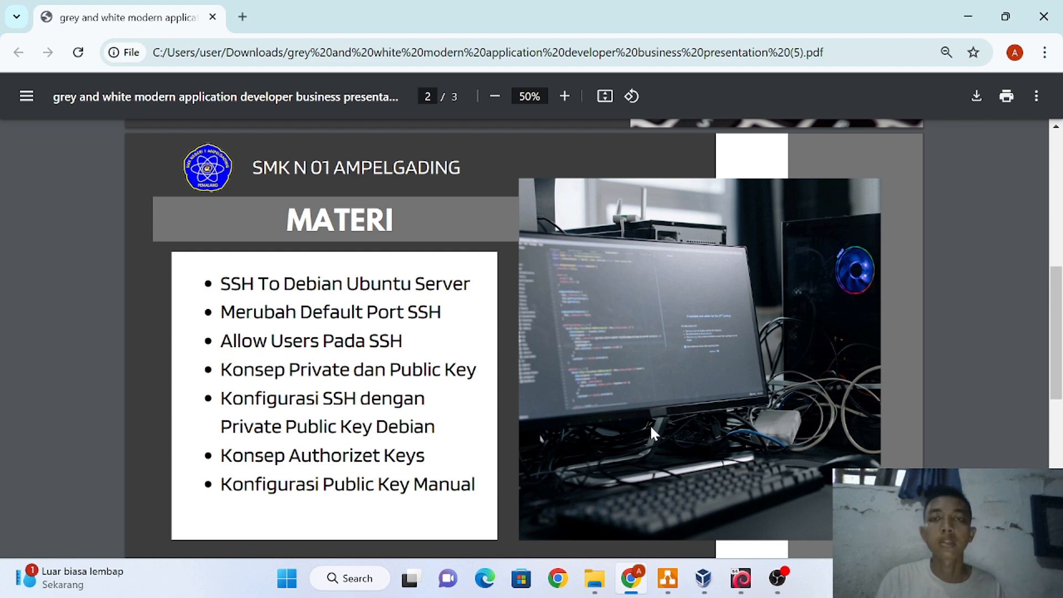
pyautogui.scroll(-1, 651, 428)
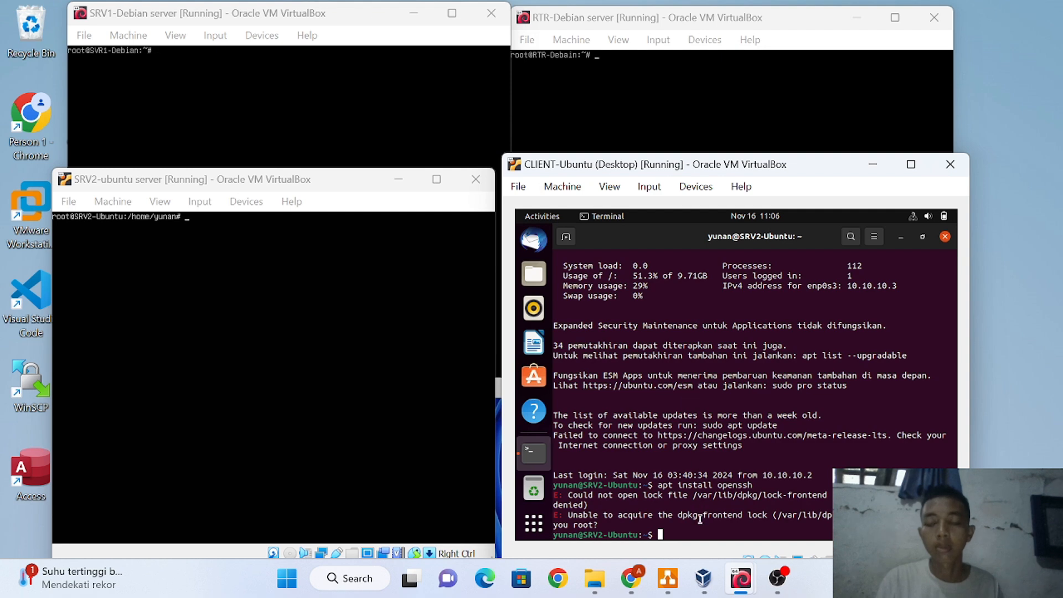
# Log out of SRV2-Ubuntu with exit
pyautogui.press('Up')
pyautogui.press('Up')
pyautogui.press('Up')
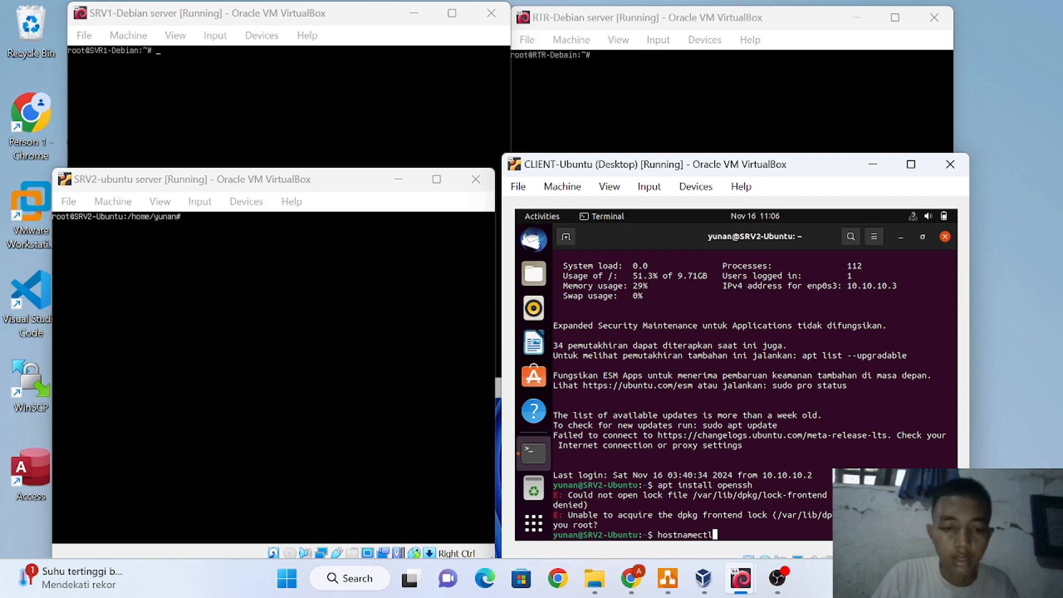
pyautogui.write('ex')
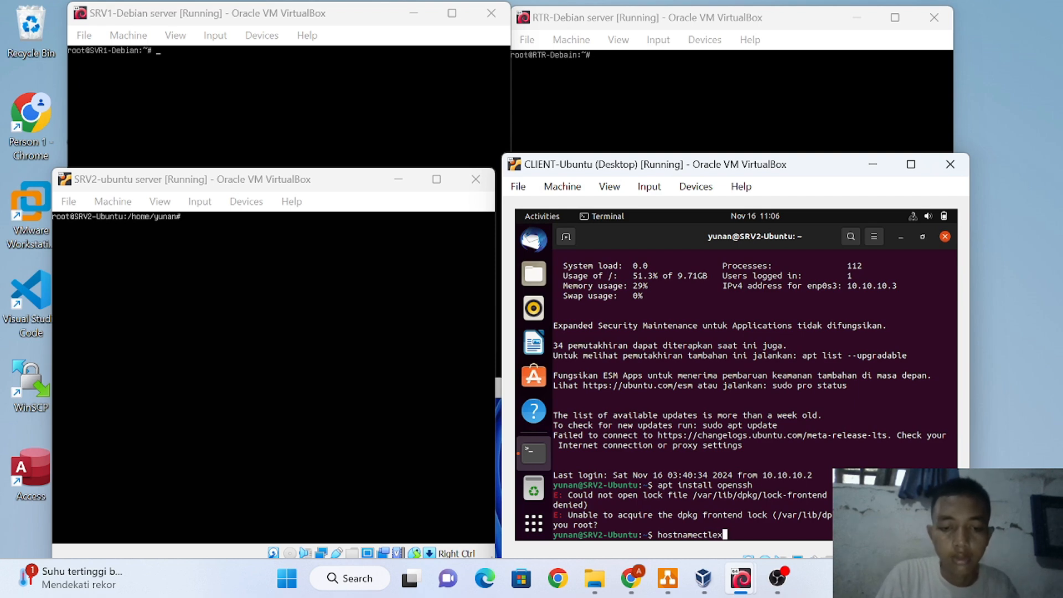
pyautogui.press('BackSpace')
pyautogui.press('BackSpace')
pyautogui.press('BackSpace')
pyautogui.press('BackSpace')
pyautogui.press('BackSpace')
pyautogui.press('BackSpace')
pyautogui.press('BackSpace')
pyautogui.press('BackSpace')
pyautogui.press('BackSpace')
pyautogui.press('BackSpace')
pyautogui.press('BackSpace')
pyautogui.press('BackSpace')
pyautogui.press('BackSpace')
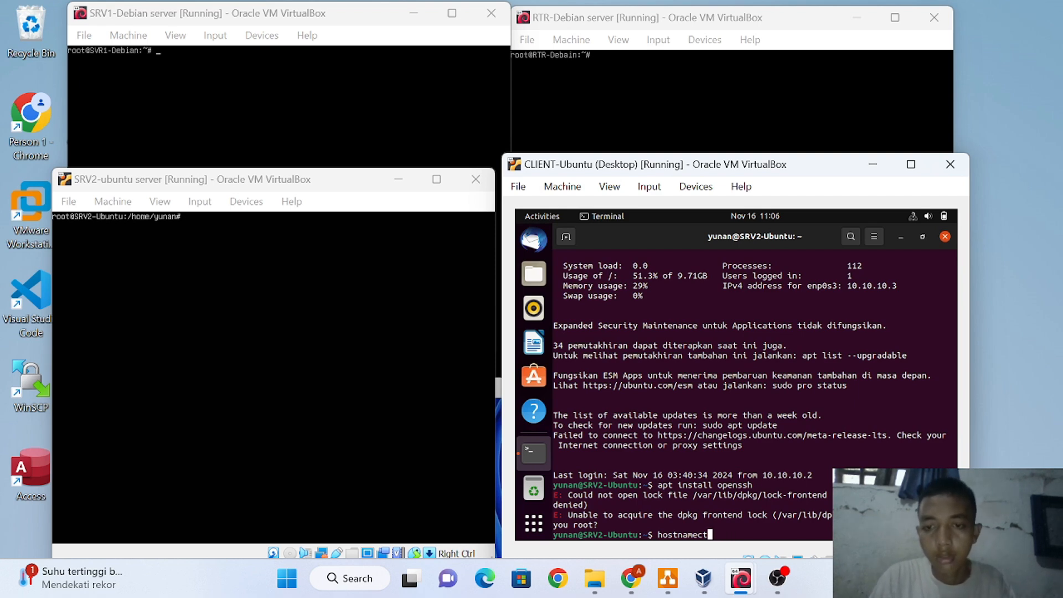
pyautogui.write('exit')
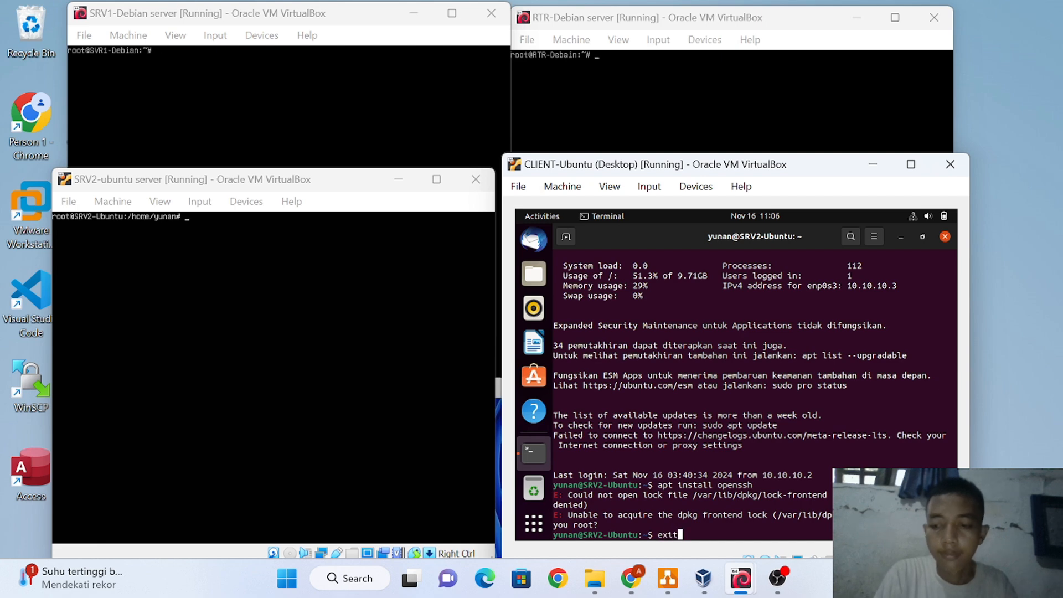
pyautogui.press('Return')
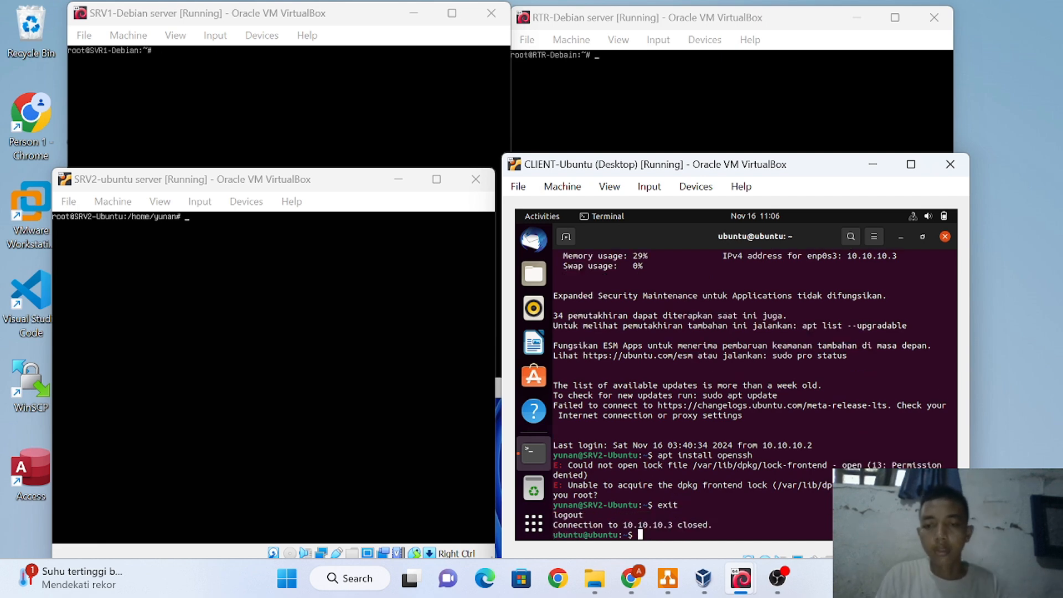
# Rerun the ssh command to 10.10.10.2 and log in to SVR1-Debian with the password
pyautogui.press('Up')
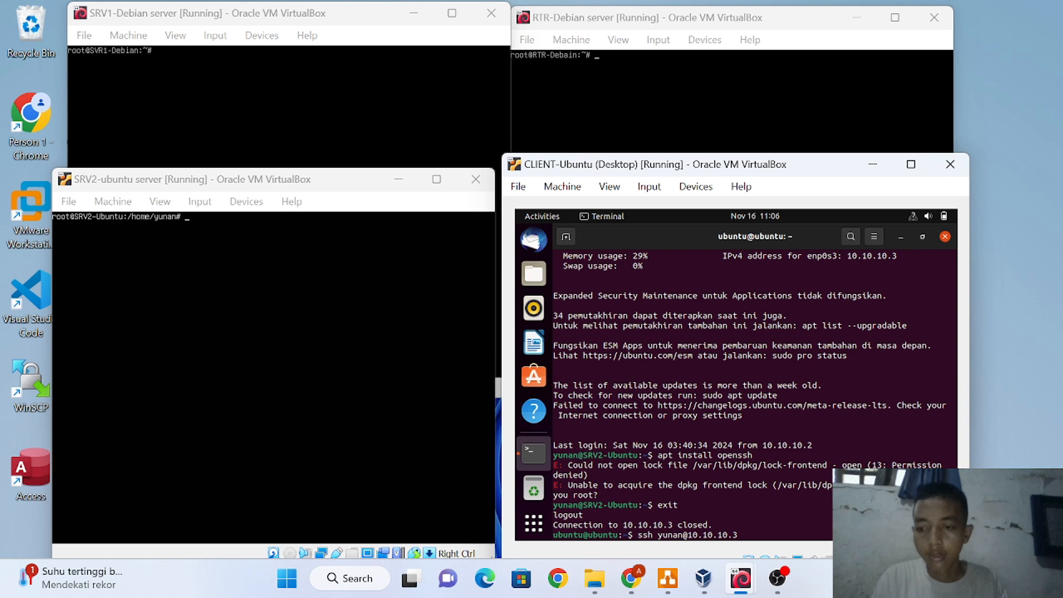
pyautogui.press('Up')
pyautogui.press('Return')
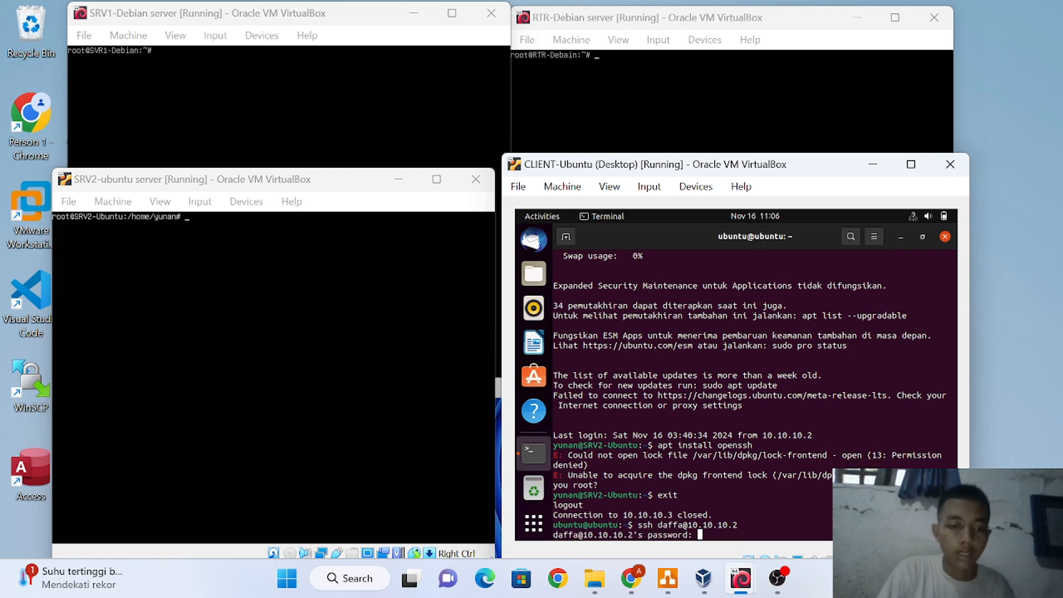
pyautogui.press('Return')
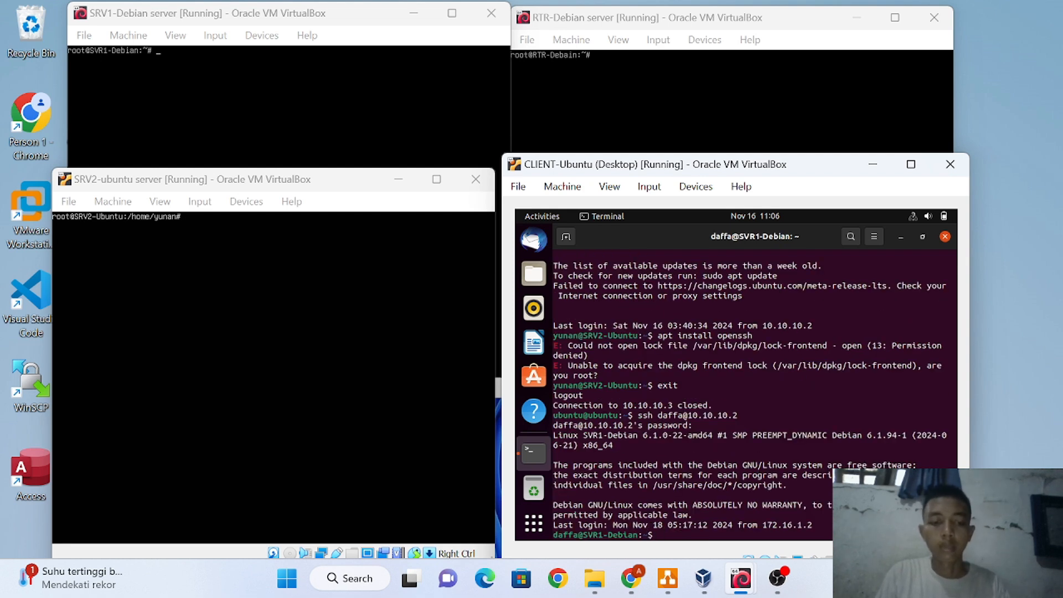
# Become root with su -, then type nano /etc/ssh/sshd_config using Tab completion
pyautogui.write('su -')
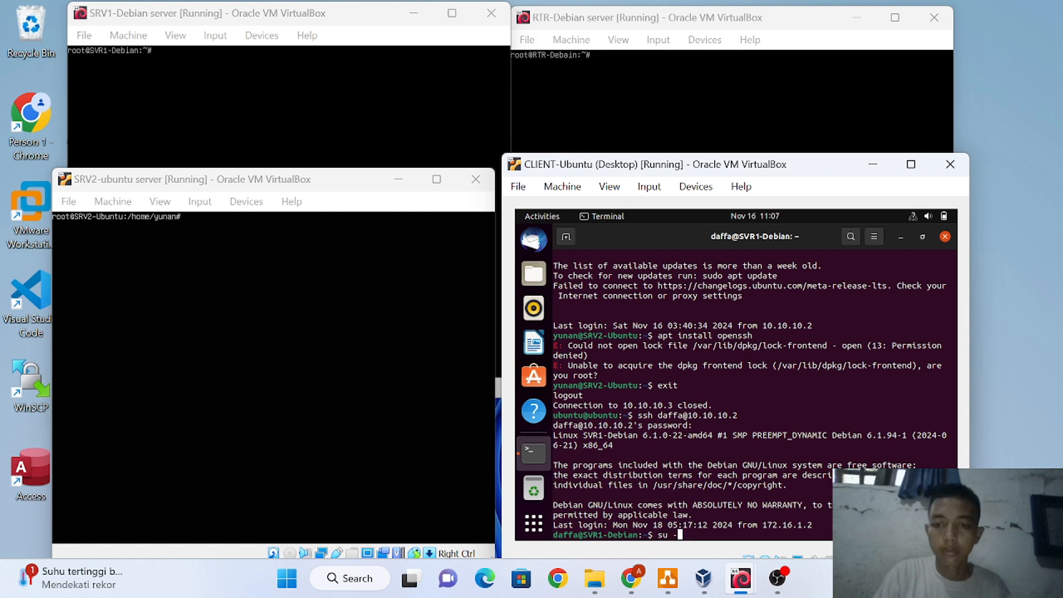
pyautogui.press('Return')
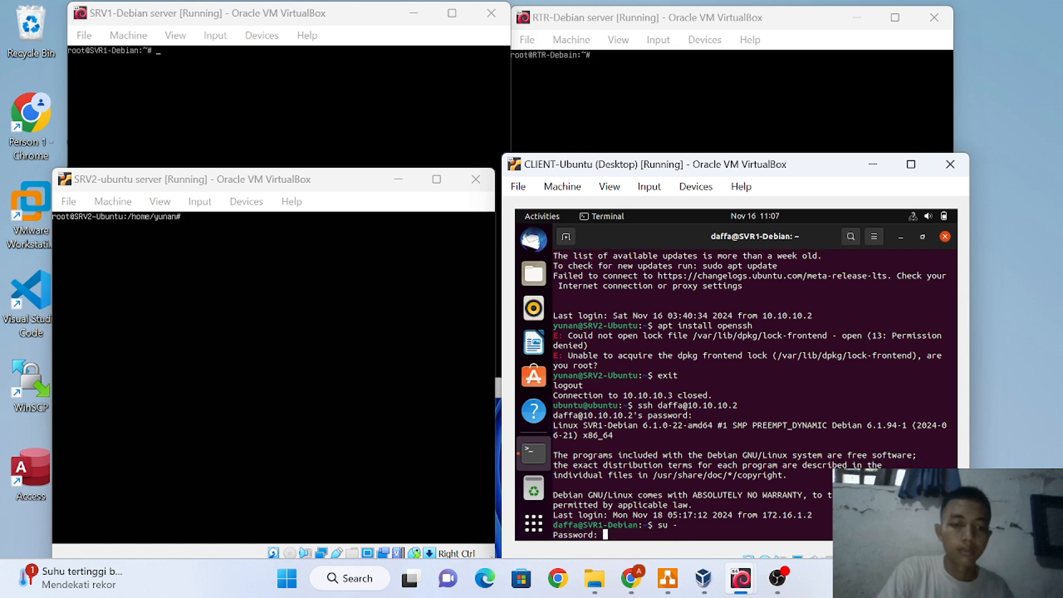
pyautogui.press('Return')
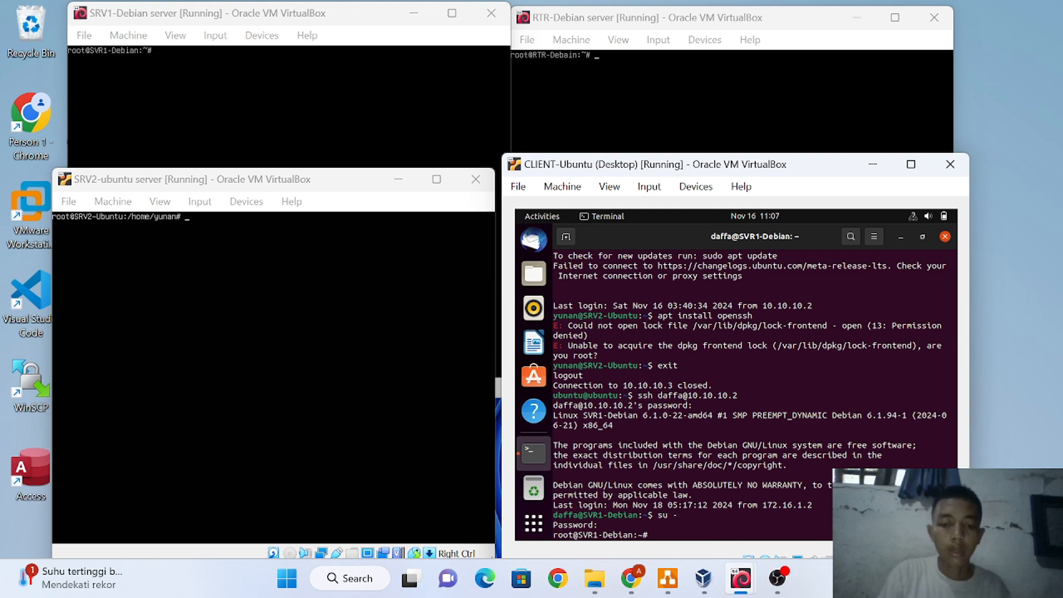
pyautogui.write('nan')
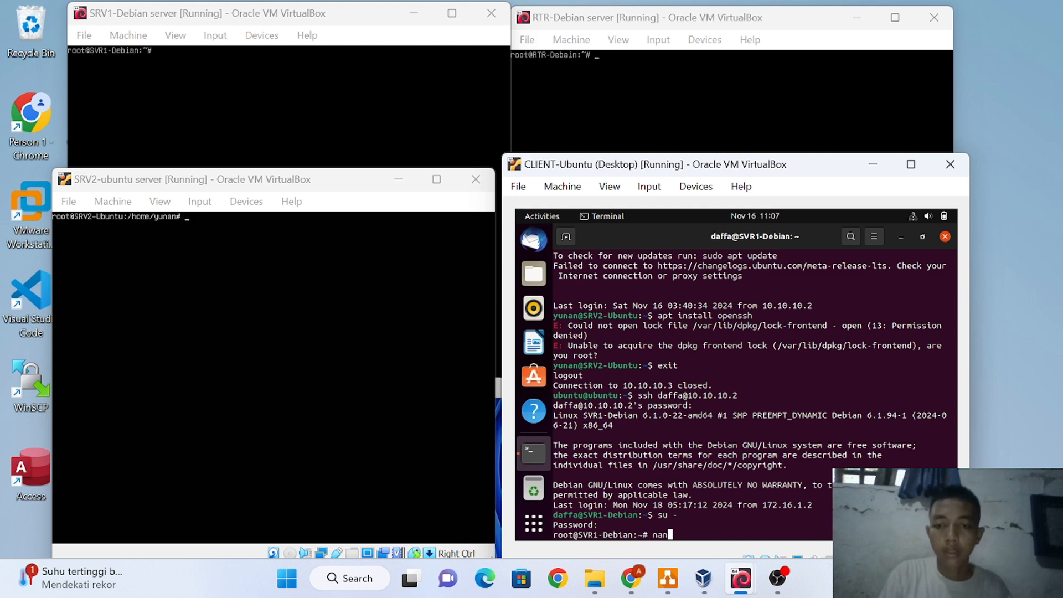
pyautogui.write('o /etc/ssh')
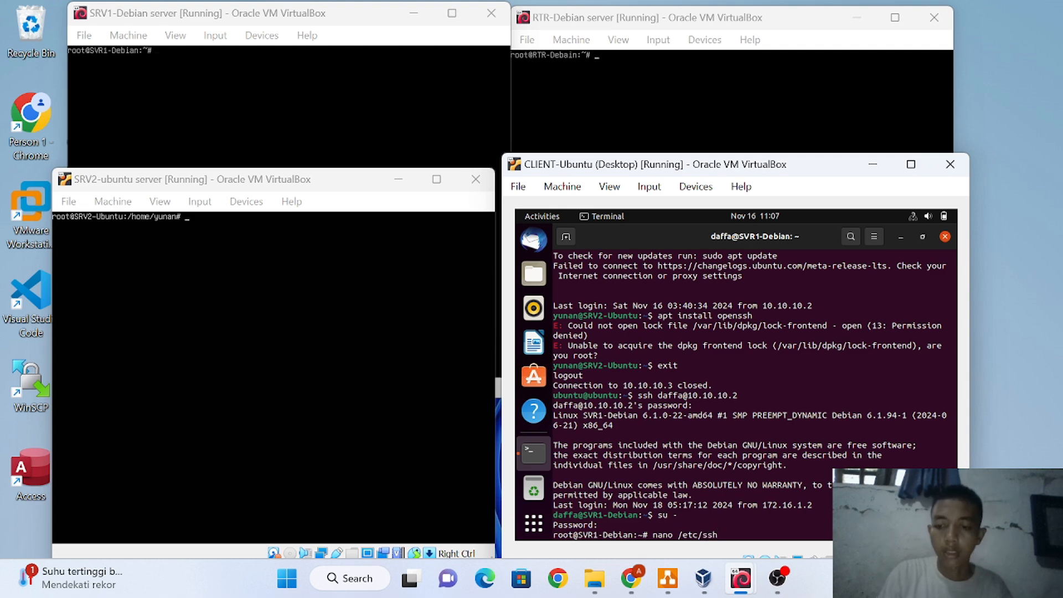
pyautogui.write('/sshd')
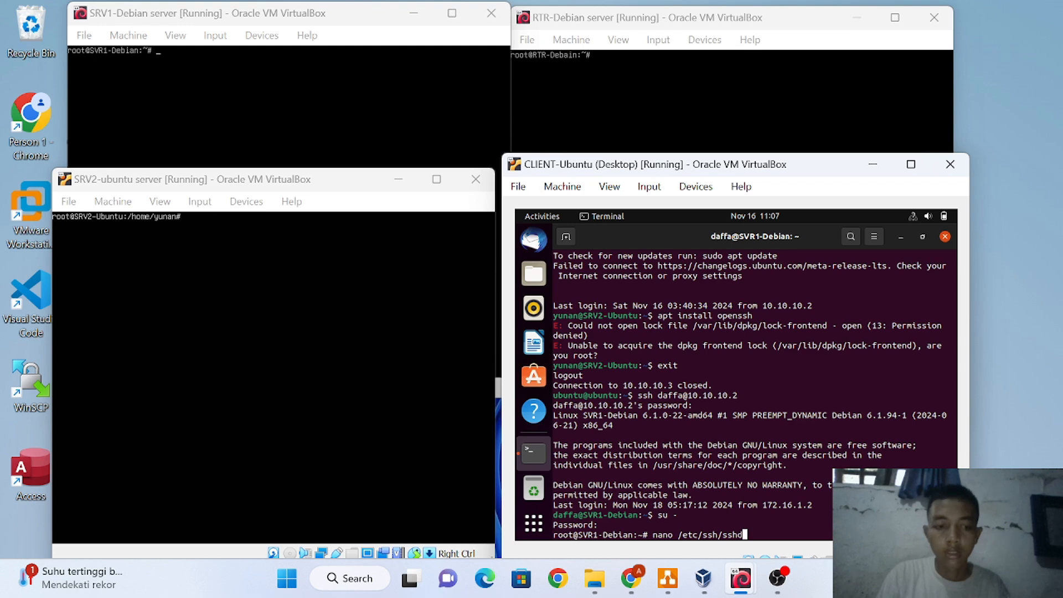
pyautogui.press('Tab')
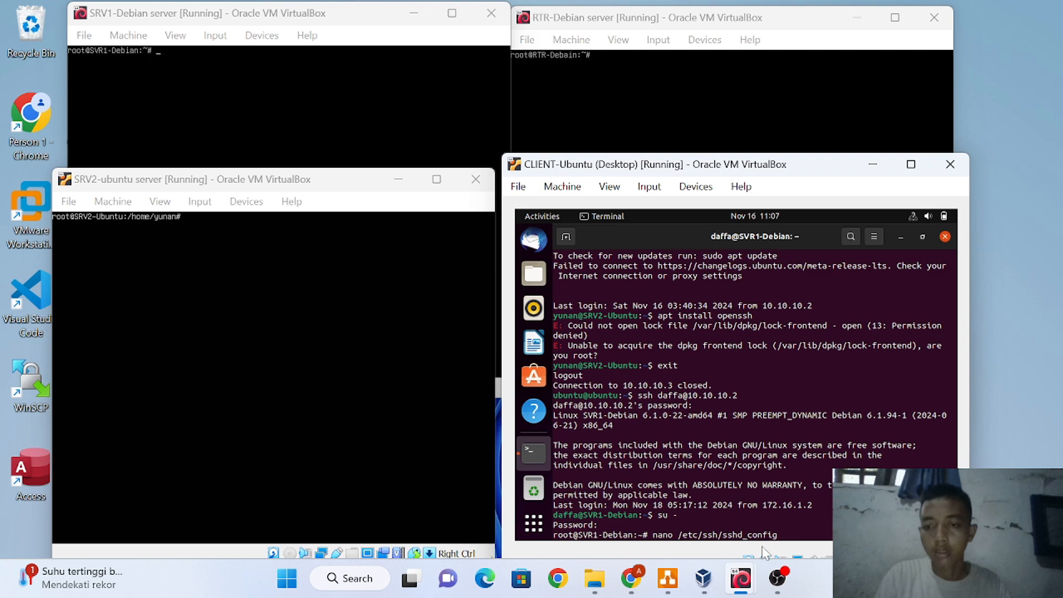
# In nano, uncomment the Port 22 line, change it to Port 2212, and save sshd_config
pyautogui.press('Return')
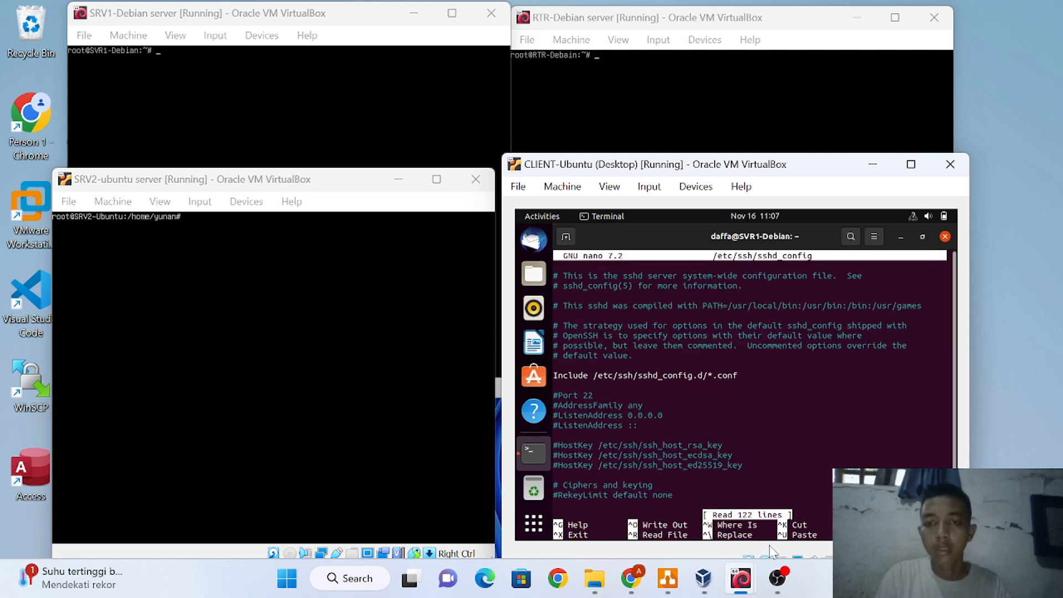
pyautogui.press('Down')
pyautogui.press('Down')
pyautogui.press('Down')
pyautogui.press('Down')
pyautogui.press('Down')
pyautogui.press('Down')
pyautogui.press('Down')
pyautogui.press('Down')
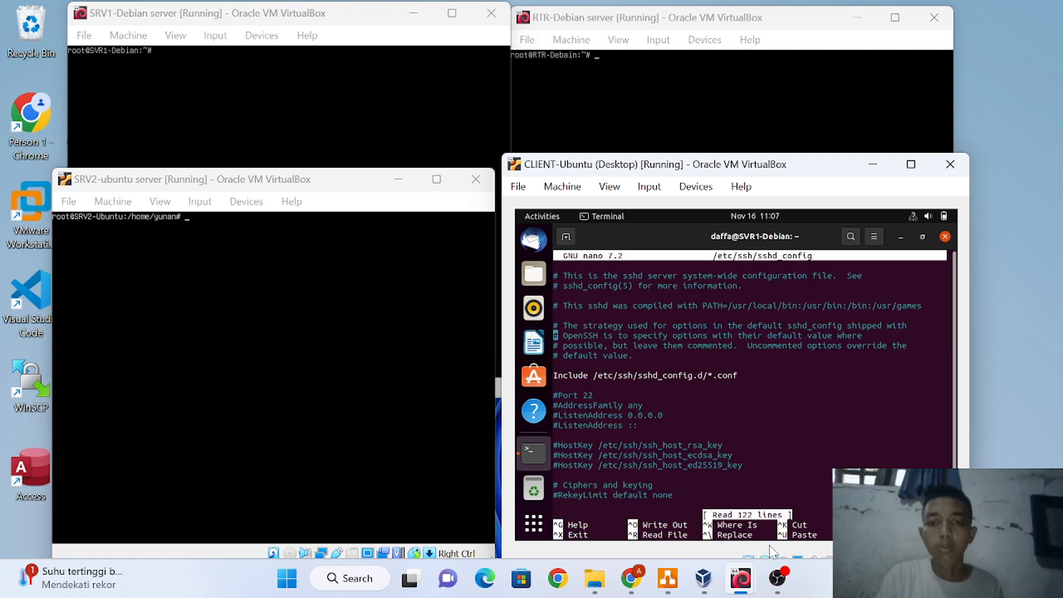
pyautogui.press('Down')
pyautogui.press('Down')
pyautogui.press('Down')
pyautogui.press('Down')
pyautogui.press('Down')
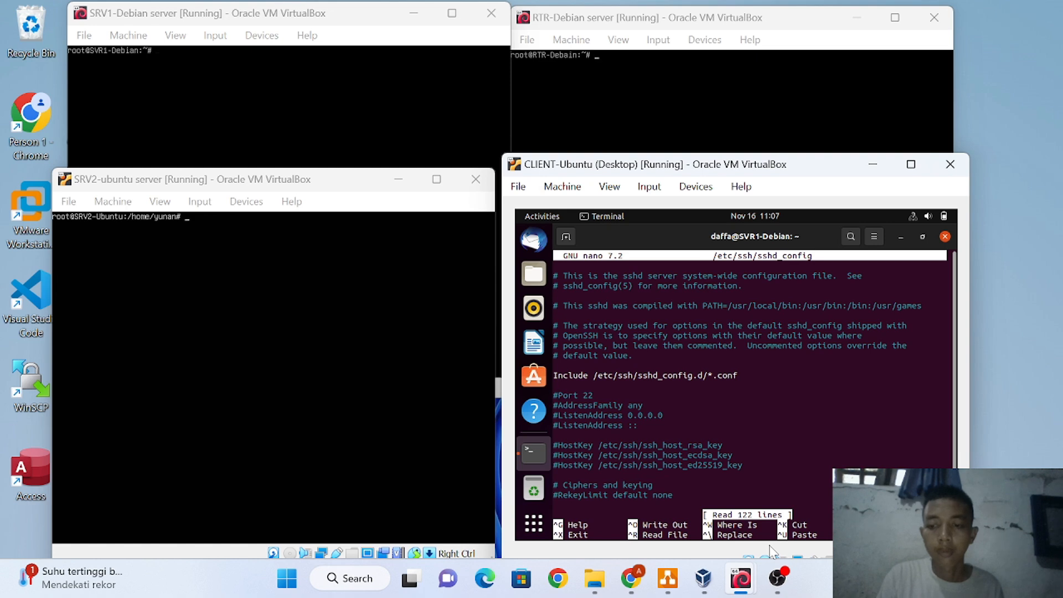
pyautogui.press('Right')
pyautogui.press('BackSpace')
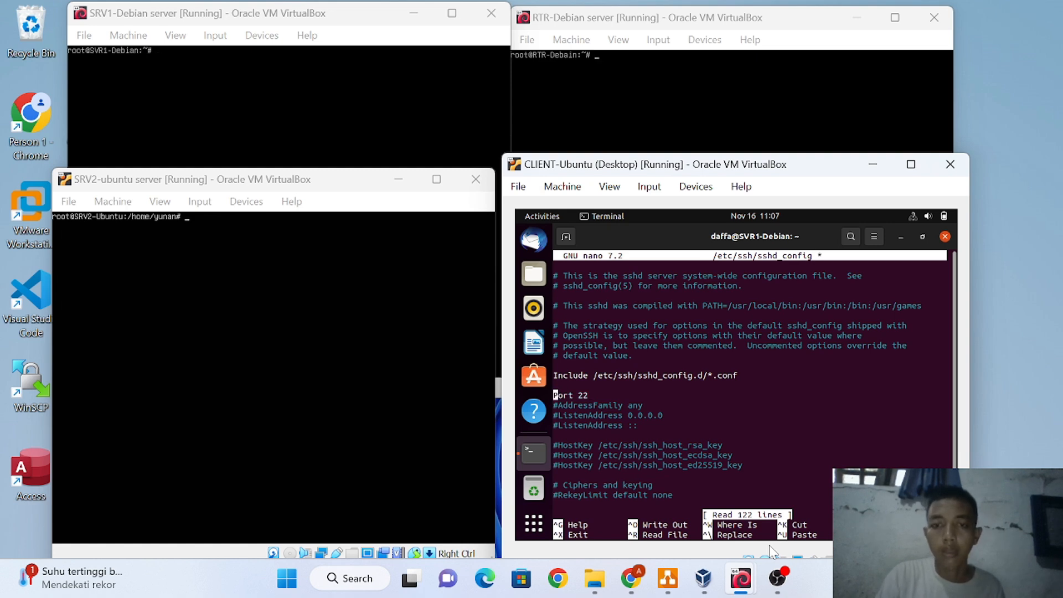
pyautogui.press('Right')
pyautogui.press('Right')
pyautogui.press('Right')
pyautogui.press('Right')
pyautogui.press('Right')
pyautogui.press('Right')
pyautogui.press('Right')
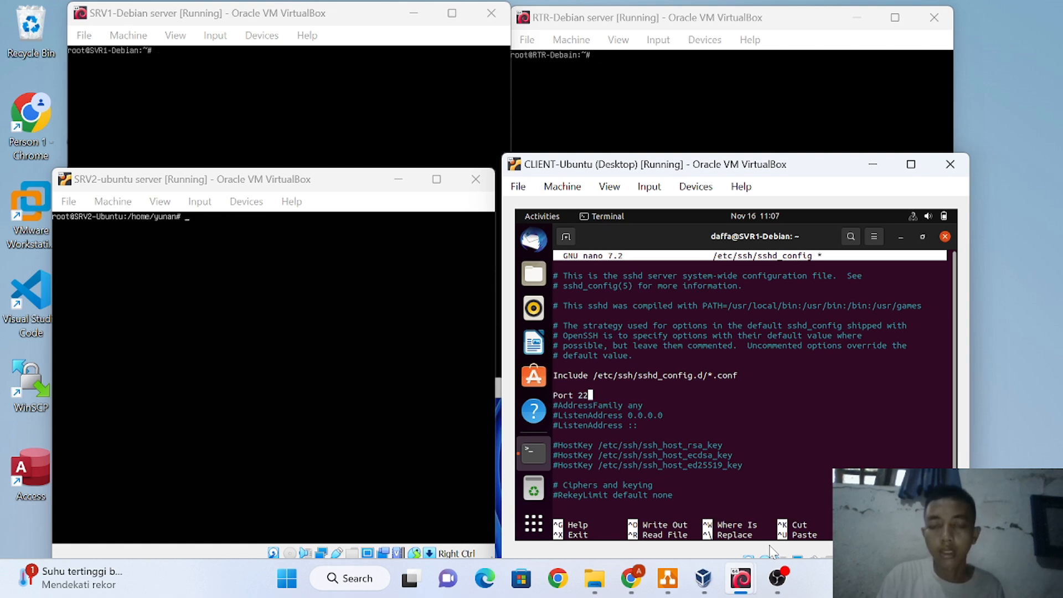
pyautogui.write('12')
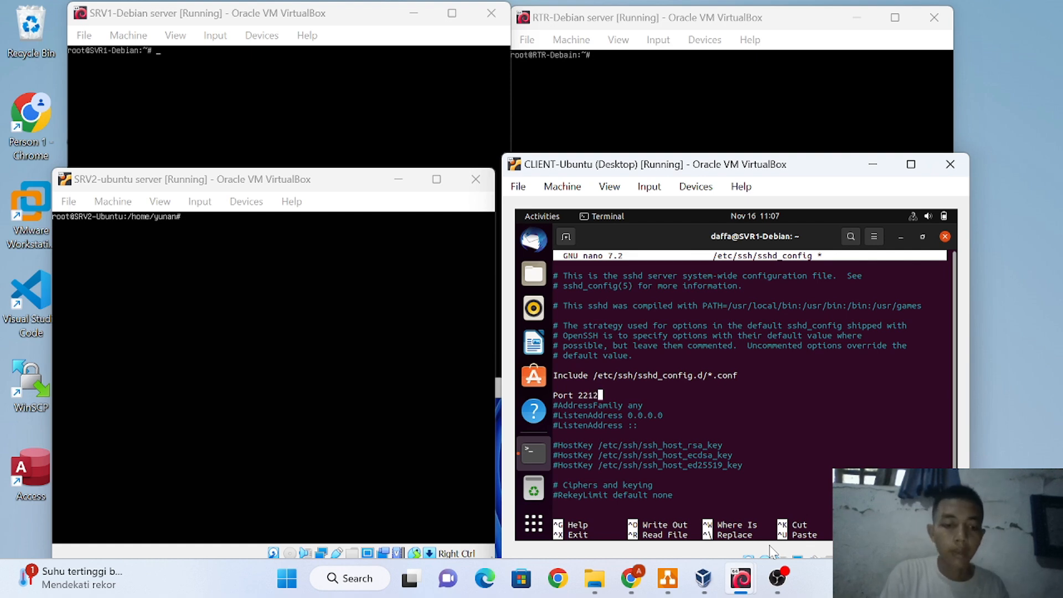
pyautogui.hotkey('ctrl', 'x')
pyautogui.press('y')
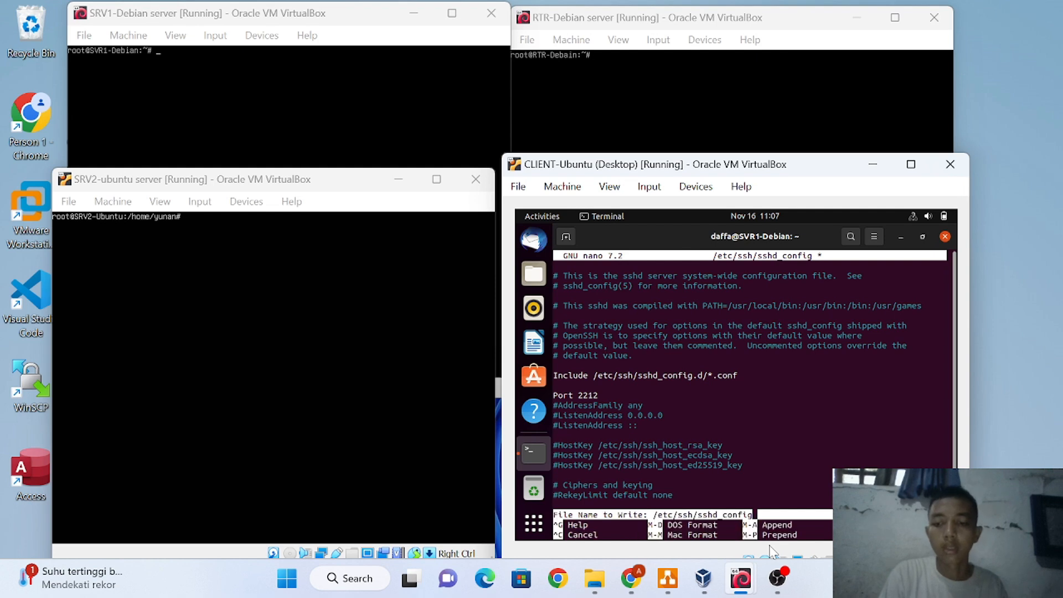
pyautogui.press('Return')
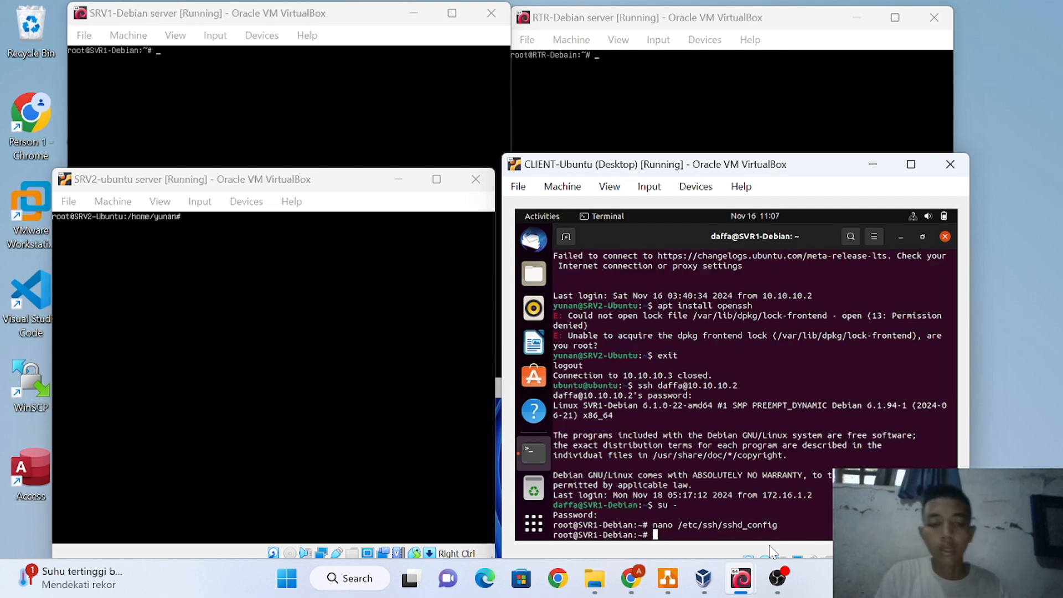
# Restart the SSH service with systemctl restart ssh and leave the root shell
pyautogui.write('sy')
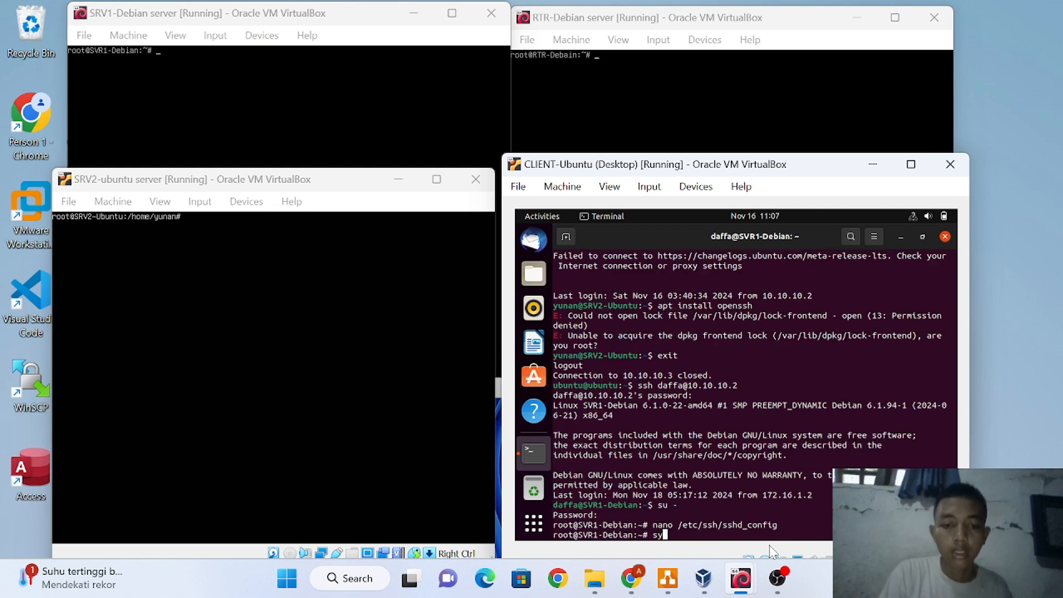
pyautogui.write('stem')
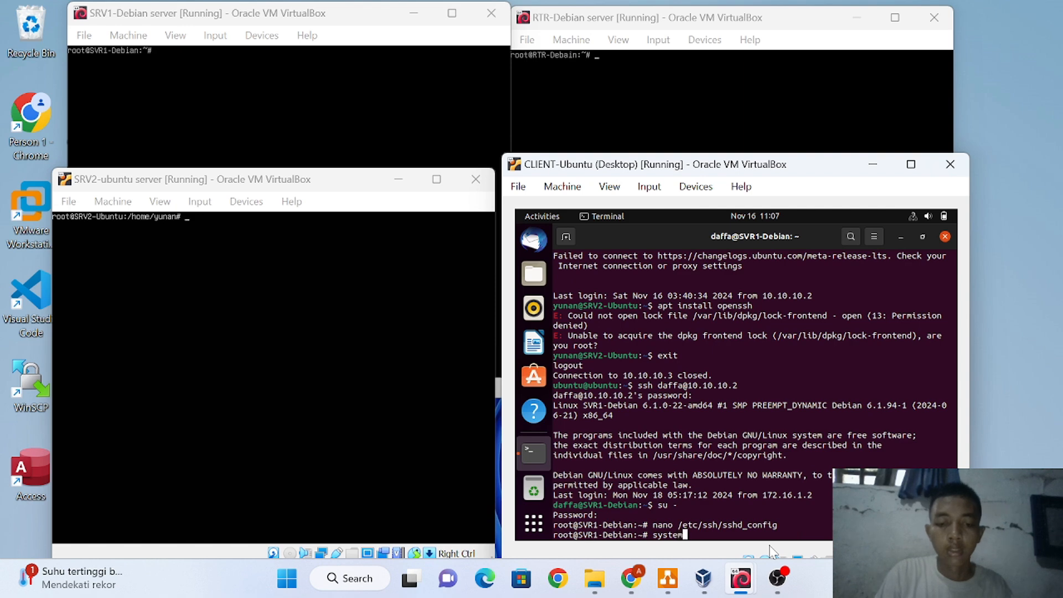
pyautogui.write('ctl ')
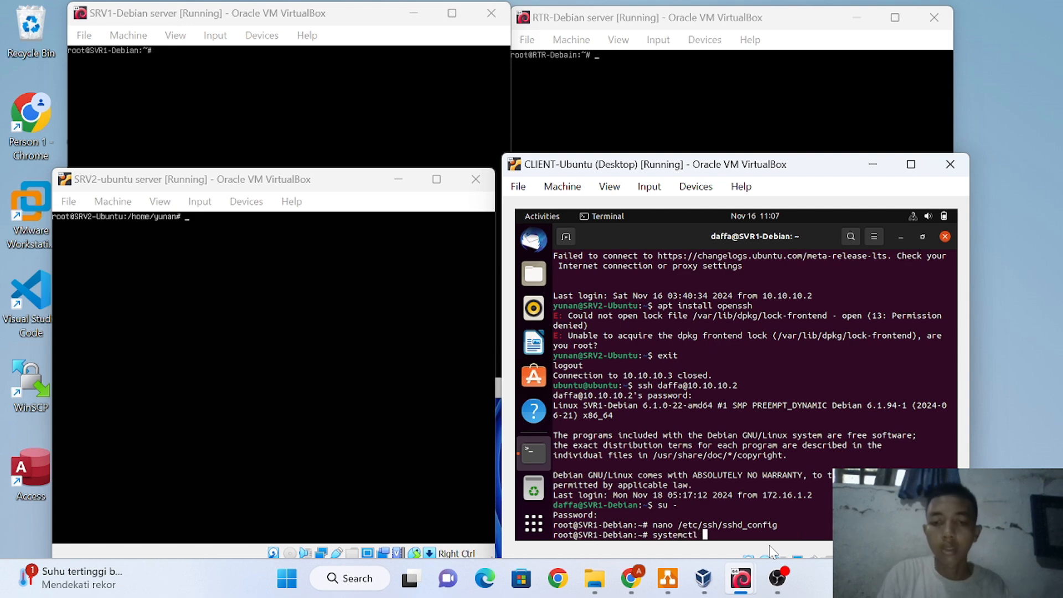
pyautogui.write('resta')
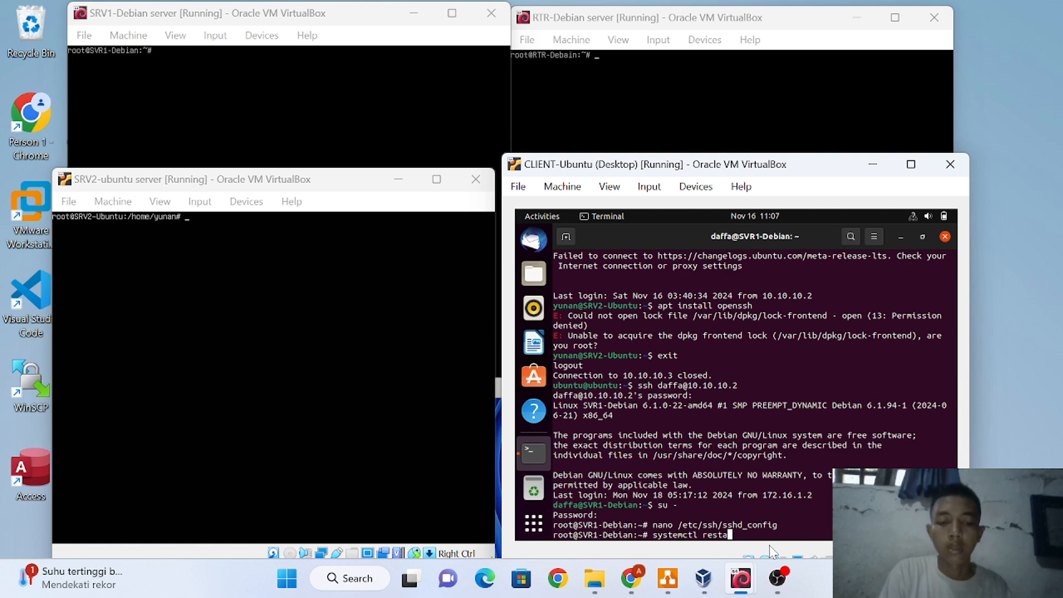
pyautogui.write('rt ss')
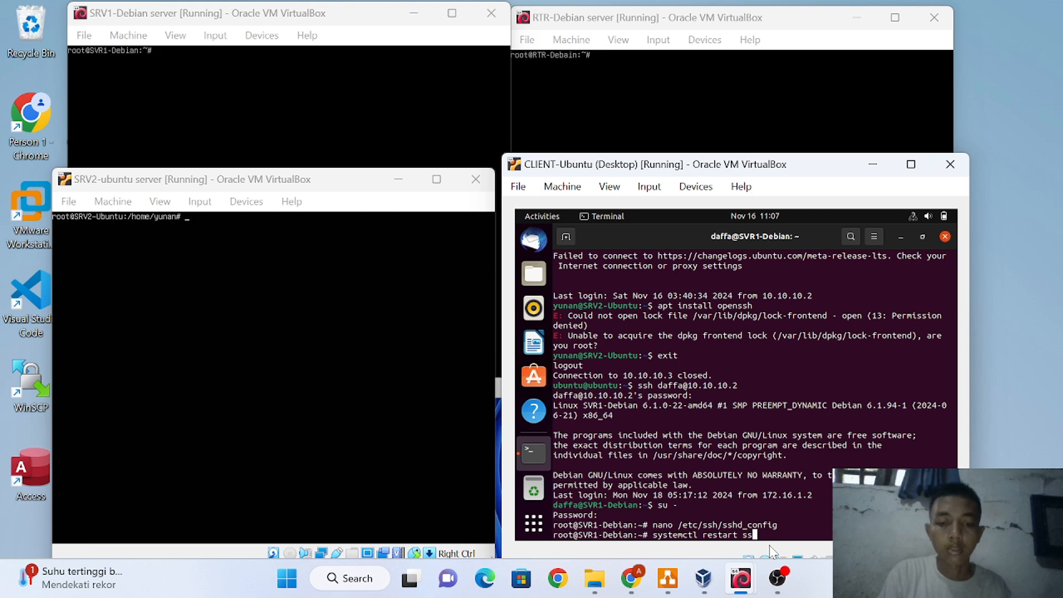
pyautogui.write('h')
pyautogui.press('Return')
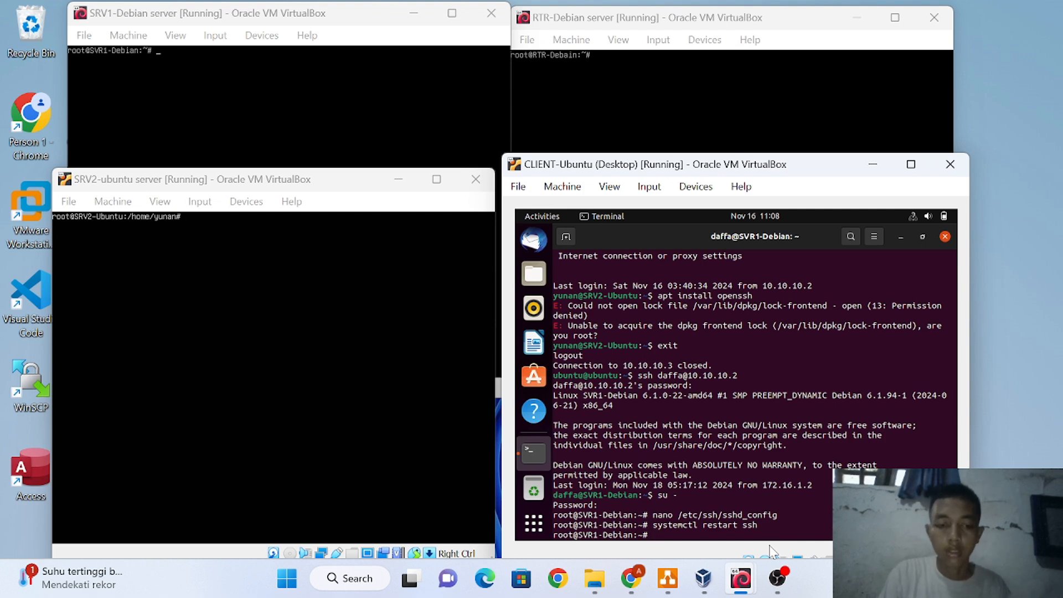
pyautogui.write('exit')
pyautogui.press('Return')
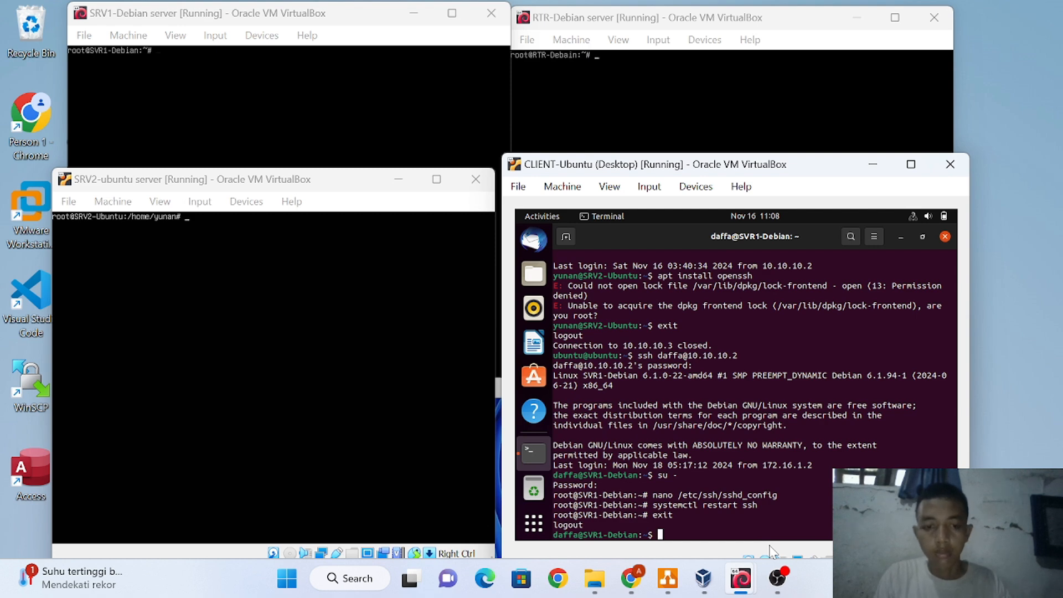
# Close the SSH session and retry ssh to 10.10.10.2 on the default port, which is refused
pyautogui.write('exi')
pyautogui.write('t')
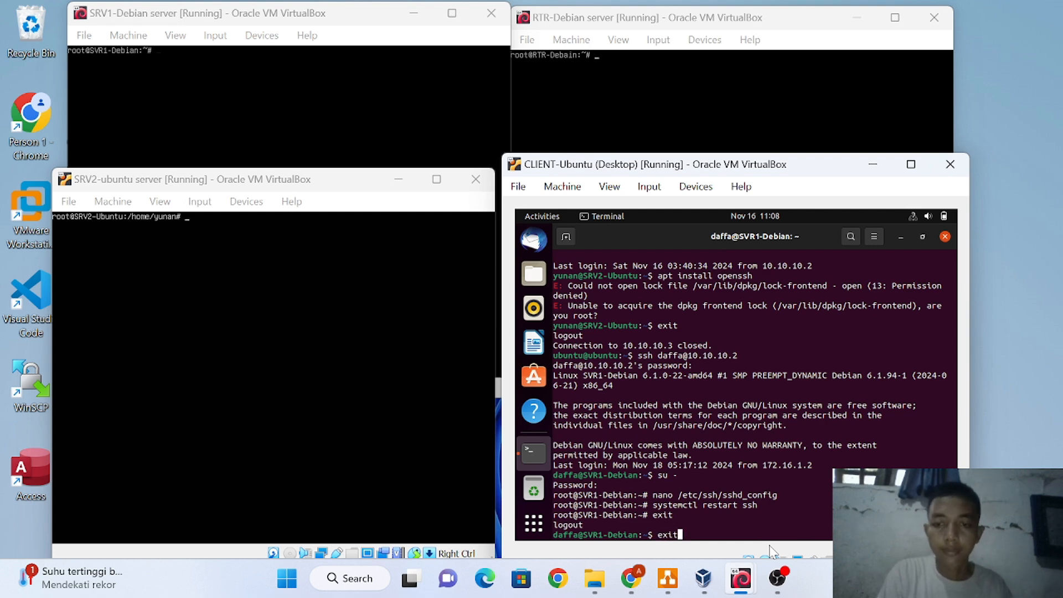
pyautogui.press('Return')
pyautogui.press('Up')
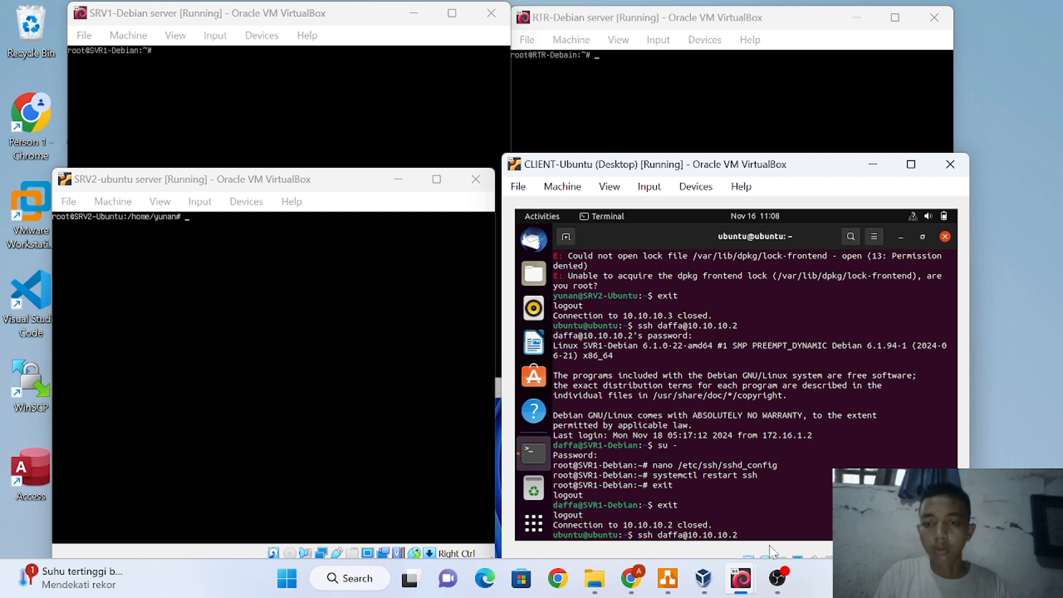
pyautogui.press('Return')
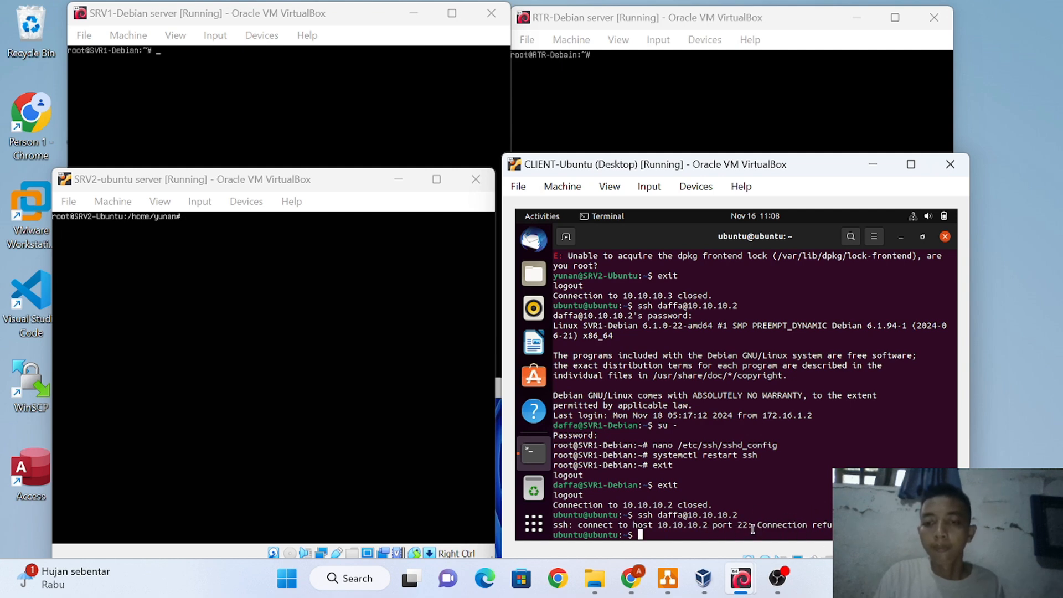
# Log in to the server over SSH with -p 2212, then exit that session
pyautogui.press('Up')
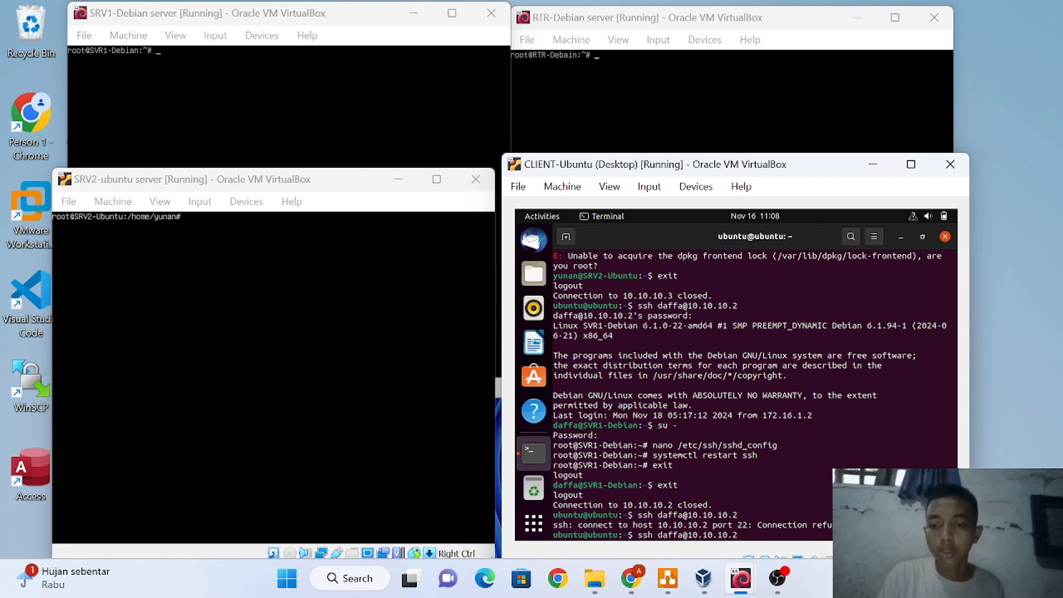
pyautogui.write('-p')
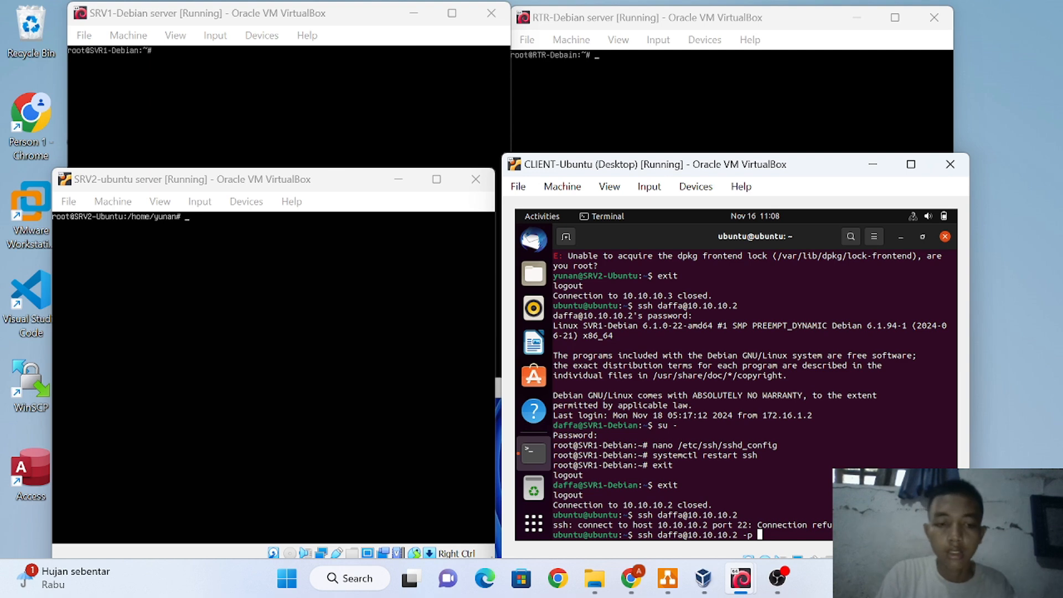
pyautogui.write(' 2212')
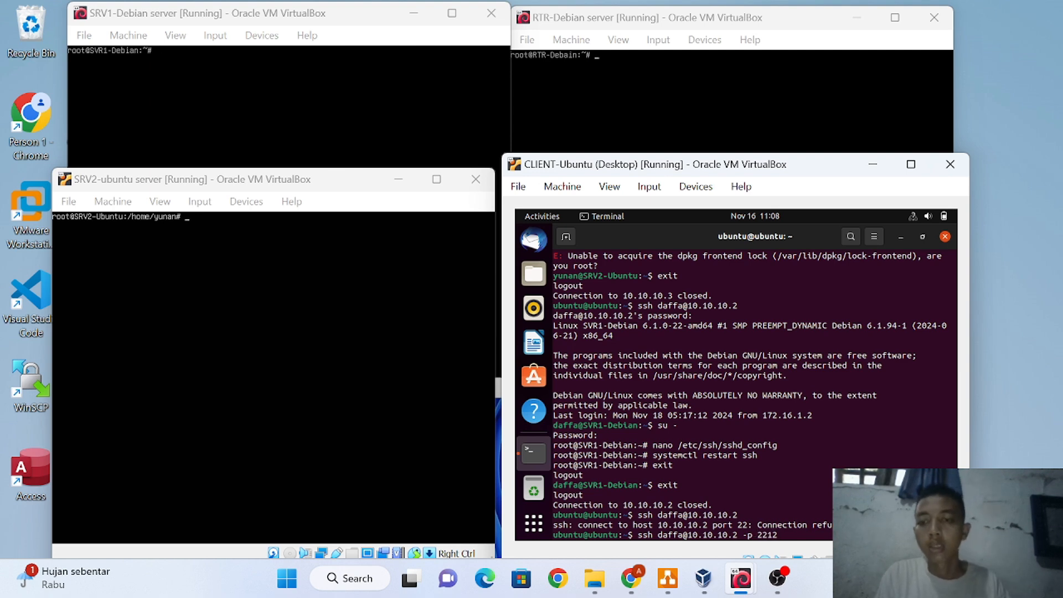
pyautogui.press('Return')
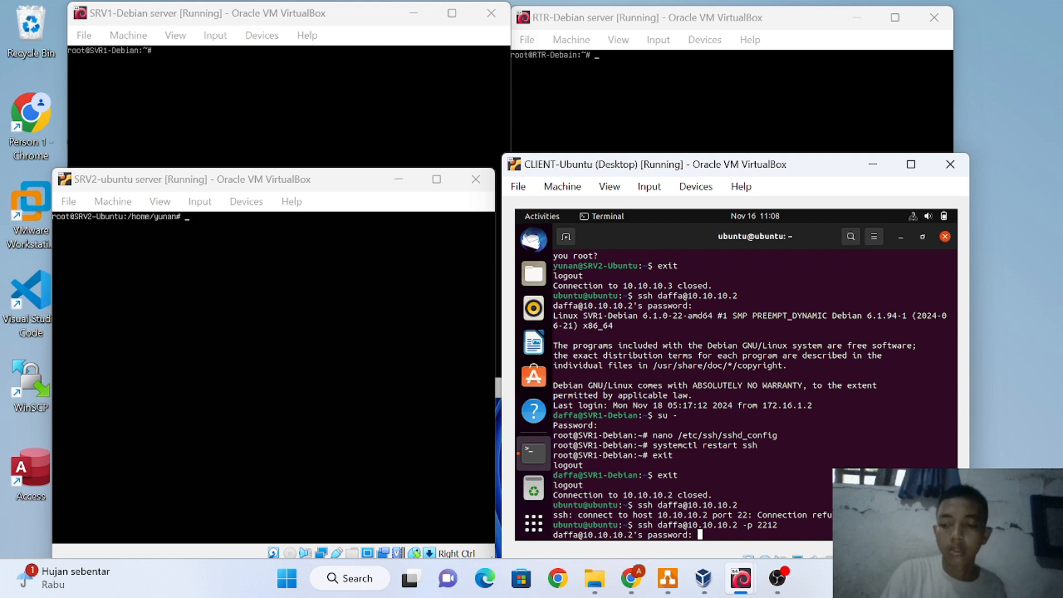
pyautogui.press('Return')
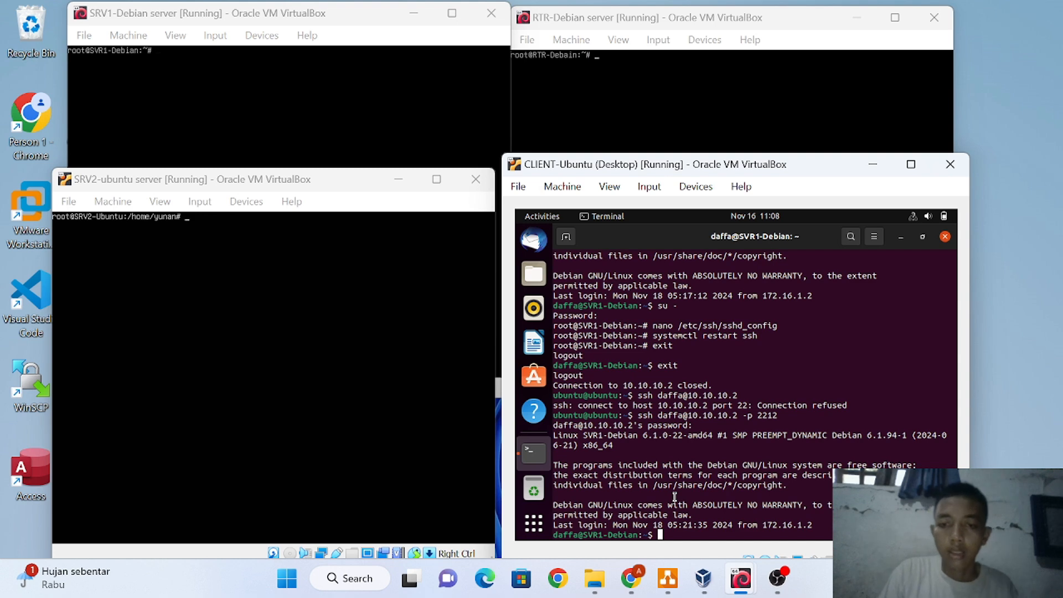
pyautogui.write('exit')
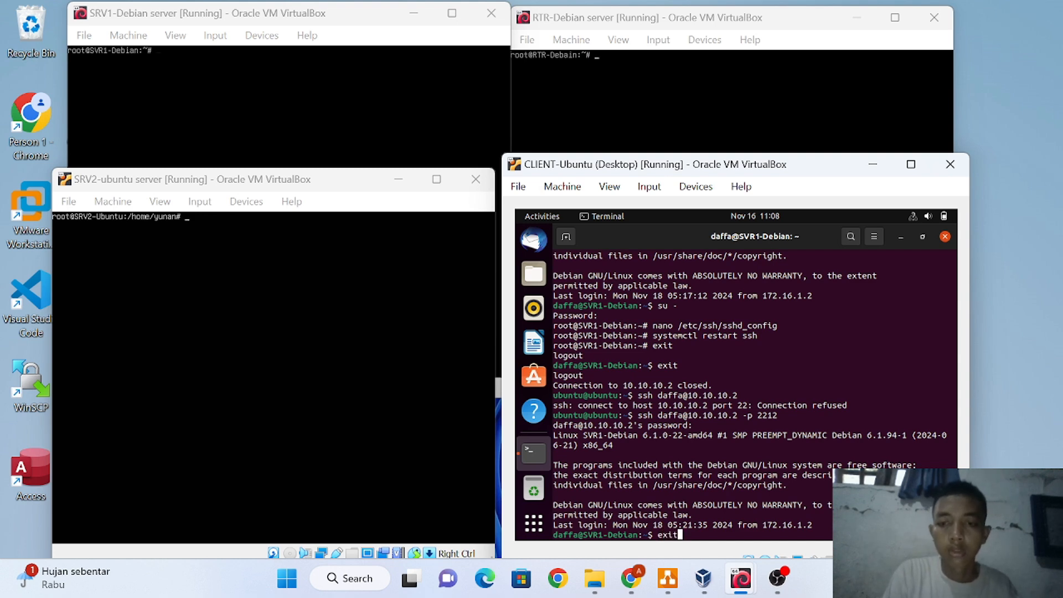
pyautogui.press('Return')
# Reconnect to SRV2 at 10.10.10.3 with the earlier ssh command and log in
pyautogui.press('Up')
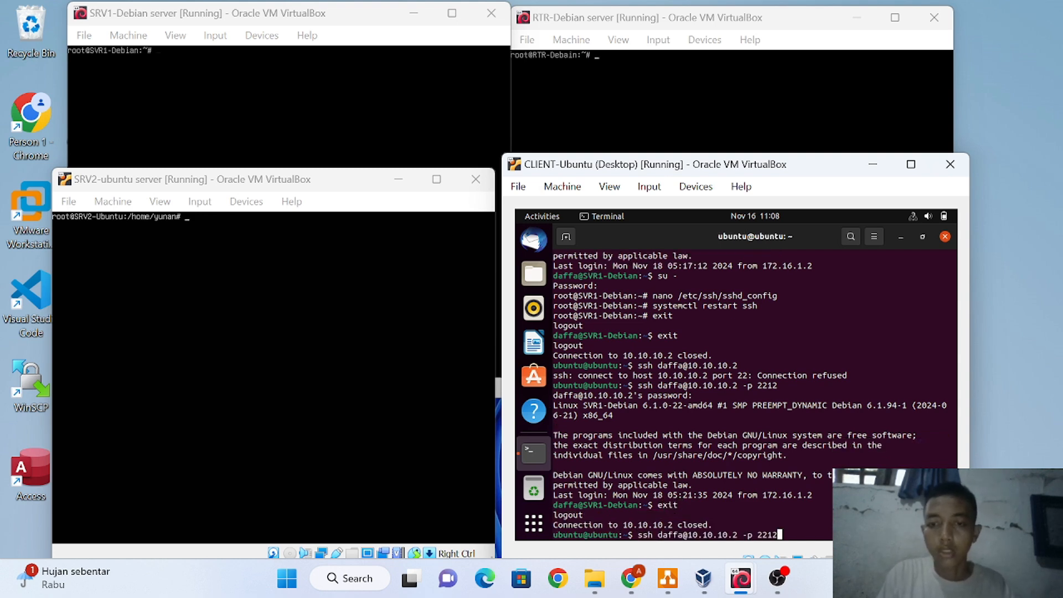
pyautogui.press('BackSpace')
pyautogui.press('BackSpace')
pyautogui.press('BackSpace')
pyautogui.press('BackSpace')
pyautogui.press('BackSpace')
pyautogui.press('BackSpace')
pyautogui.press('BackSpace')
pyautogui.press('BackSpace')
pyautogui.press('Up')
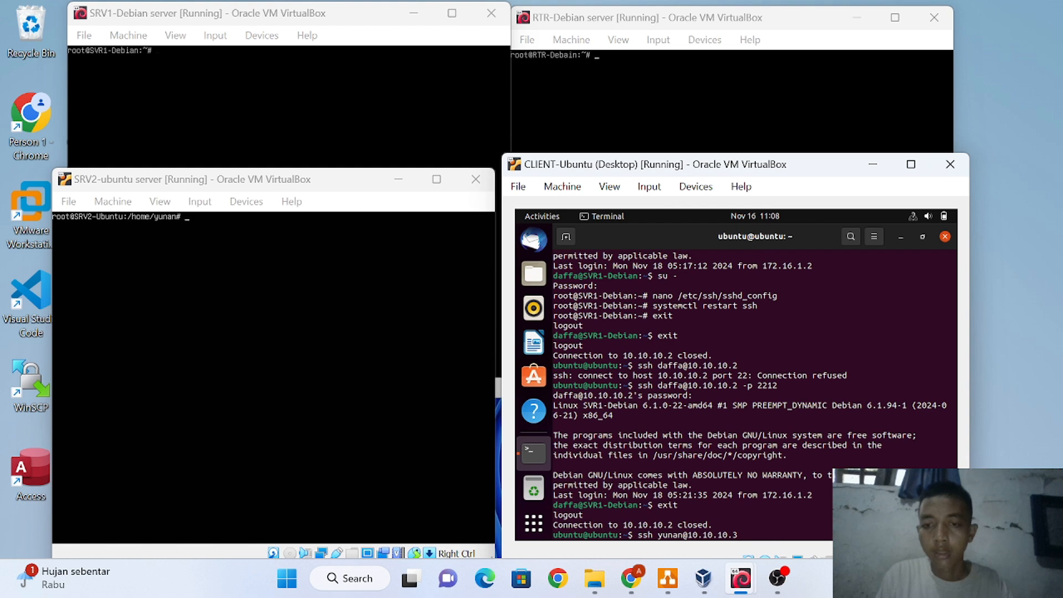
pyautogui.press('Return')
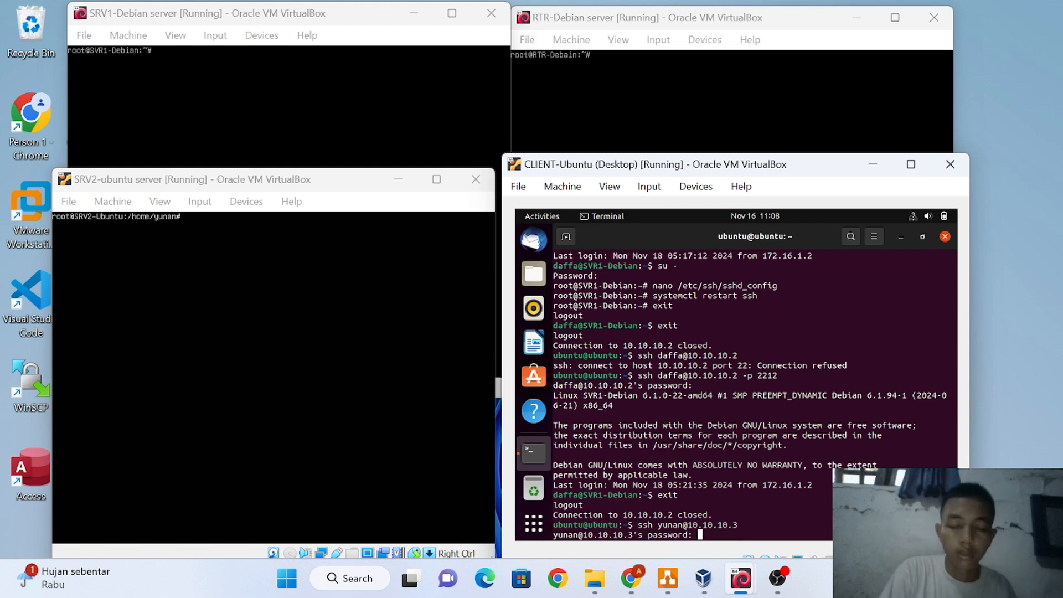
pyautogui.press('Return')
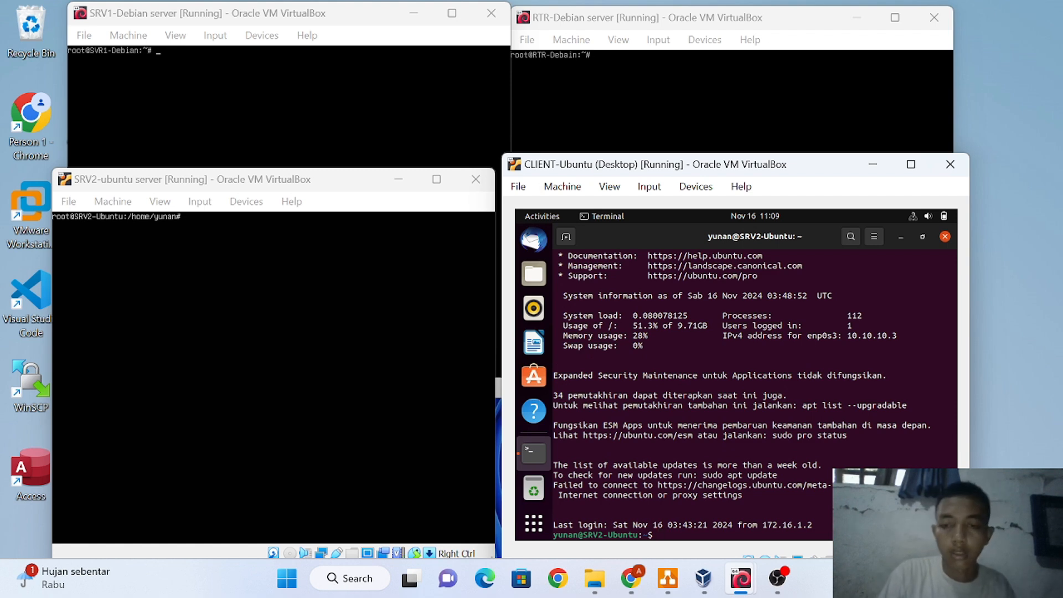
# Become root with sudo su and start nano on /etc/ssh/sshd_config
pyautogui.write('sudo')
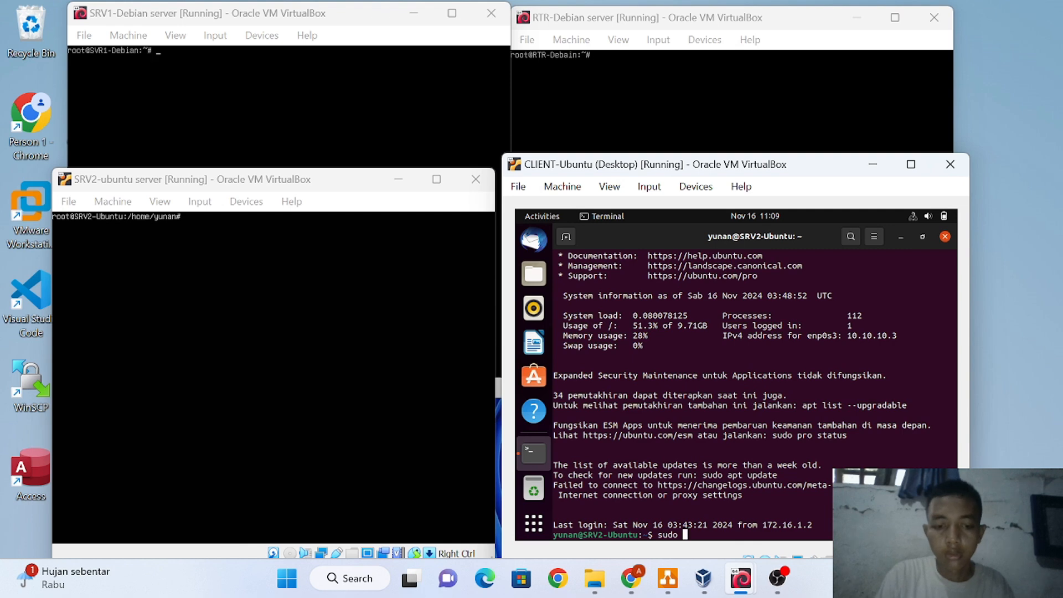
pyautogui.write(' su')
pyautogui.press('Return')
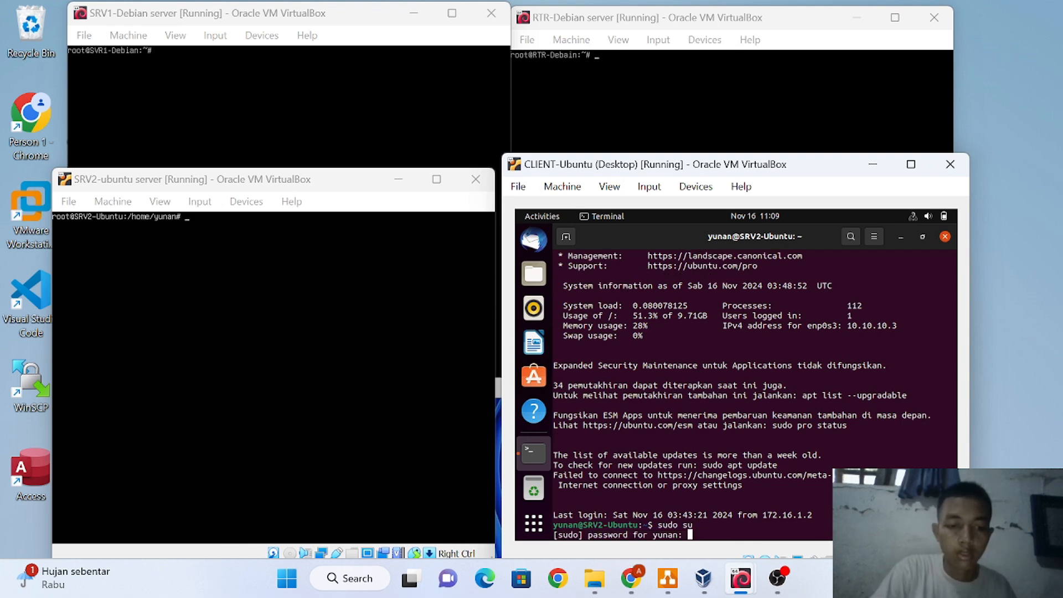
pyautogui.press('Return')
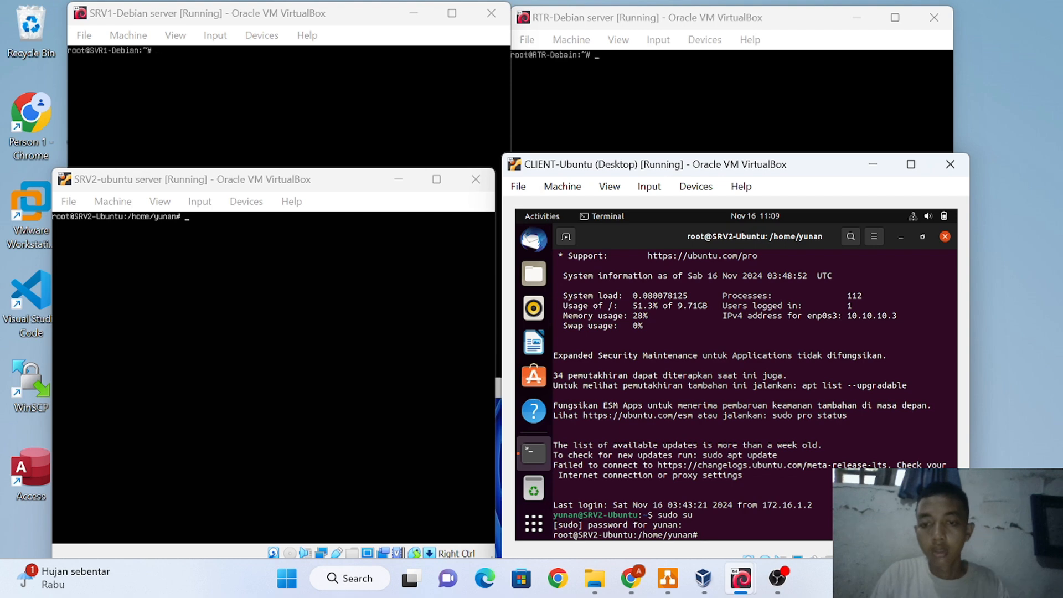
pyautogui.write('na')
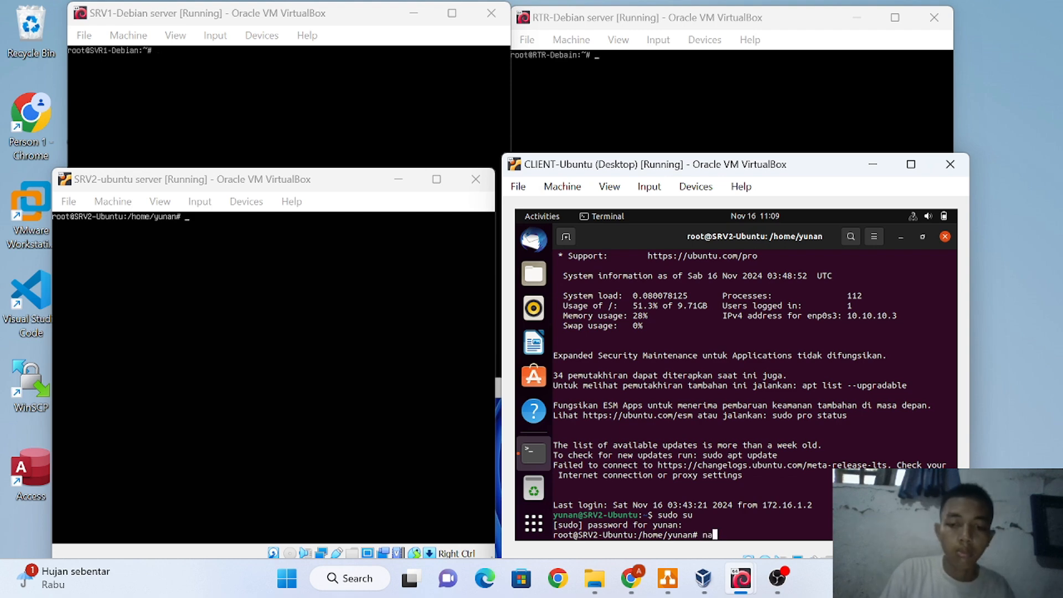
pyautogui.write('no /etc/')
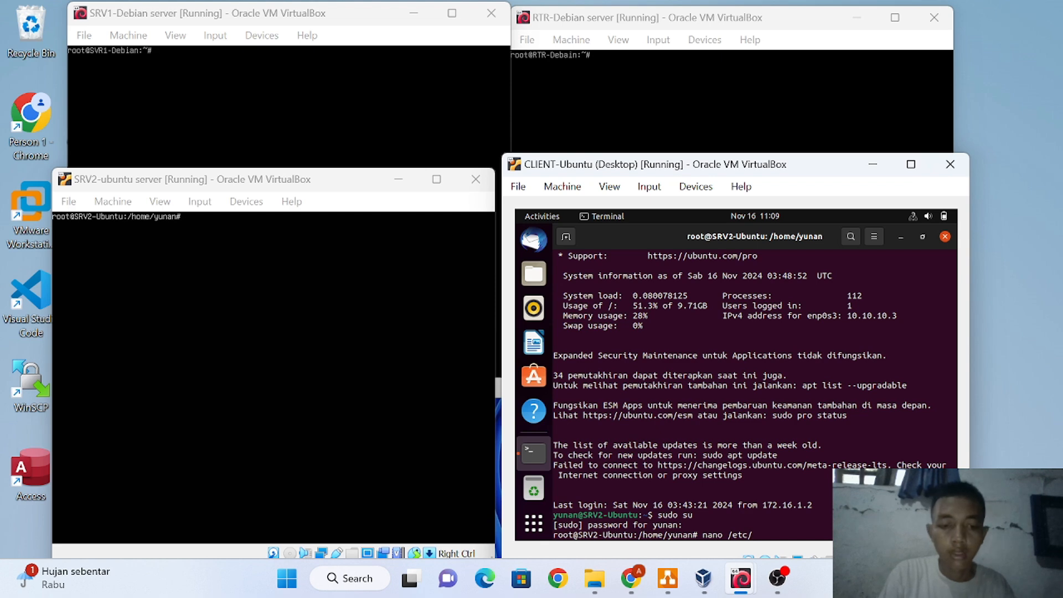
pyautogui.write('ssh')
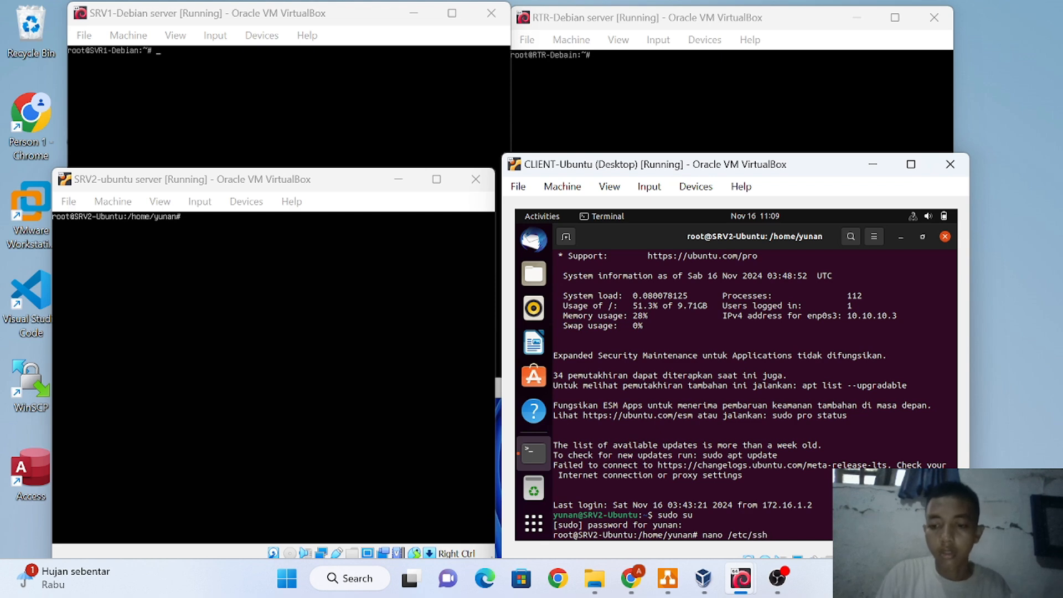
pyautogui.write('/sshd')
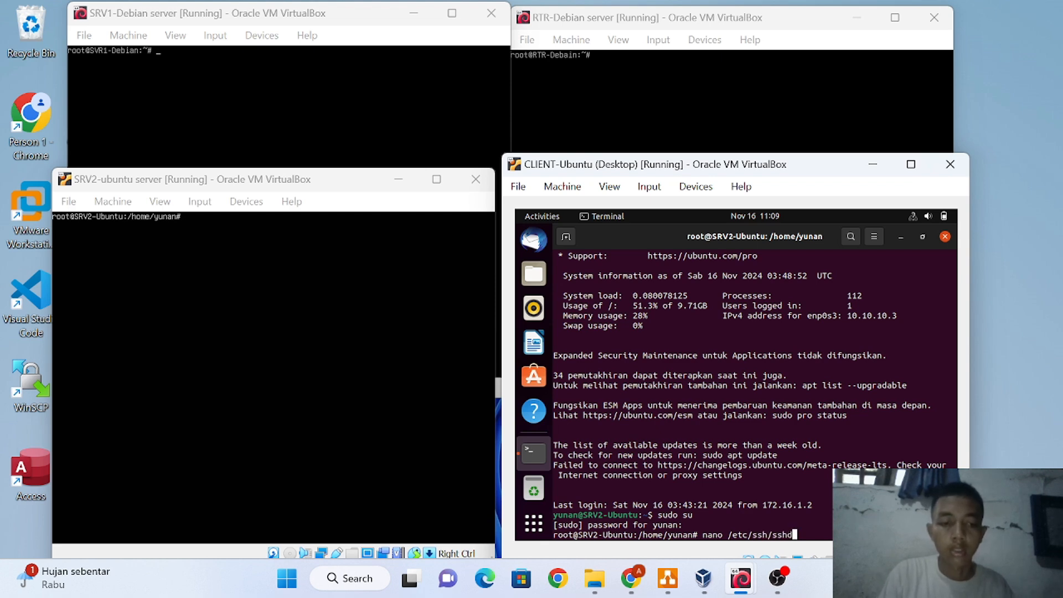
pyautogui.press('Tab')
# Uncomment the Port 22 line in sshd_config, change it to Port 2212, and save
pyautogui.press('Return')
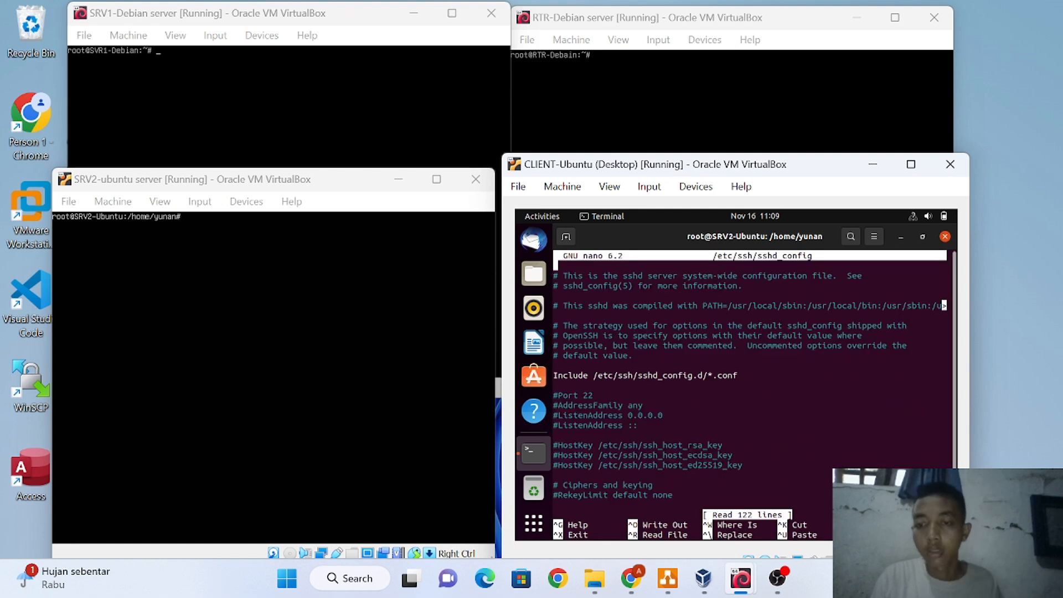
pyautogui.press('Down')
pyautogui.press('Down')
pyautogui.press('Down')
pyautogui.press('Down')
pyautogui.press('Down')
pyautogui.press('Down')
pyautogui.press('Down')
pyautogui.press('Down')
pyautogui.press('Down')
pyautogui.press('Down')
pyautogui.press('Down')
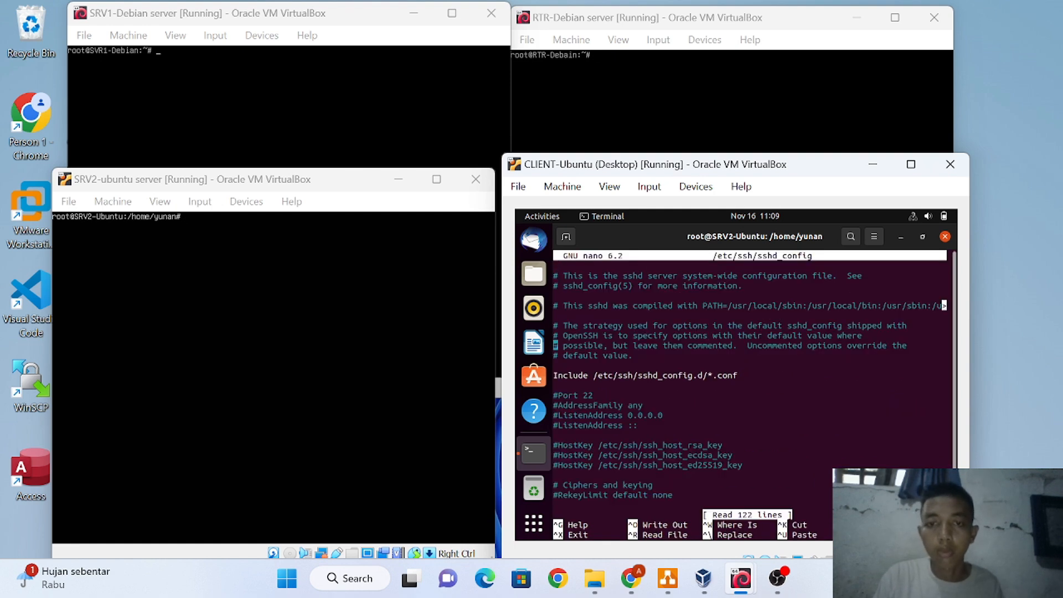
pyautogui.press('Down')
pyautogui.press('Down')
pyautogui.press('BackSpace')
pyautogui.press('pagedown')
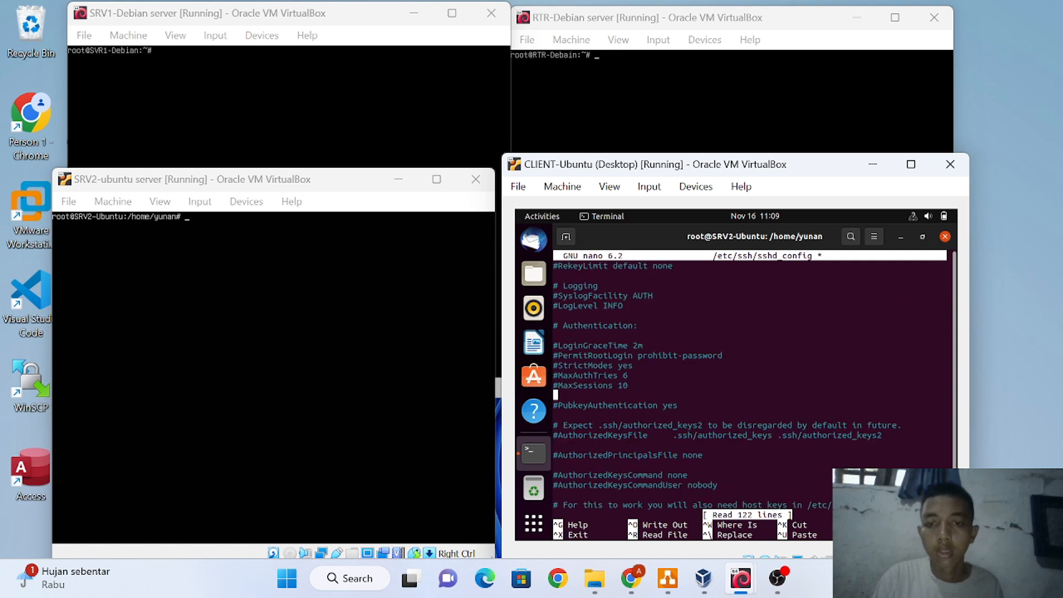
pyautogui.press('Up')
pyautogui.press('Up')
pyautogui.press('Up')
pyautogui.press('Up')
pyautogui.press('Up')
pyautogui.press('Up')
pyautogui.press('Up')
pyautogui.press('Up')
pyautogui.press('Up')
pyautogui.press('Up')
pyautogui.press('Up')
pyautogui.press('Up')
pyautogui.press('Up')
pyautogui.press('Up')
pyautogui.press('Up')
pyautogui.press('Up')
pyautogui.press('Up')
pyautogui.press('Up')
pyautogui.press('Up')
pyautogui.press('Up')
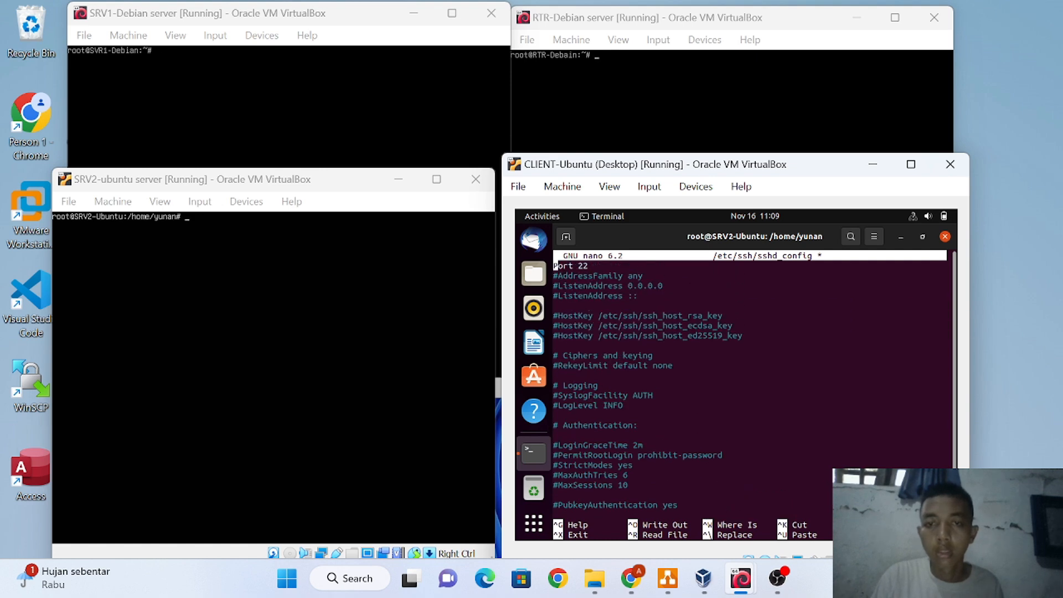
pyautogui.press('Right')
pyautogui.press('Right')
pyautogui.press('Right')
pyautogui.press('Right')
pyautogui.press('Right')
pyautogui.press('Right')
pyautogui.press('Right')
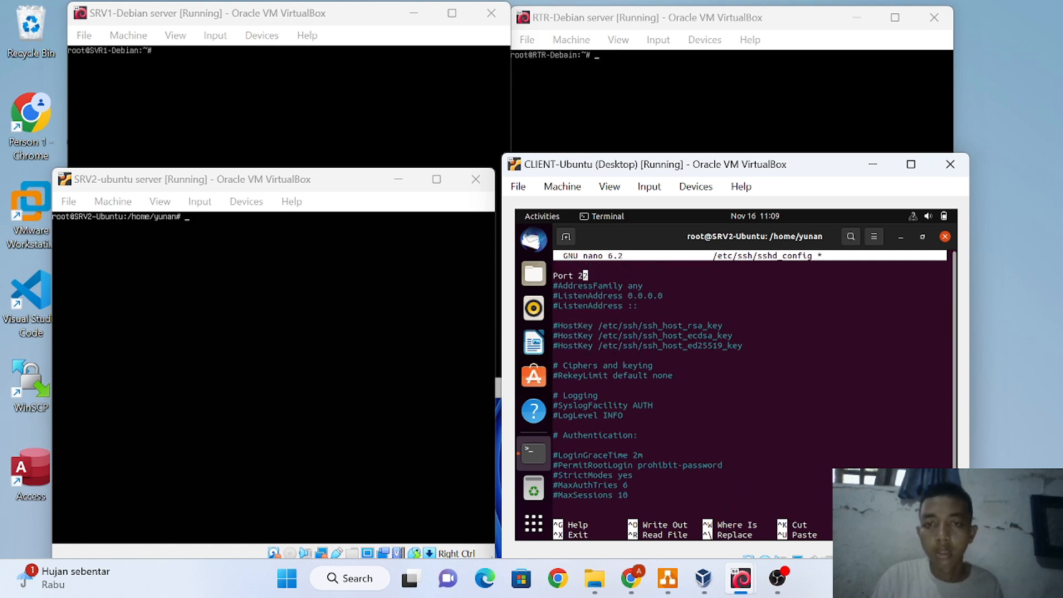
pyautogui.write('12')
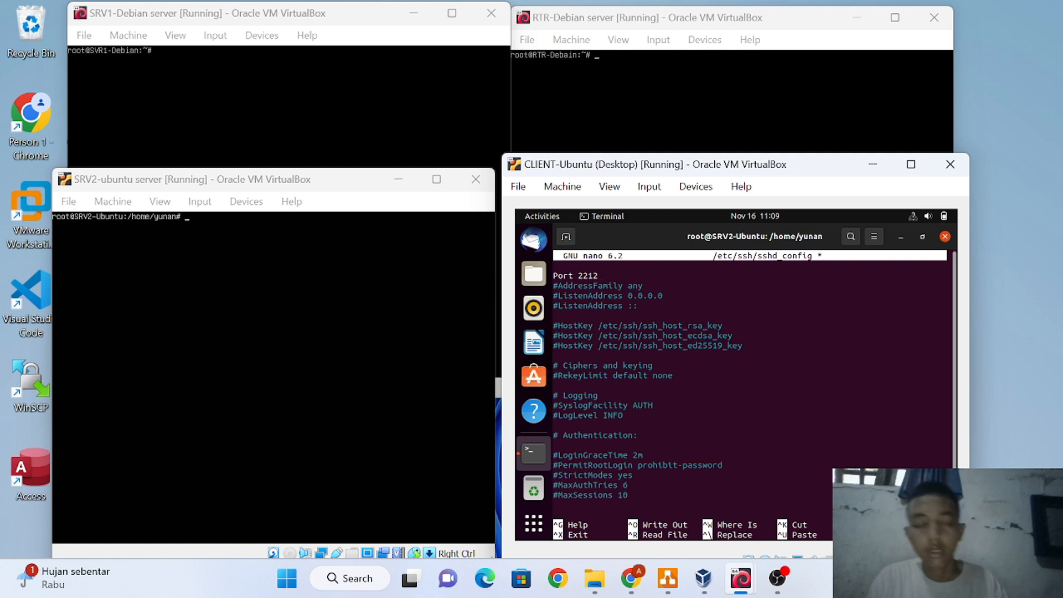
pyautogui.hotkey('ctrl', 'x')
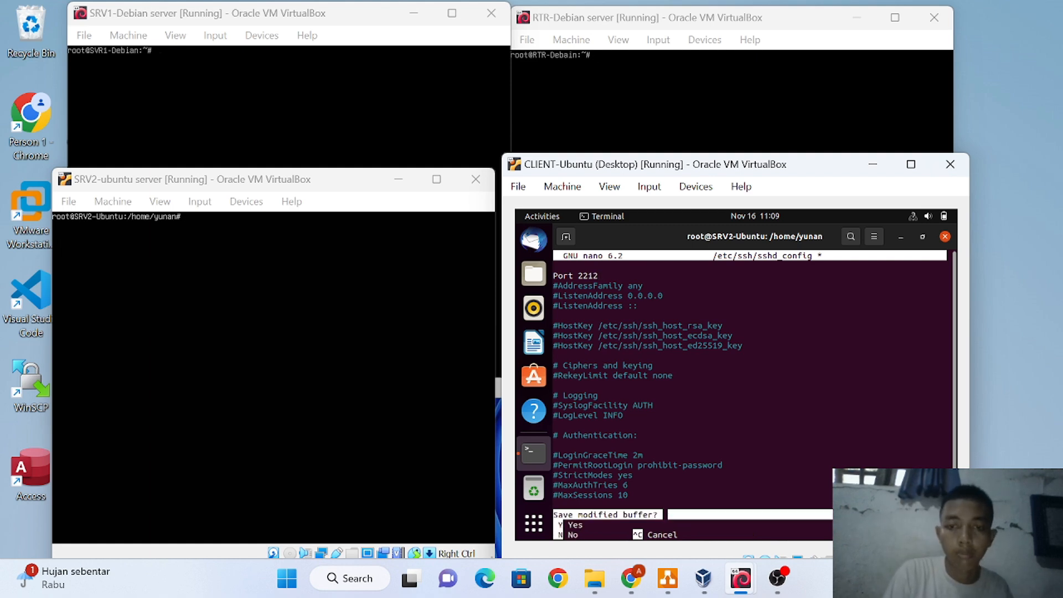
pyautogui.press('y')
pyautogui.press('Return')
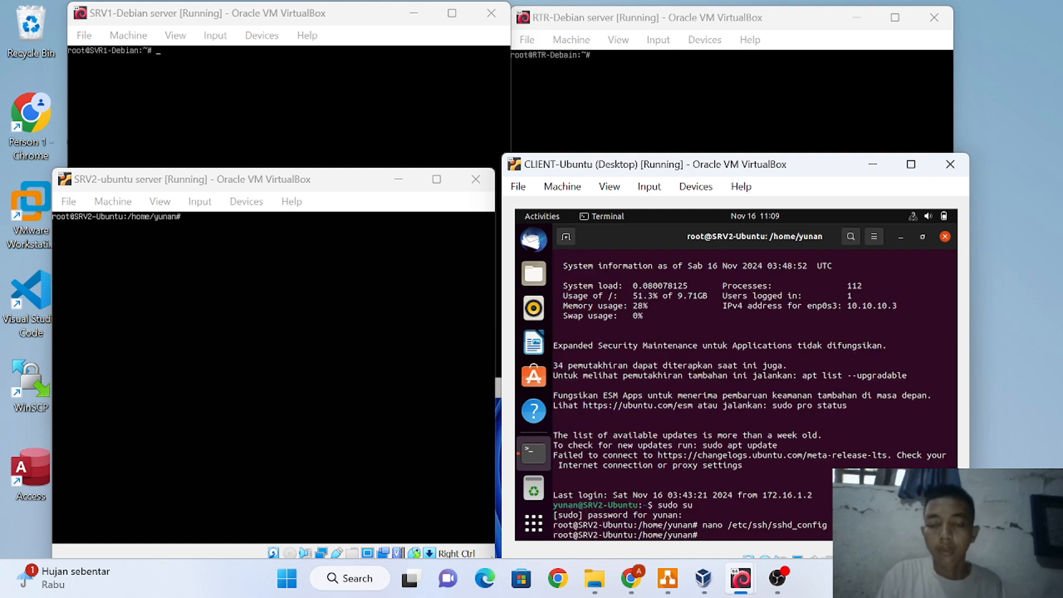
# Restart the ssh service on SRV2, then leave the root shell and SSH session
pyautogui.write('syst')
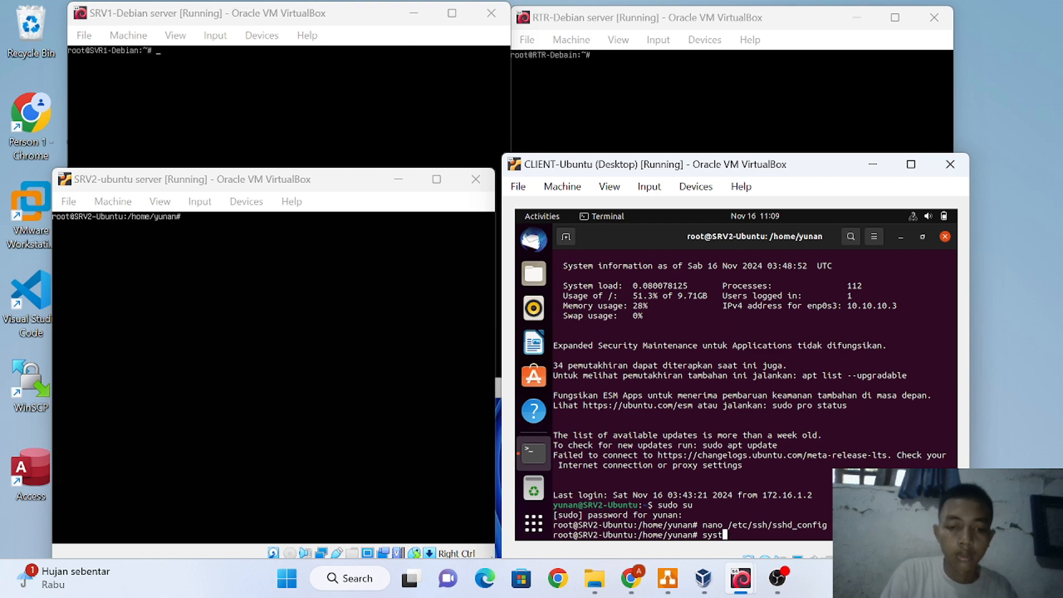
pyautogui.write('emct')
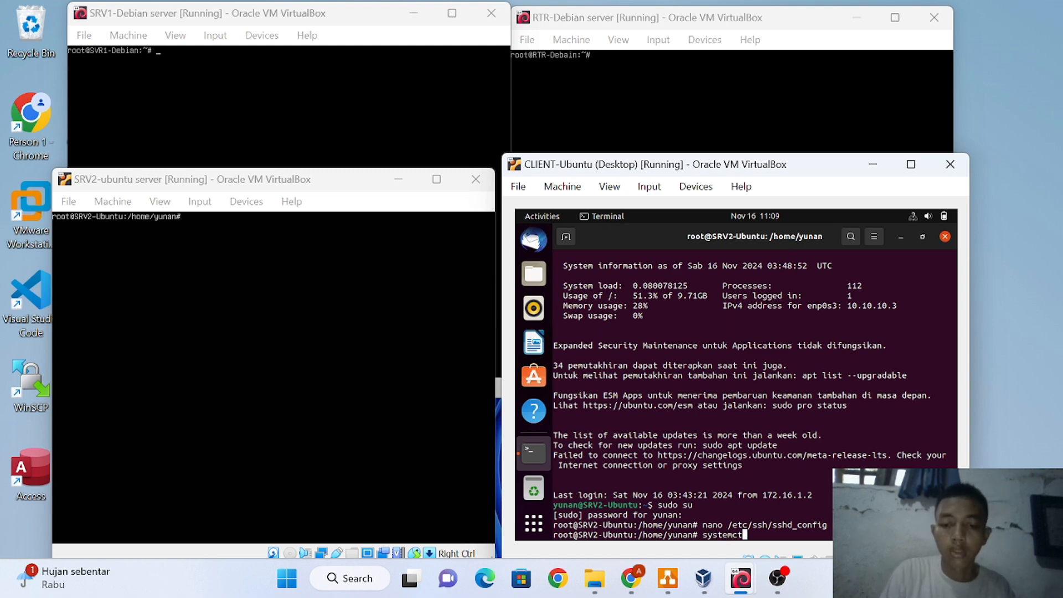
pyautogui.write('l rest')
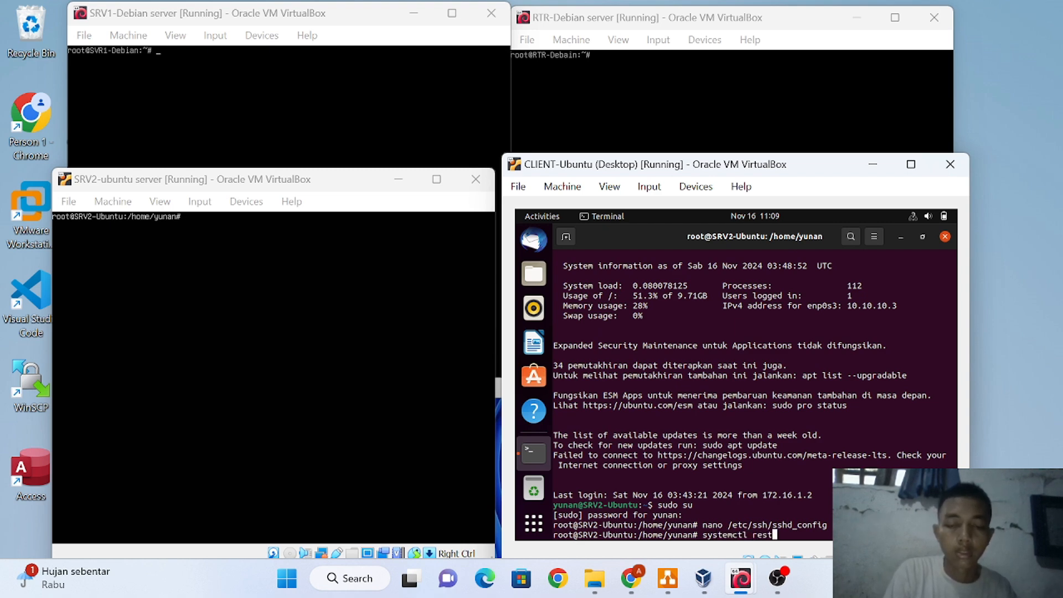
pyautogui.write('art ')
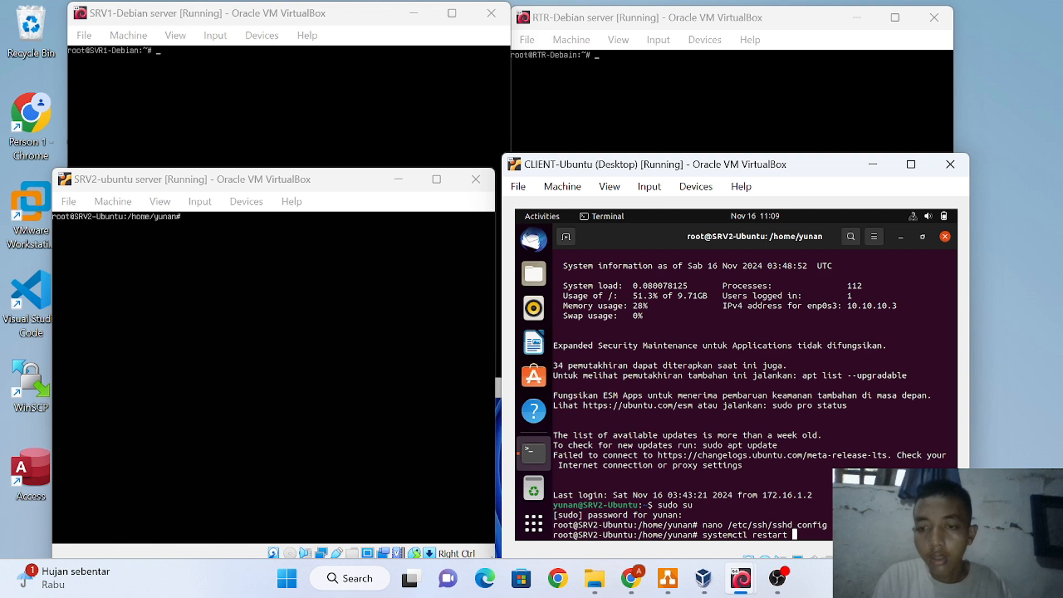
pyautogui.write('ssh')
pyautogui.press('Return')
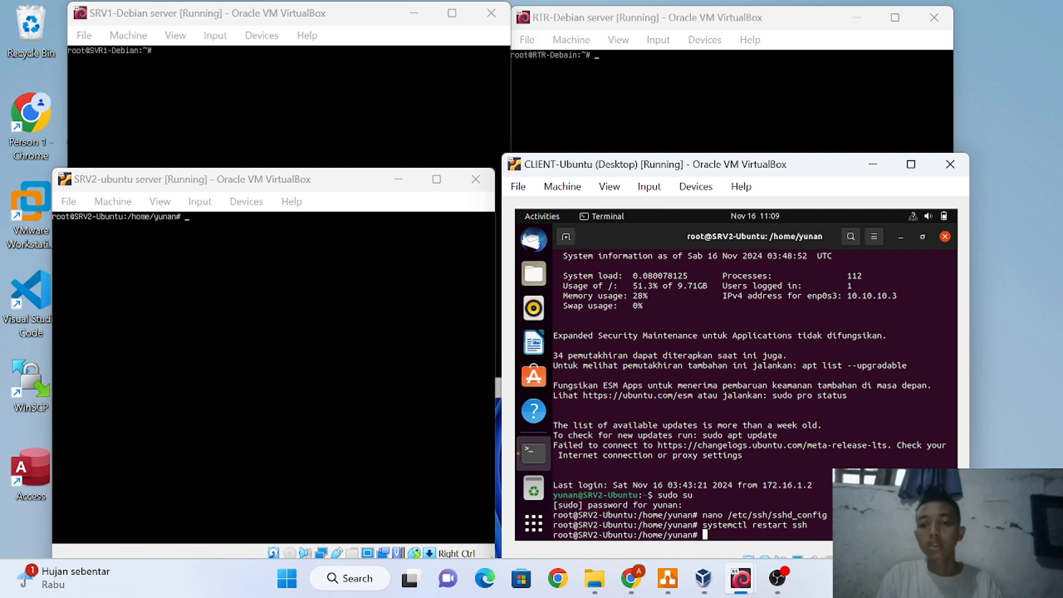
pyautogui.write('e')
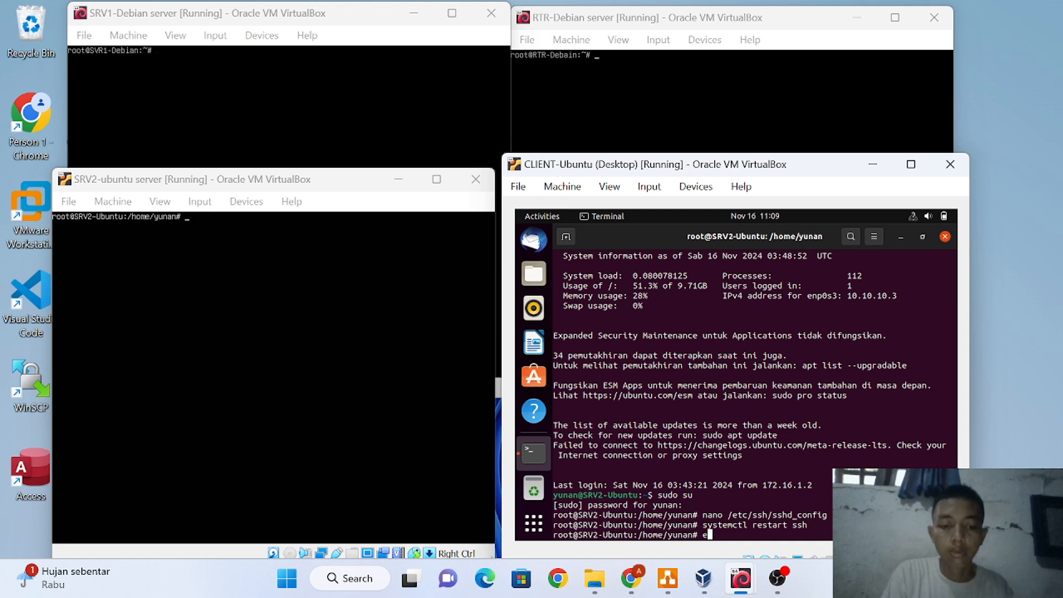
pyautogui.write('xit')
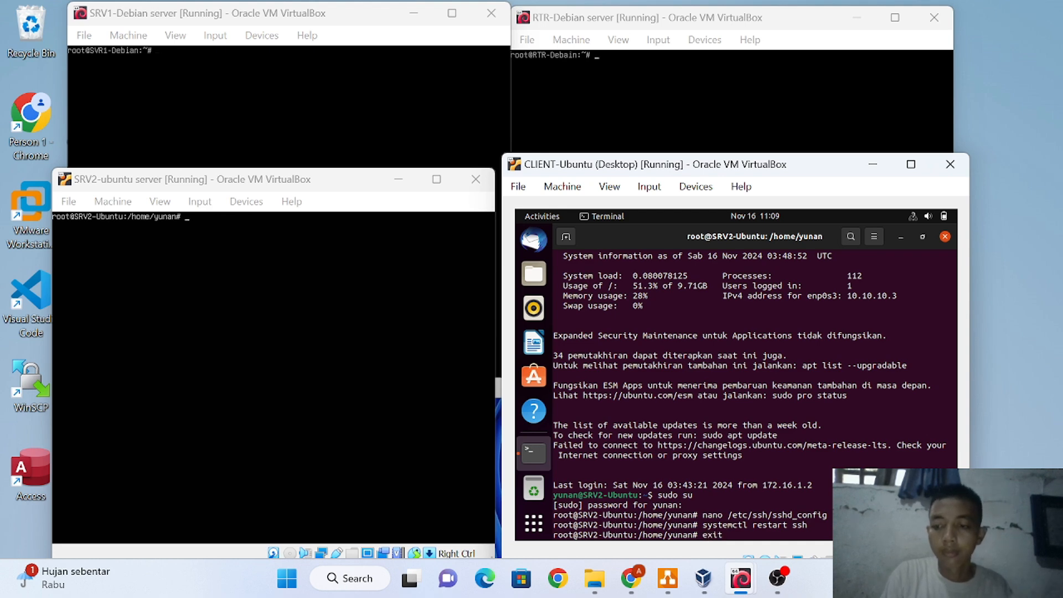
pyautogui.press('Return')
pyautogui.write('exu')
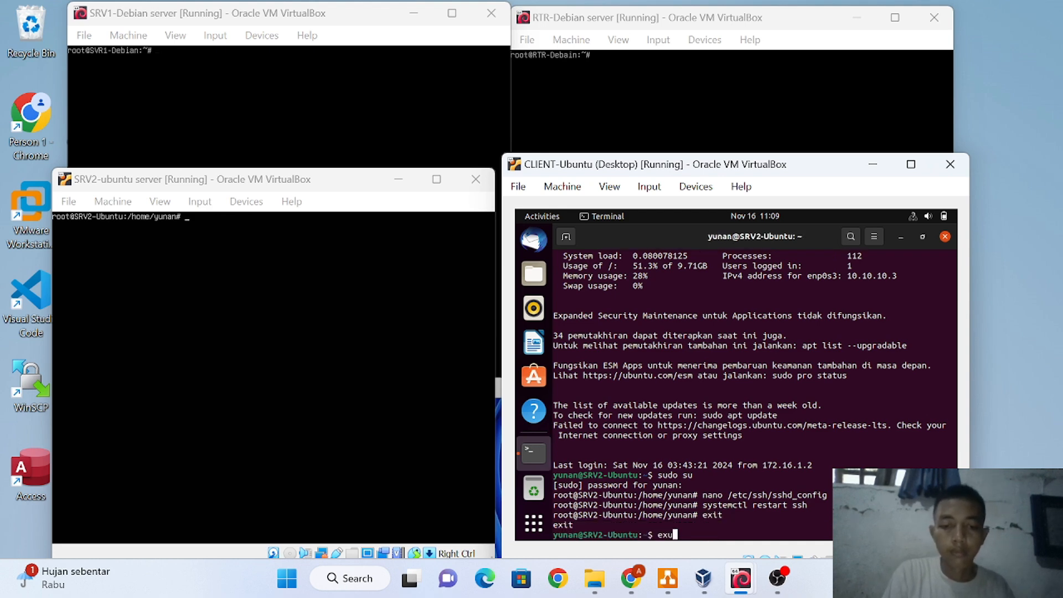
pyautogui.press('BackSpace')
pyautogui.write('it')
pyautogui.press('Return')
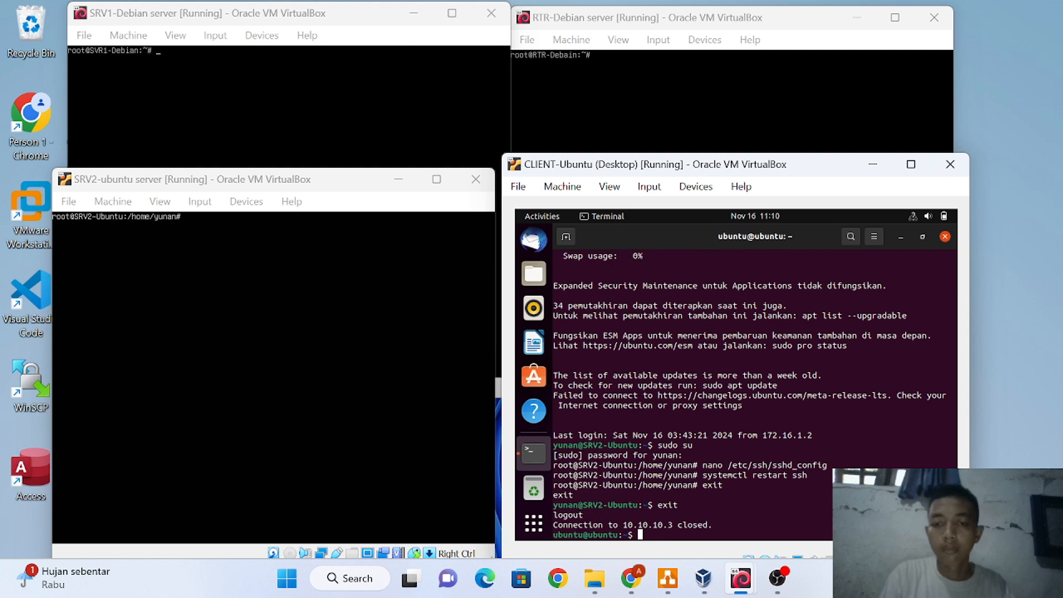
# Try SSH to 10.10.10.3 on the default port, then connect again with -p 2212
pyautogui.press('Up')
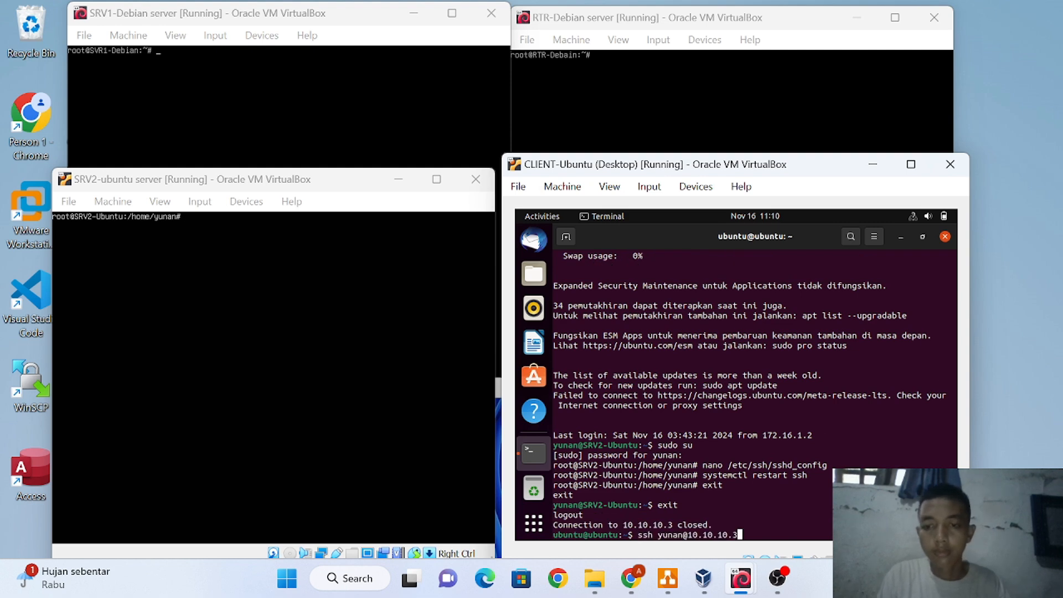
pyautogui.press('Return')
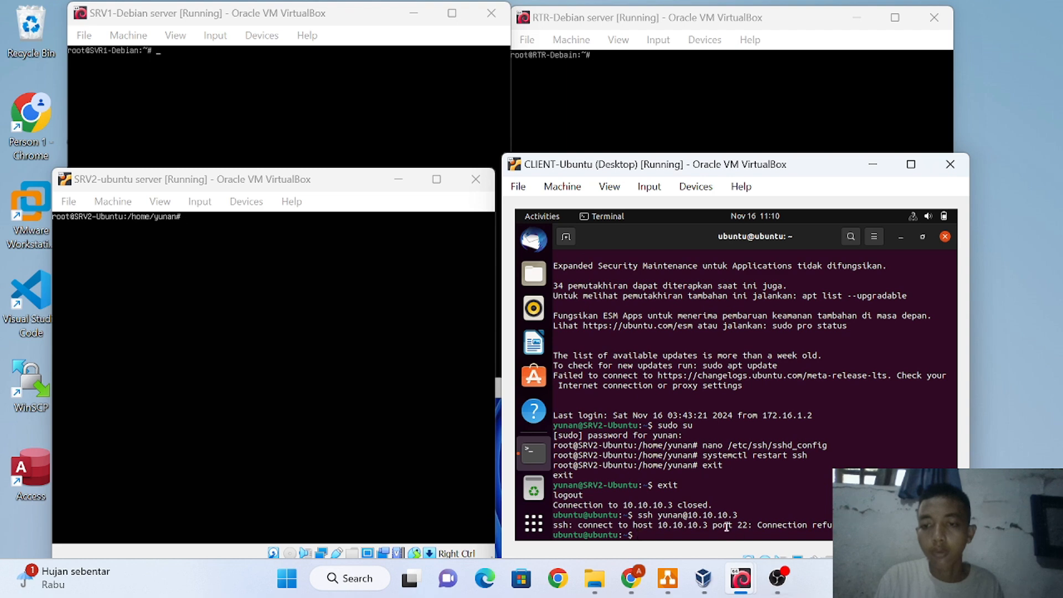
pyautogui.moveTo(766, 569)
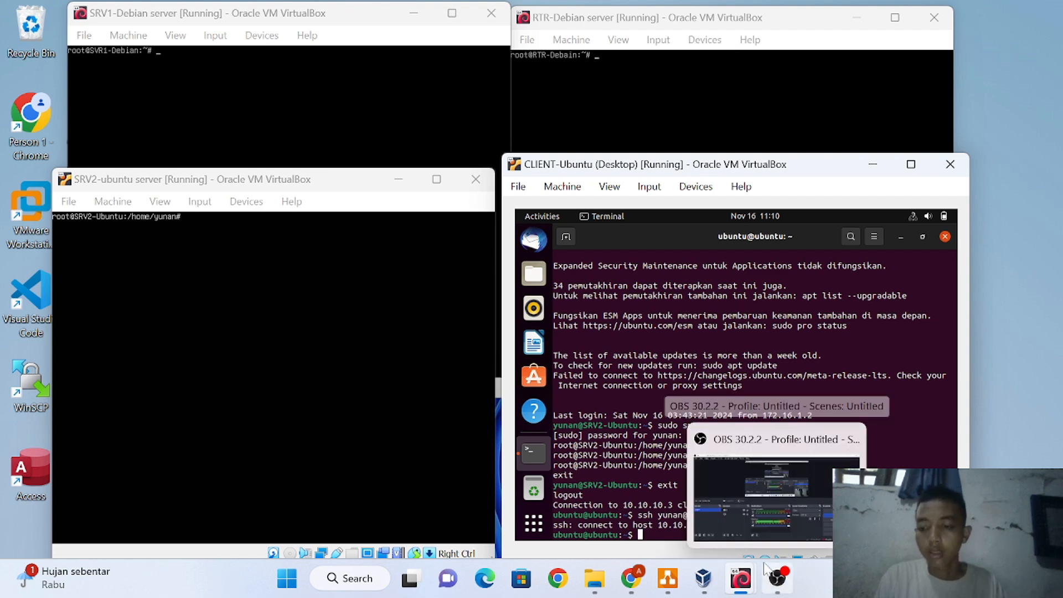
pyautogui.press('Up')
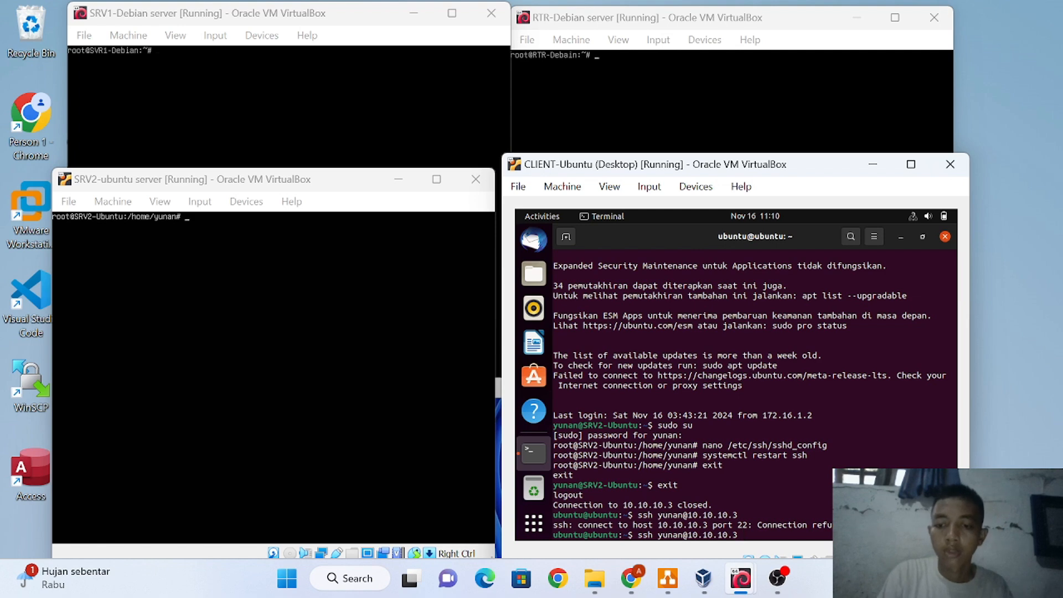
pyautogui.write('-p ')
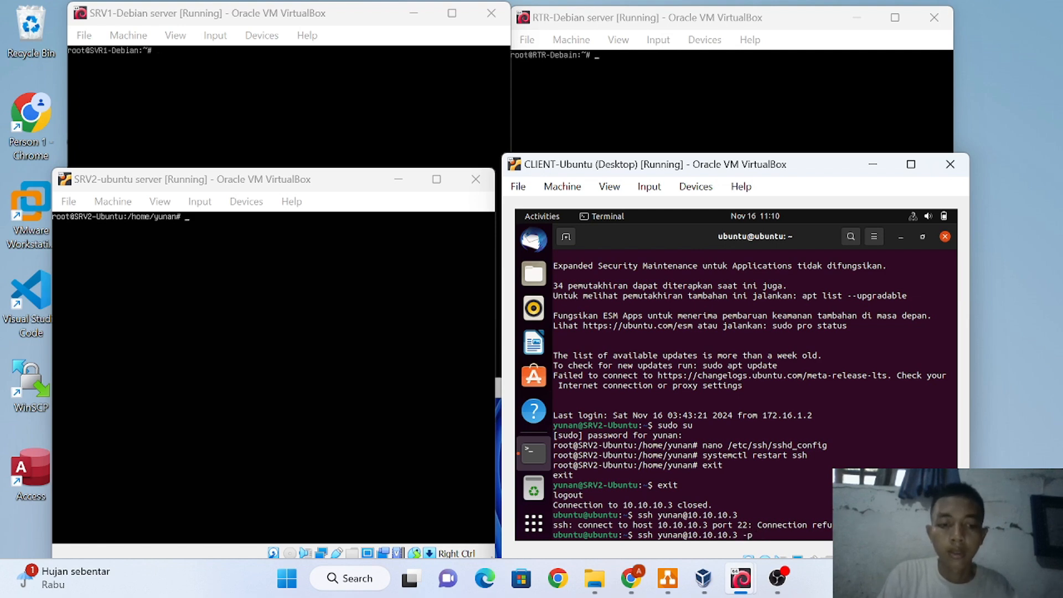
pyautogui.write('2212')
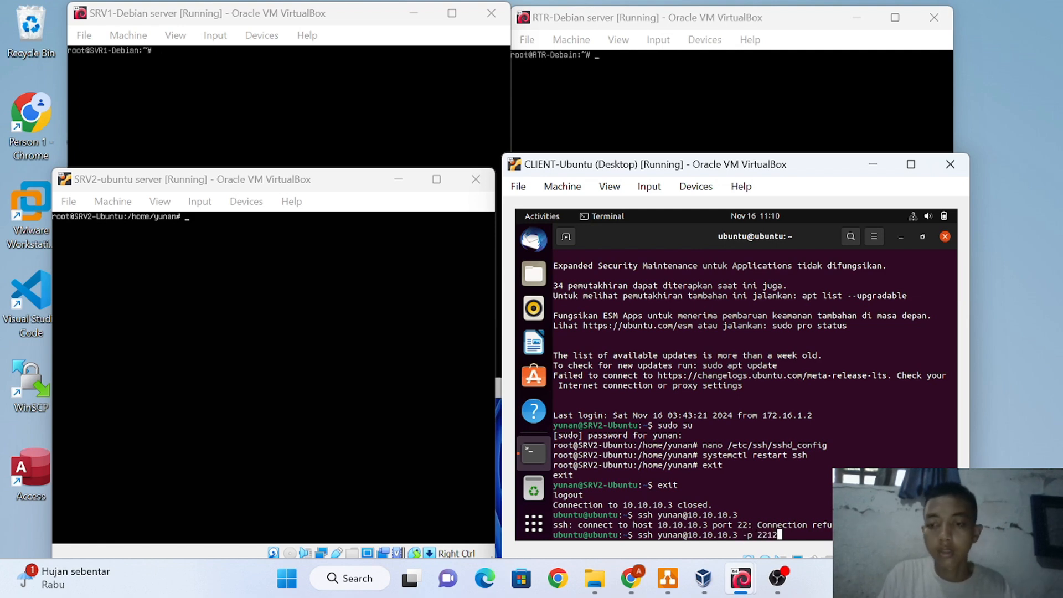
pyautogui.press('Return')
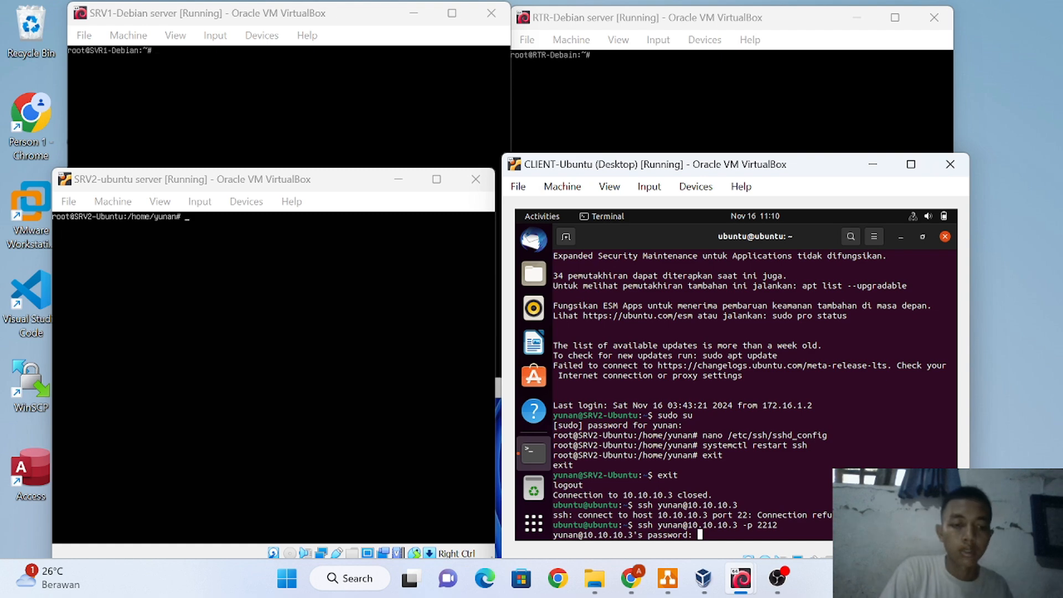
# Submit the account password to finish the port 2212 SSH login to SRV2
pyautogui.press('Return')
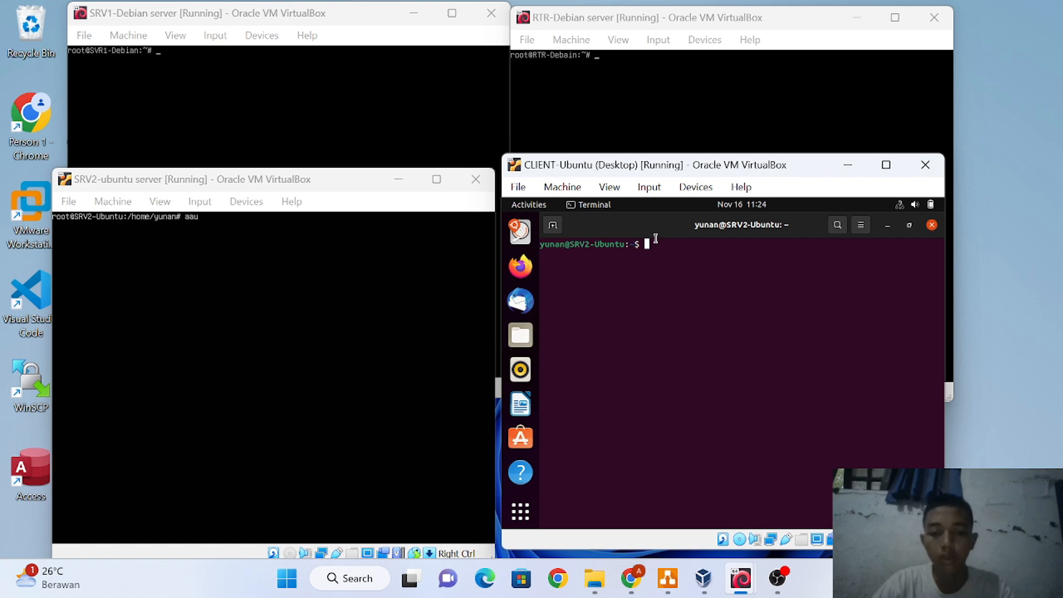
# Become root with su - and create user2 via adduser, setting its password and default details
pyautogui.write('su -')
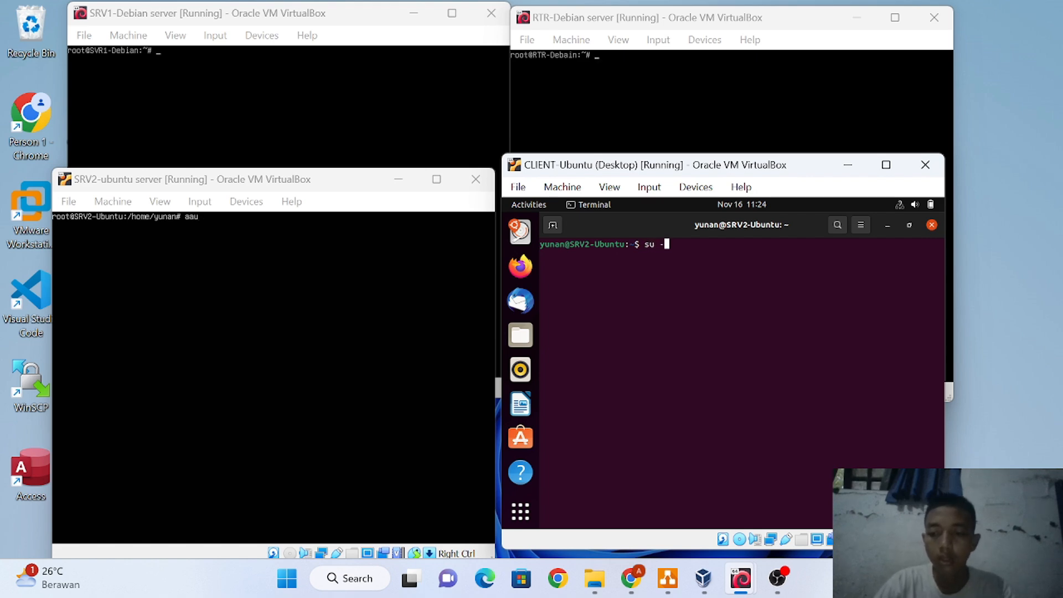
pyautogui.press('Return')
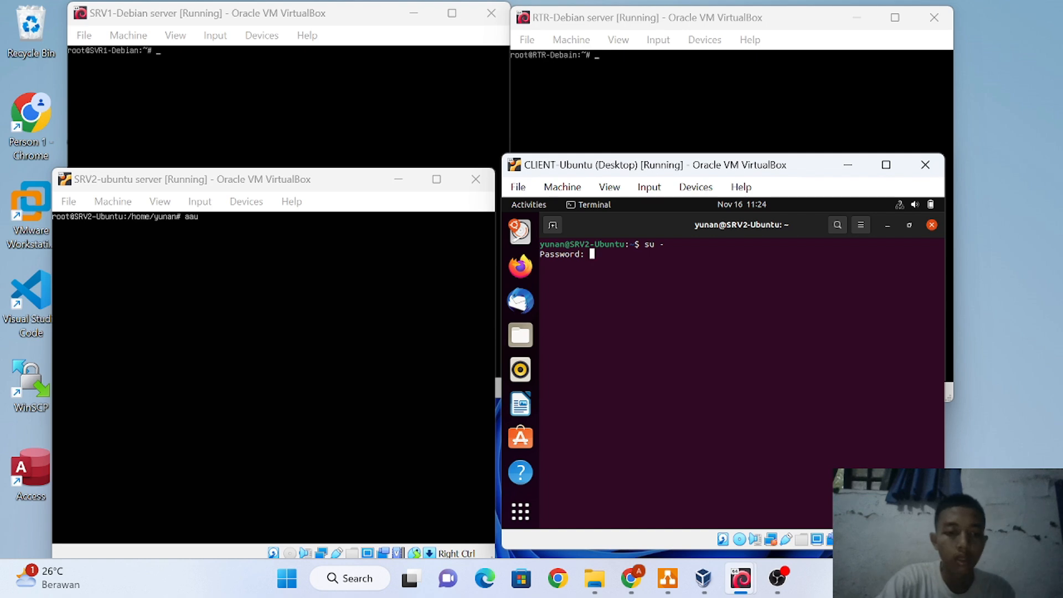
pyautogui.press('Return')
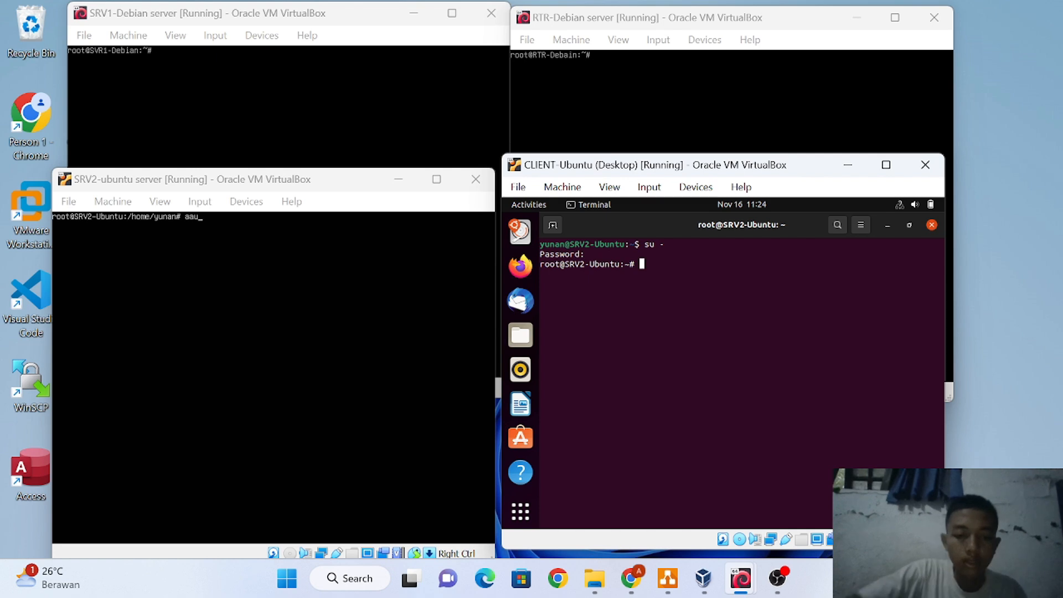
pyautogui.write('add')
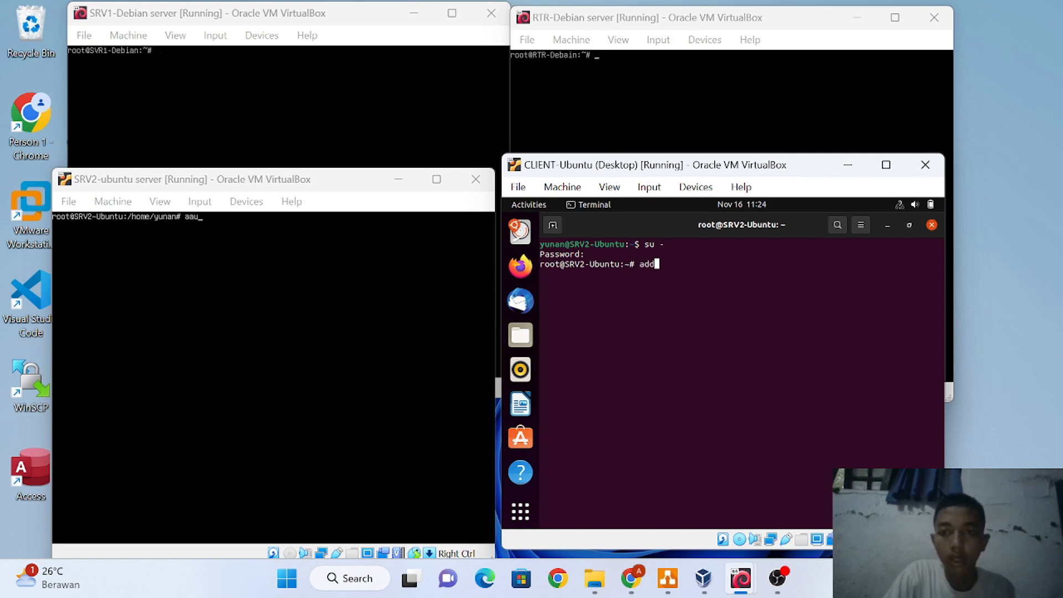
pyautogui.write('user')
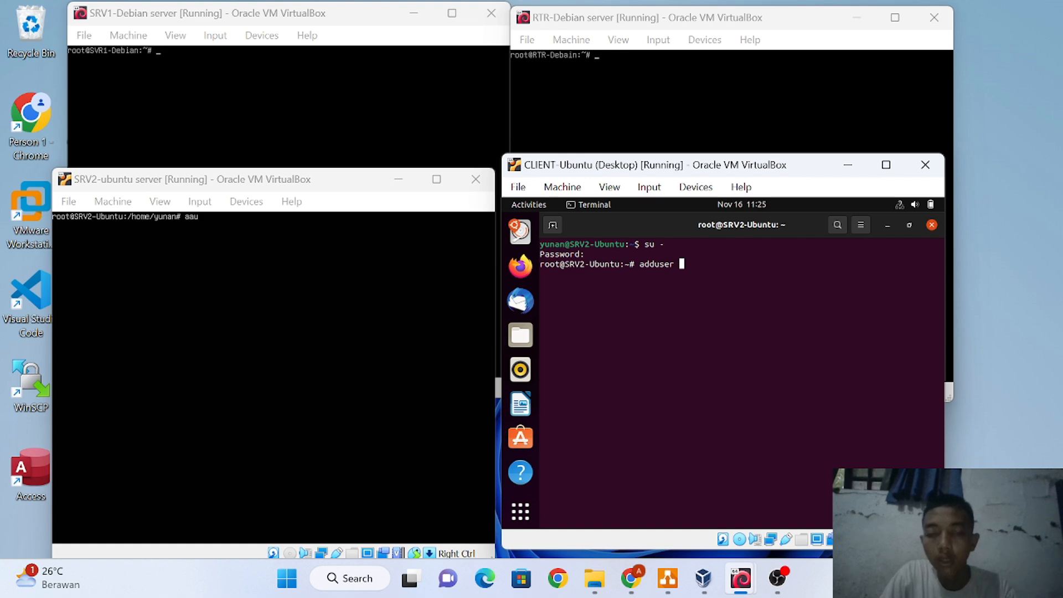
pyautogui.write(' use')
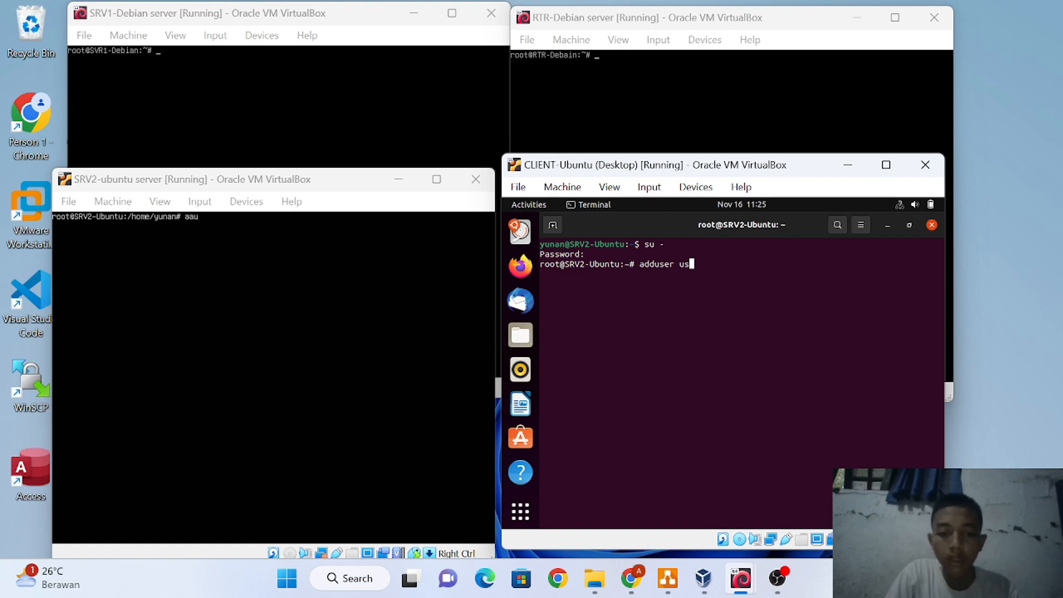
pyautogui.write('r2')
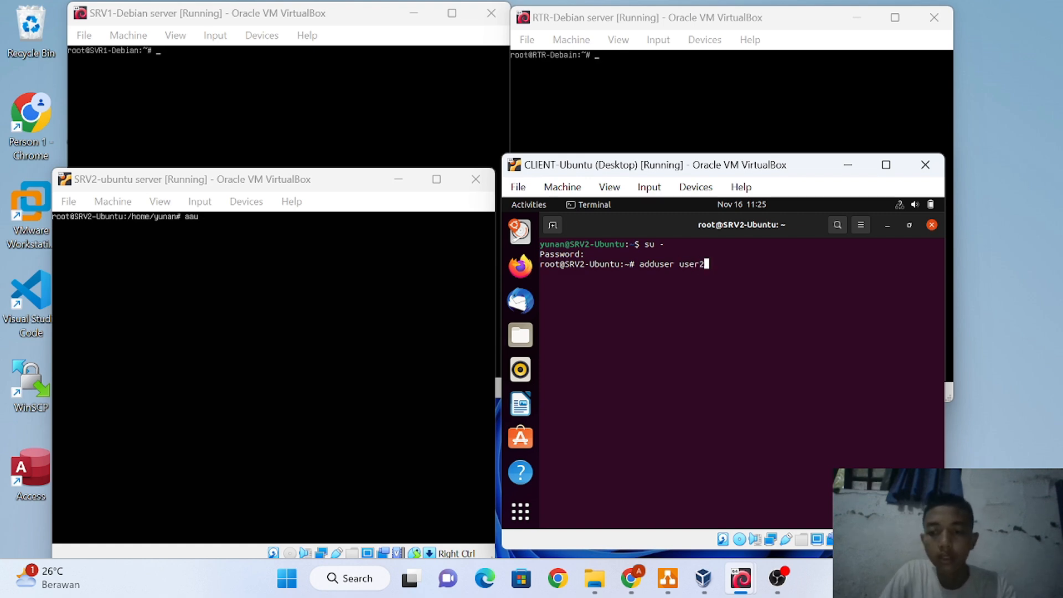
pyautogui.press('Return')
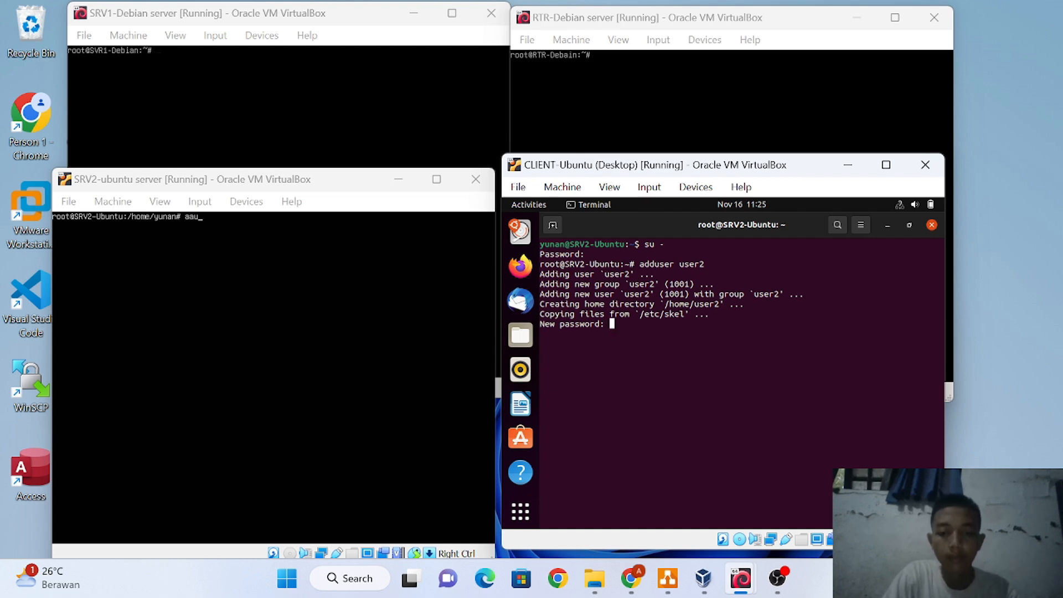
pyautogui.press('Return')
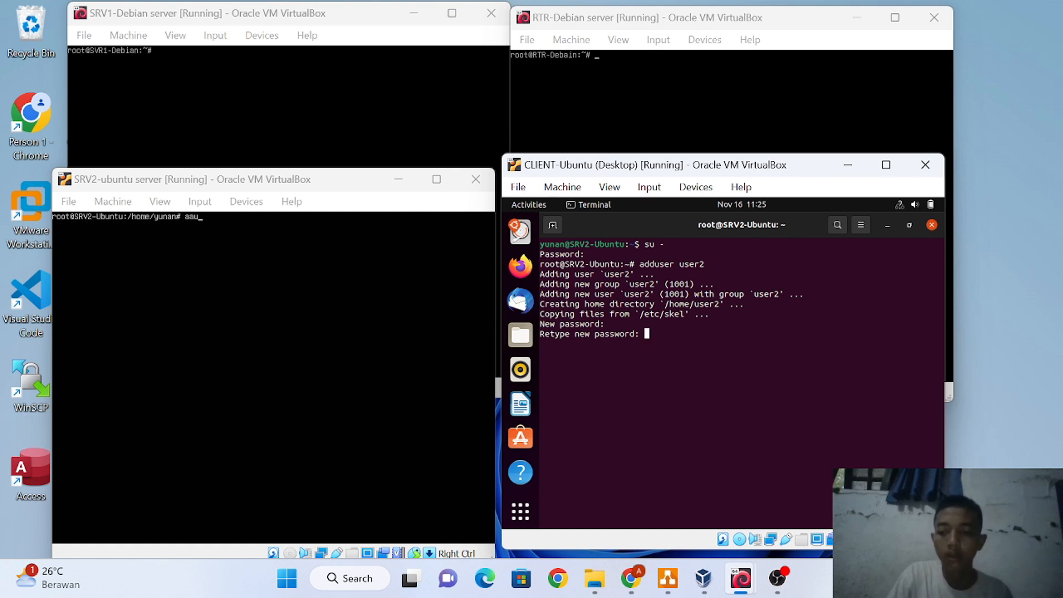
pyautogui.press('Return')
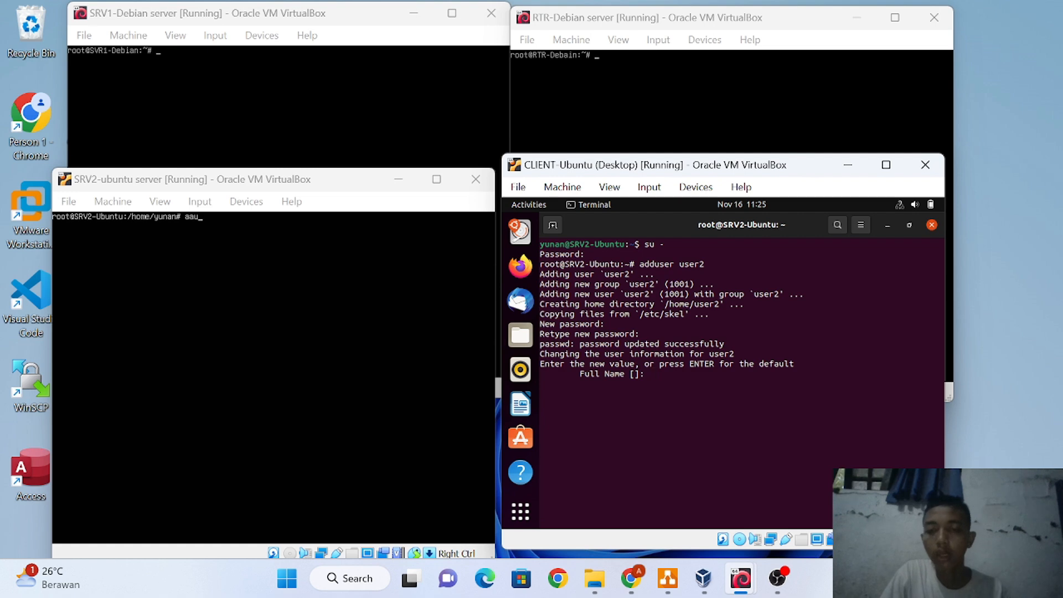
pyautogui.press('Return')
pyautogui.press('Return')
pyautogui.press('Return')
pyautogui.press('Return')
pyautogui.press('Return')
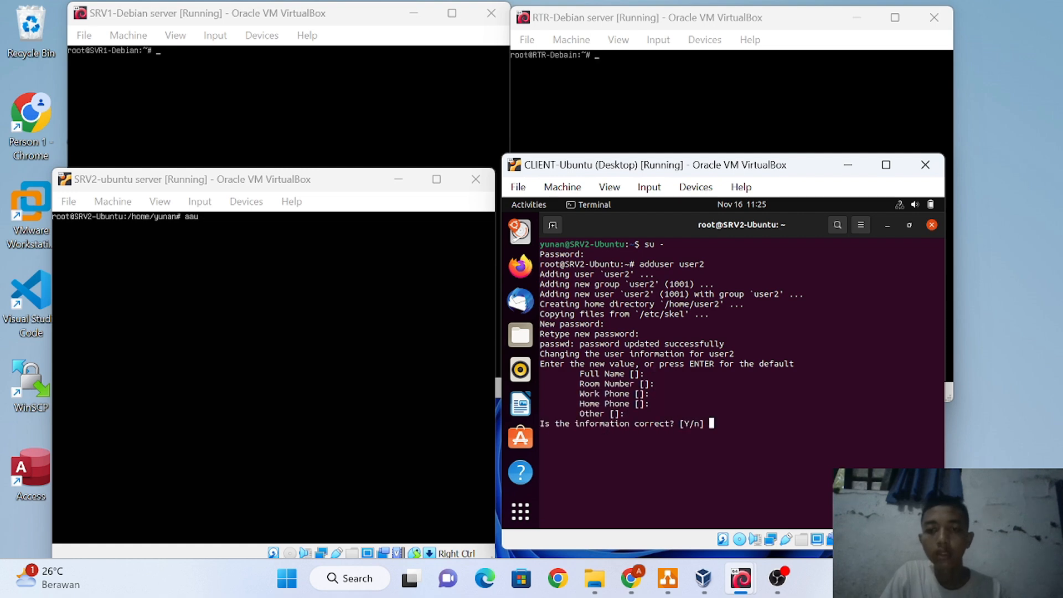
pyautogui.write('y')
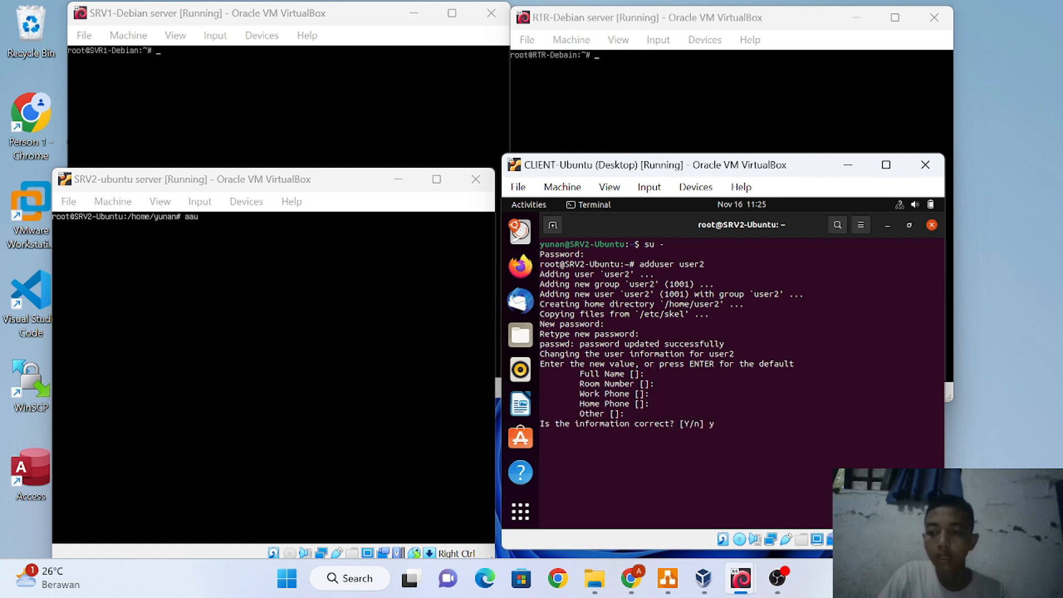
pyautogui.press('Return')
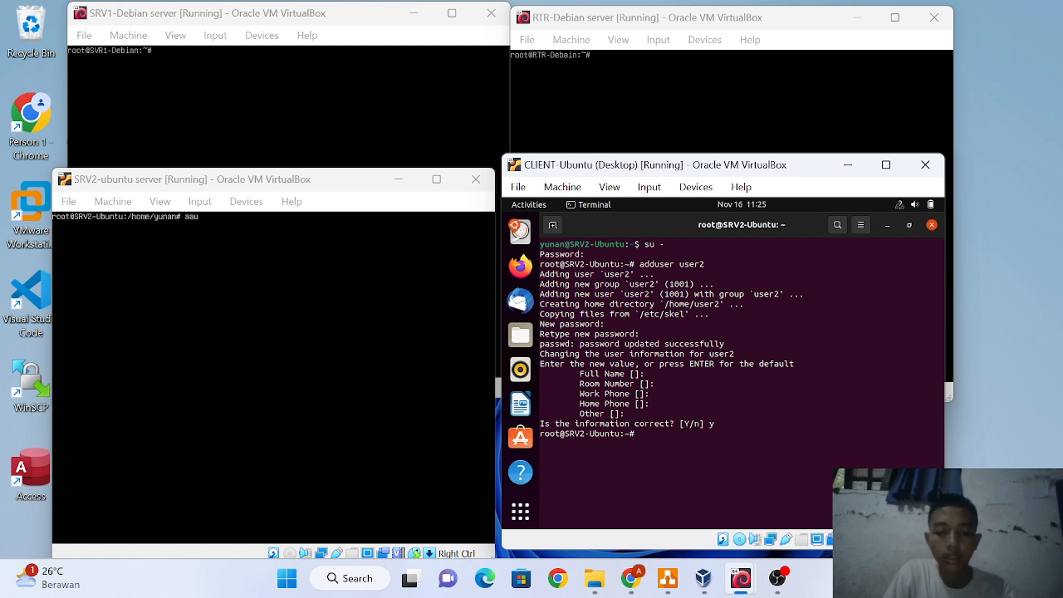
# Enter the cat /etc/passwd command to list the system accounts
pyautogui.write('nan')
pyautogui.press('BackSpace')
pyautogui.press('BackSpace')
pyautogui.press('BackSpace')
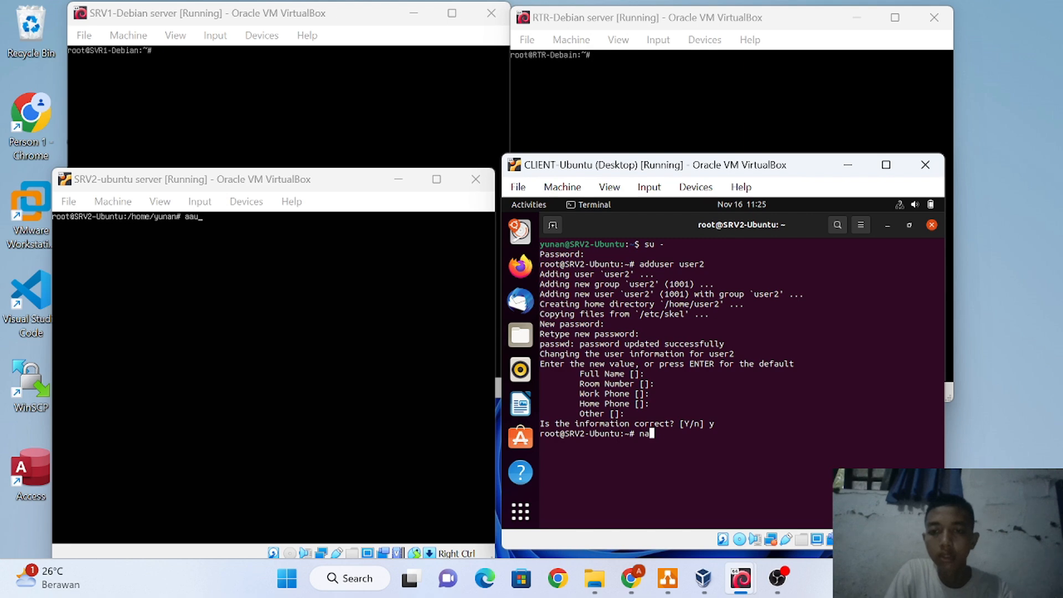
pyautogui.write('cat ')
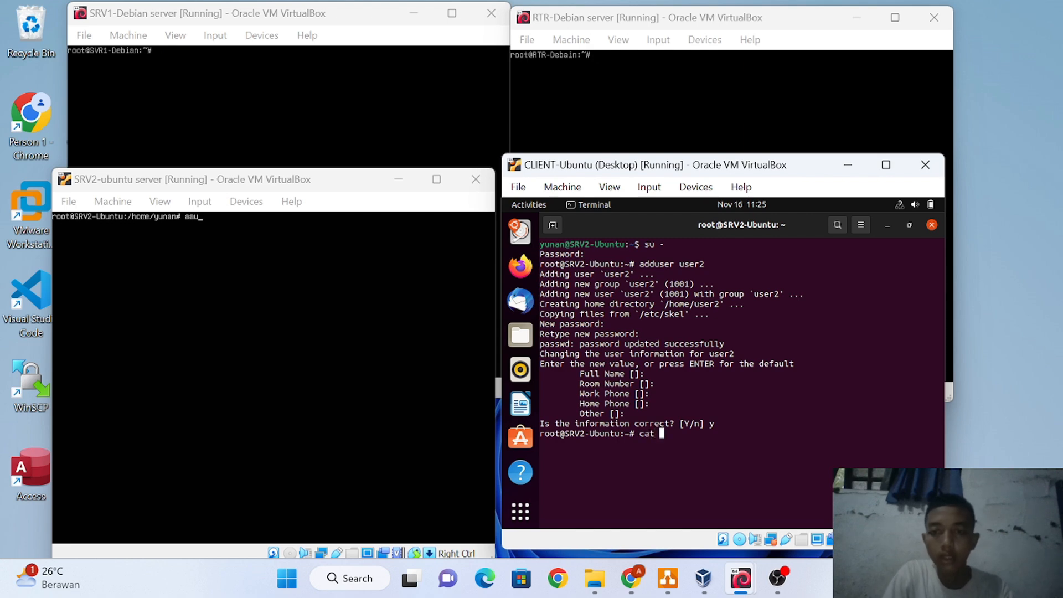
pyautogui.write('/et')
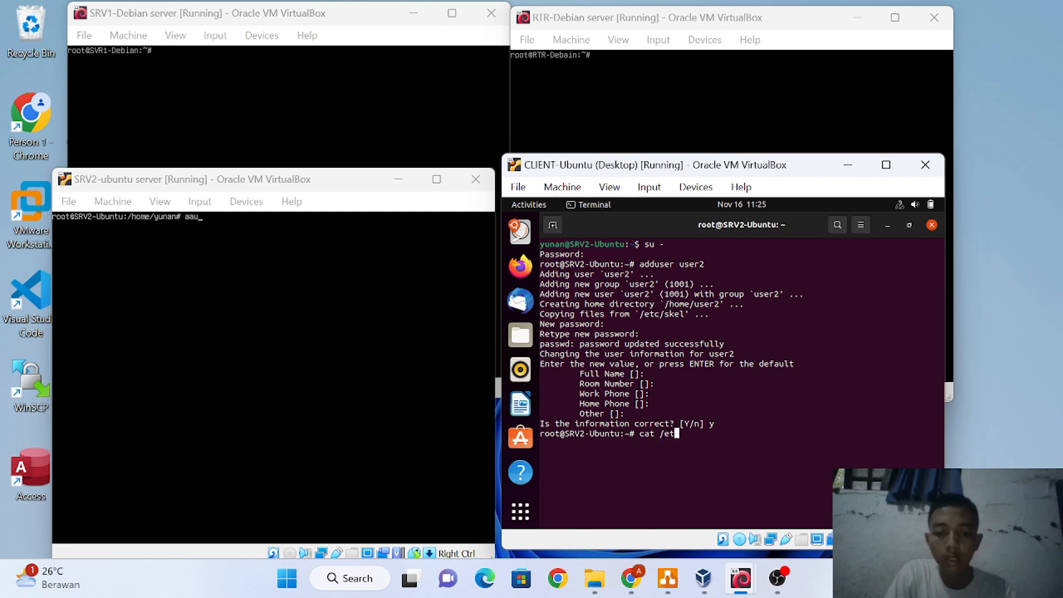
pyautogui.write('c/p')
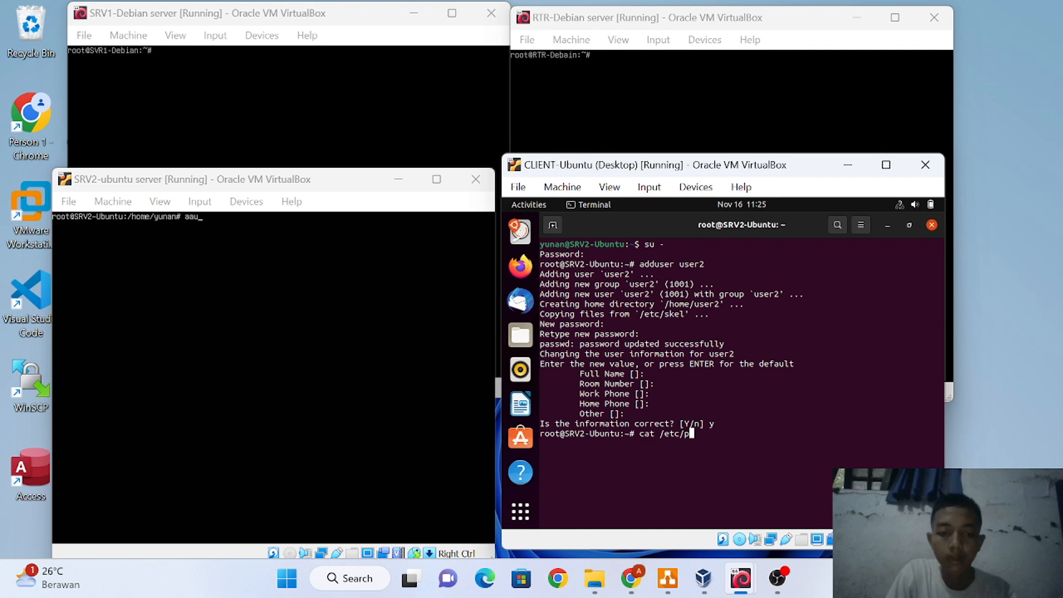
pyautogui.write('asswd')
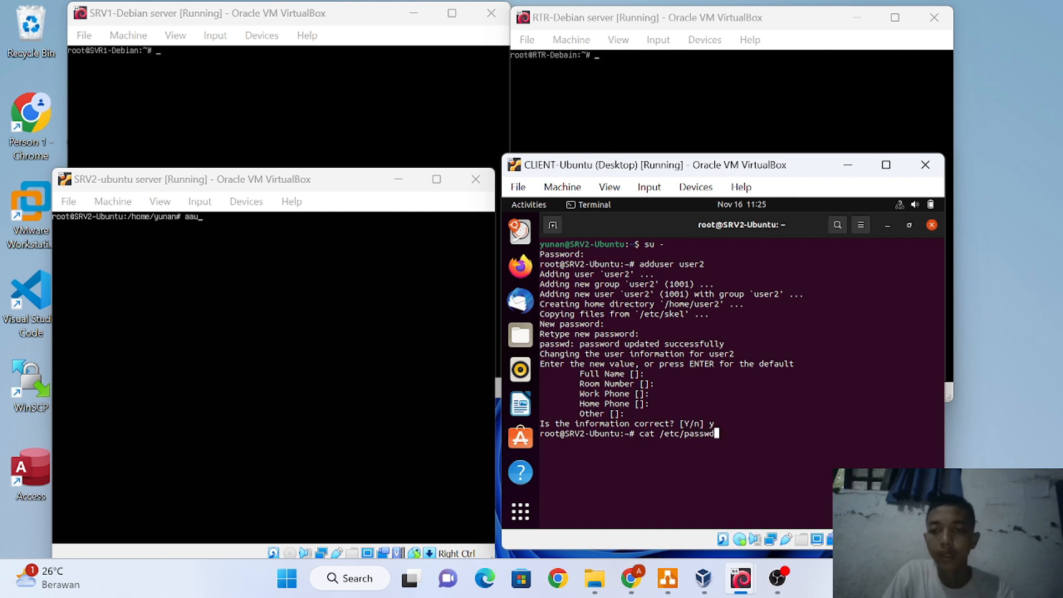
# List /etc/passwd to confirm user2 with UID 1001 and home /home/user2, then clear the prompt
pyautogui.press('Return')
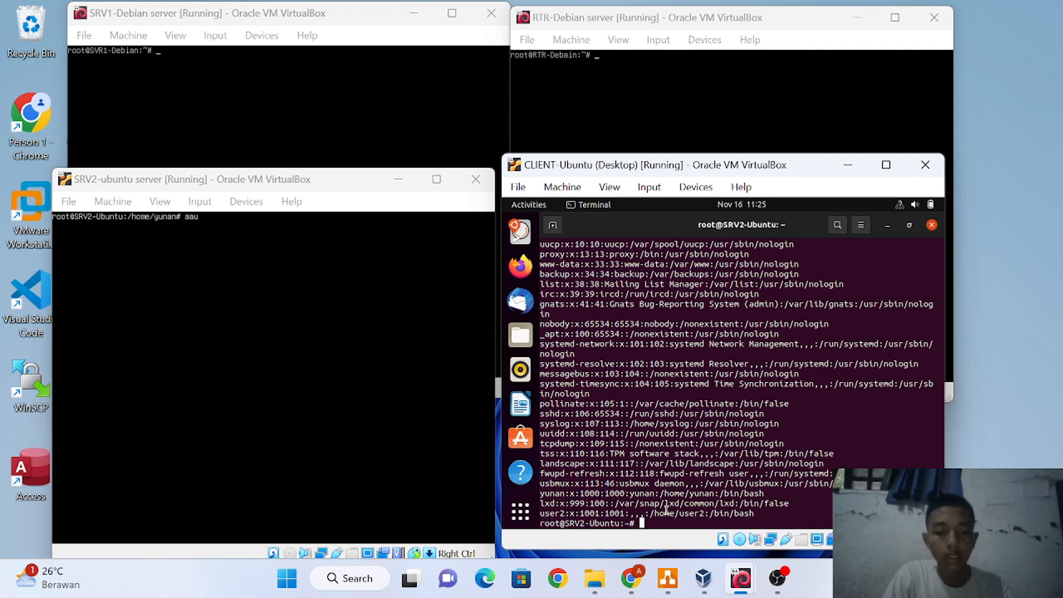
pyautogui.hotkey('ctrl', 'c')
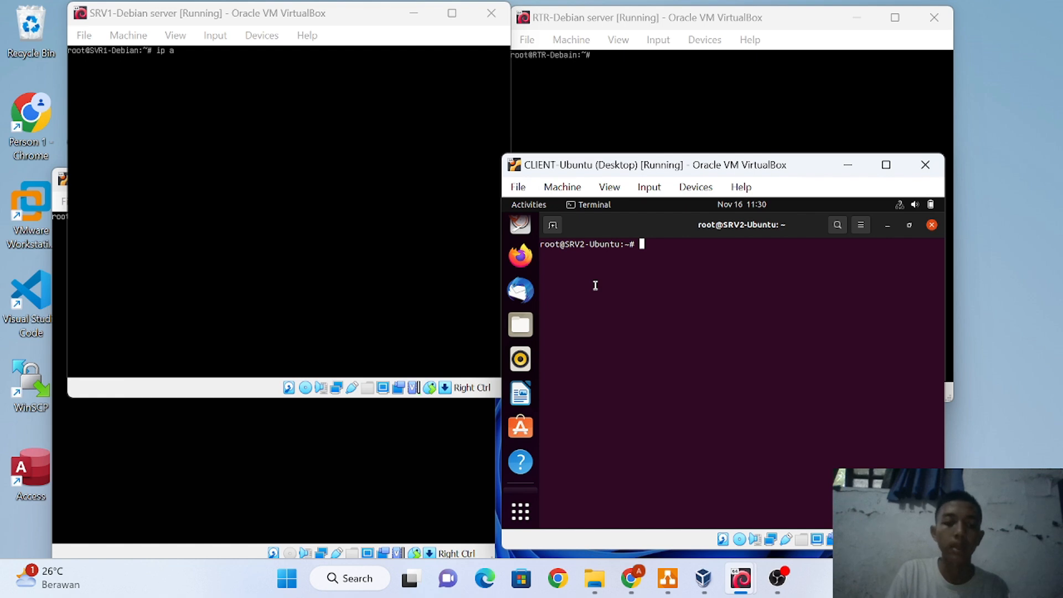
# Exit the root shell and the SSH session to 10.10.10.3, then recall the port 2212 ssh command
pyautogui.write('ext')
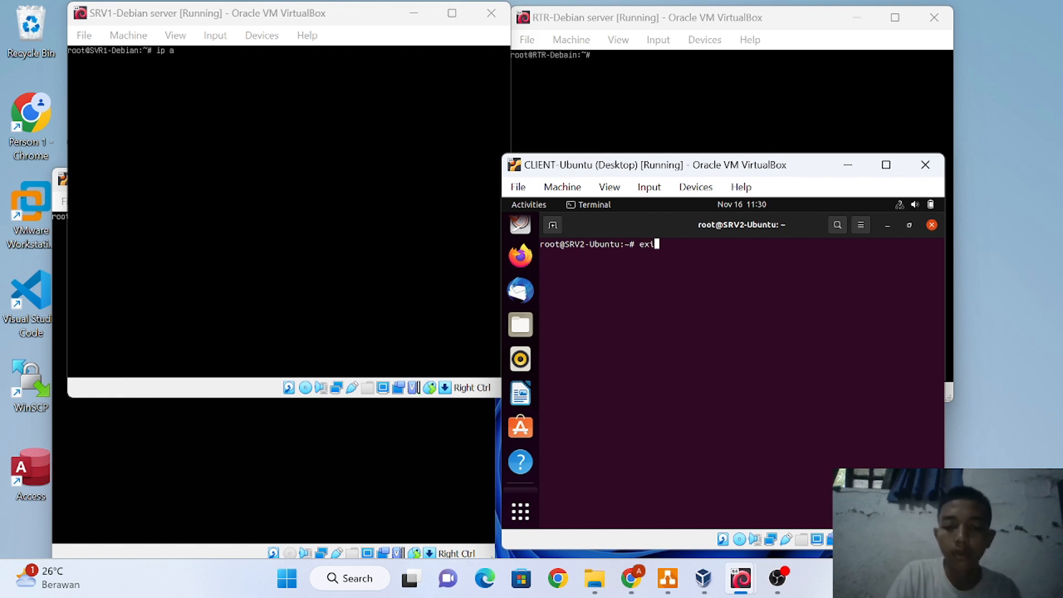
pyautogui.write('t')
pyautogui.press('Return')
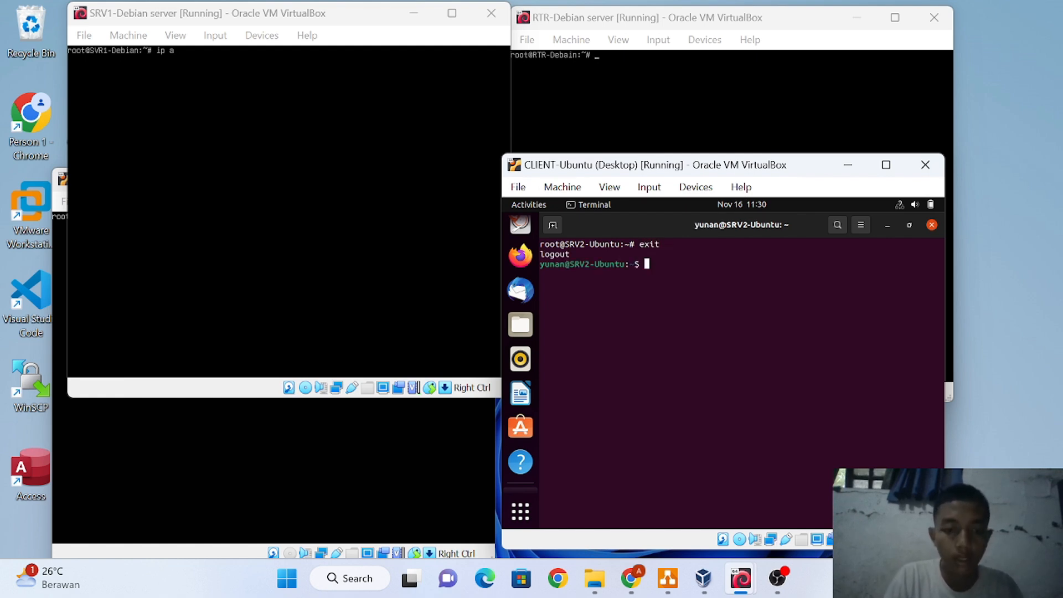
pyautogui.write('exit')
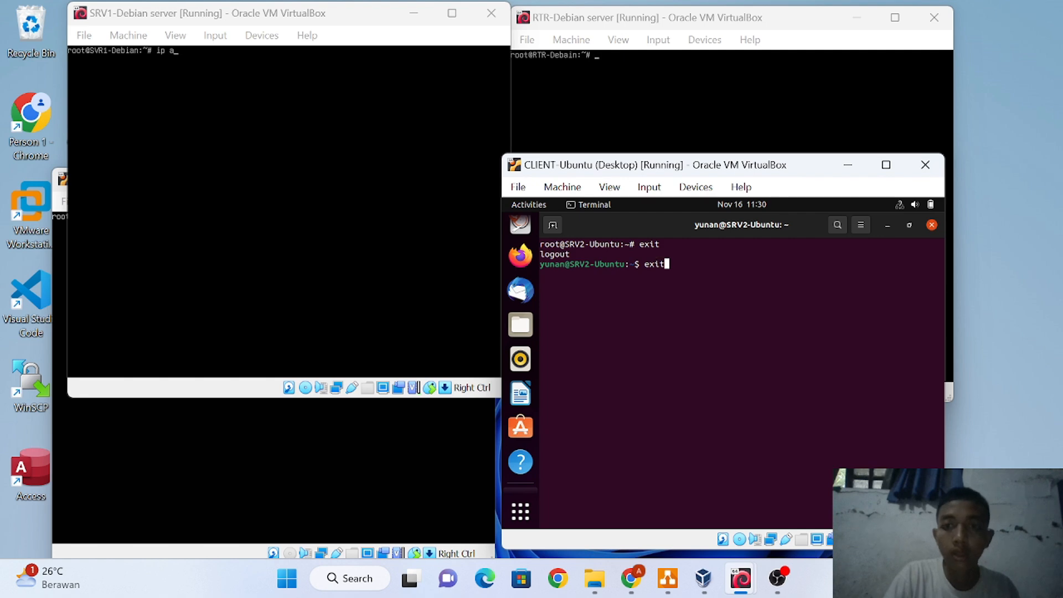
pyautogui.press('Return')
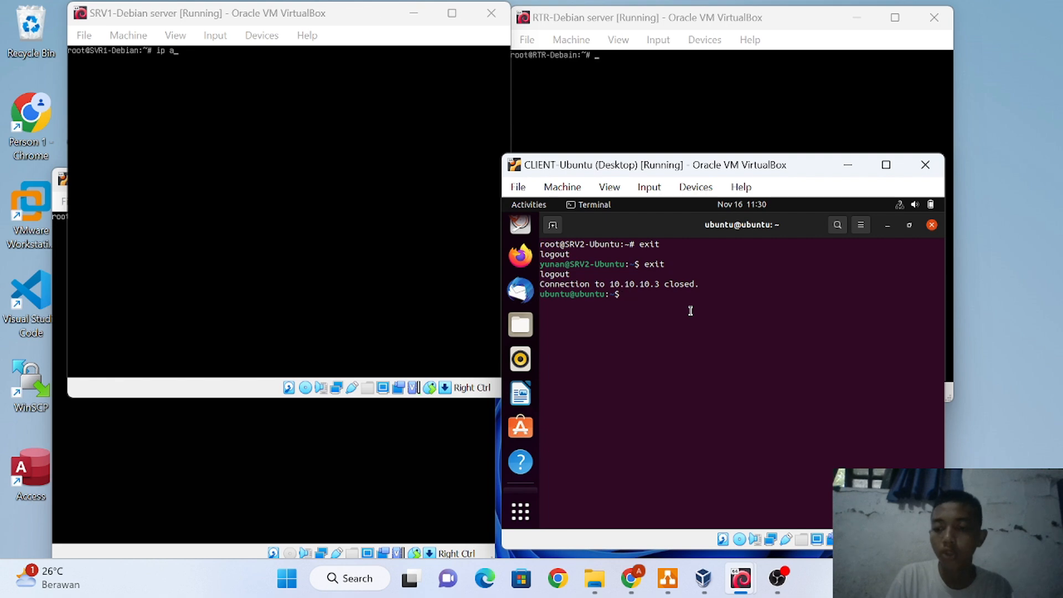
pyautogui.press('Up')
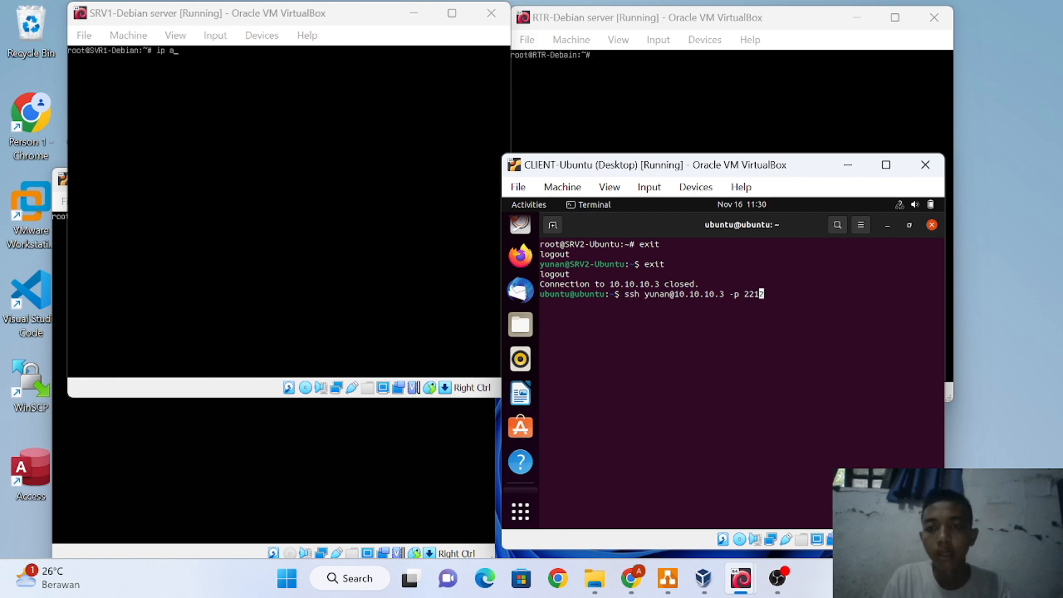
# Edit the recalled ssh command to log in as user2 on port 2212 and enter its password
pyautogui.press('Left')
pyautogui.press('Left')
pyautogui.press('Left')
pyautogui.press('Left')
pyautogui.press('Left')
pyautogui.press('Left')
pyautogui.press('Left')
pyautogui.press('Left')
pyautogui.press('Left')
pyautogui.press('Left')
pyautogui.press('Left')
pyautogui.press('Left')
pyautogui.press('Left')
pyautogui.press('Left')
pyautogui.press('Left')
pyautogui.press('Left')
pyautogui.press('Left')
pyautogui.press('Left')
pyautogui.press('Left')
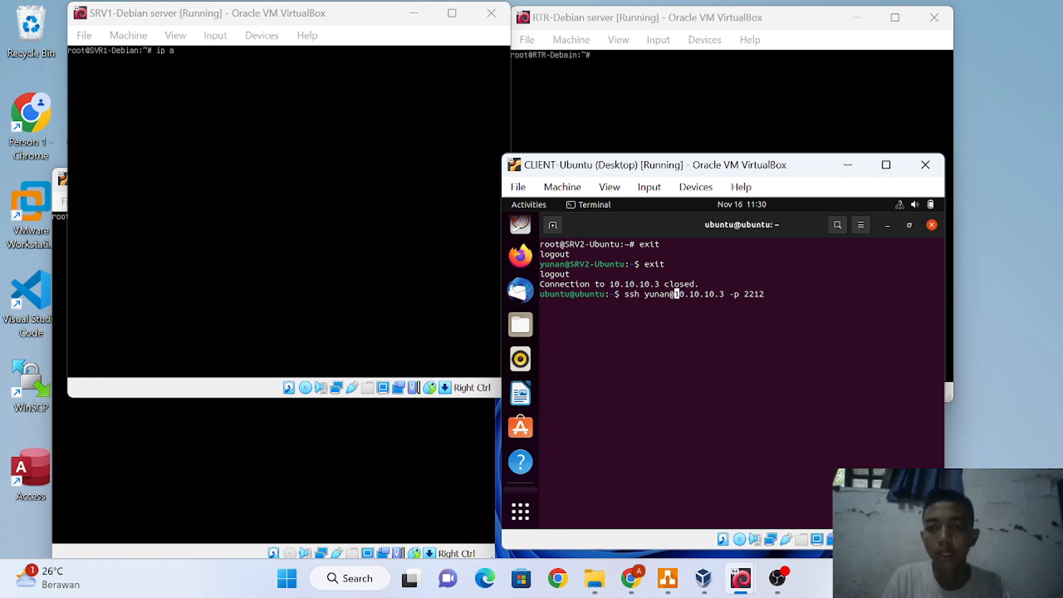
pyautogui.press('BackSpace')
pyautogui.press('BackSpace')
pyautogui.press('BackSpace')
pyautogui.press('BackSpace')
pyautogui.press('BackSpace')
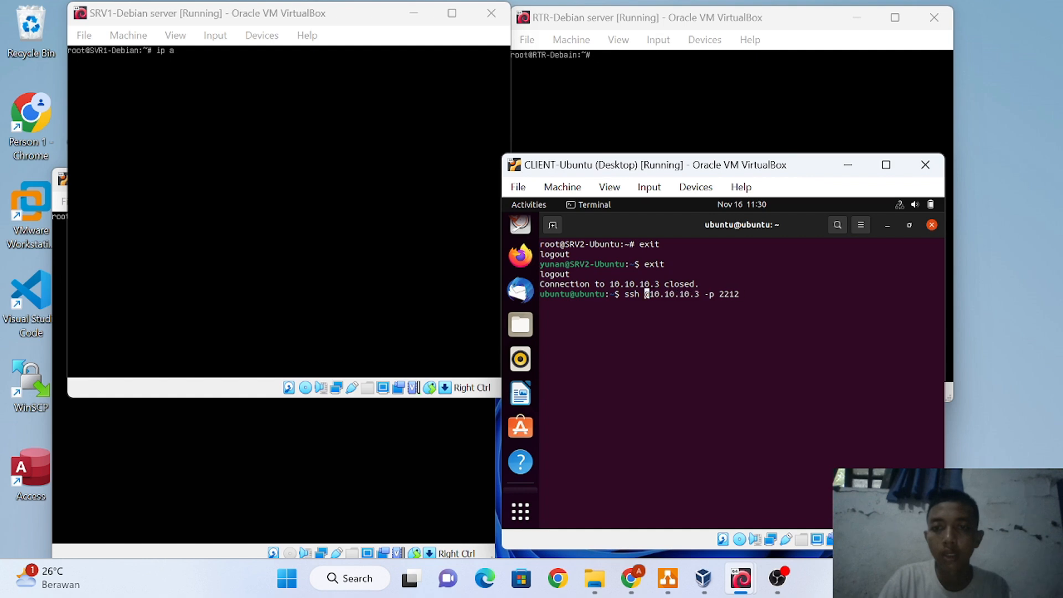
pyautogui.write('user2')
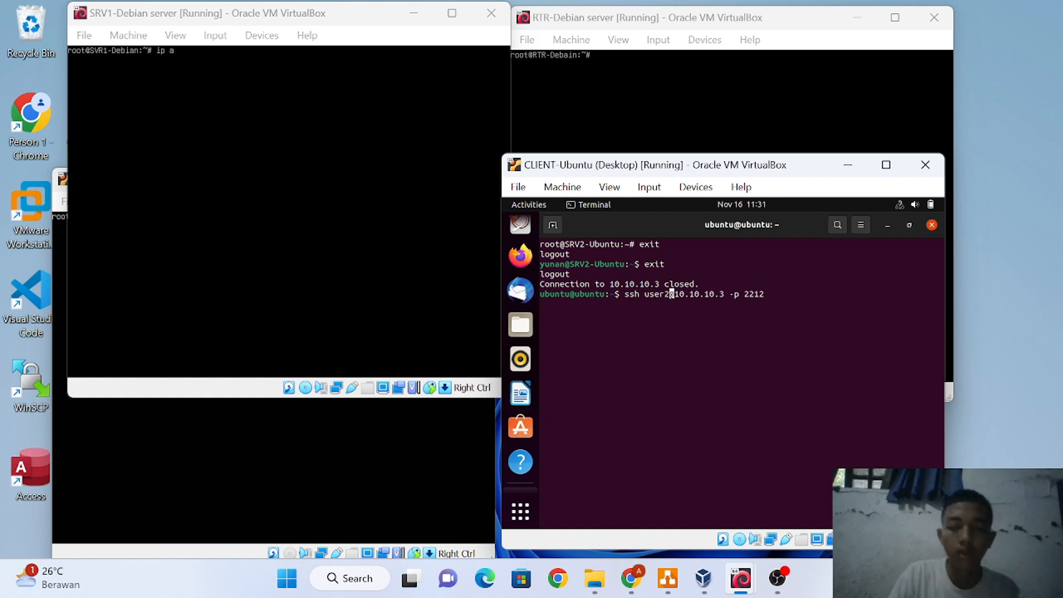
pyautogui.press('Return')
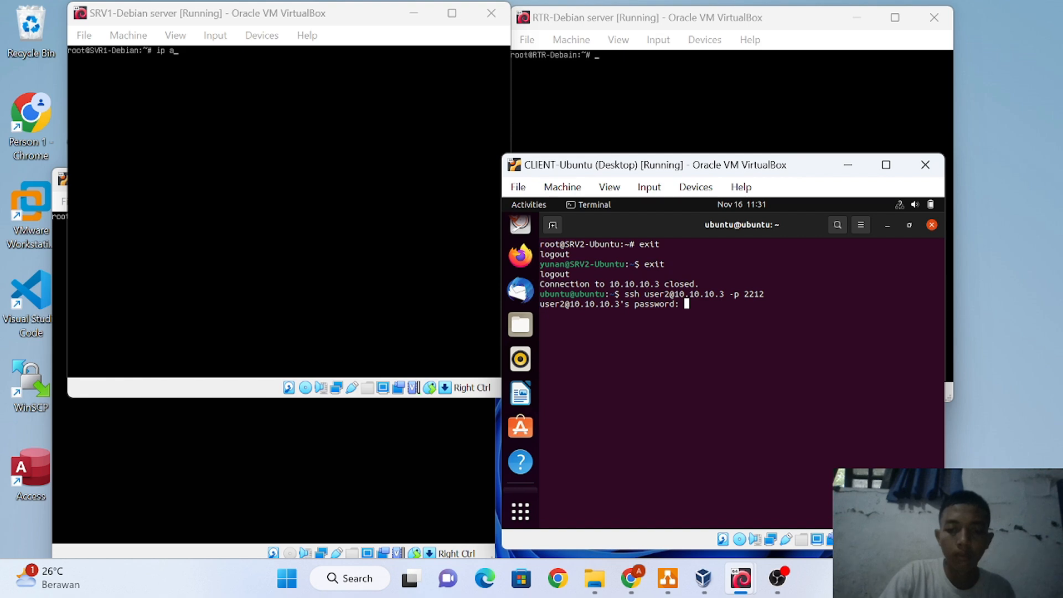
pyautogui.press('Return')
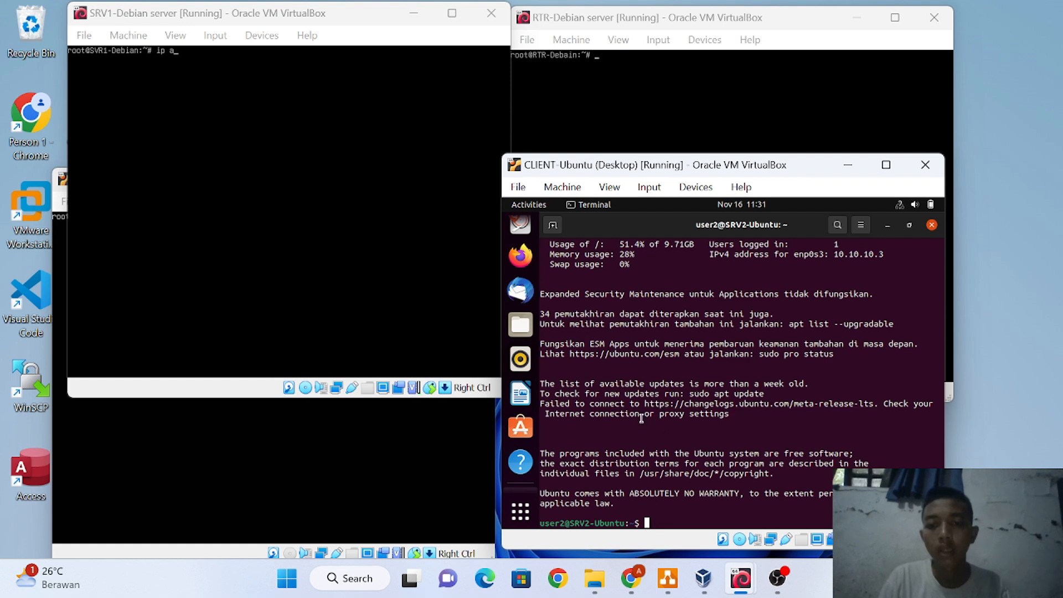
pyautogui.scroll(9, 641, 419)
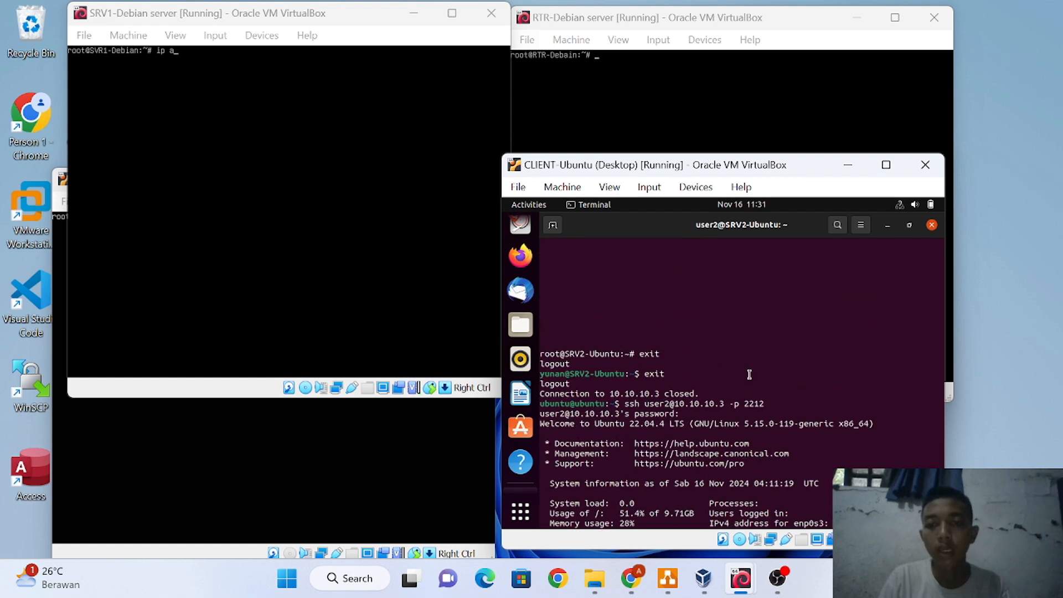
pyautogui.scroll(-9, 667, 433)
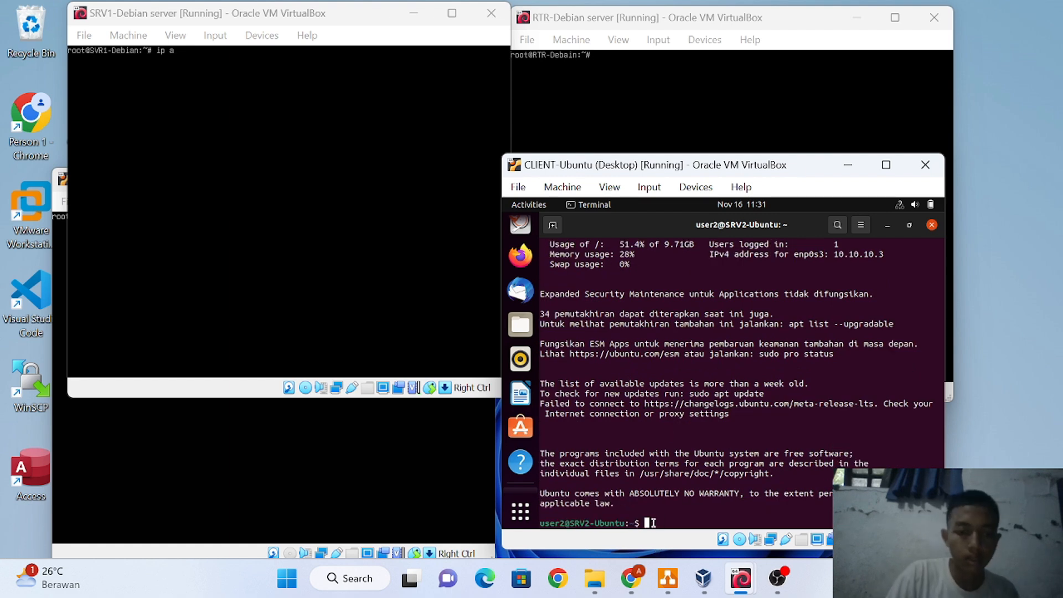
# Switch to root with su - and open /etc/ssh/sshd_config in nano
pyautogui.write('su -')
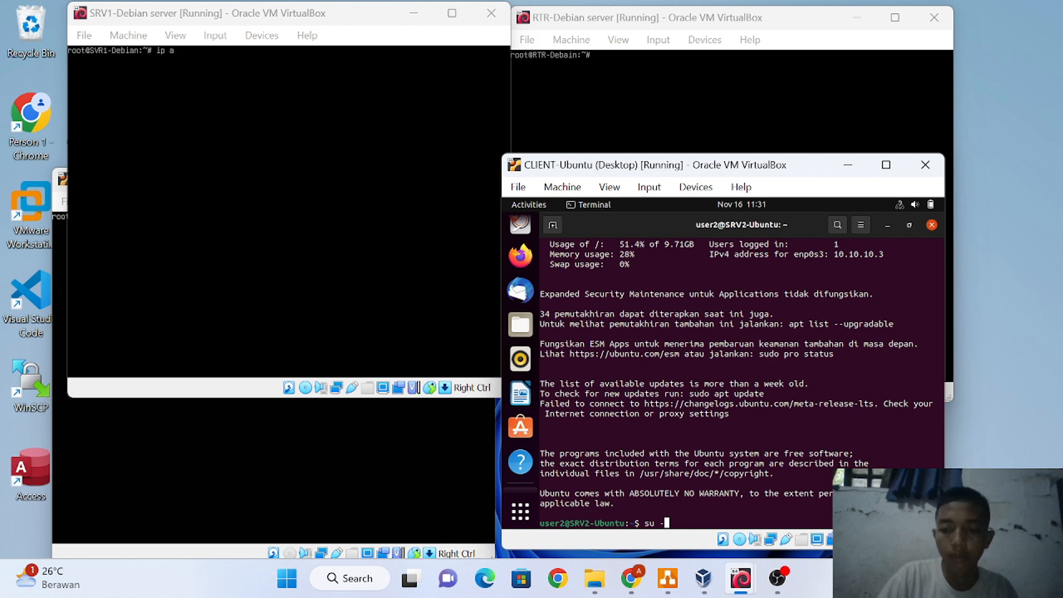
pyautogui.press('Return')
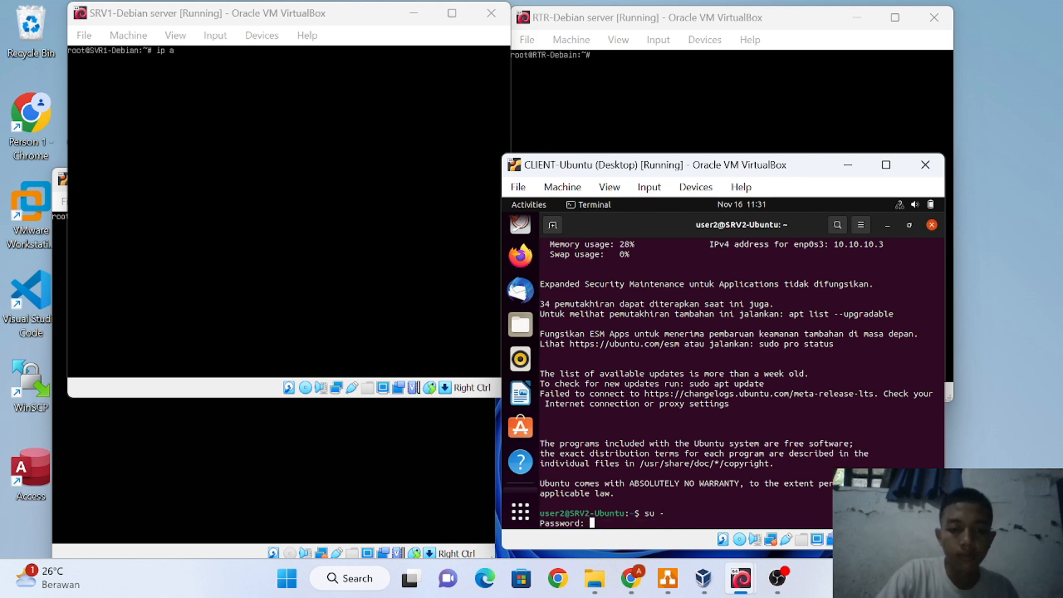
pyautogui.press('Return')
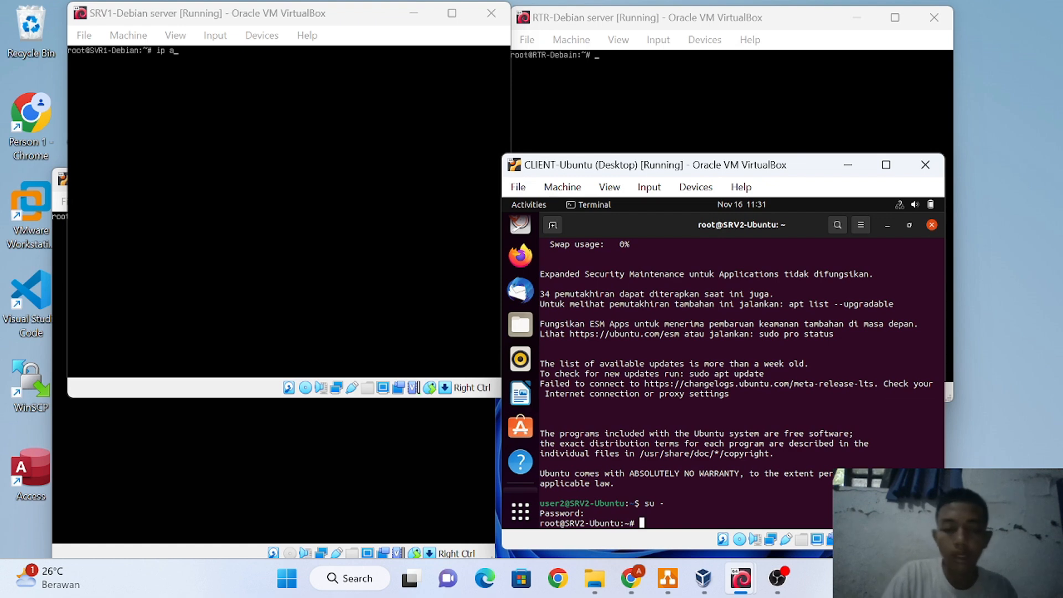
pyautogui.write('nan')
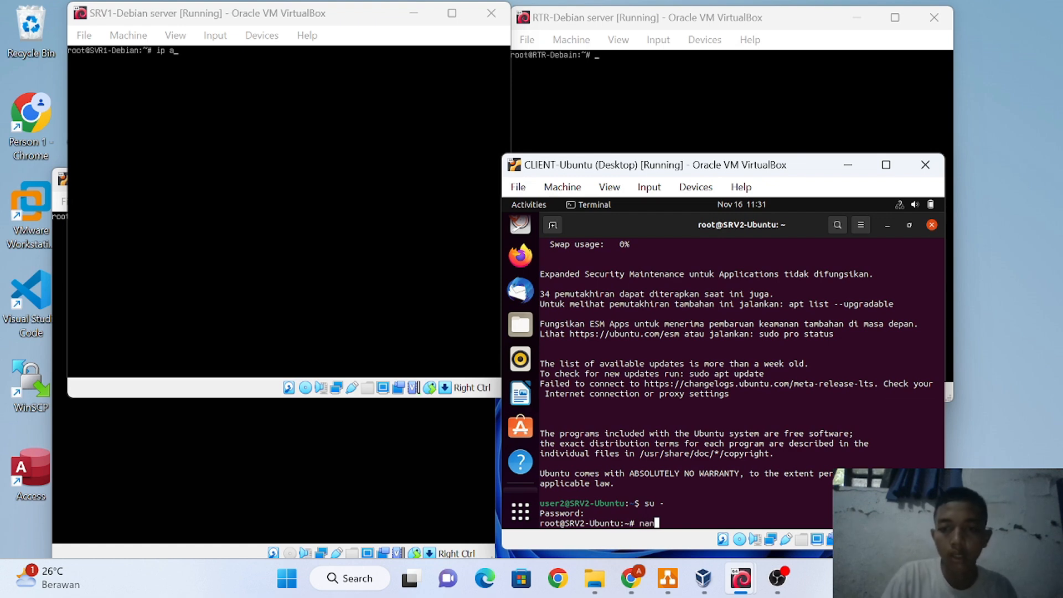
pyautogui.write('o')
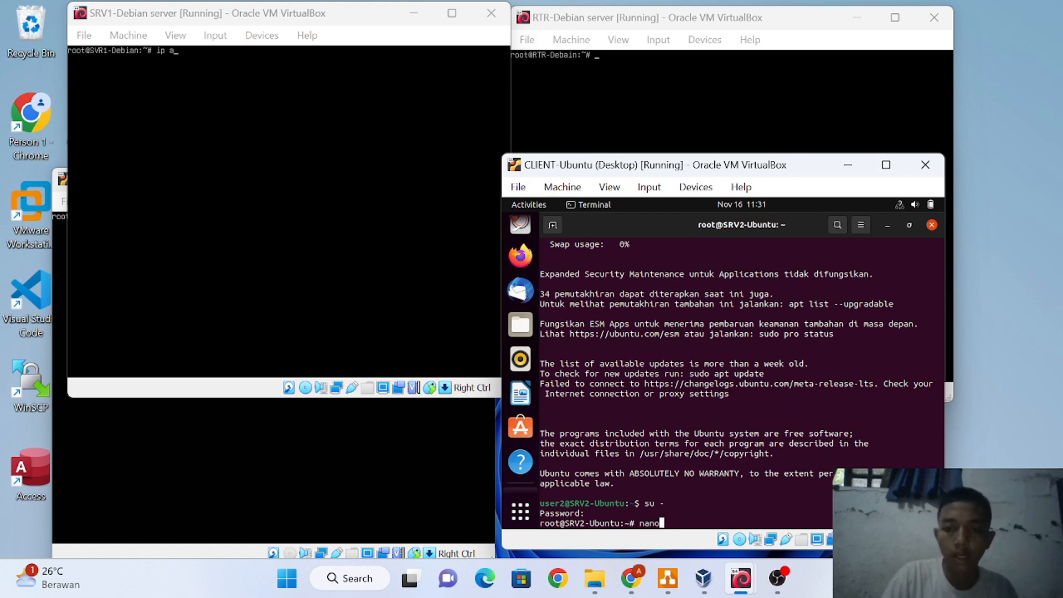
pyautogui.write(' /et')
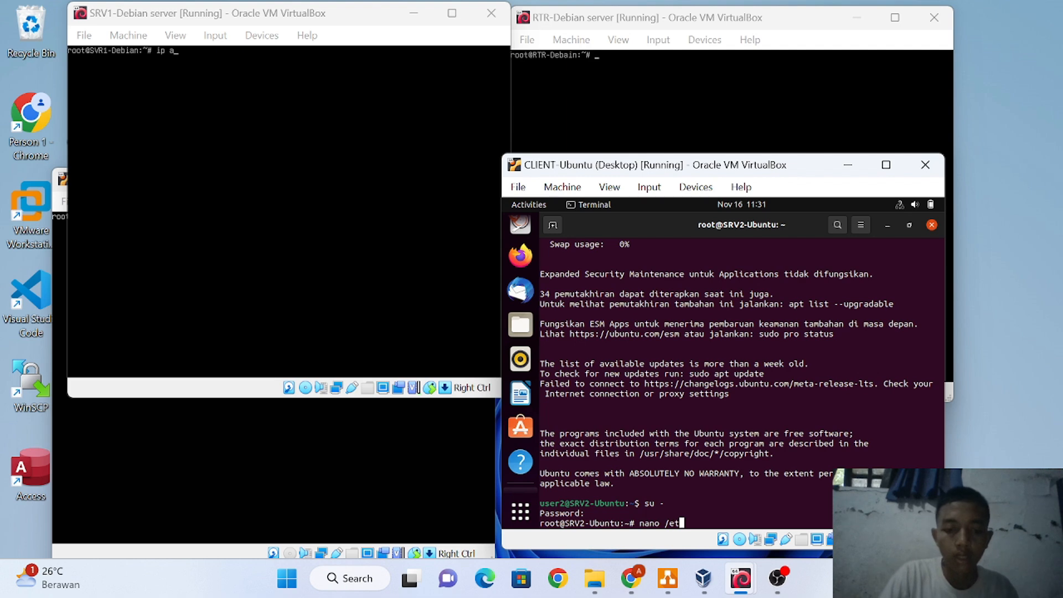
pyautogui.write('c/ss')
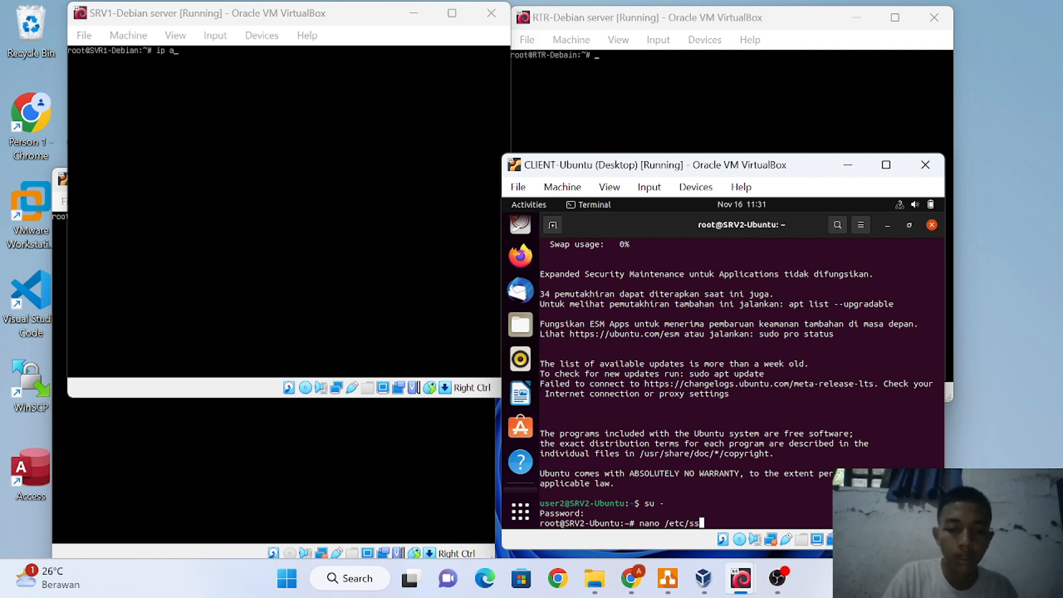
pyautogui.write('h/sshd_config')
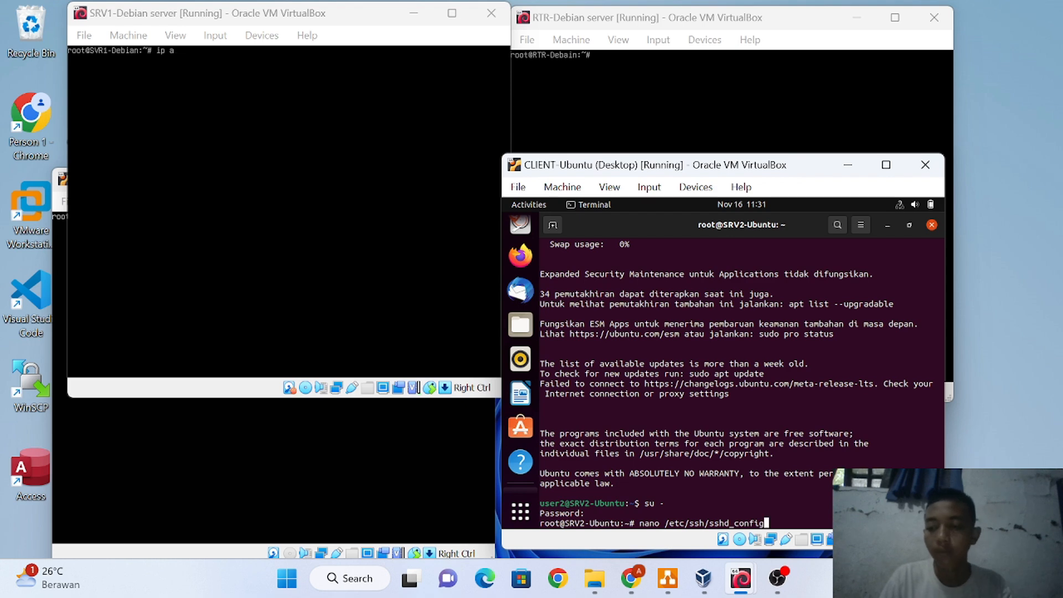
pyautogui.press('Return')
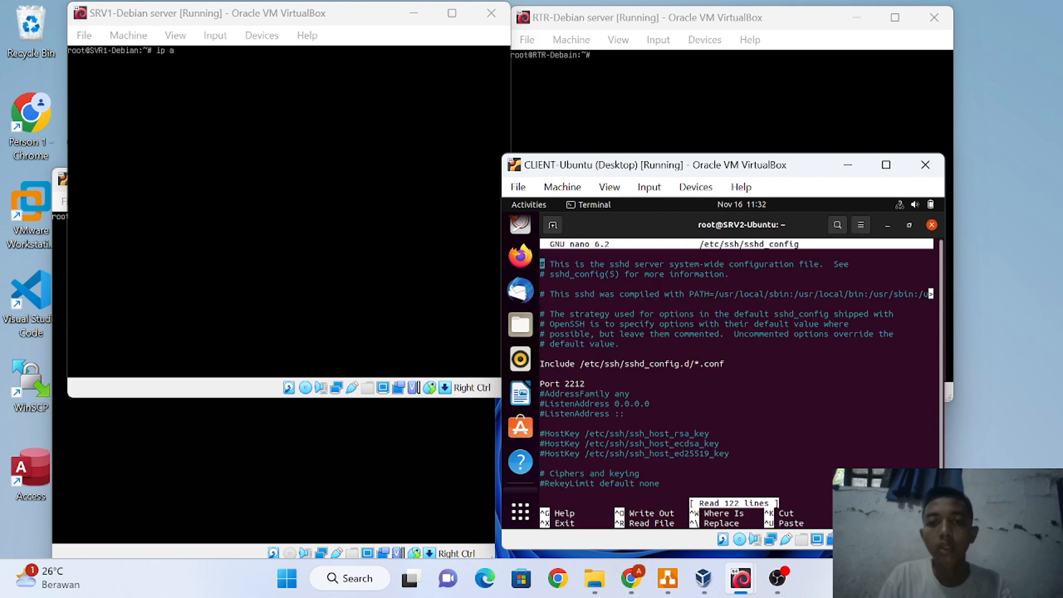
# Insert a new blank line directly below Port 2212 in sshd_config
pyautogui.press('Down')
pyautogui.press('Down')
pyautogui.press('Down')
pyautogui.press('Down')
pyautogui.press('Down')
pyautogui.press('Down')
pyautogui.press('Down')
pyautogui.press('Down')
pyautogui.press('Down')
pyautogui.press('Down')
pyautogui.press('Down')
pyautogui.press('Down')
pyautogui.press('Right')
pyautogui.press('Right')
pyautogui.press('Right')
pyautogui.press('Right')
pyautogui.press('Right')
pyautogui.press('Right')
pyautogui.press('Right')
pyautogui.press('Right')
pyautogui.press('Right')
pyautogui.press('Right')
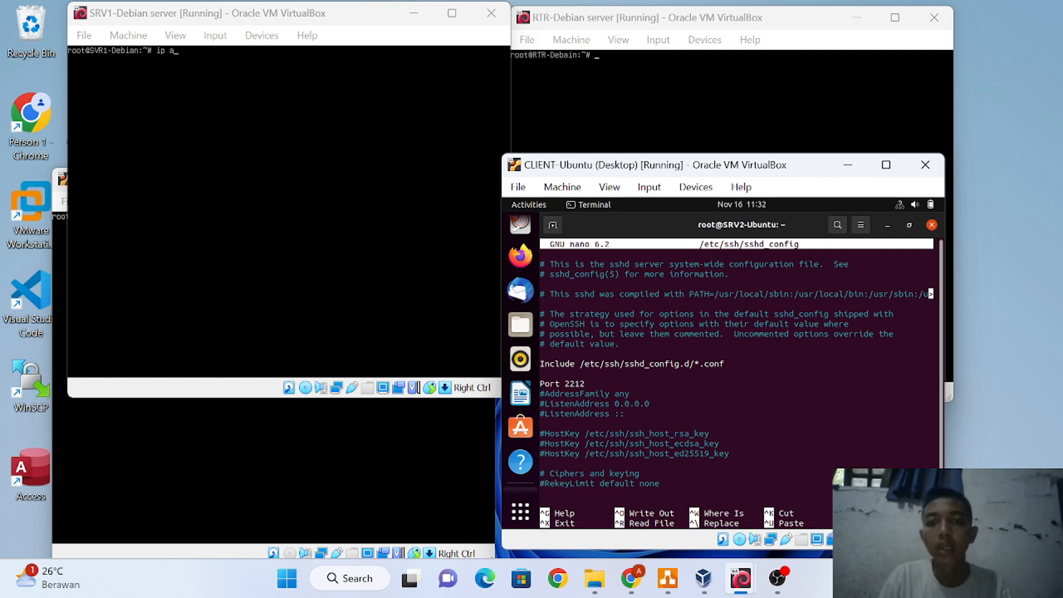
pyautogui.press('Up')
pyautogui.press('Right')
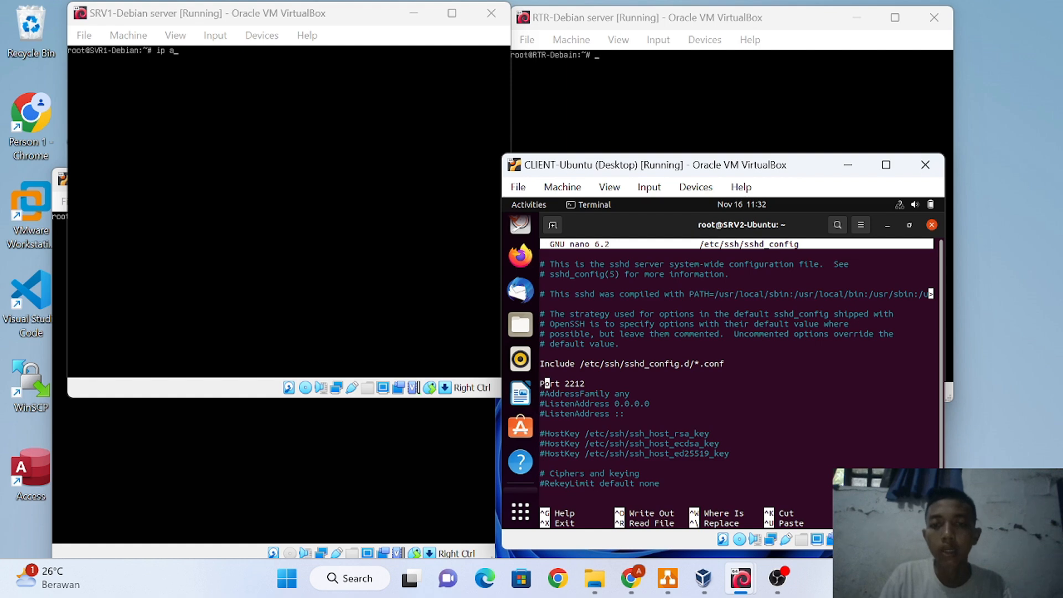
pyautogui.press('Right')
pyautogui.press('Right')
pyautogui.press('Right')
pyautogui.press('Right')
pyautogui.press('Right')
pyautogui.press('Right')
pyautogui.press('Right')
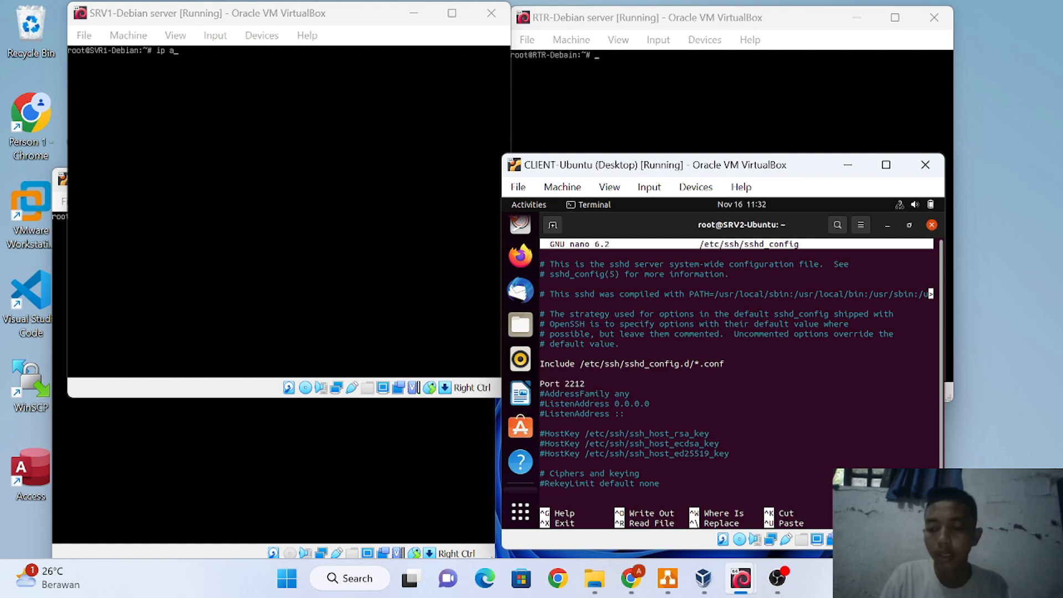
pyautogui.press('Return')
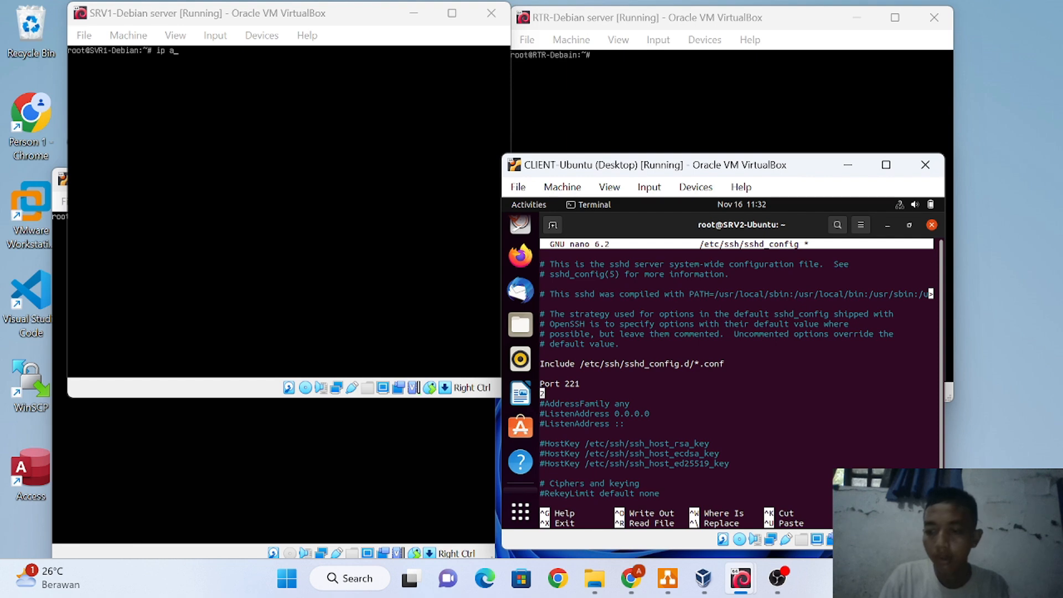
pyautogui.press('BackSpace')
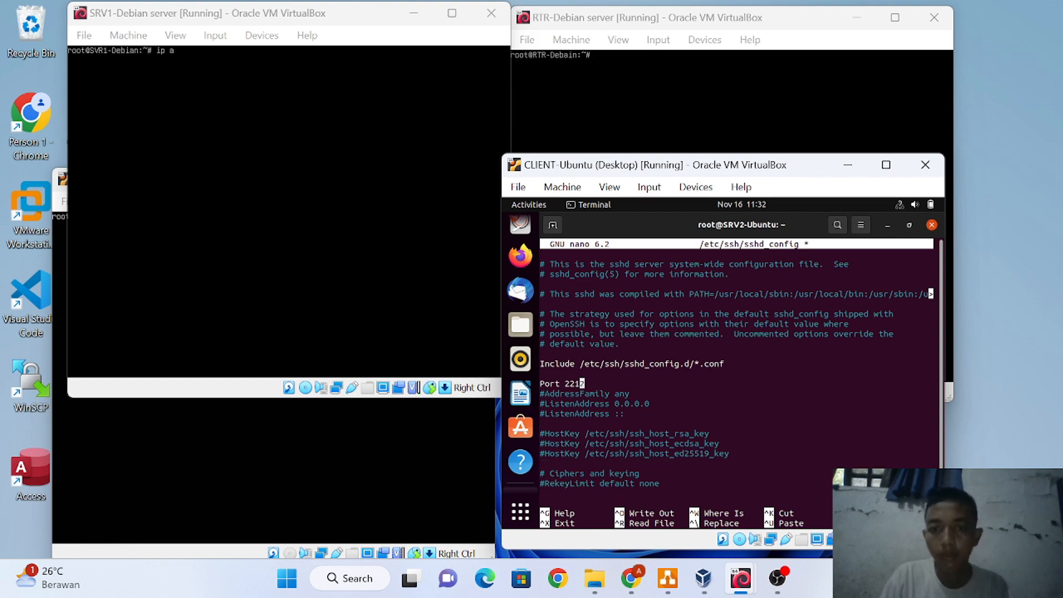
pyautogui.press('Right')
pyautogui.press('Return')
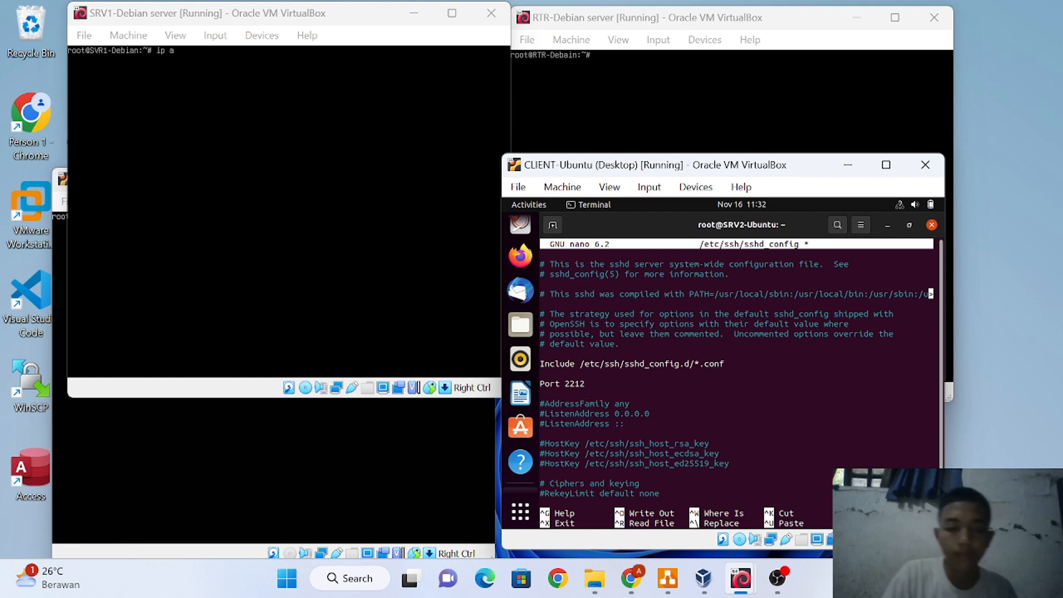
# Add an AllowUsers line naming the permitted account's username, then exit nano to save
pyautogui.write('a')
pyautogui.press('BackSpace')
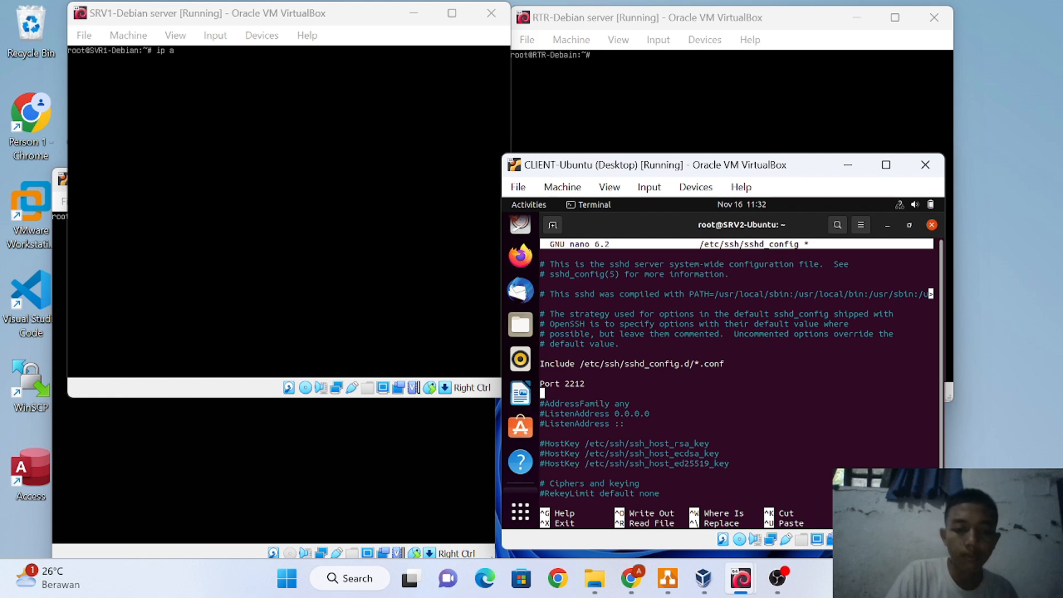
pyautogui.write('Allo')
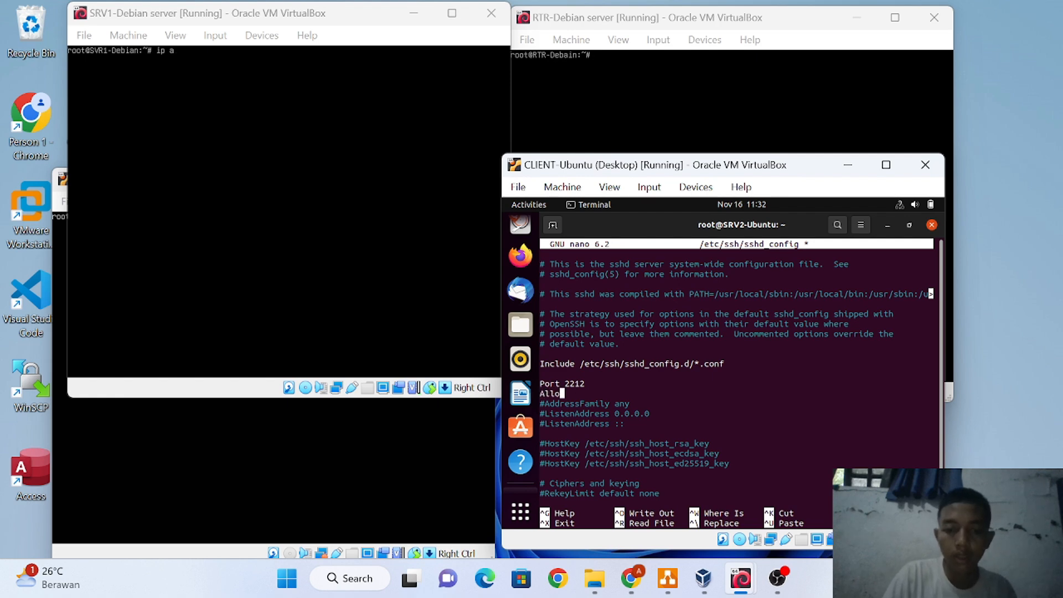
pyautogui.write('w')
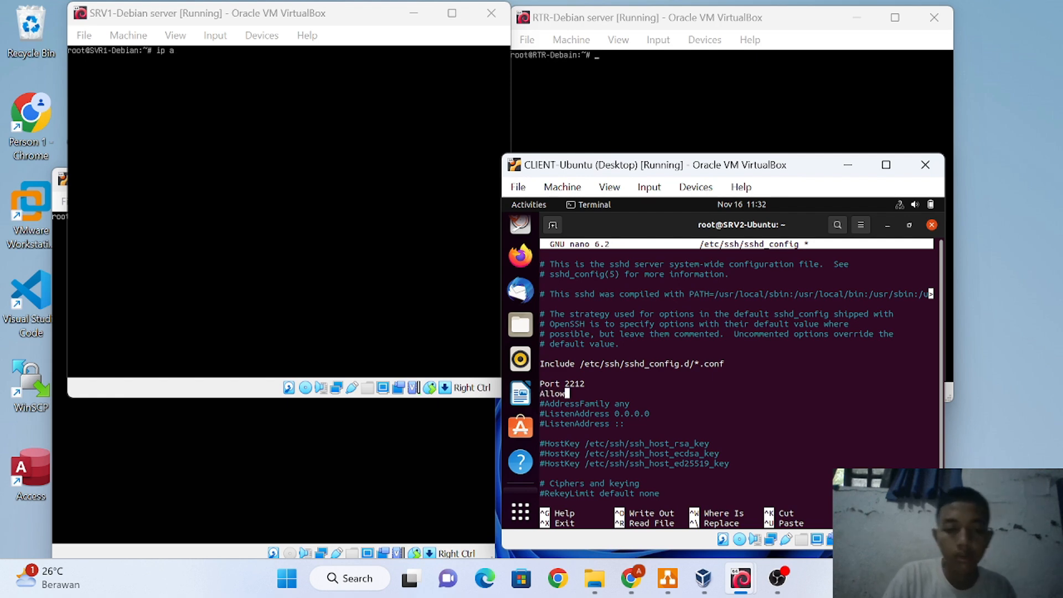
pyautogui.write('Userd')
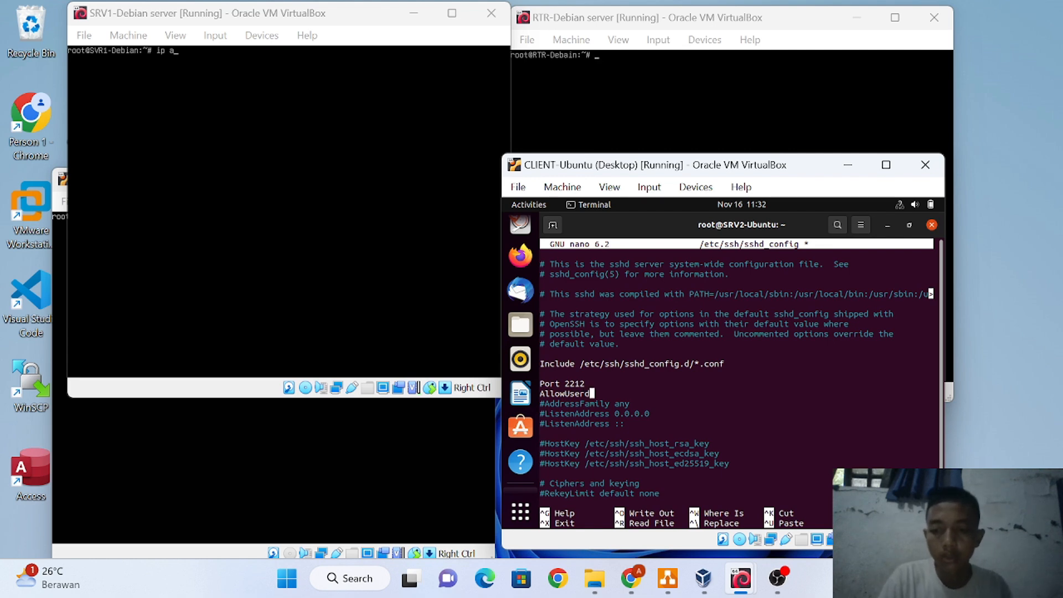
pyautogui.press('BackSpace')
pyautogui.write('s')
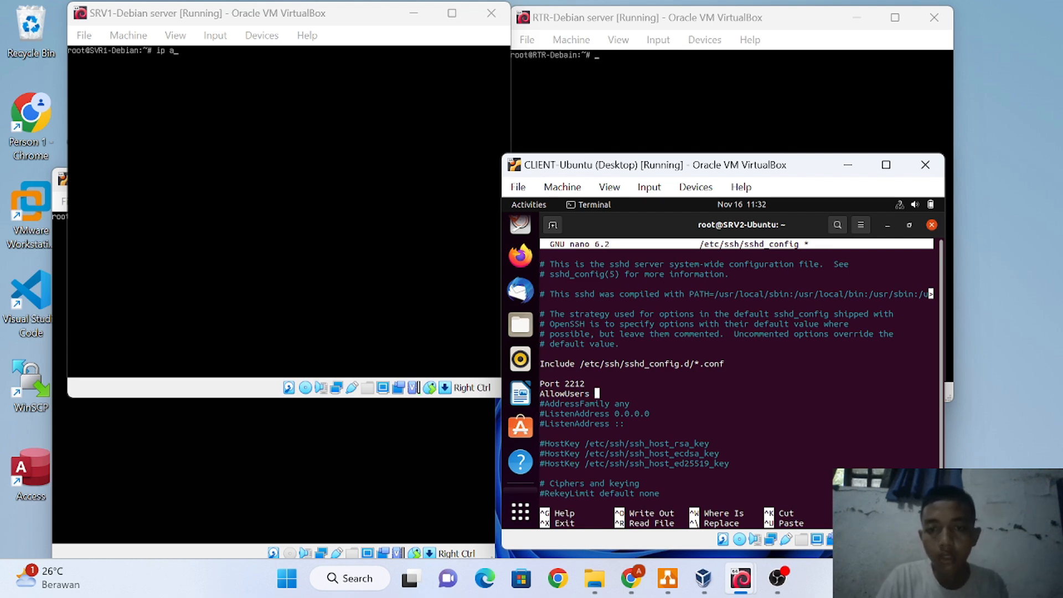
pyautogui.write(' yu')
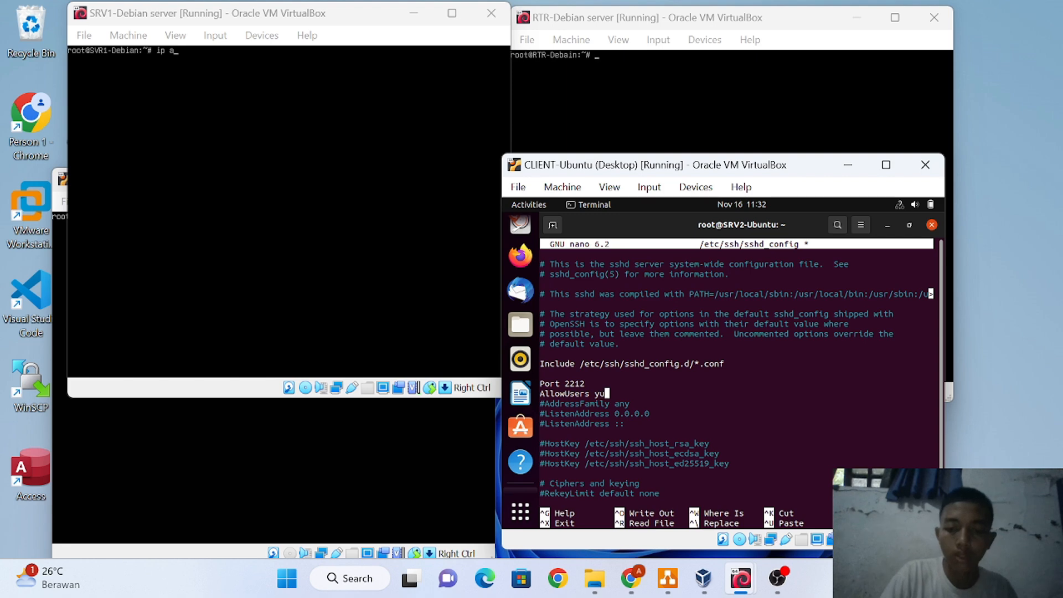
pyautogui.write('nan')
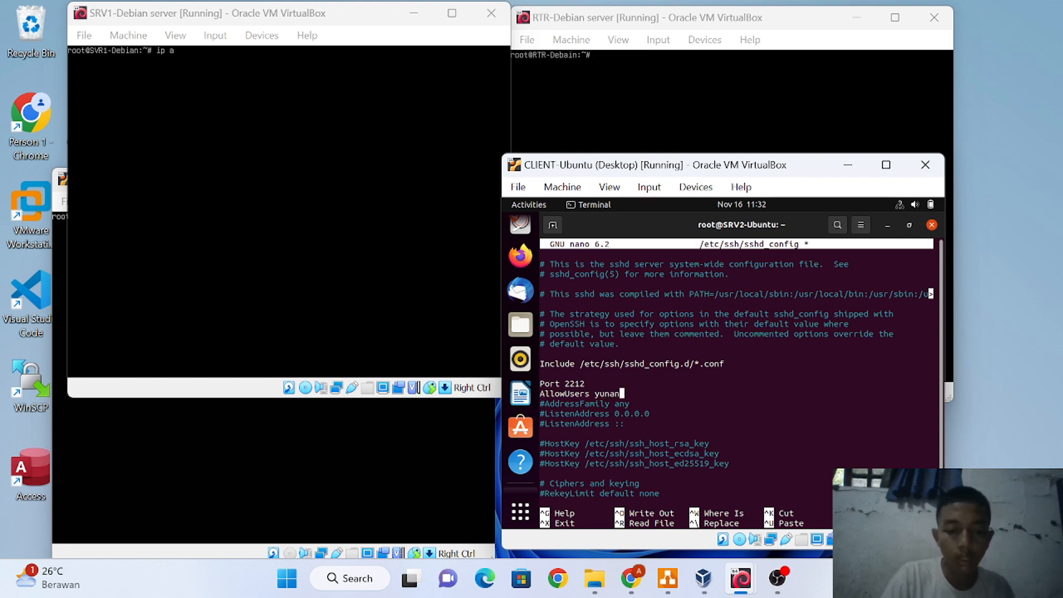
pyautogui.hotkey('ctrl', 'x')
# Save the edited sshd config, run systemctl restart ssh, and exit the root shell
pyautogui.press('y')
pyautogui.press('Return')
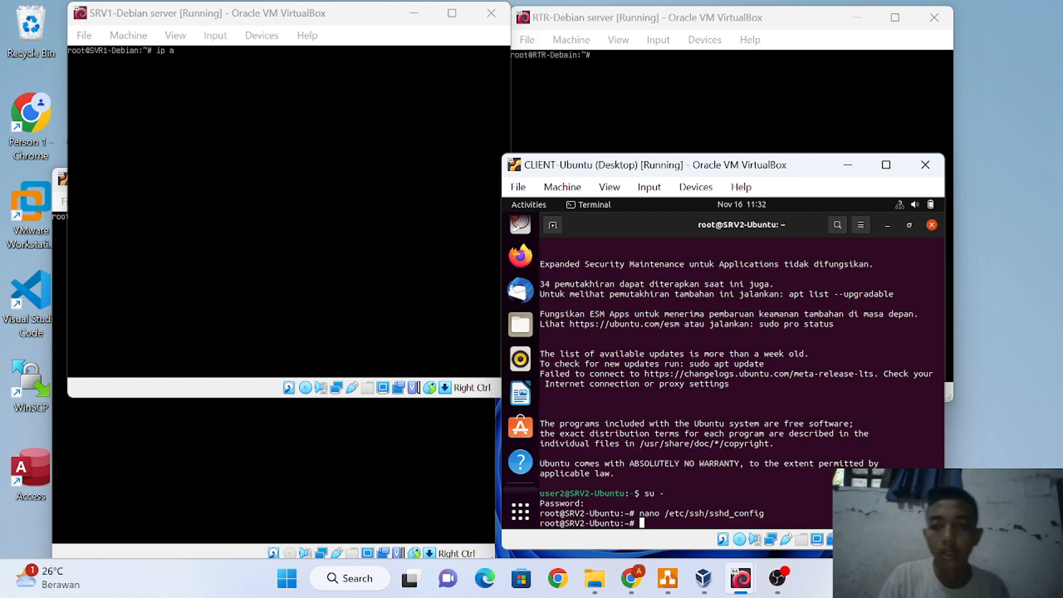
pyautogui.write('sys')
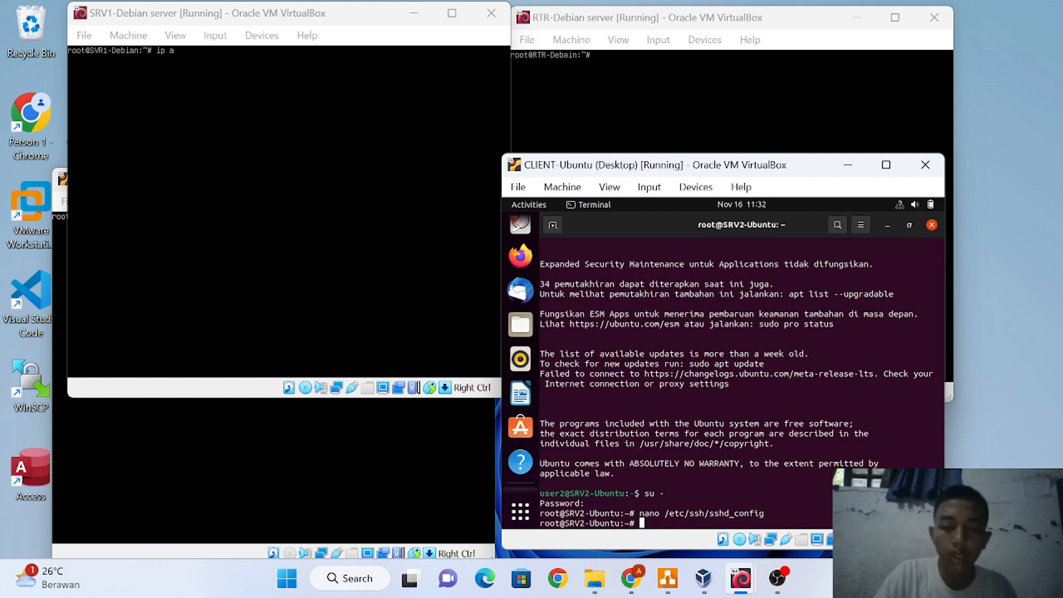
pyautogui.write('tem')
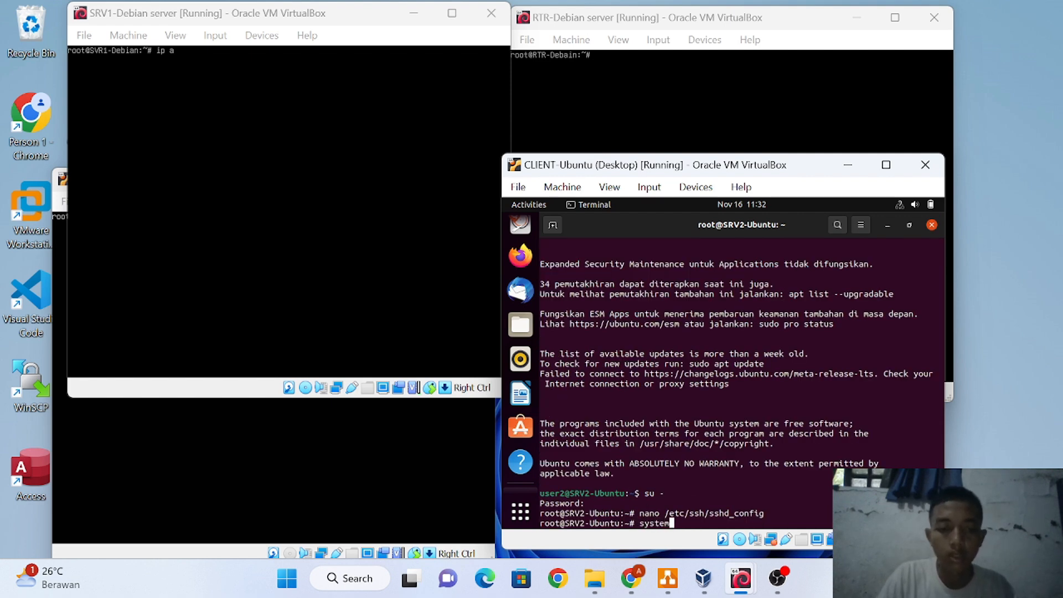
pyautogui.write('ctl')
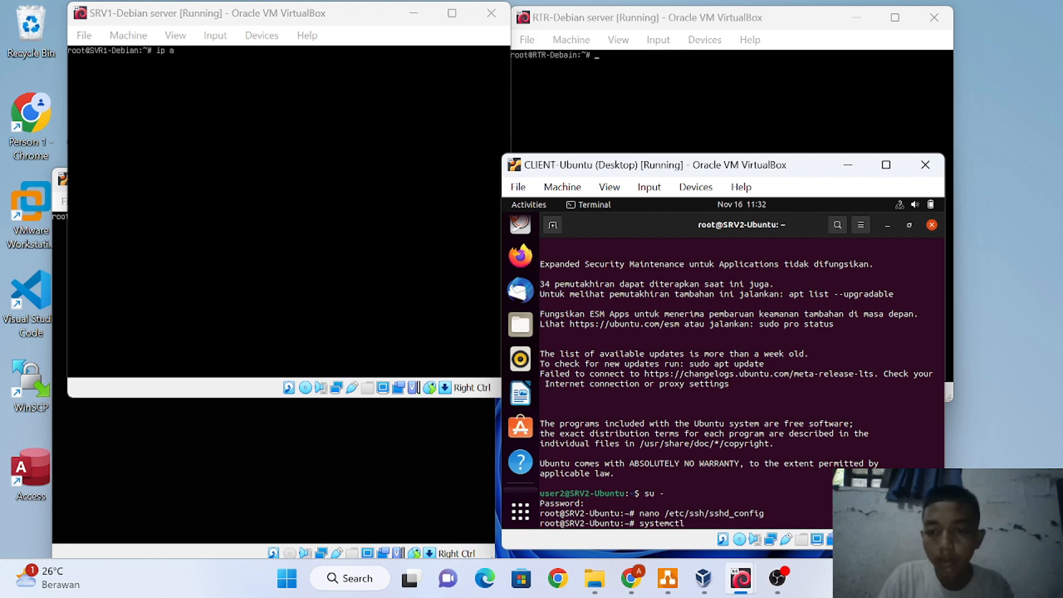
pyautogui.write('re')
pyautogui.write('str')
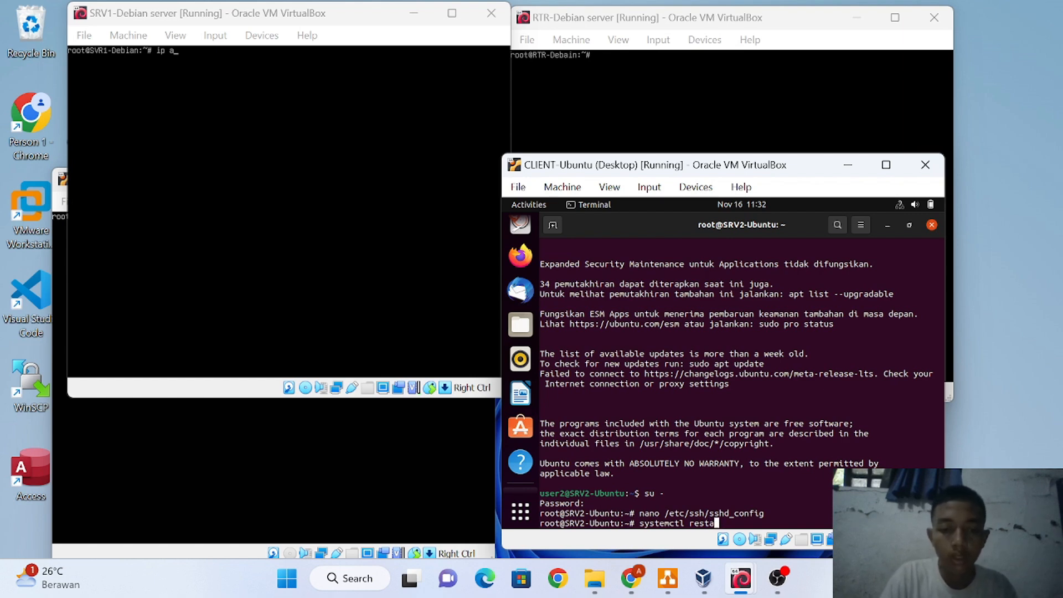
pyautogui.write('art ssh')
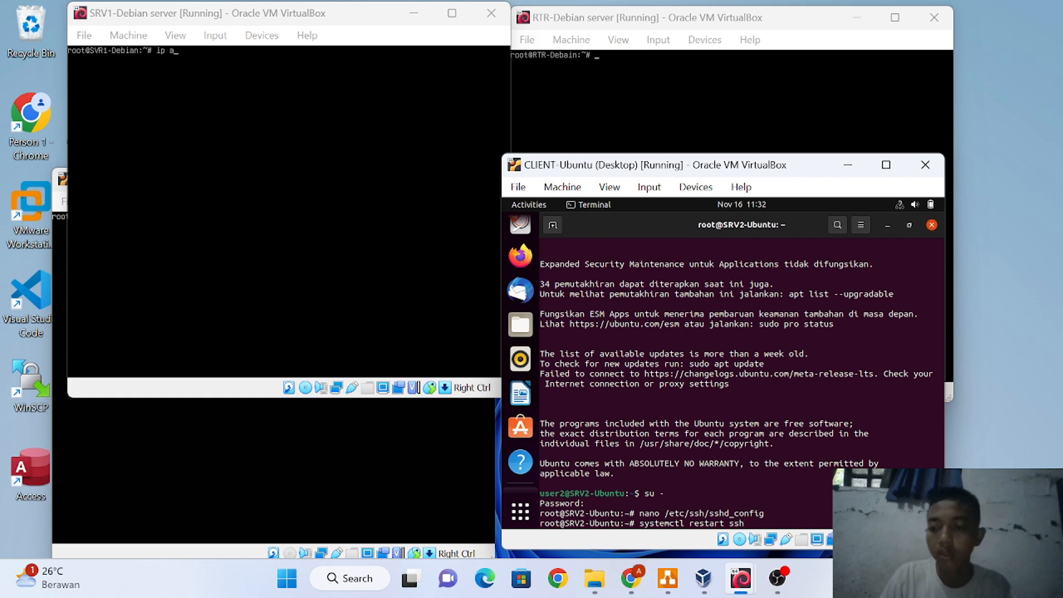
pyautogui.press('Return')
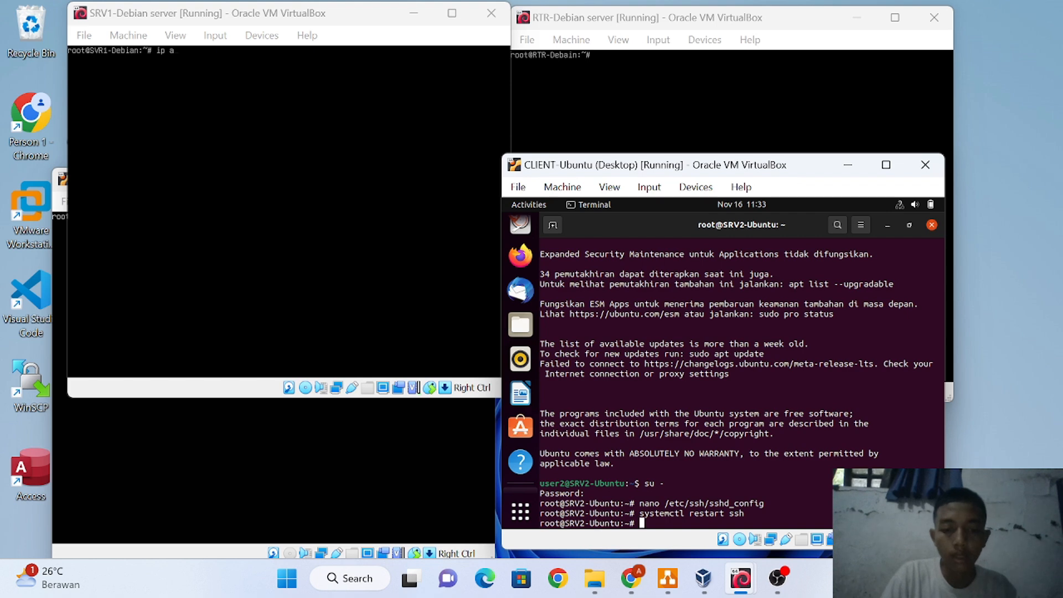
pyautogui.write('exit')
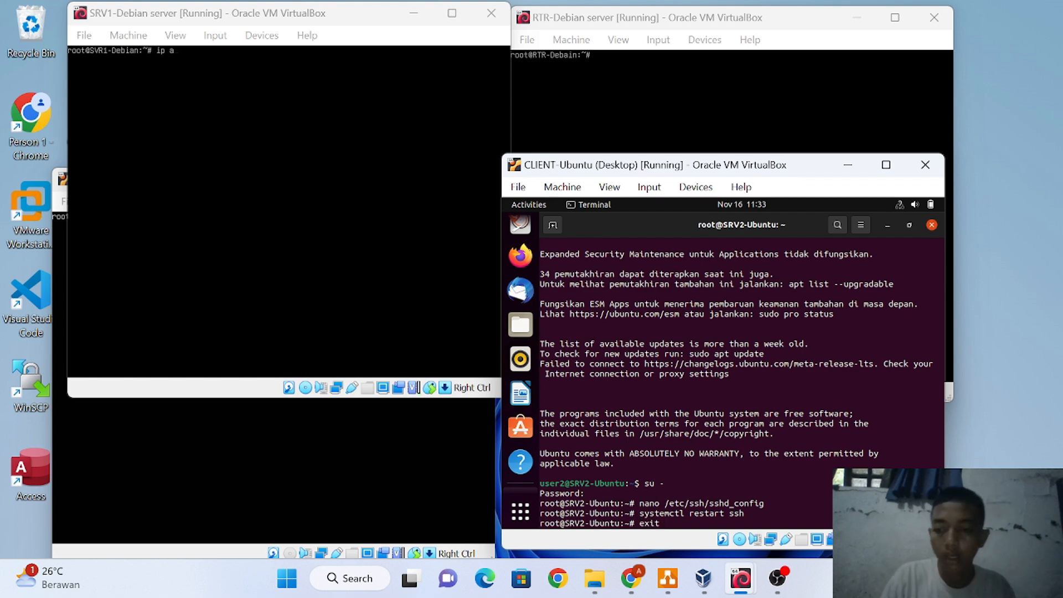
pyautogui.press('Return')
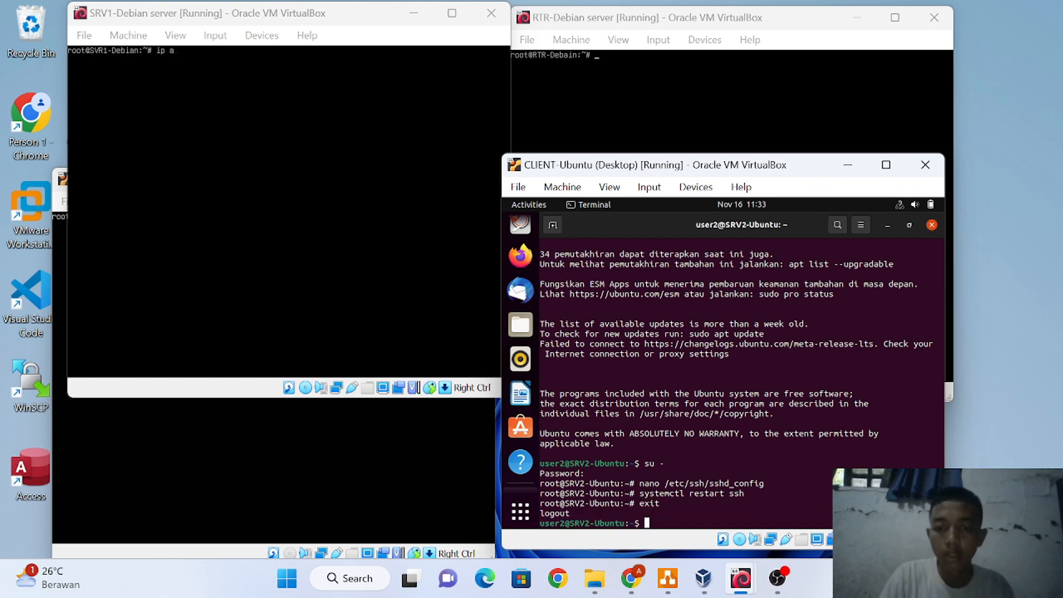
# End the client's SSH session on the server with exit
pyautogui.write('e')
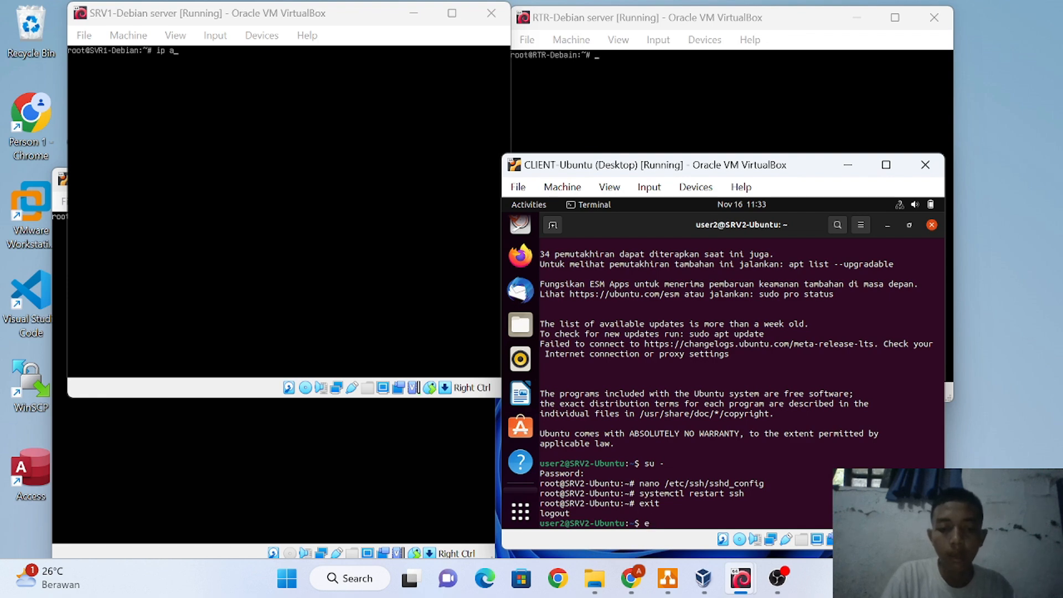
pyautogui.write('xie')
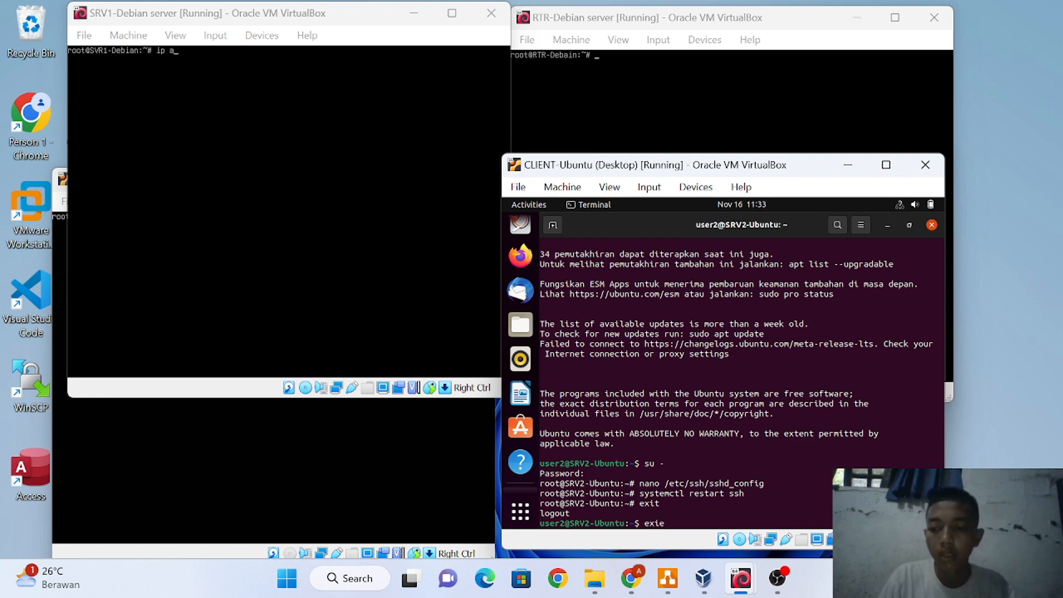
pyautogui.press('BackSpace')
pyautogui.write('t')
pyautogui.press('Return')
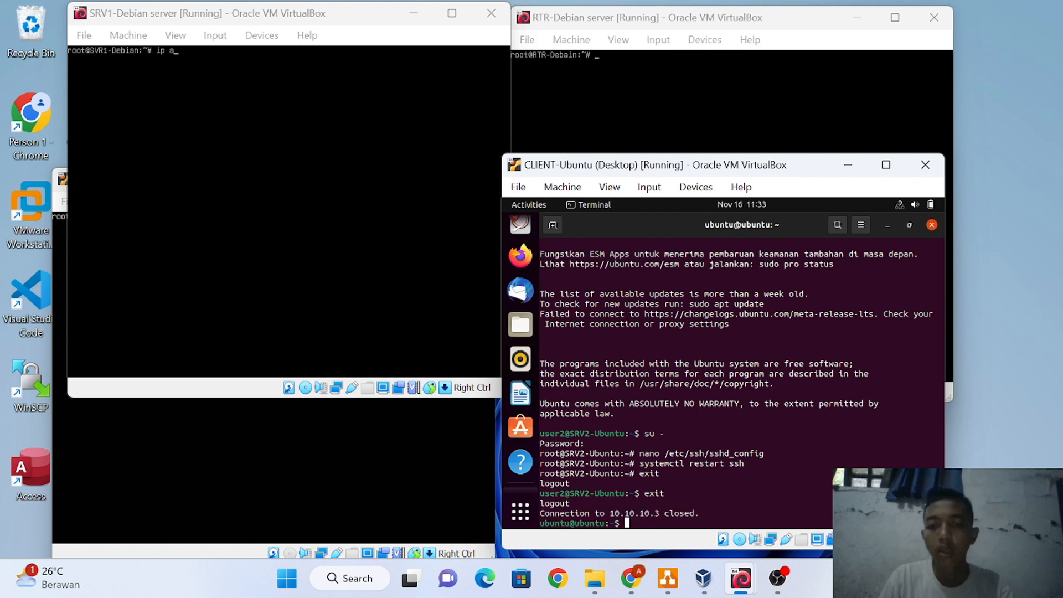
pyautogui.press('Up')
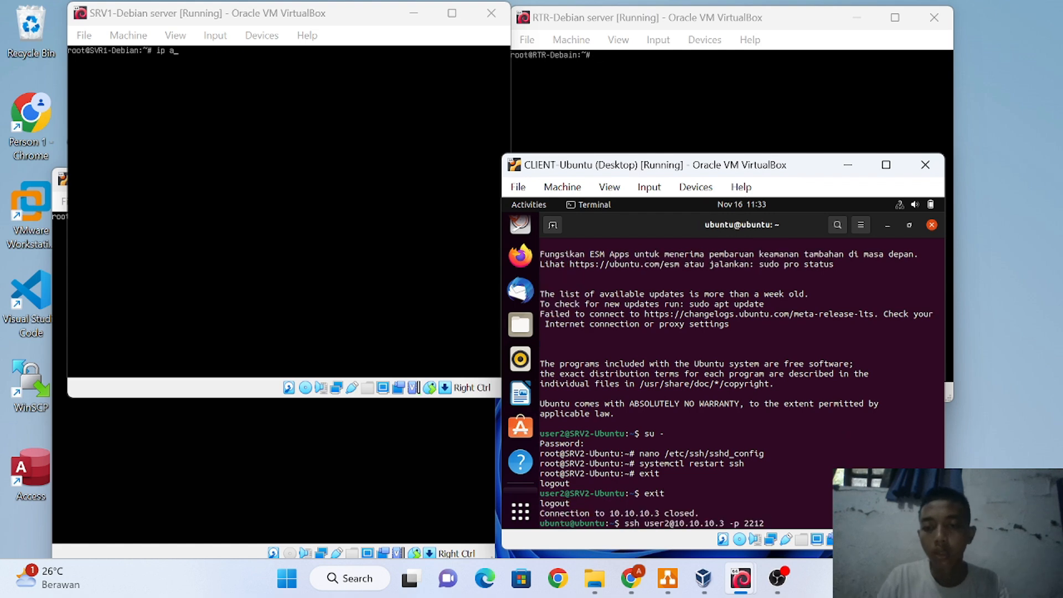
pyautogui.press('Return')
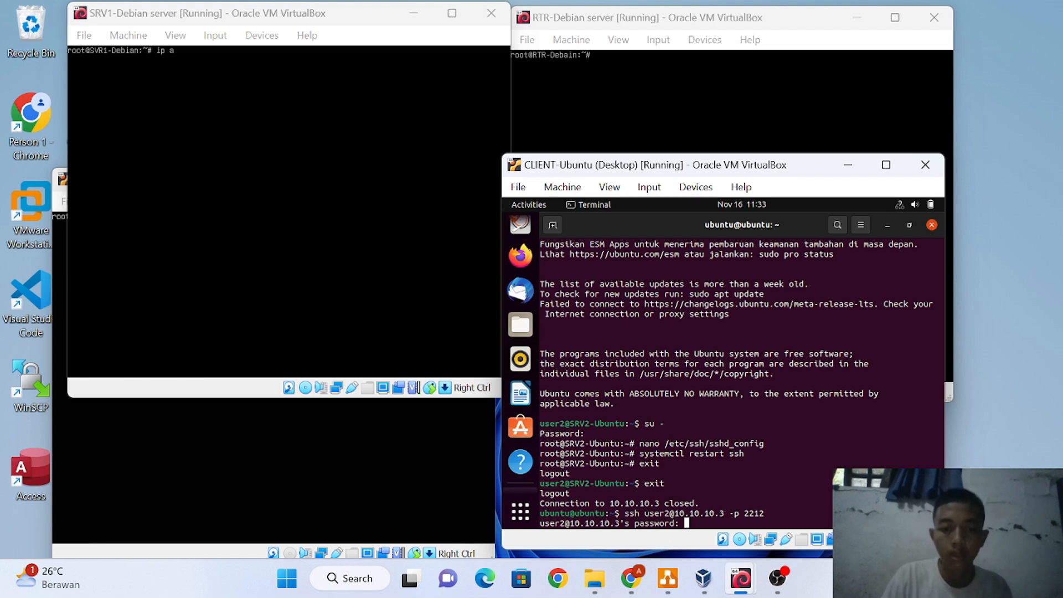
pyautogui.press('Return')
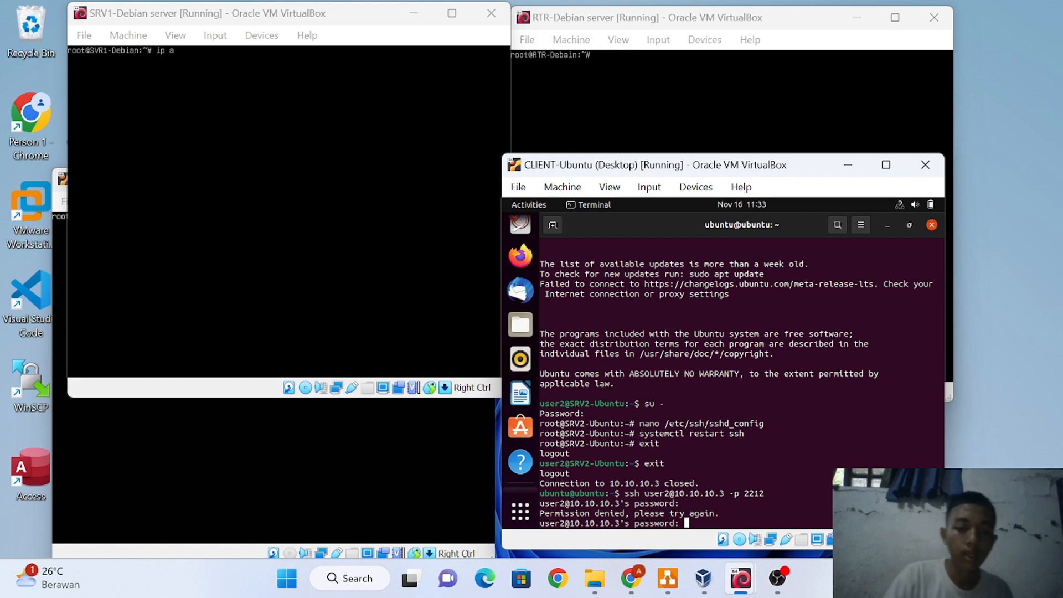
# Cancel the prompt and log into 10.10.10.3 on port 2212 as the allowed user instead
pyautogui.hotkey('ctrl', 'c')
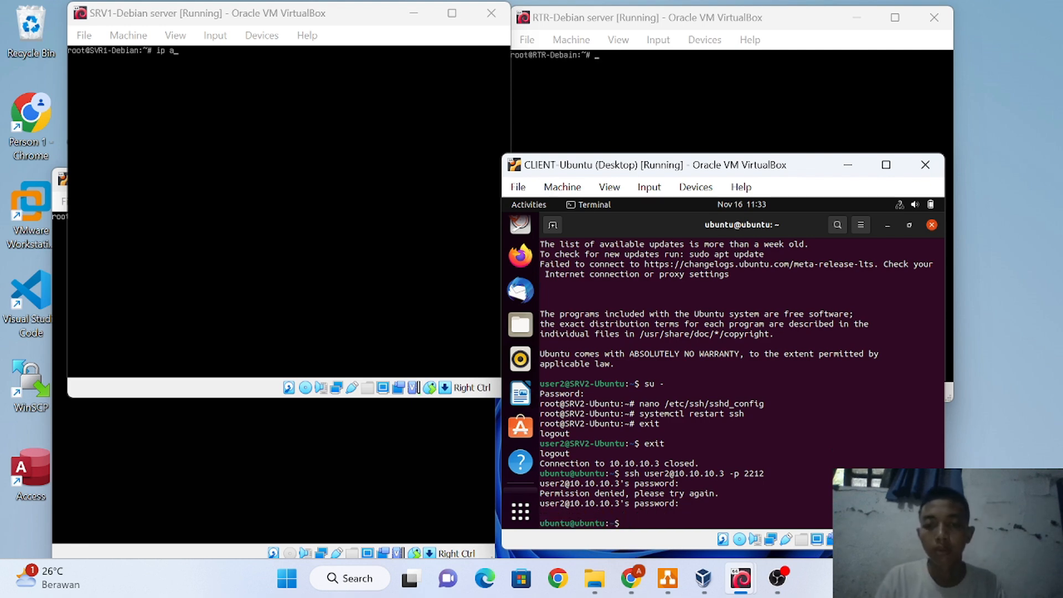
pyautogui.press('Up')
pyautogui.press('Left')
pyautogui.press('Left')
pyautogui.press('Left')
pyautogui.press('Left')
pyautogui.press('Left')
pyautogui.press('Left')
pyautogui.press('Left')
pyautogui.press('Left')
pyautogui.press('Left')
pyautogui.press('Left')
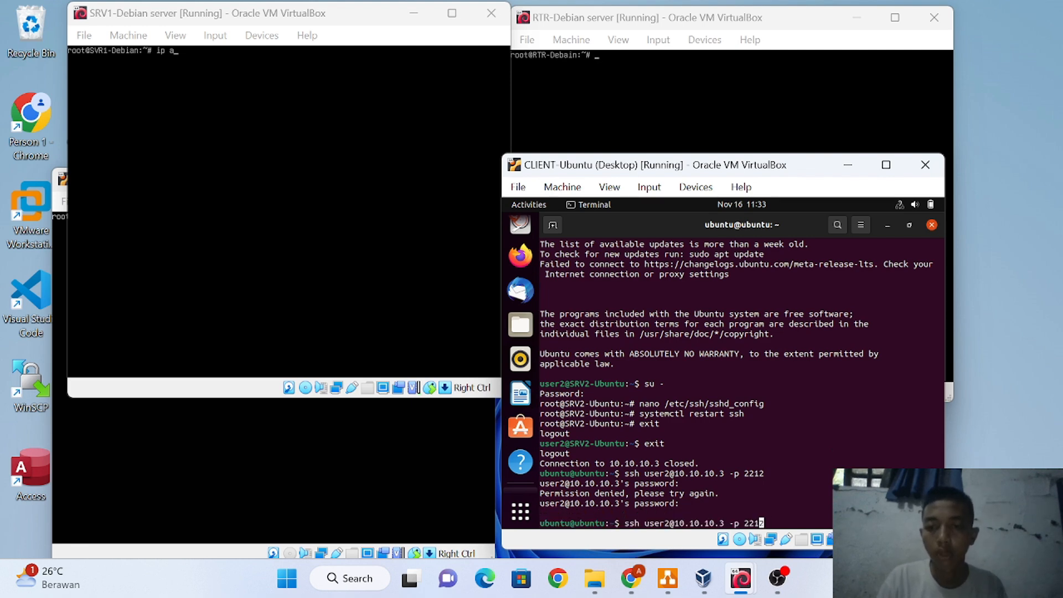
pyautogui.press('Left')
pyautogui.press('Left')
pyautogui.press('Left')
pyautogui.press('Left')
pyautogui.press('Left')
pyautogui.press('Left')
pyautogui.press('Left')
pyautogui.press('Left')
pyautogui.press('Left')
pyautogui.press('BackSpace')
pyautogui.press('BackSpace')
pyautogui.press('BackSpace')
pyautogui.press('BackSpace')
pyautogui.press('BackSpace')
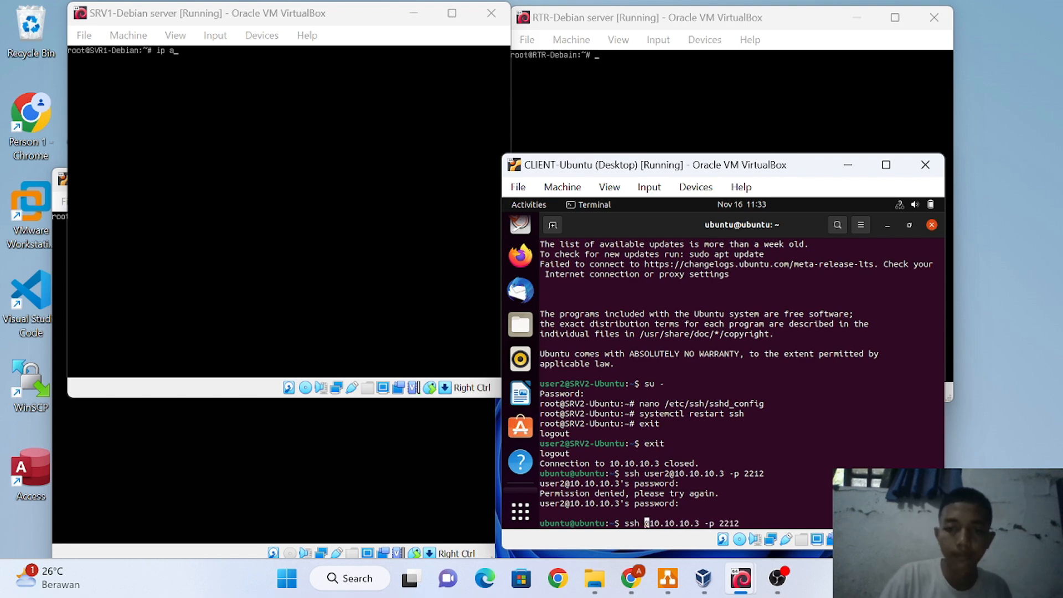
pyautogui.write('yunan')
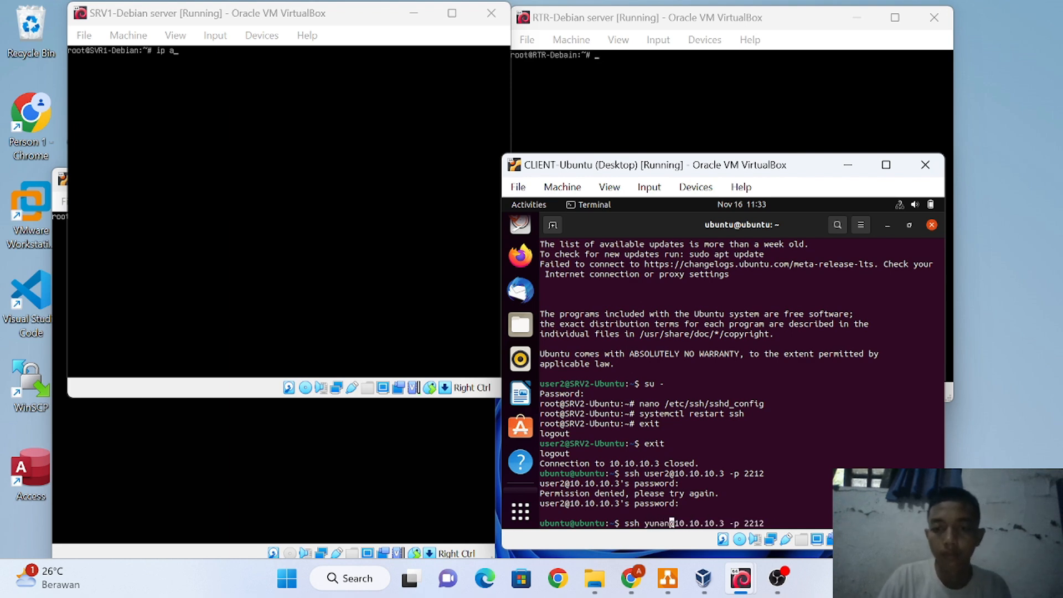
pyautogui.press('Return')
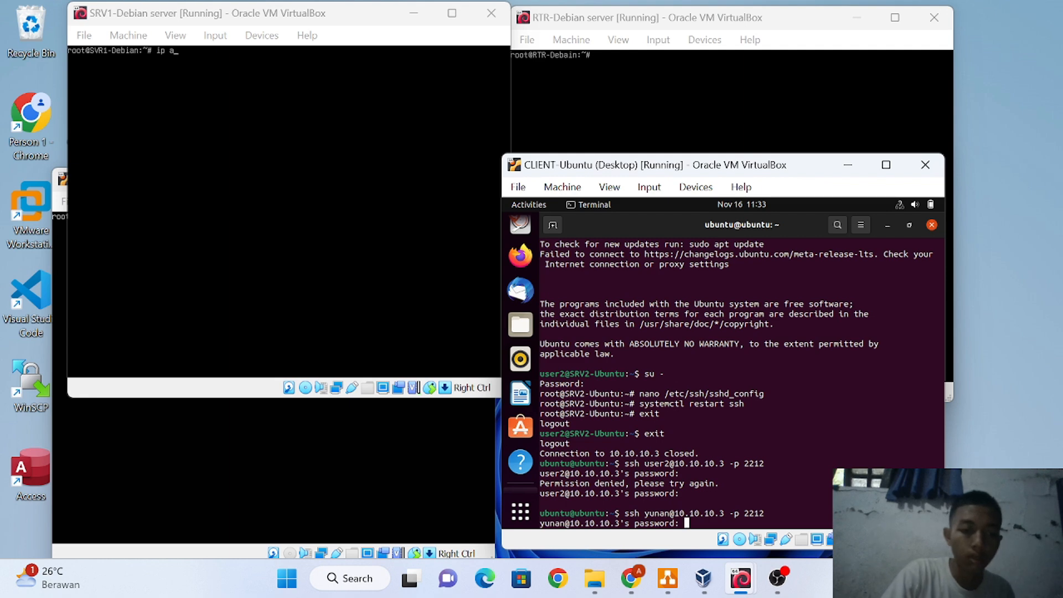
pyautogui.press('Return')
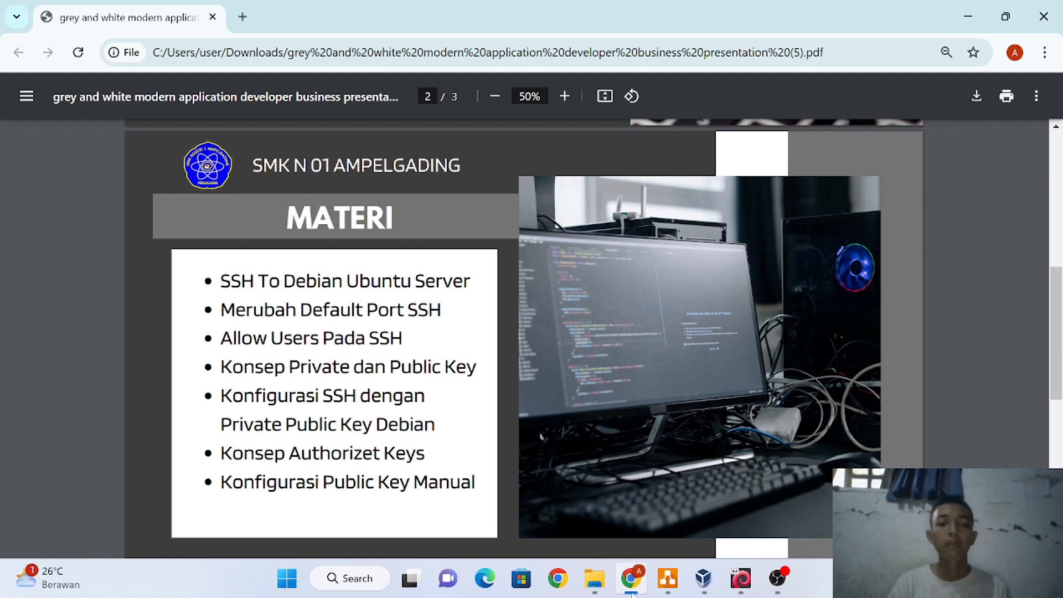
# Bring the network topology diagram to the front from the taskbar
pyautogui.click(668, 579)
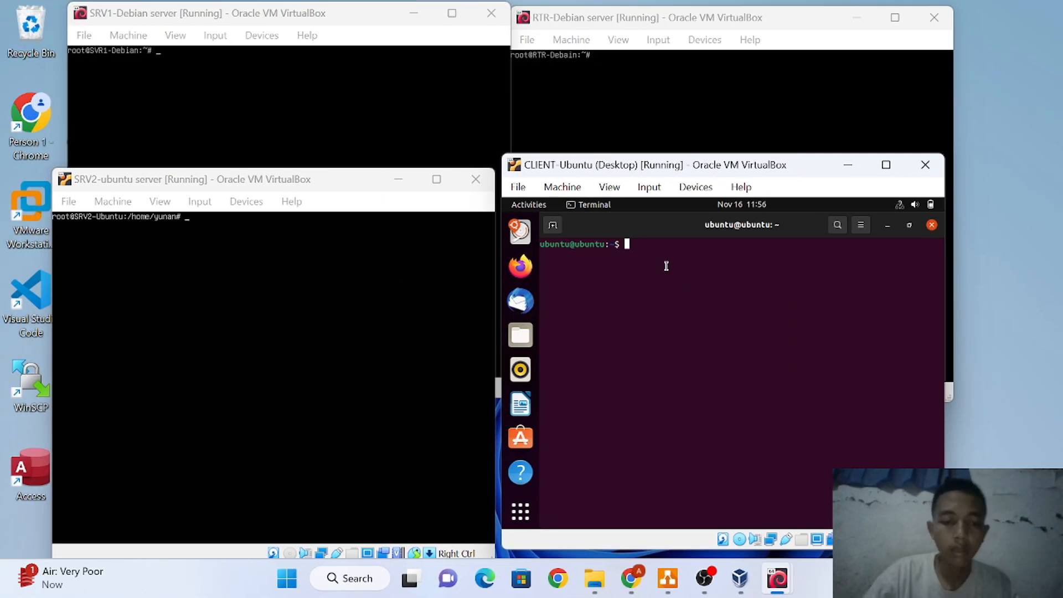
# Generate an RSA key pair with ssh-keygen, keeping the default location and an empty passphrase
pyautogui.write('ssh-')
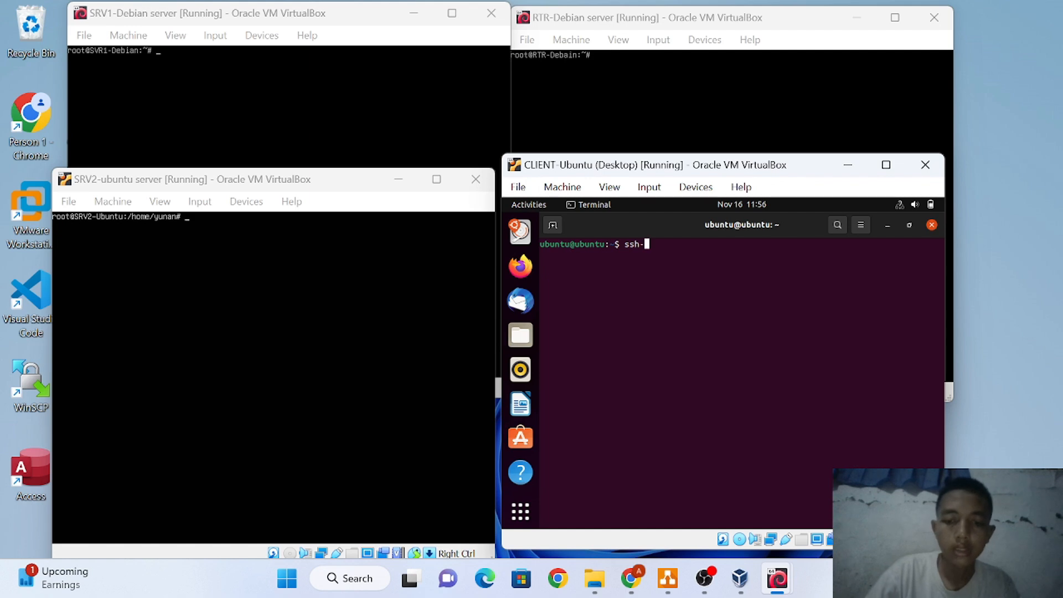
pyautogui.write('key')
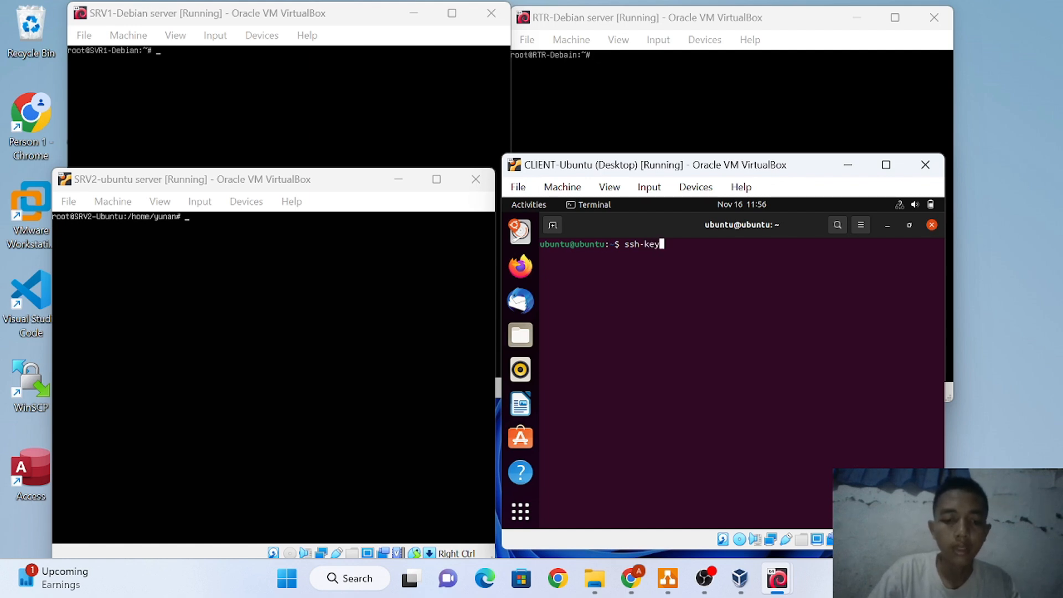
pyautogui.write('gen')
pyautogui.press('Return')
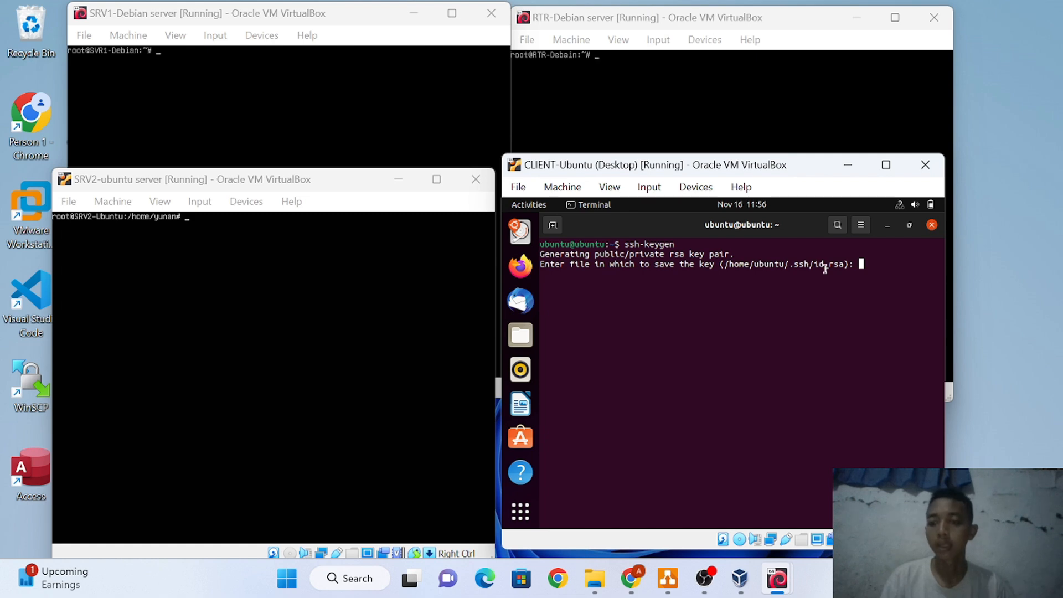
pyautogui.press('Return')
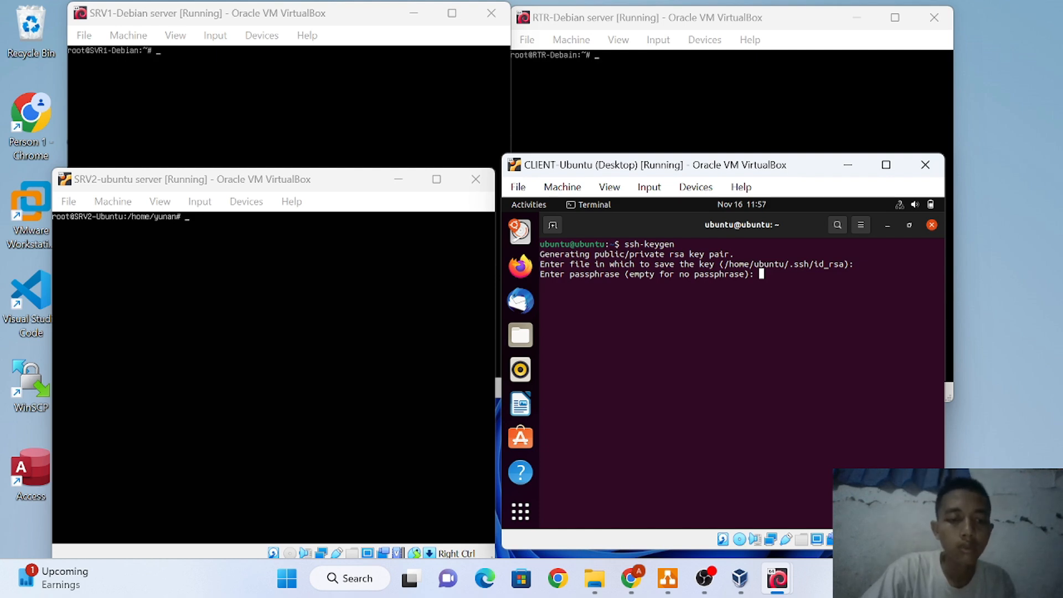
pyautogui.press('Return')
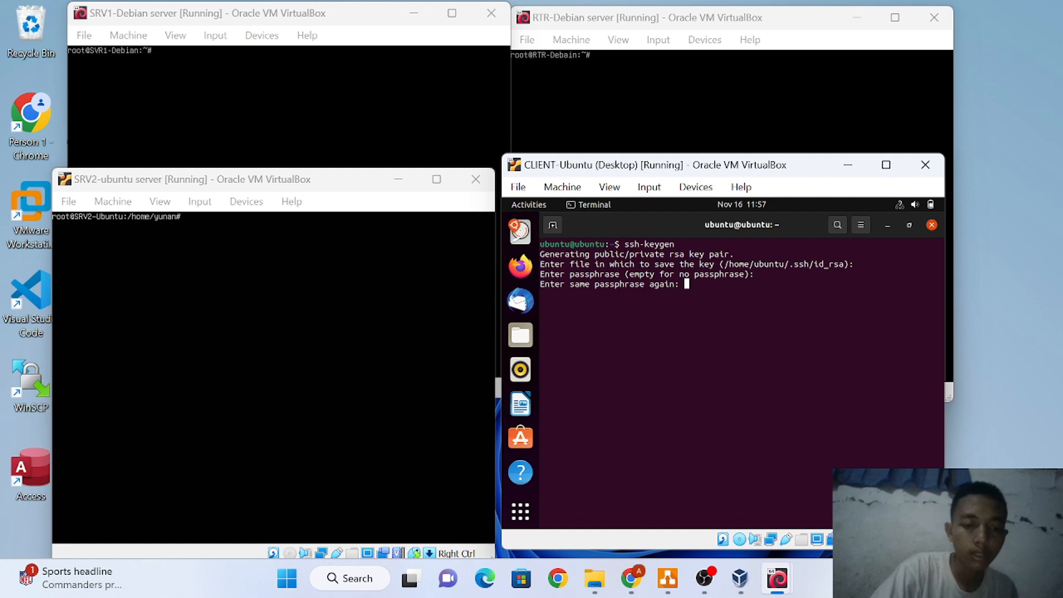
pyautogui.press('Return')
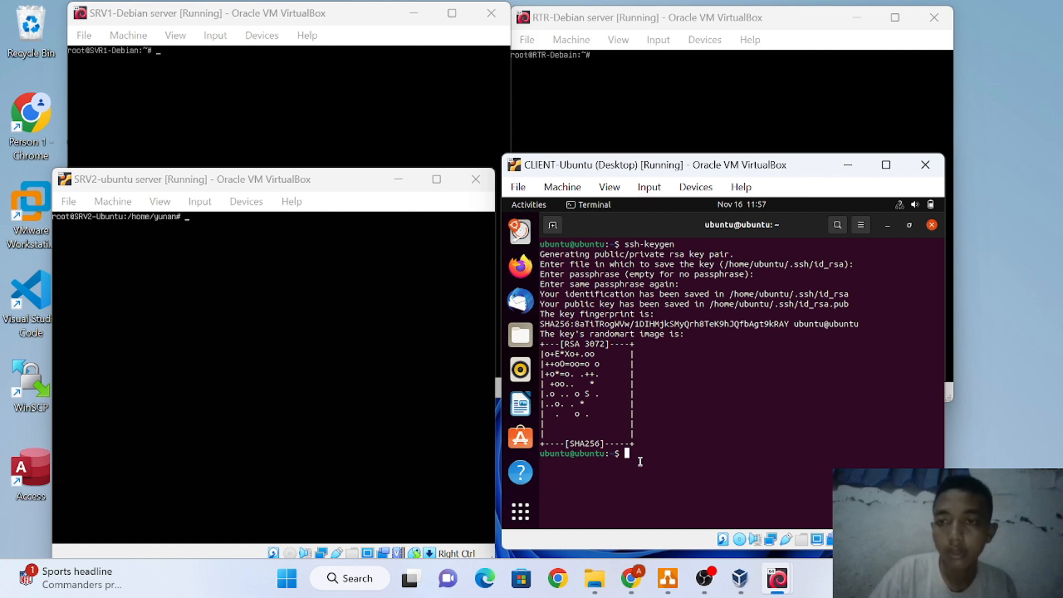
# List the home folder, its hidden files, and .ssh with ls, ls -a and ls .ssh
pyautogui.write('ls')
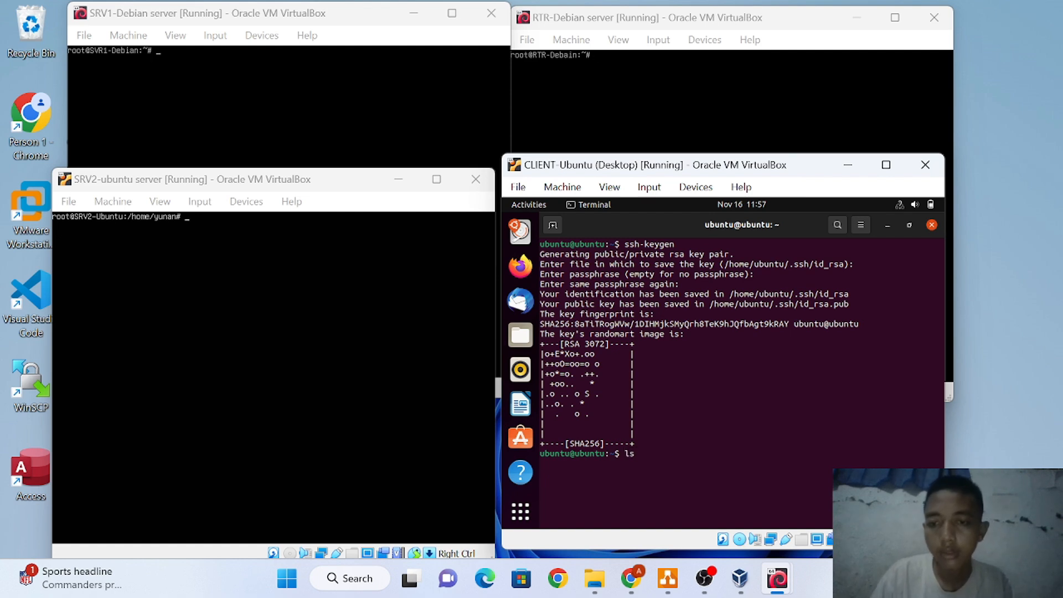
pyautogui.press('Return')
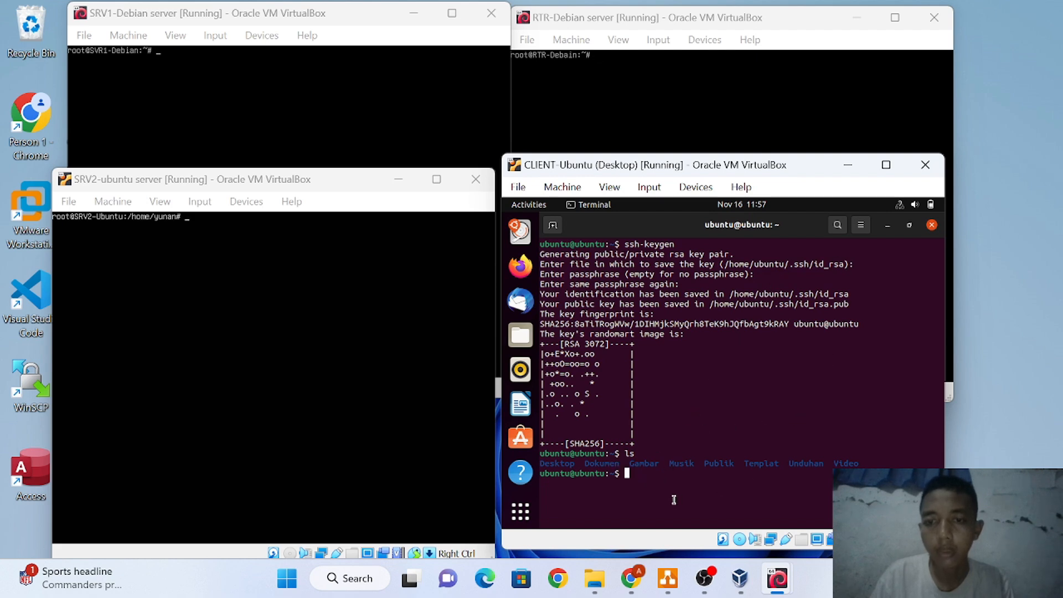
pyautogui.write('ls')
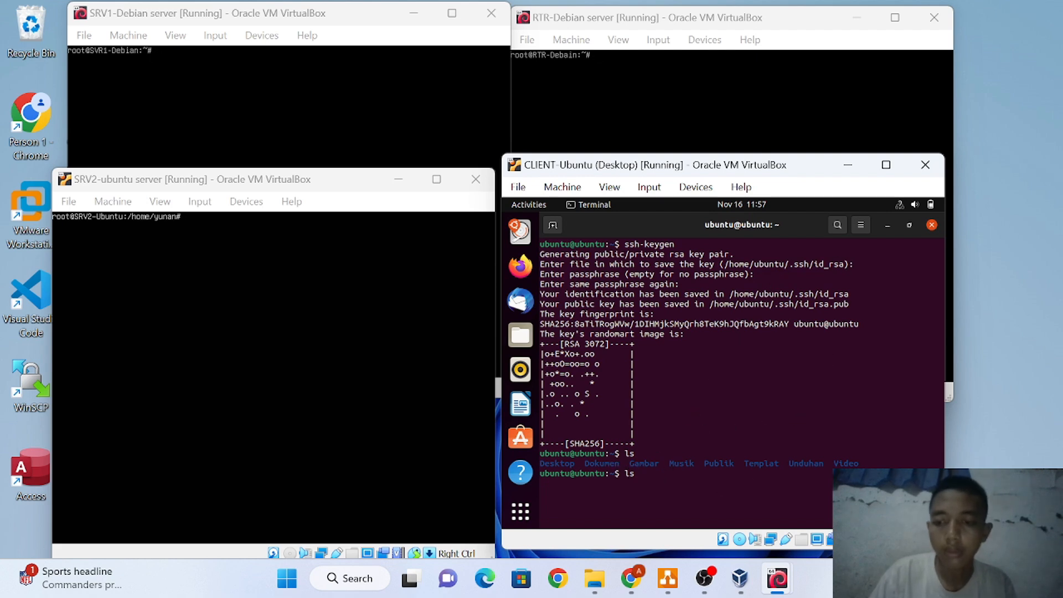
pyautogui.write(' -a')
pyautogui.press('Return')
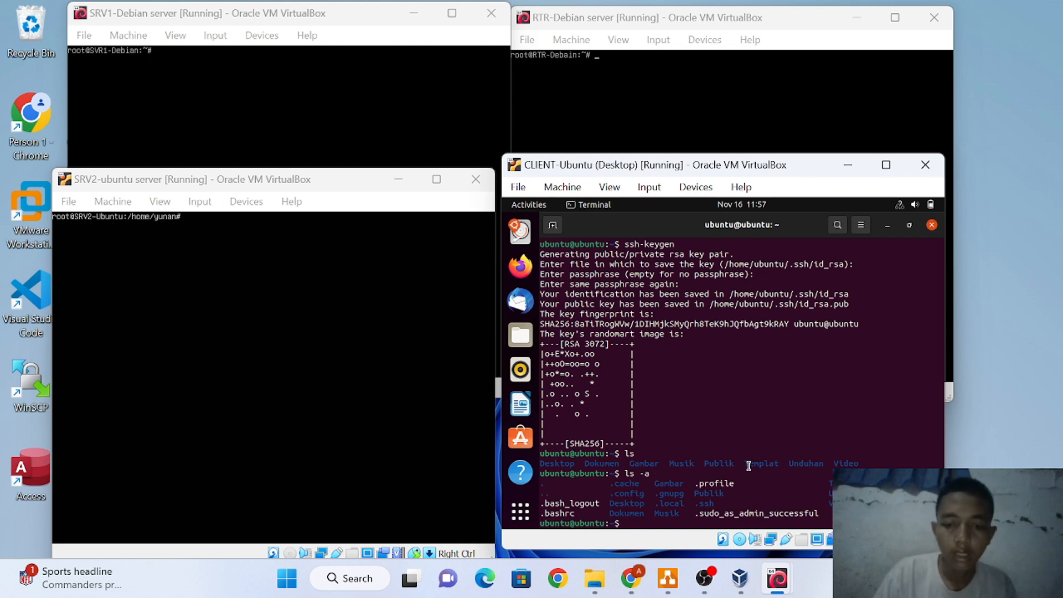
pyautogui.write('ls ')
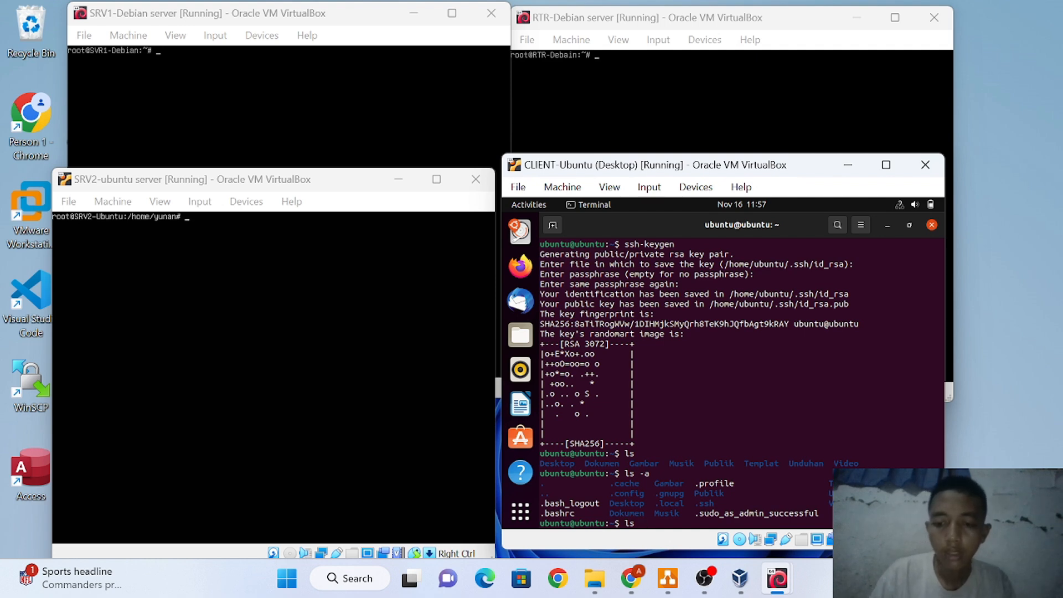
pyautogui.write('.ssh')
pyautogui.press('Return')
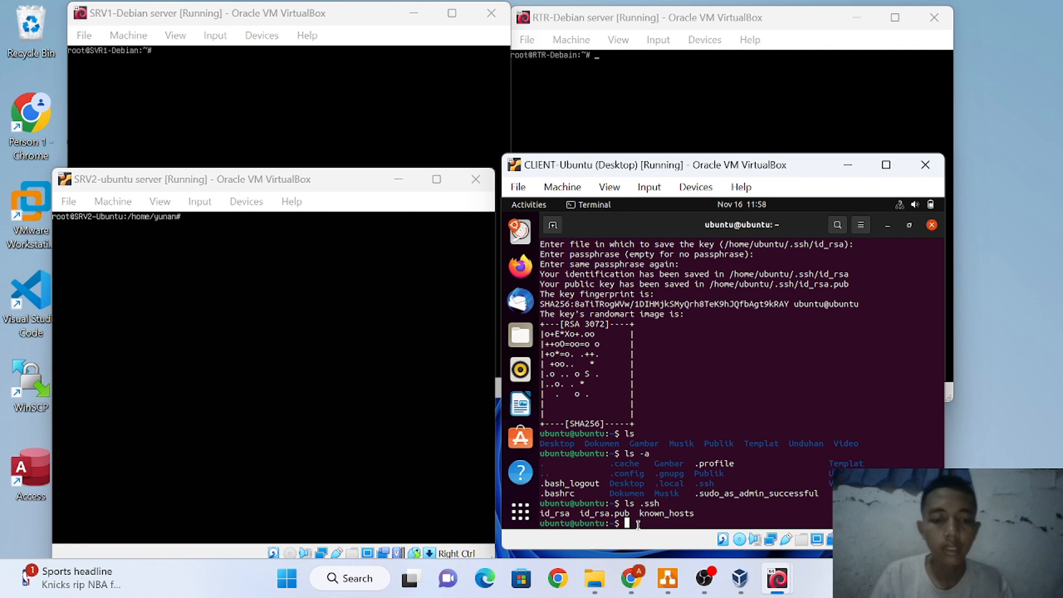
# Install the public key with ssh-copy-id -p 2212 to the server user at 10.10.10.2, giving its password
pyautogui.write('ssh -')
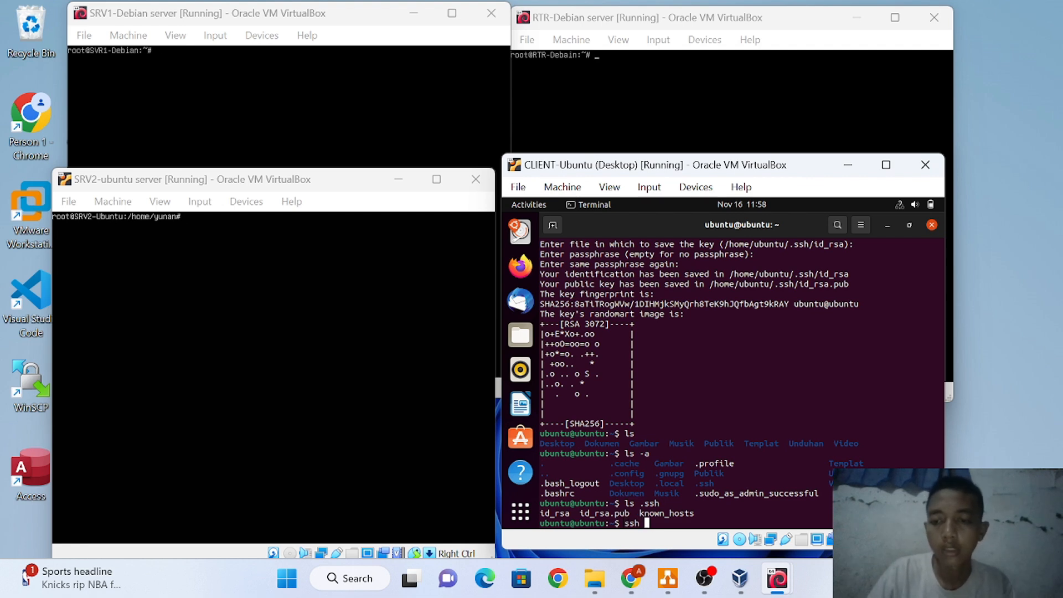
pyautogui.press('BackSpace')
pyautogui.press('BackSpace')
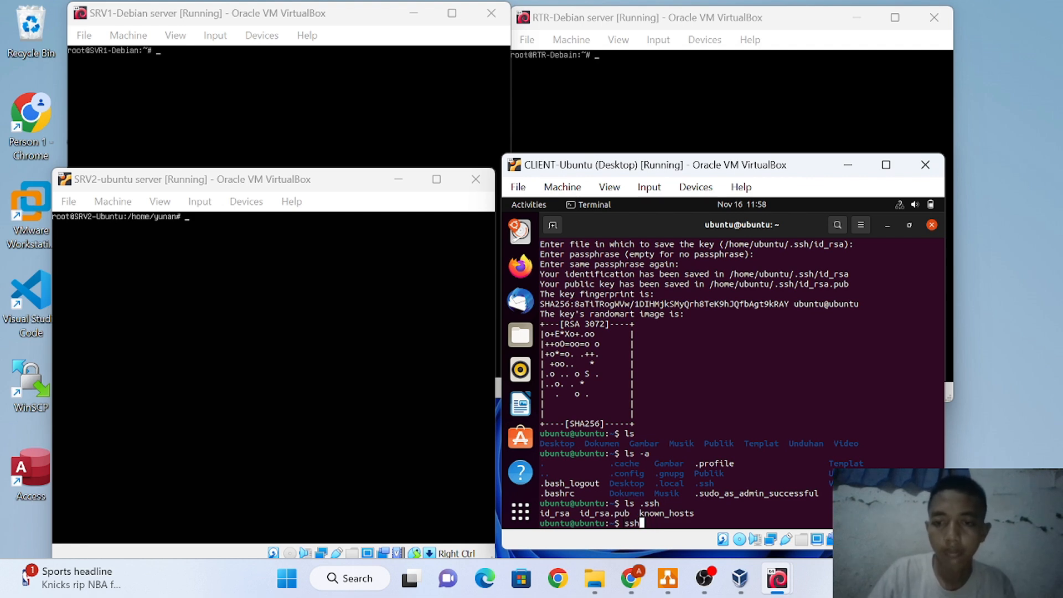
pyautogui.write('-copy')
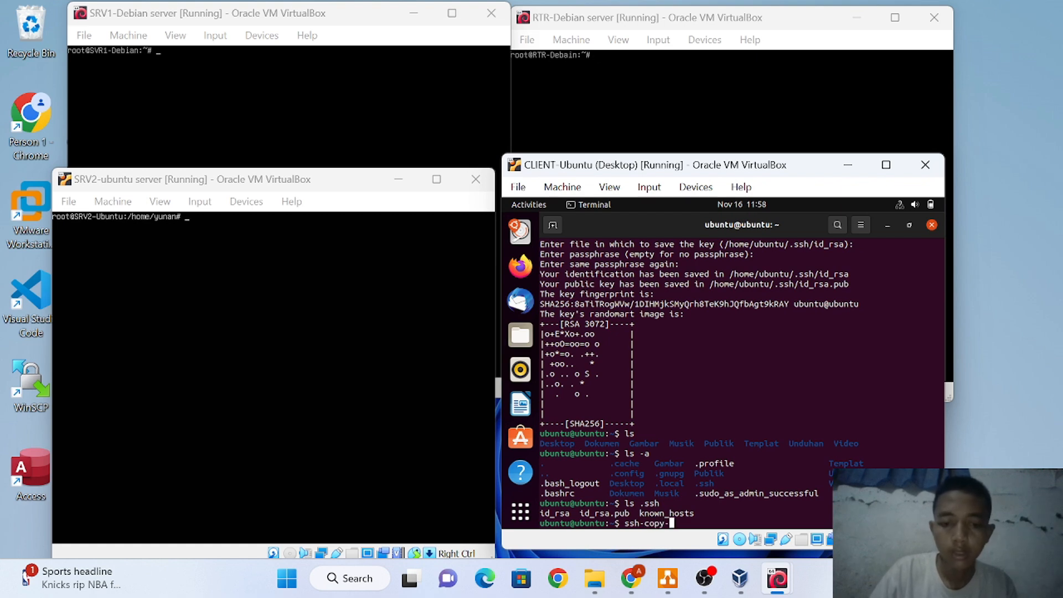
pyautogui.write('-id')
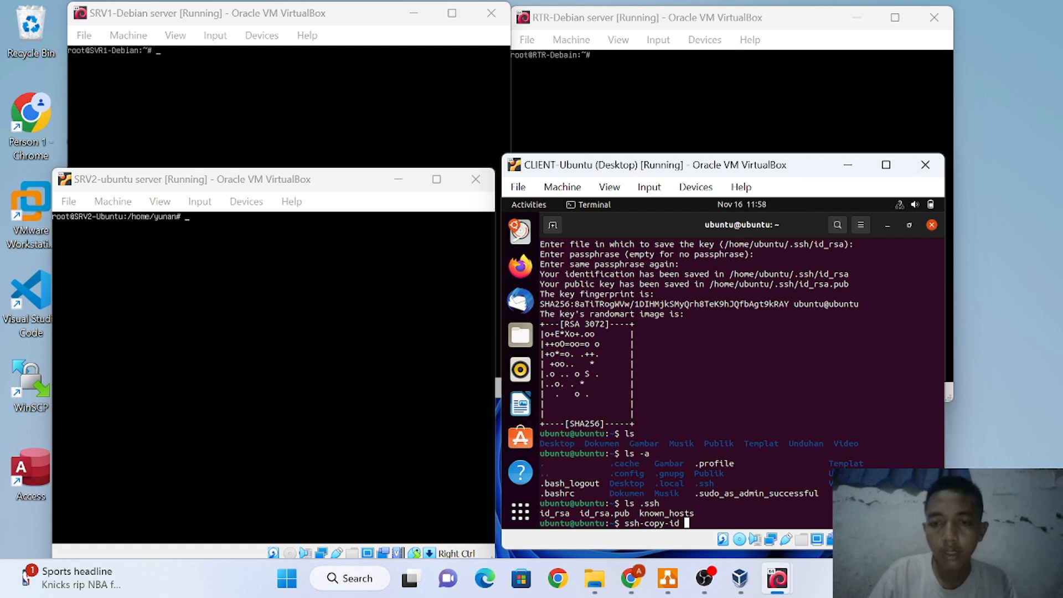
pyautogui.write(' -p')
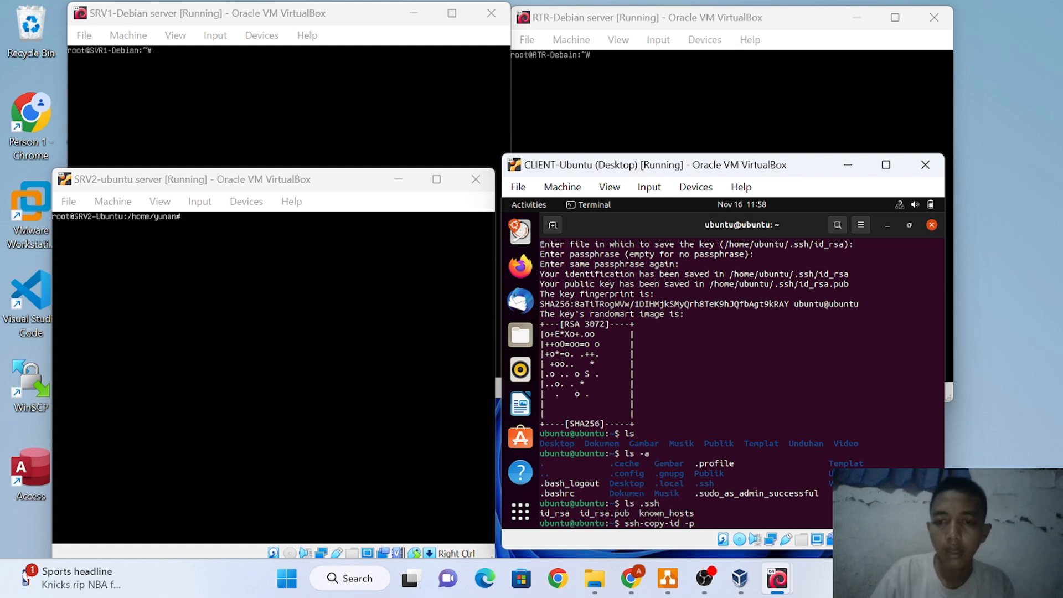
pyautogui.write(' 2')
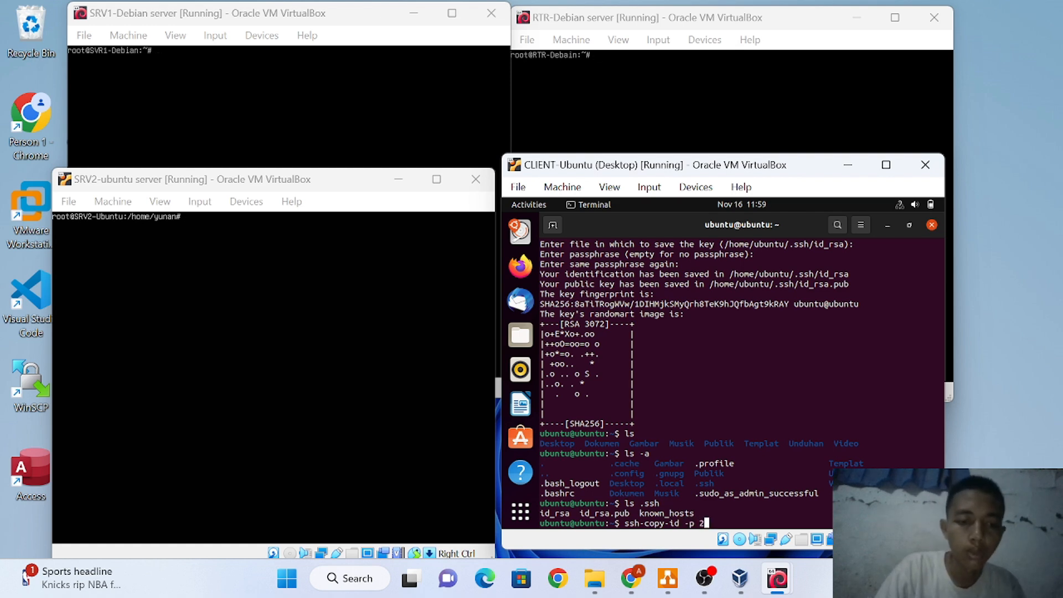
pyautogui.write('212')
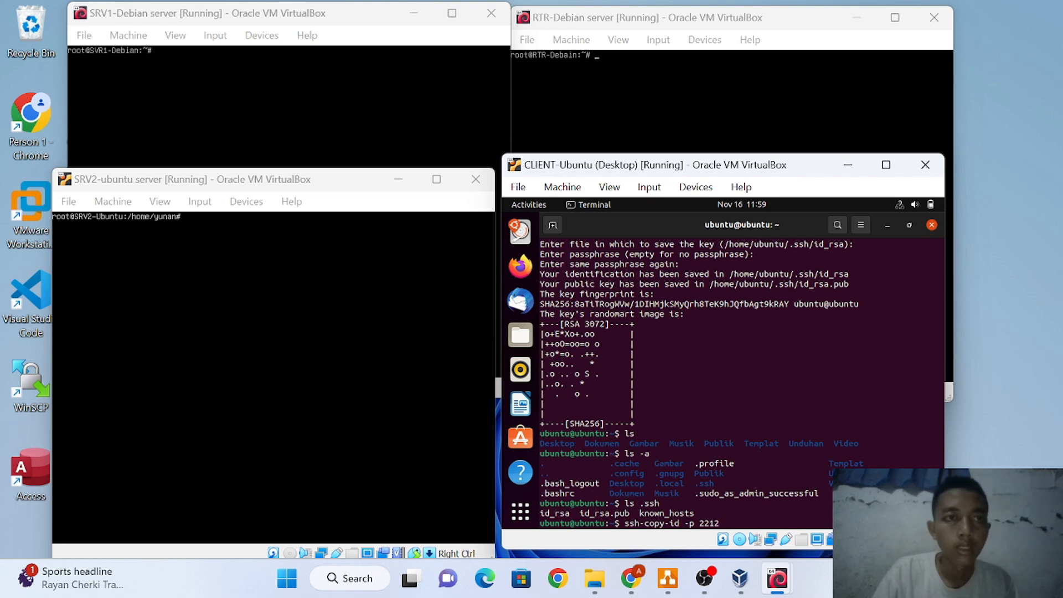
pyautogui.write('daa')
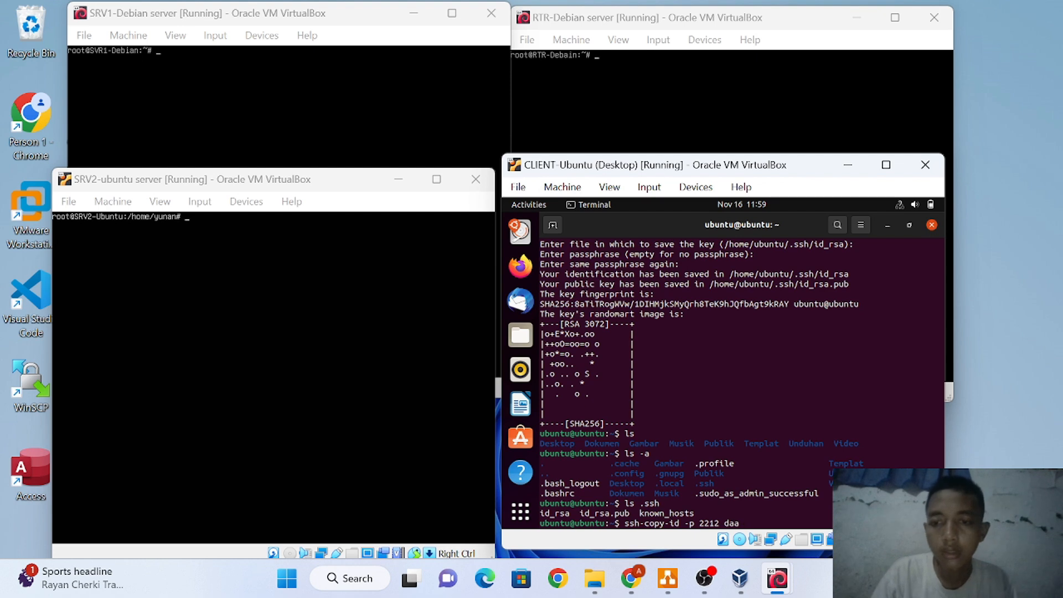
pyautogui.press('BackSpace')
pyautogui.write('ffa')
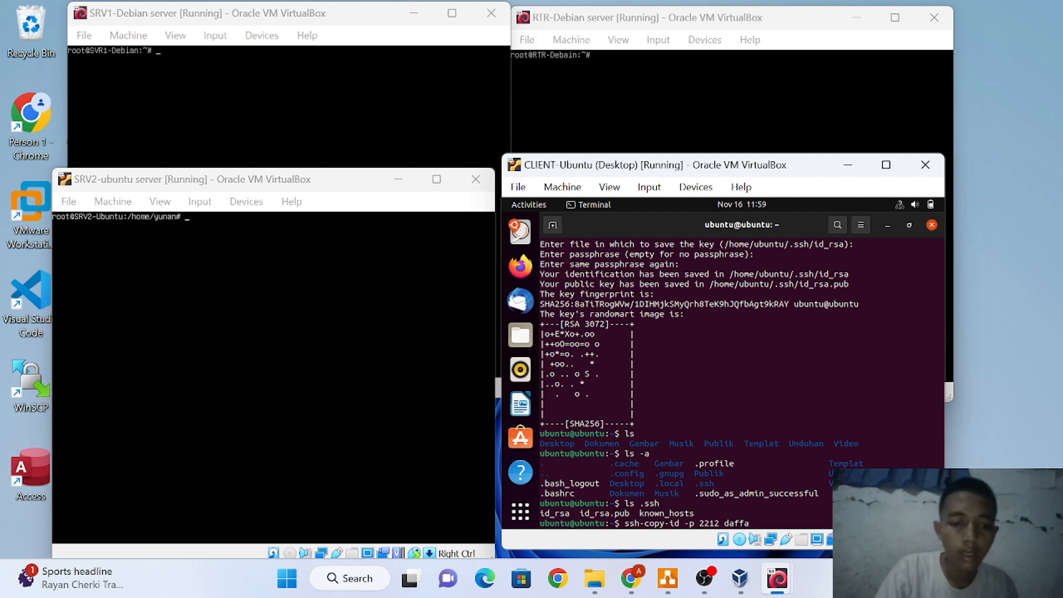
pyautogui.write('@')
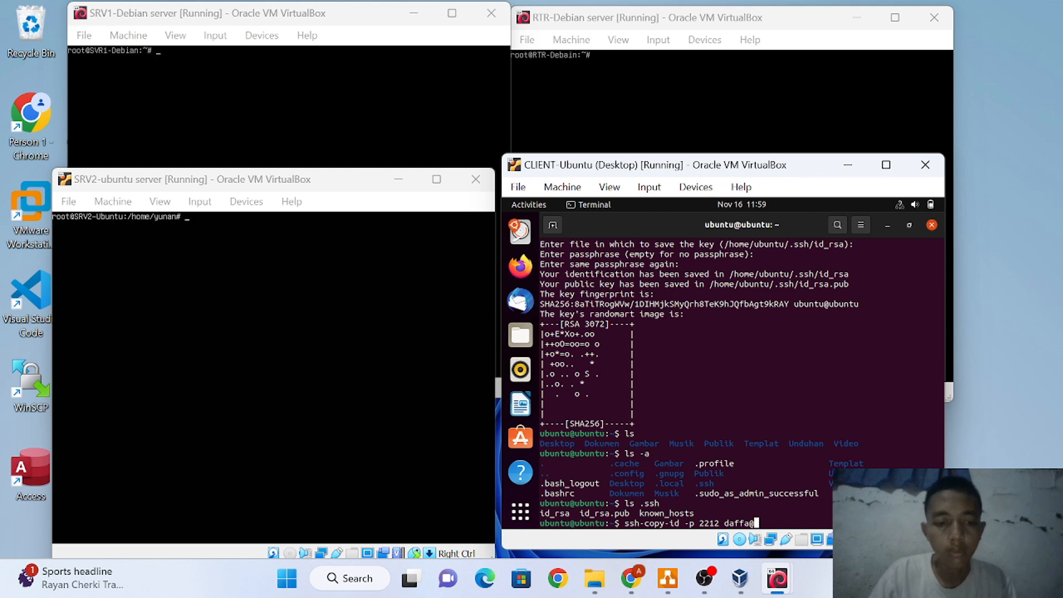
pyautogui.write('10')
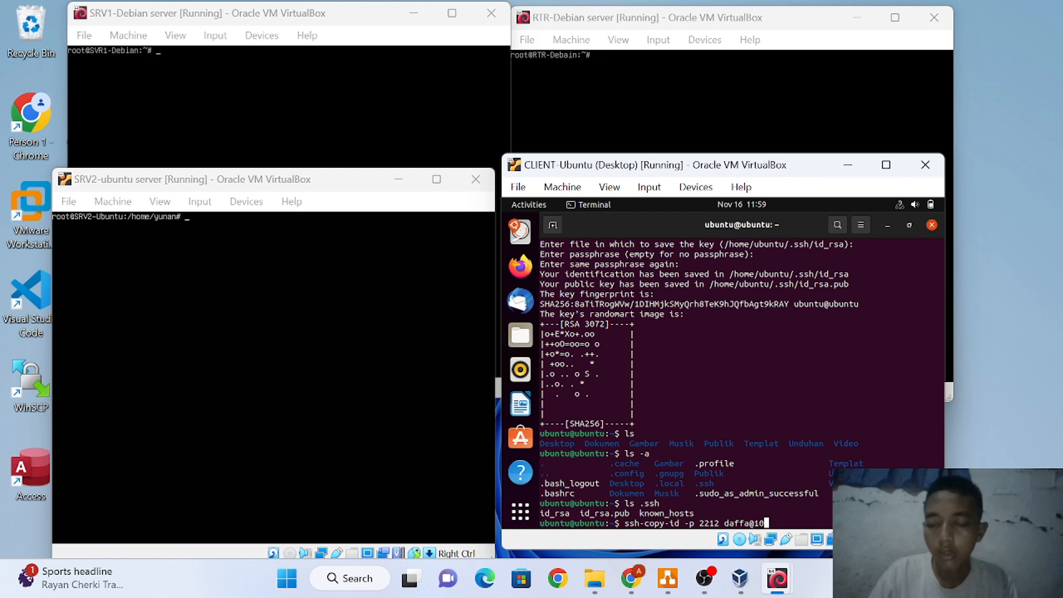
pyautogui.write('.10.10')
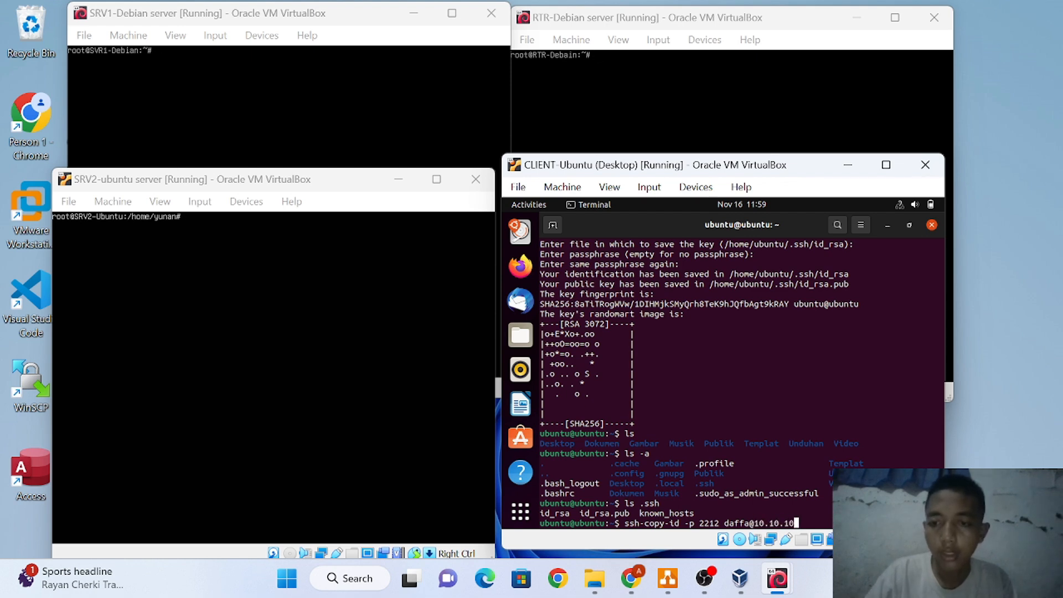
pyautogui.write('.2')
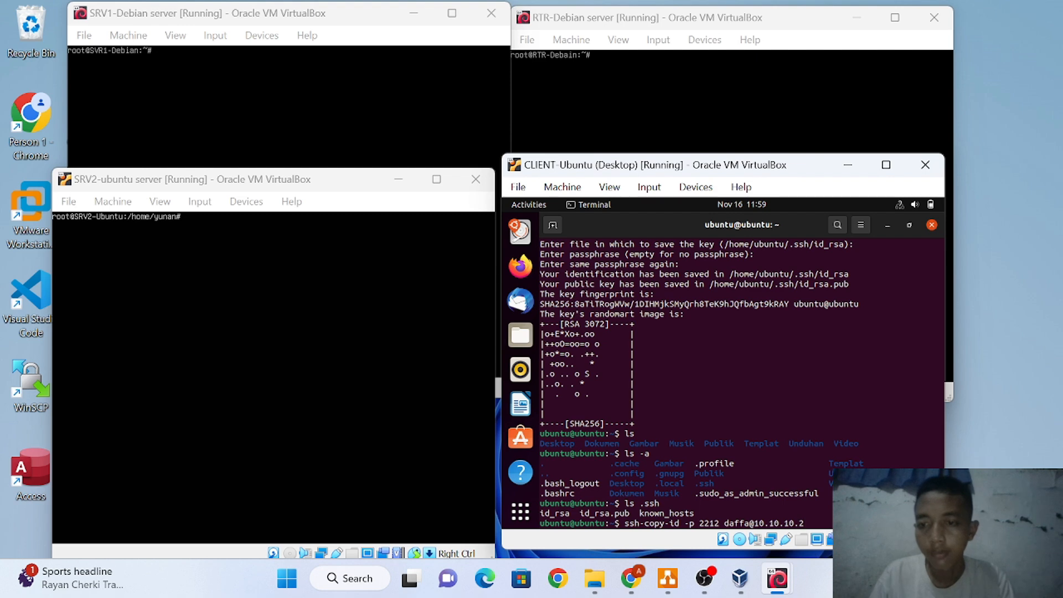
pyautogui.press('Return')
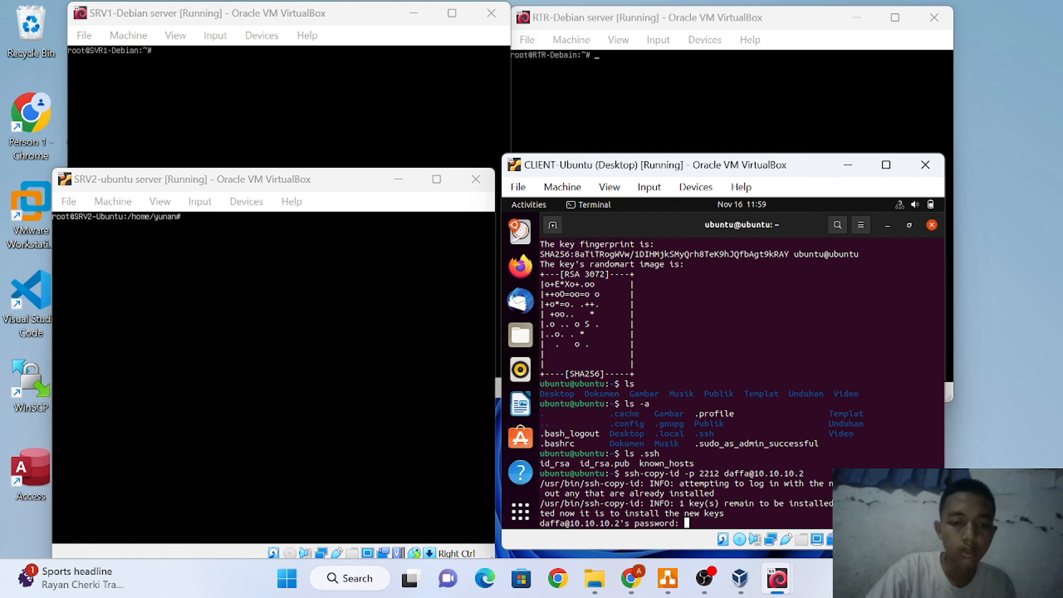
pyautogui.press('Return')
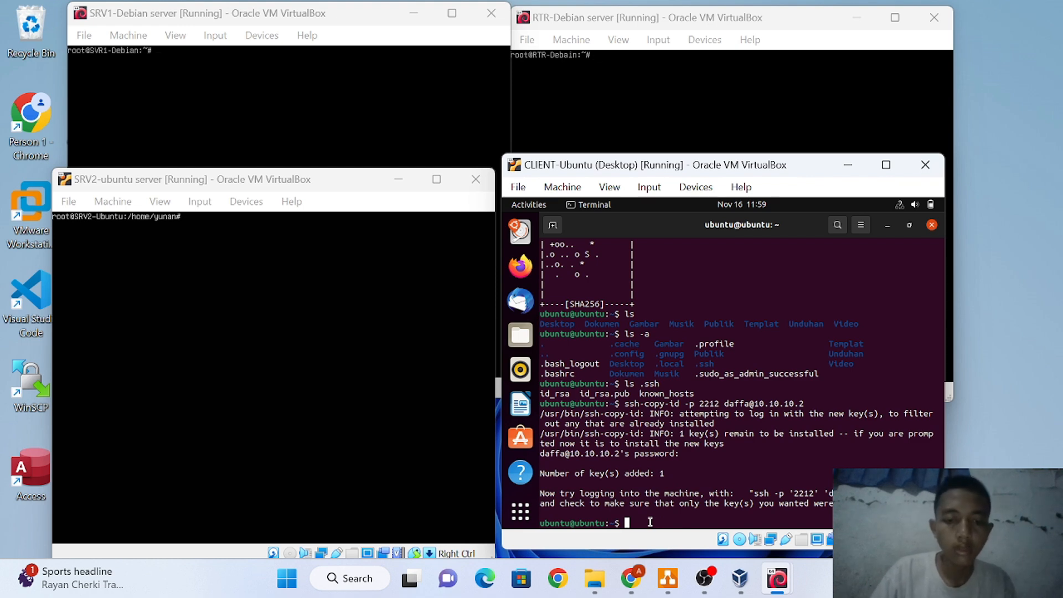
# Edit a recalled ssh command to target the server user at 10.10.10.2 -p 2212 and run it
pyautogui.write('ss')
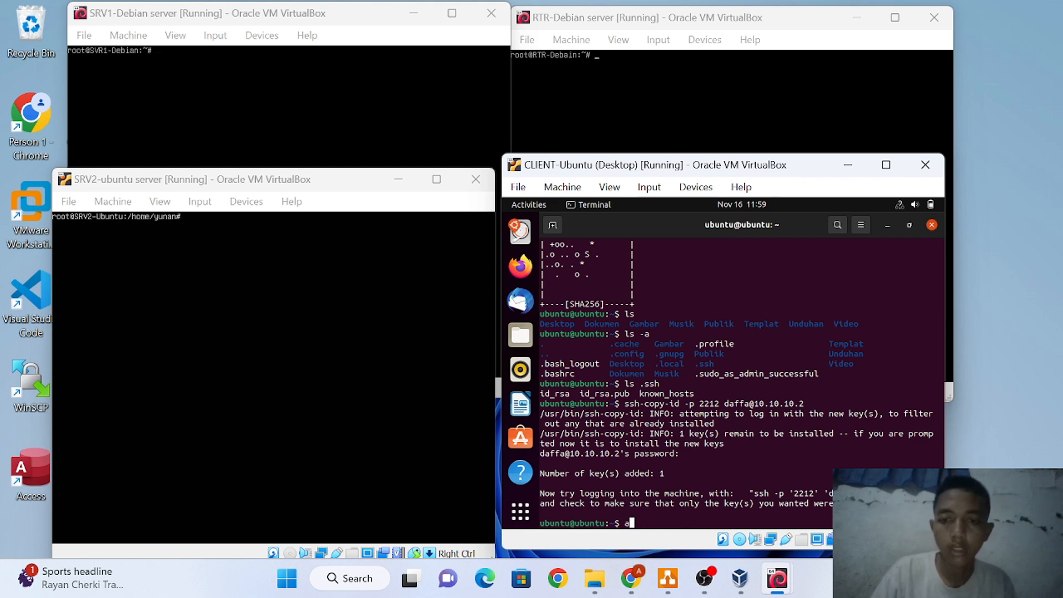
pyautogui.write('h')
pyautogui.press('BackSpace')
pyautogui.press('BackSpace')
pyautogui.press('BackSpace')
pyautogui.press('BackSpace')
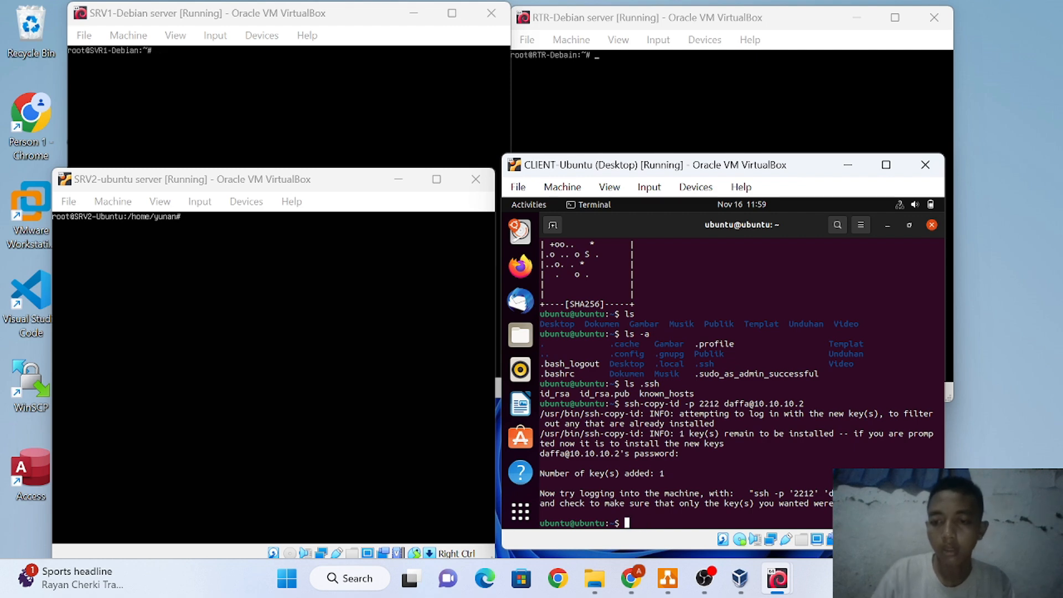
pyautogui.press('Up')
pyautogui.press('Up')
pyautogui.press('BackSpace')
pyautogui.press('BackSpace')
pyautogui.press('BackSpace')
pyautogui.press('BackSpace')
pyautogui.press('BackSpace')
pyautogui.press('BackSpace')
pyautogui.press('BackSpace')
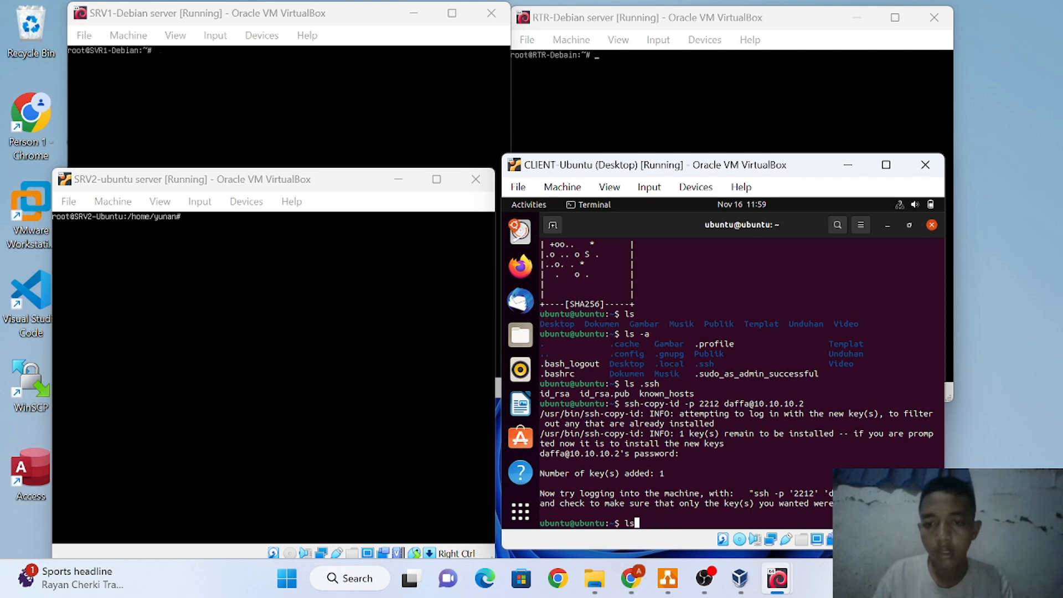
pyautogui.write('ssh-kaygen')
pyautogui.press('Up')
pyautogui.press('Up')
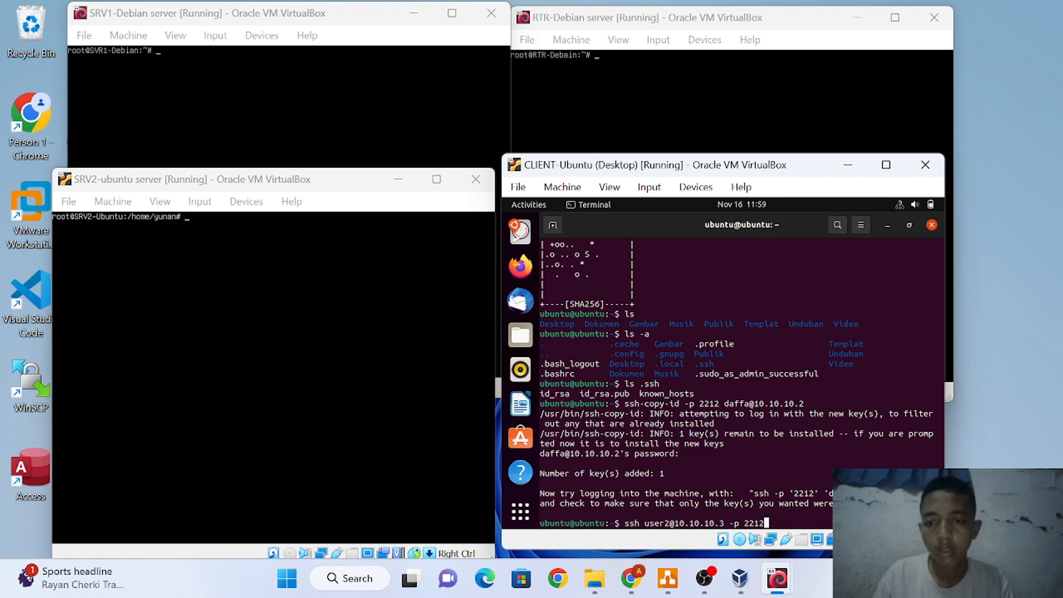
pyautogui.press('Up')
pyautogui.press('Left')
pyautogui.press('Left')
pyautogui.press('Left')
pyautogui.press('Left')
pyautogui.press('Left')
pyautogui.press('Left')
pyautogui.press('Left')
pyautogui.press('Left')
pyautogui.press('Left')
pyautogui.press('Left')
pyautogui.press('Left')
pyautogui.press('Left')
pyautogui.press('Left')
pyautogui.press('Left')
pyautogui.press('Left')
pyautogui.press('Left')
pyautogui.press('Left')
pyautogui.press('Left')
pyautogui.press('Left')
pyautogui.press('BackSpace')
pyautogui.press('BackSpace')
pyautogui.press('BackSpace')
pyautogui.press('BackSpace')
pyautogui.press('BackSpace')
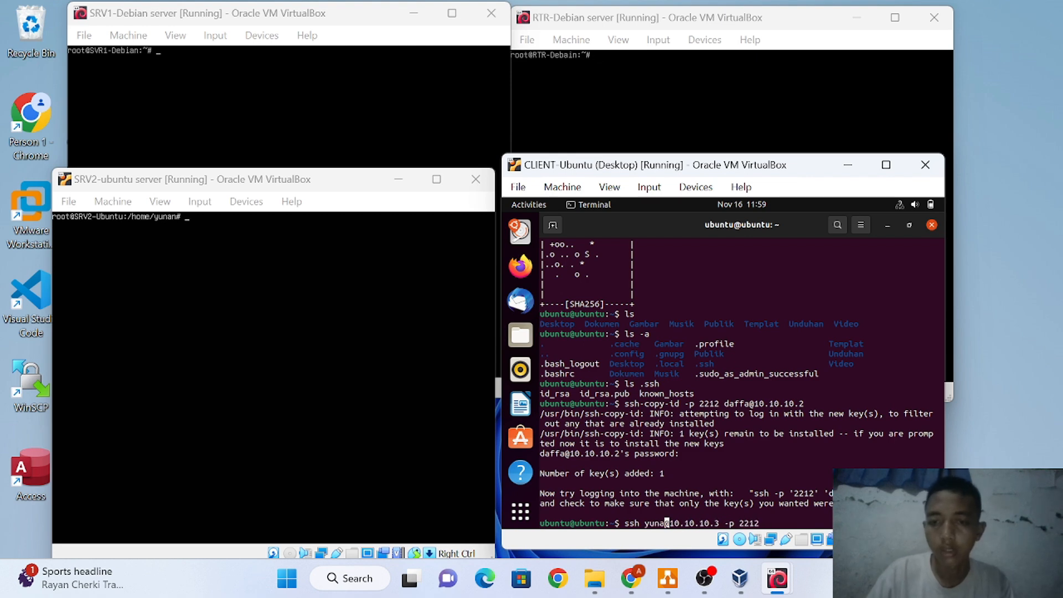
pyautogui.write('daffa')
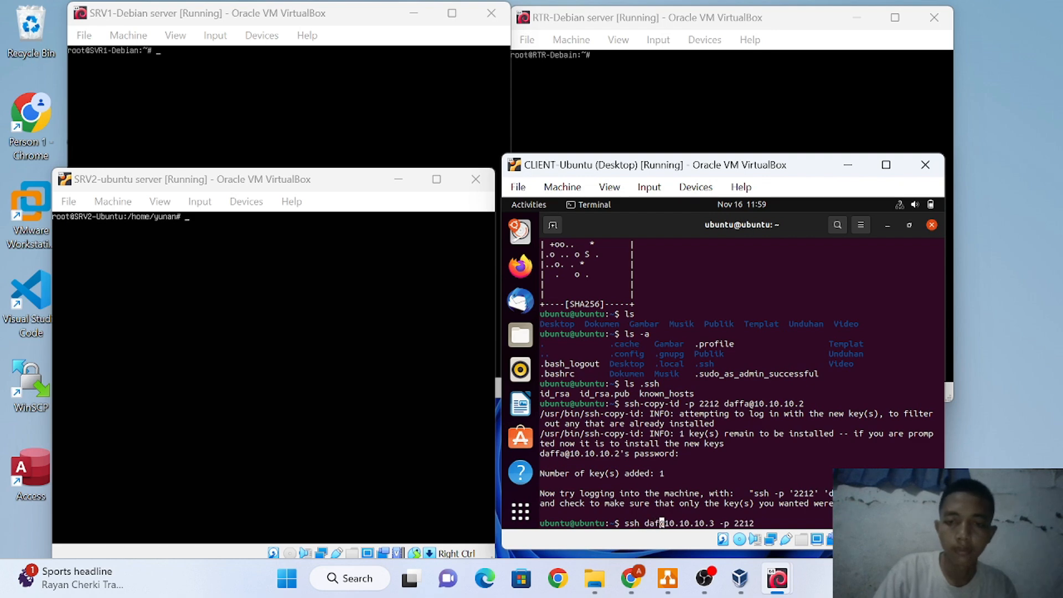
pyautogui.press('Right')
pyautogui.press('Right')
pyautogui.press('Right')
pyautogui.press('Right')
pyautogui.press('Right')
pyautogui.press('Right')
pyautogui.press('Right')
pyautogui.press('Right')
pyautogui.press('Right')
pyautogui.press('Right')
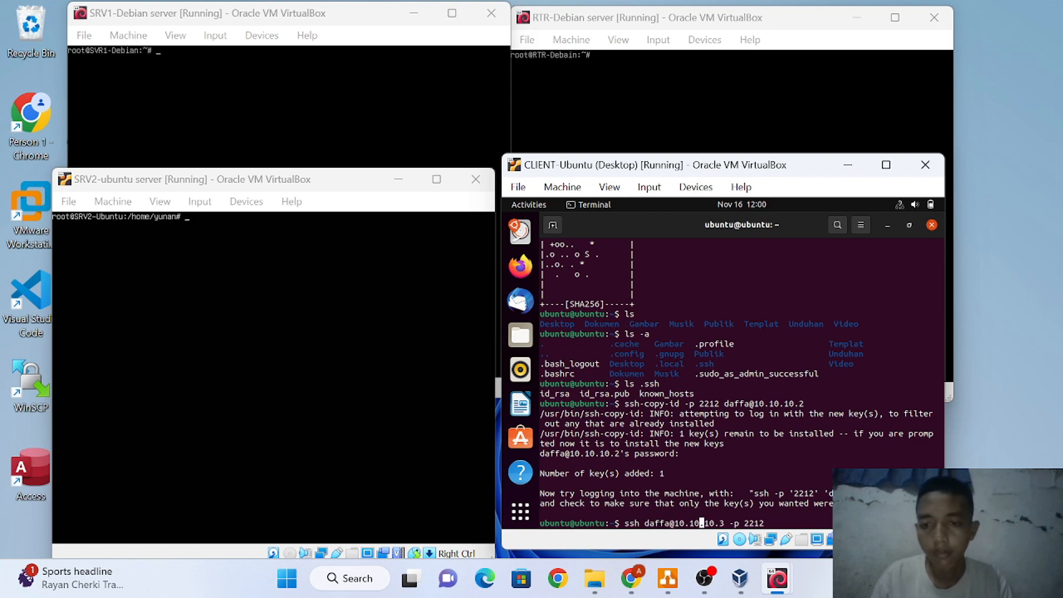
pyautogui.press('BackSpace')
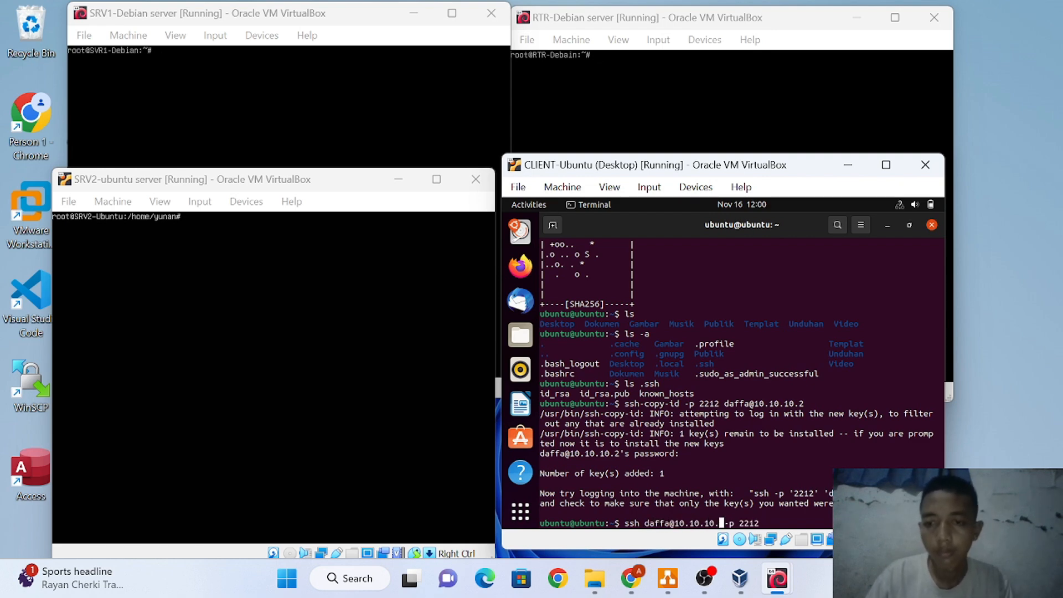
pyautogui.write('2')
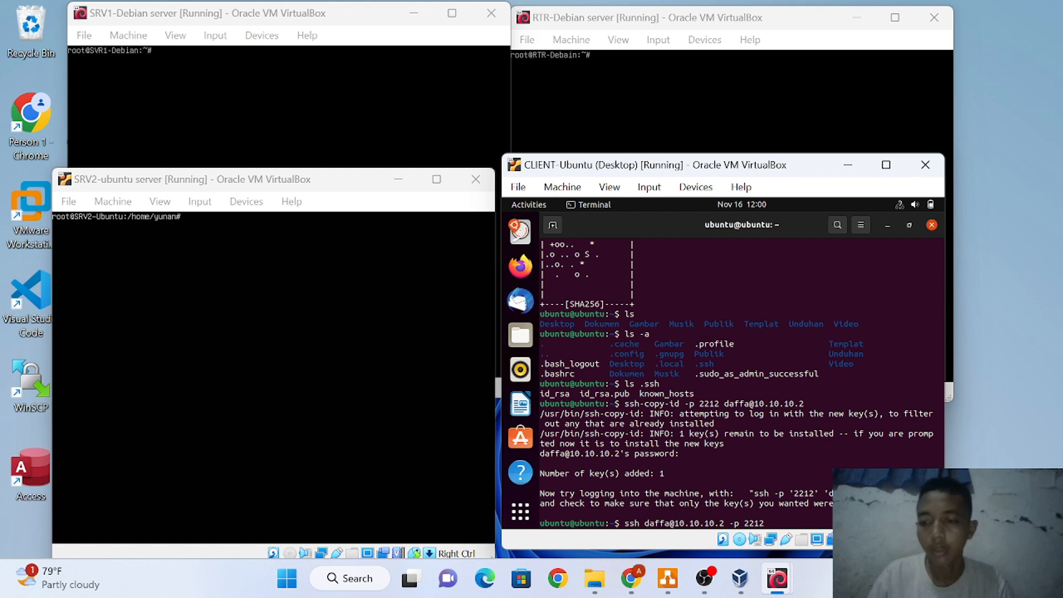
pyautogui.press('Return')
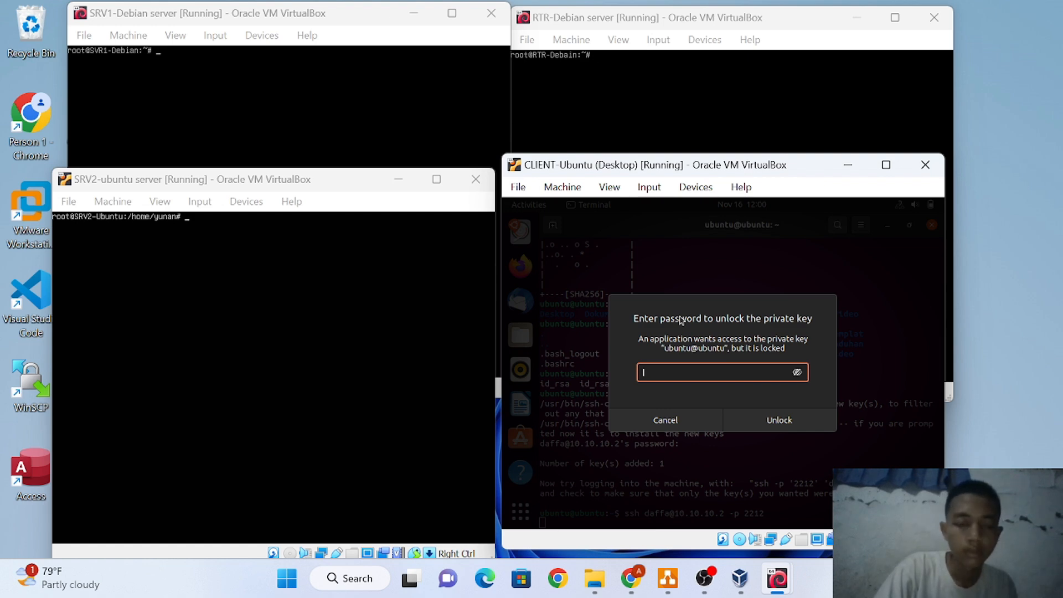
# Enter the key passphrase and unlock the private key to complete the login
pyautogui.write('123')
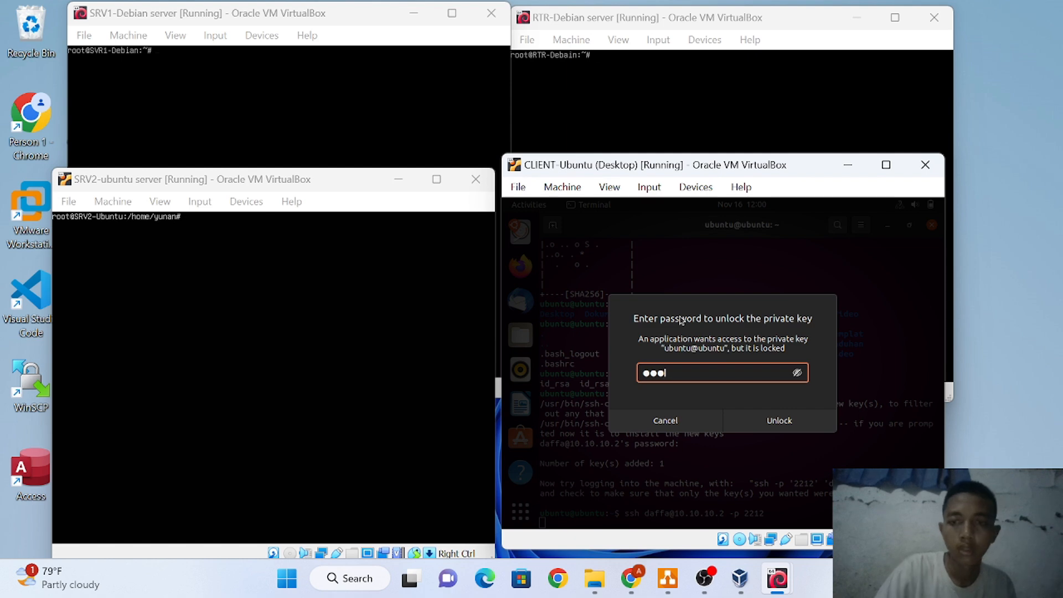
pyautogui.click(767, 420)
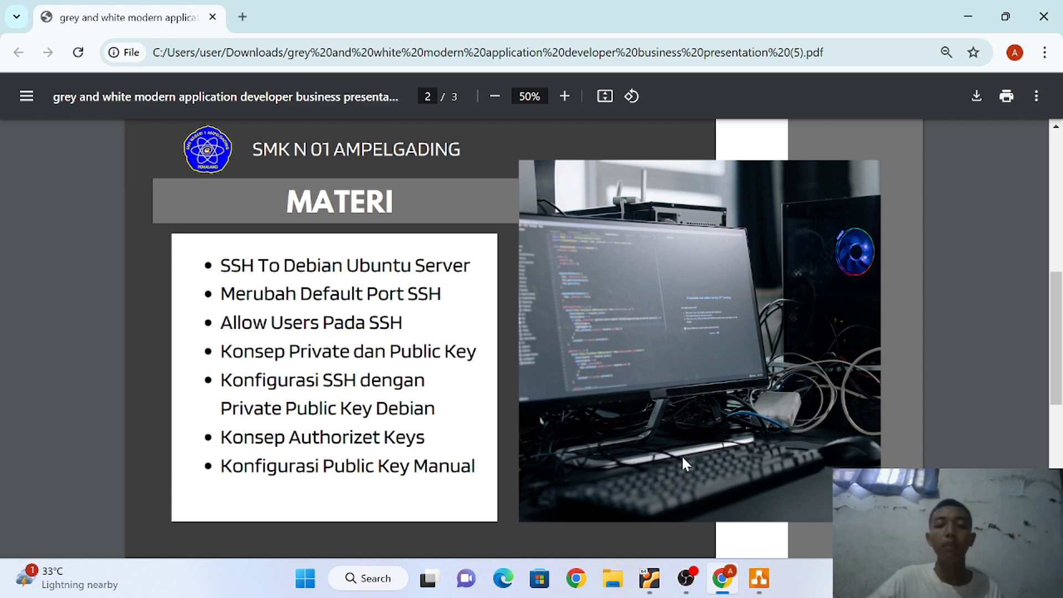
# Return from the Chrome slides to the VirtualBox machine windows
pyautogui.click(760, 580)
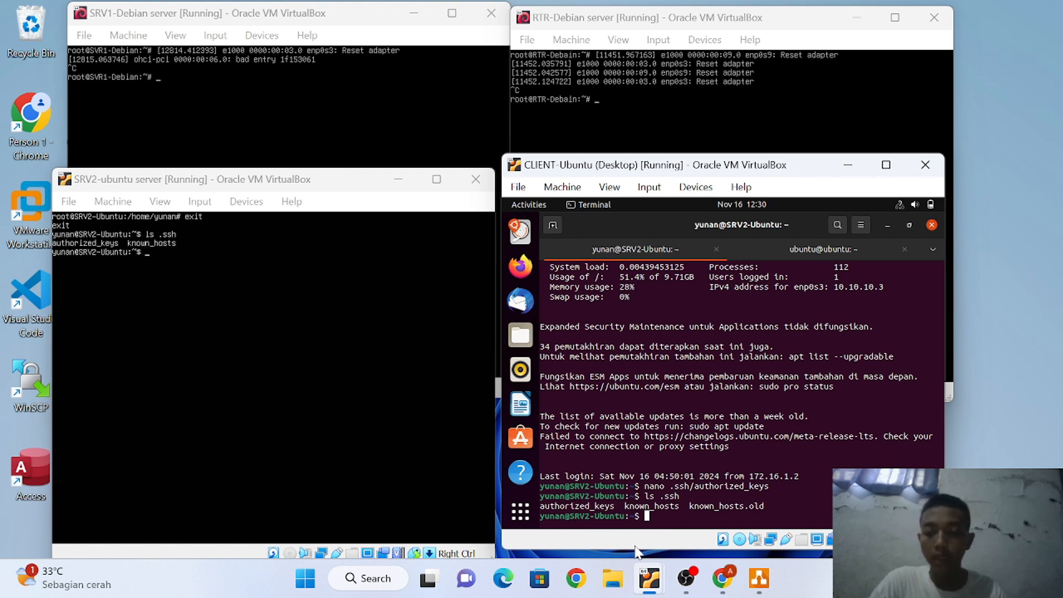
# List SRV2's .ssh folder and print .ssh/authorized_keys, which turns out to be empty
pyautogui.press('Up')
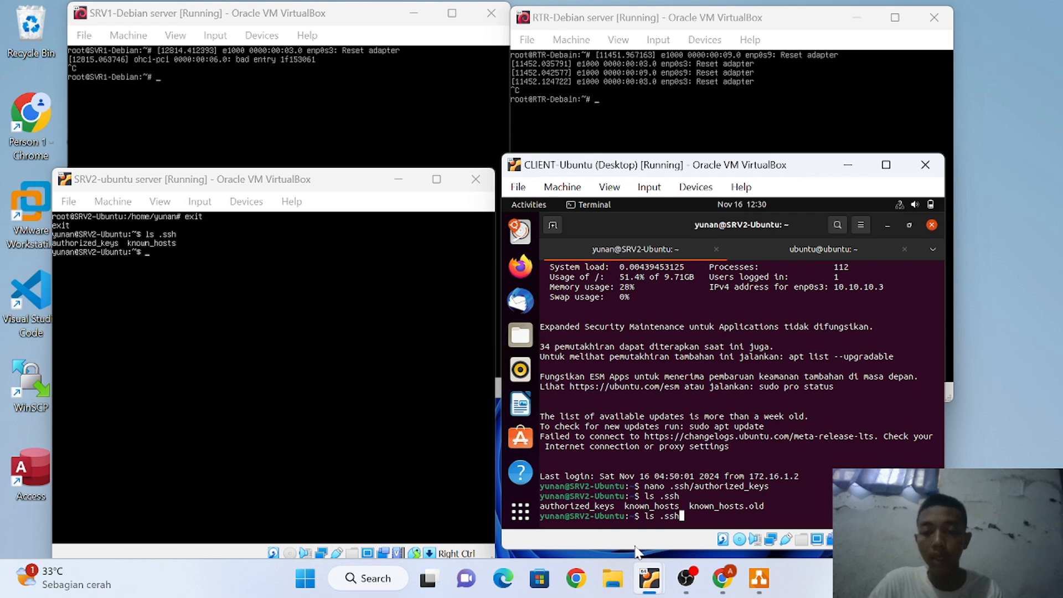
pyautogui.press('Return')
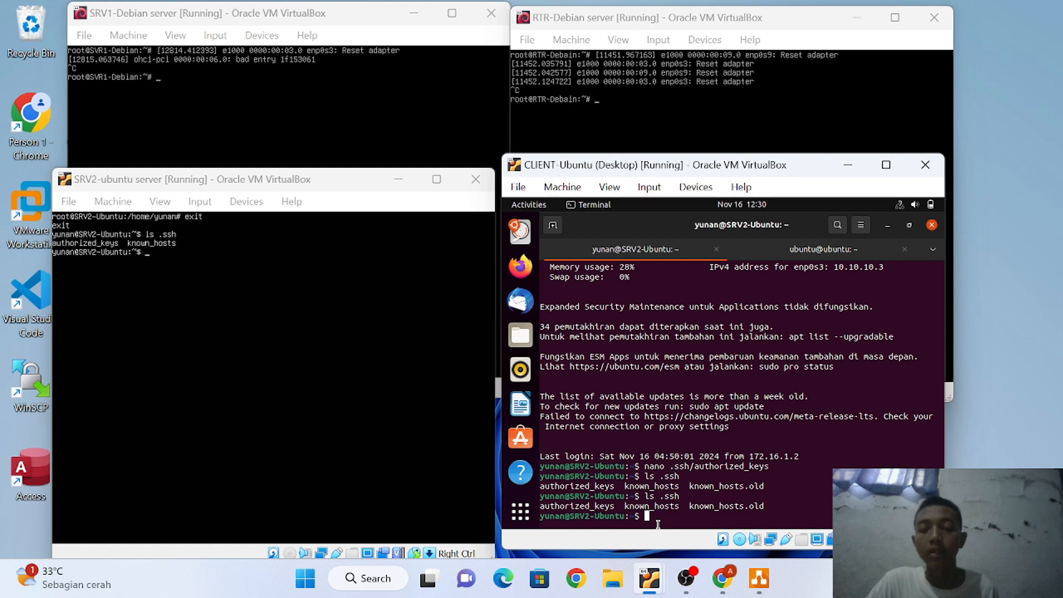
pyautogui.write('cat')
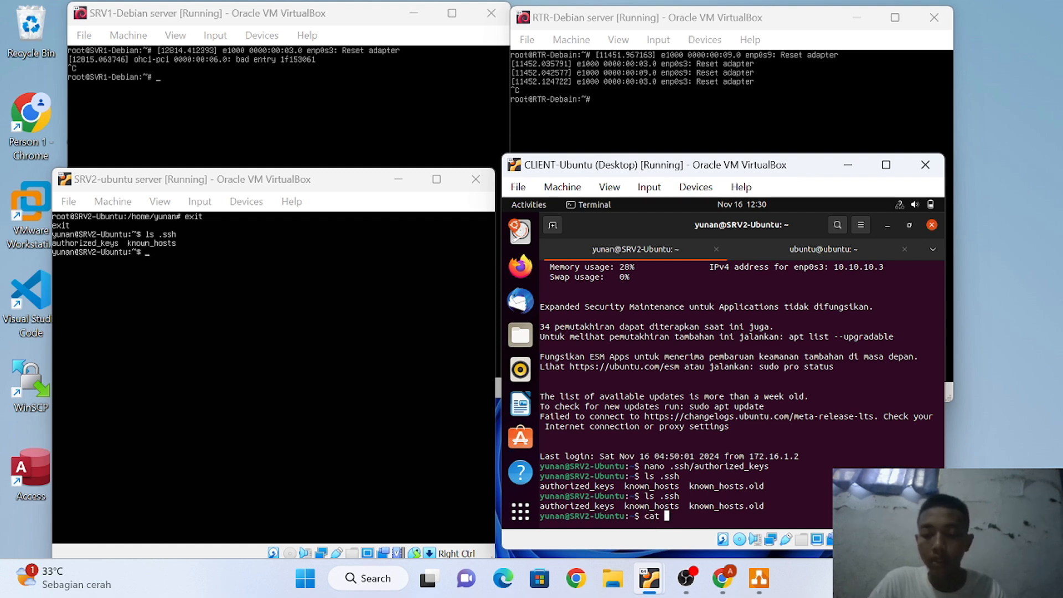
pyautogui.write(' .ssh/')
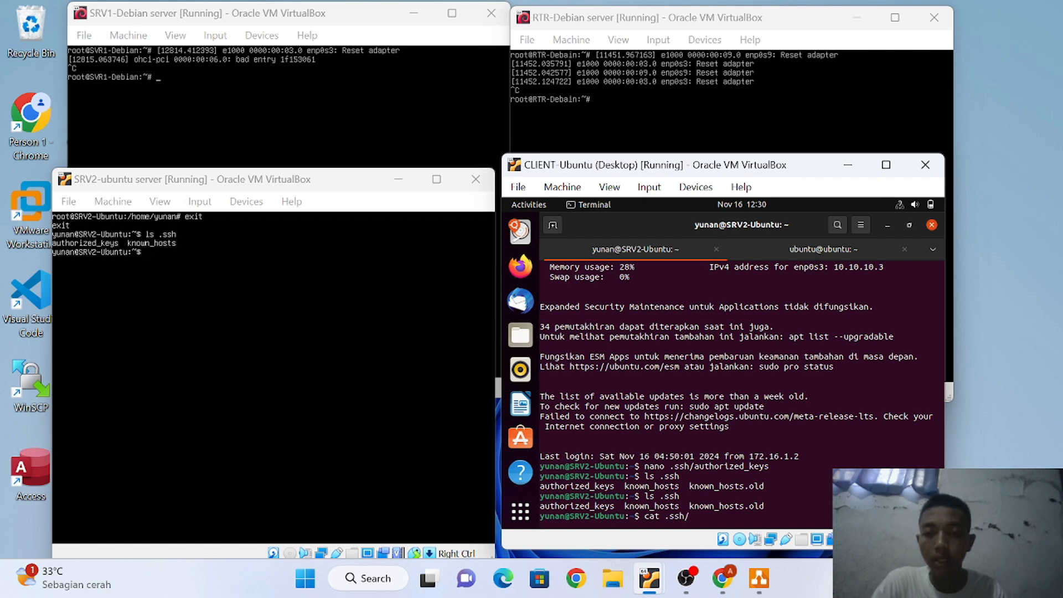
pyautogui.write('au')
pyautogui.press('Tab')
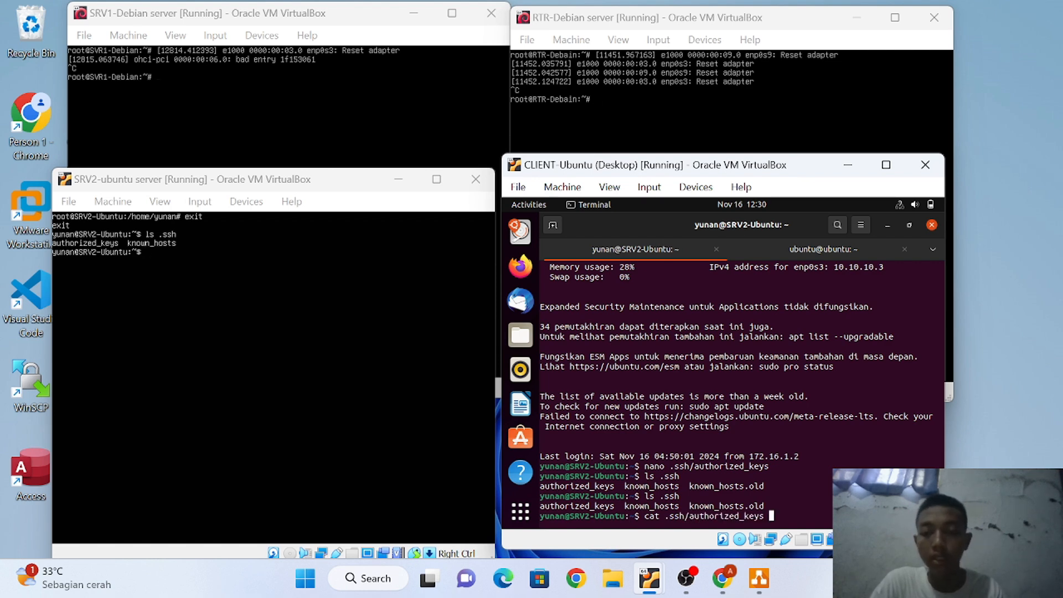
pyautogui.press('Return')
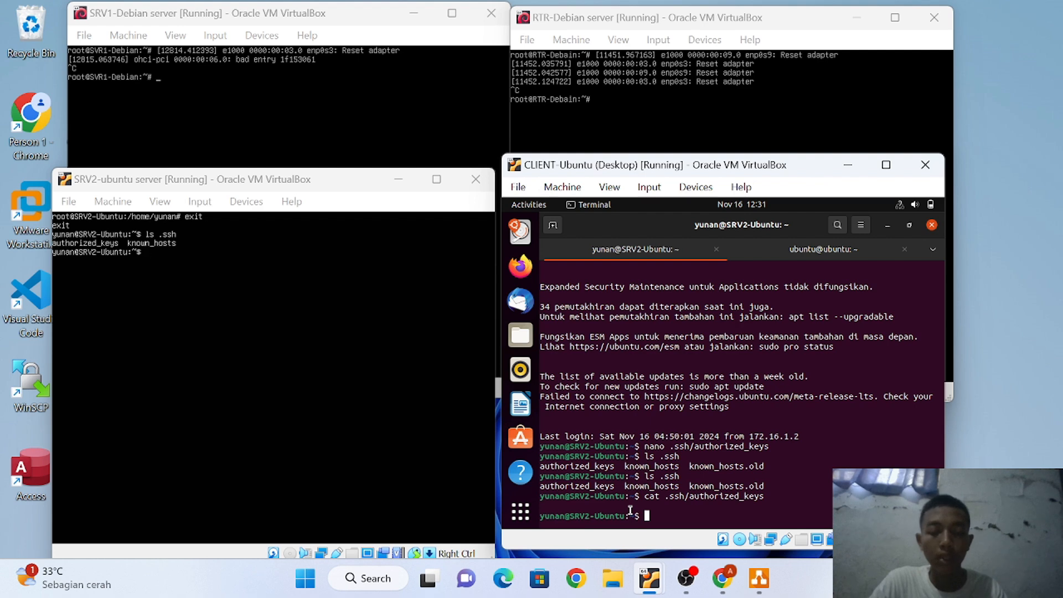
# SSH into SVR1-Debian at 10.10.10.2 on port 2212 with the user's account and password
pyautogui.press('Up')
pyautogui.press('Up')
pyautogui.press('Up')
pyautogui.press('Up')
pyautogui.press('Up')
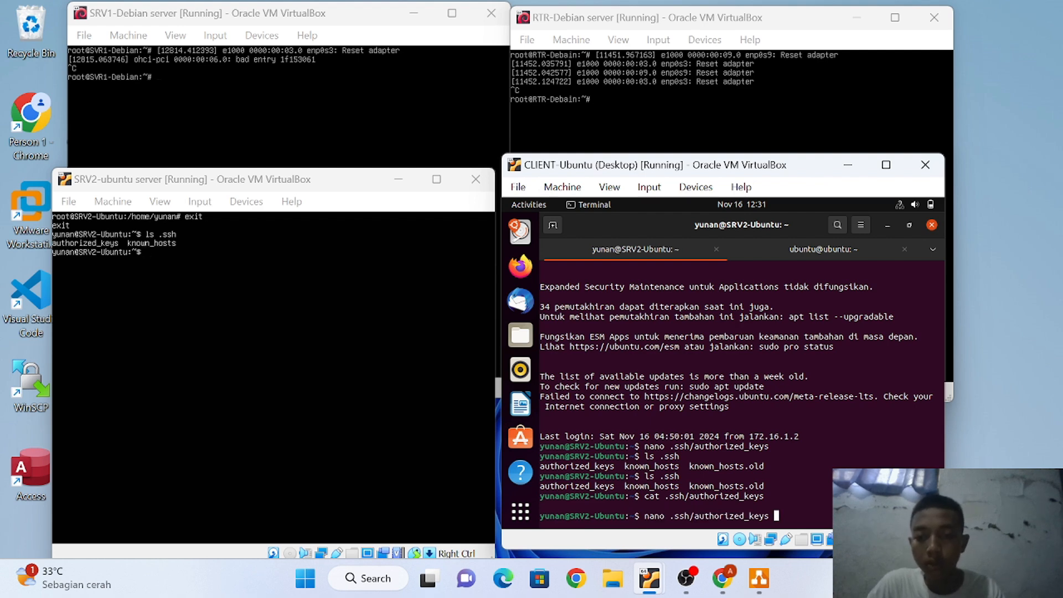
pyautogui.press('Up')
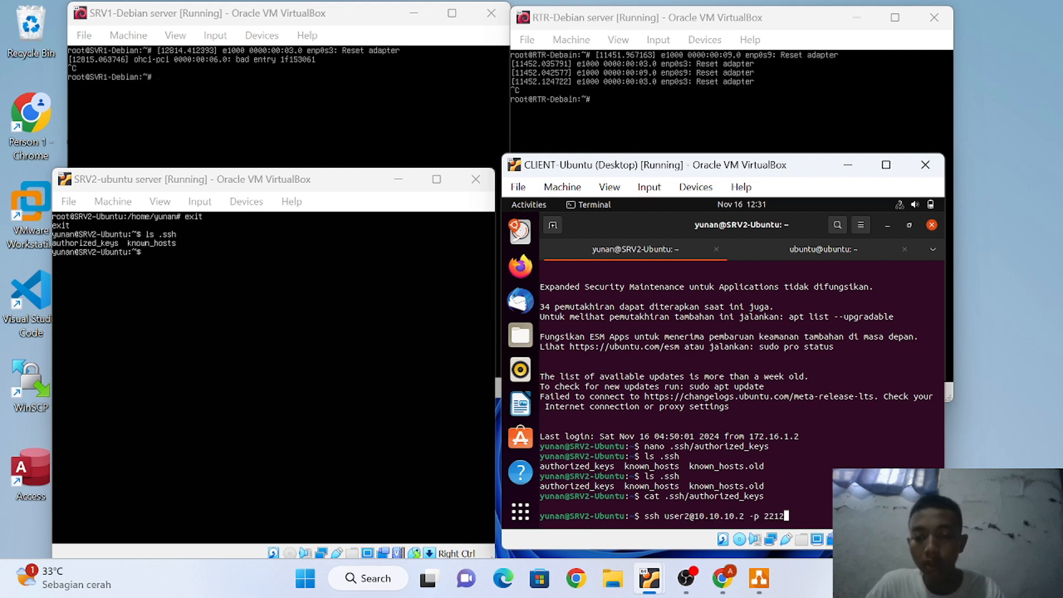
pyautogui.press('Left')
pyautogui.press('Left')
pyautogui.press('Left')
pyautogui.press('Left')
pyautogui.press('Left')
pyautogui.press('Left')
pyautogui.press('Left')
pyautogui.press('Left')
pyautogui.press('Left')
pyautogui.press('Left')
pyautogui.press('Left')
pyautogui.press('Left')
pyautogui.press('Left')
pyautogui.press('Left')
pyautogui.press('Left')
pyautogui.press('Left')
pyautogui.press('Left')
pyautogui.press('Left')
pyautogui.press('Left')
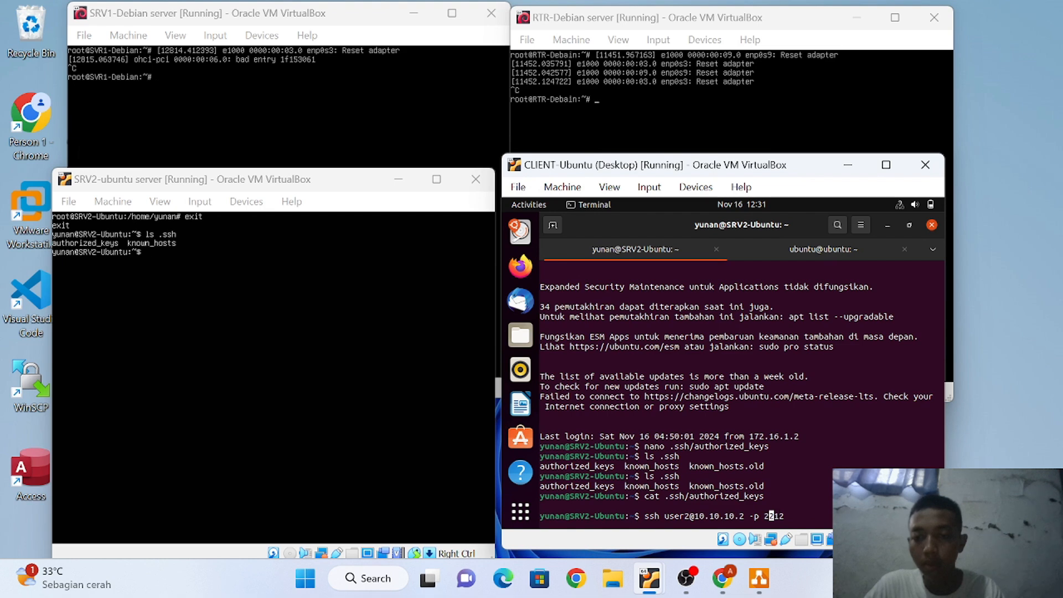
pyautogui.press('BackSpace')
pyautogui.press('BackSpace')
pyautogui.press('BackSpace')
pyautogui.press('BackSpace')
pyautogui.press('BackSpace')
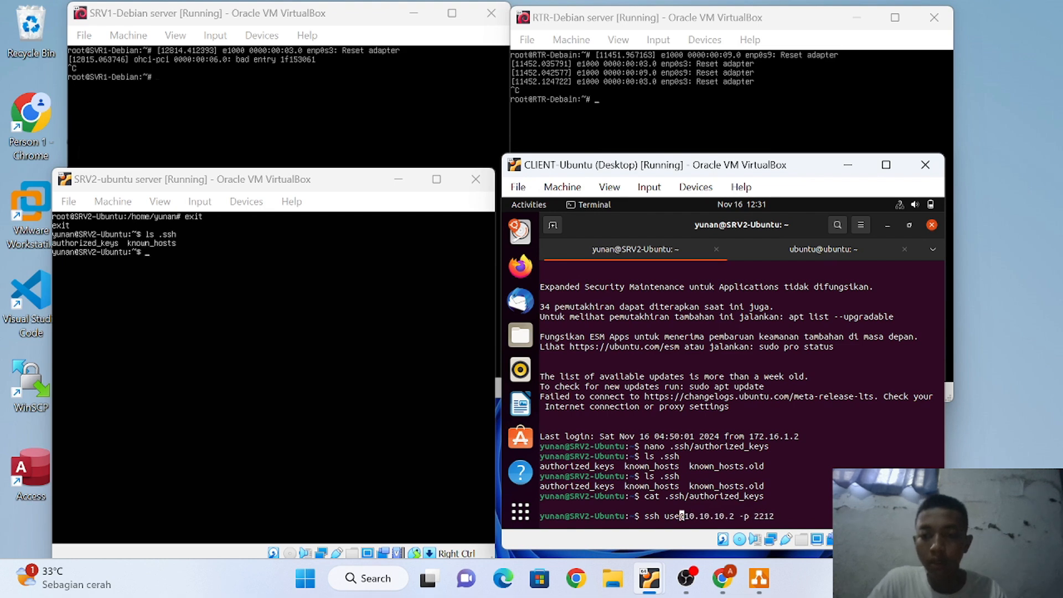
pyautogui.write('daffa')
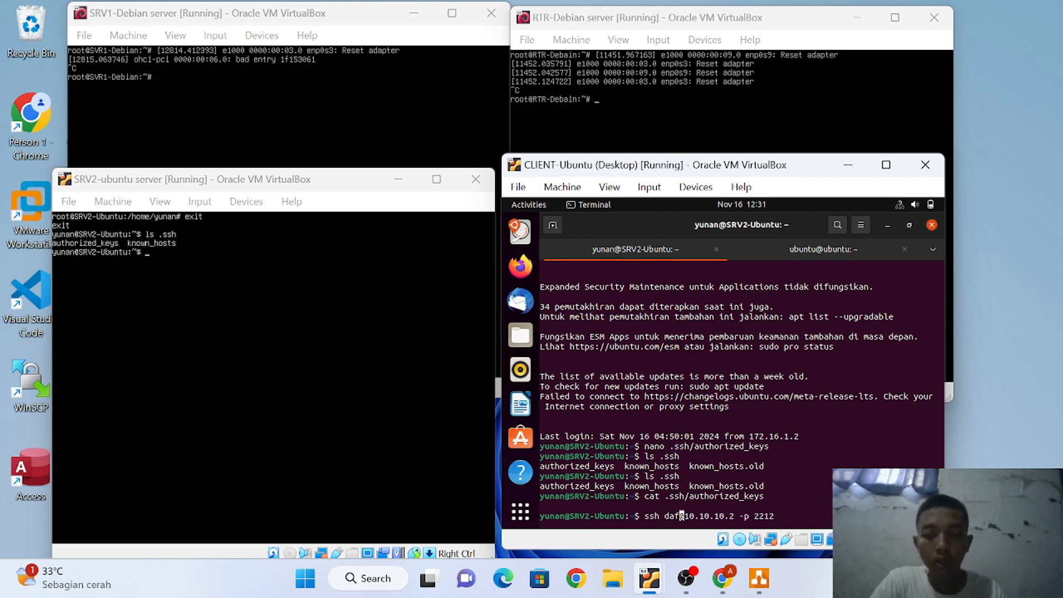
pyautogui.press('Return')
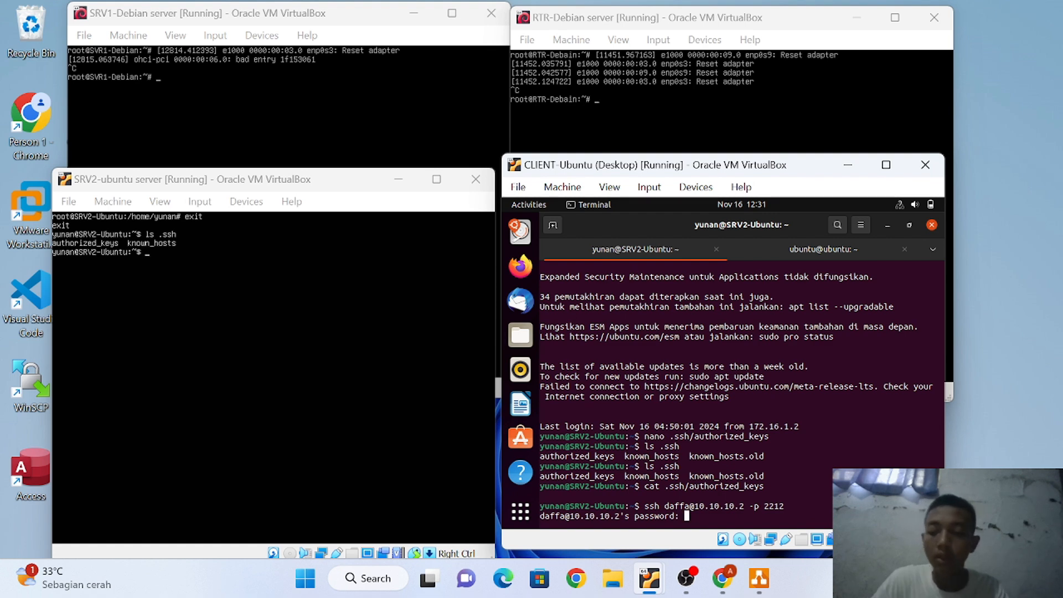
pyautogui.press('Return')
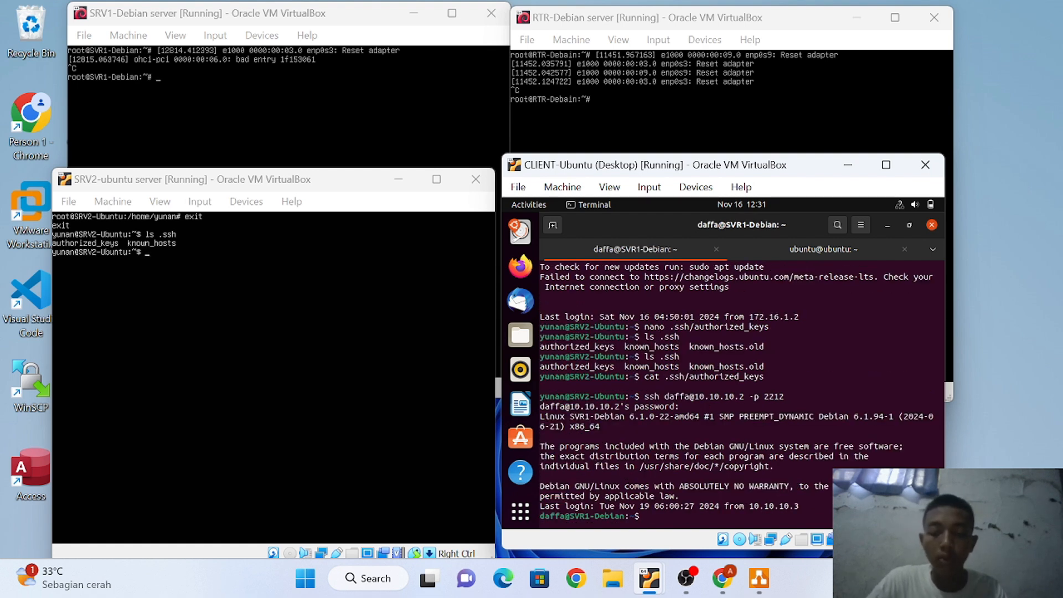
# List the server's .ssh folder and open .ssh/authorized_keys in nano
pyautogui.write('ls .ssh')
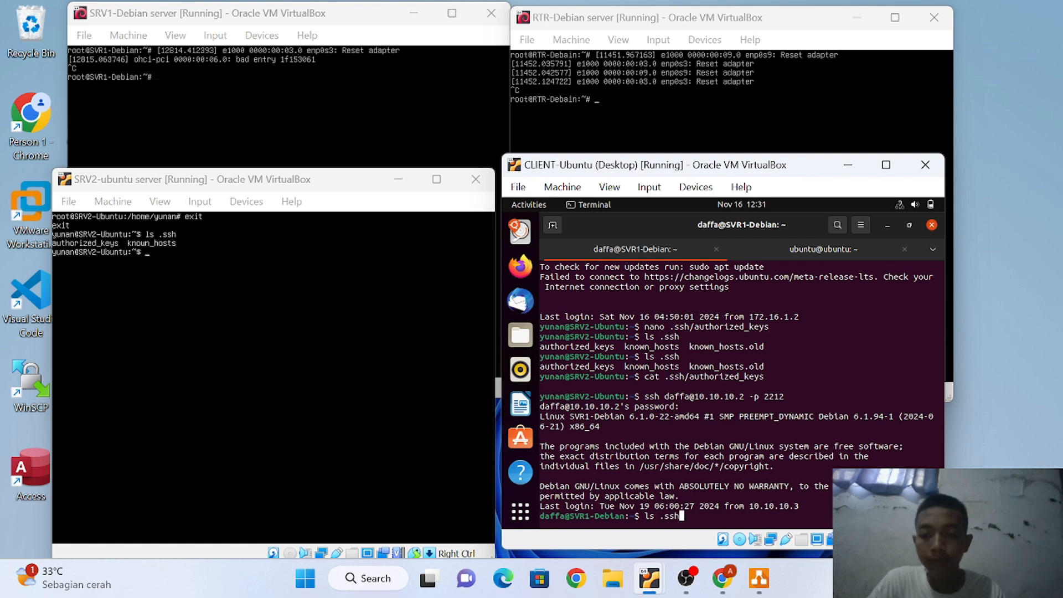
pyautogui.press('Return')
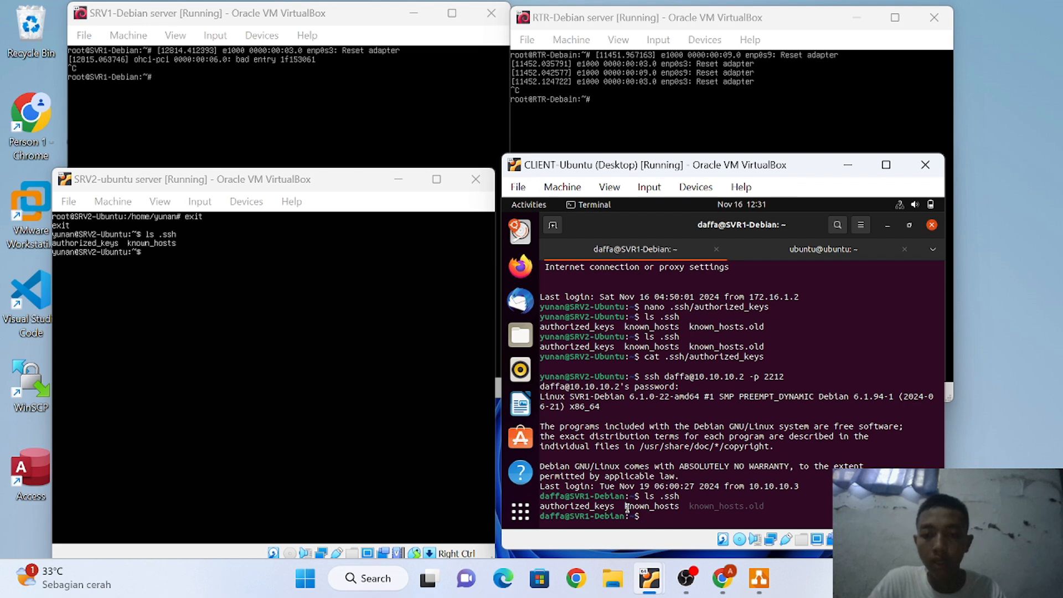
pyautogui.press('Up')
pyautogui.press('BackSpace')
pyautogui.press('BackSpace')
pyautogui.press('BackSpace')
pyautogui.press('BackSpace')
pyautogui.press('BackSpace')
pyautogui.press('BackSpace')
pyautogui.press('BackSpace')
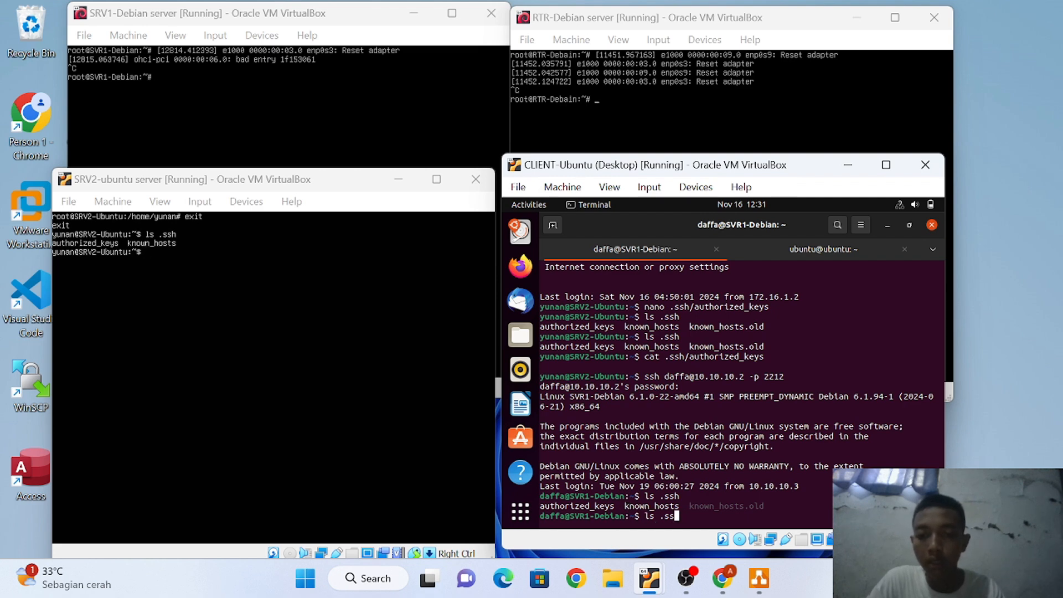
pyautogui.write('nan')
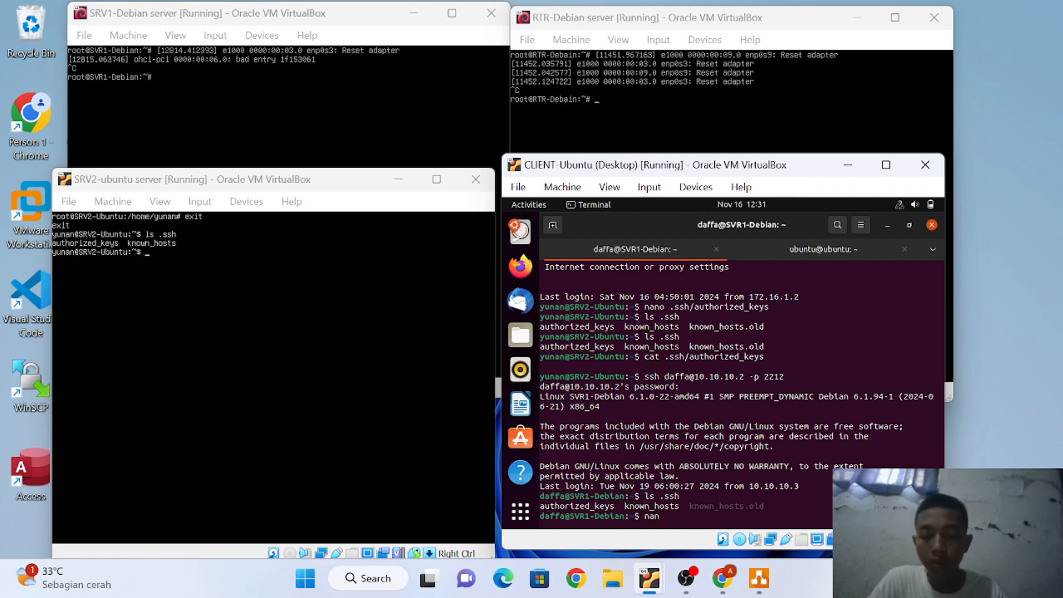
pyautogui.write('o .s')
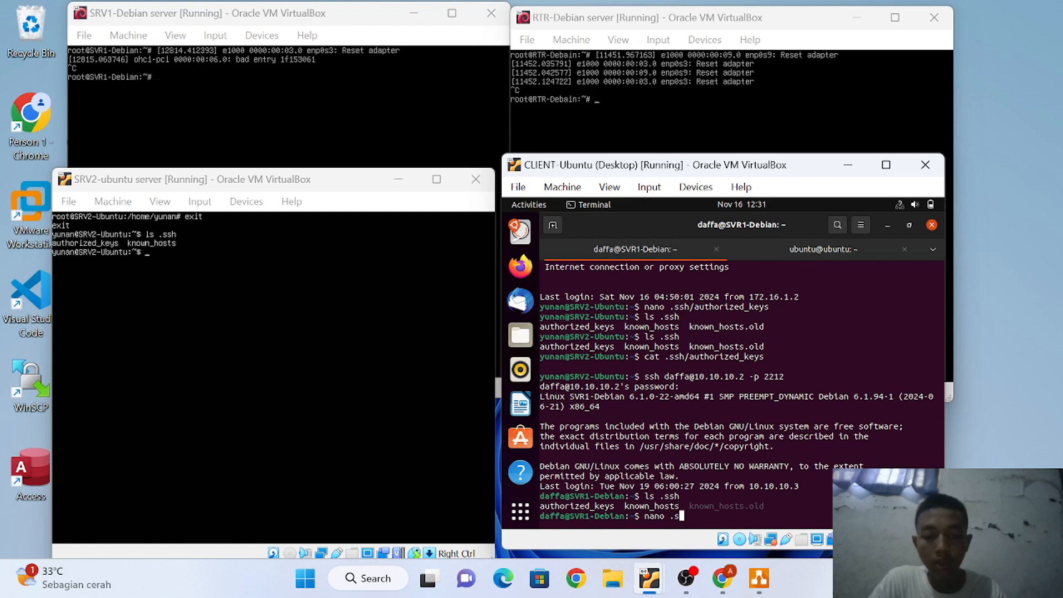
pyautogui.write('sh/au')
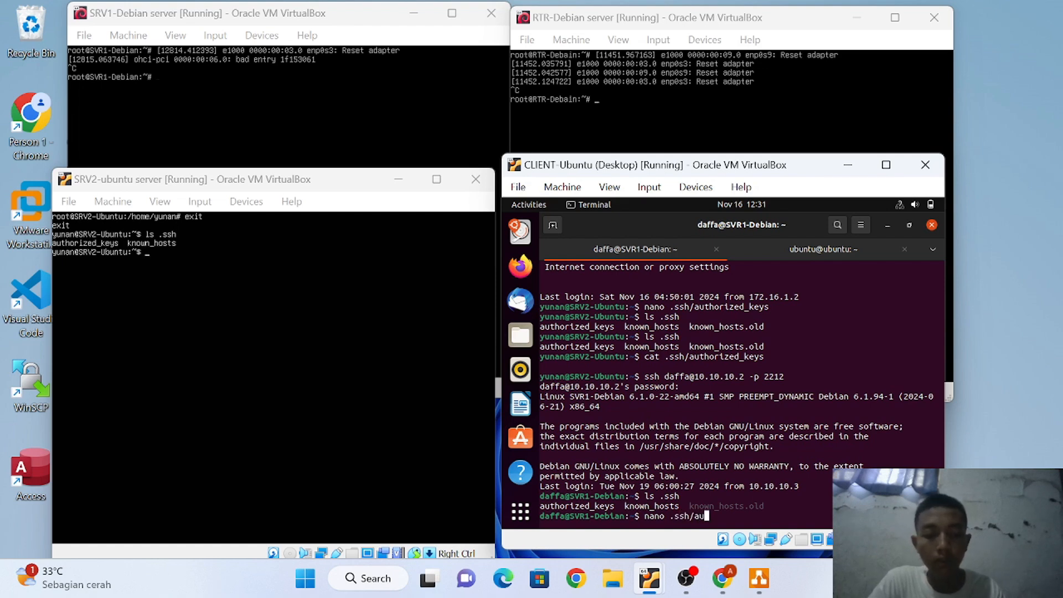
pyautogui.press('Tab')
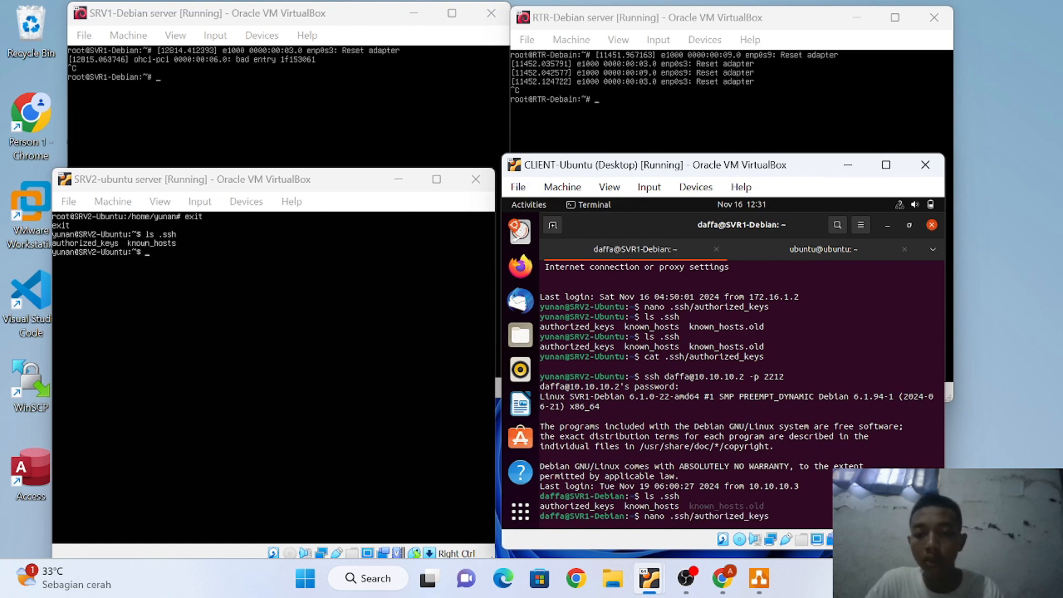
pyautogui.press('Return')
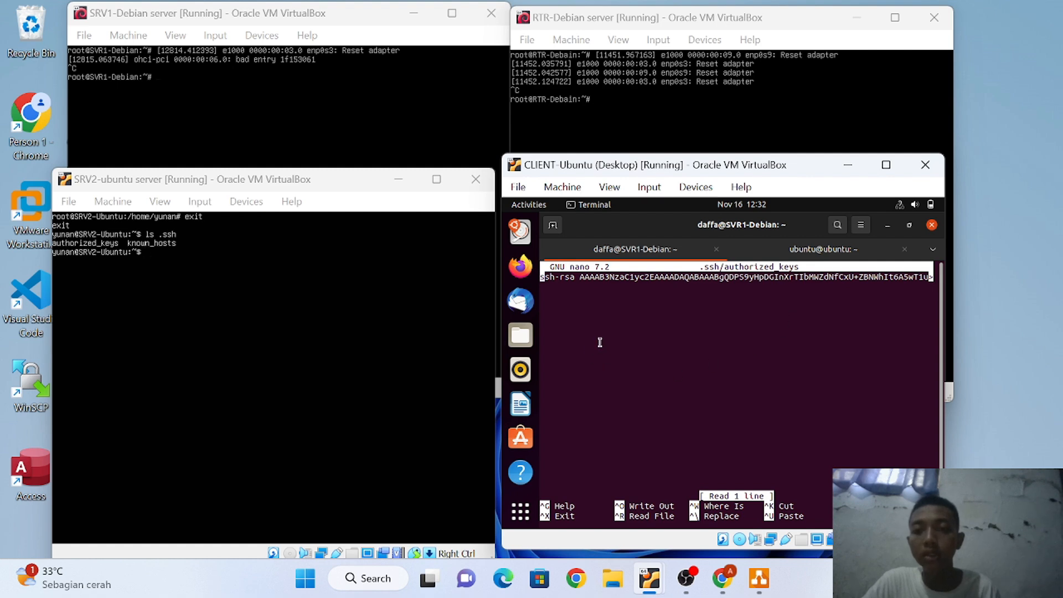
# Exit nano on SVR1 without saving authorized_keys
pyautogui.click(817, 249)
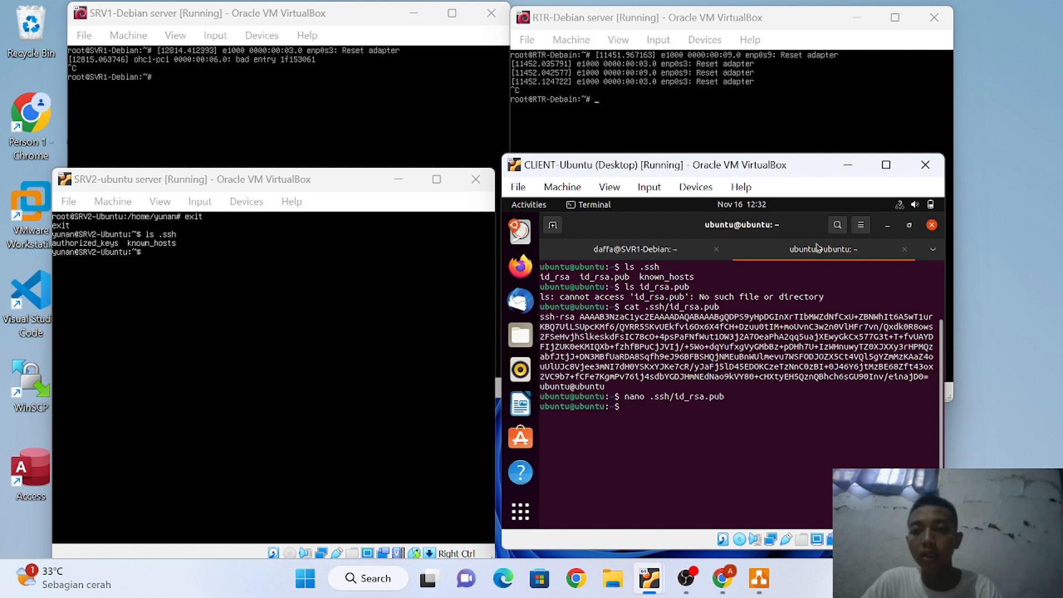
pyautogui.click(706, 257)
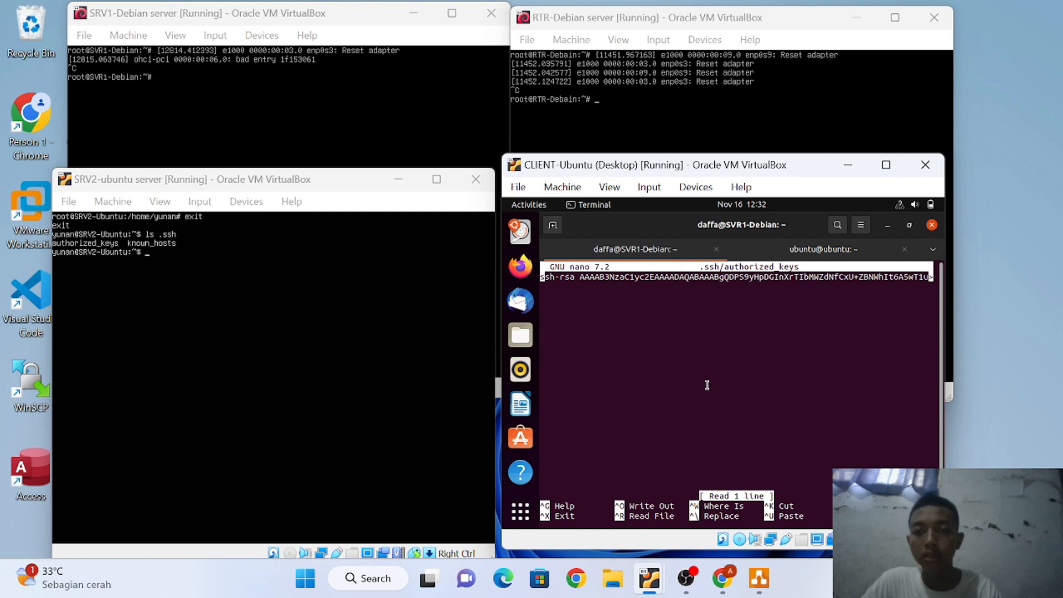
pyautogui.hotkey('ctrl', 'x')
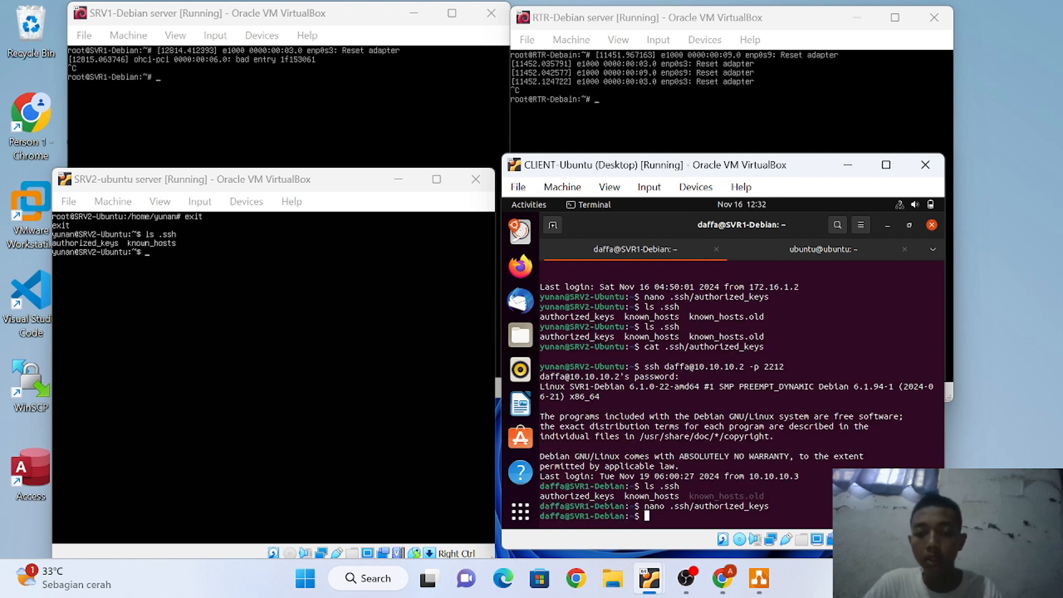
# Print SVR1's .ssh/authorized_keys with cat, showing the client's ssh-rsa key
pyautogui.press('Up')
pyautogui.press('Left')
pyautogui.press('Left')
pyautogui.press('Left')
pyautogui.press('Left')
pyautogui.press('Left')
pyautogui.press('Left')
pyautogui.press('Left')
pyautogui.press('Left')
pyautogui.press('Left')
pyautogui.press('Left')
pyautogui.press('Left')
pyautogui.press('Left')
pyautogui.press('Left')
pyautogui.press('Left')
pyautogui.press('Left')
pyautogui.press('Left')
pyautogui.press('Left')
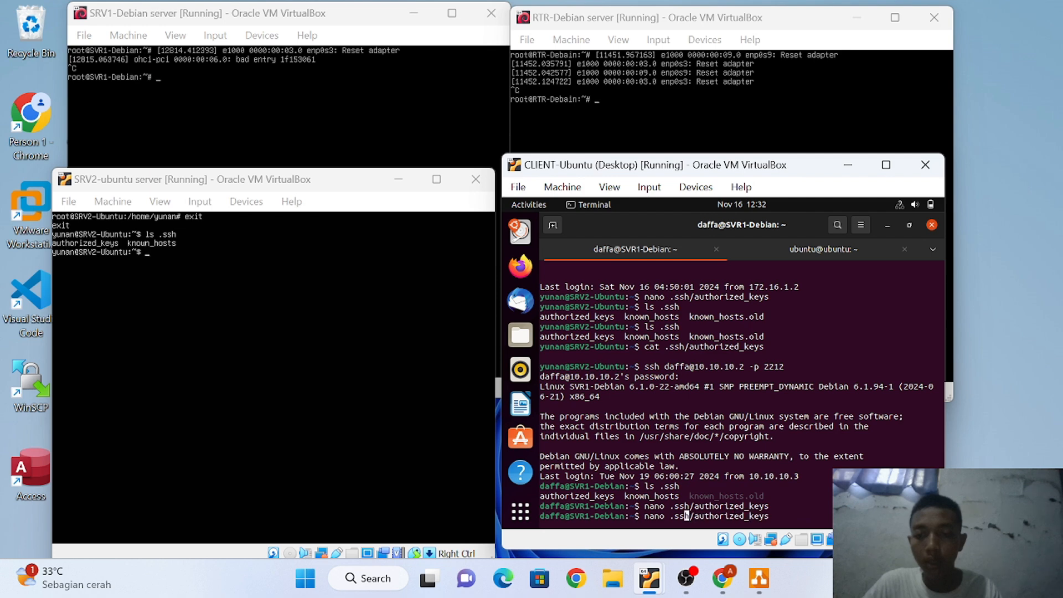
pyautogui.press('Left')
pyautogui.press('Left')
pyautogui.press('Left')
pyautogui.press('Left')
pyautogui.press('Left')
pyautogui.press('Right')
pyautogui.press('BackSpace')
pyautogui.press('BackSpace')
pyautogui.press('BackSpace')
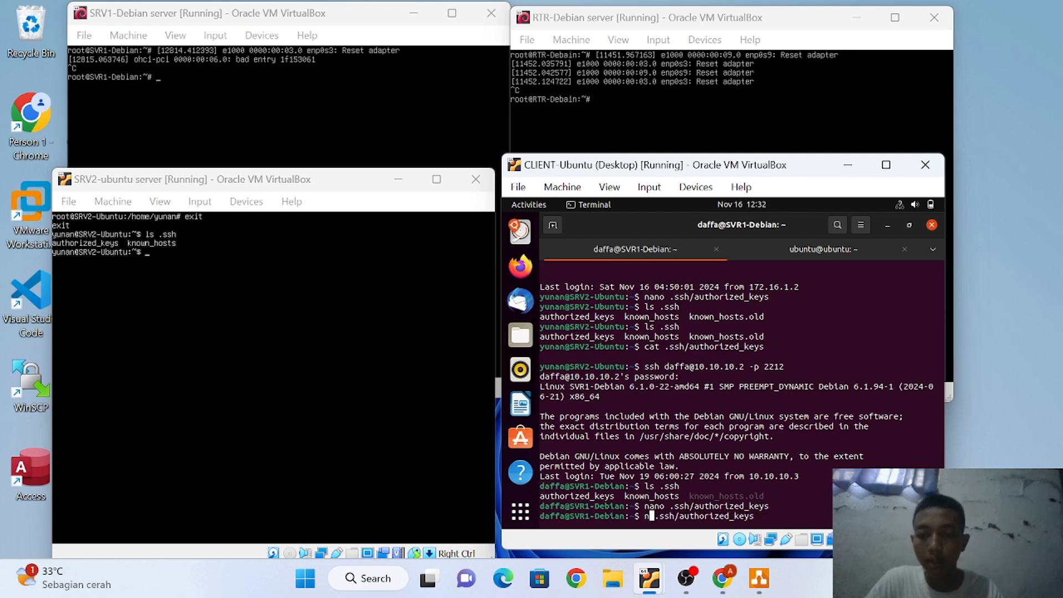
pyautogui.press('BackSpace')
pyautogui.write('cat')
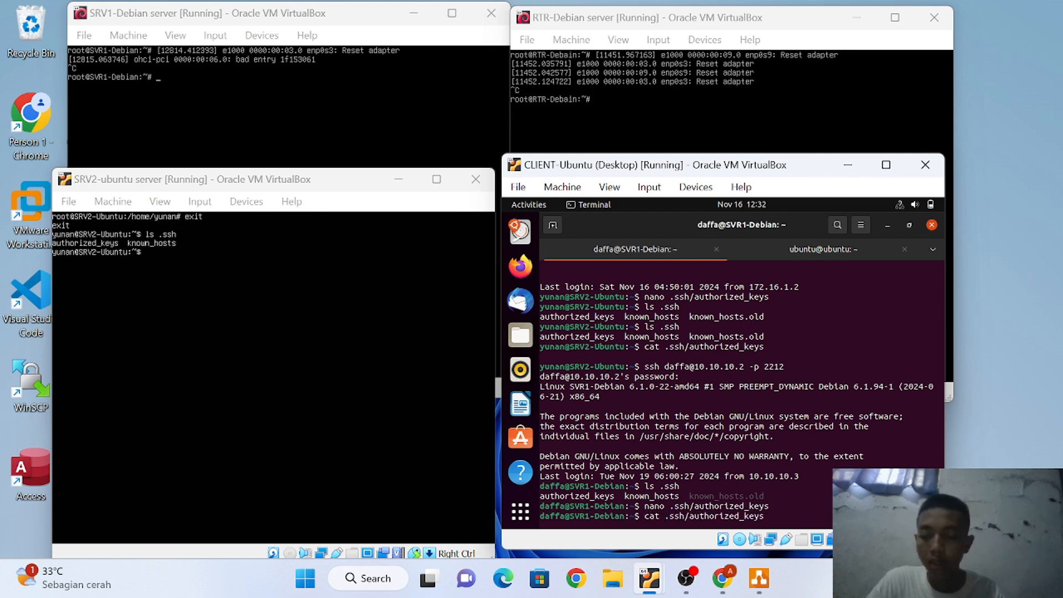
pyautogui.press('Return')
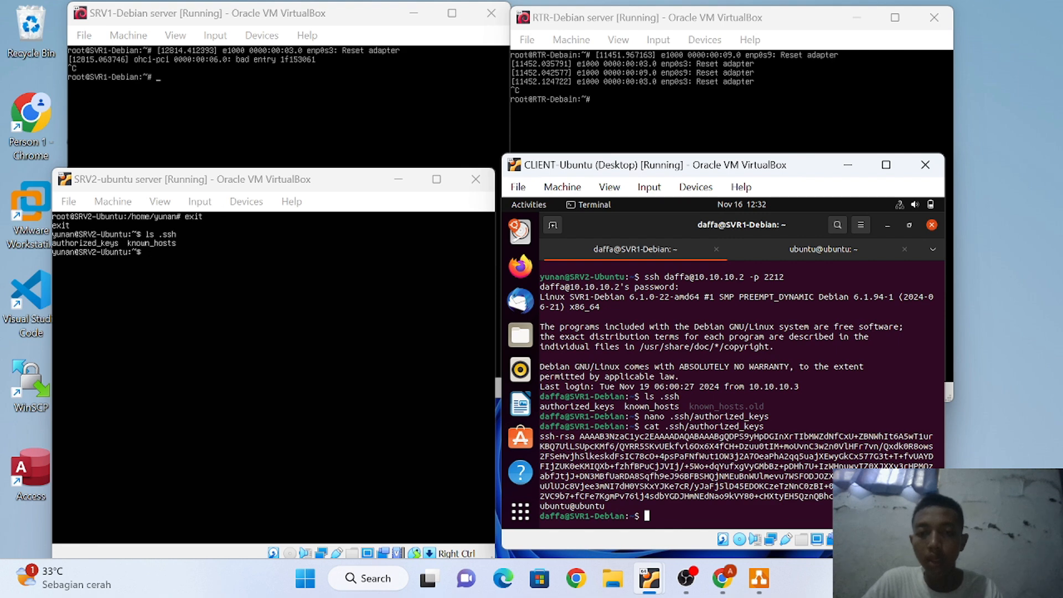
pyautogui.click(824, 250)
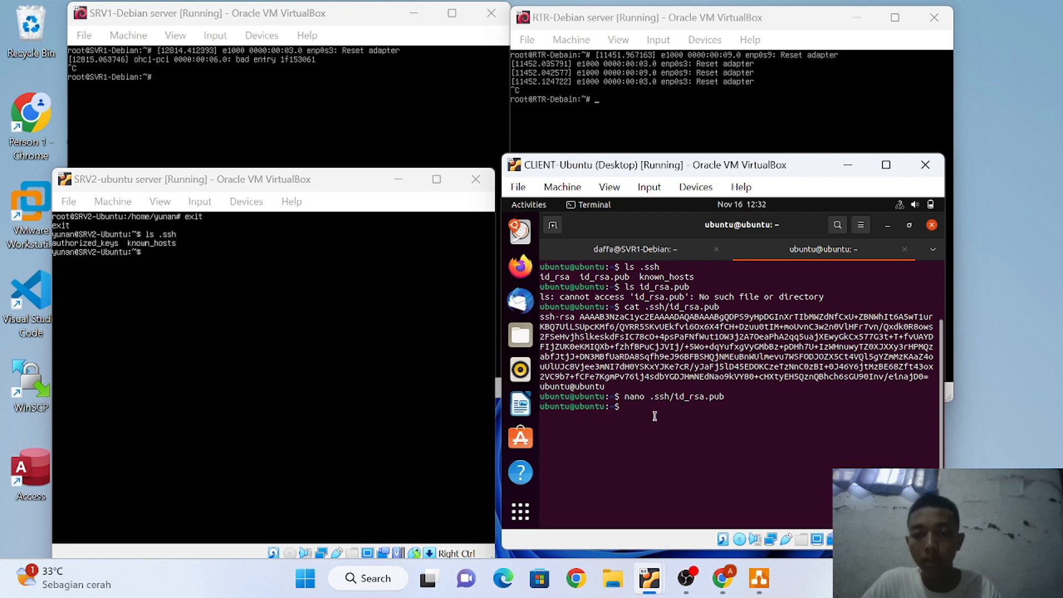
# Print the client's .ssh/id_rsa.pub and compare it with the key in SVR1's authorized_keys
pyautogui.write('cat')
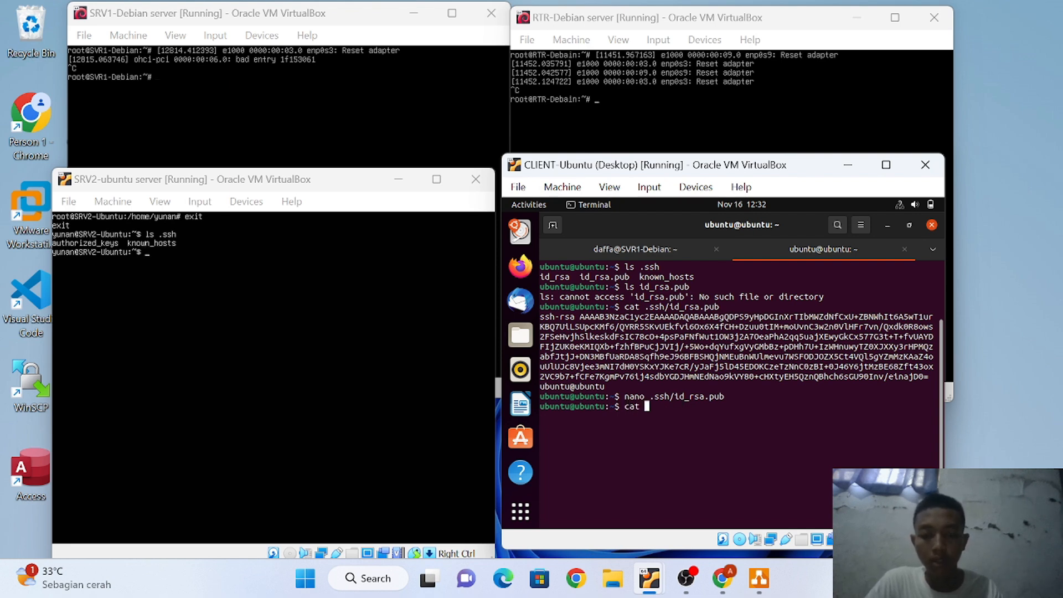
pyautogui.write(' .ssh')
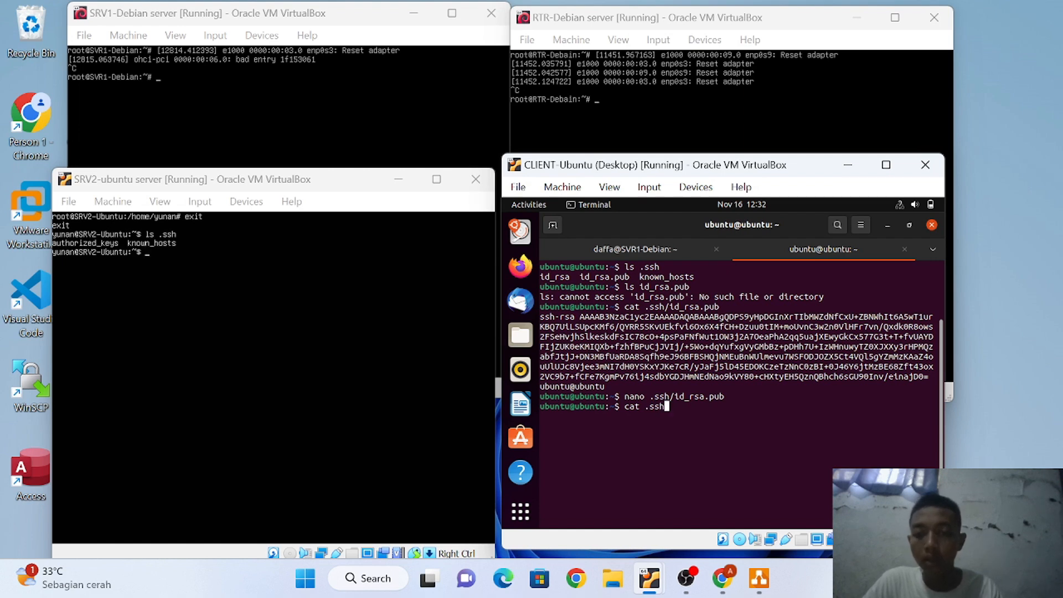
pyautogui.write('/id')
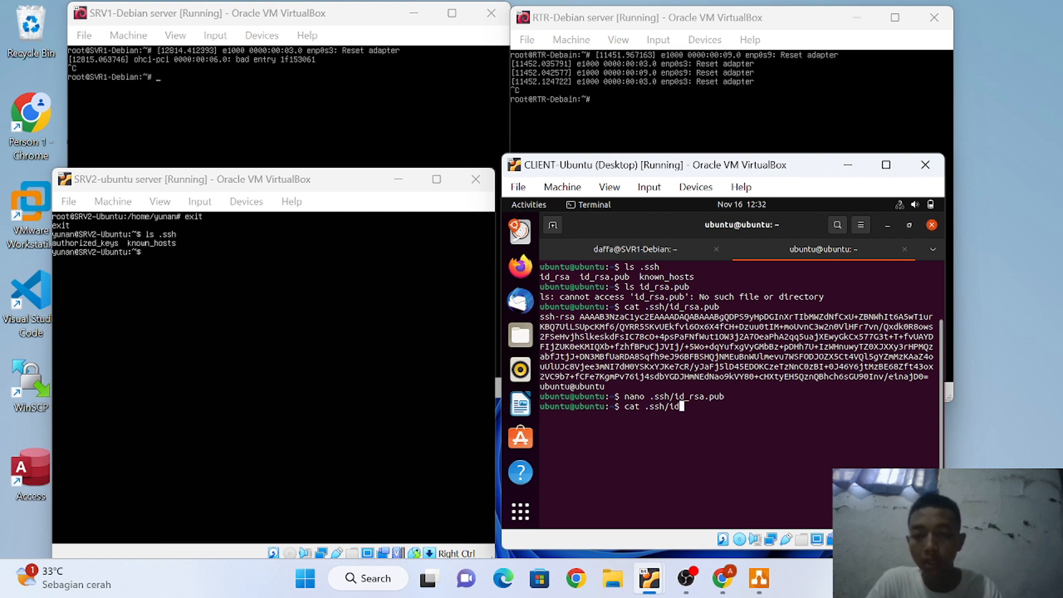
pyautogui.write('_rsa')
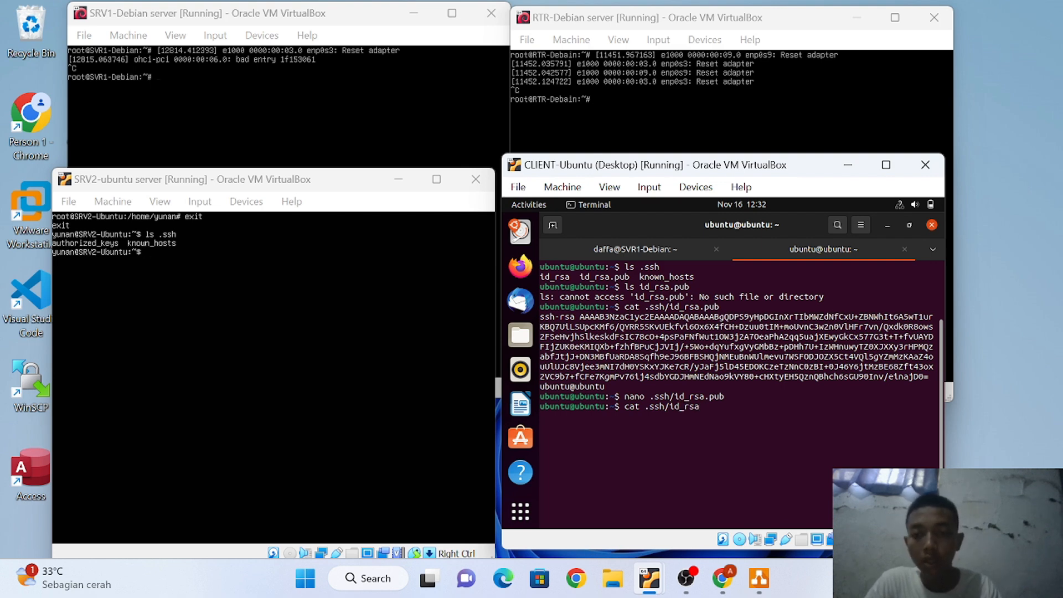
pyautogui.write('.')
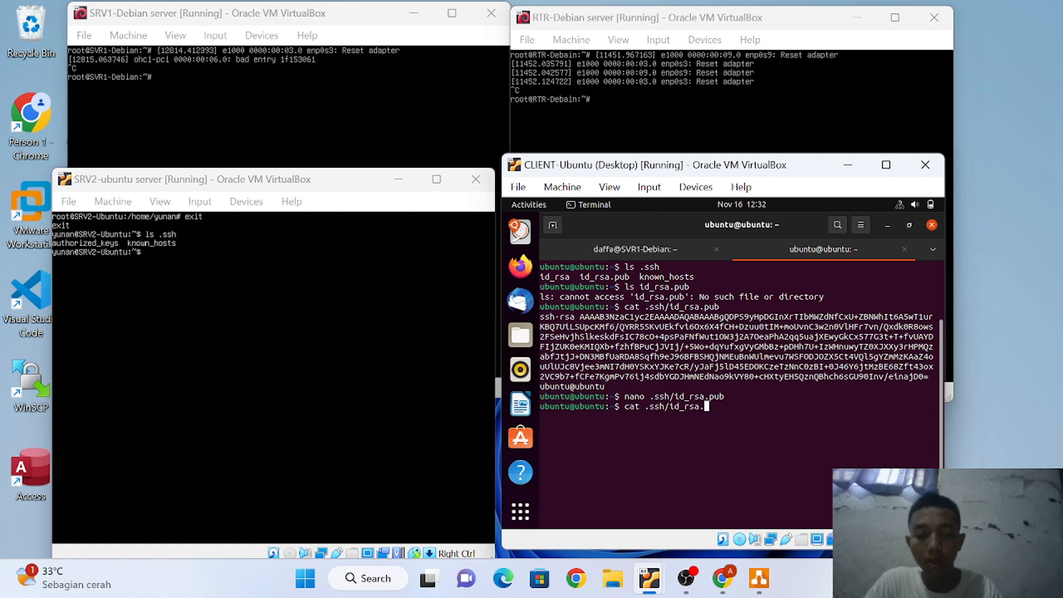
pyautogui.write('pub')
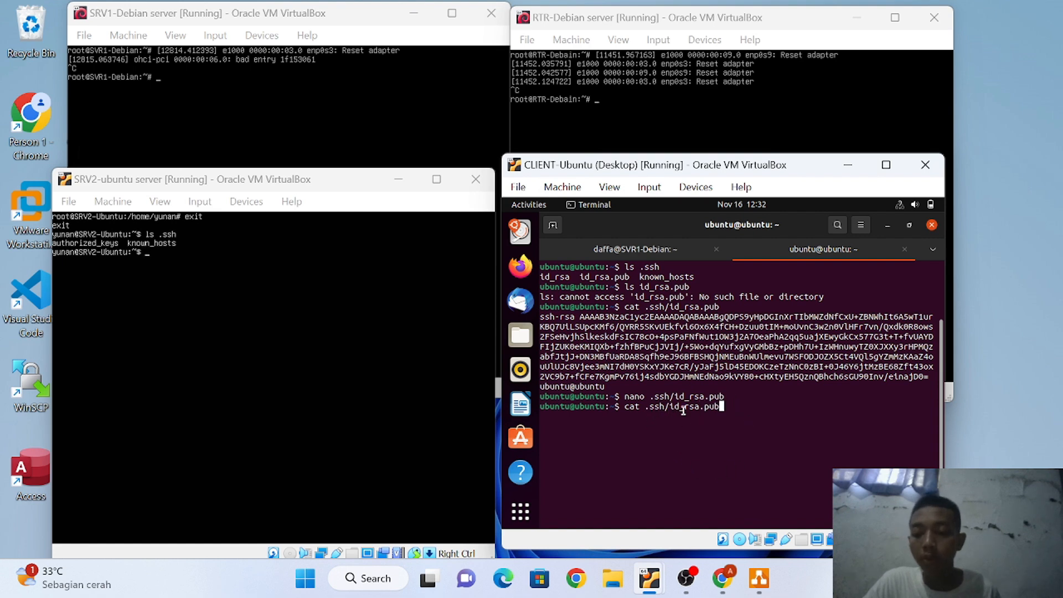
pyautogui.press('Return')
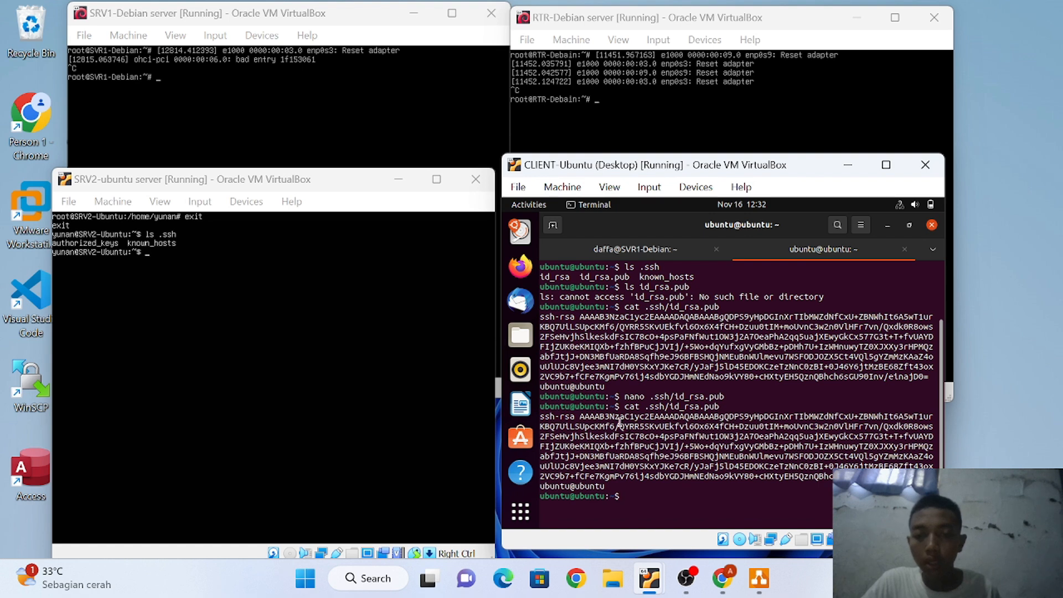
pyautogui.click(648, 250)
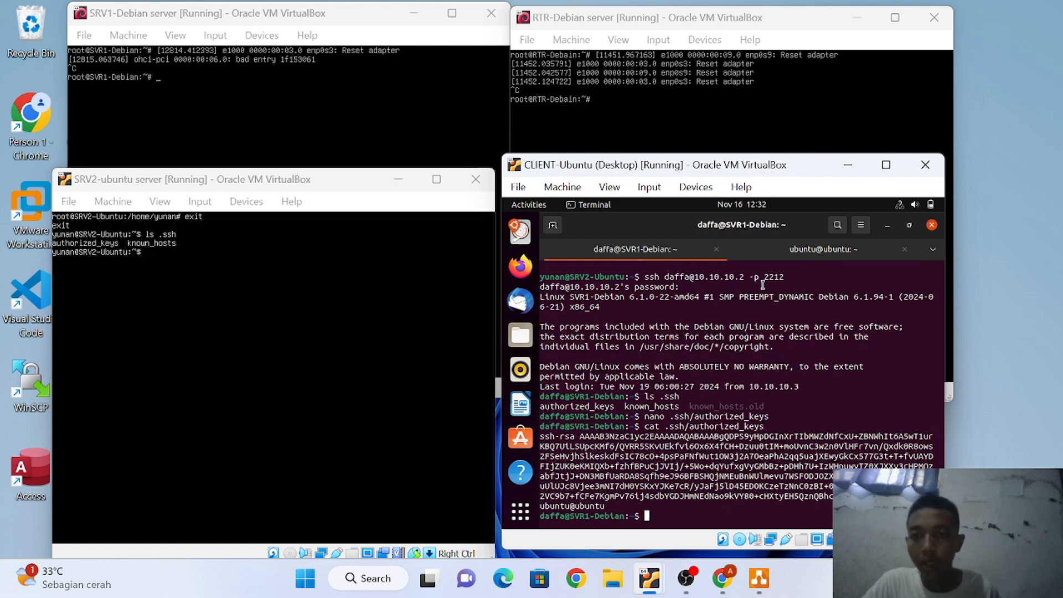
pyautogui.click(790, 254)
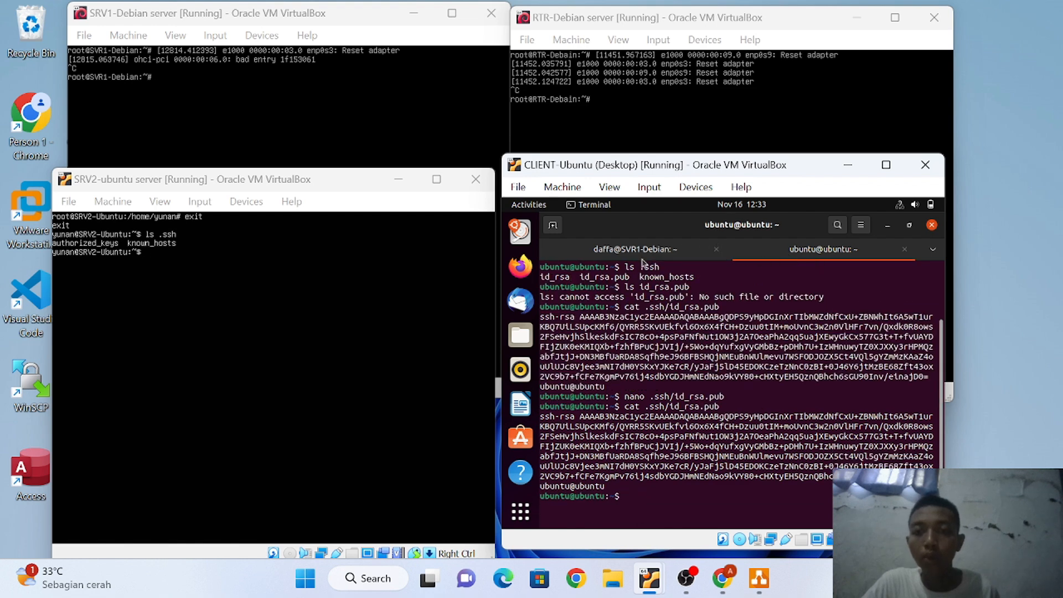
pyautogui.click(666, 252)
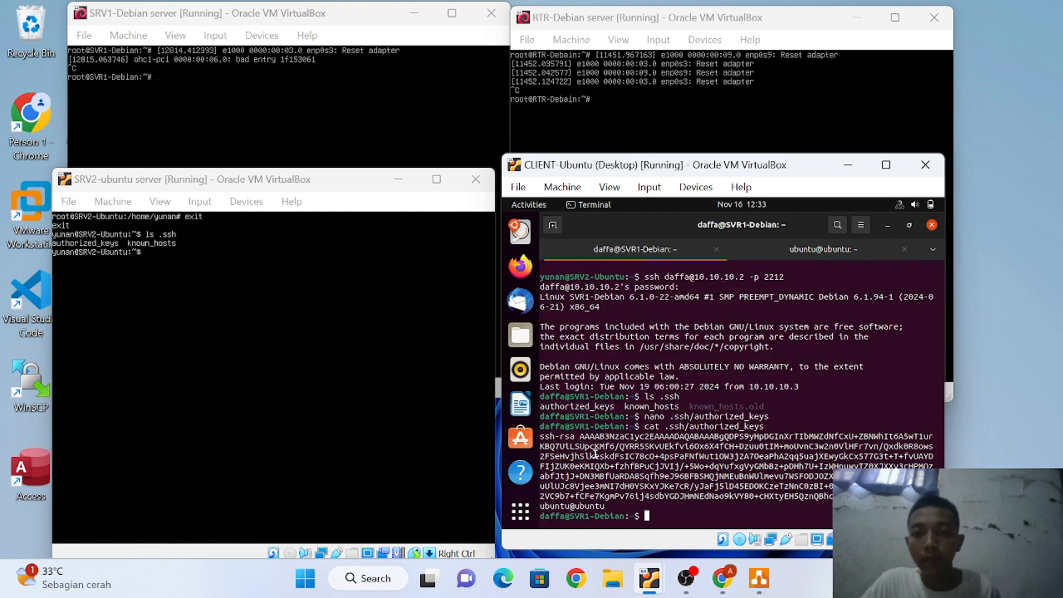
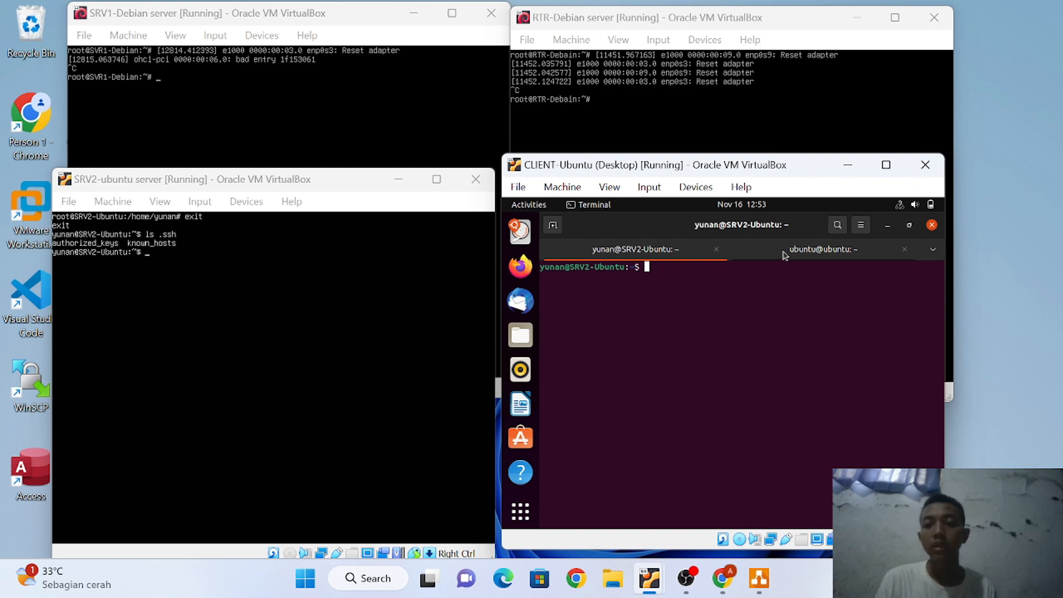
# In the client's ubuntu terminal, print .ssh/id_rsa.pub with cat, then return to the SRV2 session
pyautogui.click(784, 254)
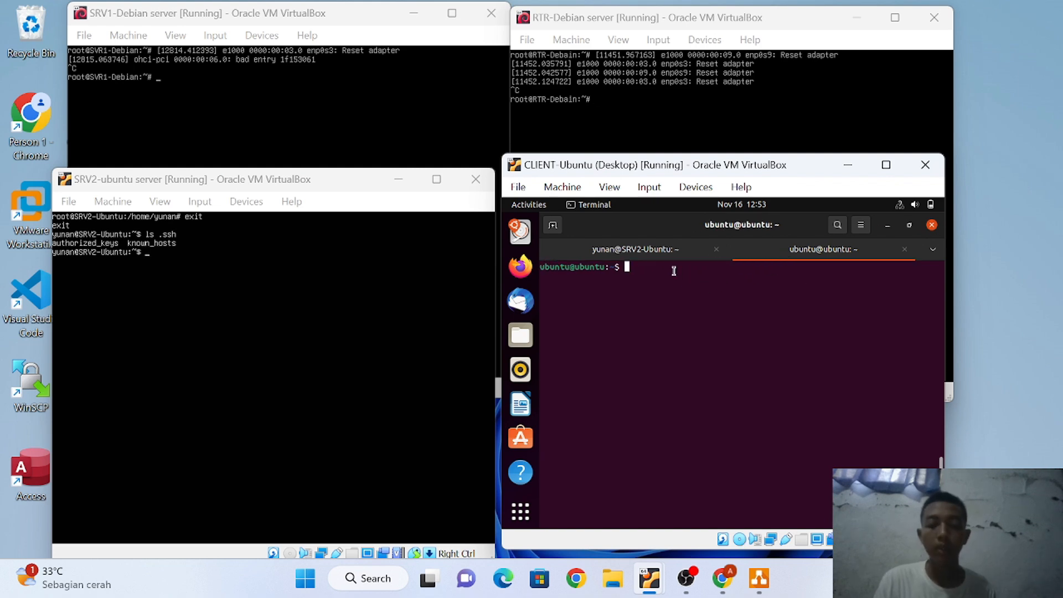
pyautogui.write('ca')
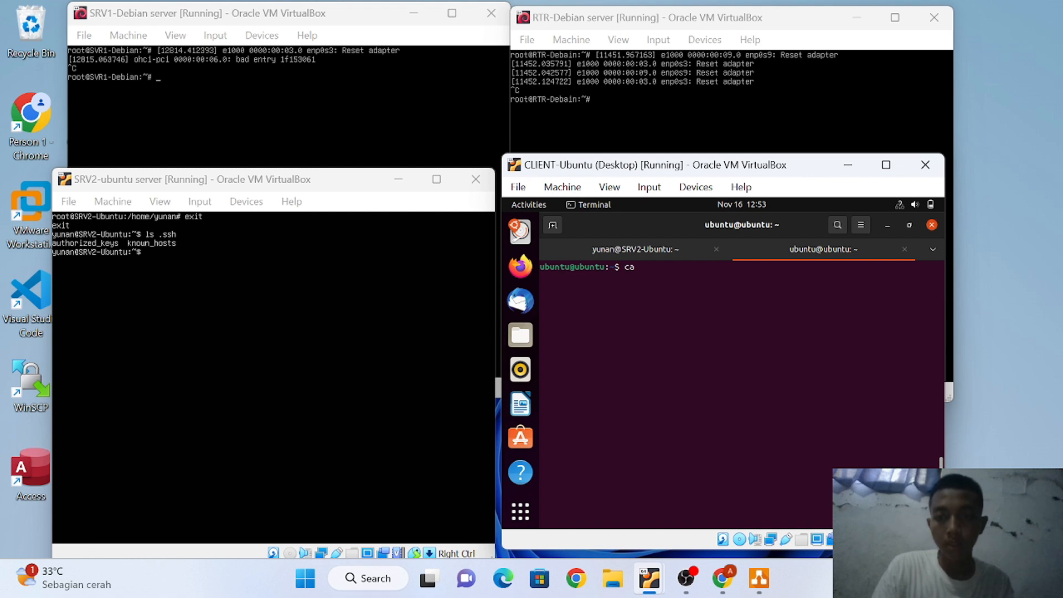
pyautogui.write('t .ssh ')
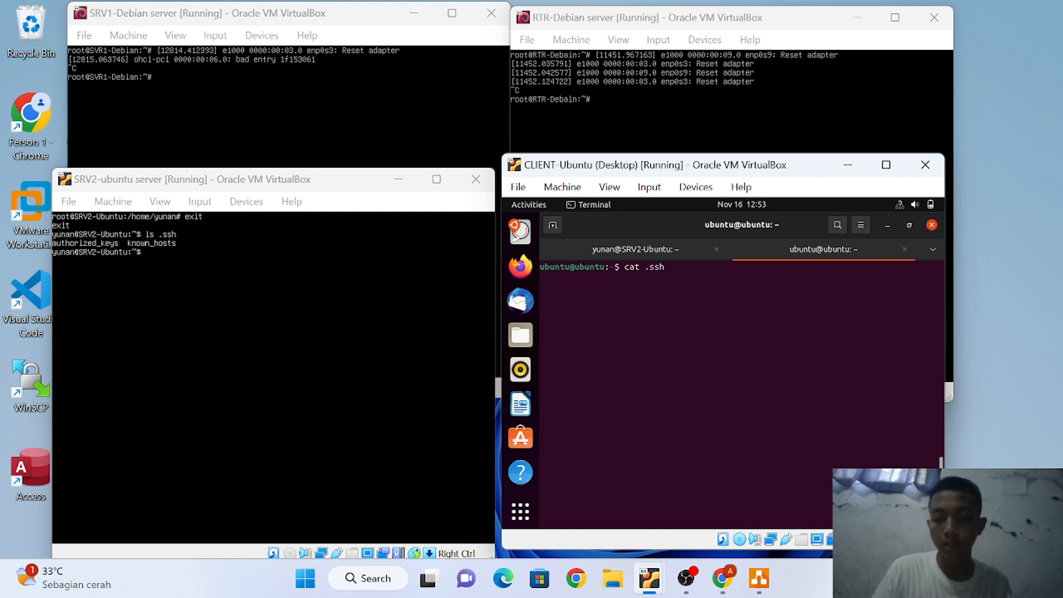
pyautogui.write('/t')
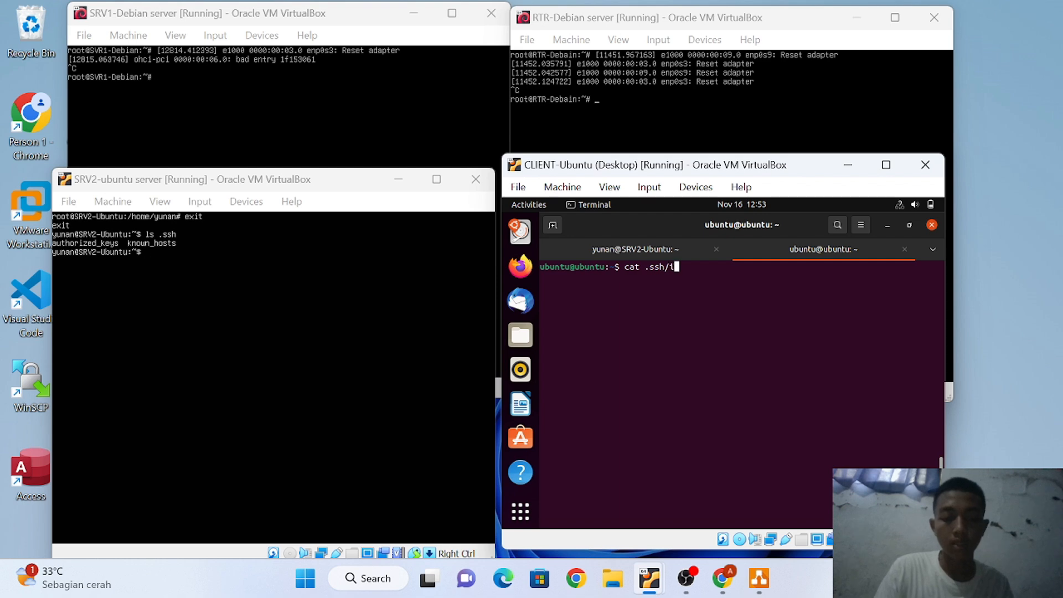
pyautogui.press('BackSpace')
pyautogui.write('id_rsa')
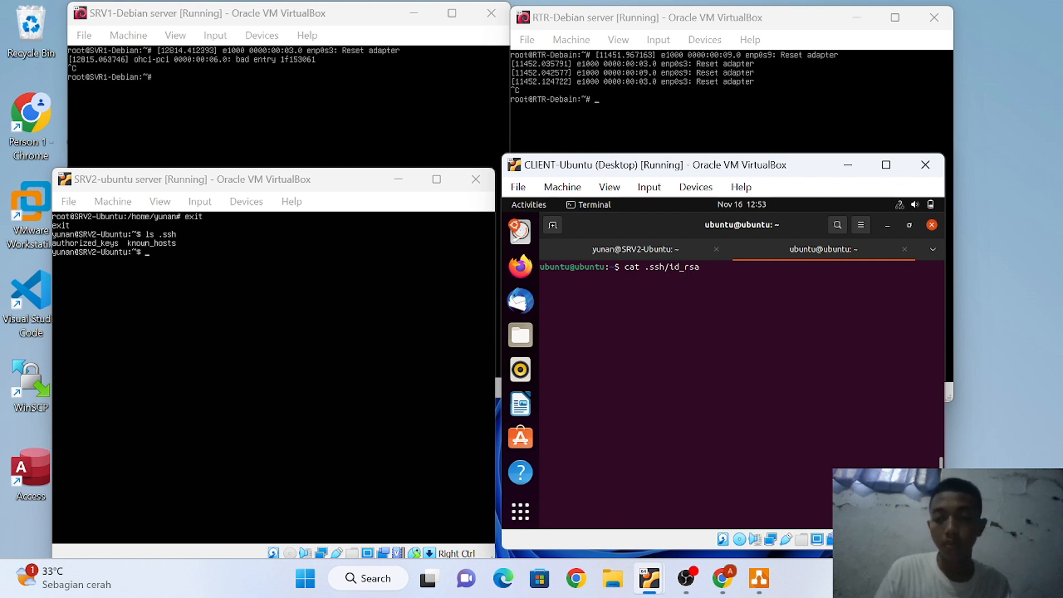
pyautogui.write('.')
pyautogui.write('pub')
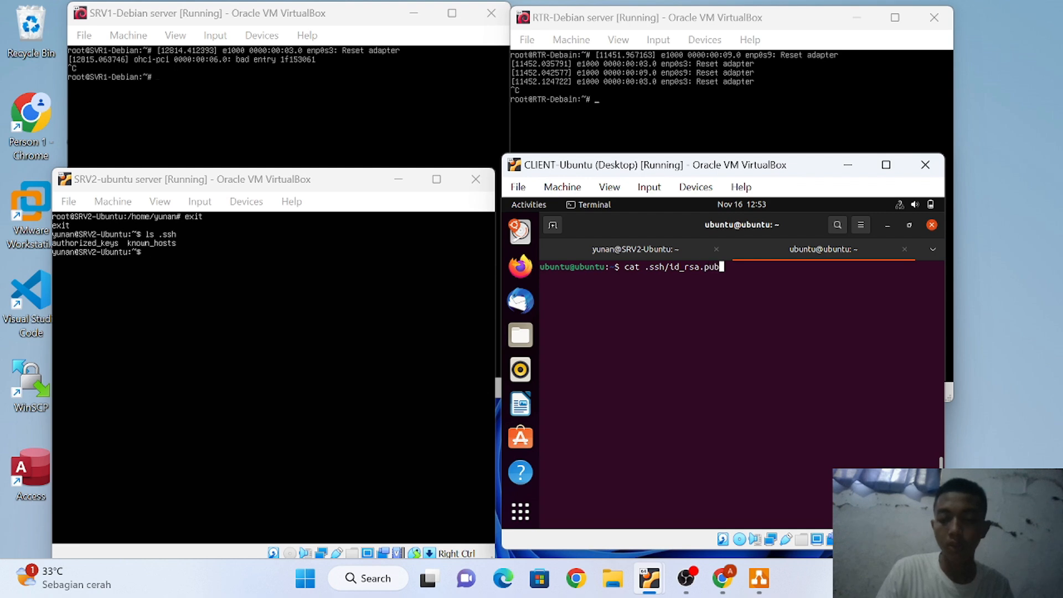
pyautogui.press('Return')
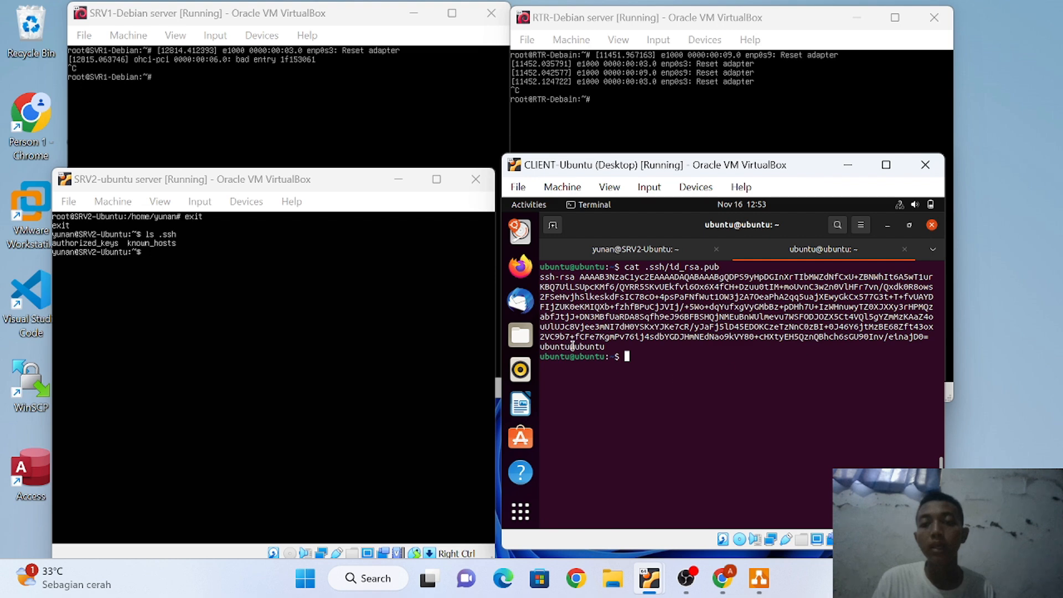
pyautogui.click(606, 253)
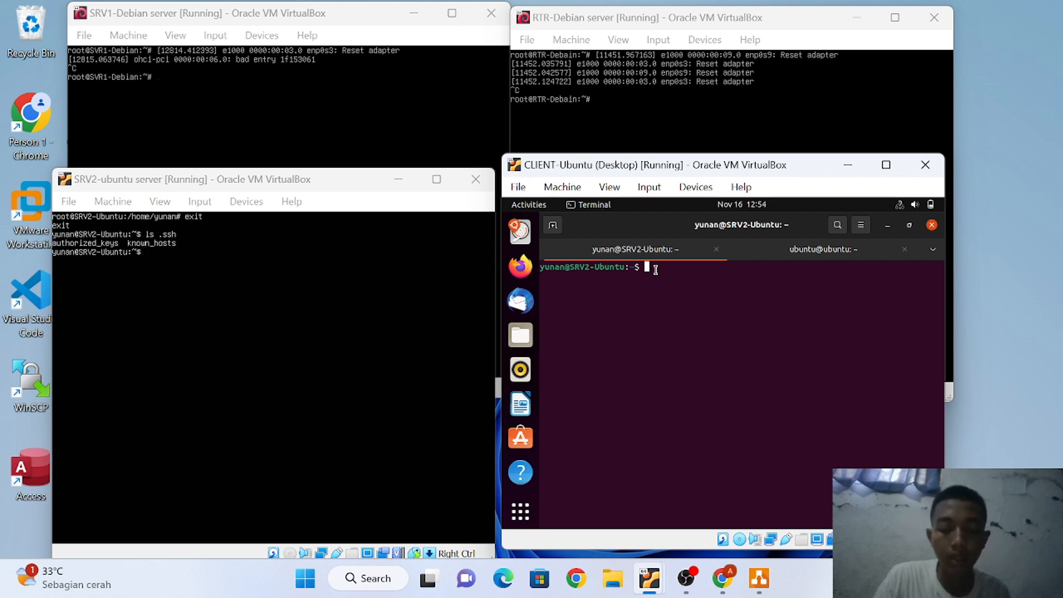
# List SRV2's .ssh folder and open .ssh/authorized_keys in nano
pyautogui.write('ls')
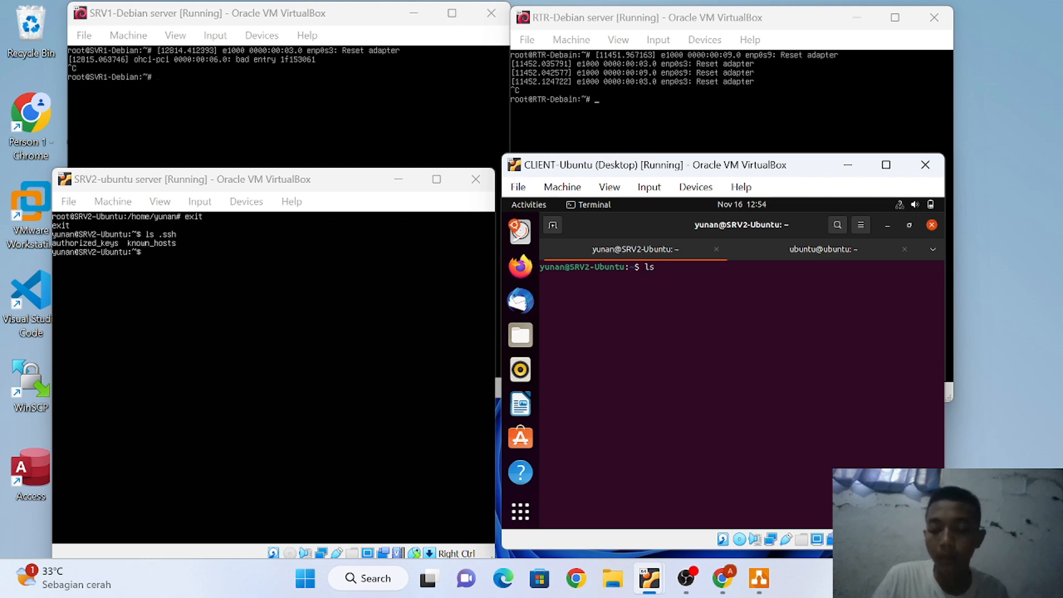
pyautogui.write(' .ssh')
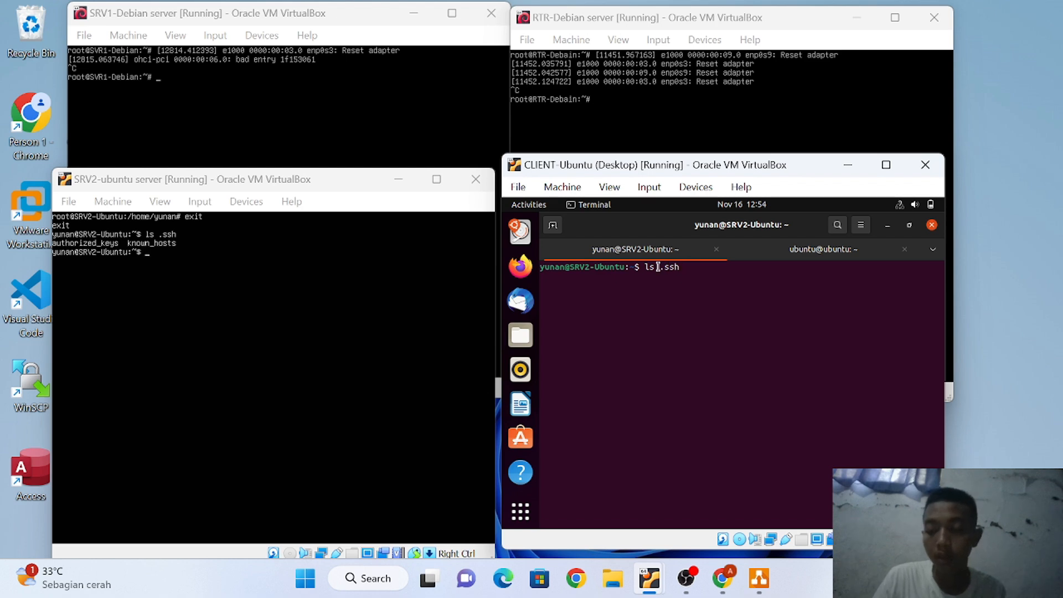
pyautogui.press('Return')
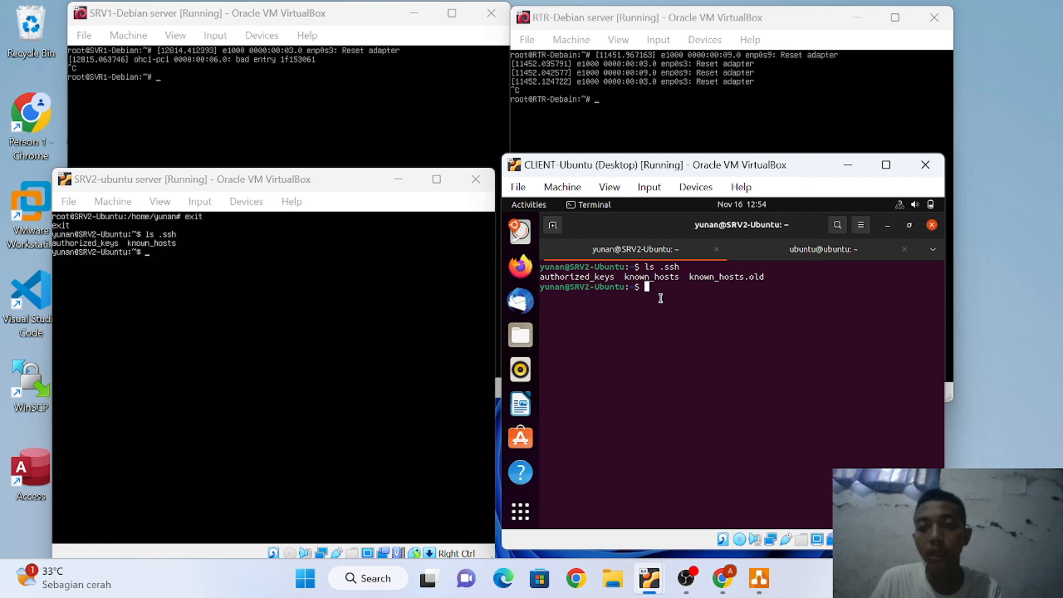
pyautogui.write('nano')
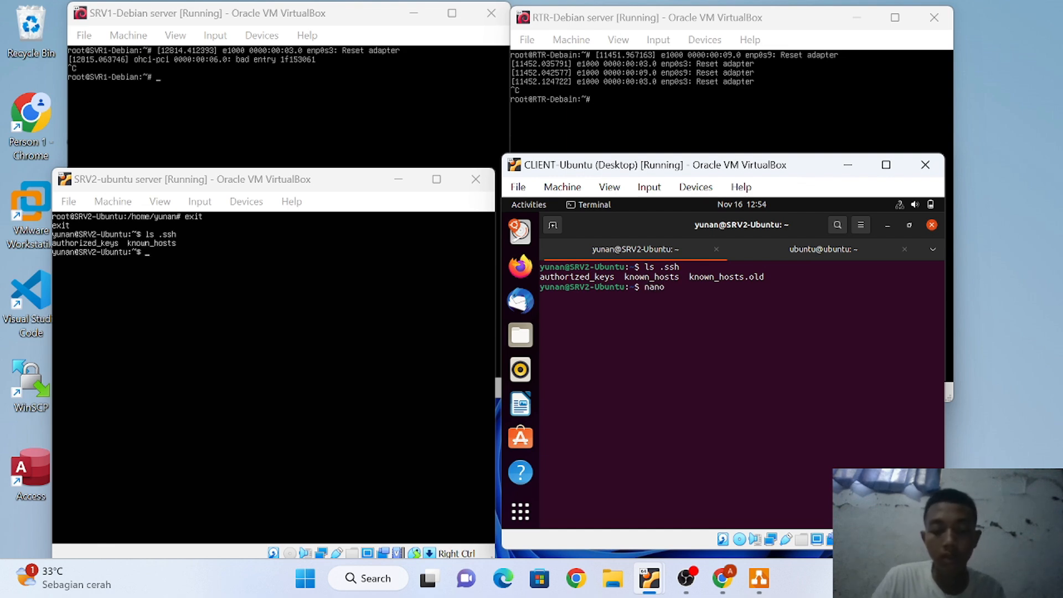
pyautogui.write(' .ssh/')
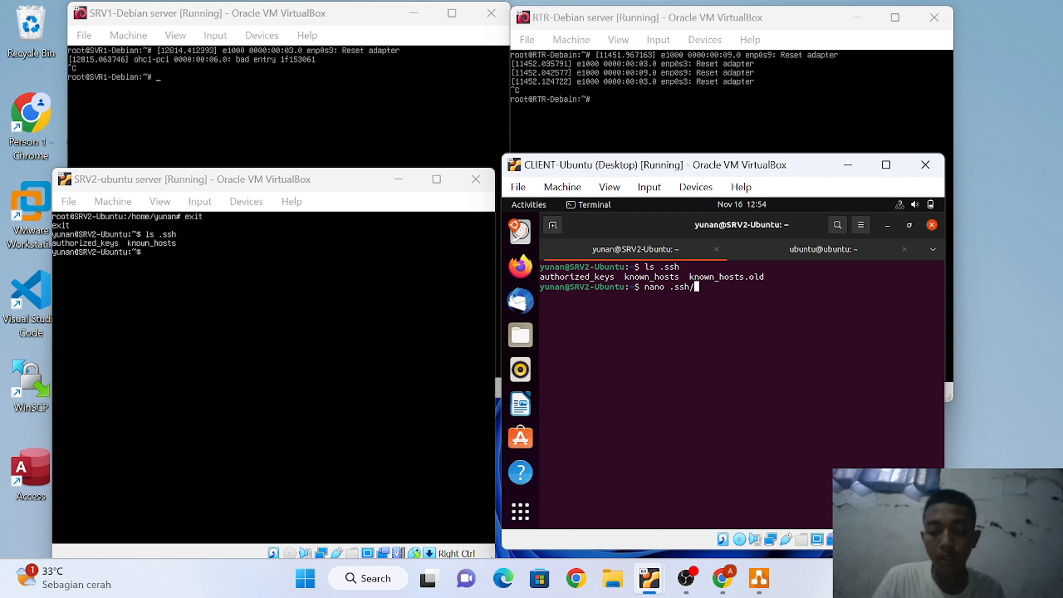
pyautogui.write('a')
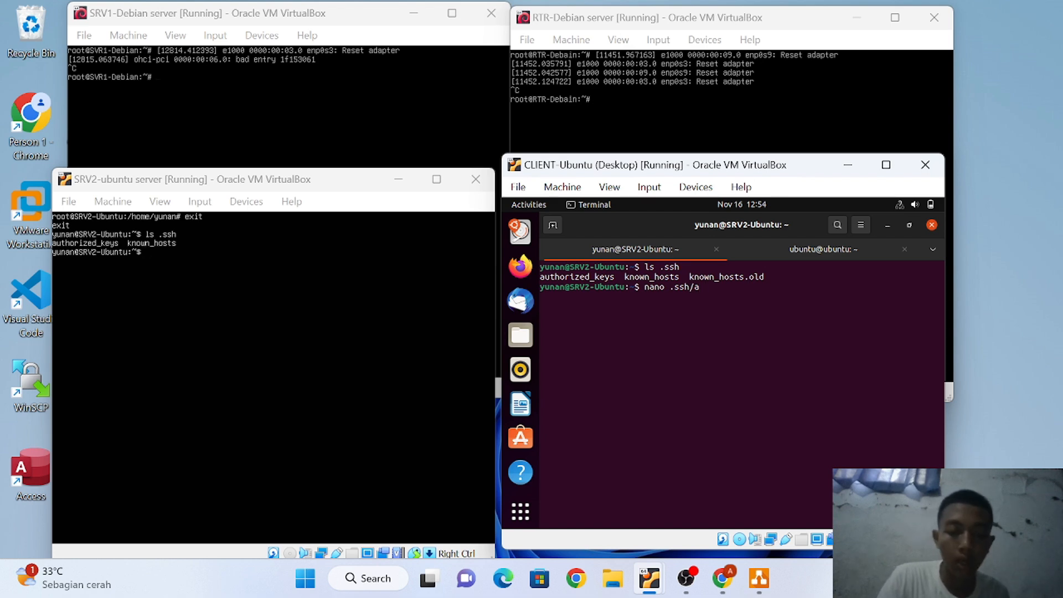
pyautogui.write('uto')
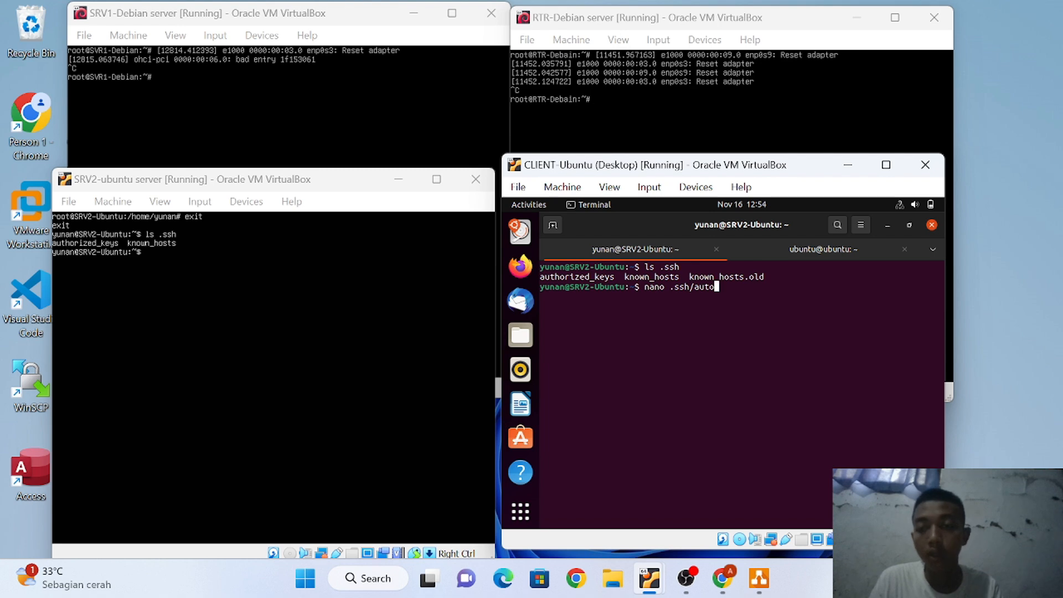
pyautogui.press('BackSpace')
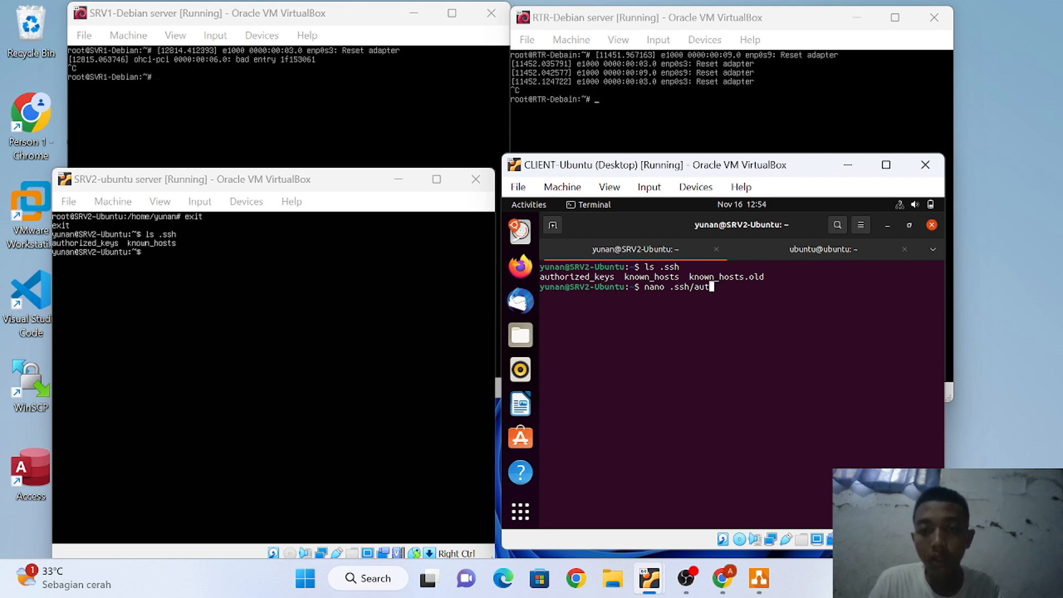
pyautogui.press('Tab')
pyautogui.press('Return')
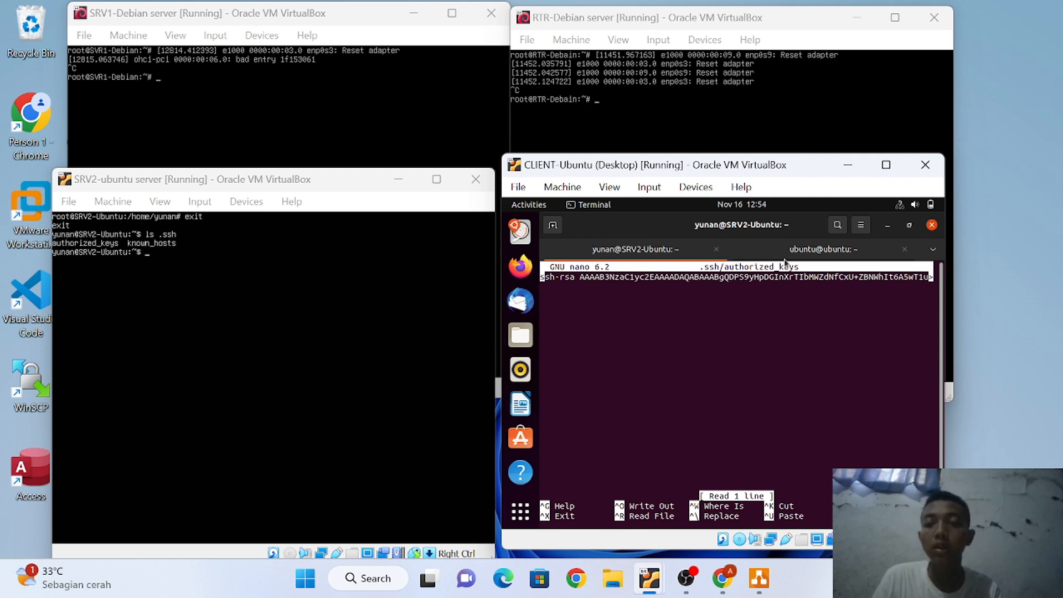
# Copy the client's full ssh-rsa public key from the ubuntu terminal
pyautogui.click(807, 256)
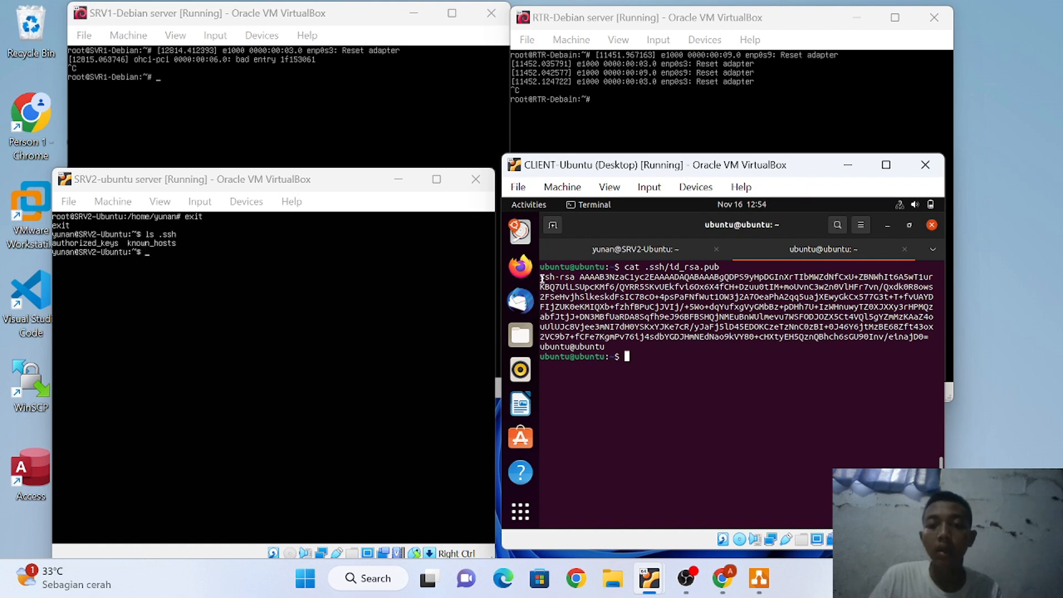
pyautogui.moveTo(542, 280); pyautogui.dragTo(569, 316)
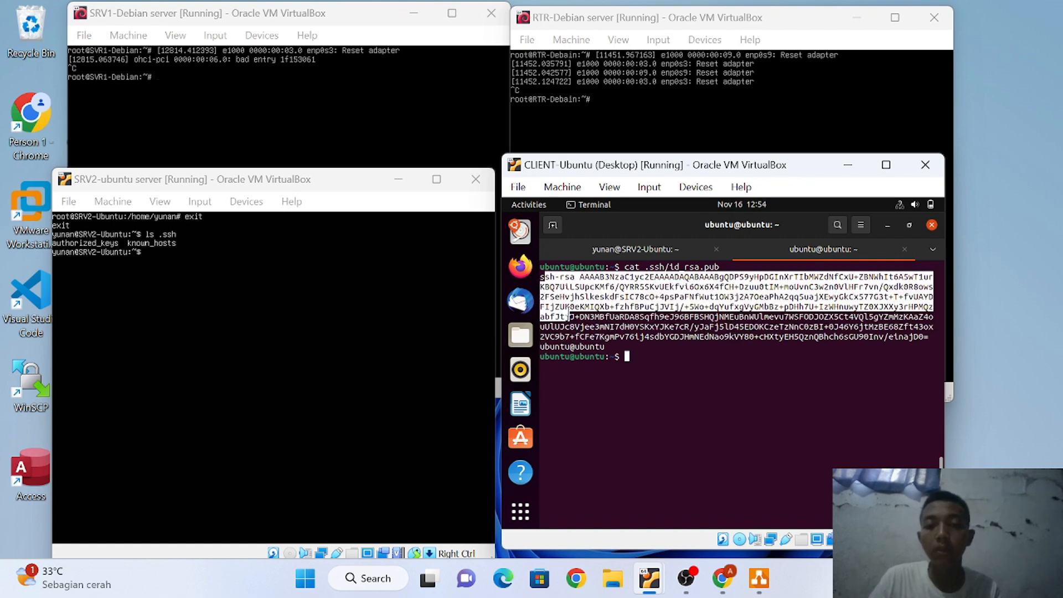
pyautogui.click(539, 273)
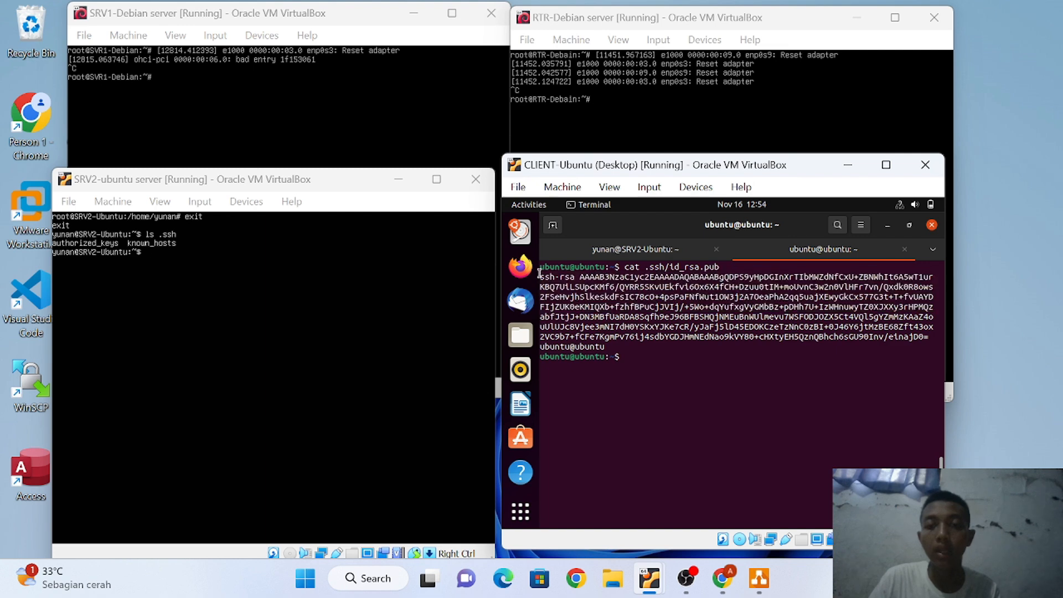
pyautogui.moveTo(540, 272); pyautogui.dragTo(609, 342)
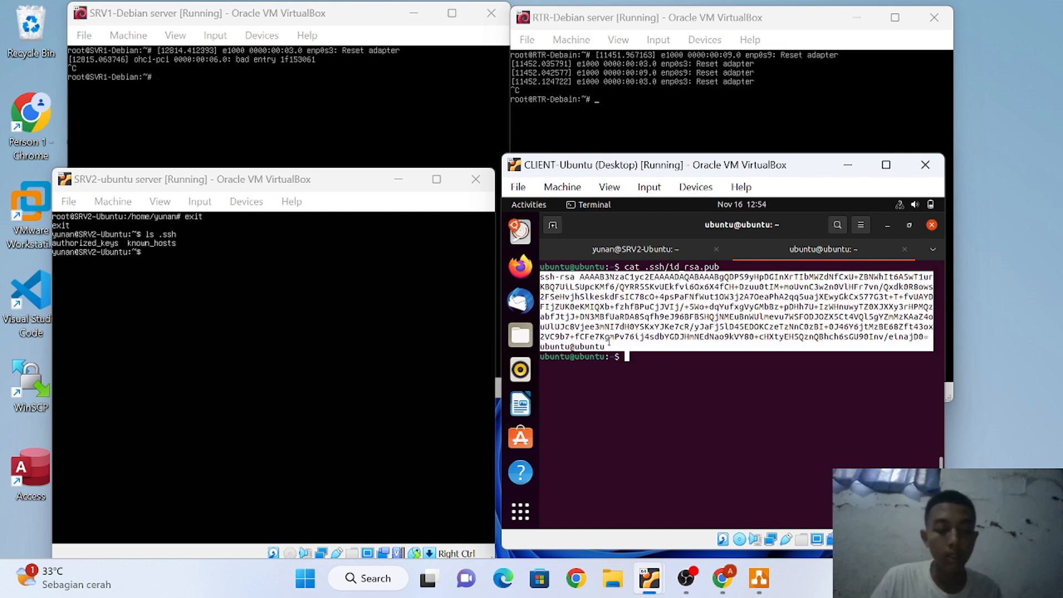
pyautogui.rightClick(609, 344)
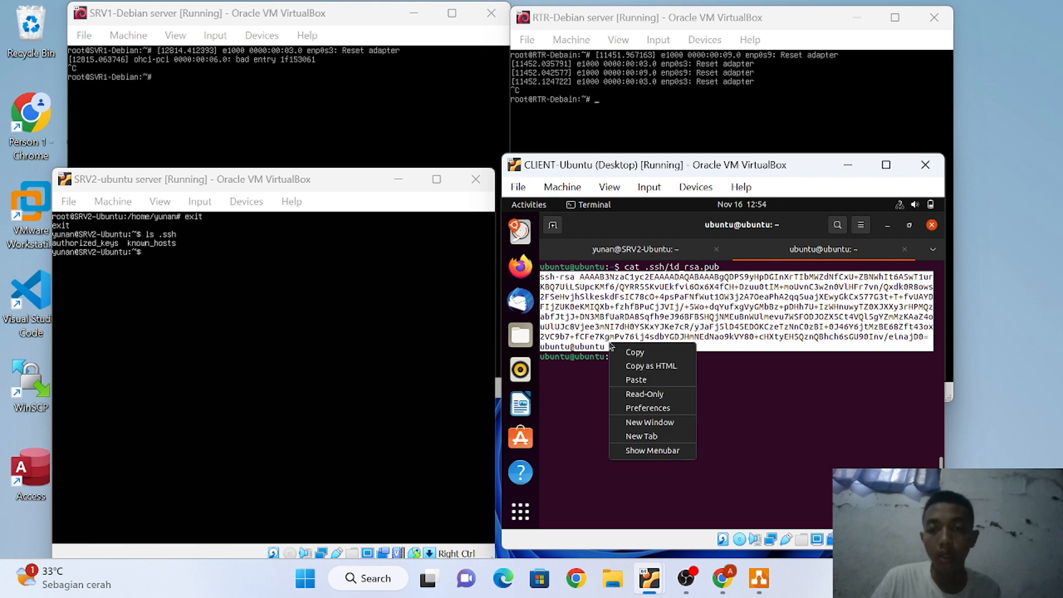
pyautogui.click(629, 353)
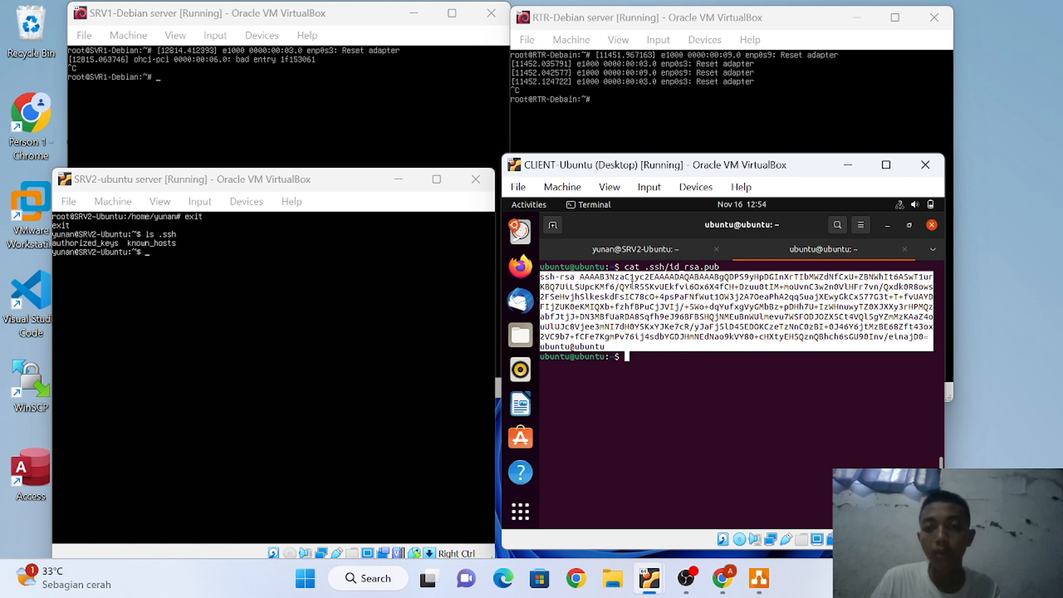
# In SRV2's authorized_keys, replace the old key line with the pasted client key and save
pyautogui.click(636, 252)
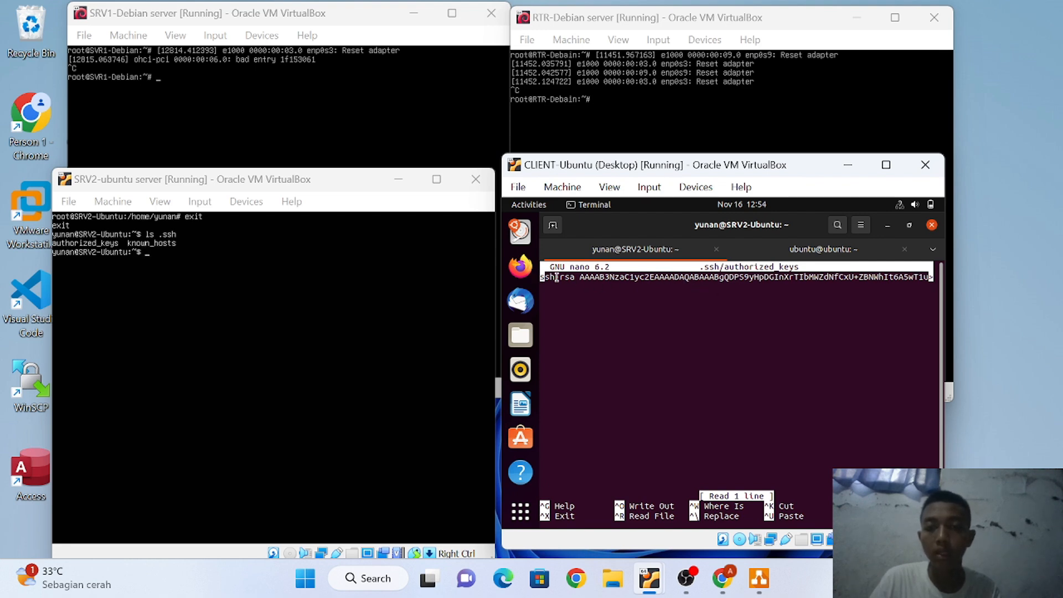
pyautogui.hotkey('ctrl', 'k')
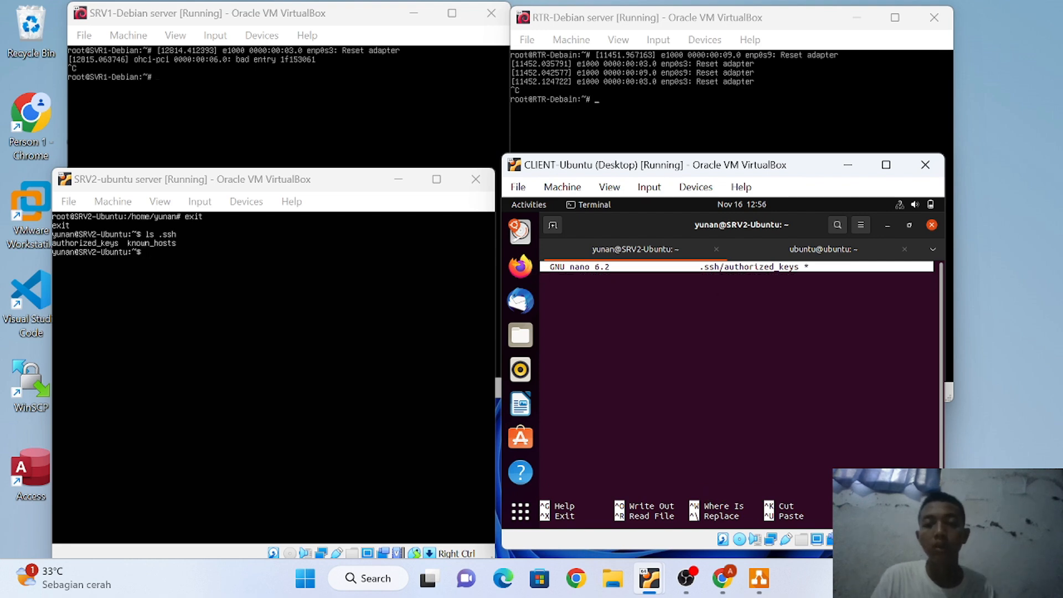
pyautogui.rightClick(554, 280)
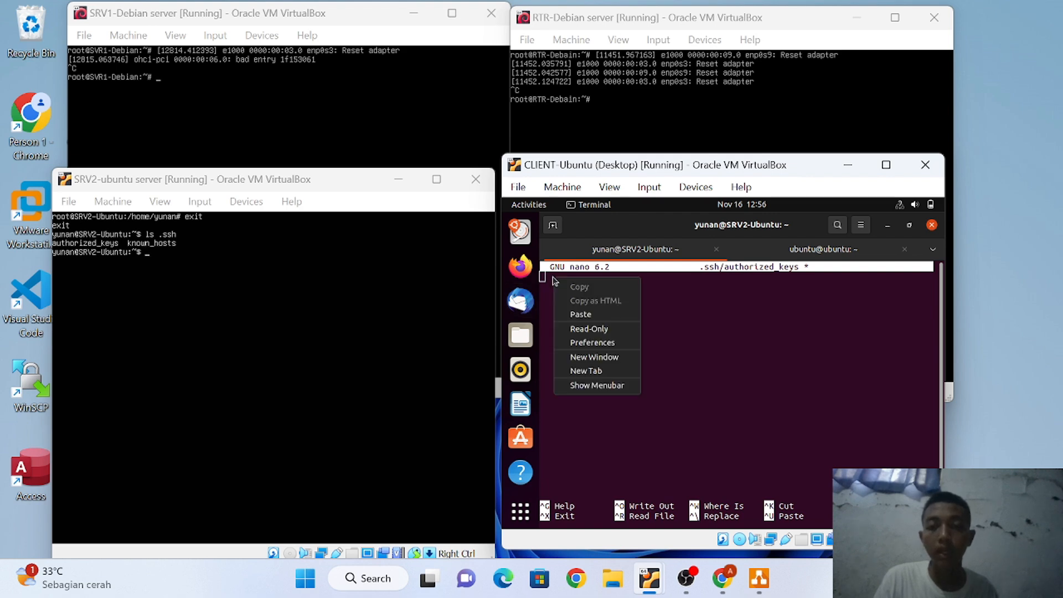
pyautogui.click(580, 314)
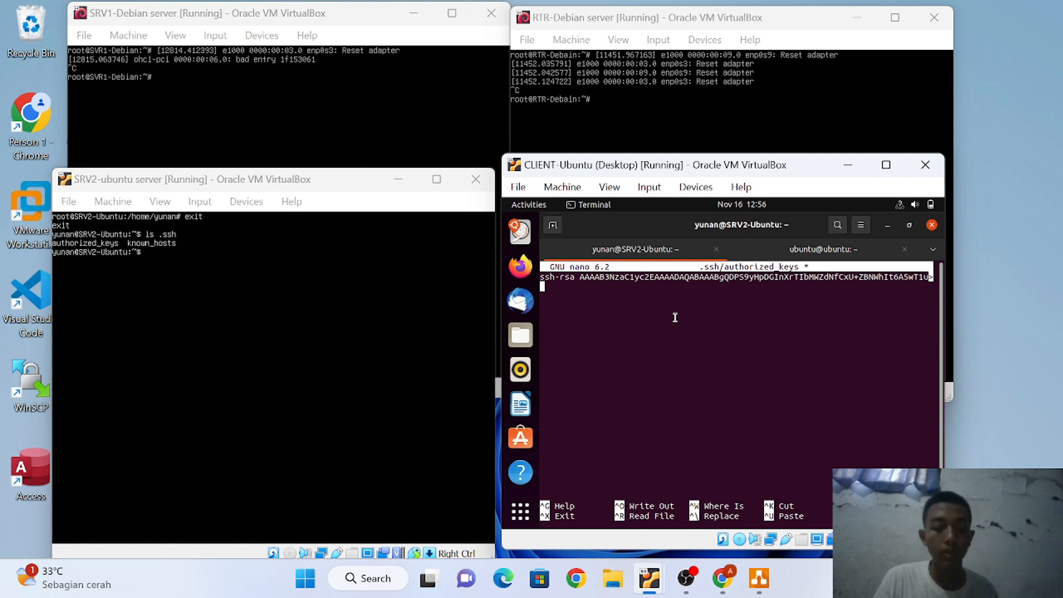
pyautogui.hotkey('ctrl', 'x')
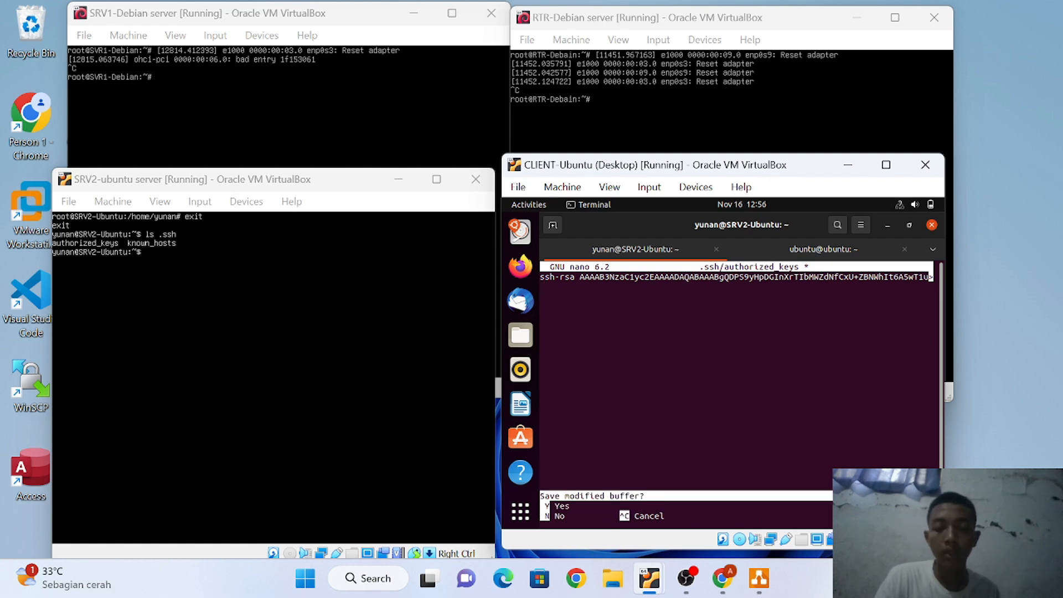
pyautogui.press('y')
pyautogui.press('Return')
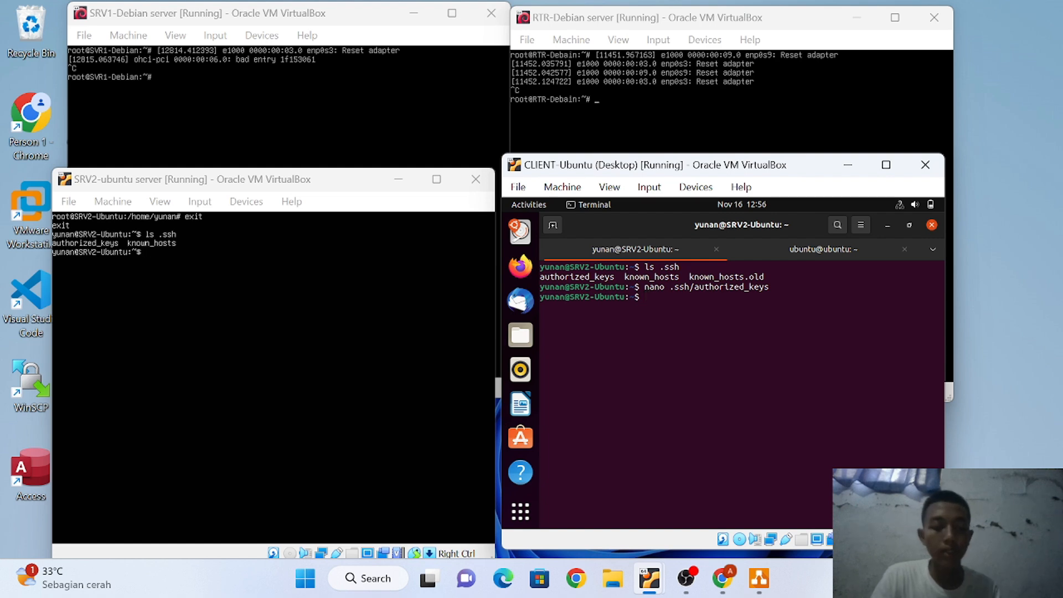
pyautogui.write('cat')
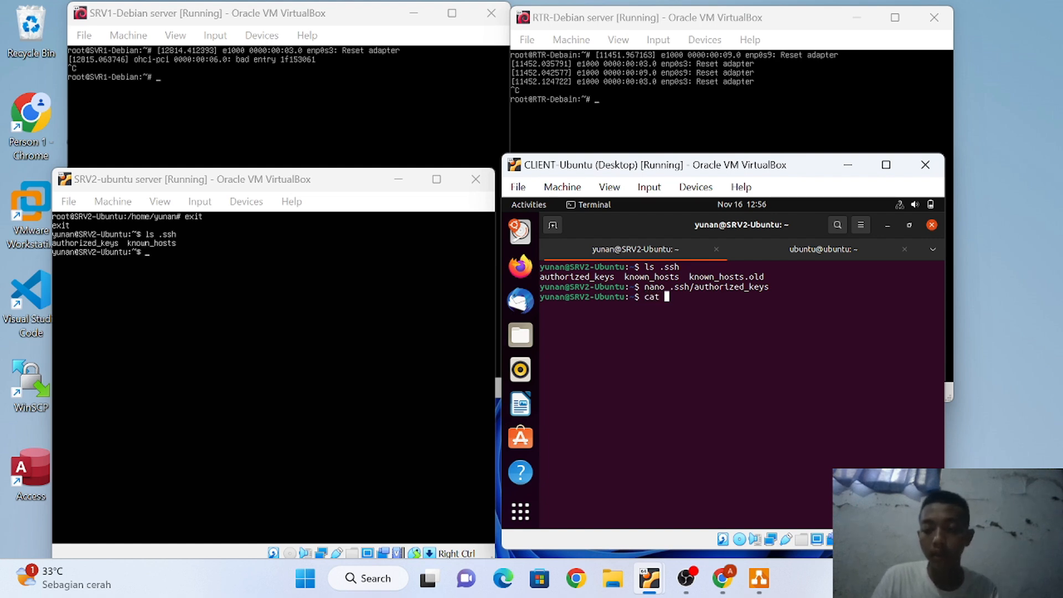
pyautogui.write(' .ssh')
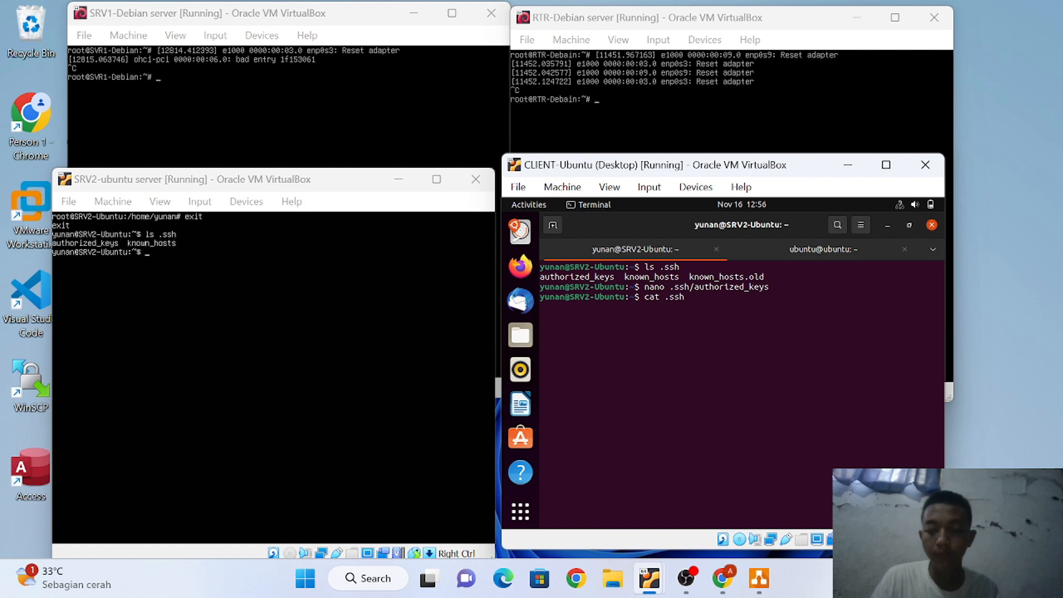
pyautogui.write('/au')
# Print SRV2's .ssh/authorized_keys to confirm it holds the client's ssh-rsa key
pyautogui.press('Tab')
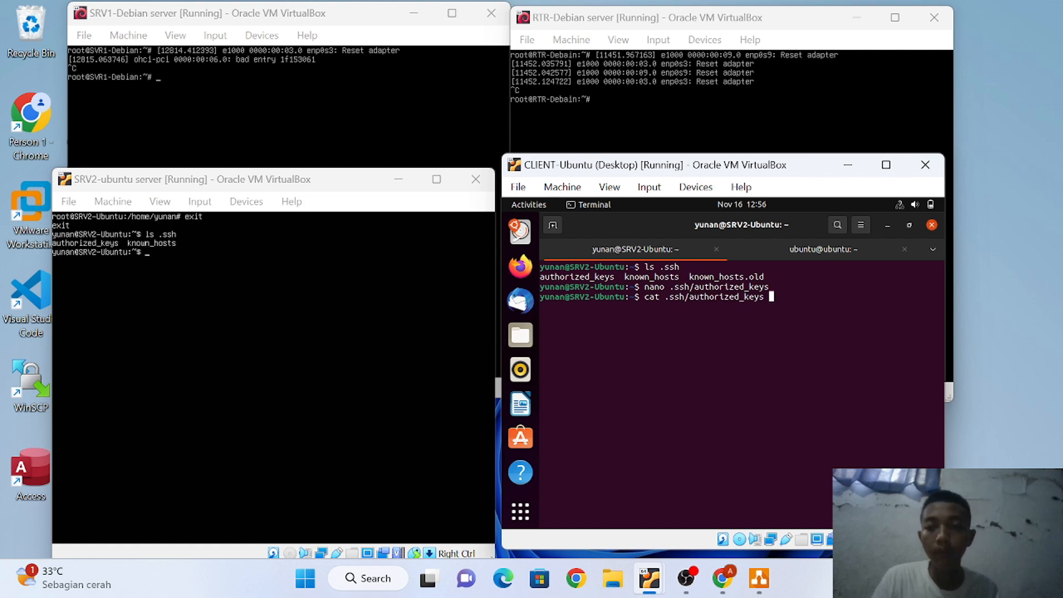
pyautogui.press('Return')
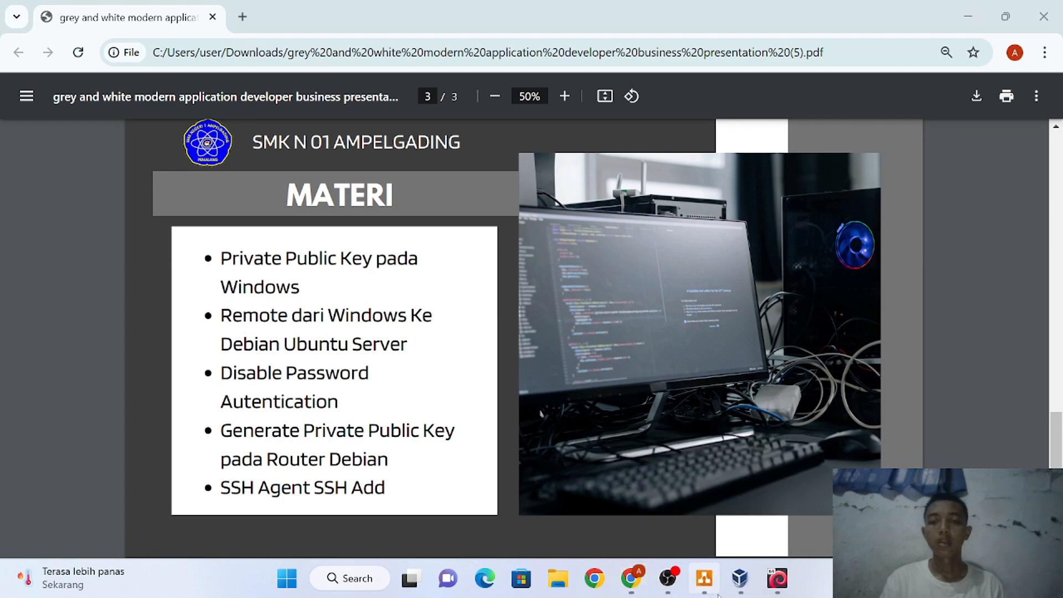
# Switch to the topologi.drawio network topology diagram in draw.io
pyautogui.click(704, 578)
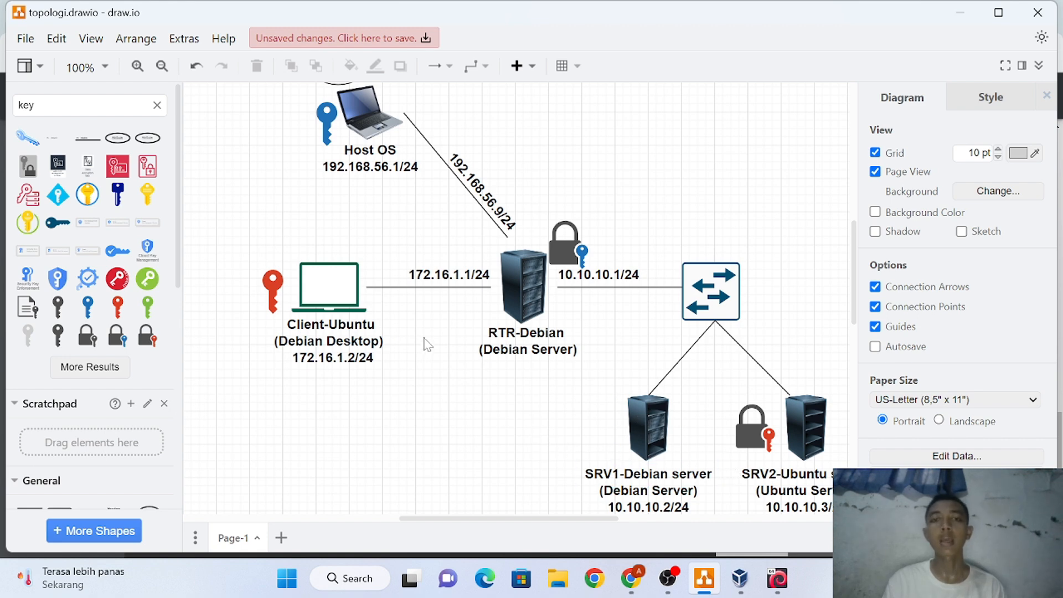
# Scroll up to view the INTERNET cloud, then return to the MATERI presentation slide
pyautogui.scroll(2, 422, 344)
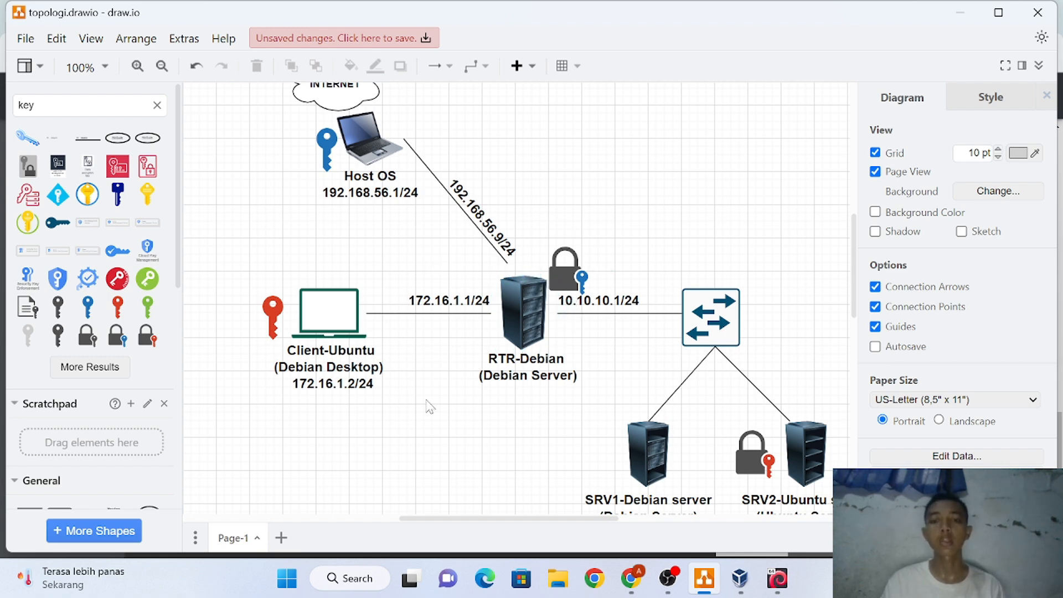
pyautogui.click(633, 587)
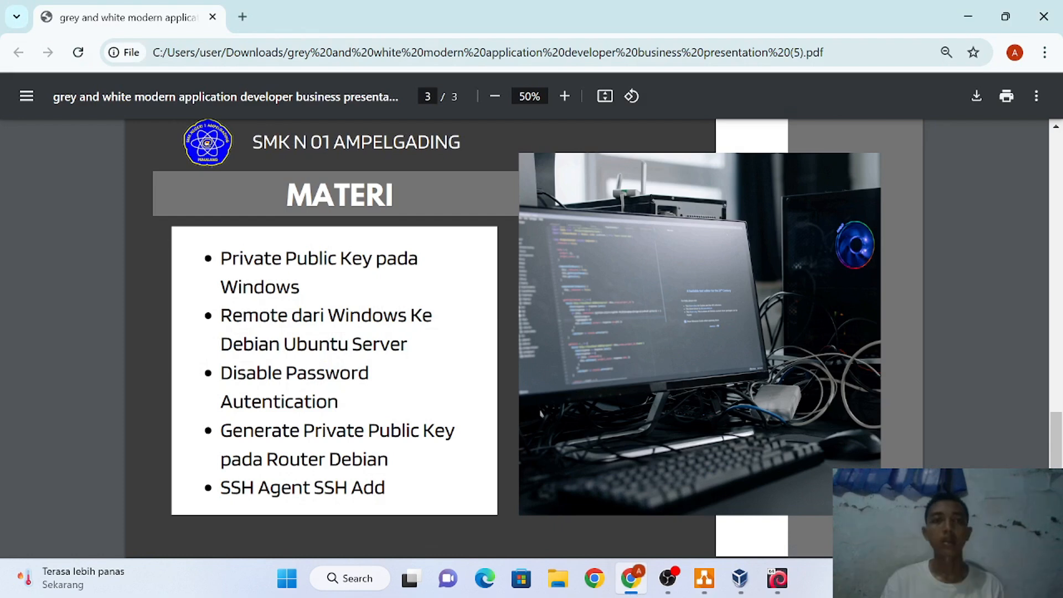
# Search Google for putty and download puttygen.exe from putty.org's latest release page
pyautogui.click(249, 21)
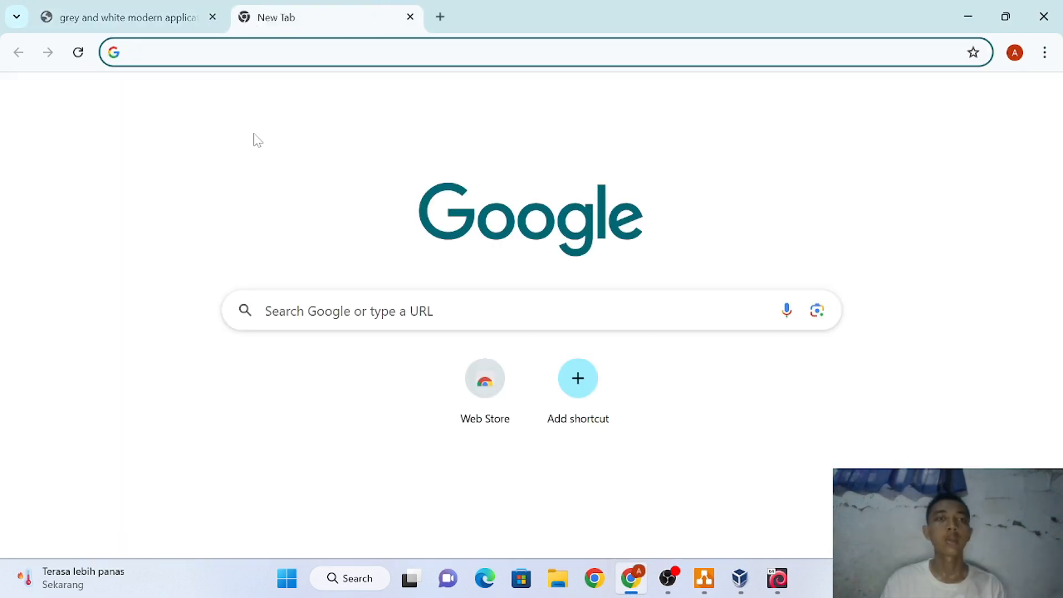
pyautogui.click(354, 311)
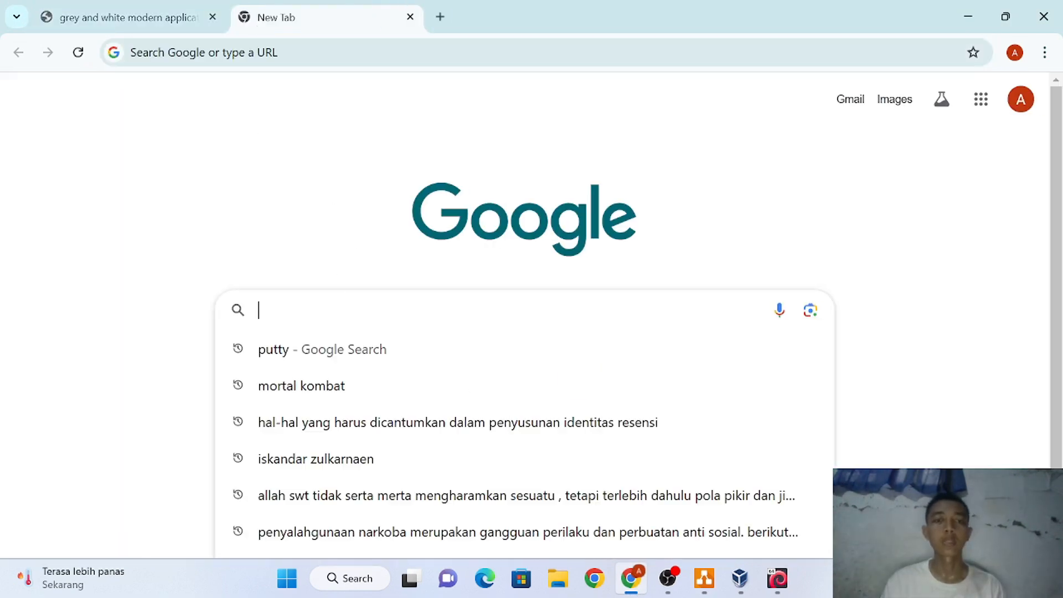
pyautogui.click(340, 350)
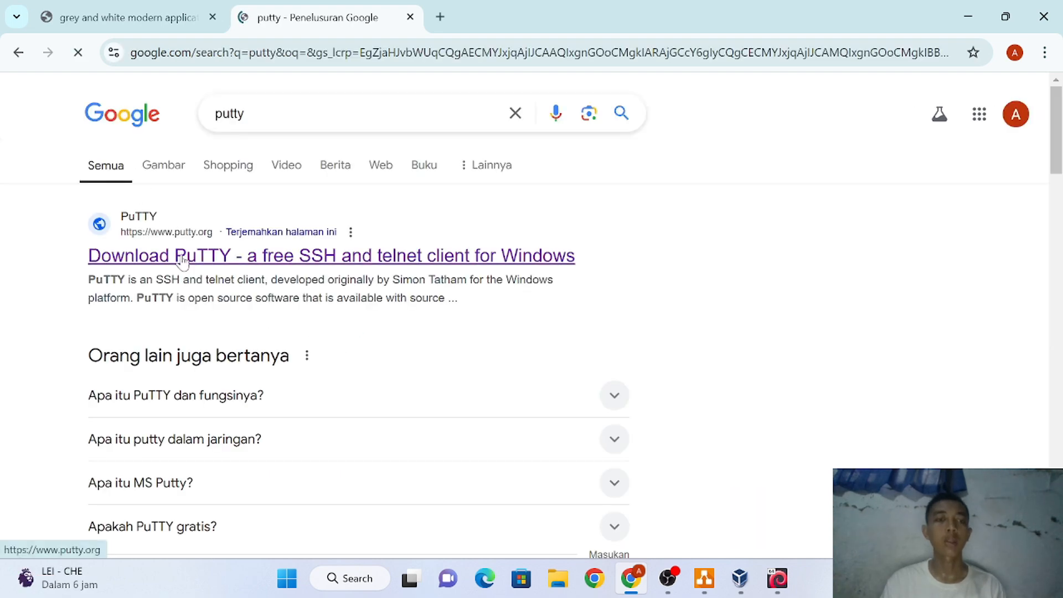
pyautogui.click(182, 261)
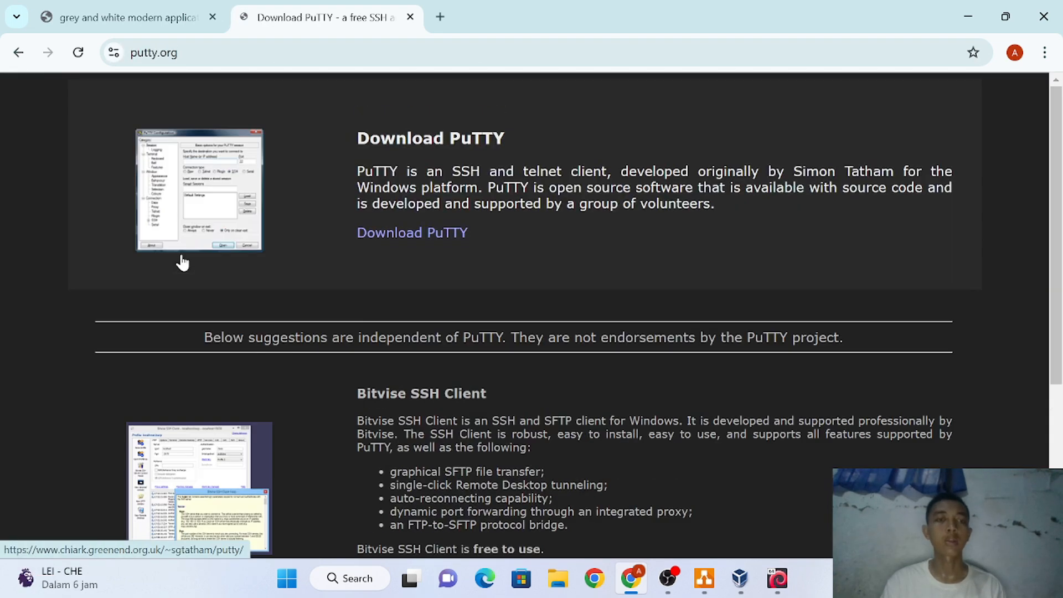
pyautogui.click(402, 238)
pyautogui.scroll(-15, 337, 328)
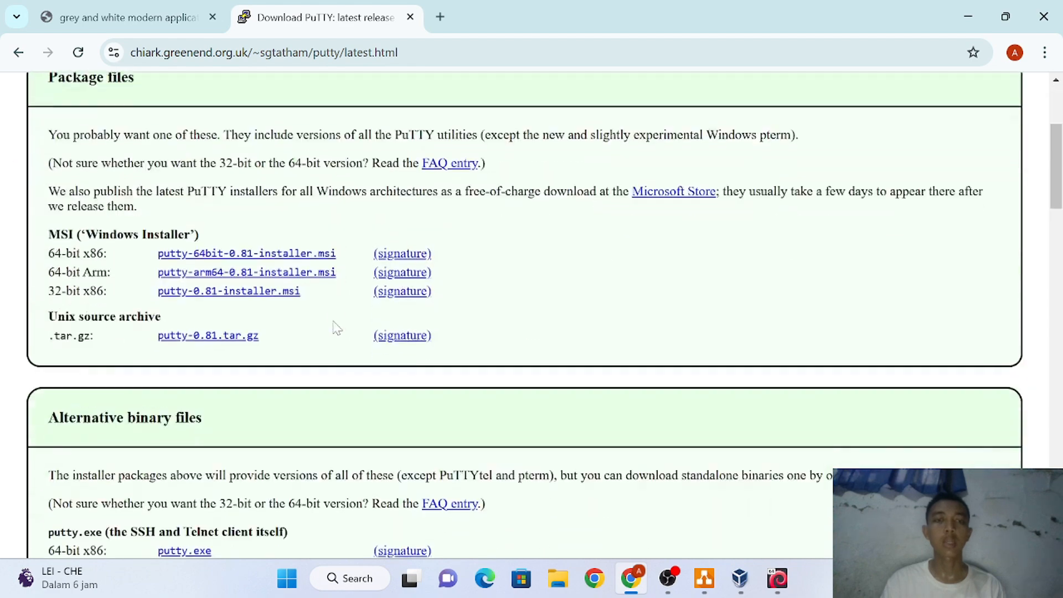
pyautogui.scroll(-4, 337, 327)
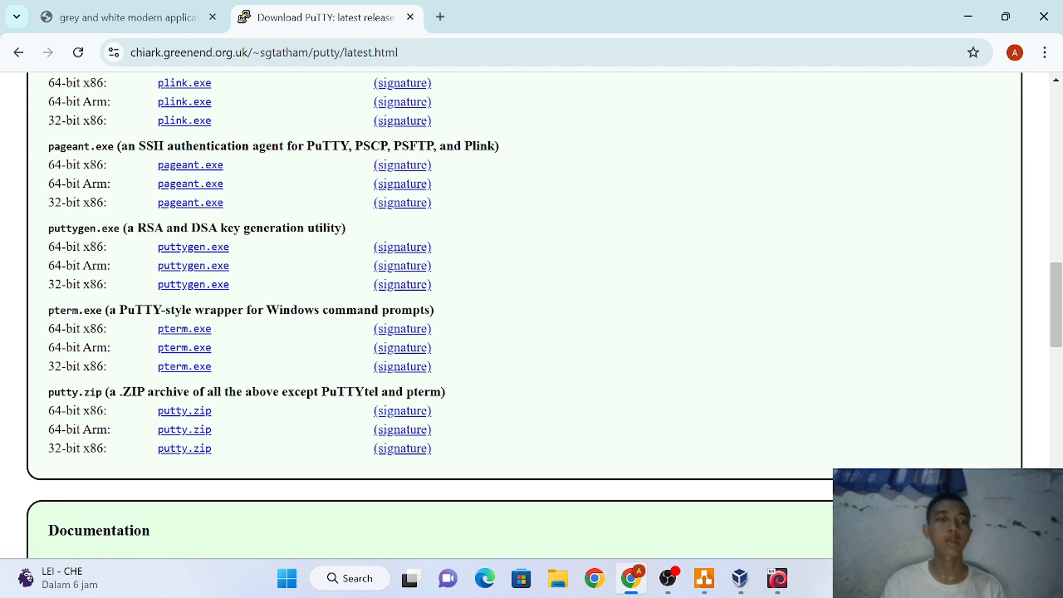
pyautogui.click(205, 252)
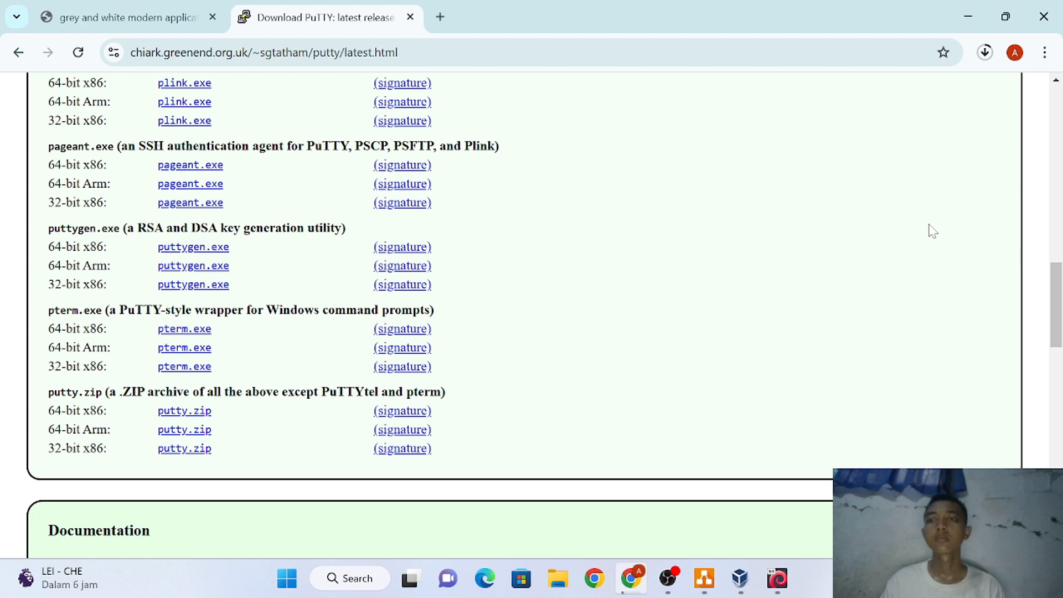
# Wait for the puttygen.exe download to finish and launch it from Chrome's downloads list
pyautogui.click(985, 53)
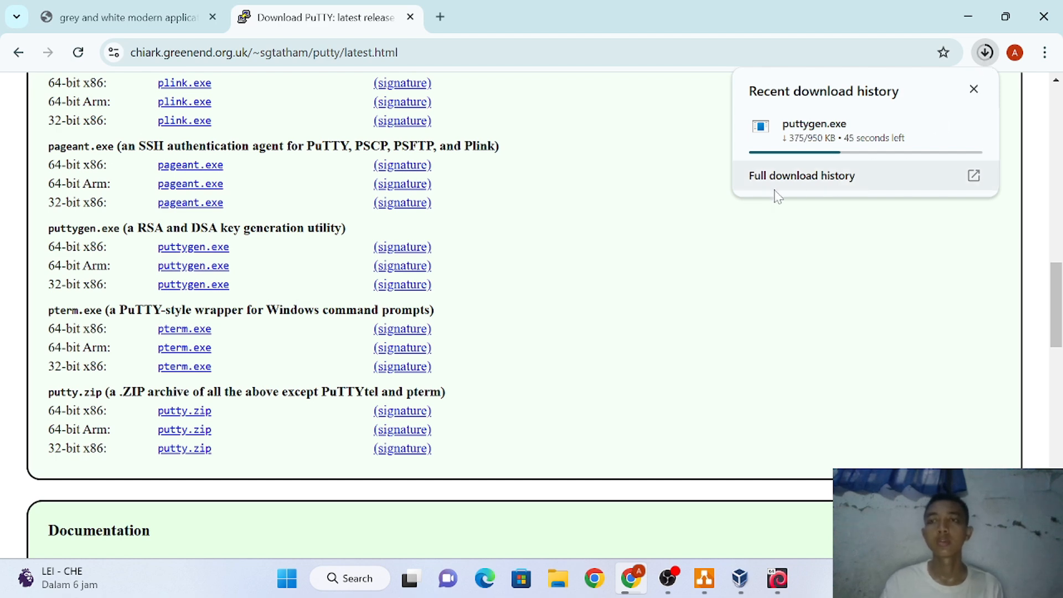
pyautogui.click(704, 187)
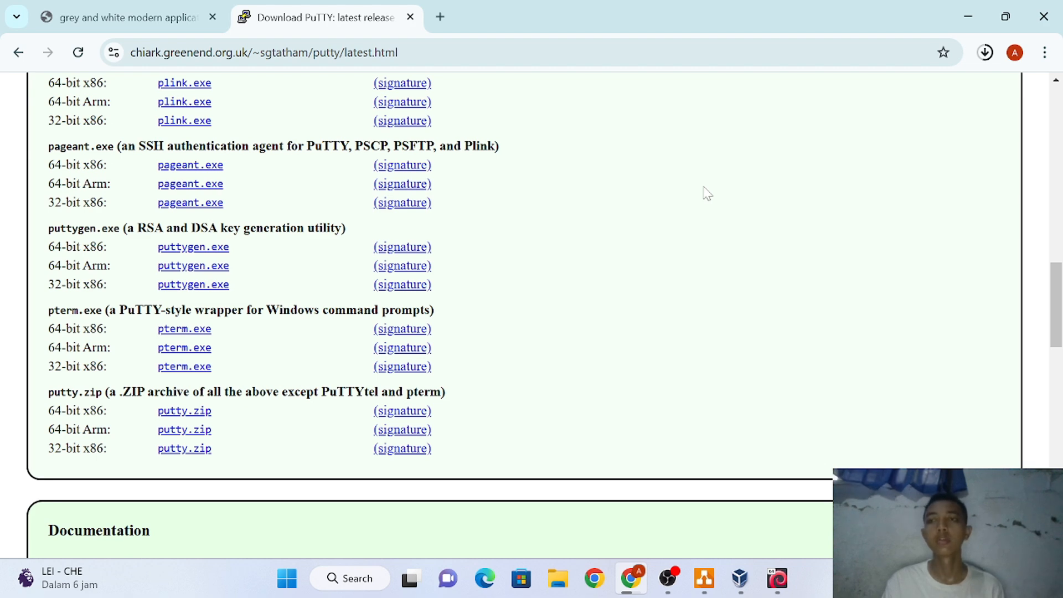
pyautogui.click(992, 55)
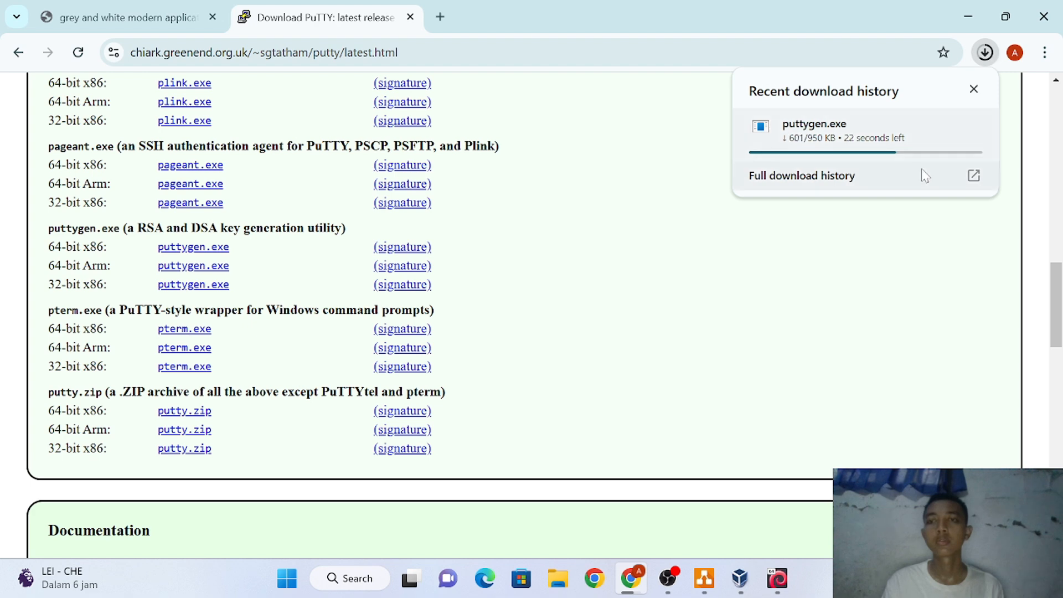
pyautogui.click(891, 224)
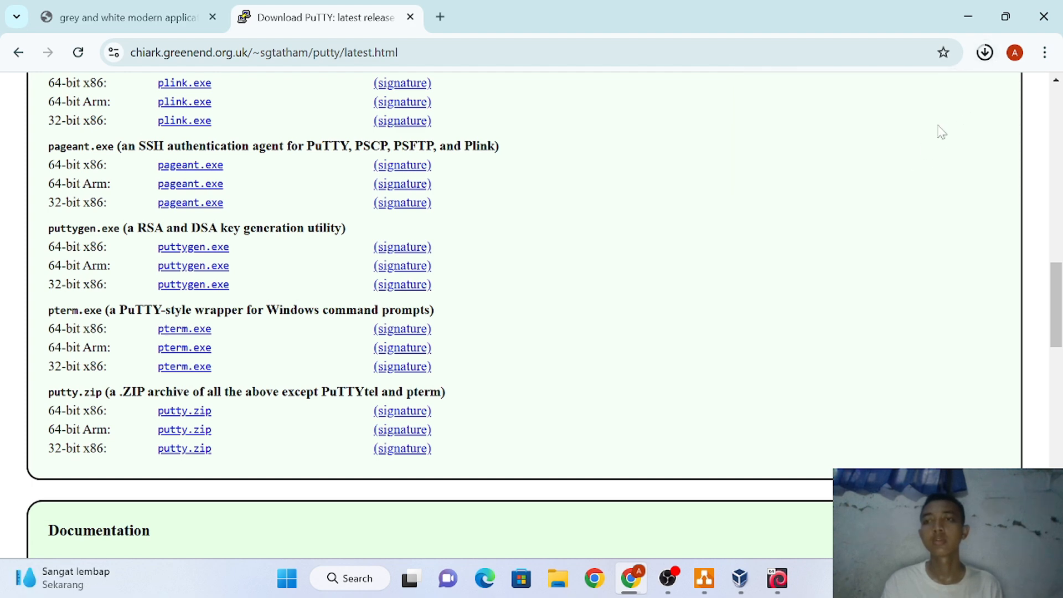
pyautogui.click(985, 52)
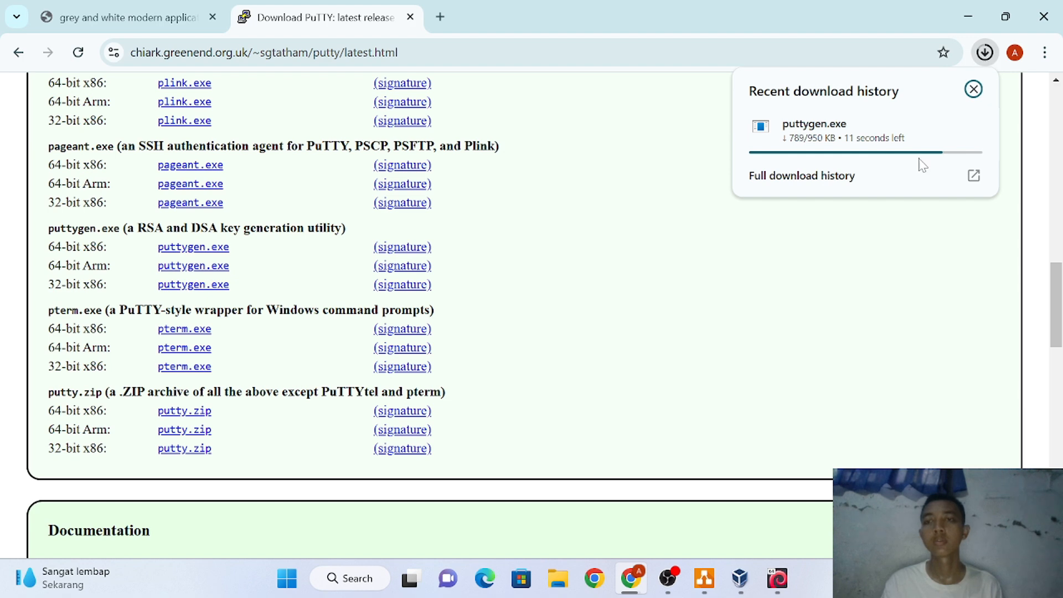
pyautogui.click(842, 311)
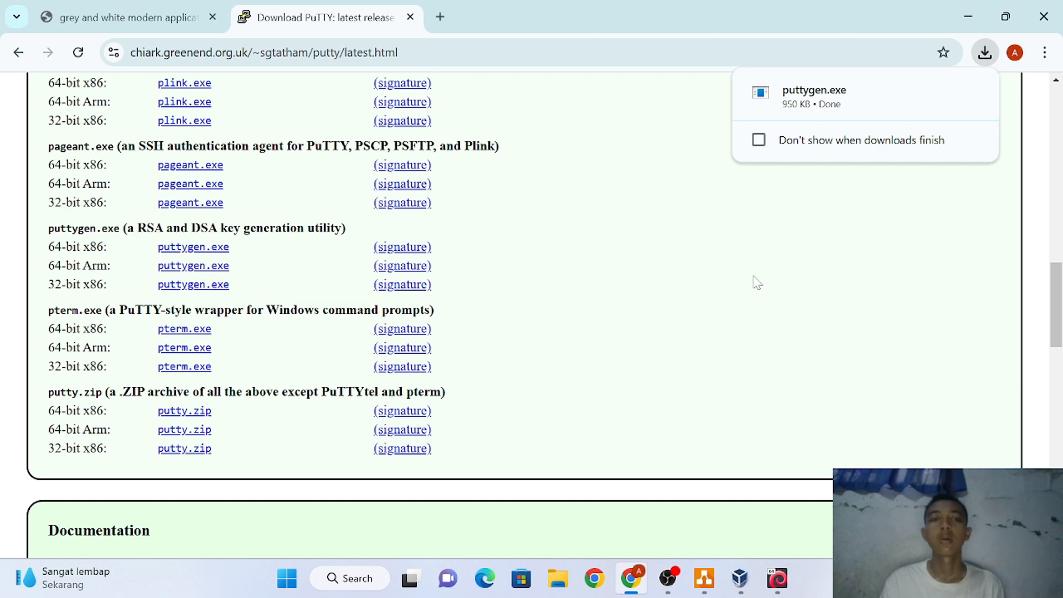
pyautogui.moveTo(824, 110)
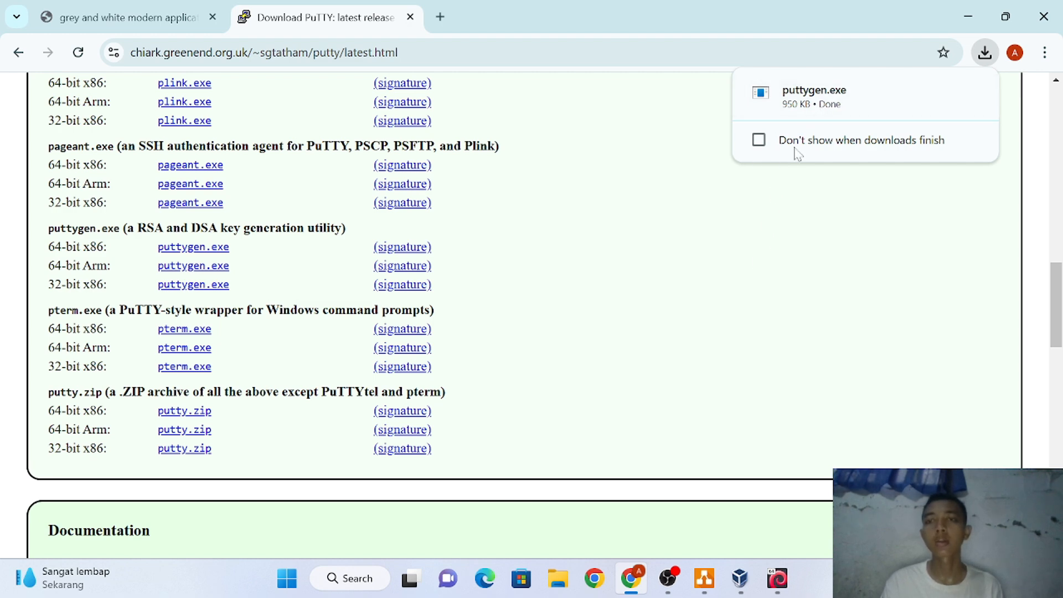
pyautogui.click(831, 110)
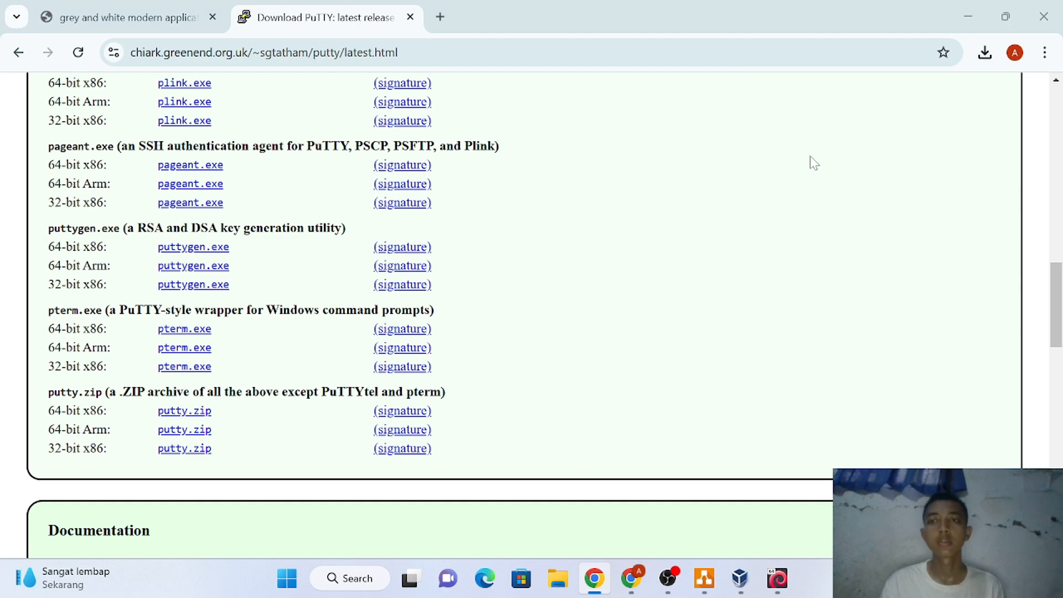
pyautogui.click(984, 54)
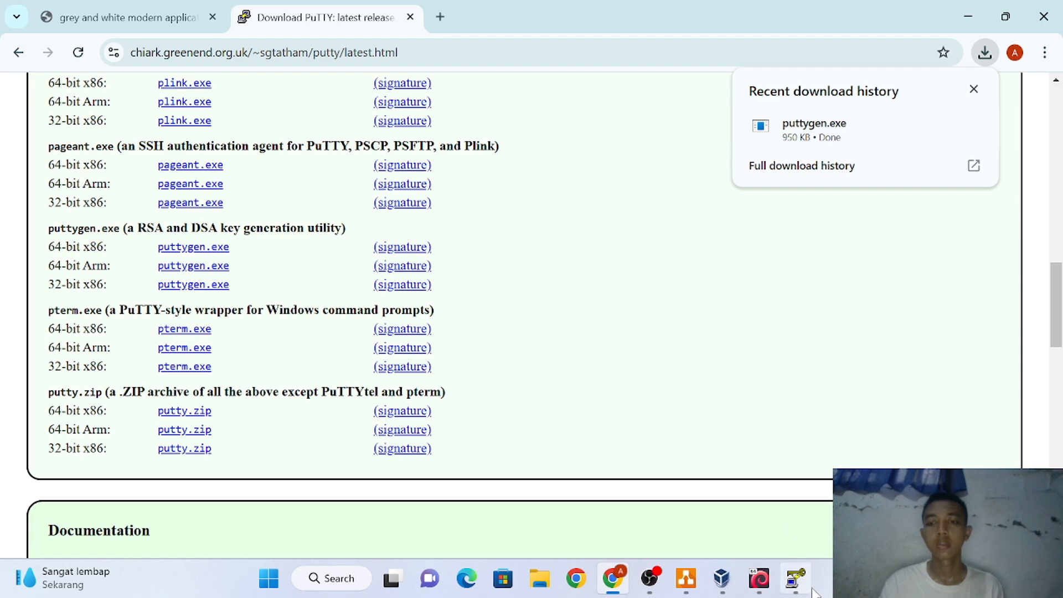
# Generate a 2048-bit RSA key pair in PuTTYgen and enter the key passphrase twice
pyautogui.click(796, 578)
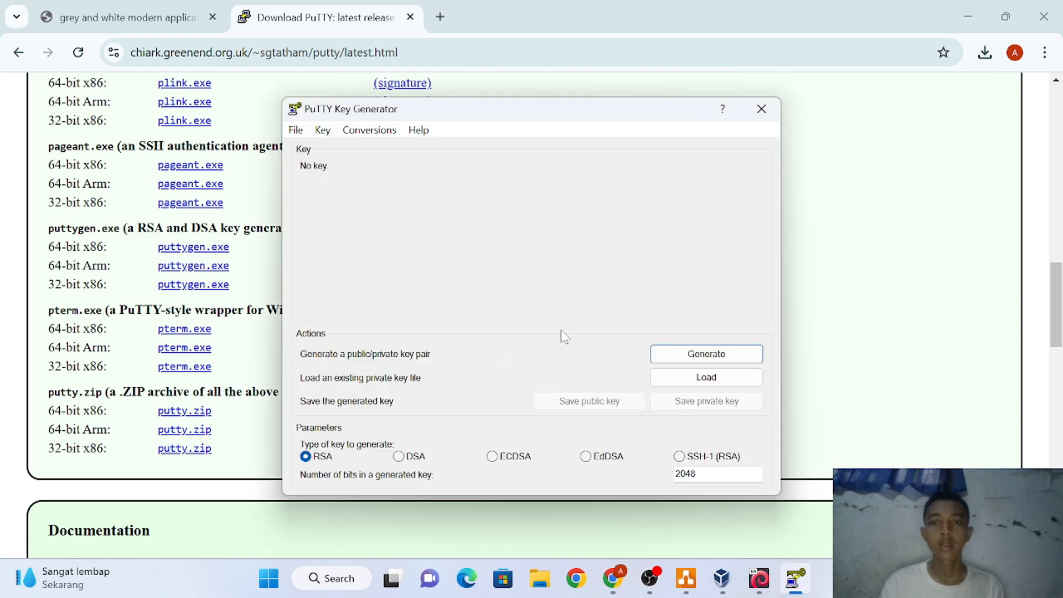
pyautogui.click(680, 359)
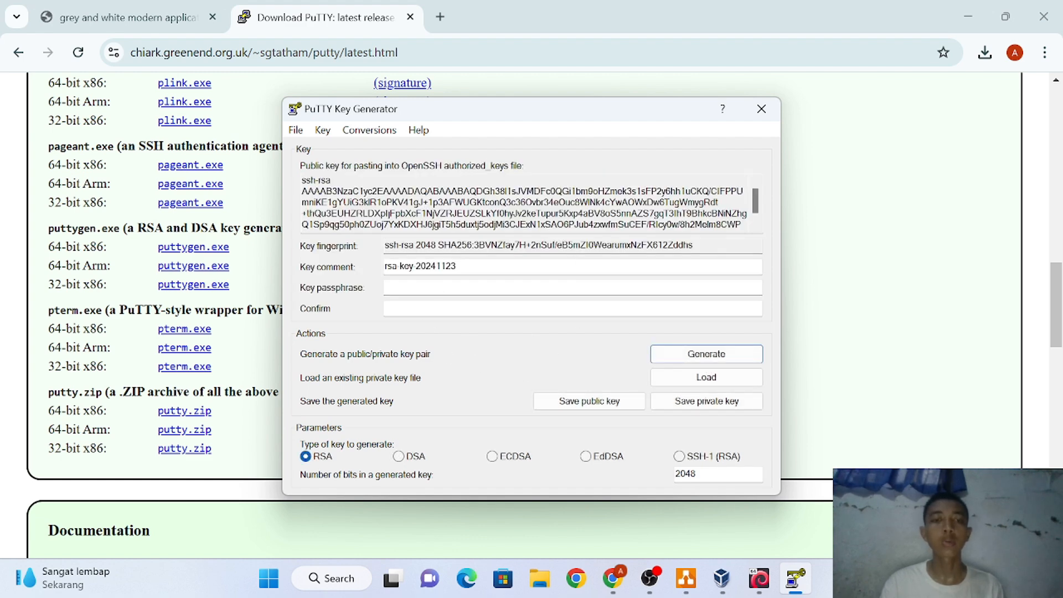
pyautogui.click(421, 287)
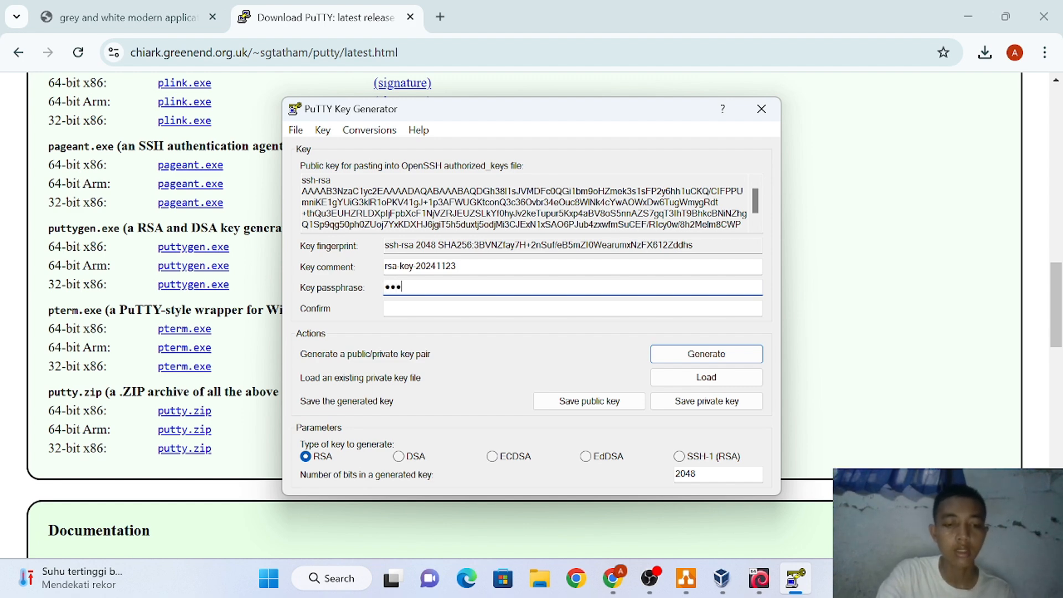
pyautogui.write('a')
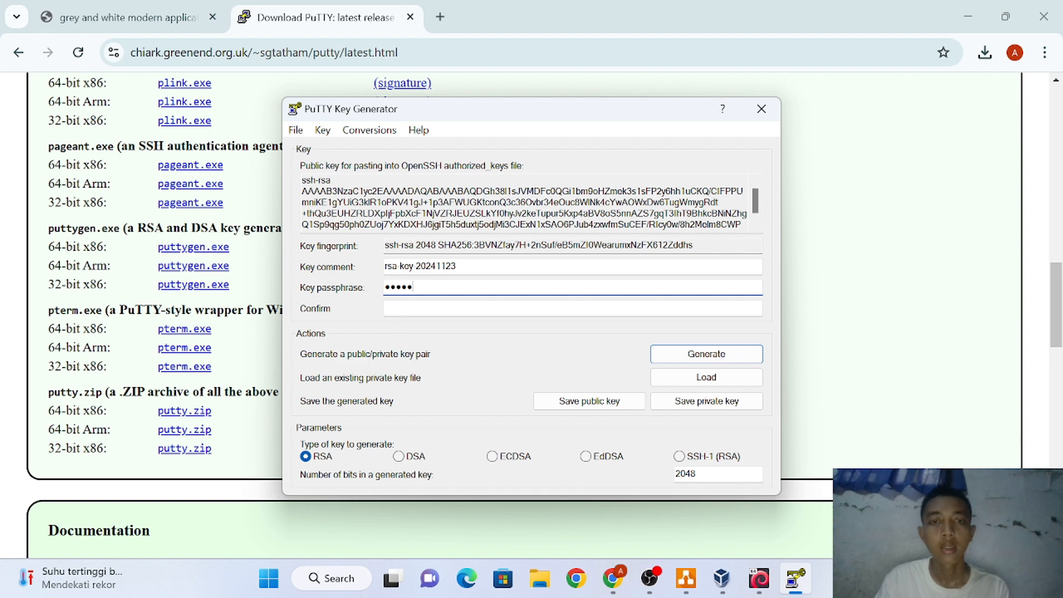
pyautogui.press('Tab')
pyautogui.write('•••')
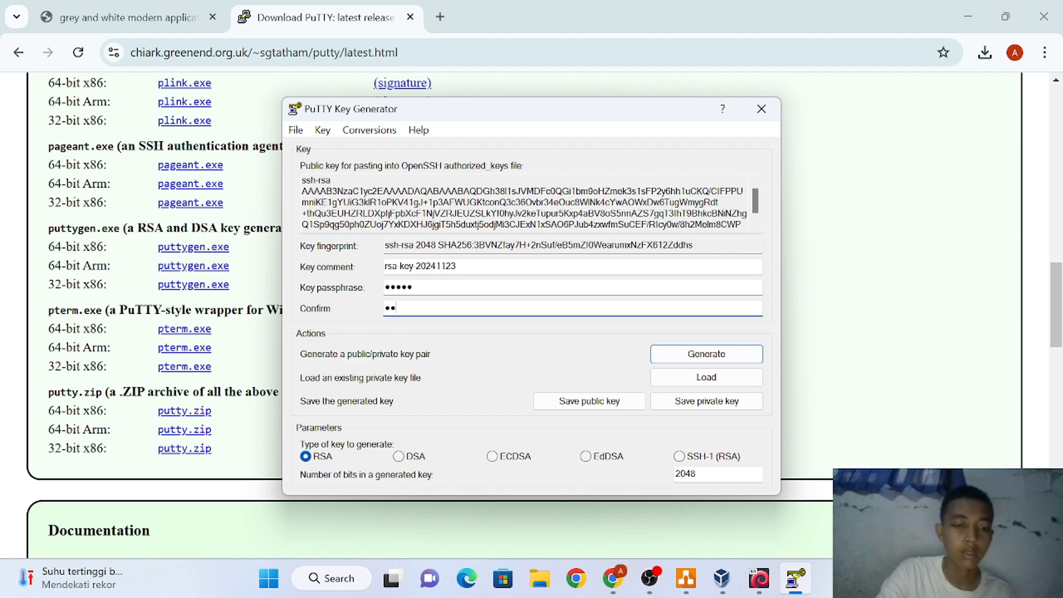
pyautogui.write('••')
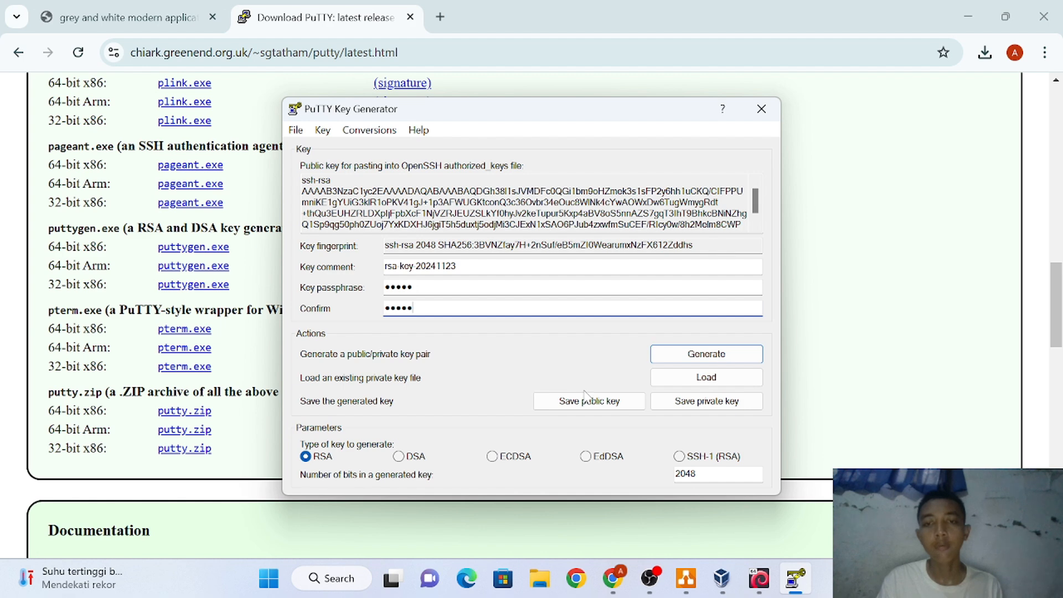
# Save the public key to the Downloads folder as pub.key
pyautogui.click(587, 407)
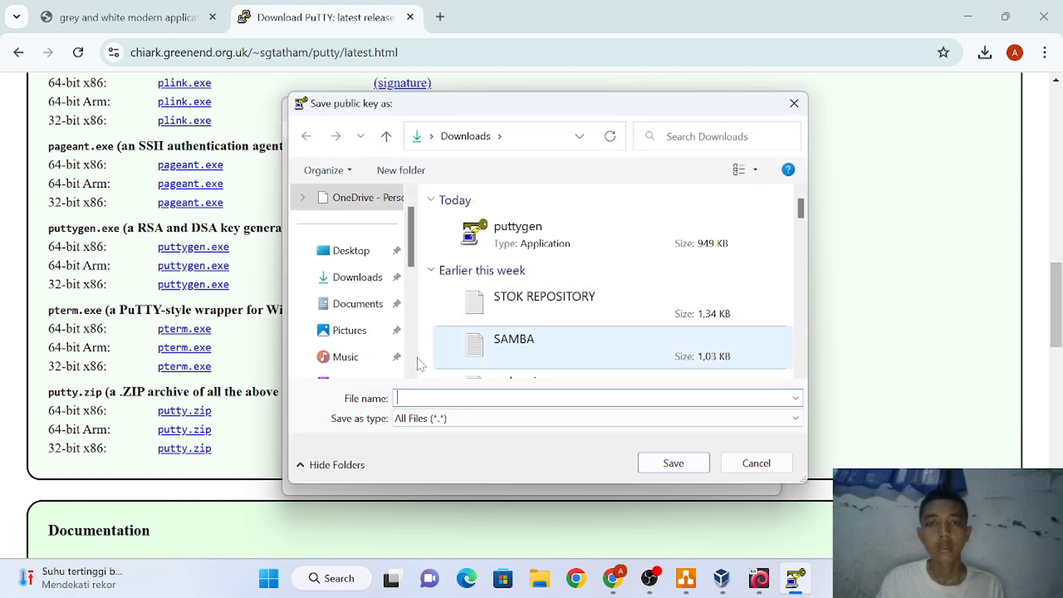
pyautogui.click(345, 282)
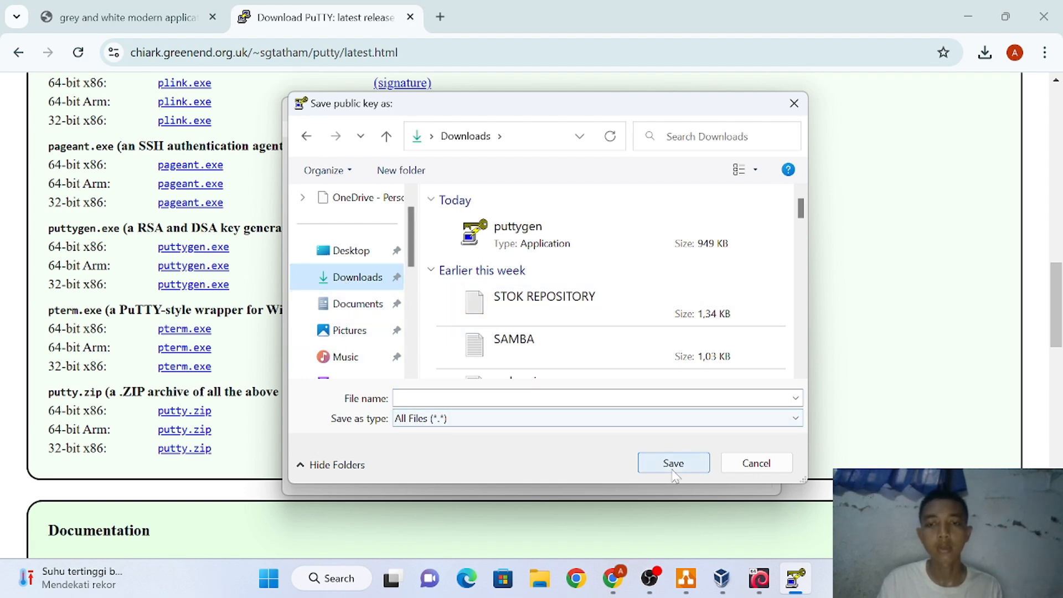
pyautogui.click(525, 398)
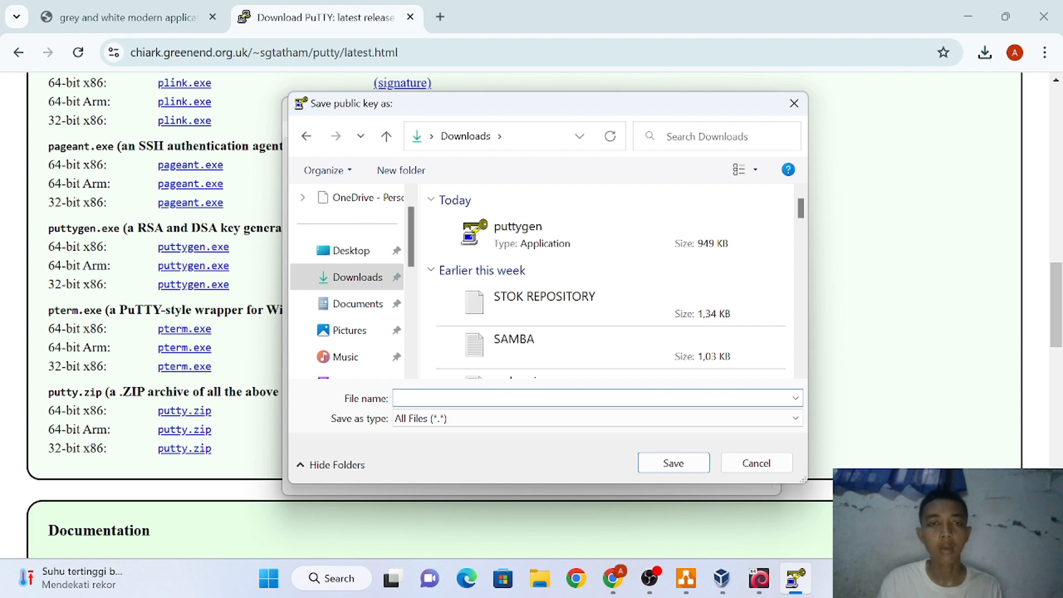
pyautogui.write('p')
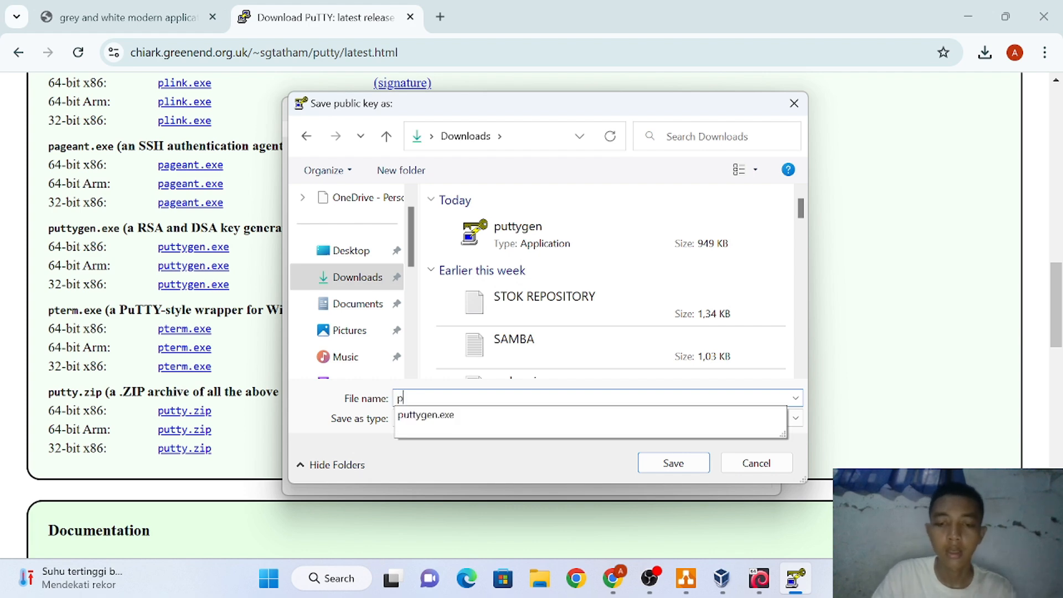
pyautogui.write('ub')
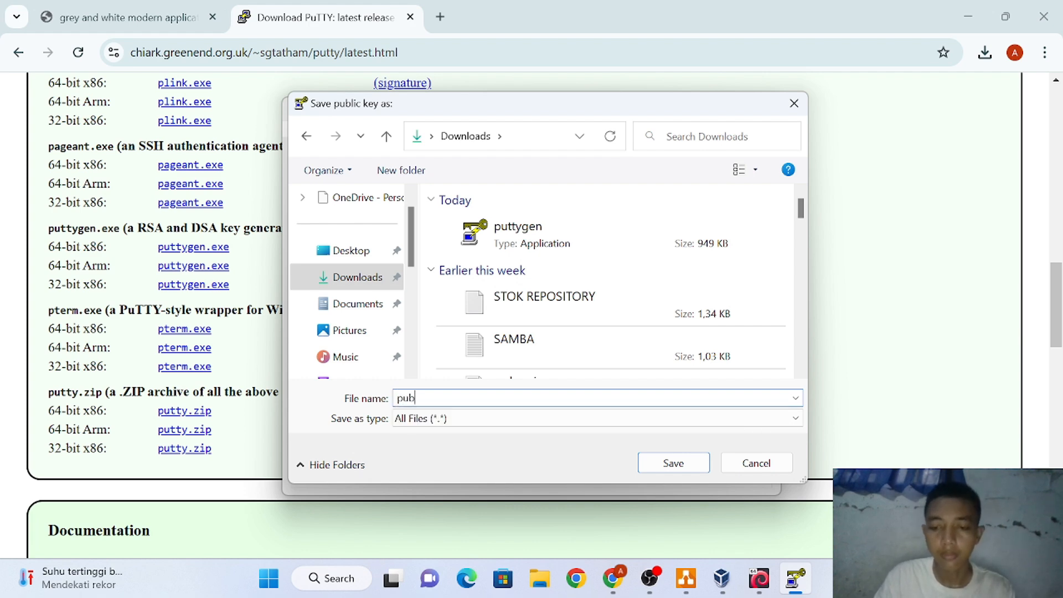
pyautogui.write('.k')
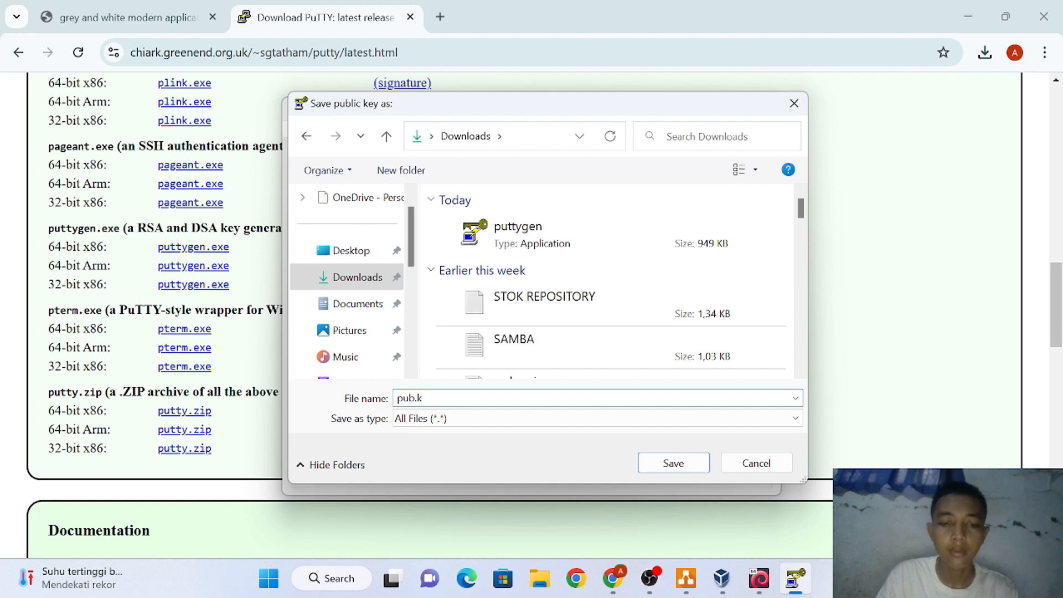
pyautogui.write('ey')
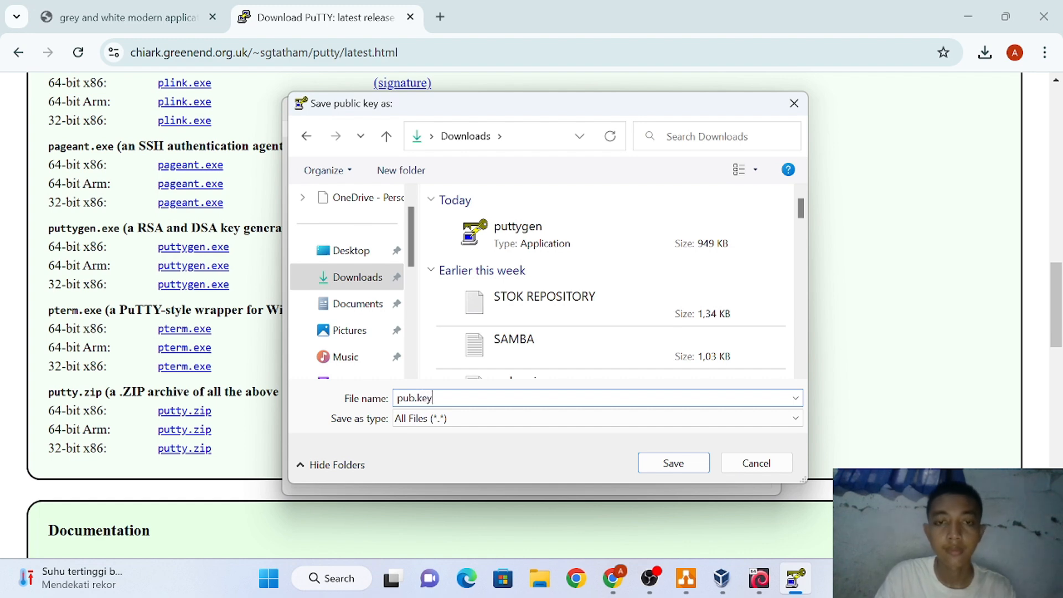
pyautogui.click(684, 470)
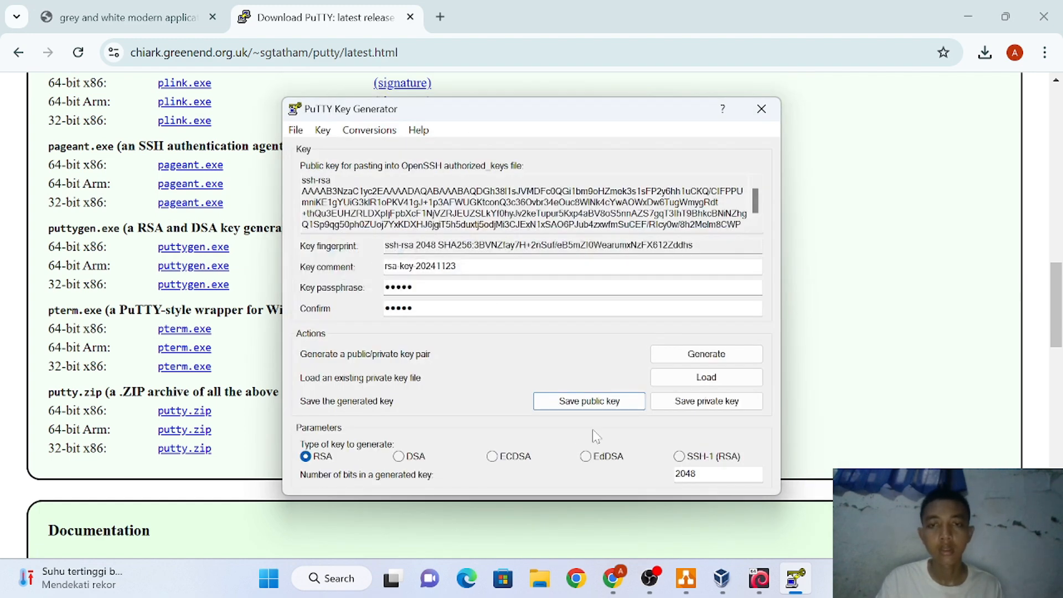
# Save the private key to Downloads under the name 'privete'
pyautogui.click(707, 401)
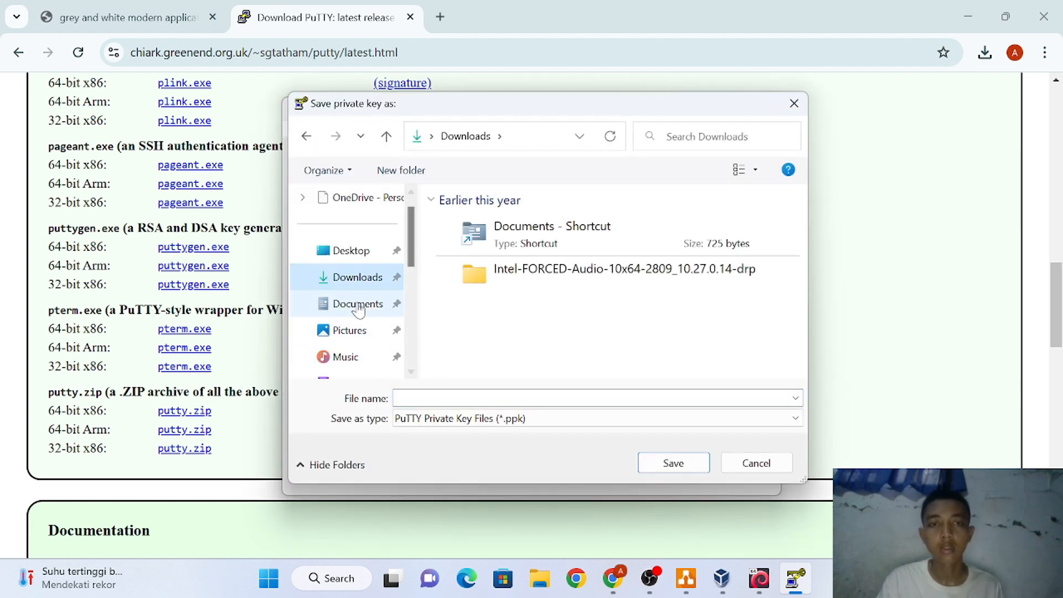
pyautogui.click(476, 398)
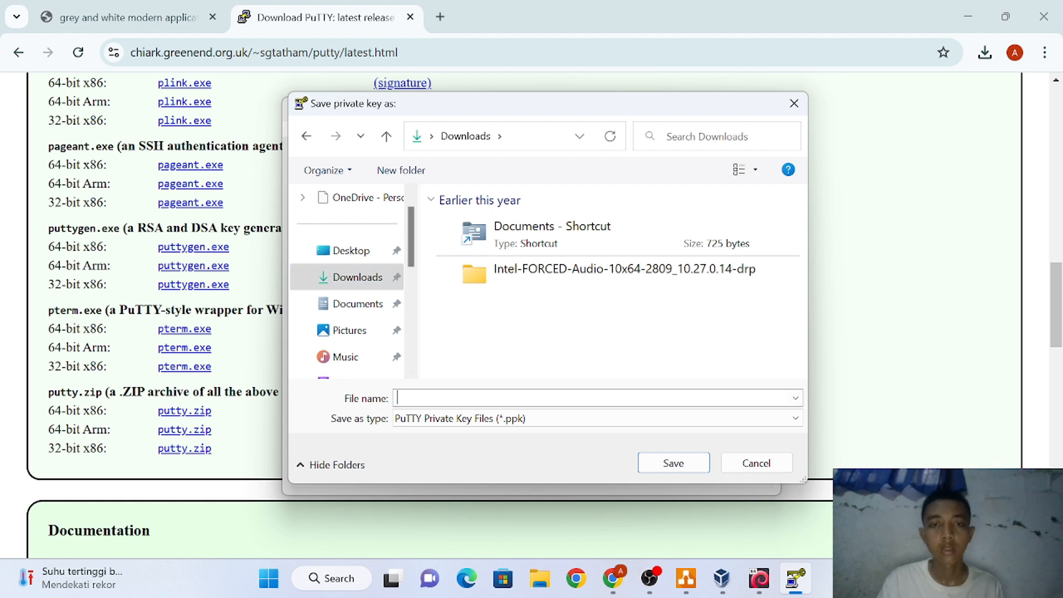
pyautogui.write('pri')
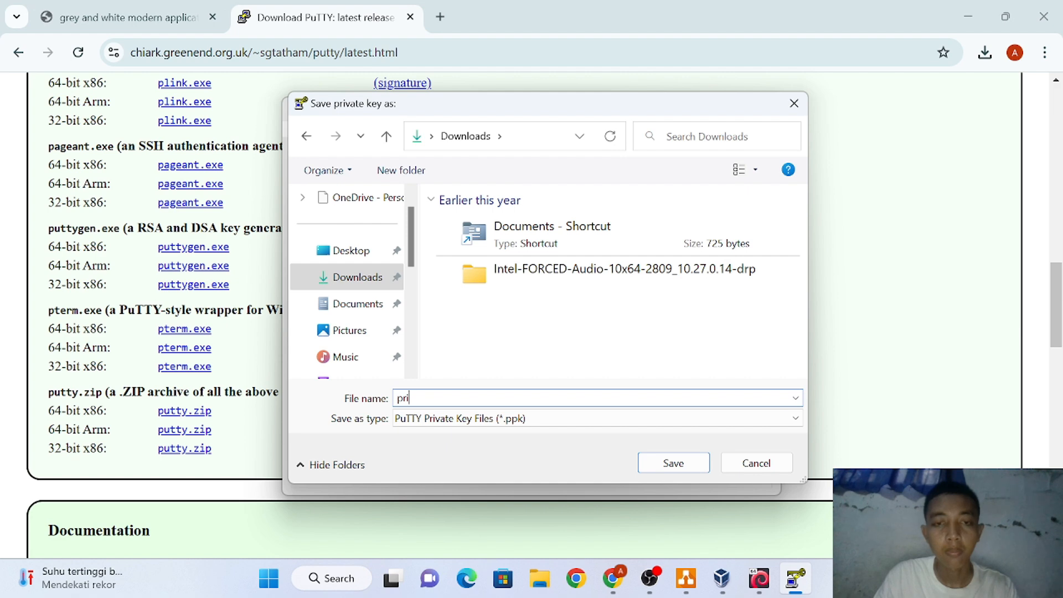
pyautogui.write('ve')
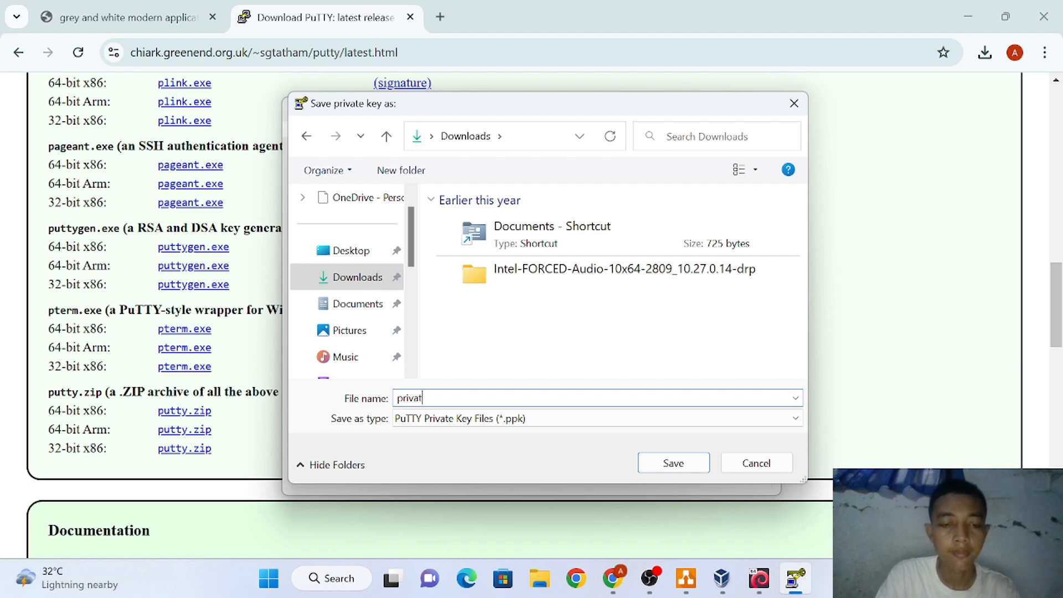
pyautogui.write('te.key')
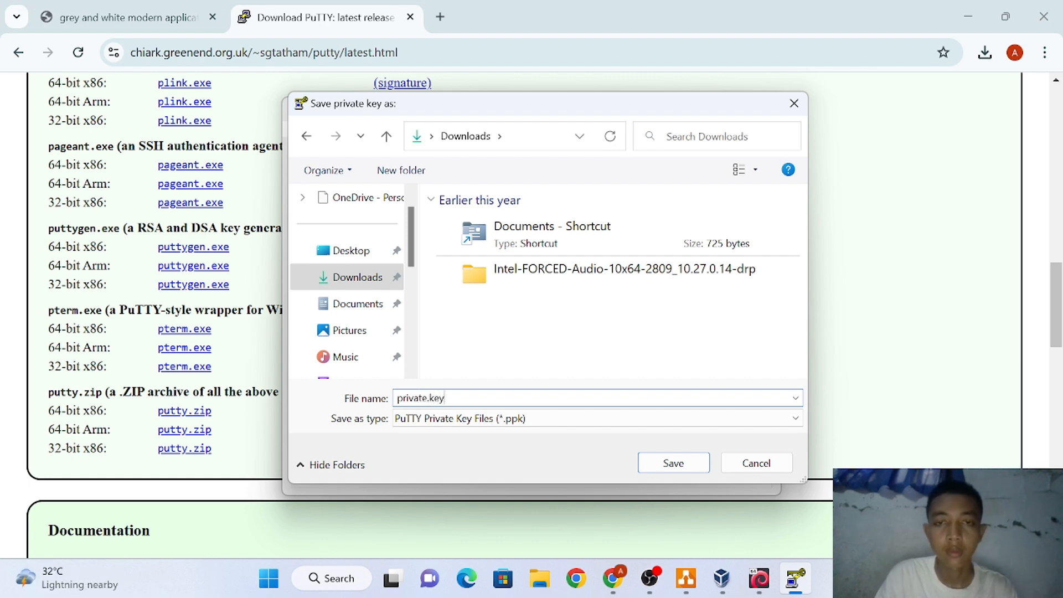
pyautogui.click(653, 467)
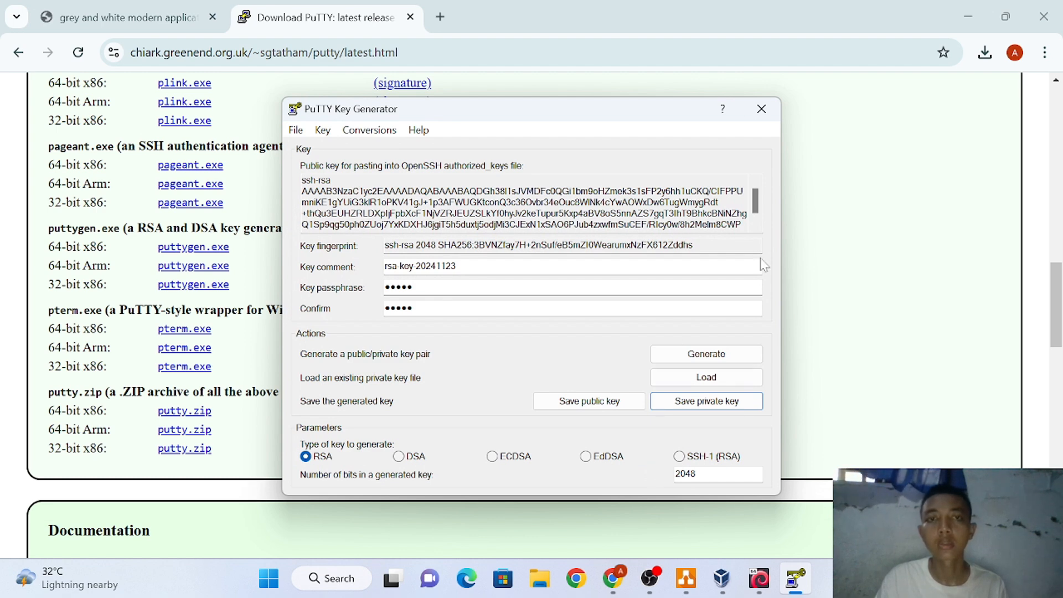
# Close PuTTYgen, then find PuTTY in Windows Search and launch it
pyautogui.click(760, 113)
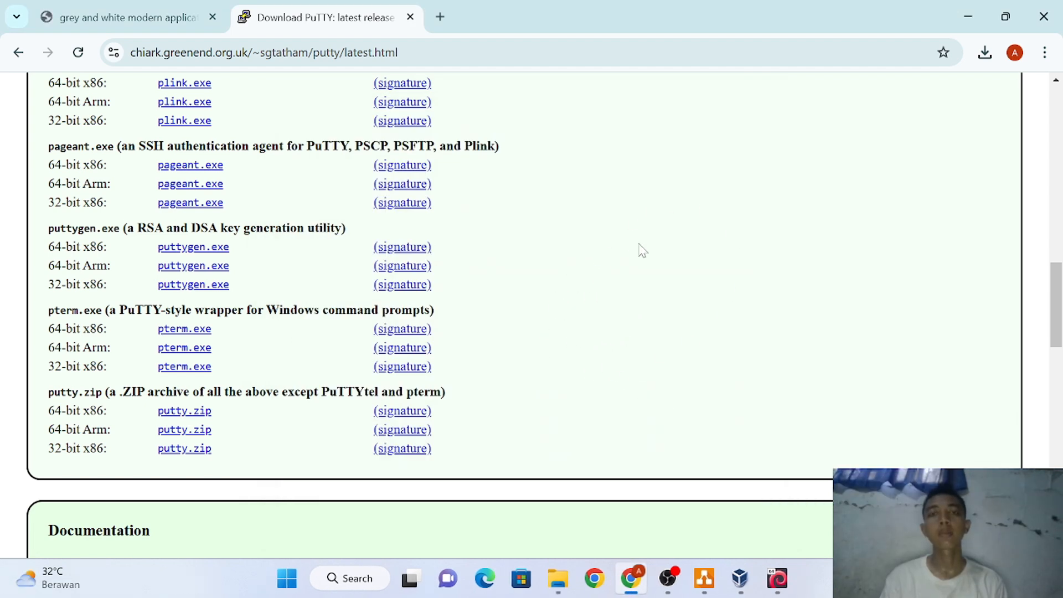
pyautogui.click(349, 578)
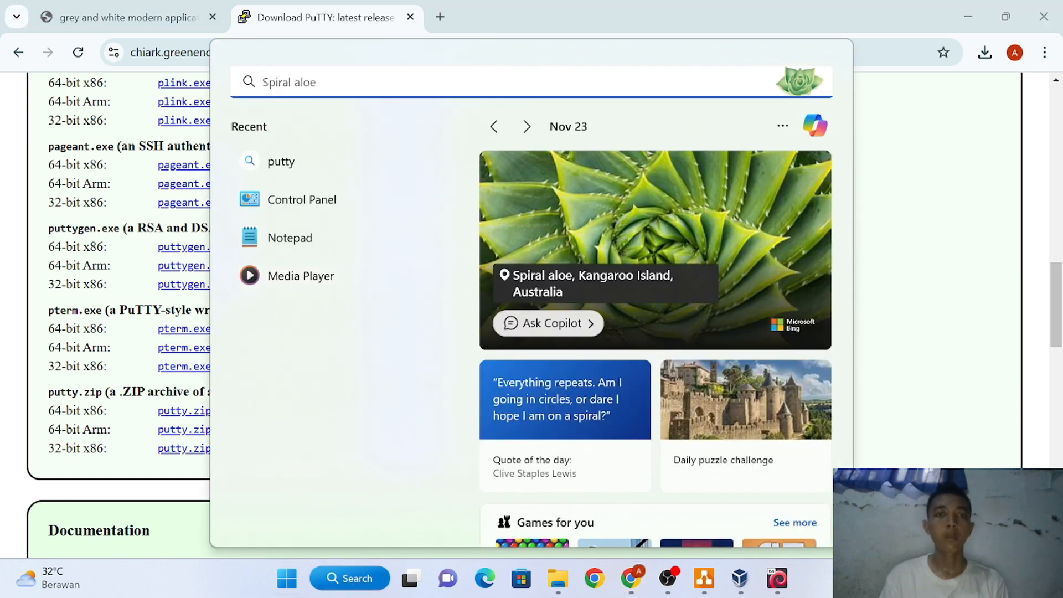
pyautogui.write('puut')
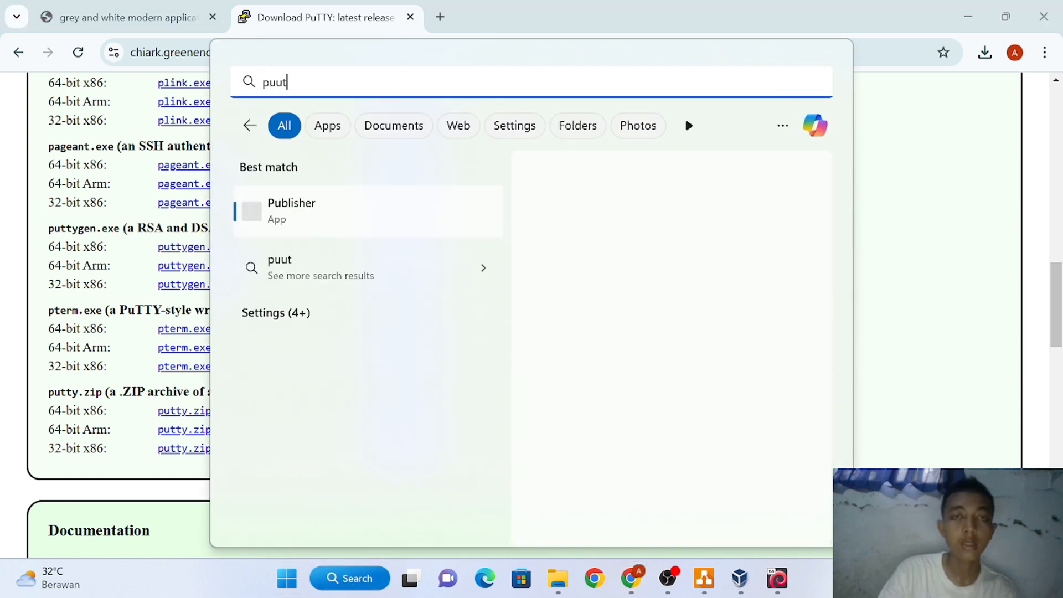
pyautogui.write('y')
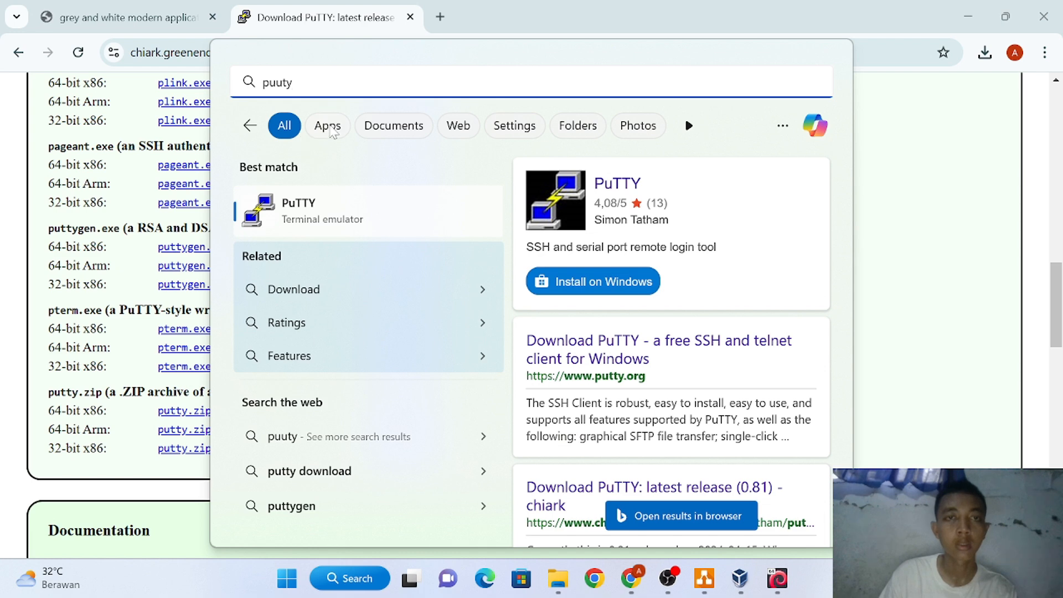
pyautogui.click(328, 128)
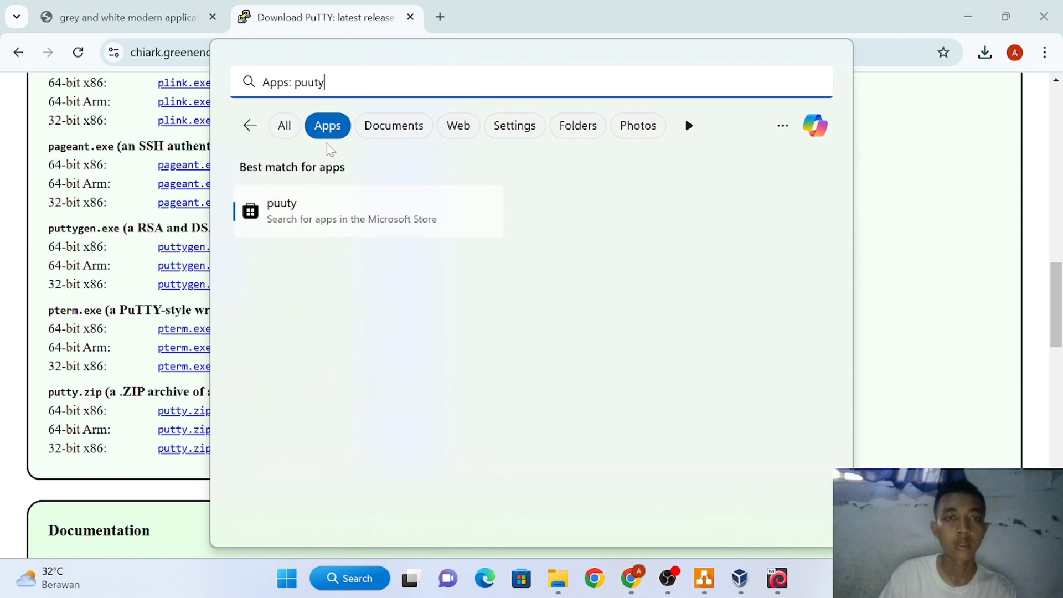
pyautogui.press('BackSpace')
pyautogui.press('BackSpace')
pyautogui.press('BackSpace')
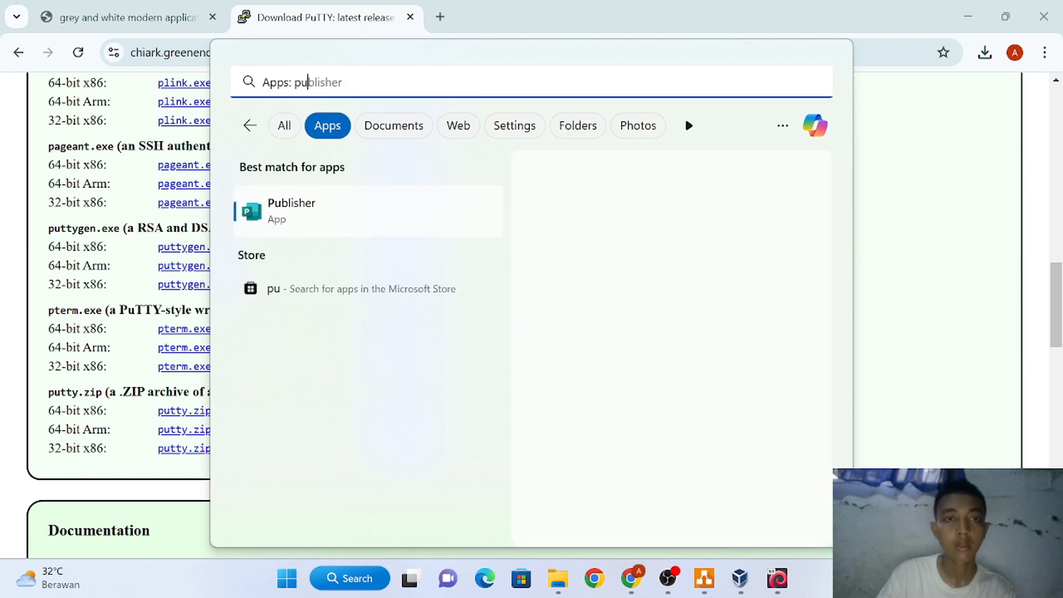
pyautogui.click(355, 226)
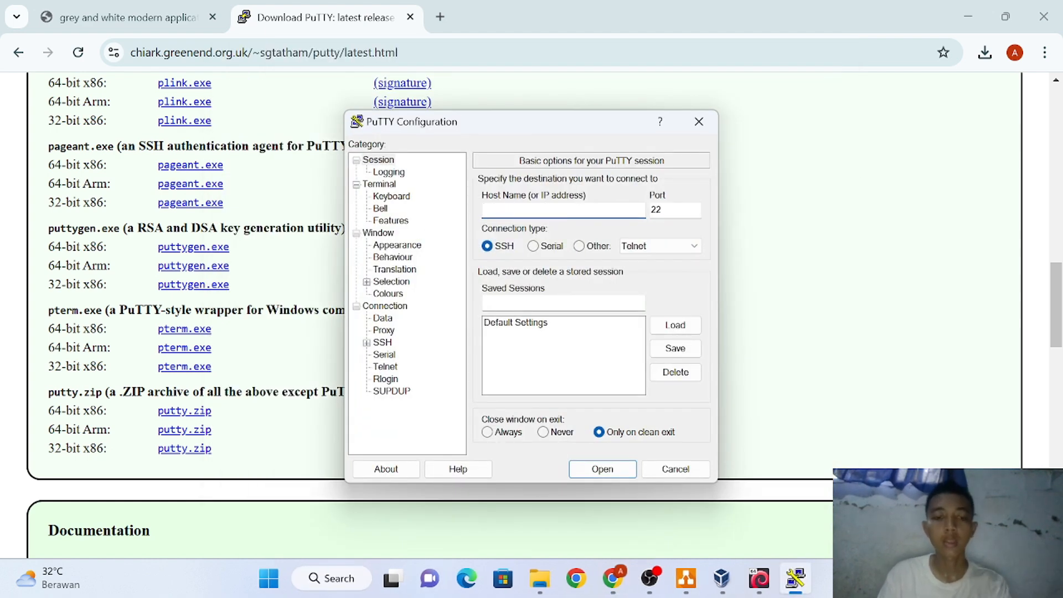
# Open an SSH session to 192.168.137.9 on port 2212
pyautogui.write('192.')
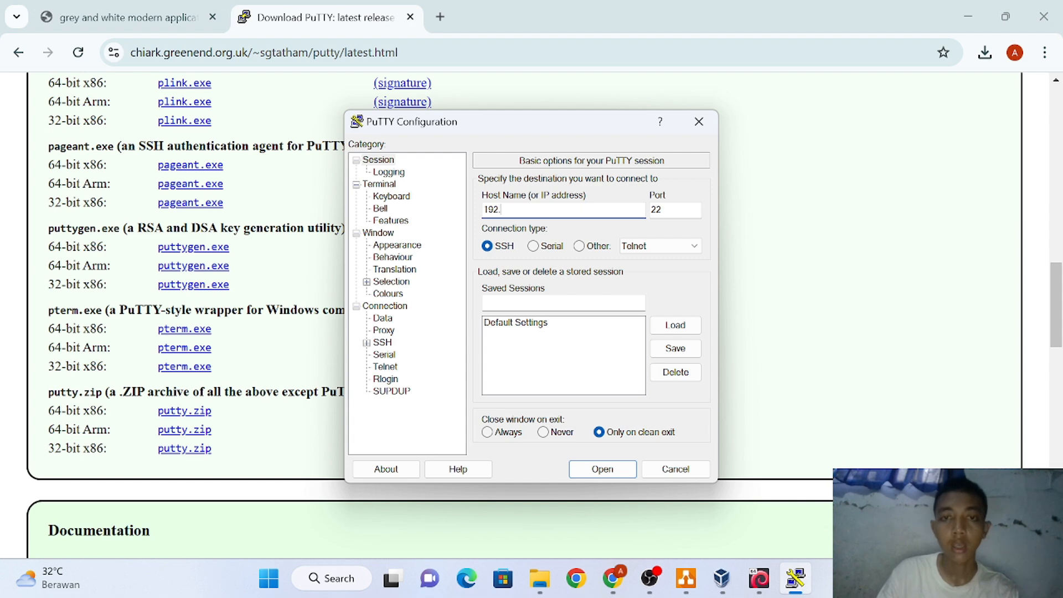
pyautogui.write('168')
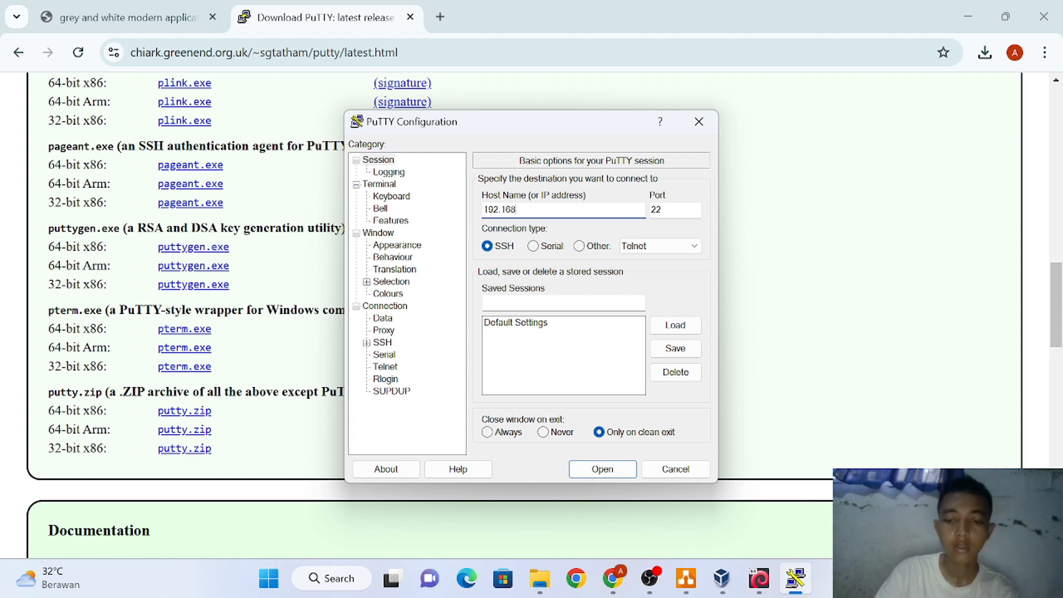
pyautogui.write('.1')
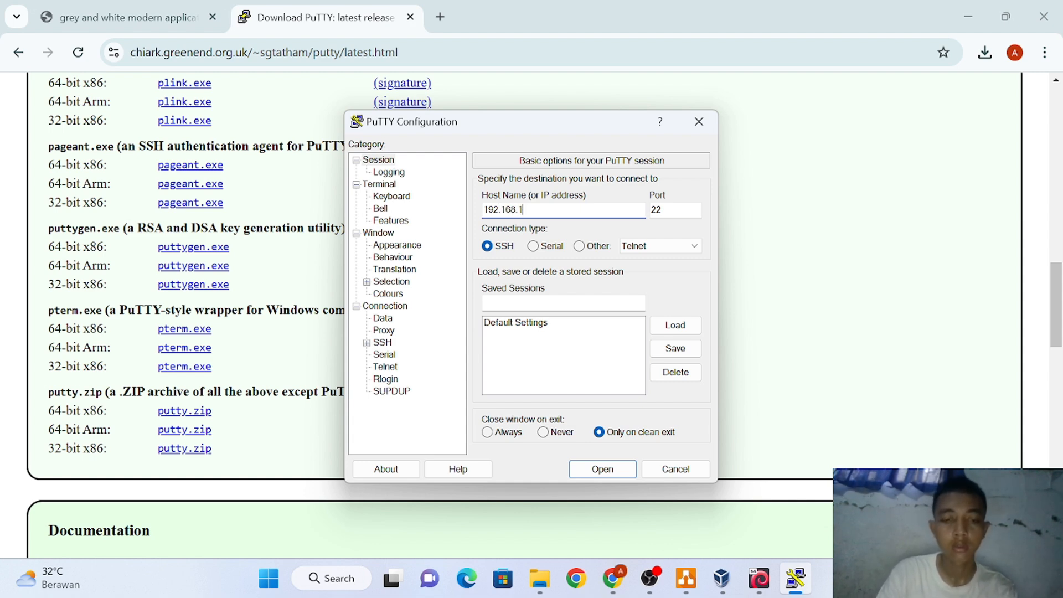
pyautogui.write('37.9')
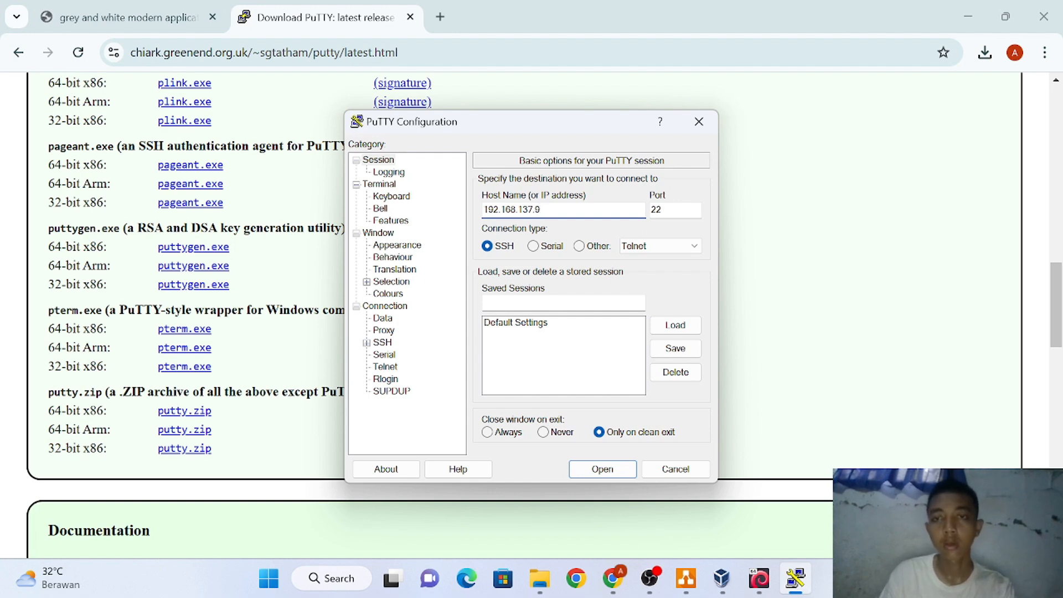
pyautogui.click(662, 210)
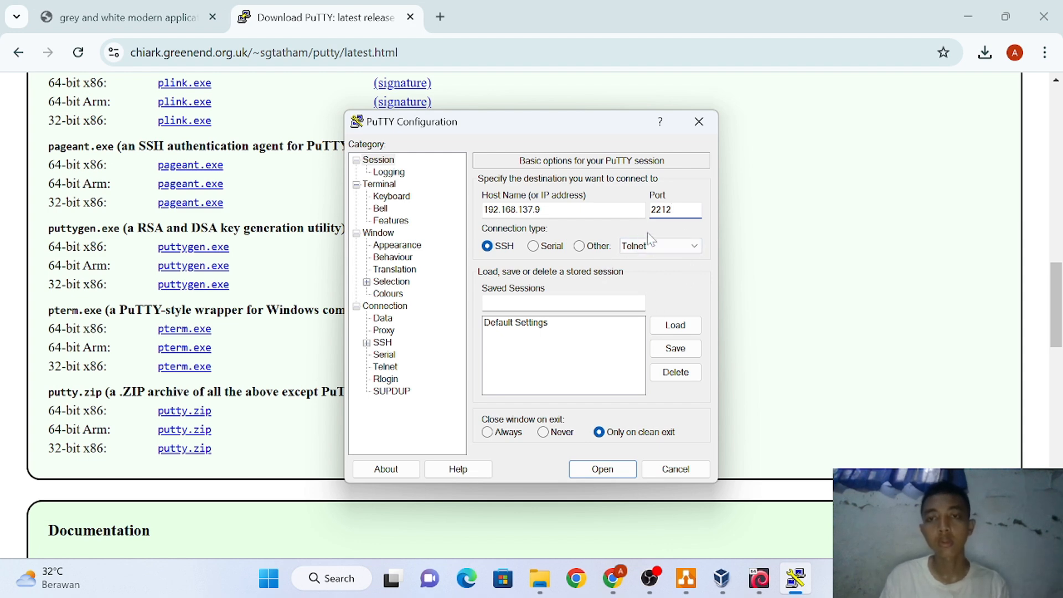
pyautogui.click(613, 468)
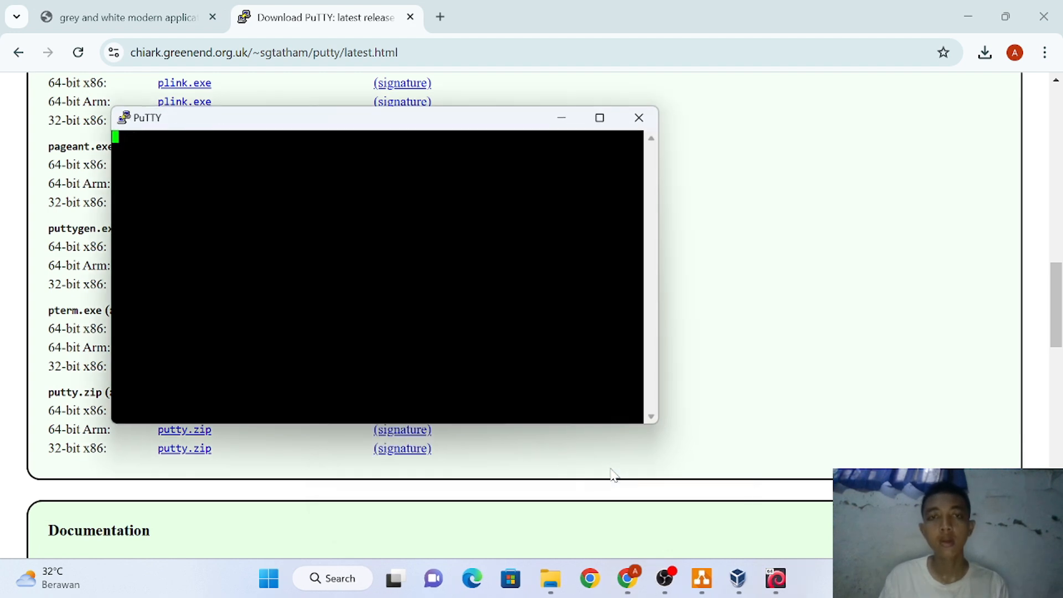
# Log in to the router with the user account and password, then list all files with ls -a
pyautogui.write('daffa')
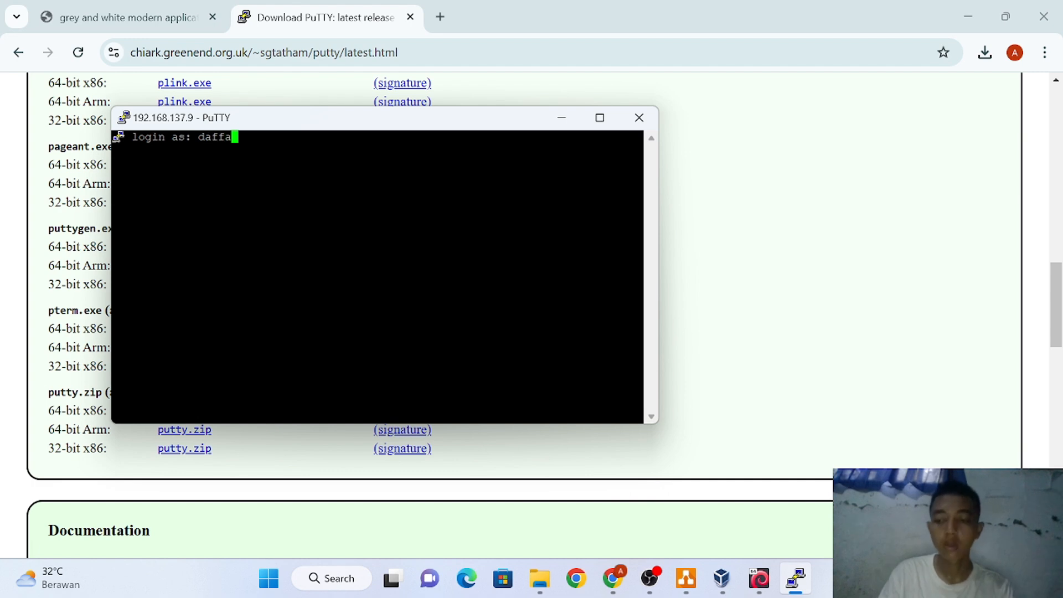
pyautogui.press('Return')
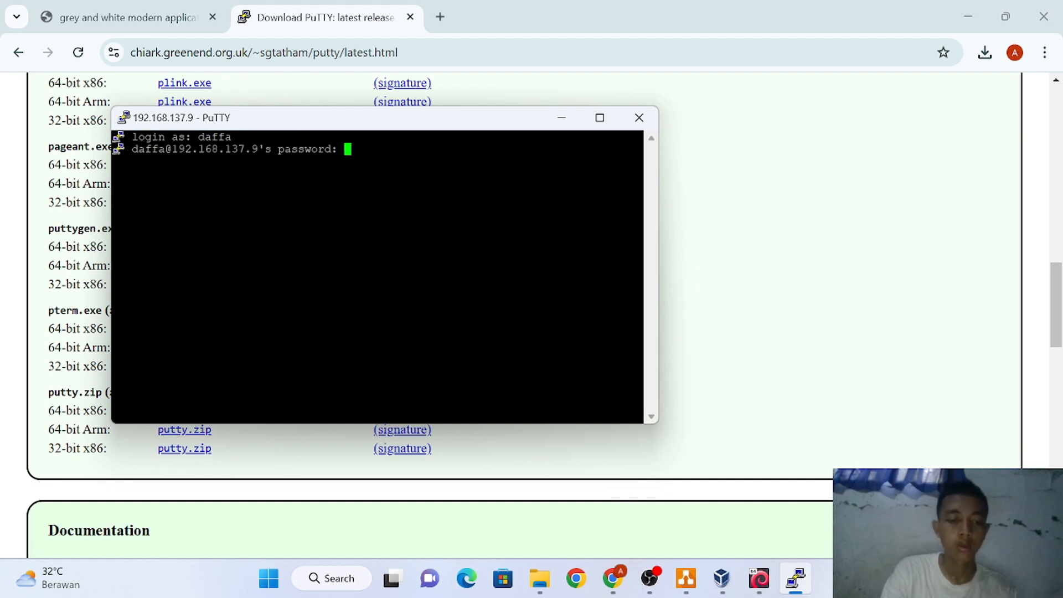
pyautogui.press('Return')
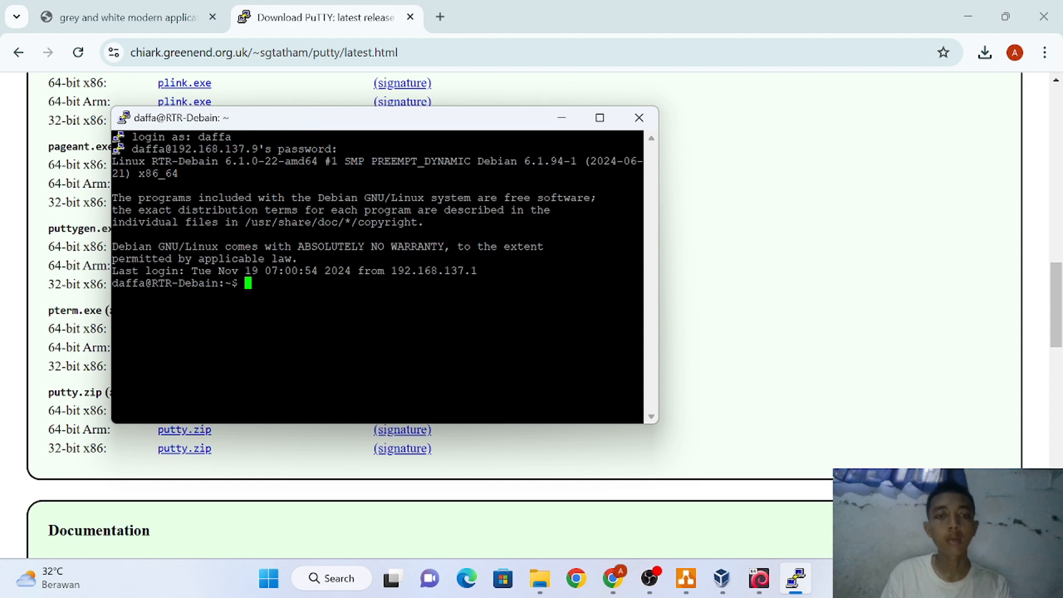
pyautogui.write('ls ')
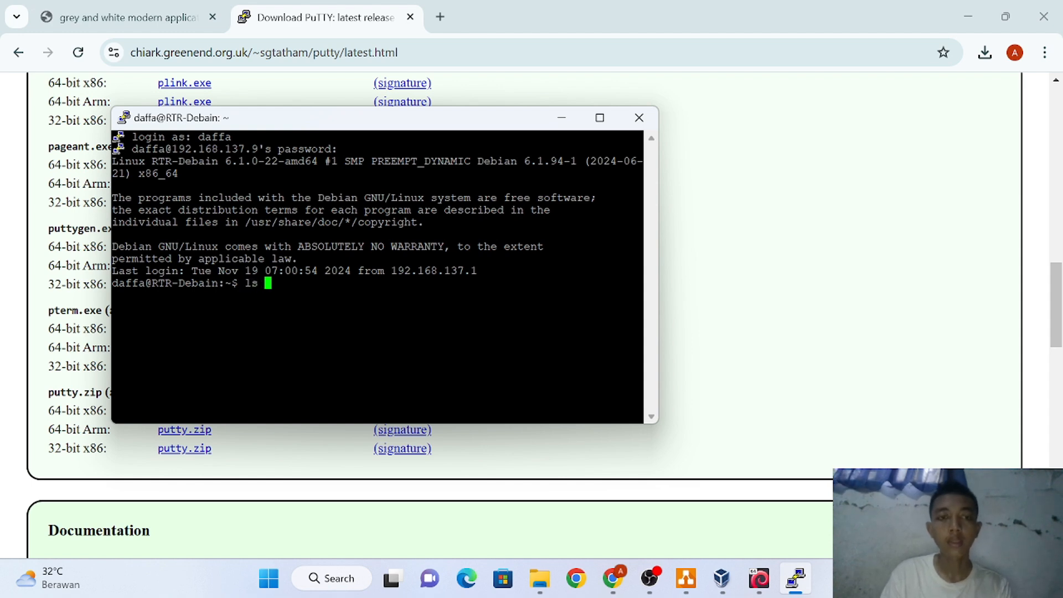
pyautogui.write('-a')
pyautogui.press('Return')
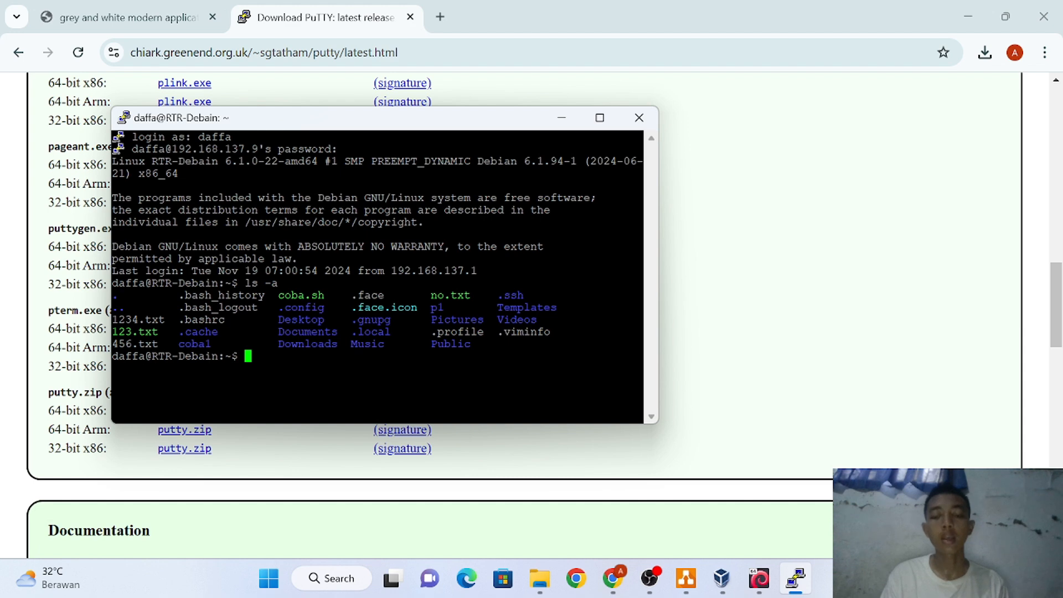
# Reopen .ssh/authorizet_keys in nano from command history and delete the stray character
pyautogui.write('ma')
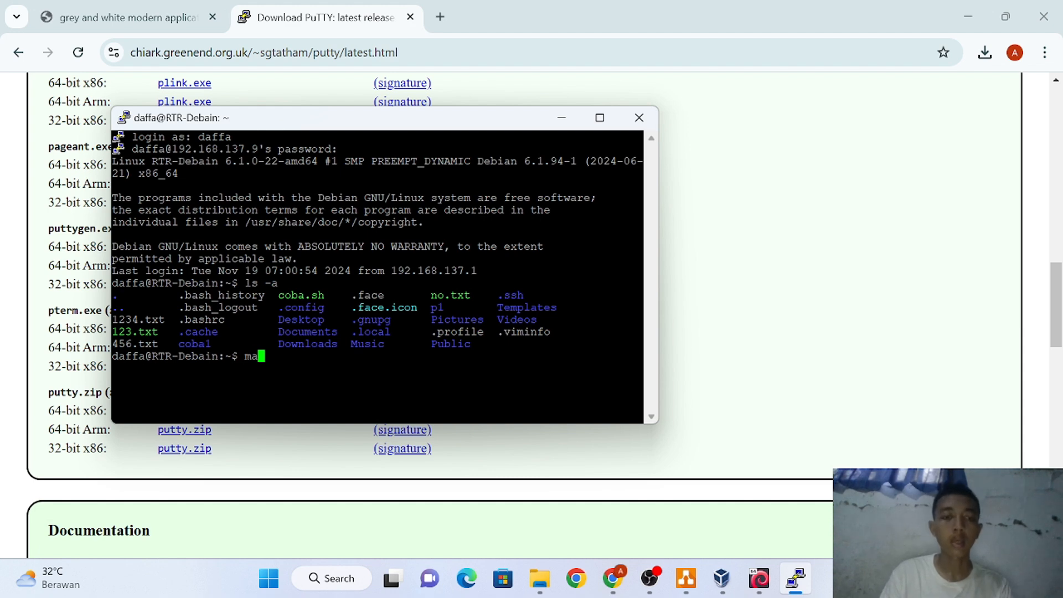
pyautogui.press('BackSpace')
pyautogui.write('kdir')
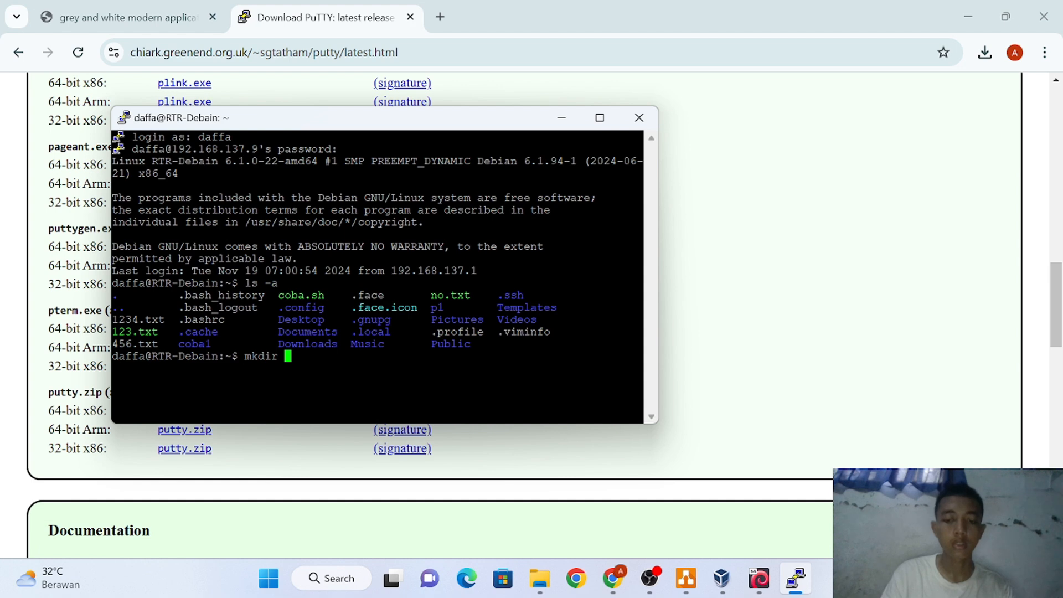
pyautogui.write(' .ssh')
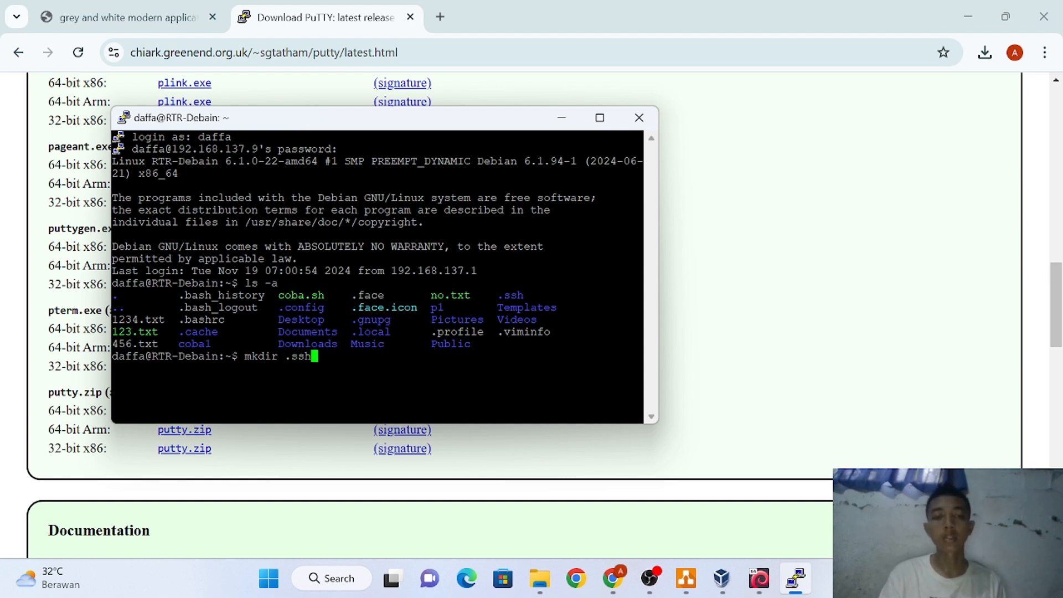
pyautogui.press('BackSpace')
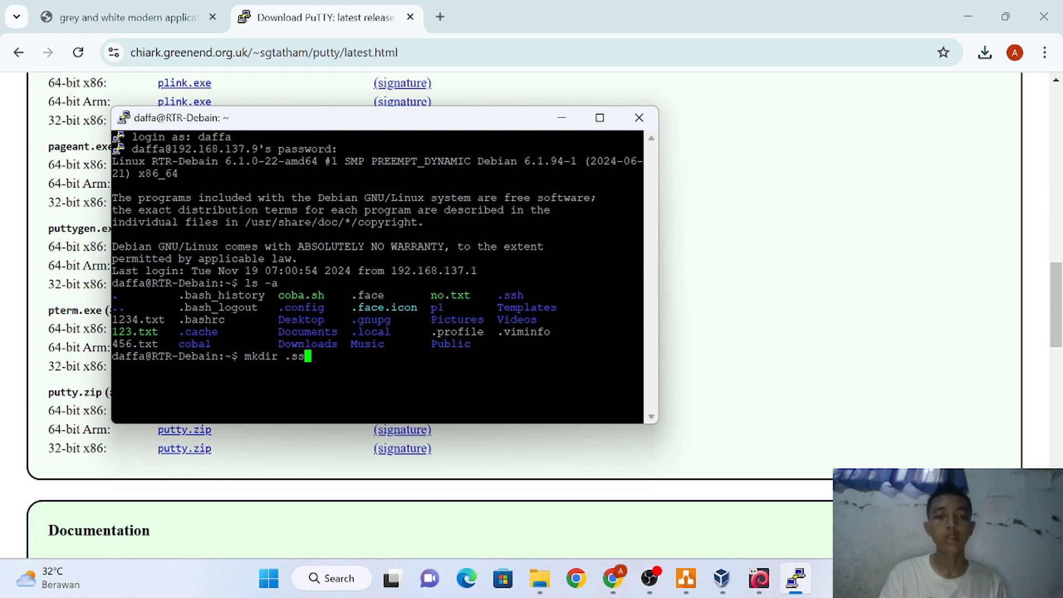
pyautogui.press('BackSpace')
pyautogui.press('BackSpace')
pyautogui.press('BackSpace')
pyautogui.press('BackSpace')
pyautogui.press('BackSpace')
pyautogui.press('BackSpace')
pyautogui.press('BackSpace')
pyautogui.press('BackSpace')
pyautogui.press('BackSpace')
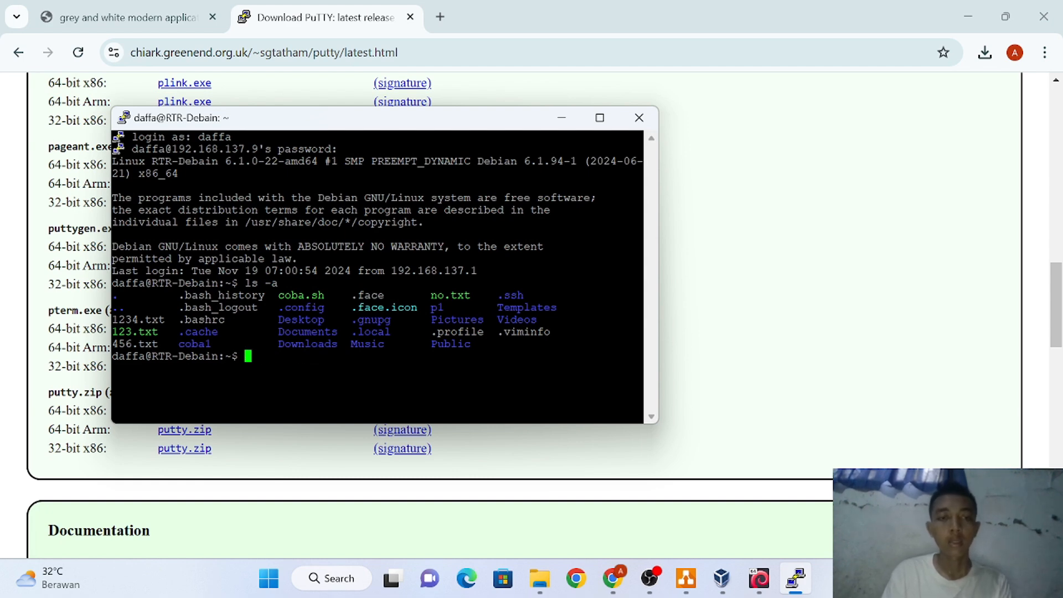
pyautogui.press('Up')
pyautogui.press('Up')
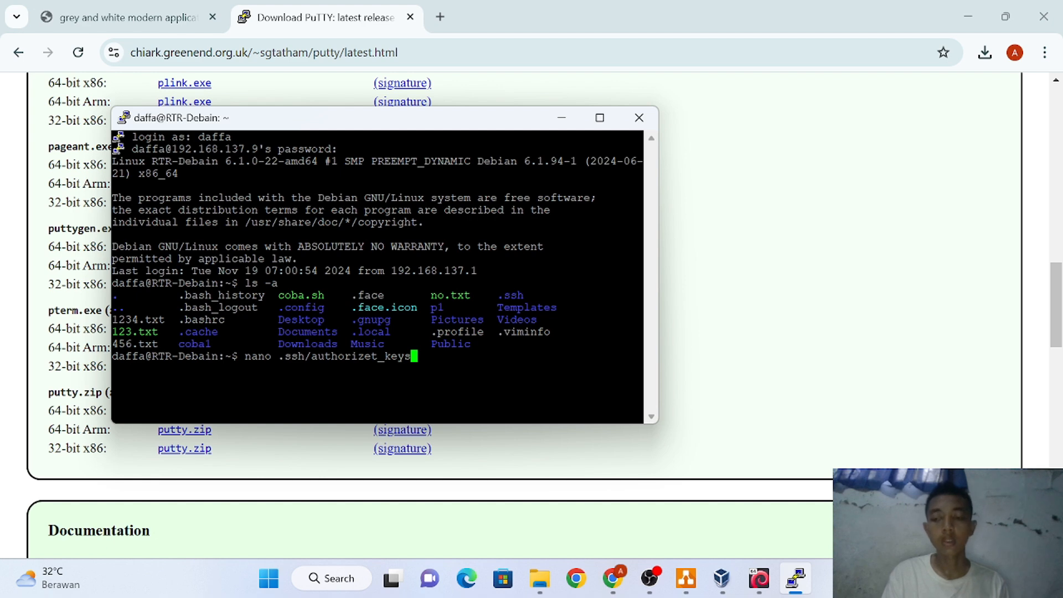
pyautogui.press('Return')
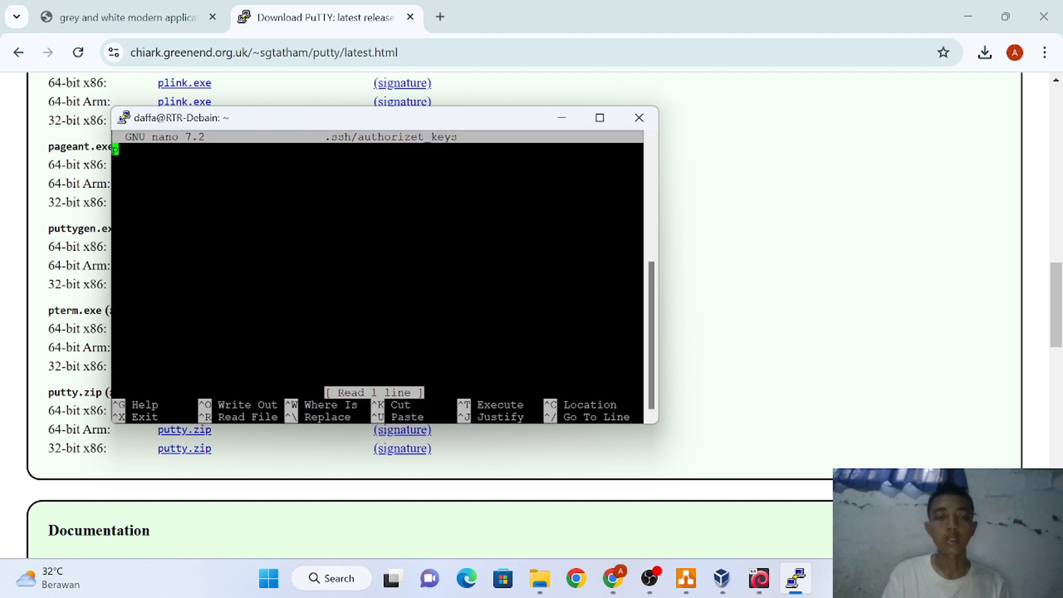
pyautogui.press('Right')
pyautogui.press('BackSpace')
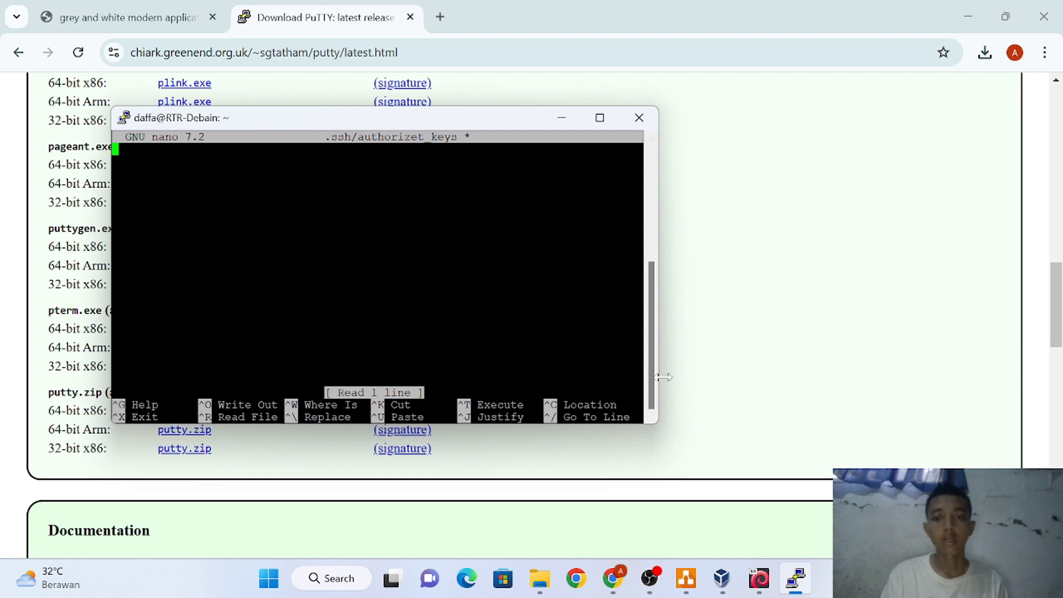
pyautogui.moveTo(539, 570)
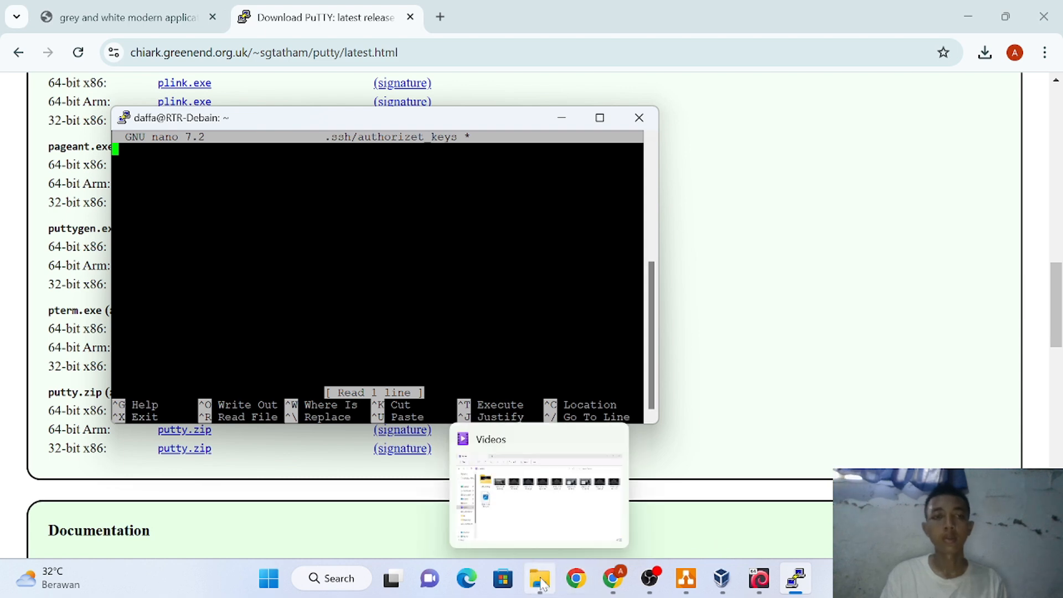
# Open pub.key from Downloads in Notepad just once and select its key body lines
pyautogui.click(540, 580)
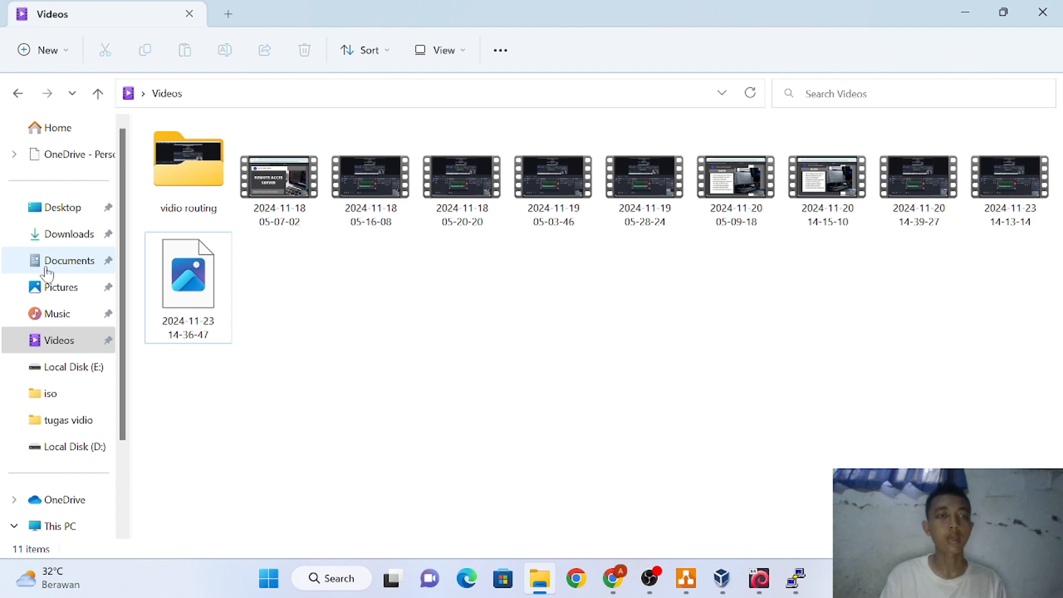
pyautogui.click(74, 245)
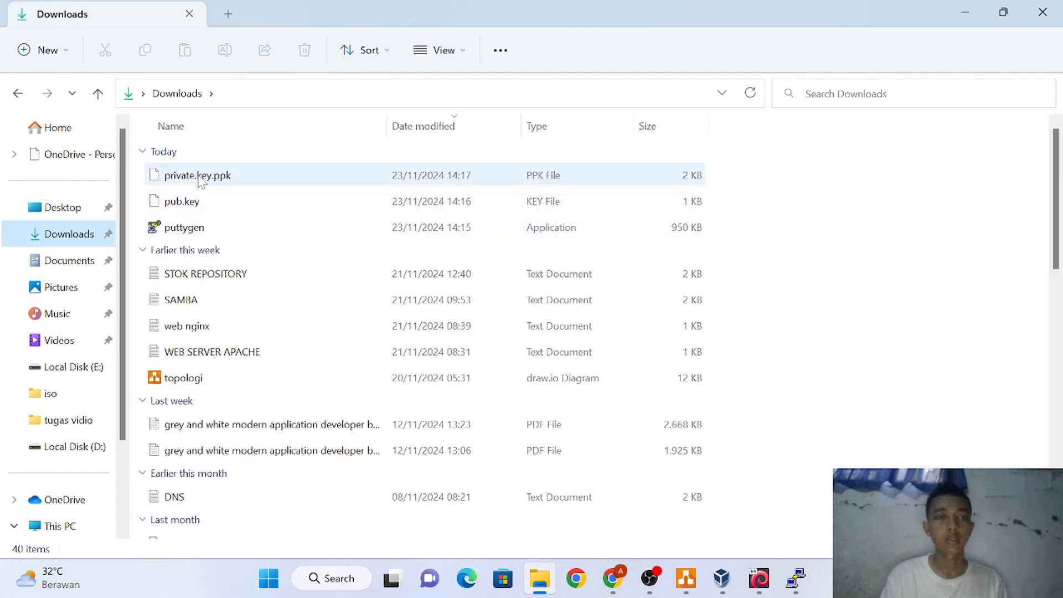
pyautogui.click(202, 203)
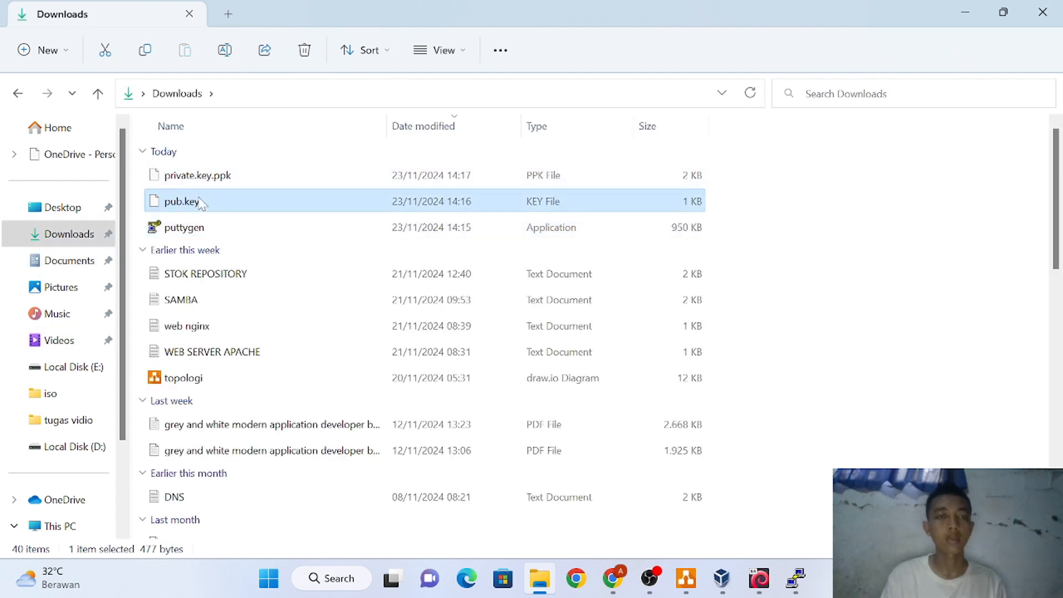
pyautogui.doubleClick(201, 203)
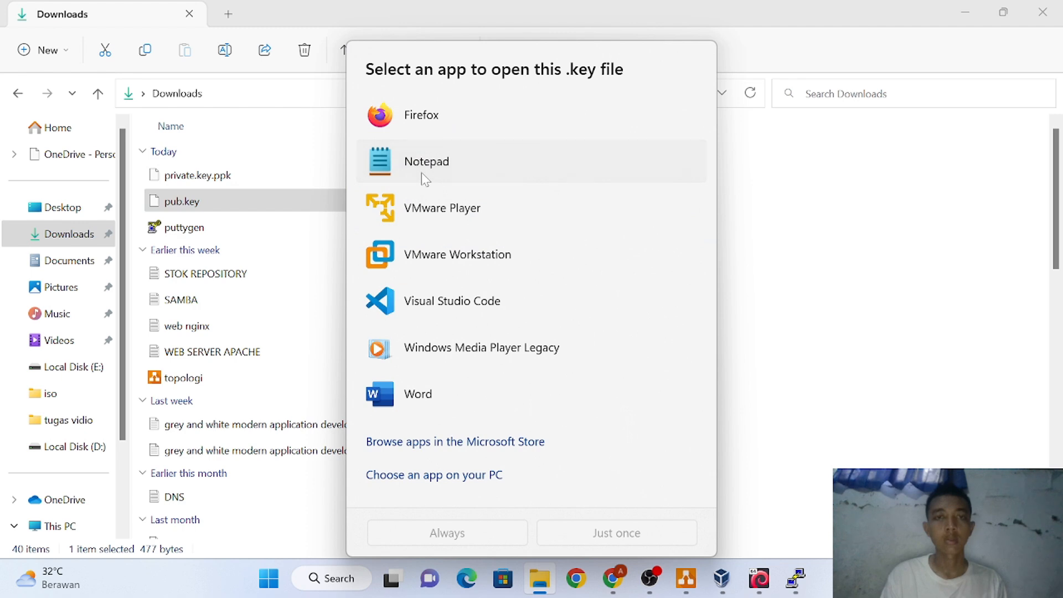
pyautogui.click(421, 172)
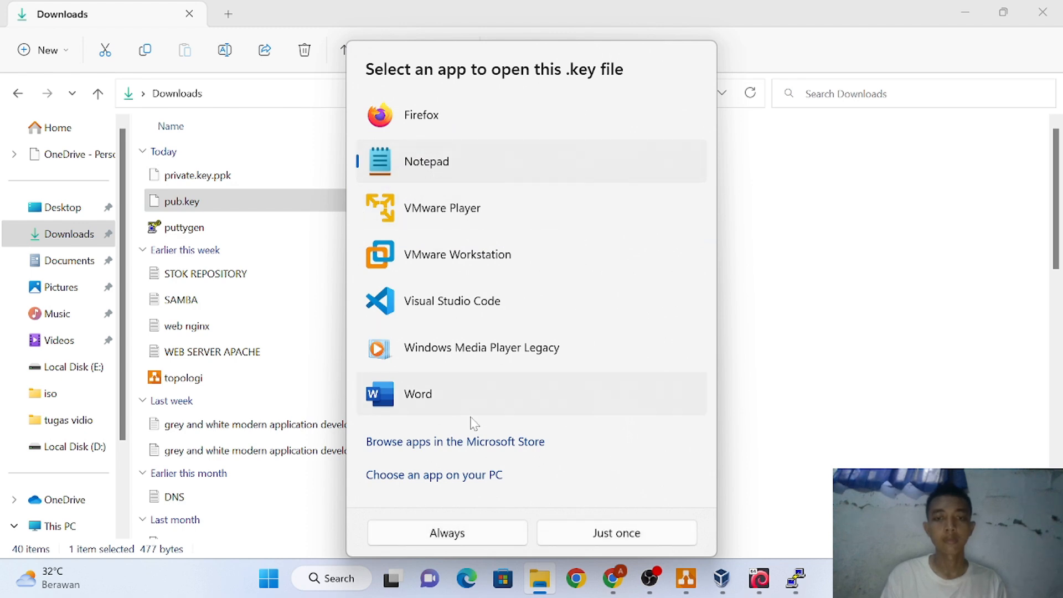
pyautogui.click(560, 530)
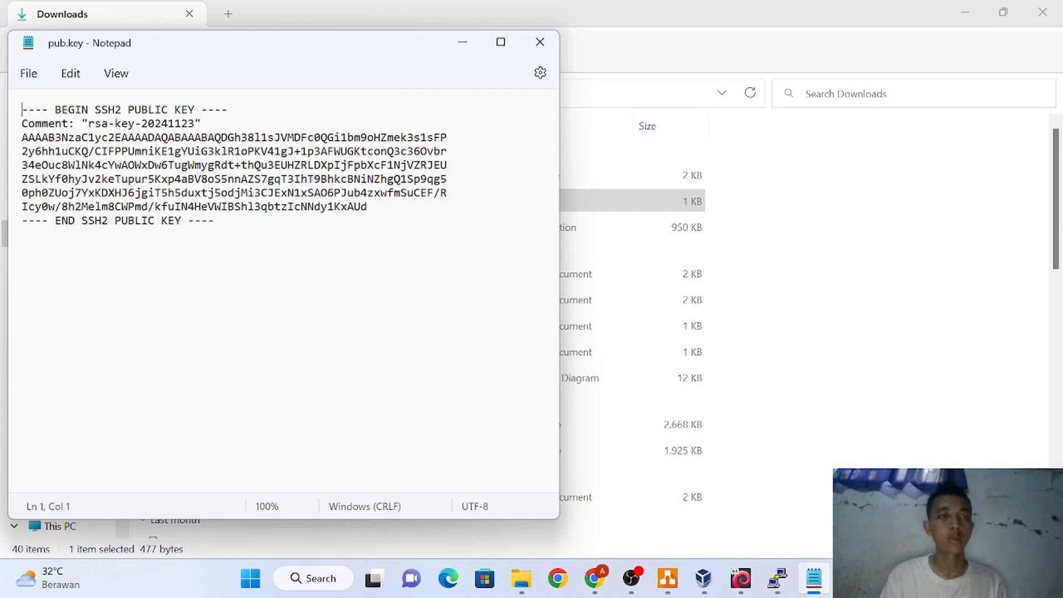
pyautogui.moveTo(22, 137); pyautogui.dragTo(368, 206)
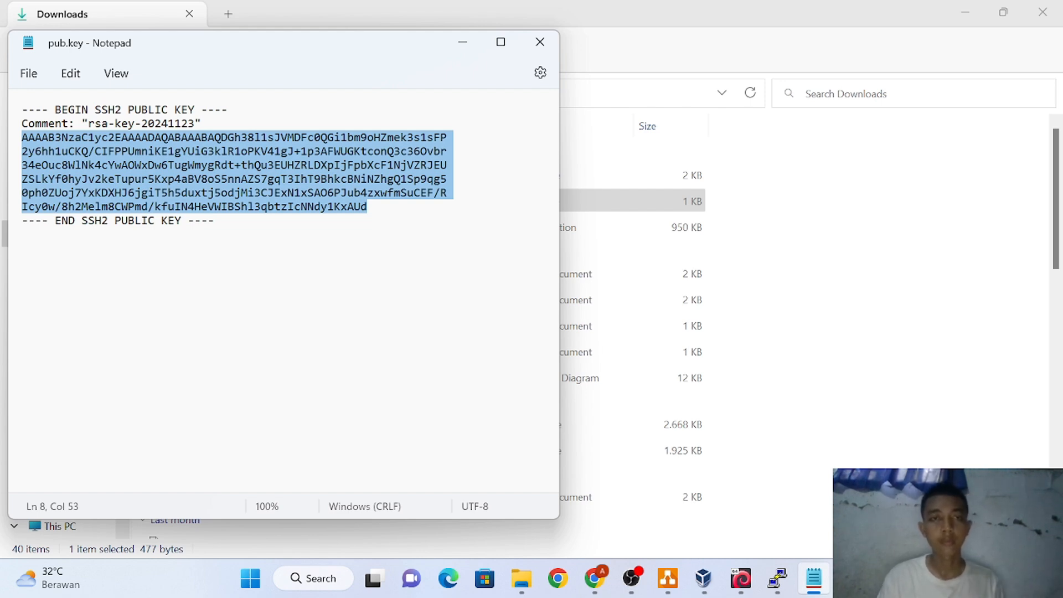
# Write ssh-rsa followed by the pasted public key on the first line of authorizet_keys
pyautogui.click(775, 586)
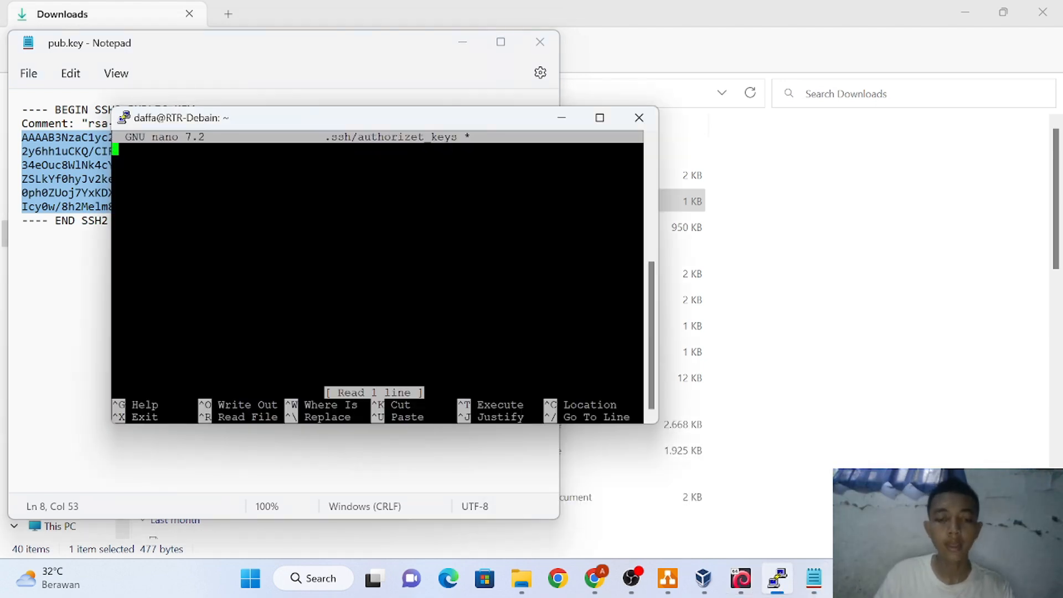
pyautogui.write('ss')
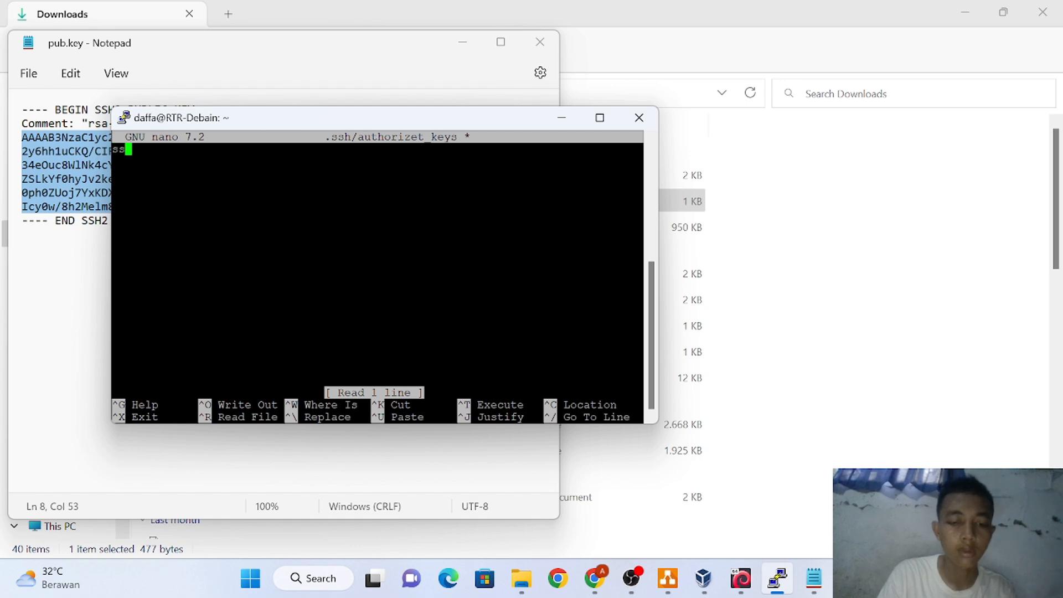
pyautogui.write('h-')
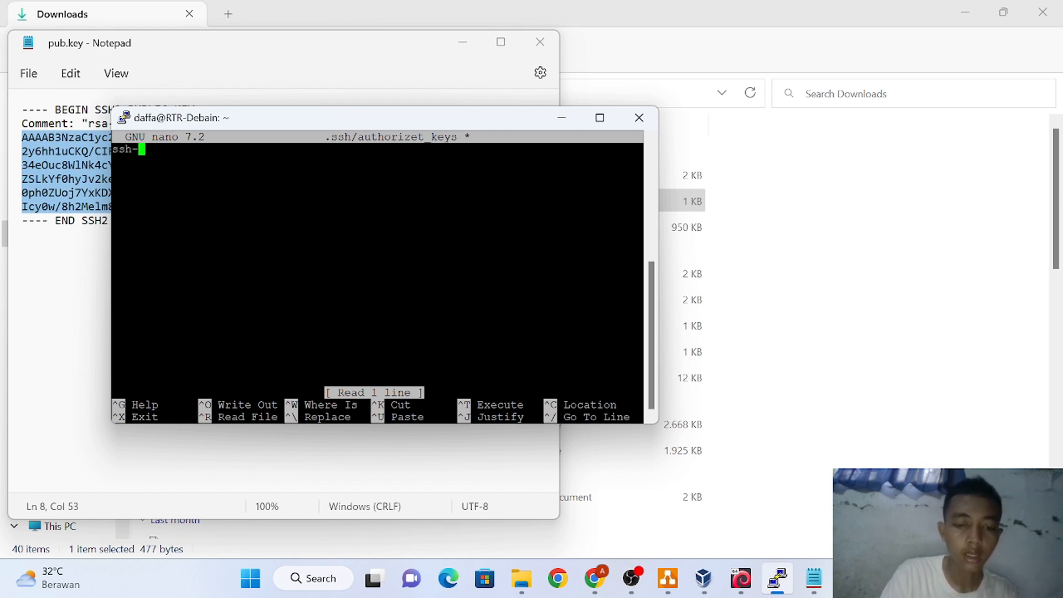
pyautogui.write('rsa')
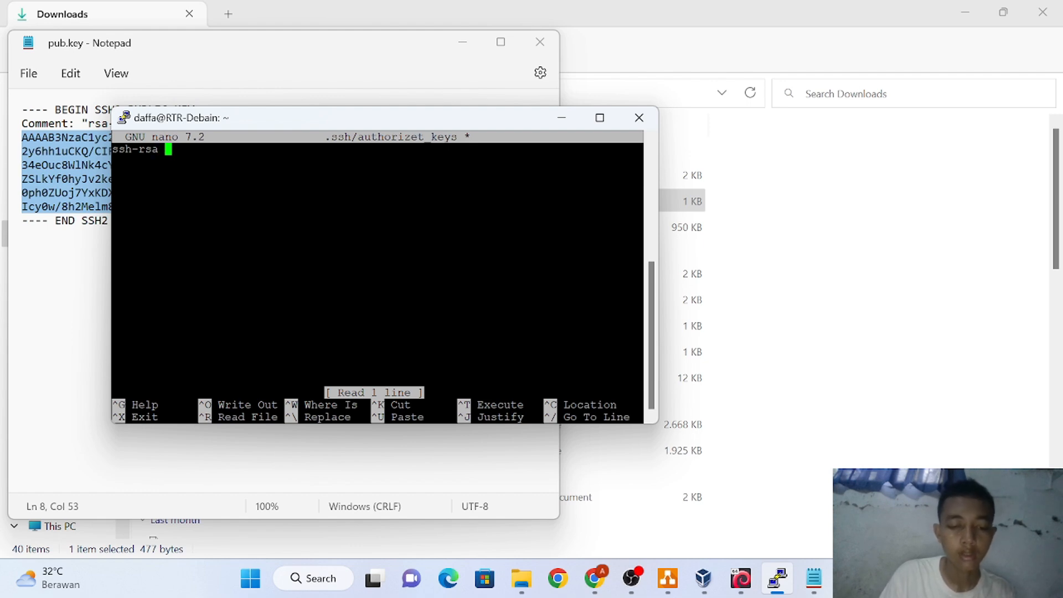
pyautogui.press('Return')
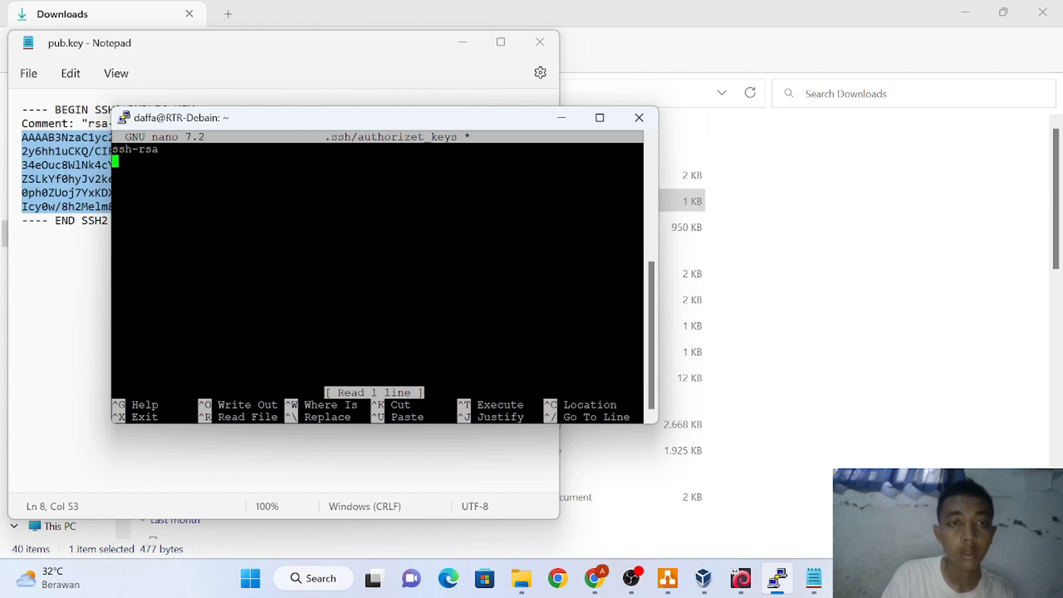
pyautogui.press('BackSpace')
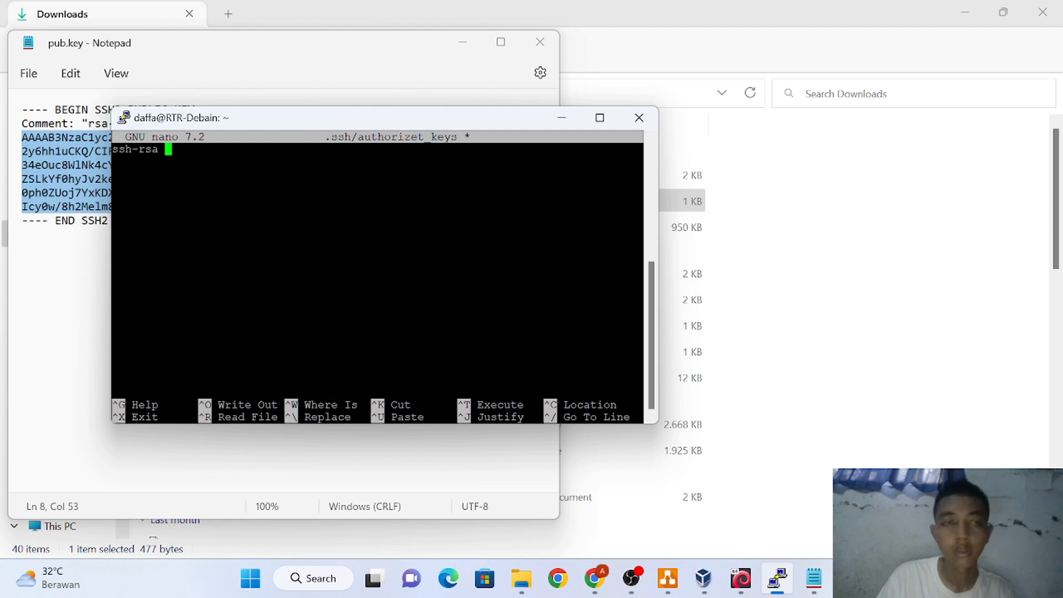
pyautogui.write('AAAAB3NzaC1yc2EAAAADAQABAAABAQDGh38llsJVMDFc0QGilbm9oHZmek3slsFP 2y6hh1uCKQ/CIFPPUmniKE1gYUiG3klR1oPKV41gJ+1p3AFWUGKtconQ3c36Ovbr 34eOuc8WlNk4cYwAOWxDw6TugWmygRdt+thQu3EUHZRLDXpIjFpbXcFlNjVZRJEU ZSLkYf0hyJv2keTupur5Kxp4aBV8oS5nnAZS7gqT3IhT9BhkcBNiNZhgQlSp9qg5 0ph0ZUoj7YxKDXHJ6jgiT5h5duxtj5odjMi3CJExNlxSAO6PJub4zxwfmSuCEF/R Icy0w/8h2Melm8CWPmd/kfuIN4HeVWIBShl3qbtzIcNNdy1KxAUd')
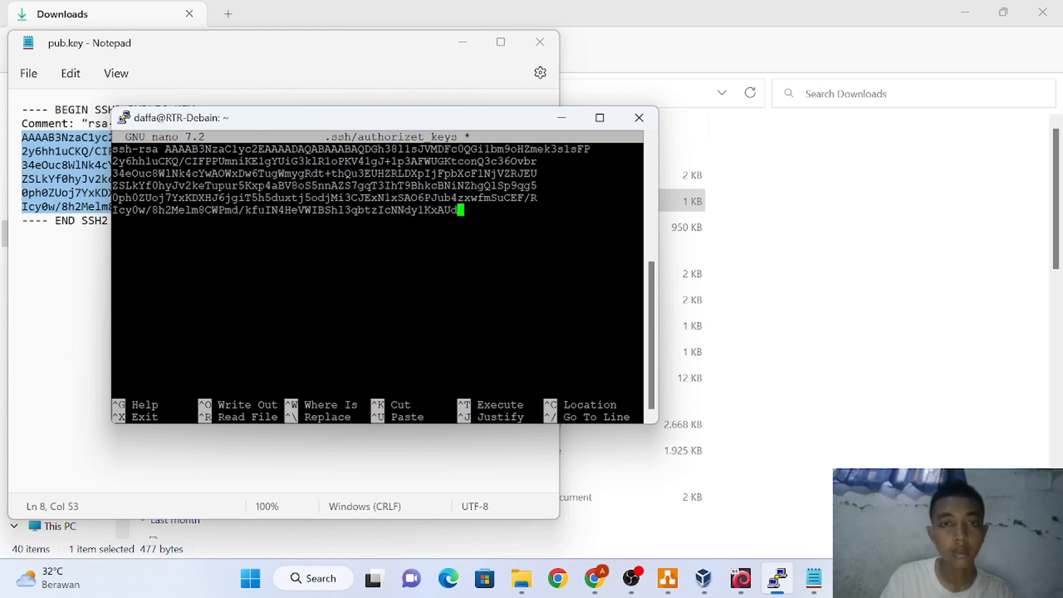
# Join the key's wrapped fifth, last and fourth lines onto the lines above them
pyautogui.press('Up')
pyautogui.press('Down')
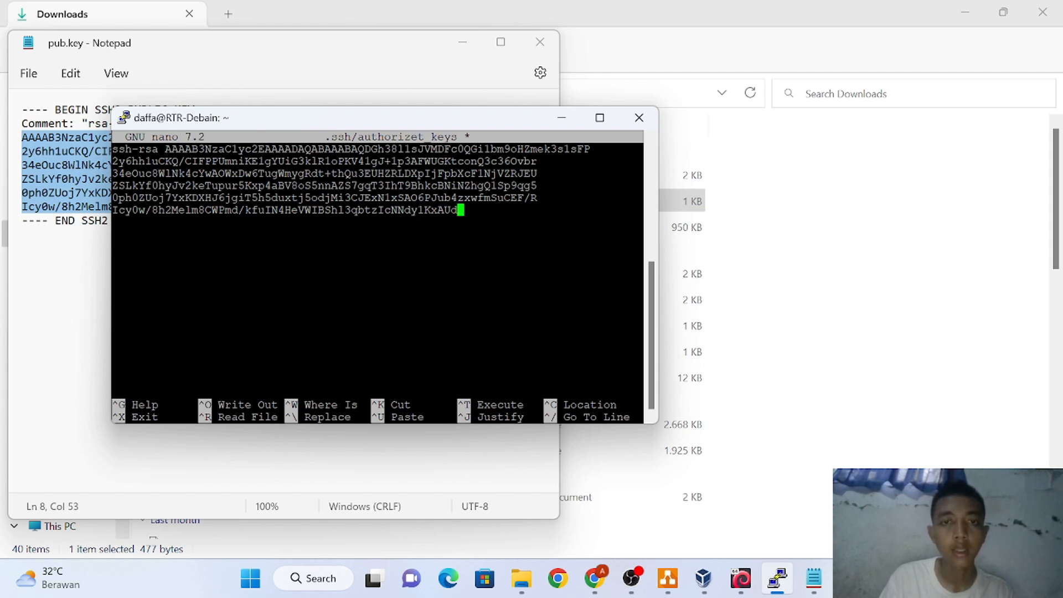
pyautogui.press('Down')
pyautogui.press('Up')
pyautogui.press('Up')
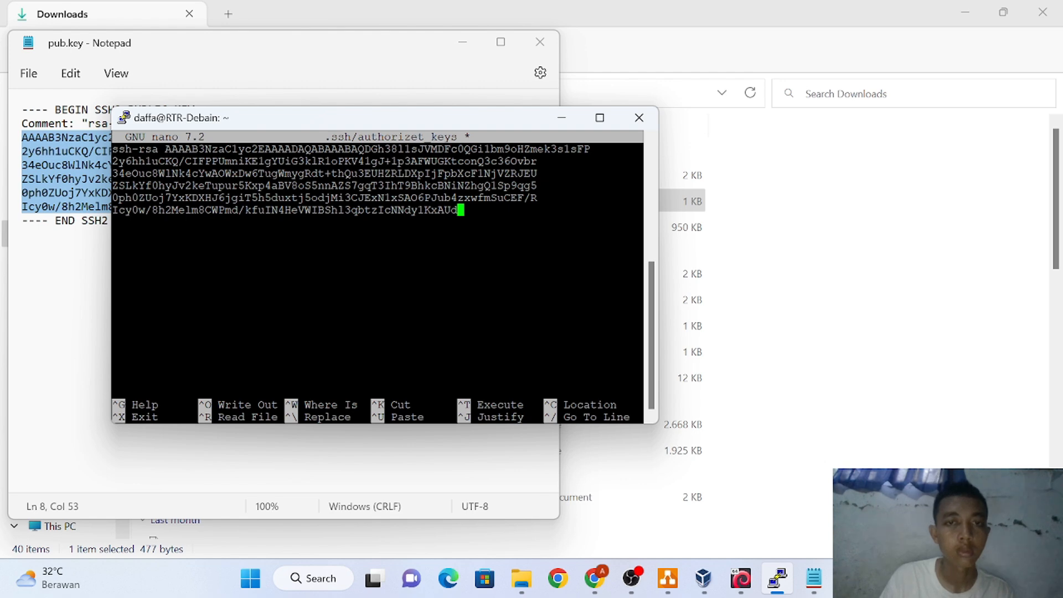
pyautogui.press('Left')
pyautogui.press('Left')
pyautogui.press('Left')
pyautogui.press('Left')
pyautogui.press('Left')
pyautogui.press('Left')
pyautogui.press('Left')
pyautogui.press('Left')
pyautogui.press('Left')
pyautogui.press('Left')
pyautogui.press('Left')
pyautogui.press('Left')
pyautogui.press('Left')
pyautogui.press('Left')
pyautogui.press('Left')
pyautogui.press('Left')
pyautogui.press('Left')
pyautogui.press('Left')
pyautogui.press('Left')
pyautogui.press('Left')
pyautogui.press('Left')
pyautogui.press('Left')
pyautogui.press('Left')
pyautogui.press('Left')
pyautogui.press('Left')
pyautogui.press('Left')
pyautogui.press('Left')
pyautogui.press('Left')
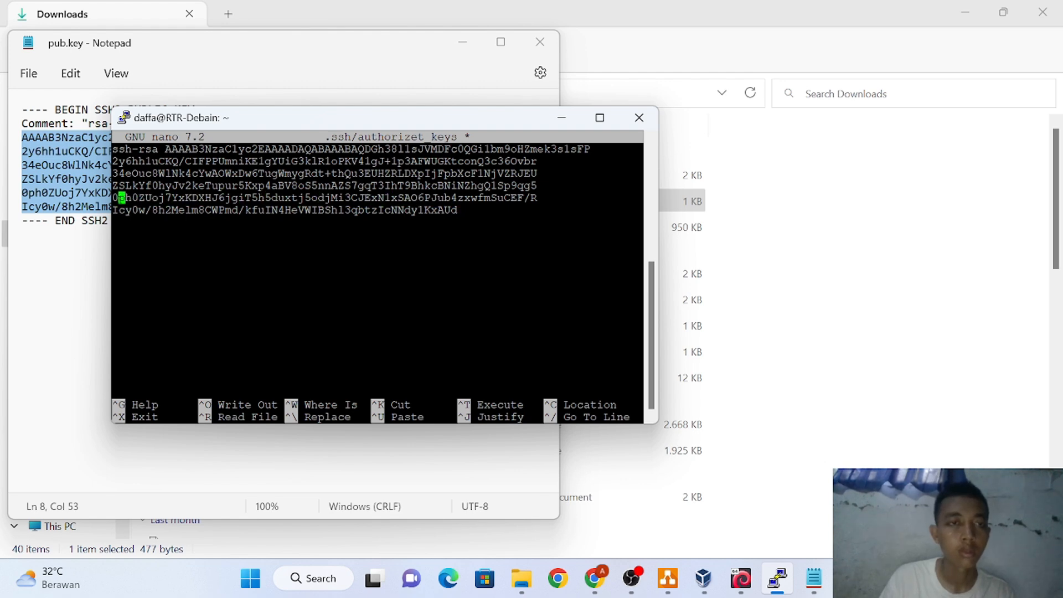
pyautogui.press('BackSpace')
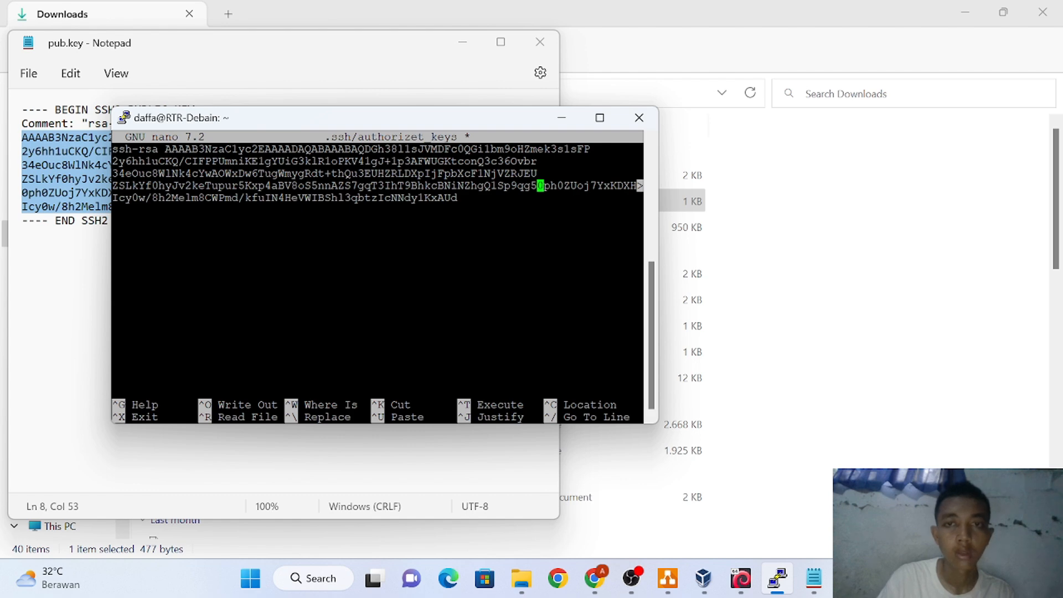
pyautogui.press('Down')
pyautogui.press('Left')
pyautogui.press('Left')
pyautogui.press('Left')
pyautogui.press('Left')
pyautogui.press('Left')
pyautogui.press('Left')
pyautogui.press('Left')
pyautogui.press('Left')
pyautogui.press('Left')
pyautogui.press('Left')
pyautogui.press('Left')
pyautogui.press('Left')
pyautogui.press('Left')
pyautogui.press('Left')
pyautogui.press('Left')
pyautogui.press('Left')
pyautogui.press('Left')
pyautogui.press('Left')
pyautogui.press('Left')
pyautogui.press('Left')
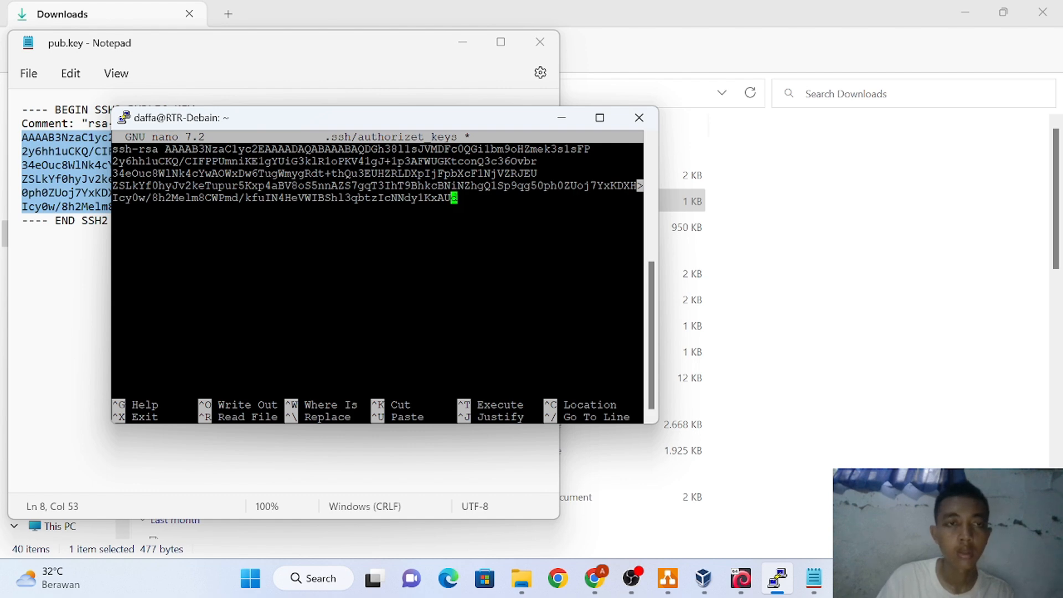
pyautogui.press('Left')
pyautogui.press('Left')
pyautogui.press('Left')
pyautogui.press('Left')
pyautogui.press('Left')
pyautogui.press('Left')
pyautogui.press('Left')
pyautogui.press('Left')
pyautogui.press('Left')
pyautogui.press('Left')
pyautogui.press('Left')
pyautogui.press('Left')
pyautogui.press('Left')
pyautogui.press('Left')
pyautogui.press('Left')
pyautogui.press('Left')
pyautogui.press('Left')
pyautogui.press('Left')
pyautogui.press('Left')
pyautogui.press('Left')
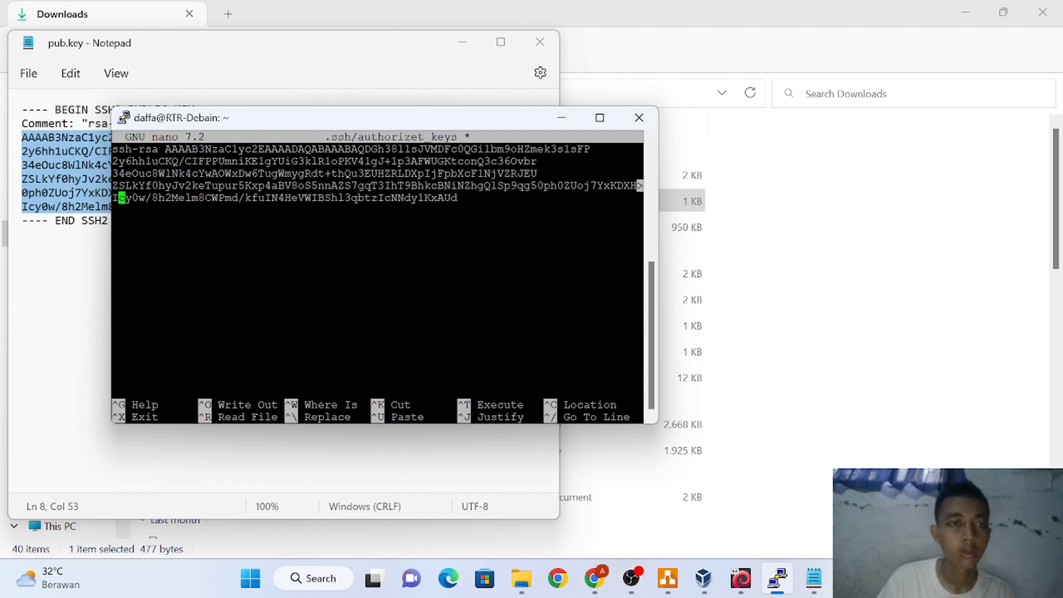
pyautogui.press('BackSpace')
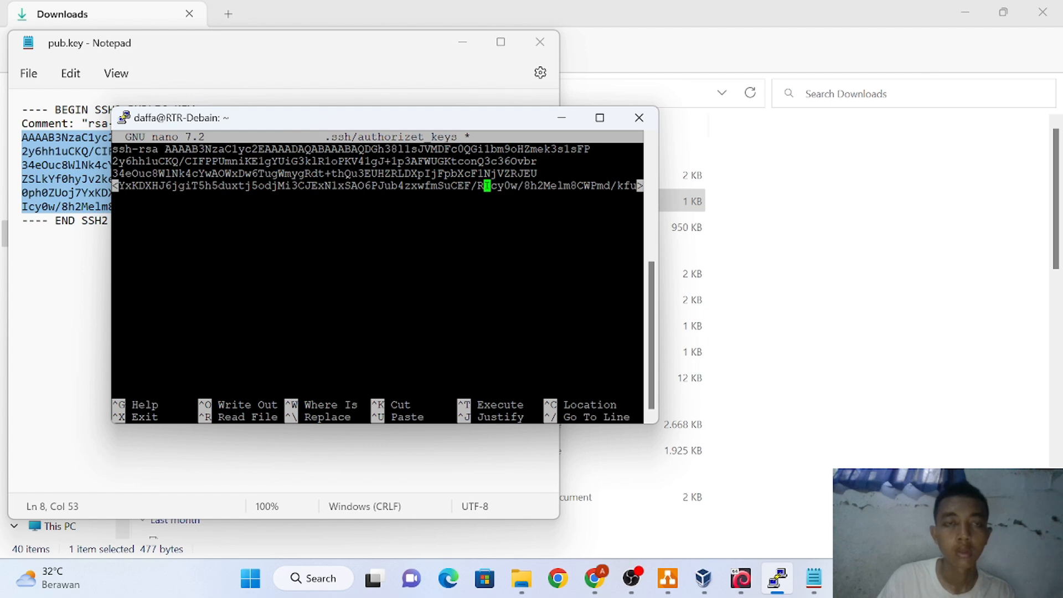
pyautogui.press('Left')
pyautogui.press('Left')
pyautogui.press('Left')
pyautogui.press('Left')
pyautogui.press('Left')
pyautogui.press('Left')
pyautogui.press('Left')
pyautogui.press('Left')
pyautogui.press('Left')
pyautogui.press('Left')
pyautogui.press('Left')
pyautogui.press('Left')
pyautogui.press('Left')
pyautogui.press('Left')
pyautogui.press('Left')
pyautogui.press('Left')
pyautogui.press('Left')
pyautogui.press('Left')
pyautogui.press('Left')
pyautogui.press('Left')
pyautogui.press('Left')
pyautogui.press('Left')
pyautogui.press('Left')
pyautogui.press('Left')
pyautogui.press('Left')
pyautogui.press('Left')
pyautogui.press('Left')
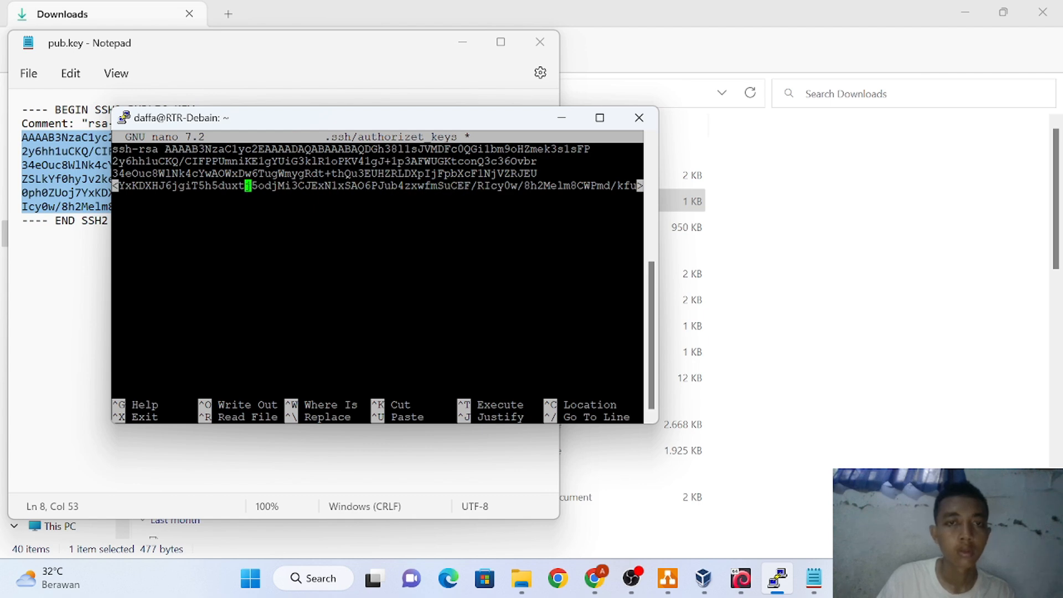
pyautogui.press('Left')
pyautogui.press('Left')
pyautogui.press('Left')
pyautogui.press('Left')
pyautogui.press('Left')
pyautogui.press('Left')
pyautogui.press('Left')
pyautogui.press('Left')
pyautogui.press('Left')
pyautogui.press('Left')
pyautogui.press('Left')
pyautogui.press('Left')
pyautogui.press('Left')
pyautogui.press('Left')
pyautogui.press('Left')
pyautogui.press('Left')
pyautogui.press('Left')
pyautogui.press('Left')
pyautogui.press('Left')
pyautogui.press('Left')
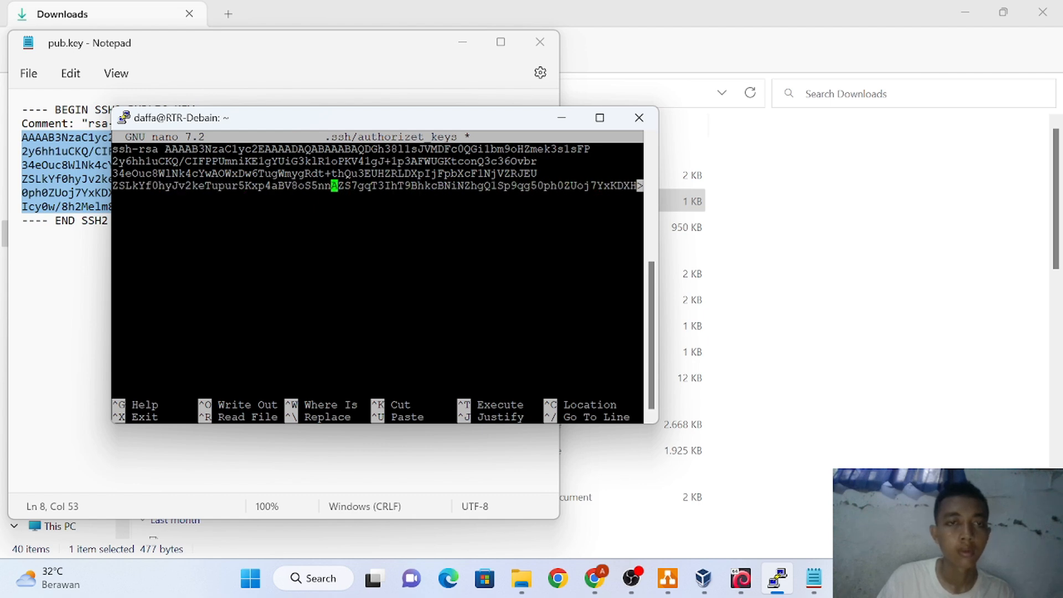
pyautogui.press('Left')
pyautogui.press('Left')
pyautogui.press('Left')
pyautogui.press('Left')
pyautogui.press('Left')
pyautogui.press('Left')
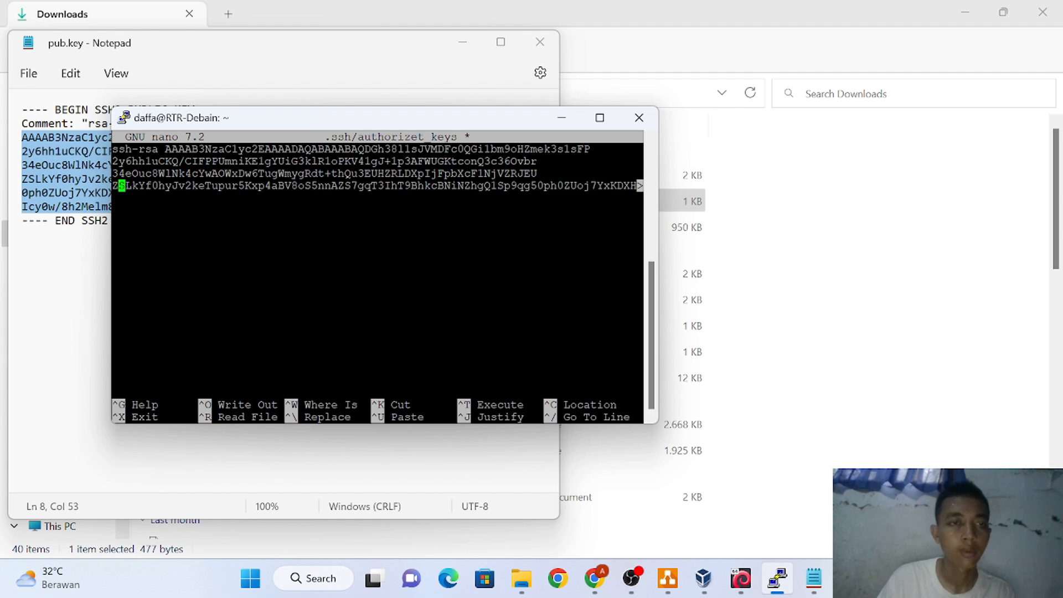
pyautogui.press('BackSpace')
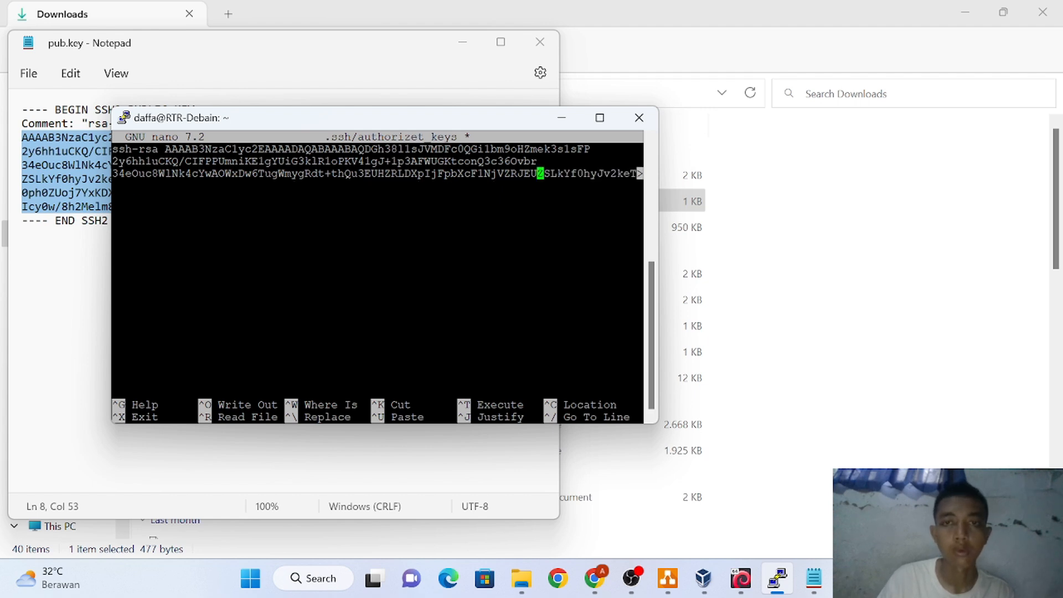
# Join the remaining wrapped lines onto the first so the key is one line
pyautogui.press('Up')
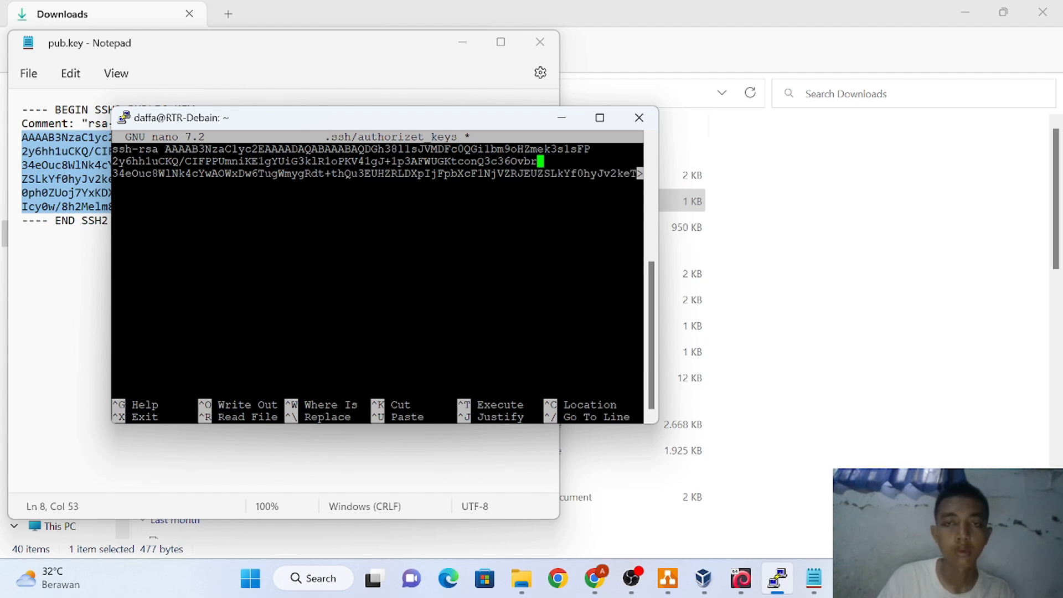
pyautogui.press('Up')
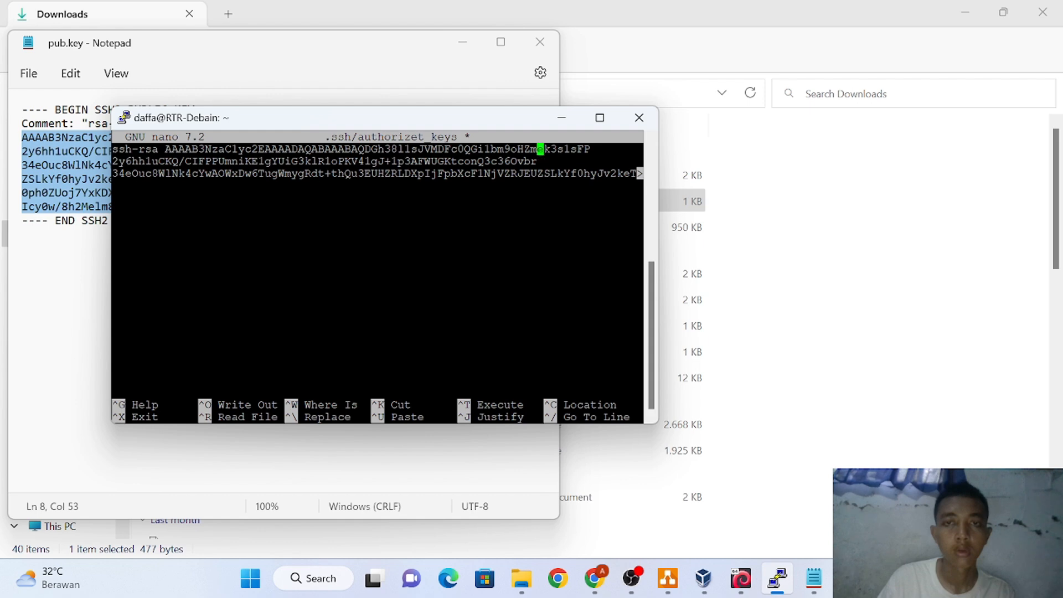
pyautogui.press('Left')
pyautogui.press('Left')
pyautogui.press('Left')
pyautogui.press('Left')
pyautogui.press('Left')
pyautogui.press('Left')
pyautogui.press('Left')
pyautogui.press('Left')
pyautogui.press('Left')
pyautogui.press('Left')
pyautogui.press('Left')
pyautogui.press('Left')
pyautogui.press('Left')
pyautogui.press('Left')
pyautogui.press('Left')
pyautogui.press('Left')
pyautogui.press('Left')
pyautogui.press('Left')
pyautogui.press('Left')
pyautogui.press('Left')
pyautogui.press('Left')
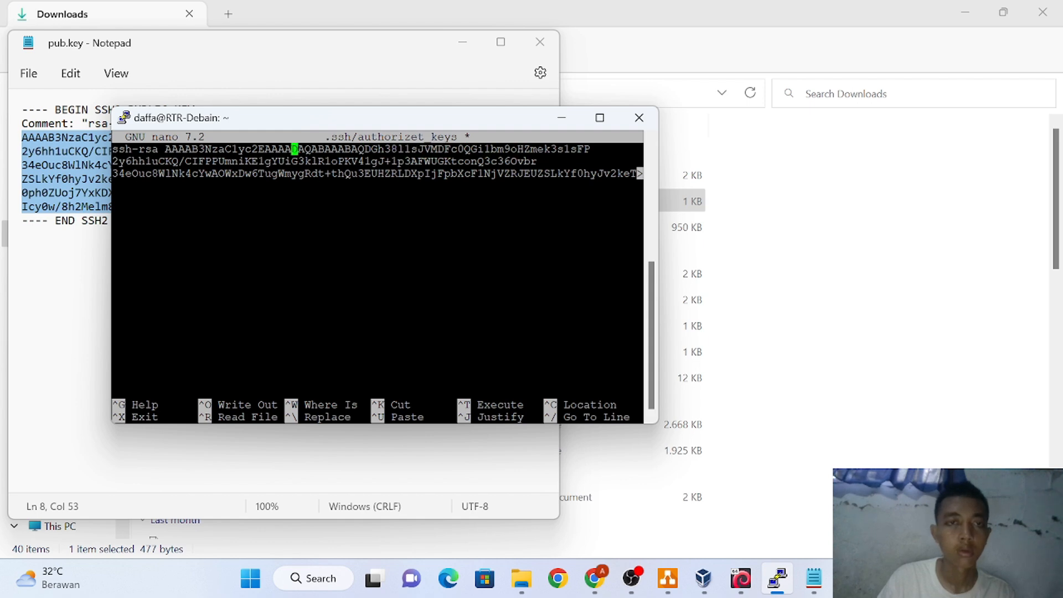
pyautogui.press('Left')
pyautogui.press('Left')
pyautogui.press('Left')
pyautogui.press('Left')
pyautogui.press('Left')
pyautogui.press('Left')
pyautogui.press('Left')
pyautogui.press('Left')
pyautogui.press('Left')
pyautogui.press('Left')
pyautogui.press('Left')
pyautogui.press('Left')
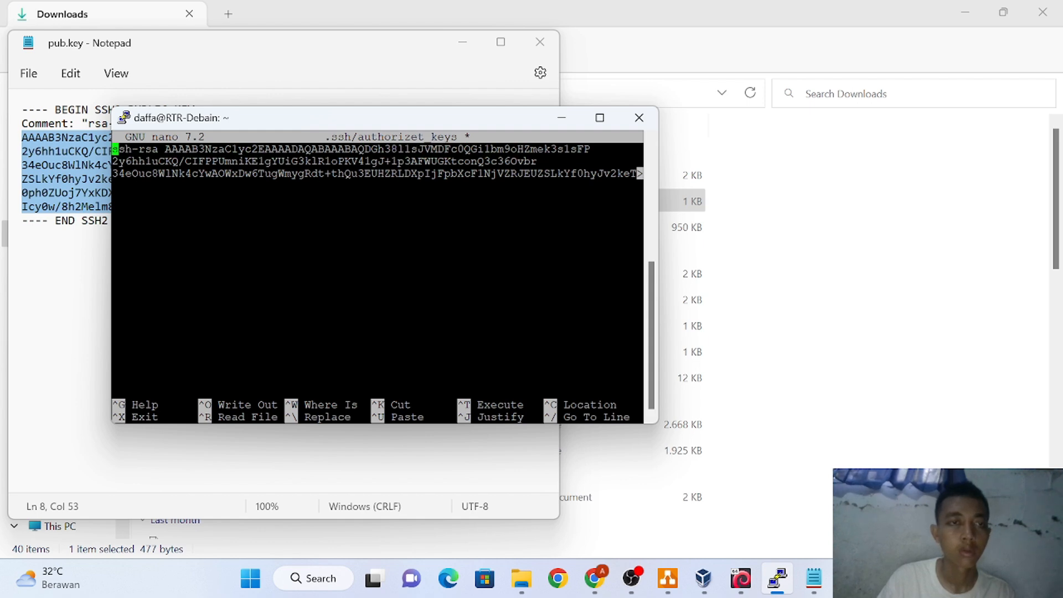
pyautogui.press('Down')
pyautogui.press('BackSpace')
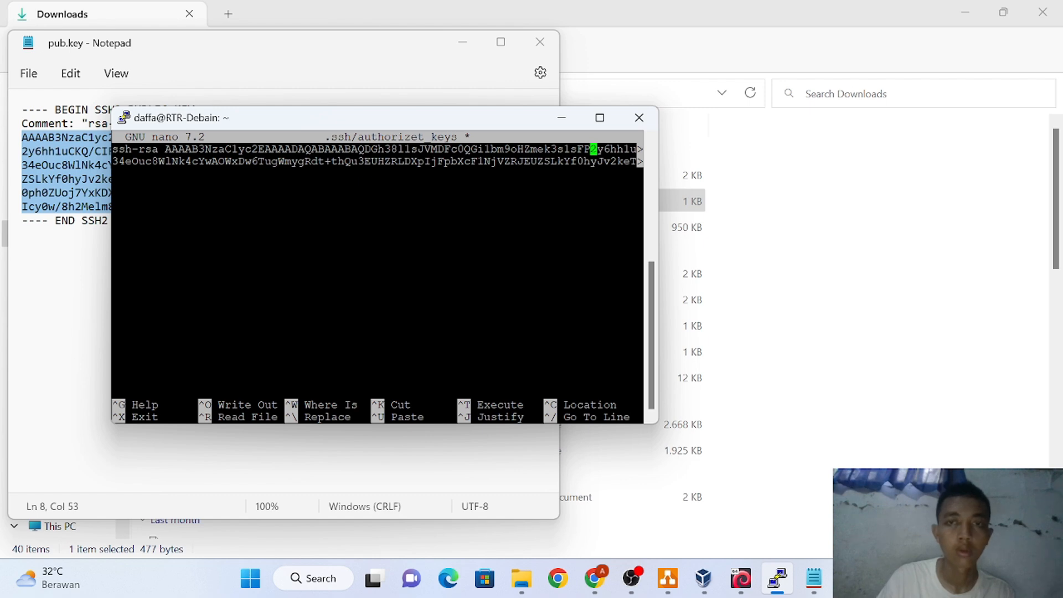
pyautogui.press('Left')
pyautogui.press('Left')
pyautogui.press('Left')
pyautogui.press('Left')
pyautogui.press('Left')
pyautogui.press('Left')
pyautogui.press('Left')
pyautogui.press('Left')
pyautogui.press('Left')
pyautogui.press('Left')
pyautogui.press('Left')
pyautogui.press('Left')
pyautogui.press('Left')
pyautogui.press('Left')
pyautogui.press('Left')
pyautogui.press('Left')
pyautogui.press('Left')
pyautogui.press('Left')
pyautogui.press('Left')
pyautogui.press('Left')
pyautogui.press('Left')
pyautogui.press('Left')
pyautogui.press('Left')
pyautogui.press('Left')
pyautogui.press('Left')
pyautogui.press('Left')
pyautogui.press('Left')
pyautogui.press('Left')
pyautogui.press('Left')
pyautogui.press('Left')
pyautogui.press('Left')
pyautogui.press('Left')
pyautogui.press('Left')
pyautogui.press('Left')
pyautogui.press('Left')
pyautogui.press('Left')
pyautogui.press('Left')
pyautogui.press('Left')
pyautogui.press('Left')
pyautogui.press('Left')
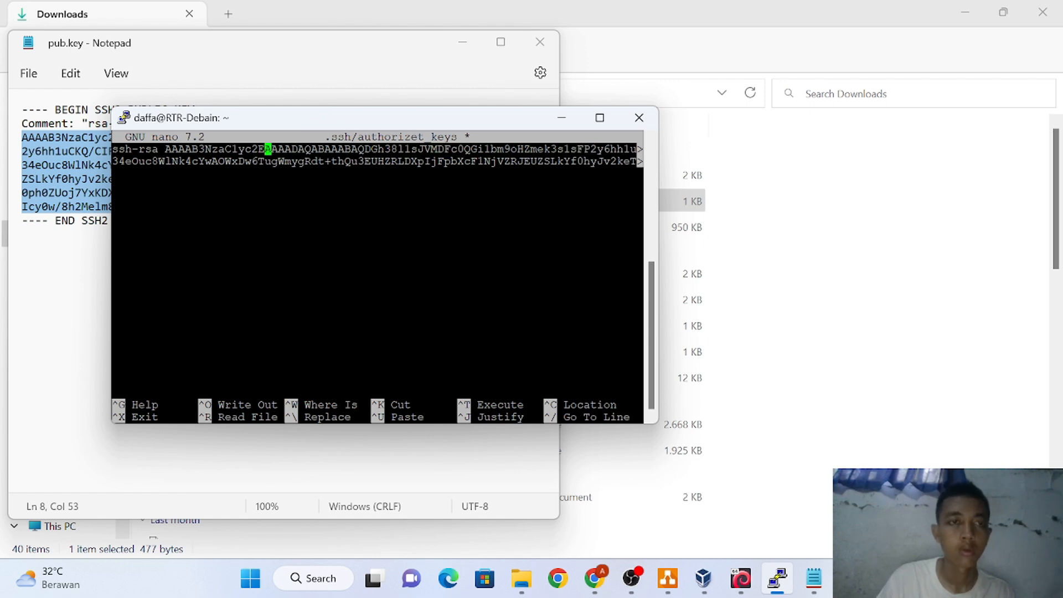
pyautogui.press('Down')
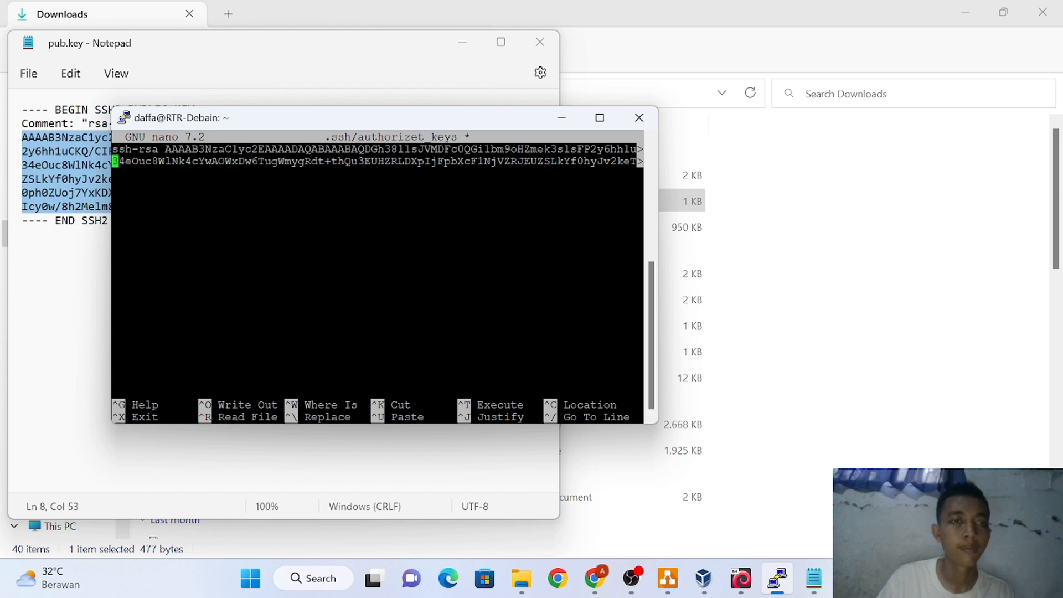
pyautogui.press('BackSpace')
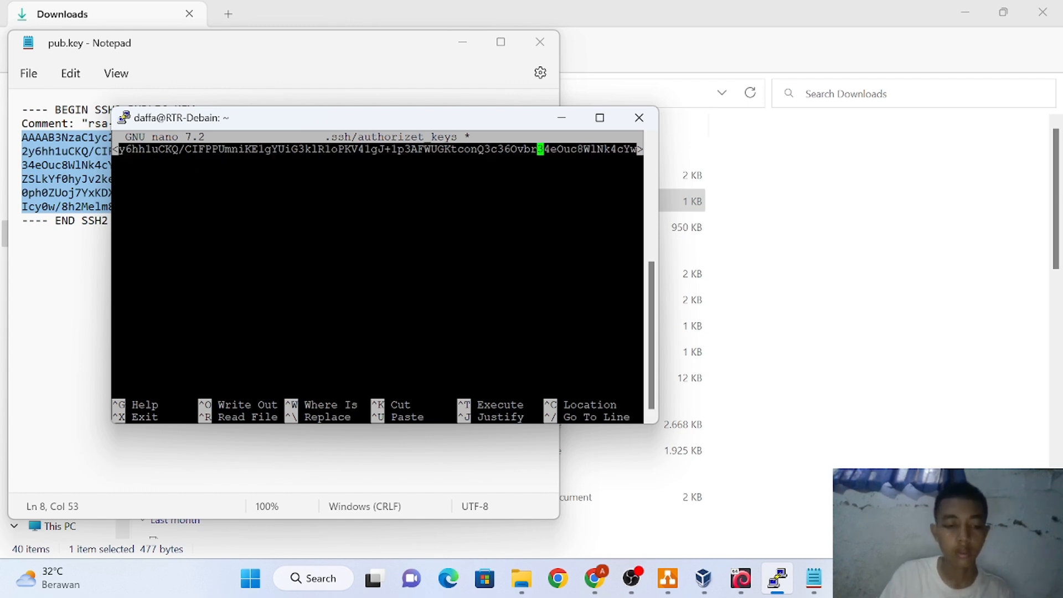
# Save authorizet_keys under its existing name and return to the shell
pyautogui.hotkey('ctrl', 'x')
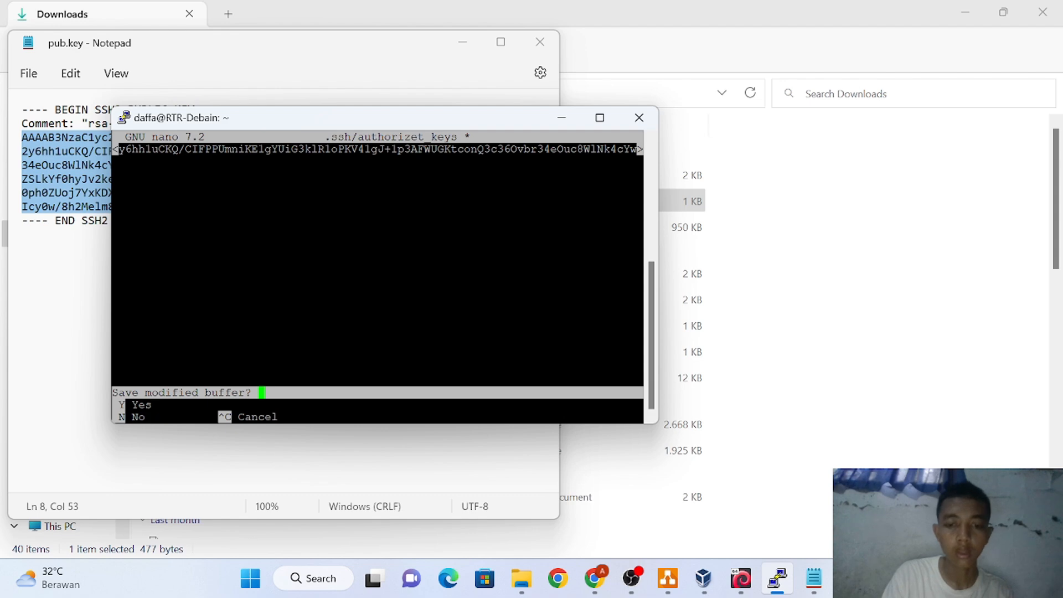
pyautogui.press('y')
pyautogui.press('Return')
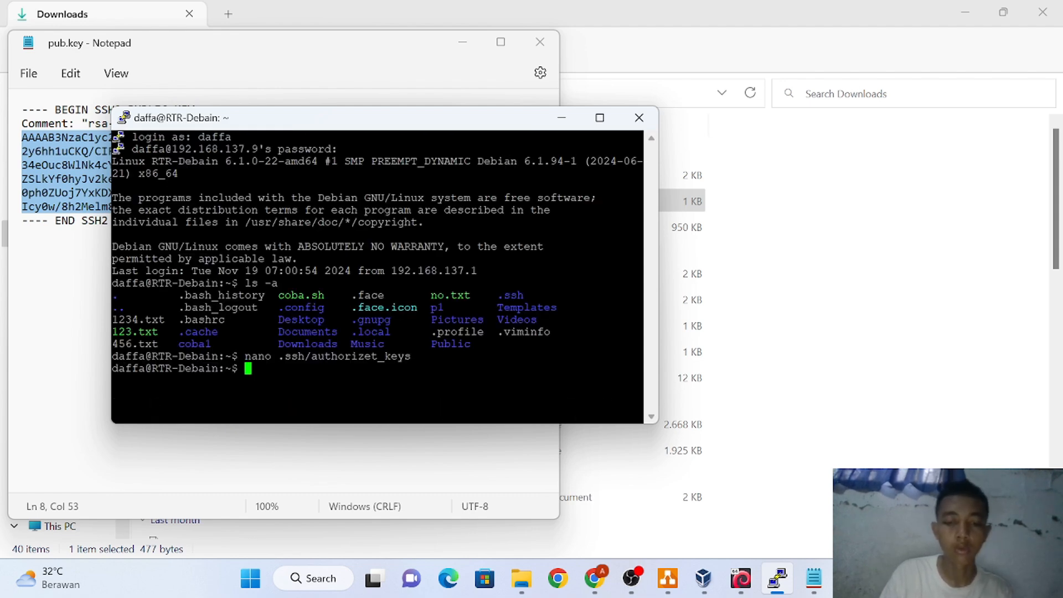
pyautogui.write('n')
pyautogui.press('BackSpace')
pyautogui.write('nanp')
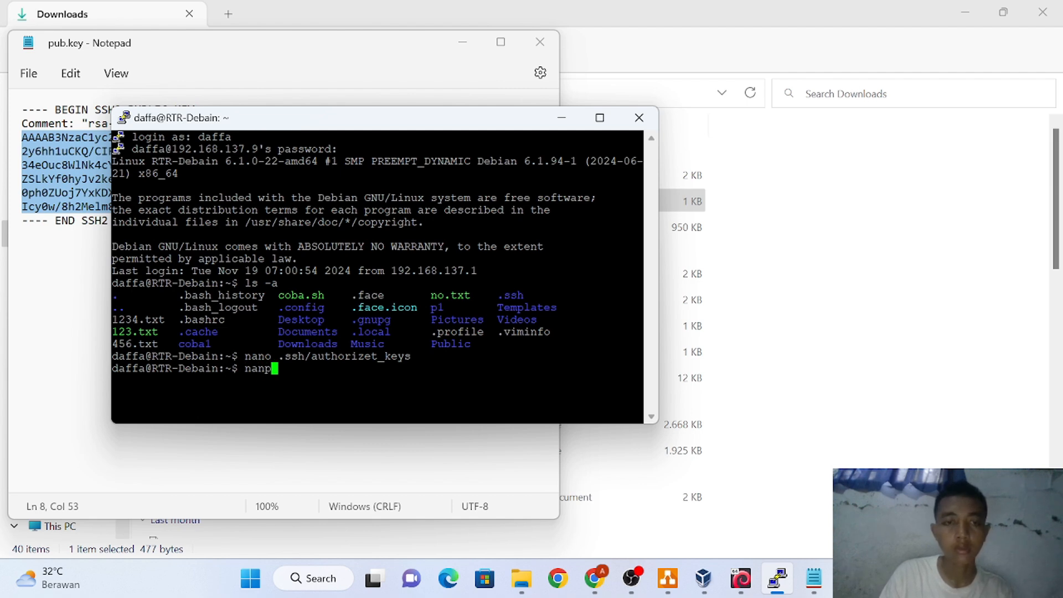
pyautogui.press('BackSpace')
pyautogui.write('o ')
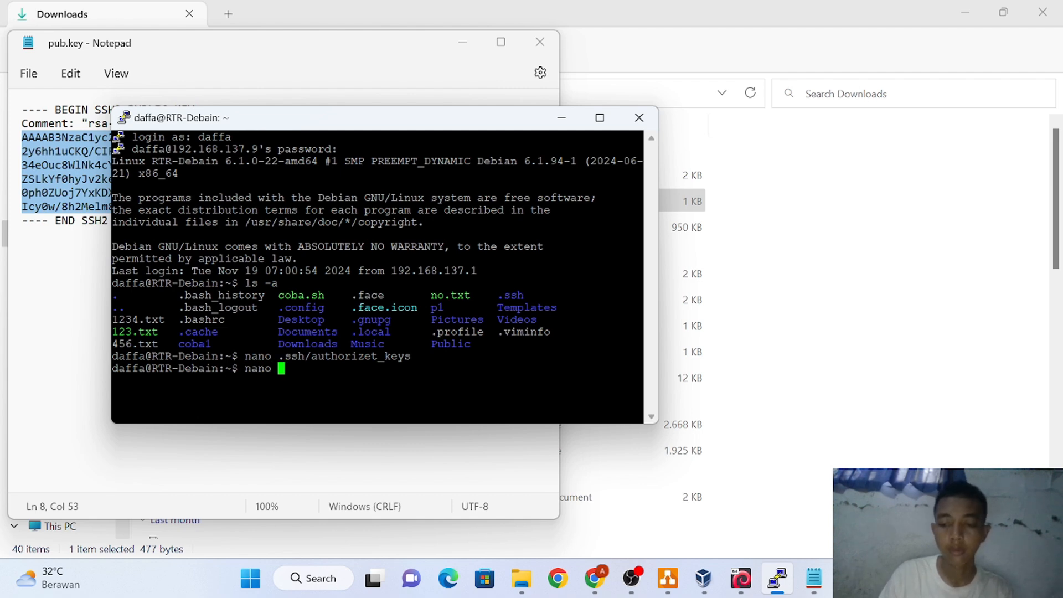
pyautogui.write('/')
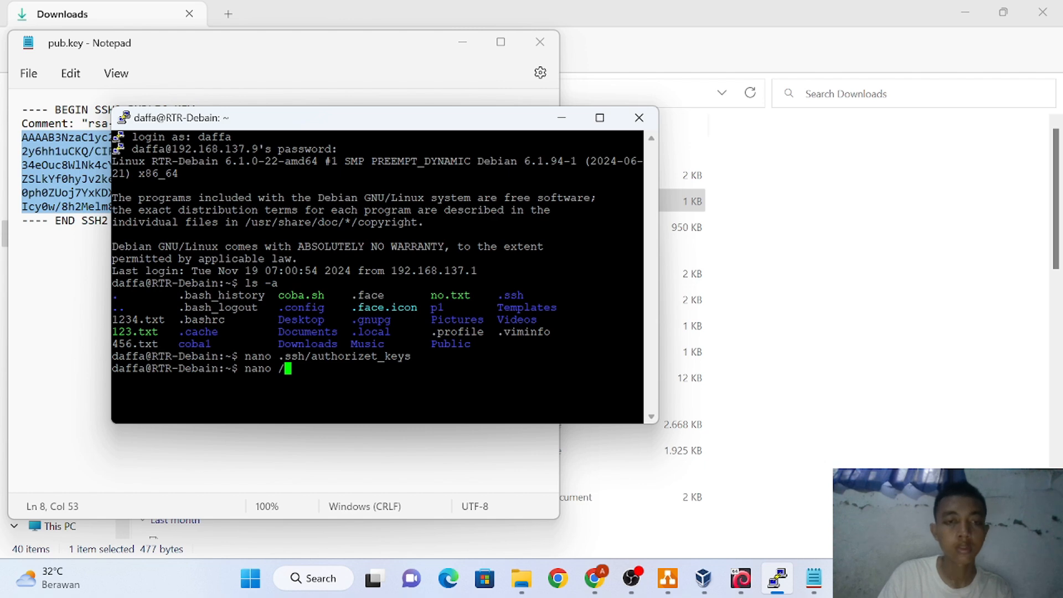
pyautogui.write('et')
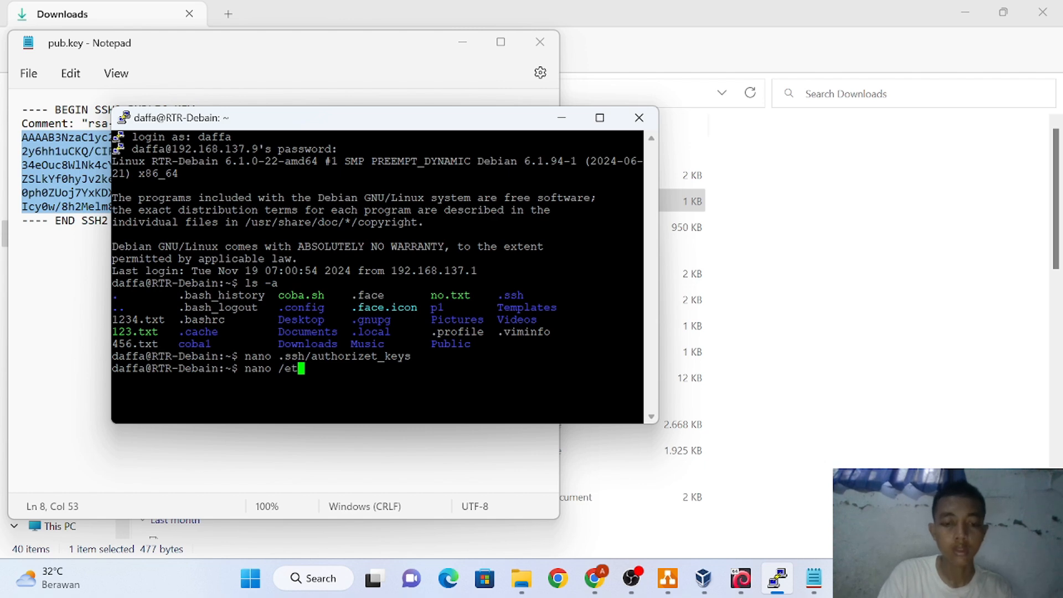
pyautogui.write('c/s')
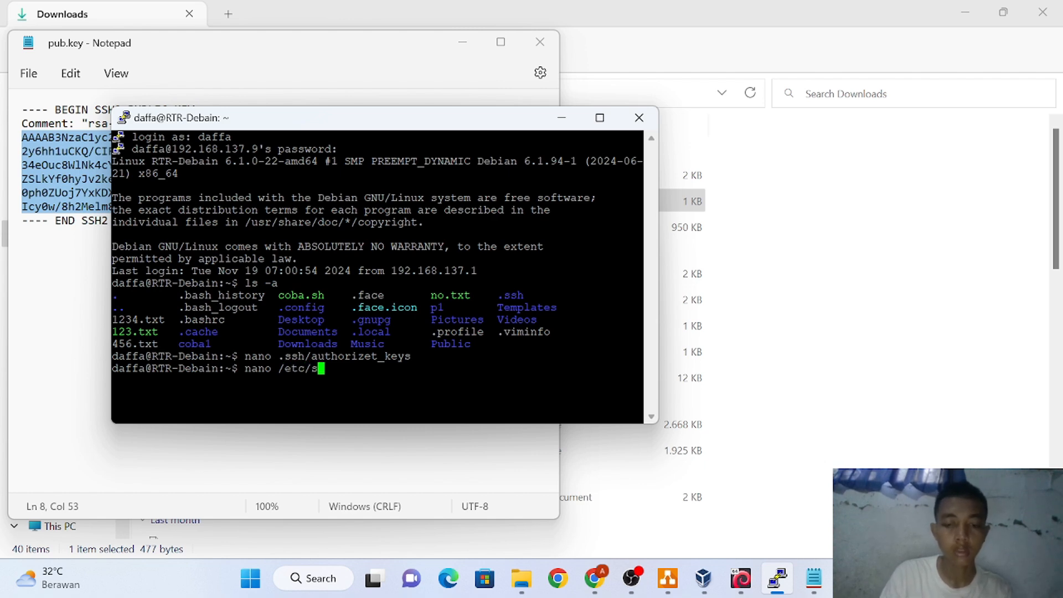
pyautogui.write('sh/')
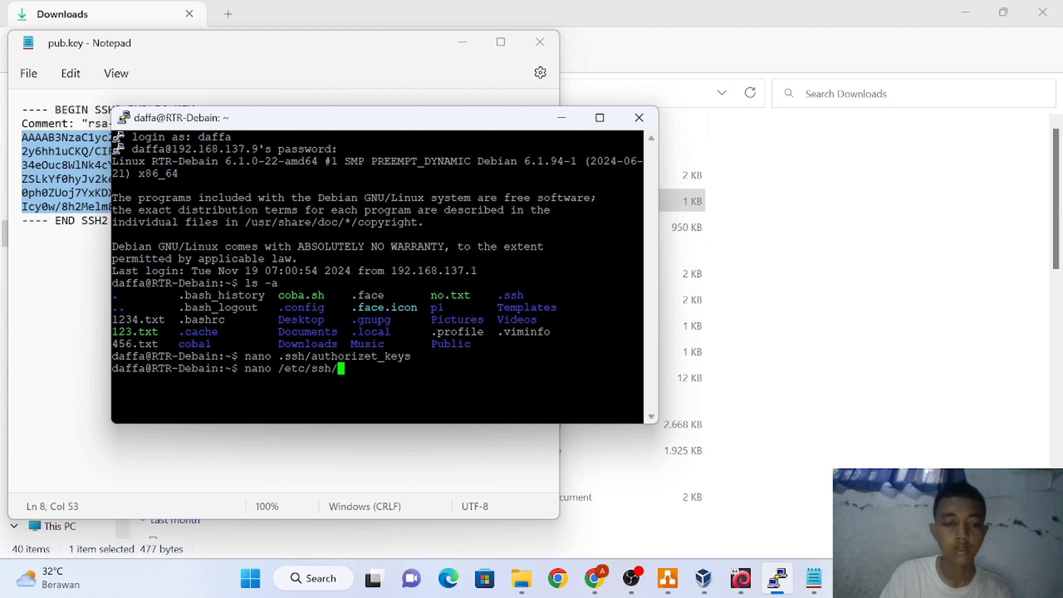
pyautogui.write('sshd')
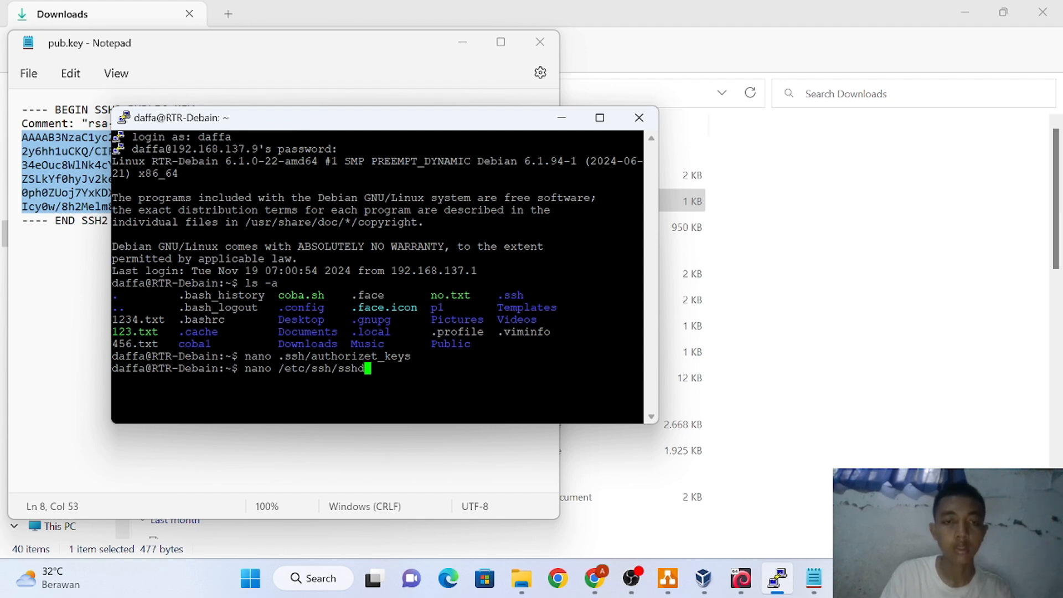
pyautogui.press('Tab')
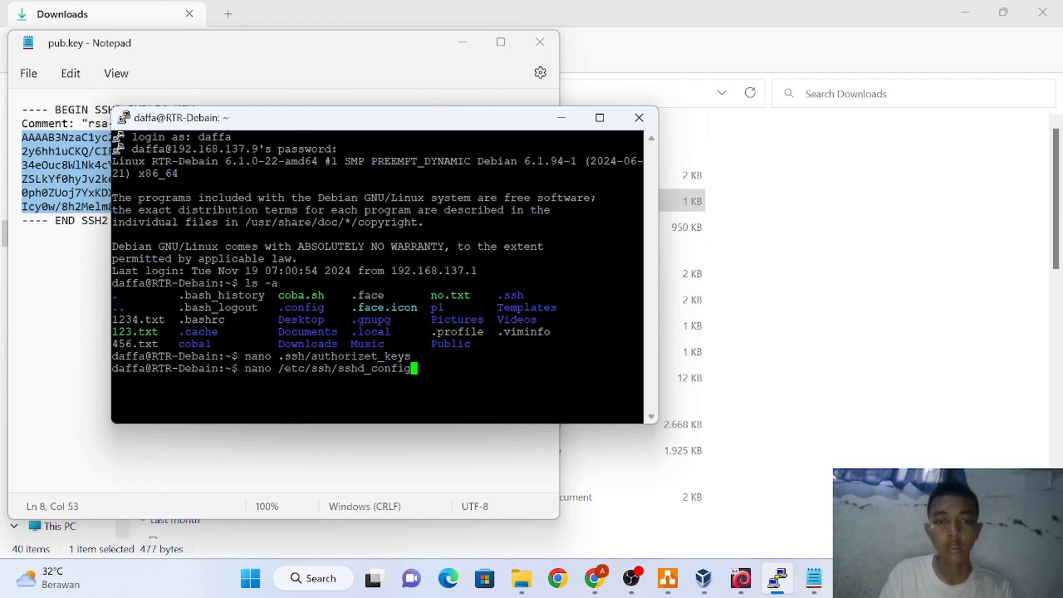
pyautogui.press('Return')
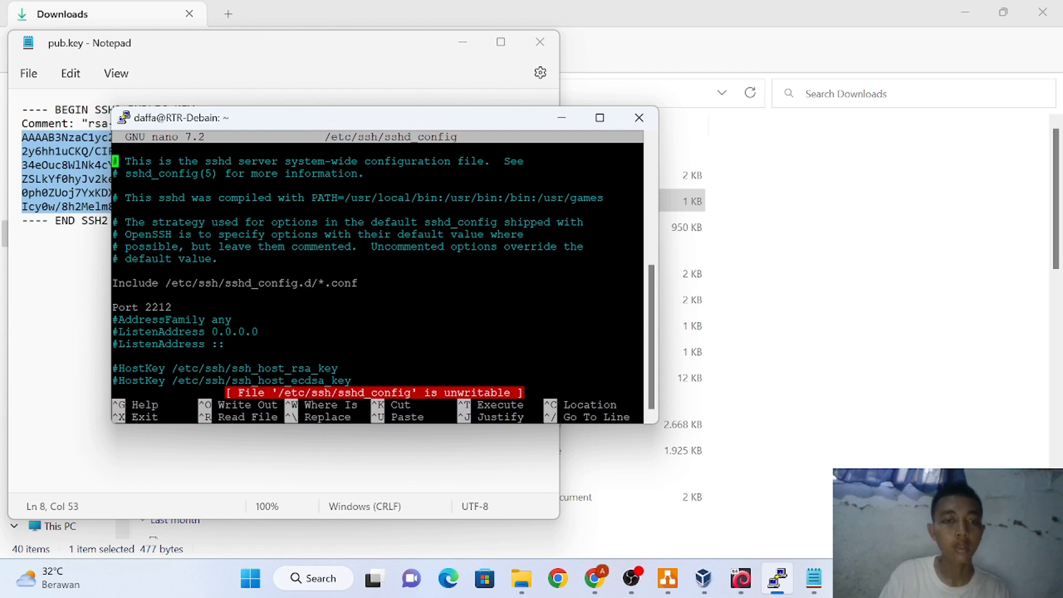
pyautogui.press('Down')
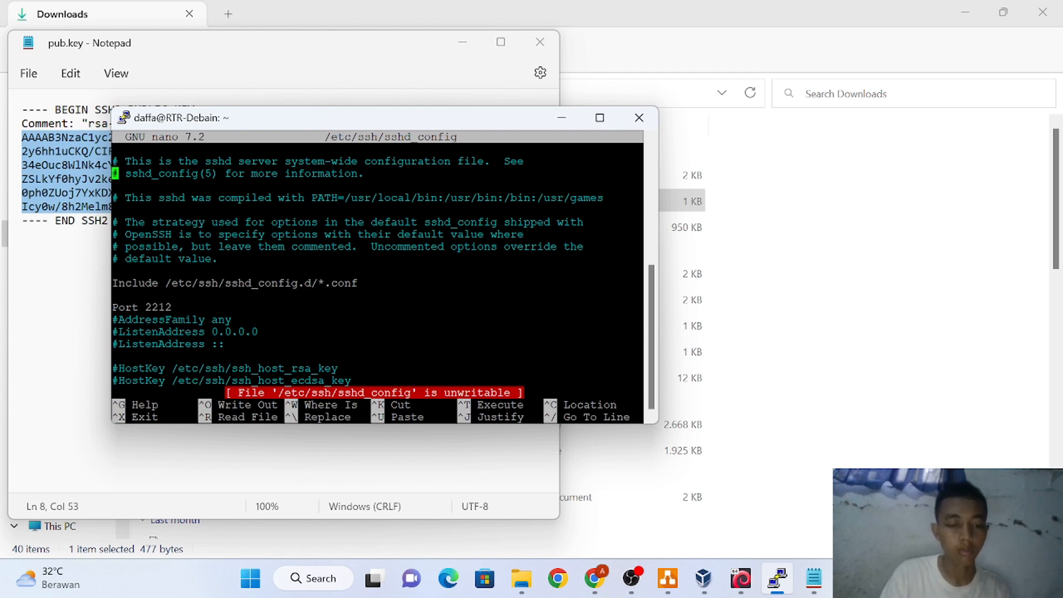
pyautogui.hotkey('ctrl', 'x')
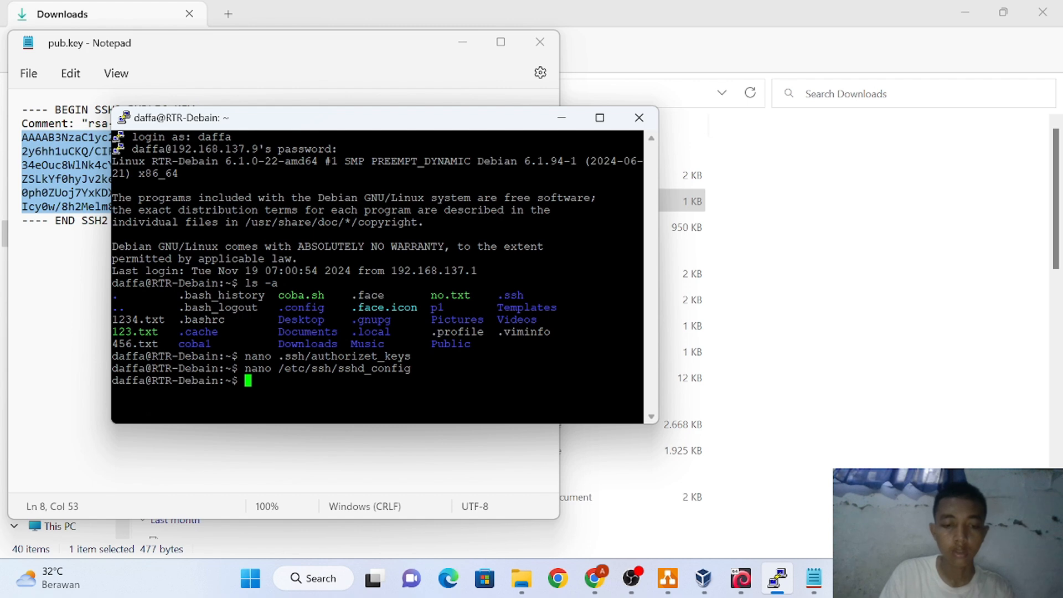
# Switch to root with su - and enter nano /etc/ssh/sshd_config at the prompt
pyautogui.write('su -')
pyautogui.press('Return')
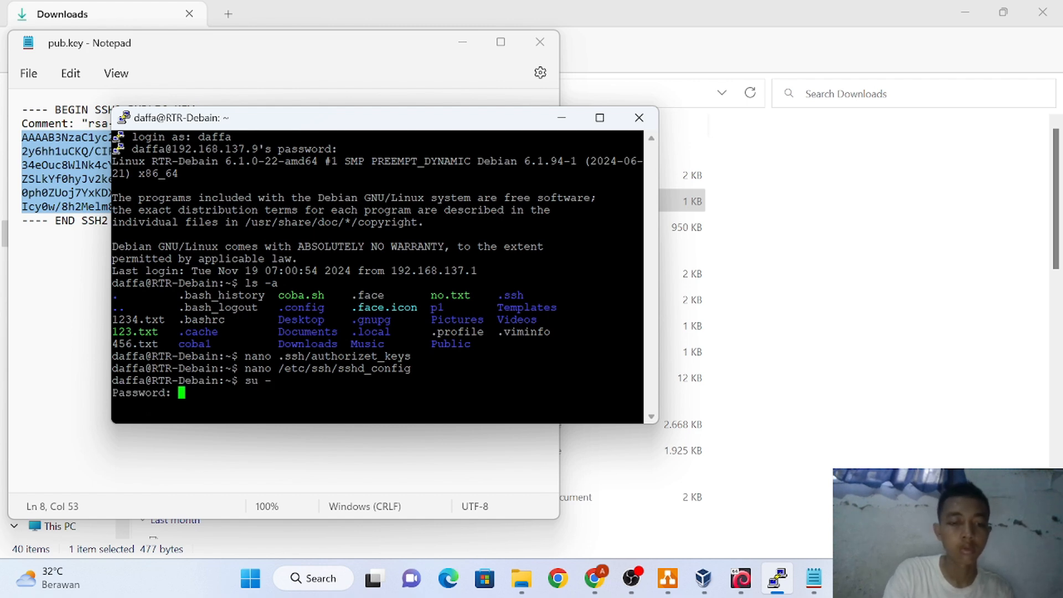
pyautogui.press('Return')
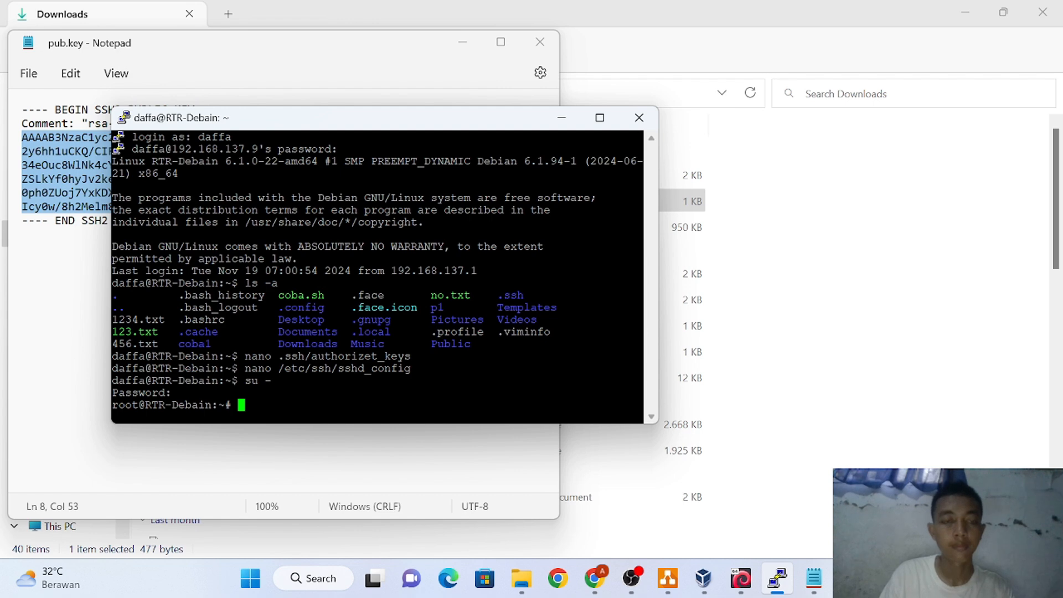
pyautogui.press('Up')
pyautogui.press('Up')
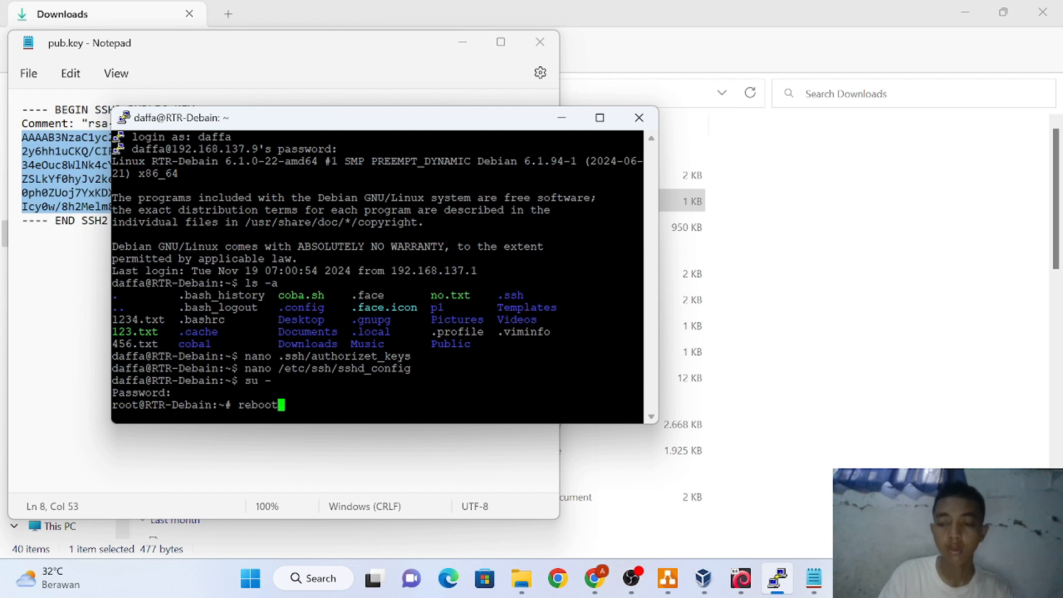
pyautogui.press('BackSpace')
pyautogui.press('BackSpace')
pyautogui.press('BackSpace')
pyautogui.press('BackSpace')
pyautogui.press('BackSpace')
pyautogui.press('BackSpace')
pyautogui.write('na')
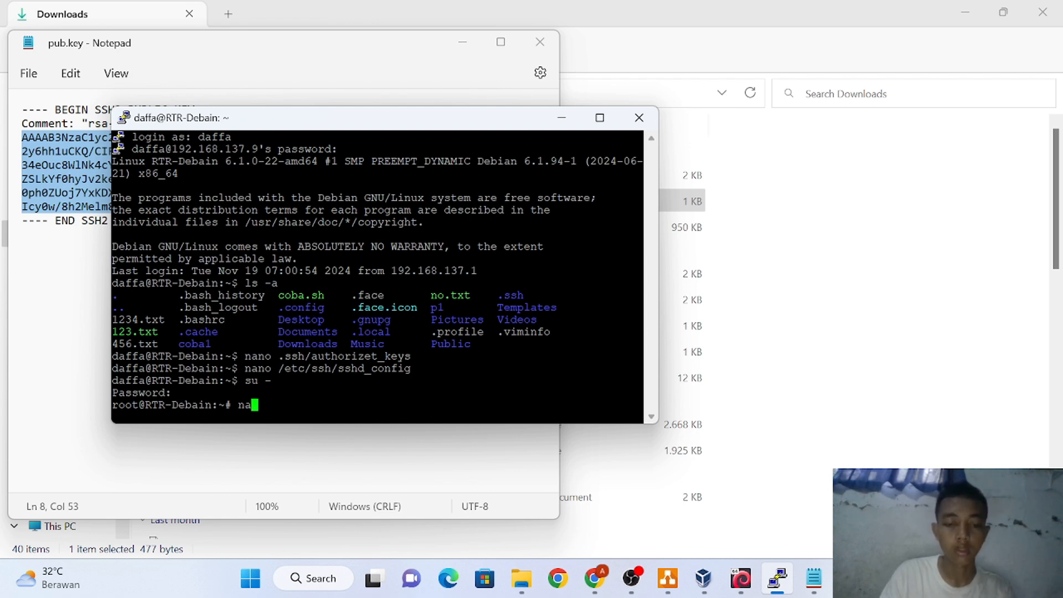
pyautogui.write('no /etc/')
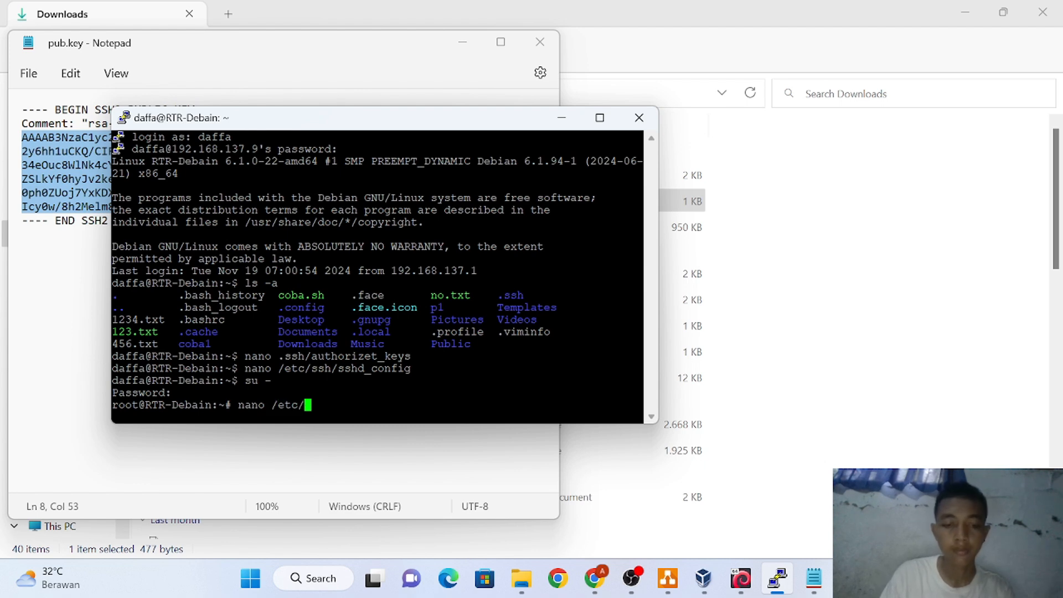
pyautogui.write('ssh/')
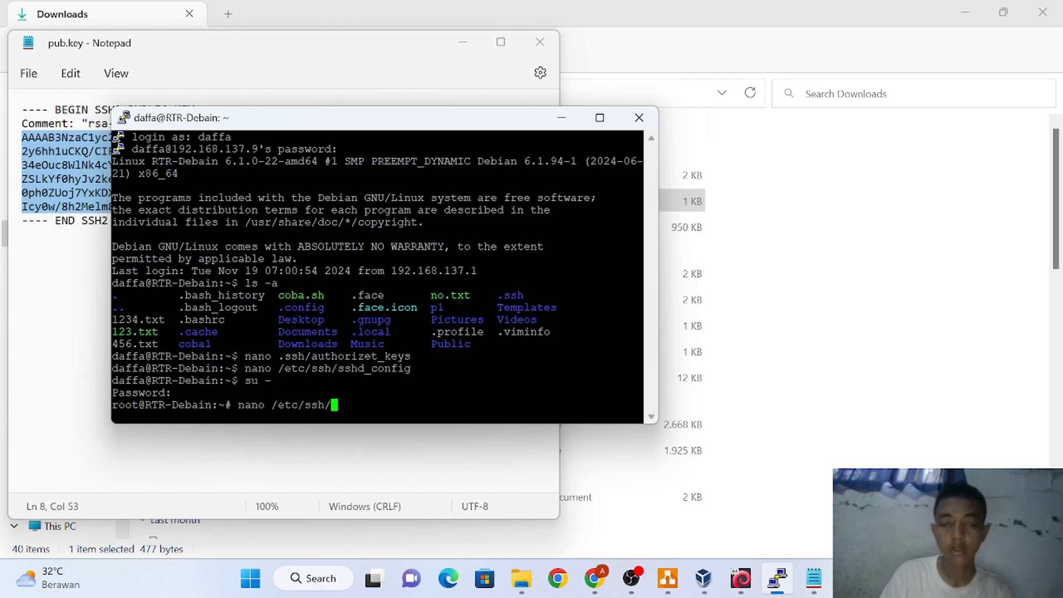
pyautogui.write('ssh')
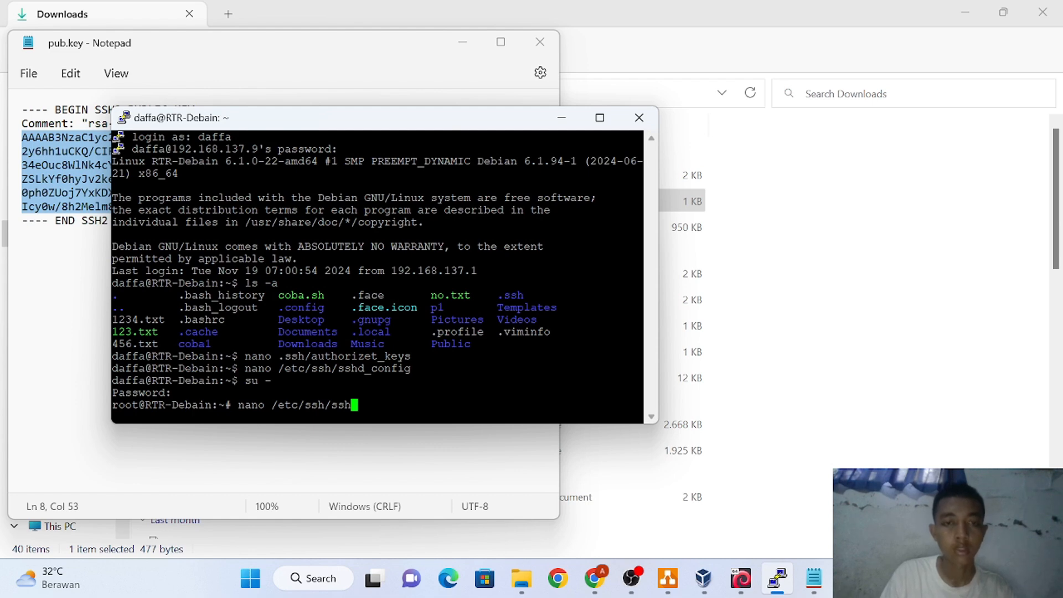
pyautogui.write('d')
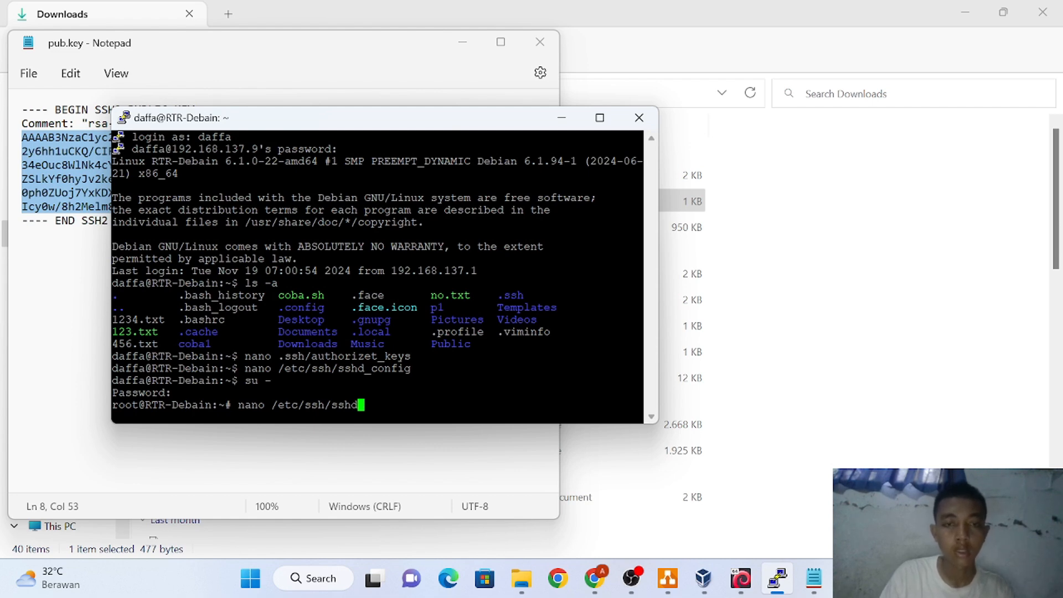
pyautogui.write('_confi')
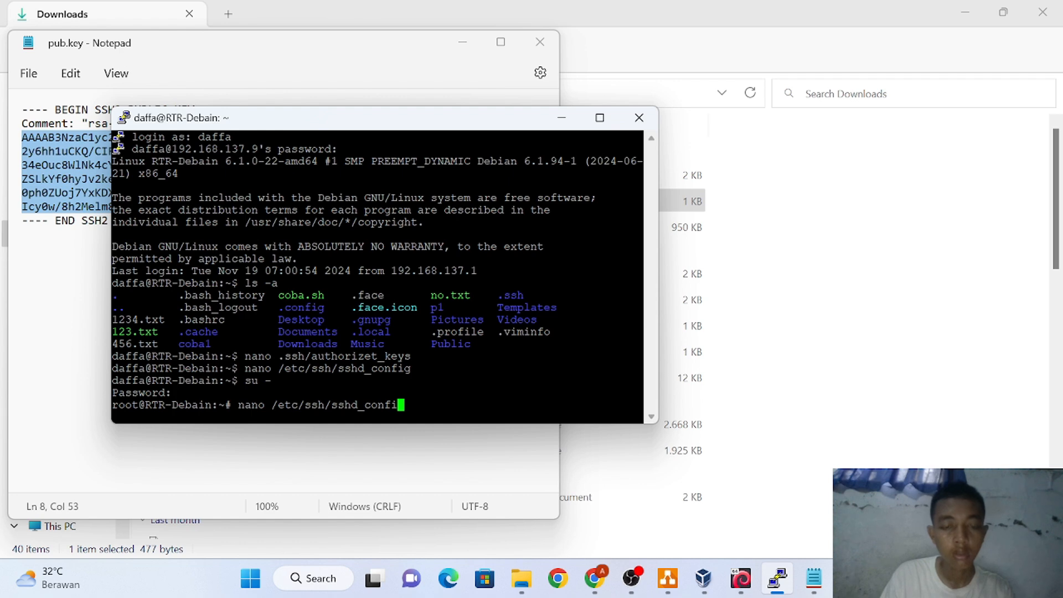
pyautogui.write('g')
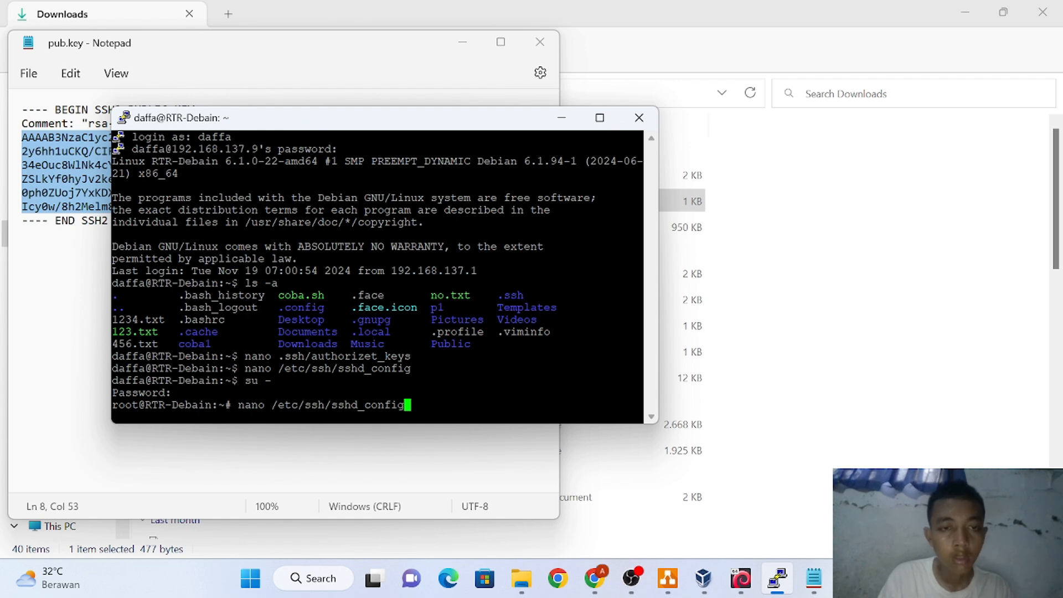
# Uncomment PubkeyAuthentication in sshd_config and change its value from yes to no
pyautogui.press('Return')
pyautogui.press('Down')
pyautogui.press('Down')
pyautogui.press('Down')
pyautogui.press('Down')
pyautogui.press('Down')
pyautogui.press('Down')
pyautogui.press('Down')
pyautogui.press('Down')
pyautogui.press('Down')
pyautogui.press('Down')
pyautogui.press('Down')
pyautogui.press('Down')
pyautogui.press('Down')
pyautogui.press('Down')
pyautogui.press('Down')
pyautogui.press('Down')
pyautogui.press('Down')
pyautogui.press('Down')
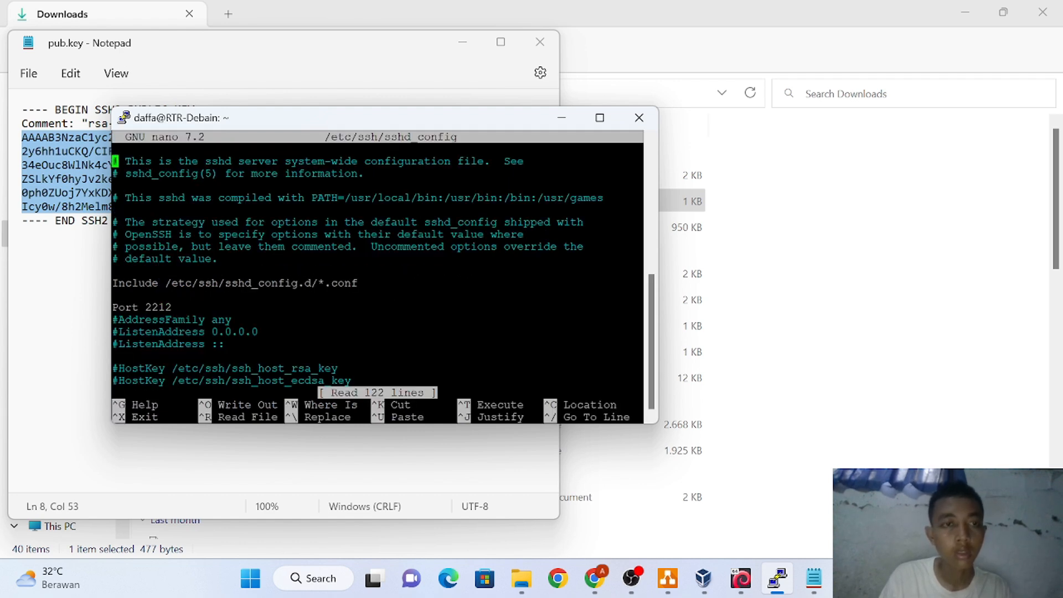
pyautogui.press('Down')
pyautogui.press('Down')
pyautogui.press('Down')
pyautogui.press('Down')
pyautogui.press('Down')
pyautogui.press('Down')
pyautogui.press('Down')
pyautogui.press('Down')
pyautogui.press('Down')
pyautogui.press('Down')
pyautogui.press('Down')
pyautogui.press('Down')
pyautogui.press('Down')
pyautogui.press('Down')
pyautogui.press('Down')
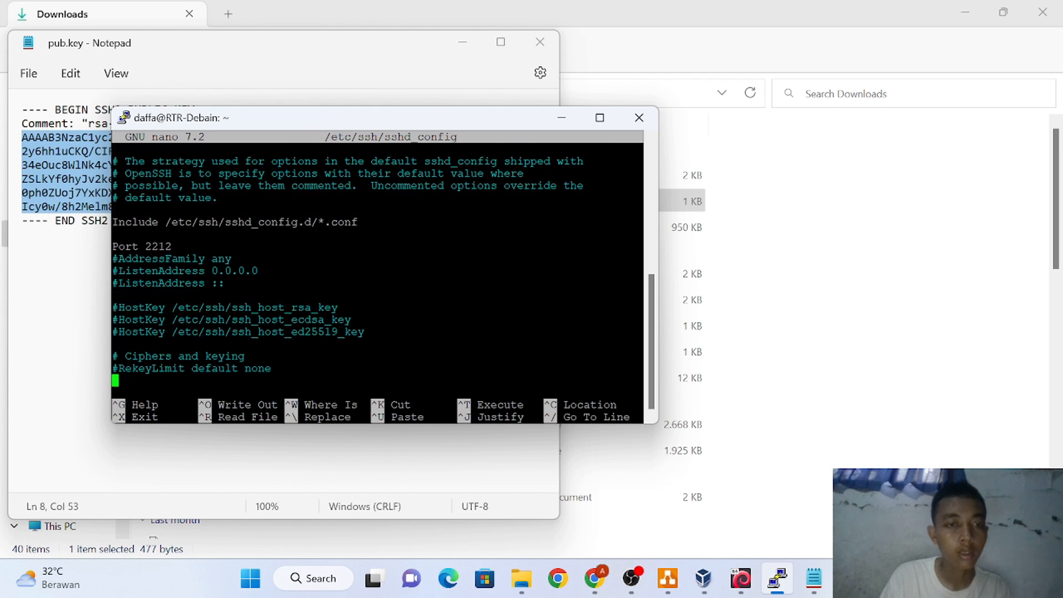
pyautogui.press('Down')
pyautogui.press('Down')
pyautogui.press('Down')
pyautogui.press('Down')
pyautogui.press('Down')
pyautogui.press('Down')
pyautogui.press('Down')
pyautogui.press('Down')
pyautogui.press('Down')
pyautogui.press('Down')
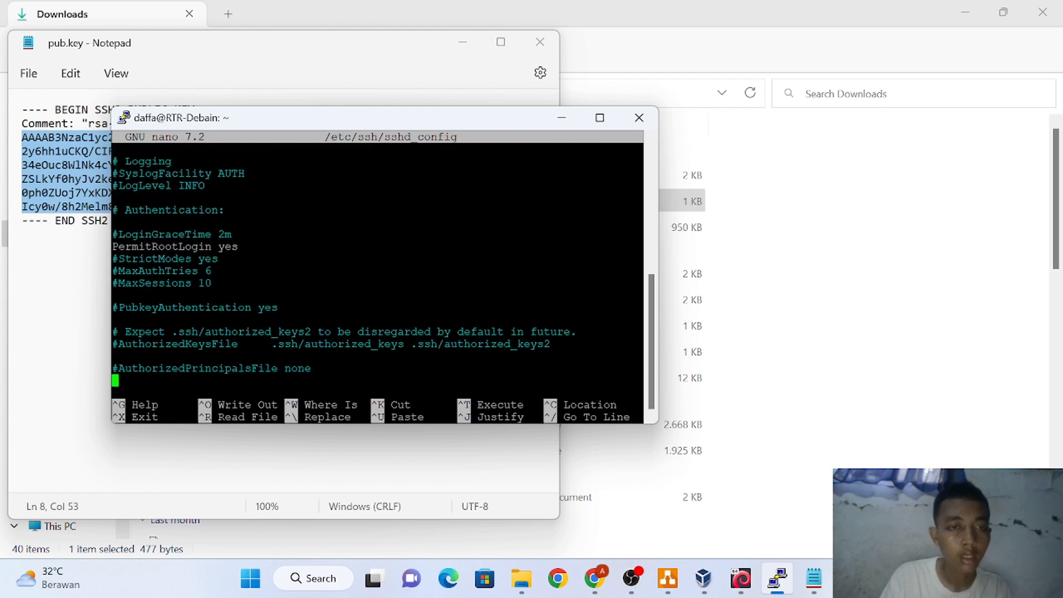
pyautogui.press('Up')
pyautogui.press('Up')
pyautogui.press('Up')
pyautogui.press('Up')
pyautogui.press('Up')
pyautogui.press('Up')
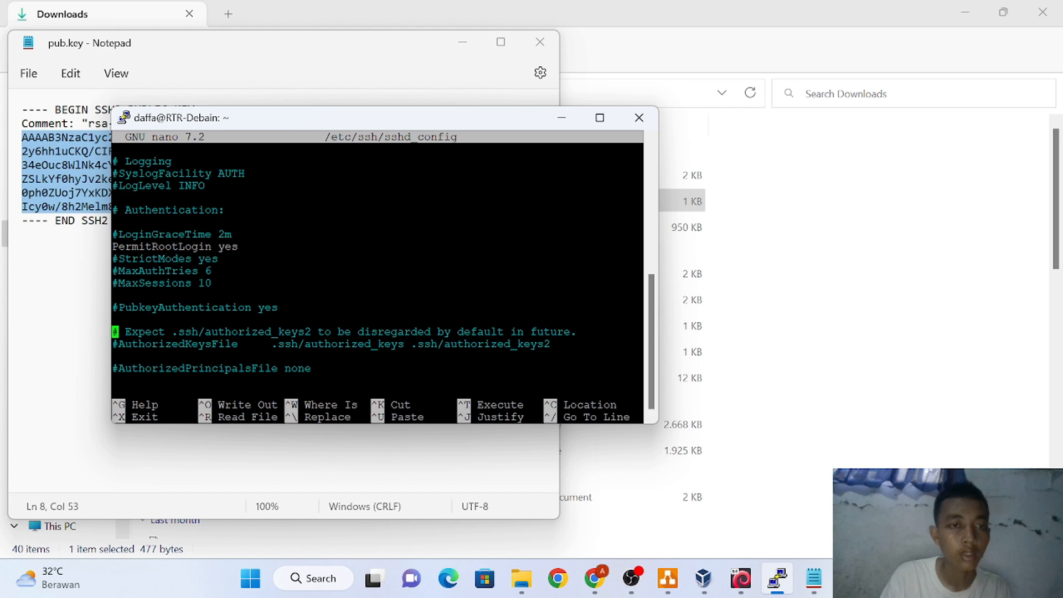
pyautogui.press('Right')
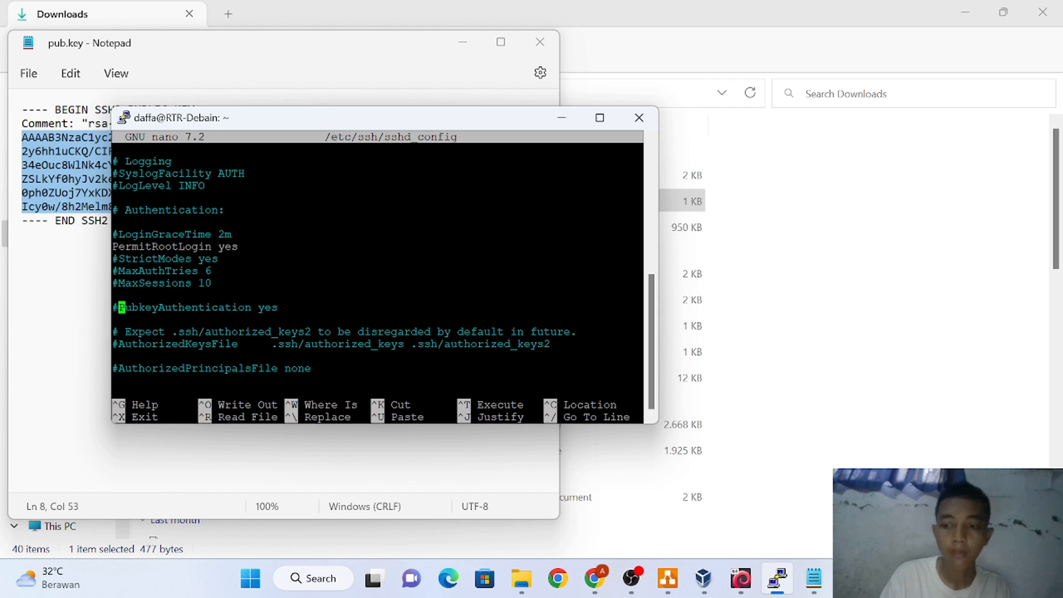
pyautogui.press('BackSpace')
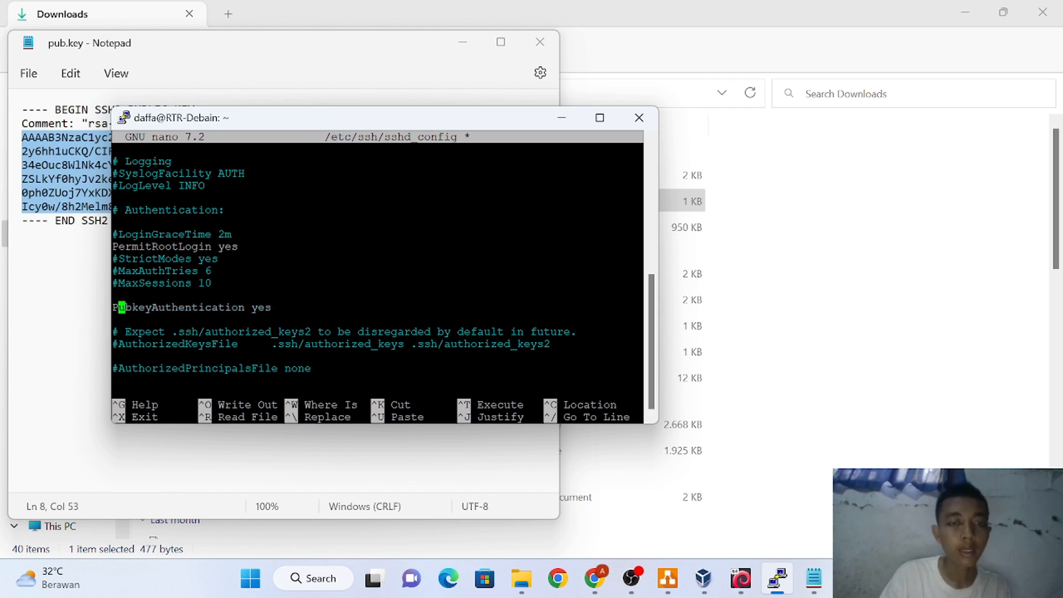
pyautogui.press('Right')
pyautogui.press('Right')
pyautogui.press('Right')
pyautogui.press('Right')
pyautogui.press('Right')
pyautogui.press('Right')
pyautogui.press('Right')
pyautogui.press('Right')
pyautogui.press('Right')
pyautogui.press('Right')
pyautogui.press('Right')
pyautogui.press('Right')
pyautogui.press('Right')
pyautogui.press('Right')
pyautogui.press('Right')
pyautogui.press('Right')
pyautogui.press('Right')
pyautogui.press('Right')
pyautogui.press('Right')
pyautogui.press('Right')
pyautogui.press('BackSpace')
pyautogui.press('BackSpace')
pyautogui.press('BackSpace')
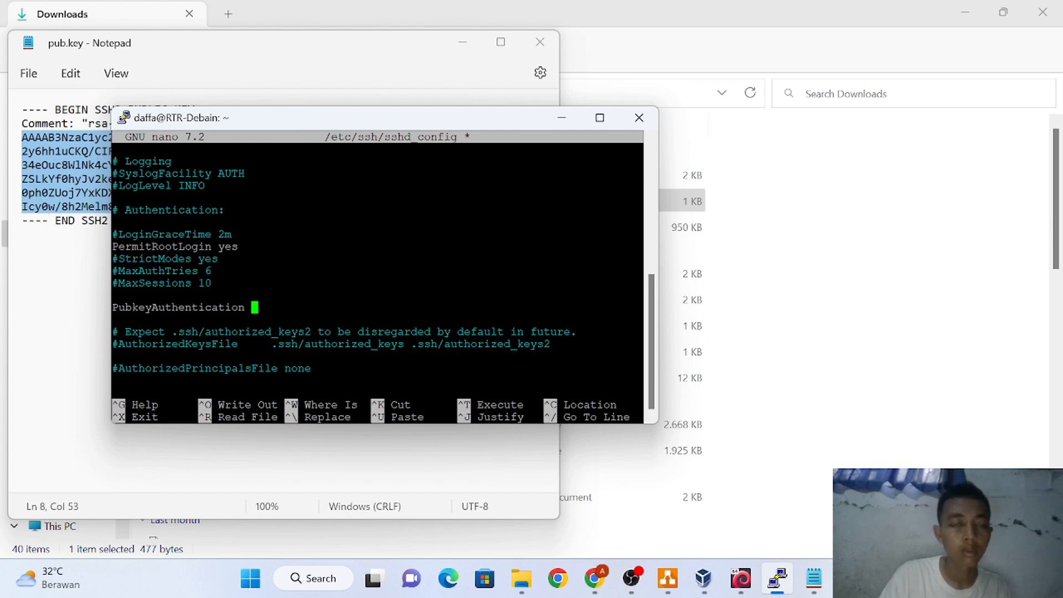
pyautogui.write('no')
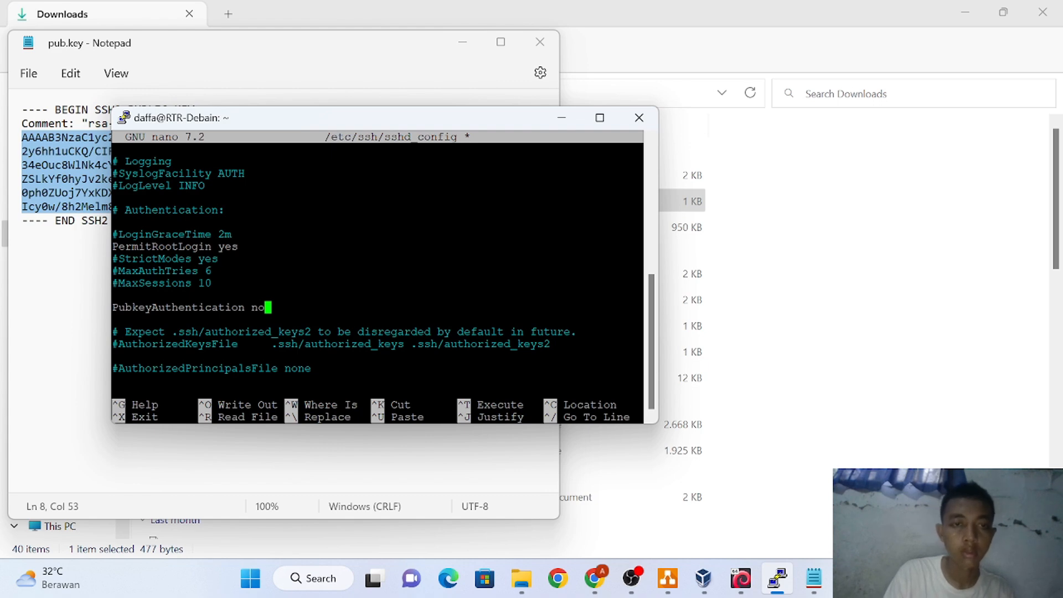
# Save sshd_config under its existing name and exit nano
pyautogui.hotkey('ctrl', 'x')
pyautogui.press('y')
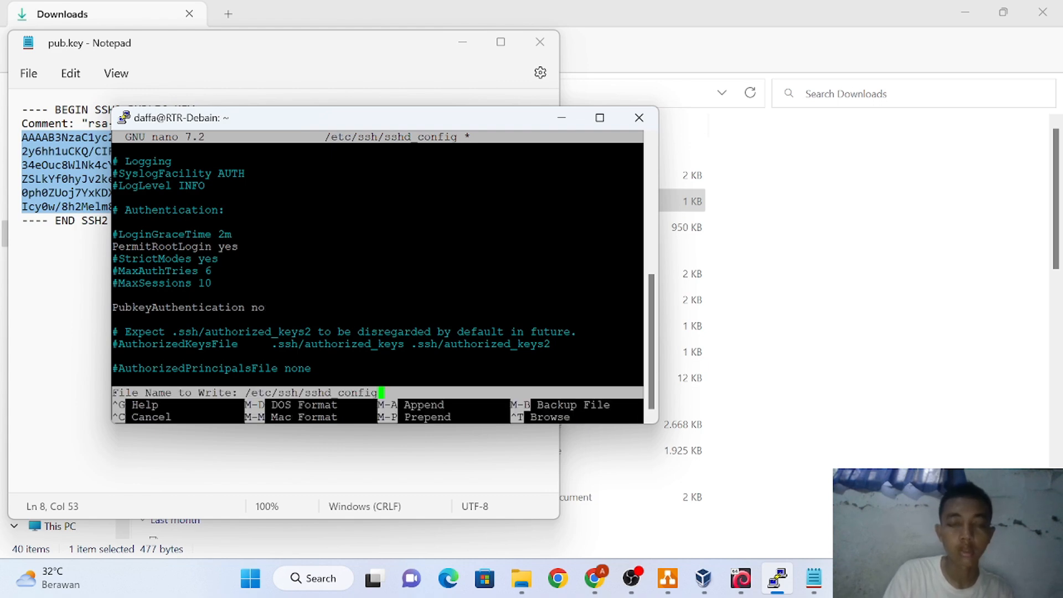
pyautogui.press('Return')
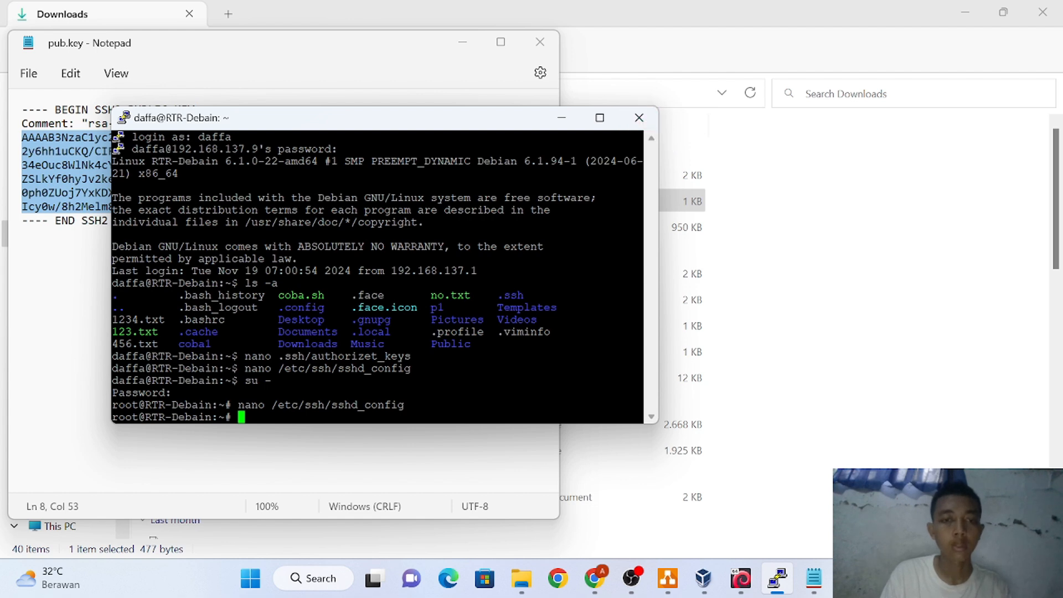
# Restart the SSH service with systemctl restart ssh
pyautogui.write('sys')
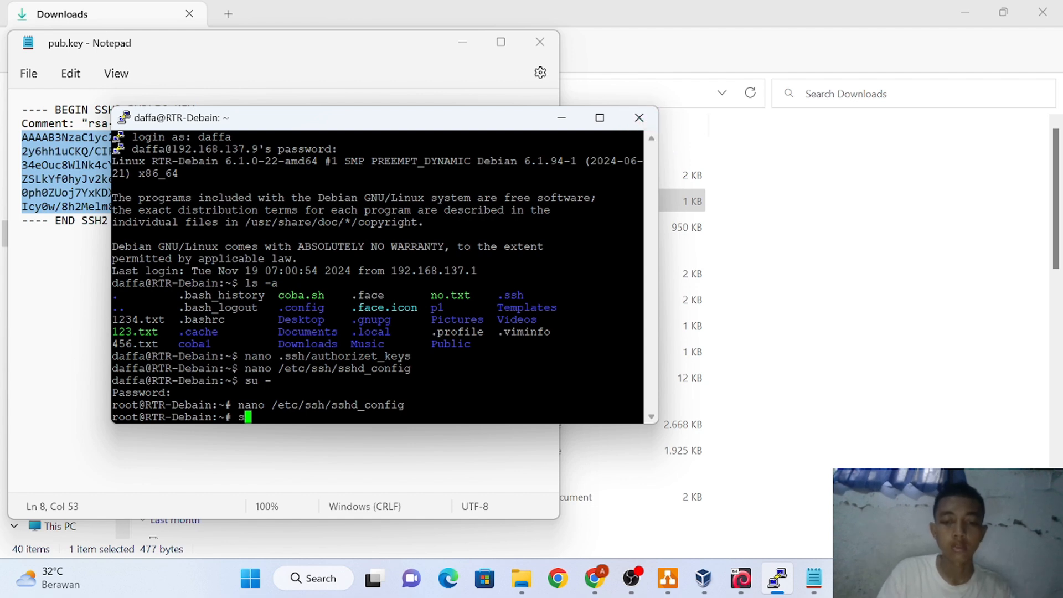
pyautogui.write('tem')
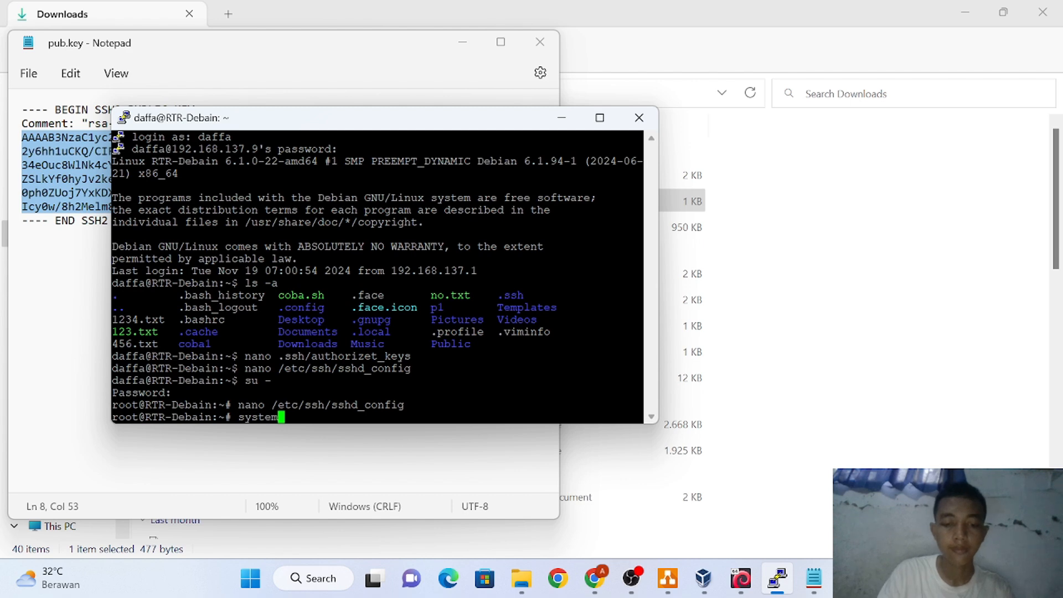
pyautogui.write('ctl ')
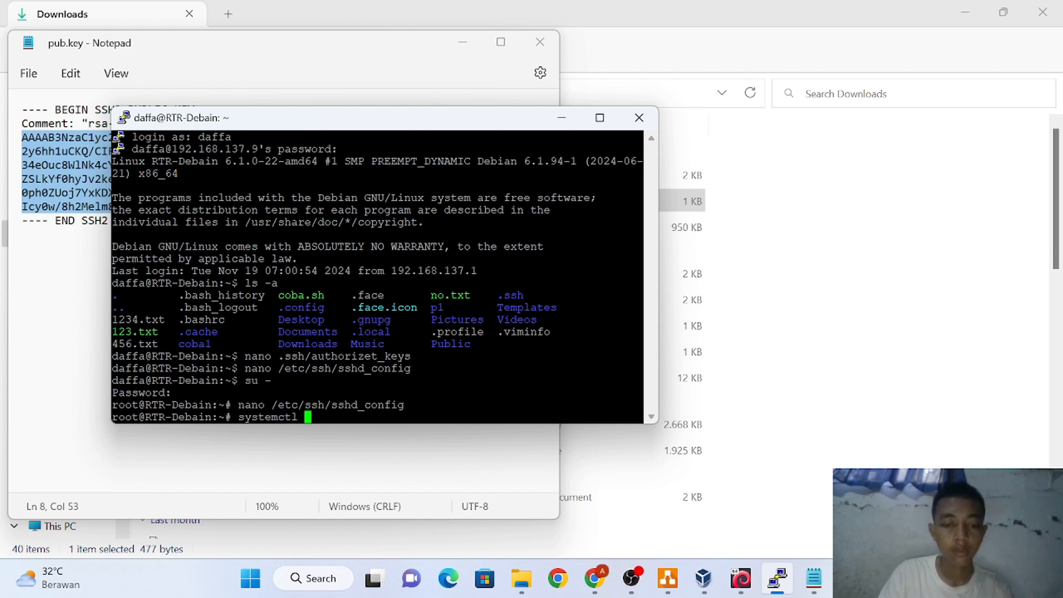
pyautogui.write('res')
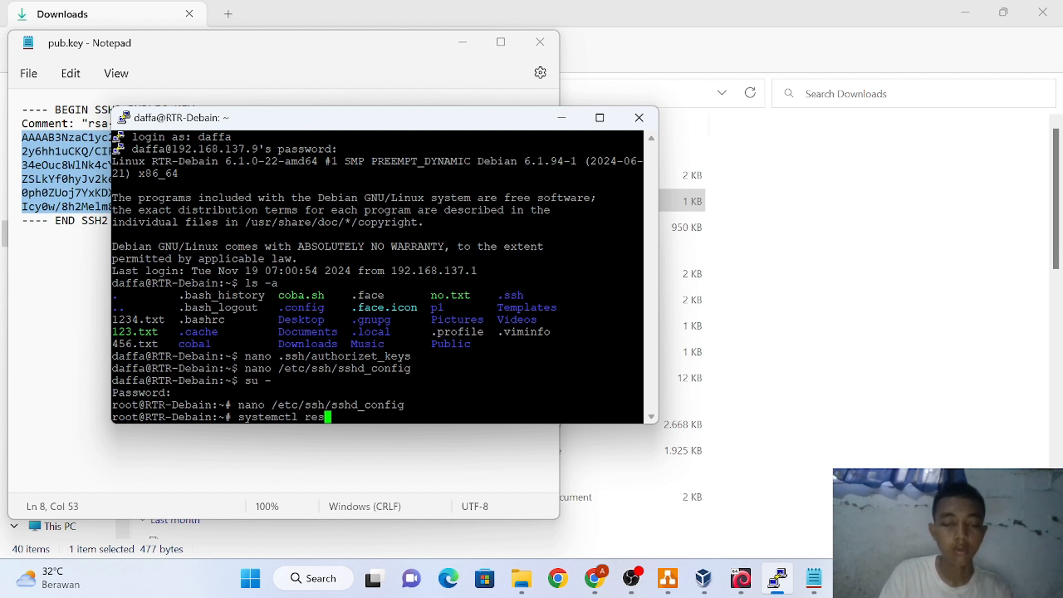
pyautogui.write('tart')
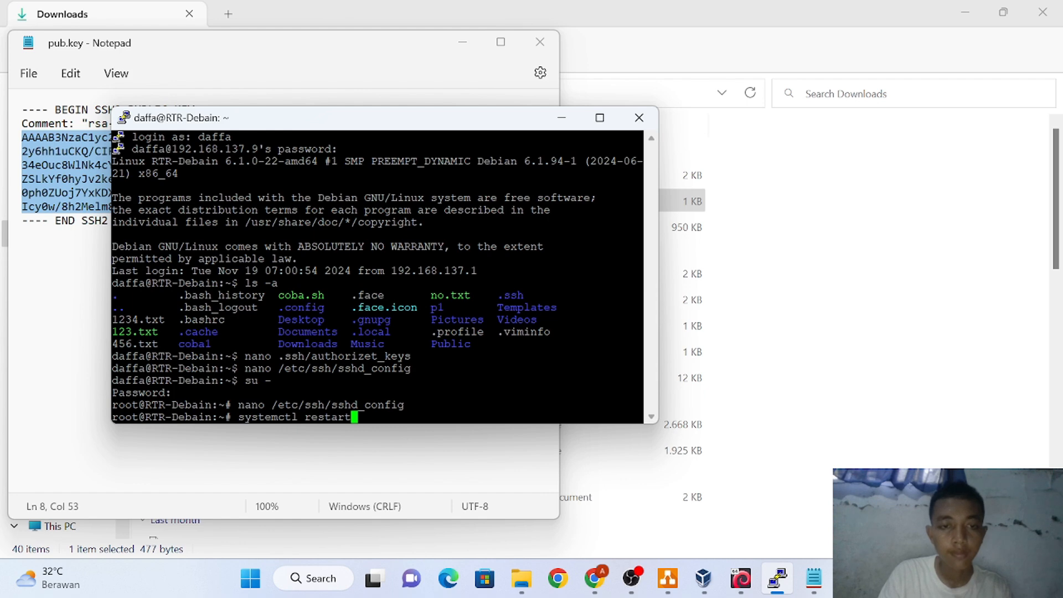
pyautogui.write(' ssh')
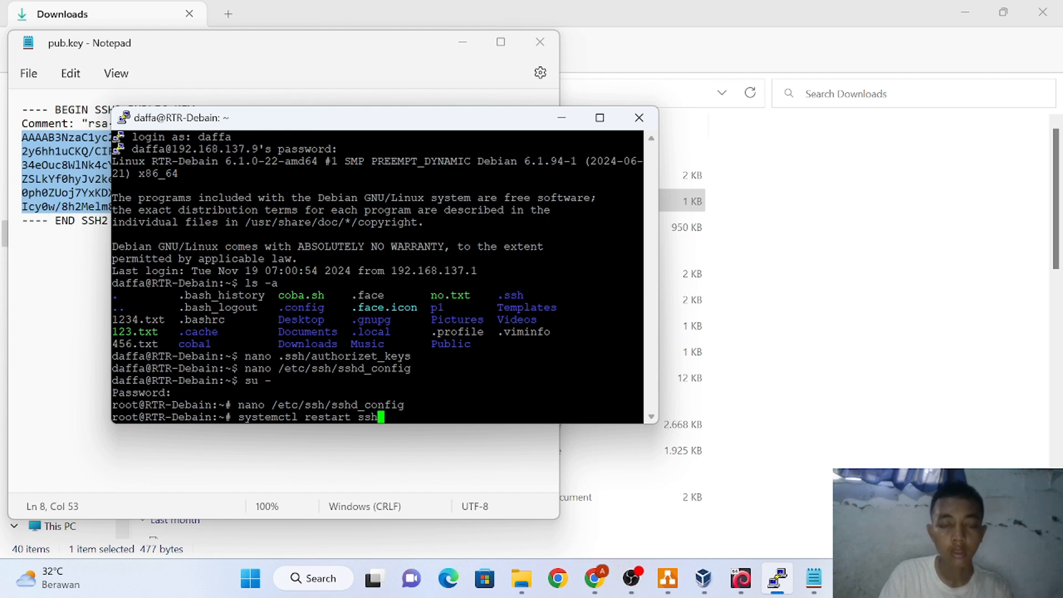
pyautogui.press('Return')
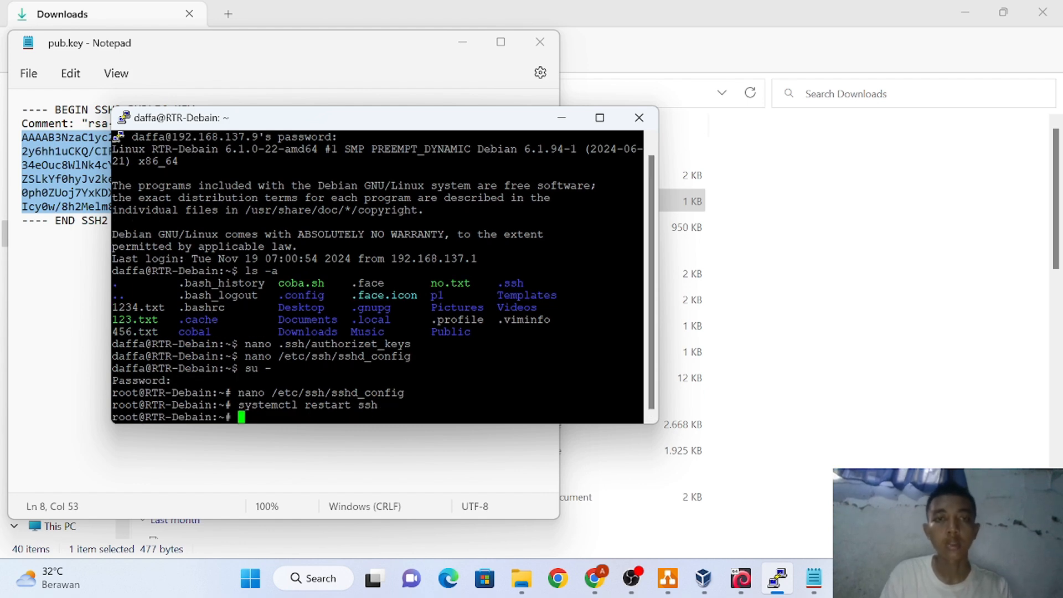
# Close the PuTTY session, confirming with OK, and close the pub.key Notepad window
pyautogui.click(640, 122)
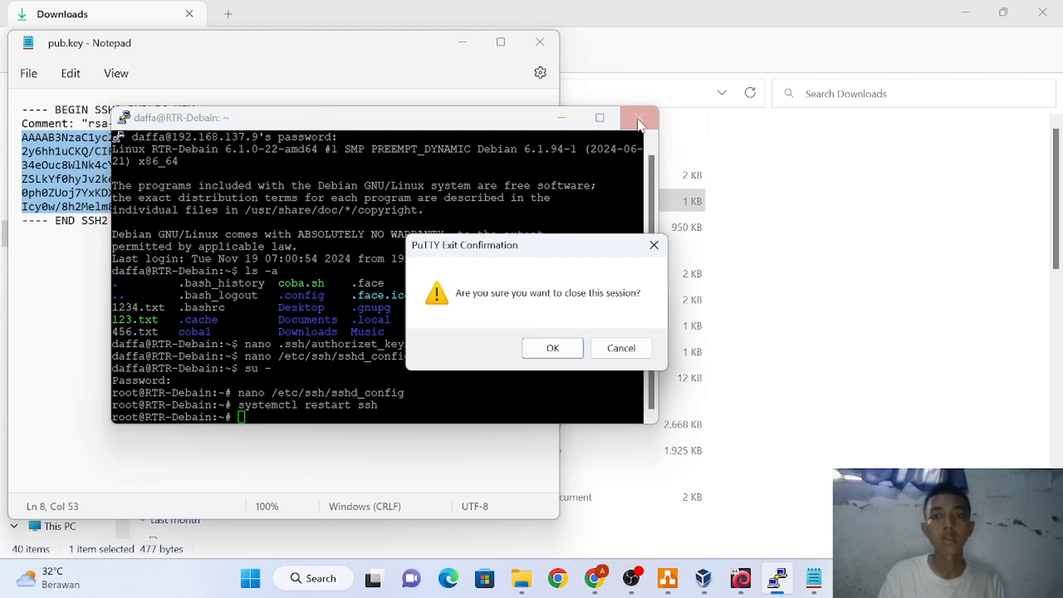
pyautogui.click(552, 349)
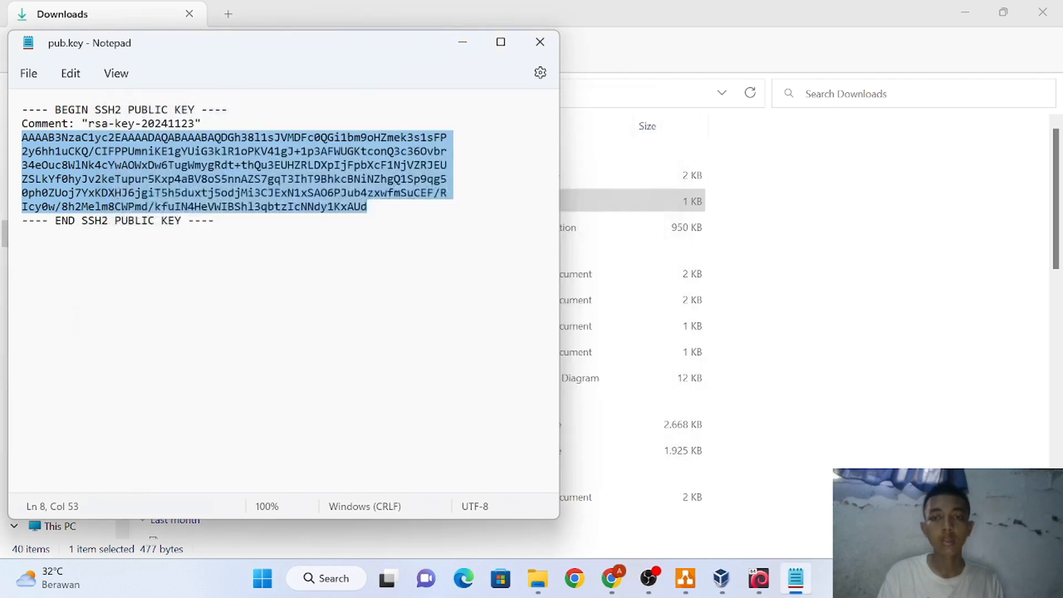
pyautogui.click(540, 41)
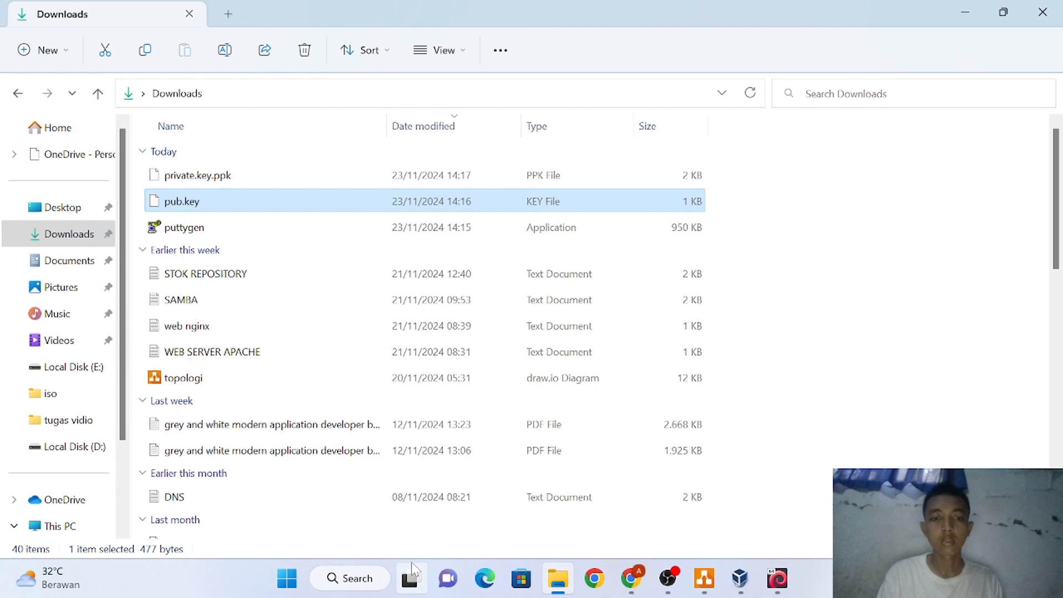
# Relaunch PuTTY from Windows Search's Apps results and start entering the host address
pyautogui.click(351, 578)
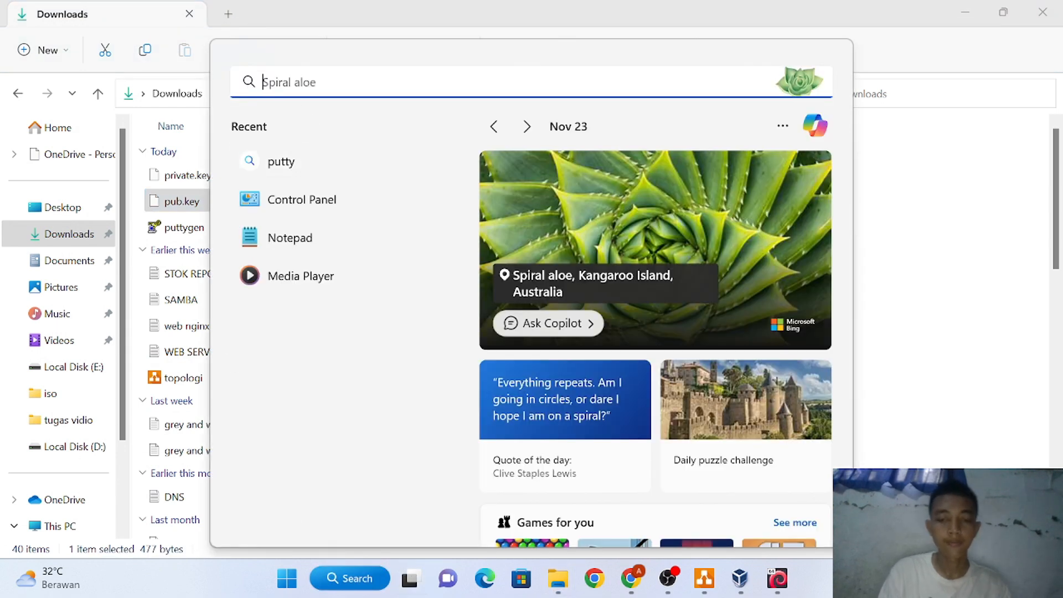
pyautogui.write('pu')
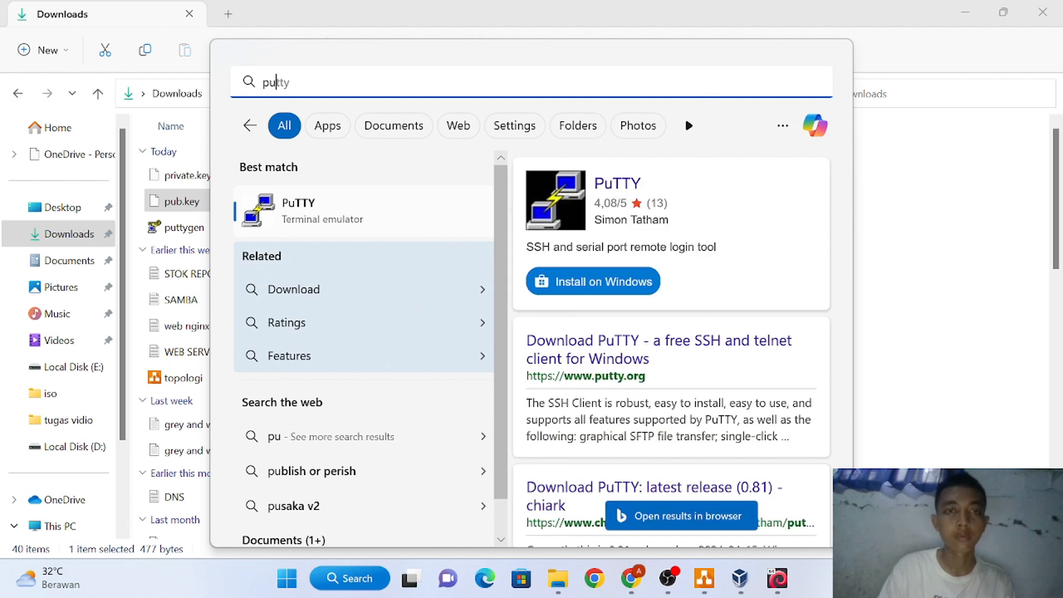
pyautogui.click(318, 120)
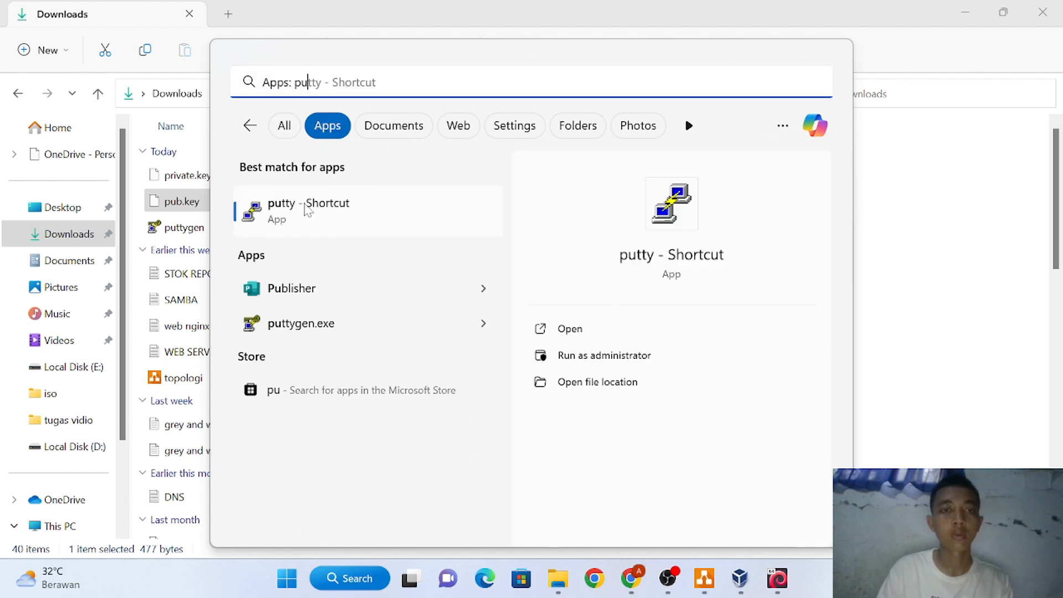
pyautogui.click(308, 206)
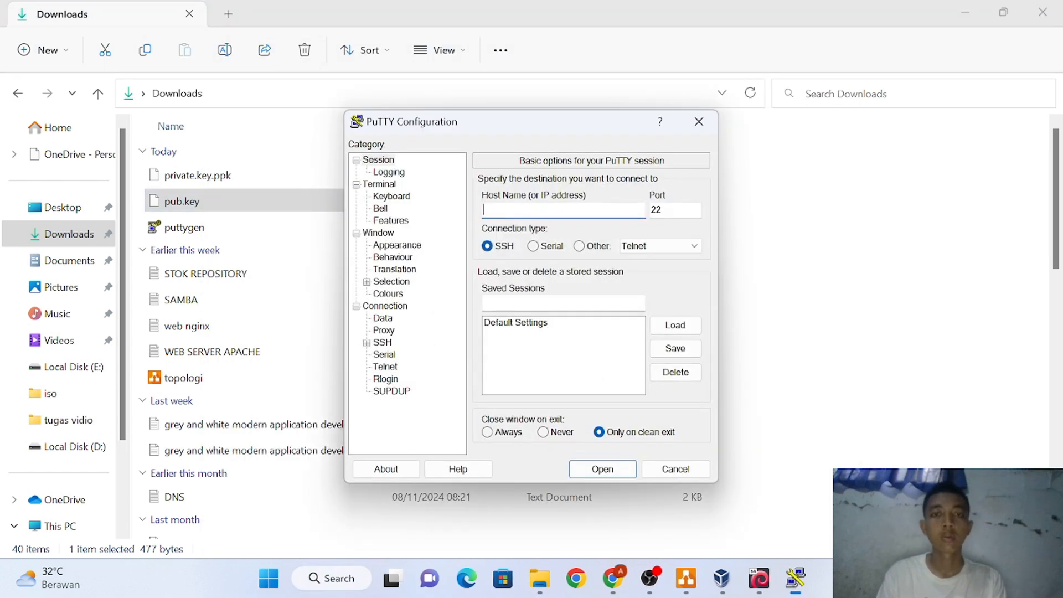
pyautogui.write('19')
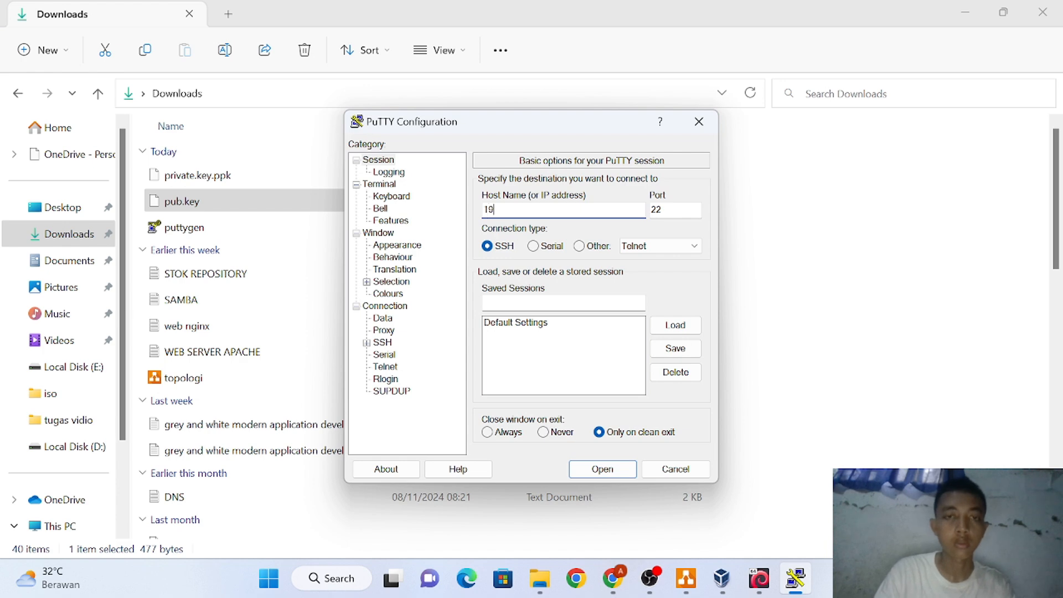
pyautogui.write('2.')
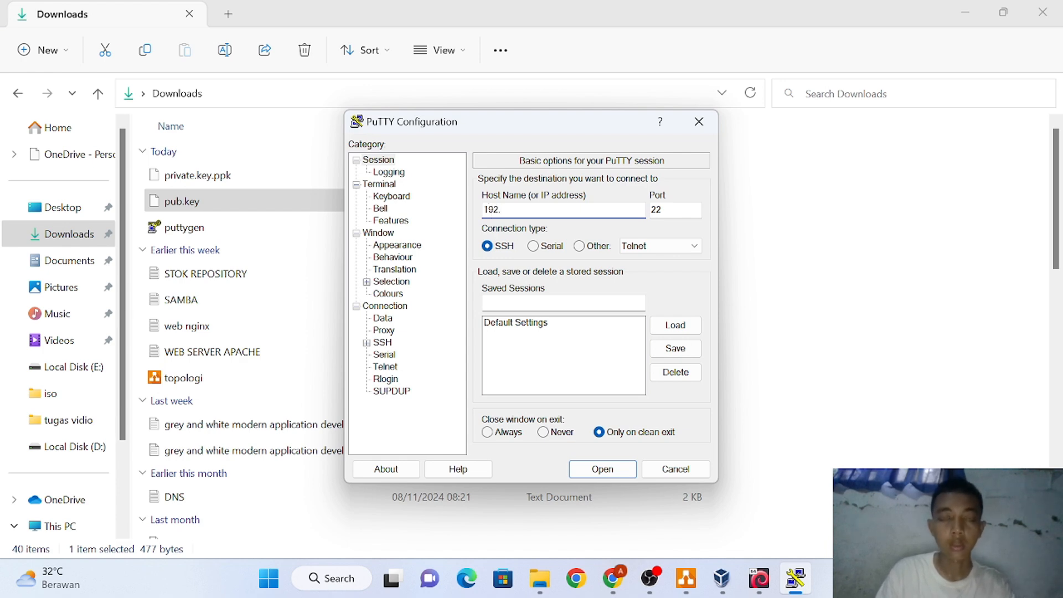
pyautogui.write('168')
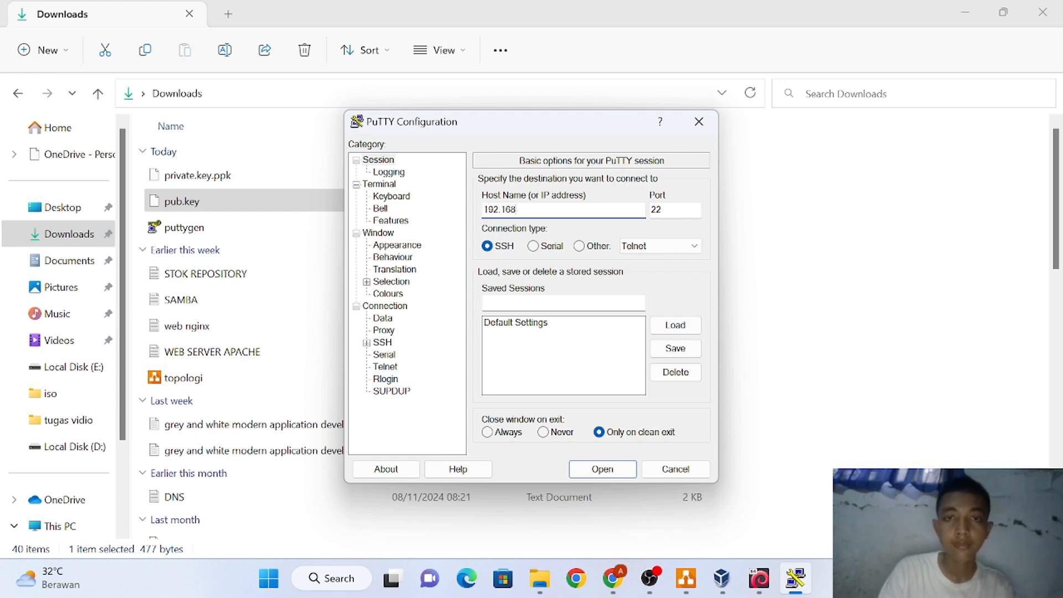
# Finish host 192.168.137.9, set port 2212, and expand the Connection > SSH settings
pyautogui.write('13')
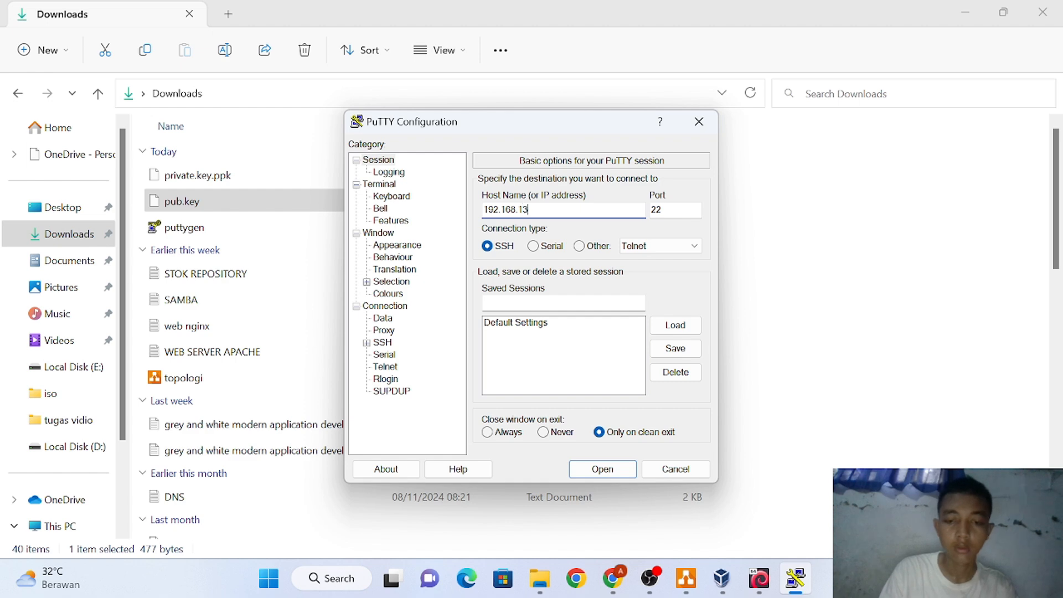
pyautogui.write('7.9')
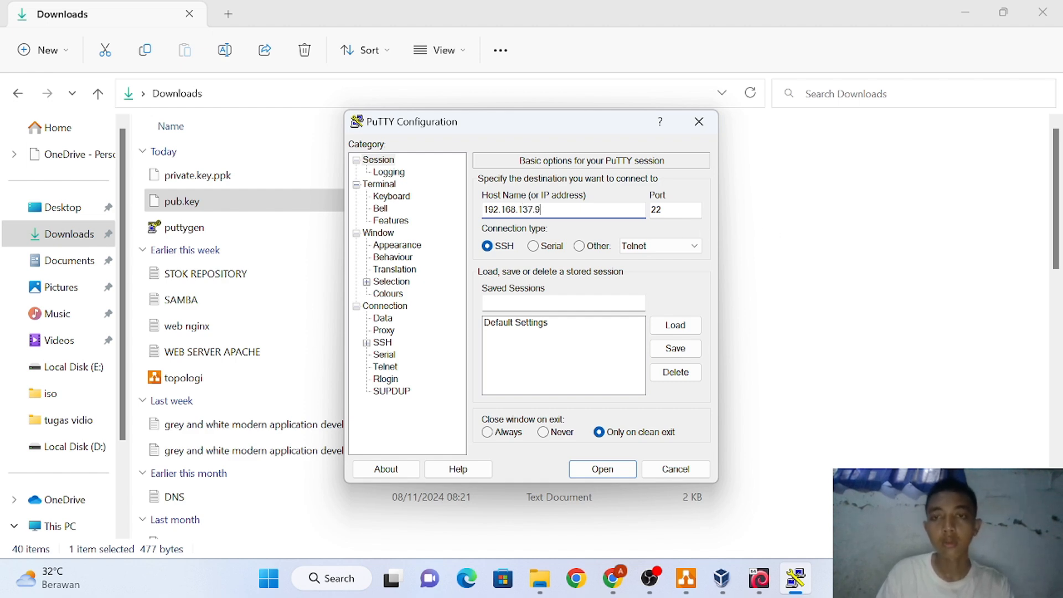
pyautogui.click(676, 210)
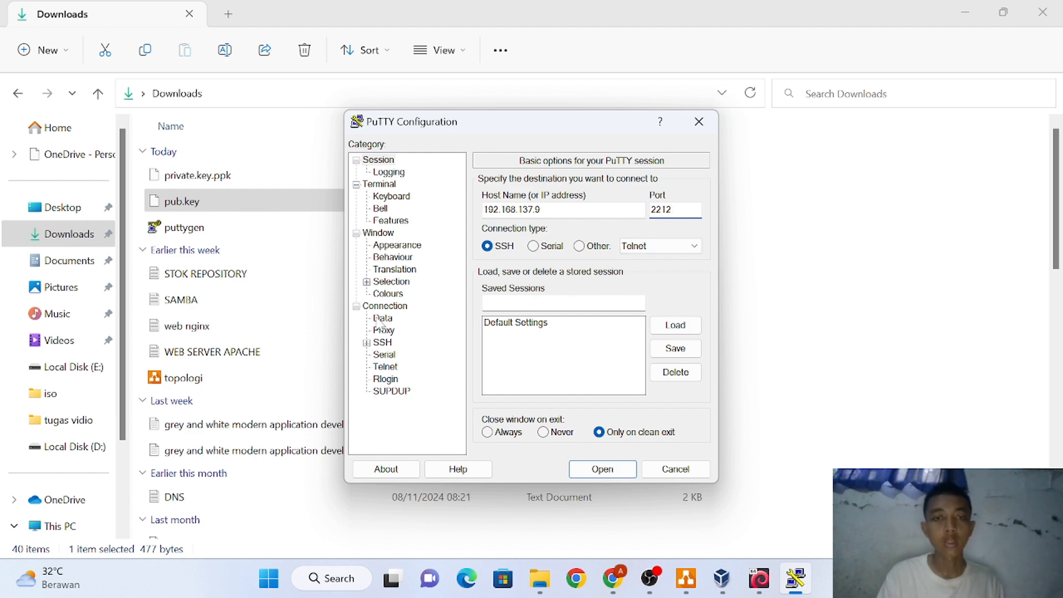
pyautogui.click(367, 343)
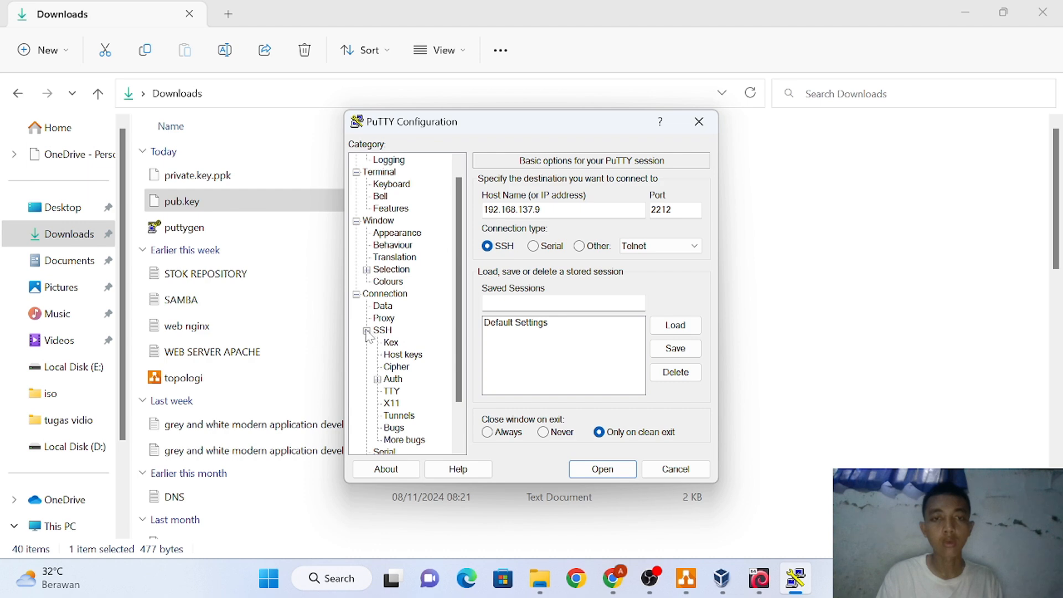
# Load private.key.ppk from the Downloads folder as the SSH authentication private key
pyautogui.click(377, 379)
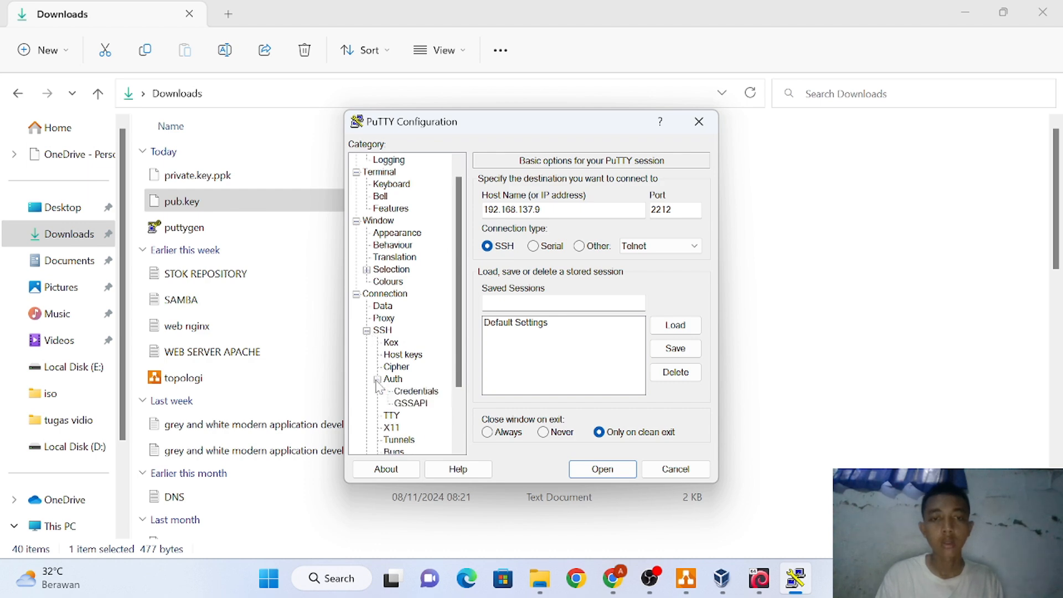
pyautogui.click(416, 392)
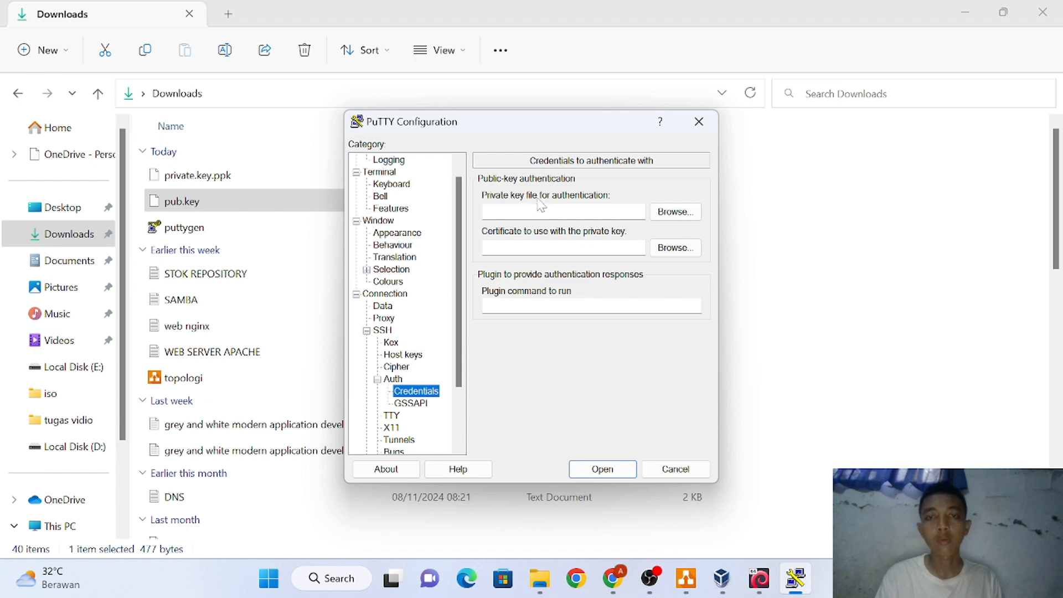
pyautogui.click(675, 212)
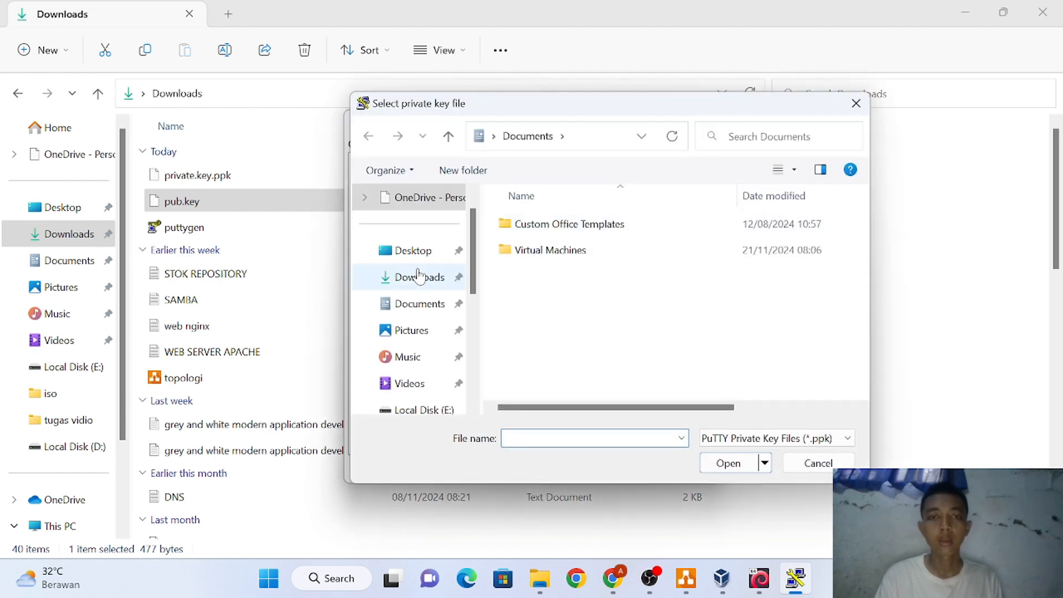
pyautogui.click(419, 276)
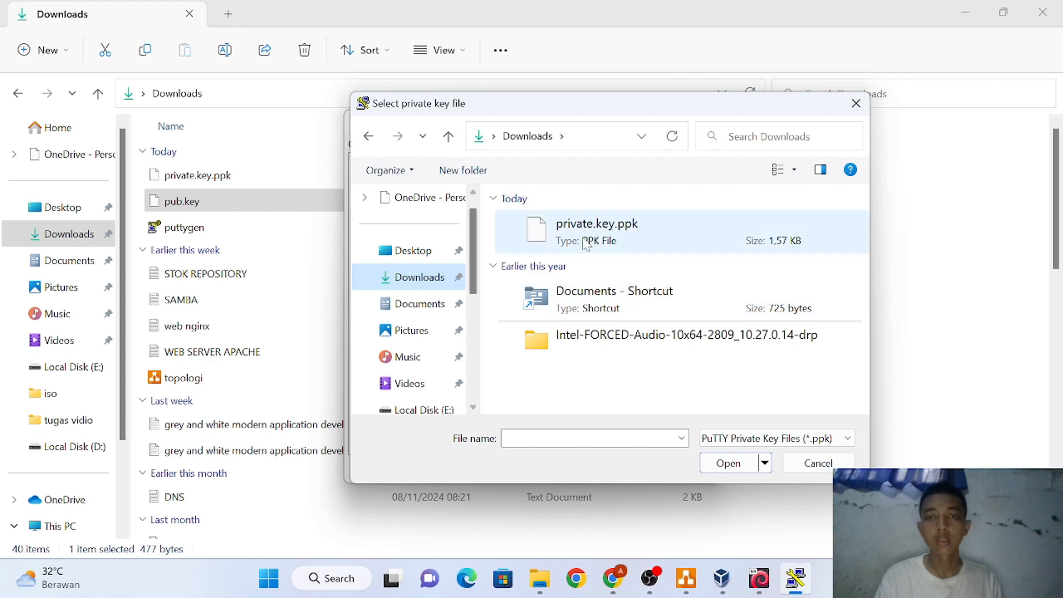
pyautogui.click(588, 243)
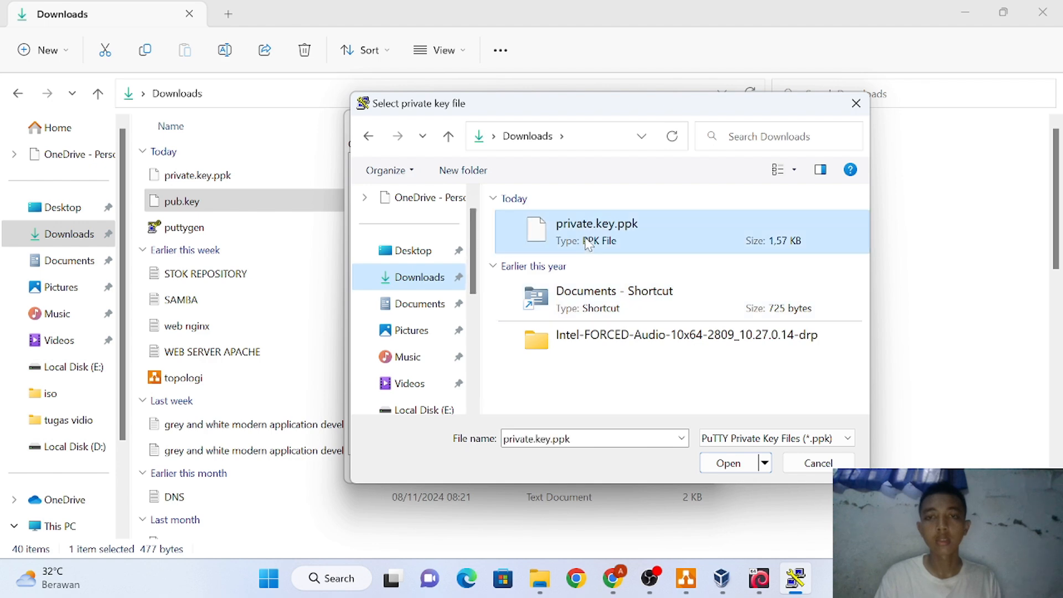
pyautogui.click(729, 470)
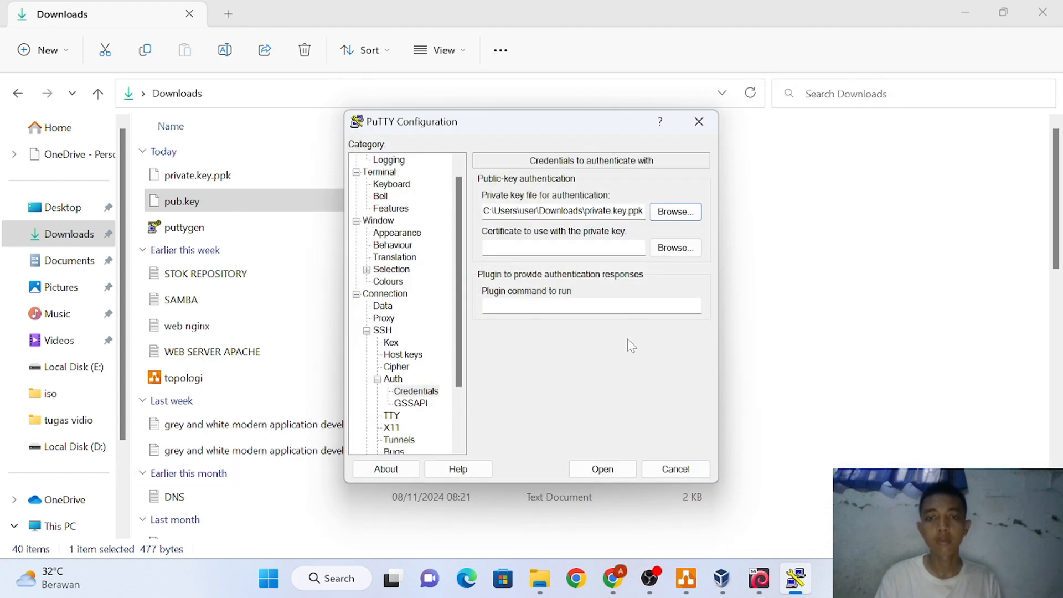
pyautogui.scroll(1, 402, 244)
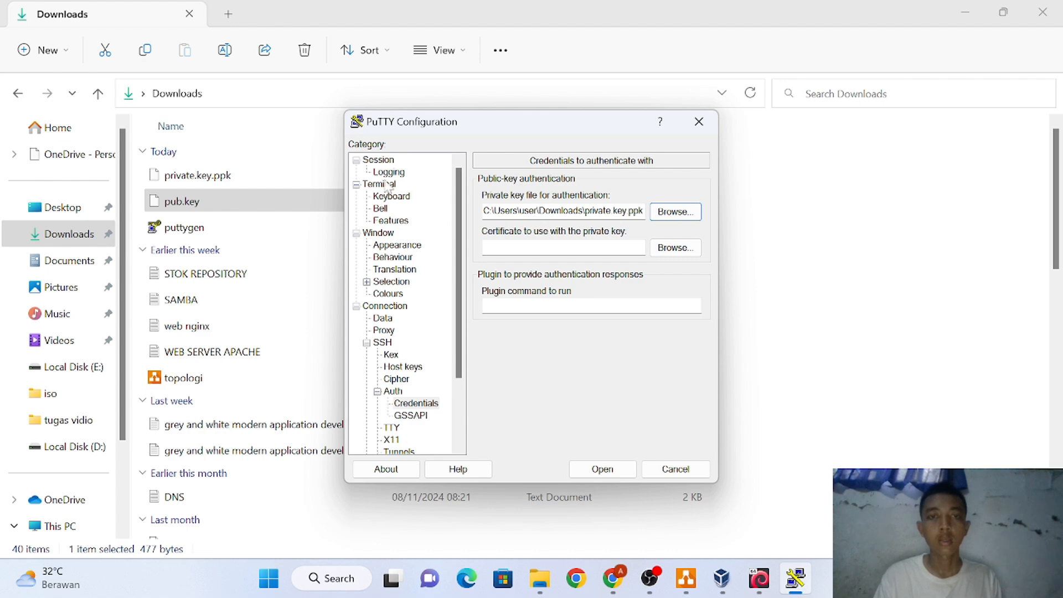
# Save the settings as session 'router' and open the connection to 192.168.137.9
pyautogui.click(380, 161)
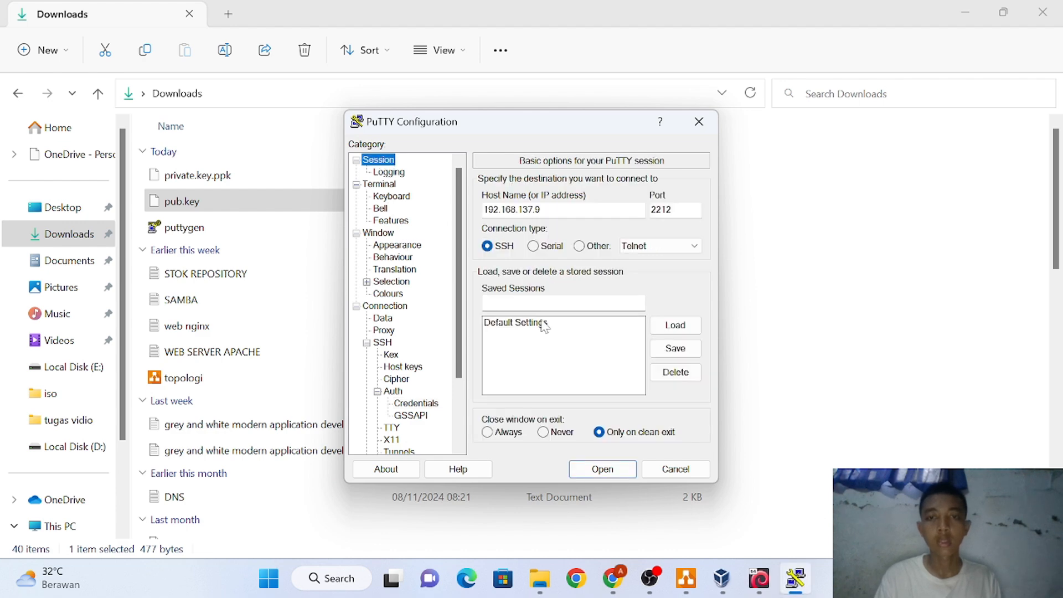
pyautogui.click(533, 303)
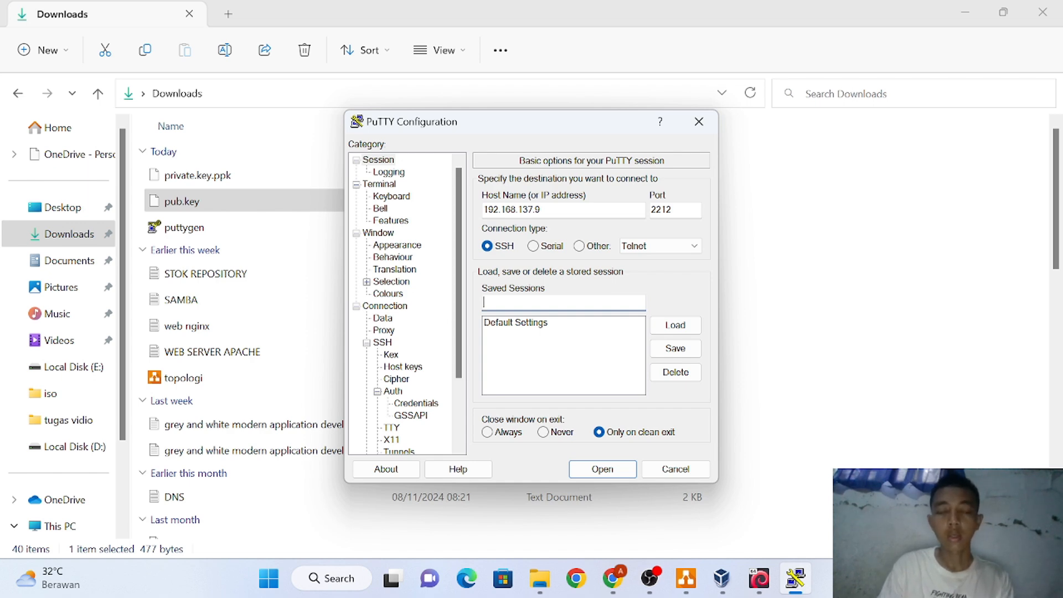
pyautogui.write('ro')
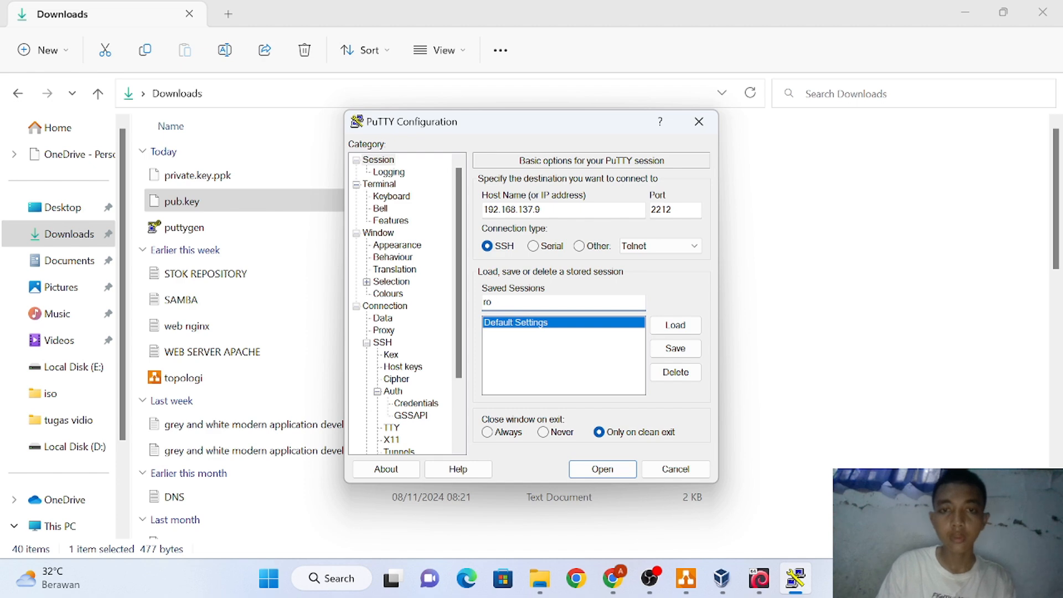
pyautogui.write('ter')
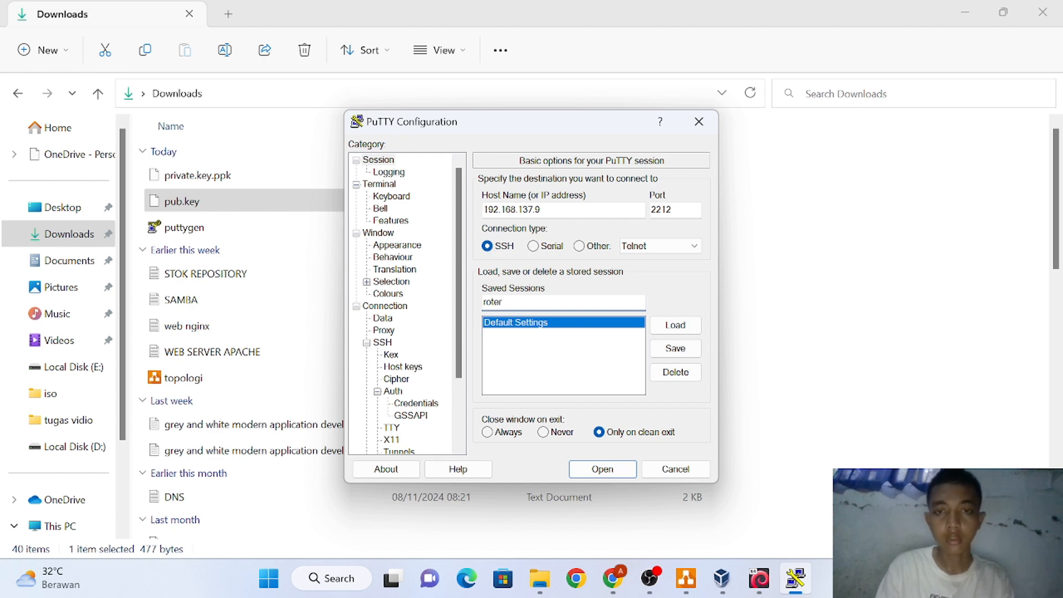
pyautogui.press('BackSpace')
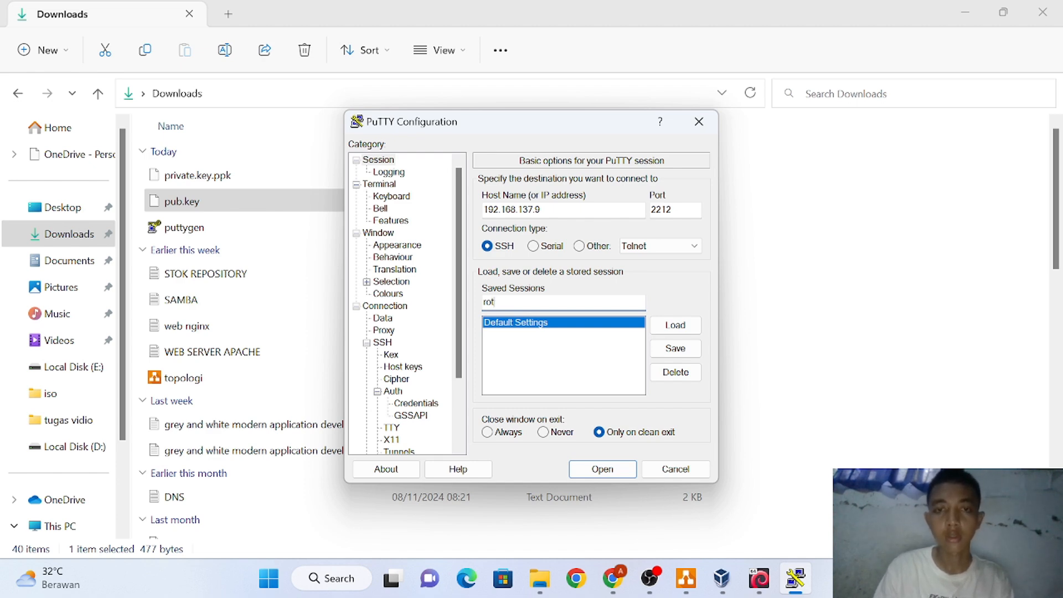
pyautogui.press('BackSpace')
pyautogui.write('uter')
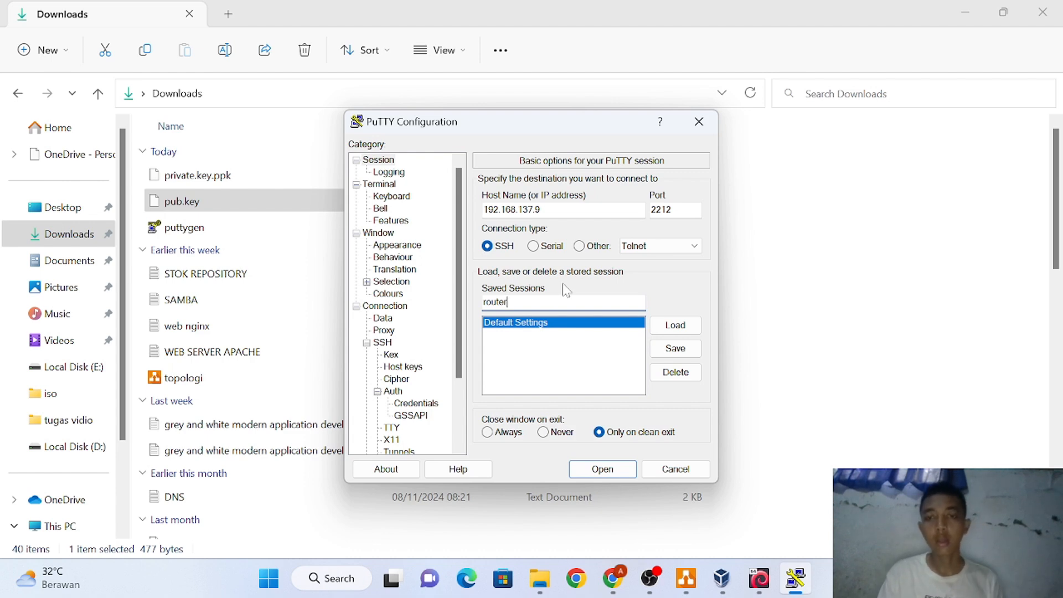
pyautogui.click(669, 351)
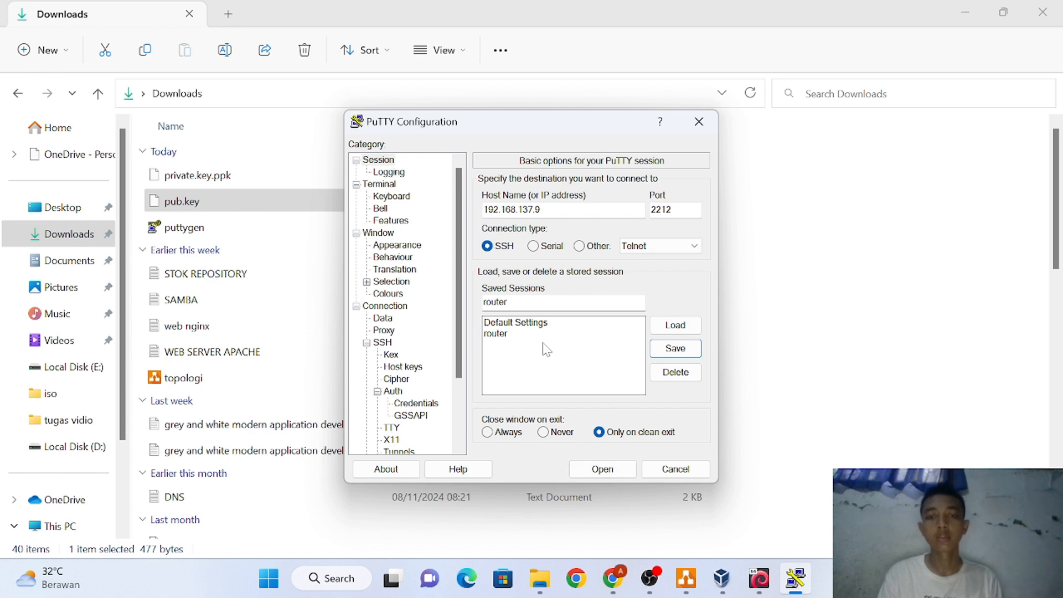
pyautogui.click(602, 469)
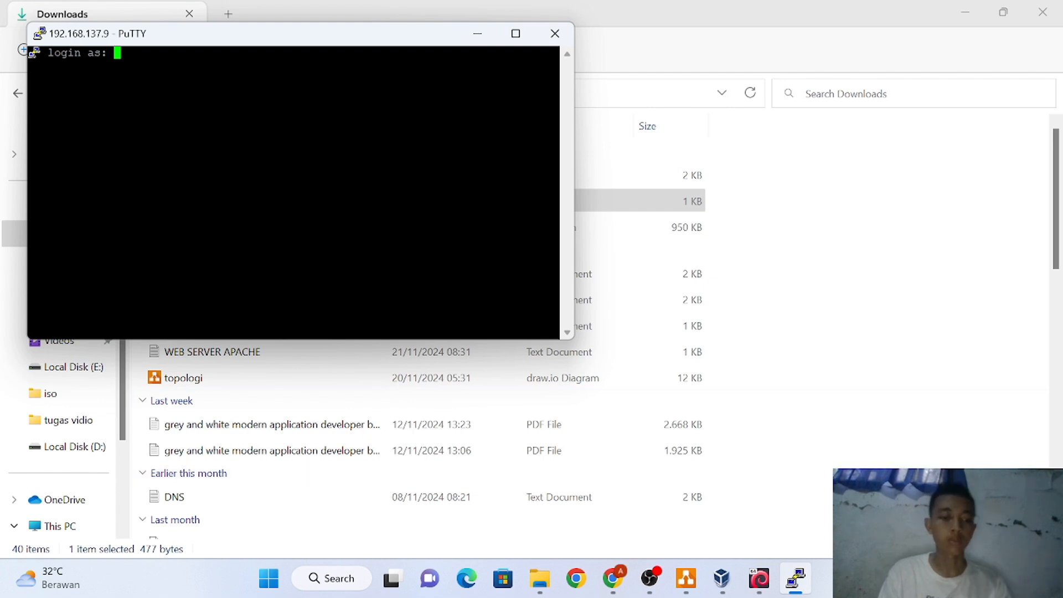
# Log in to the Debian router with the account username and password
pyautogui.write('as')
pyautogui.press('BackSpace')
pyautogui.press('BackSpace')
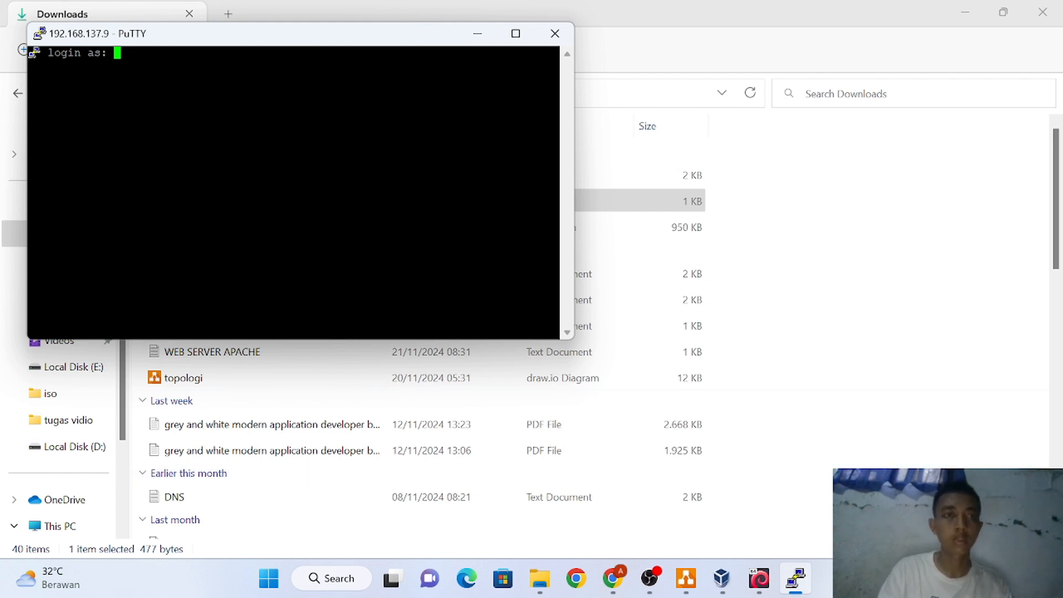
pyautogui.write('daffa')
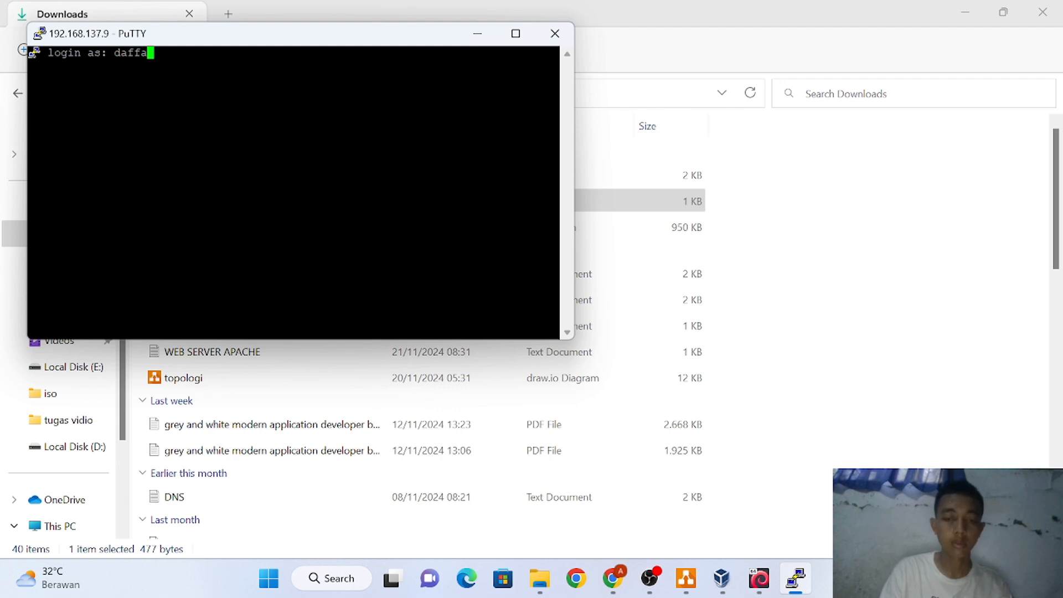
pyautogui.press('Return')
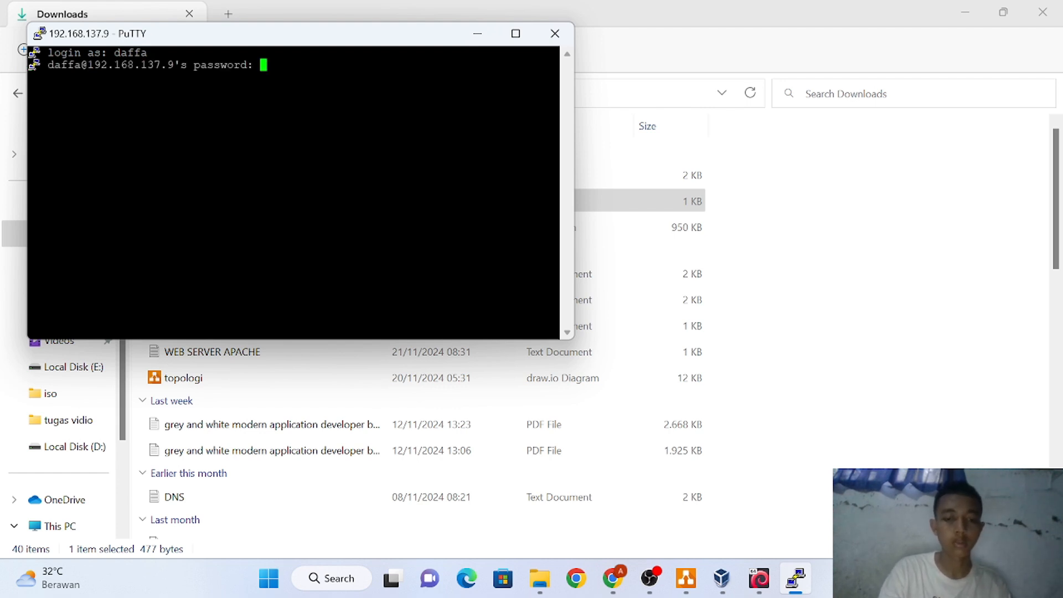
pyautogui.press('Return')
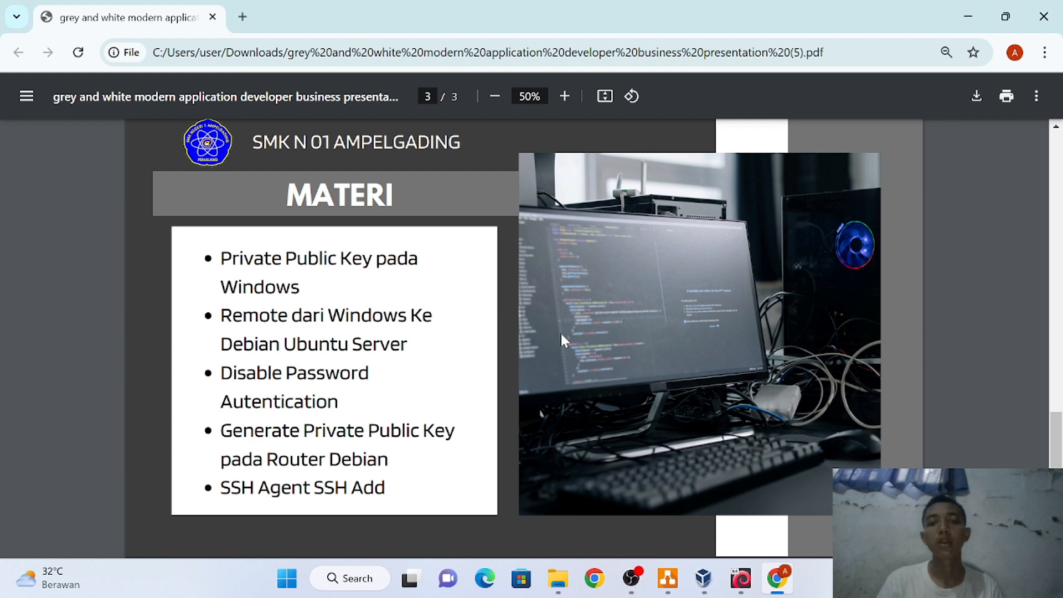
# Switch to the topologi.drawio network diagram in draw.io
pyautogui.click(668, 578)
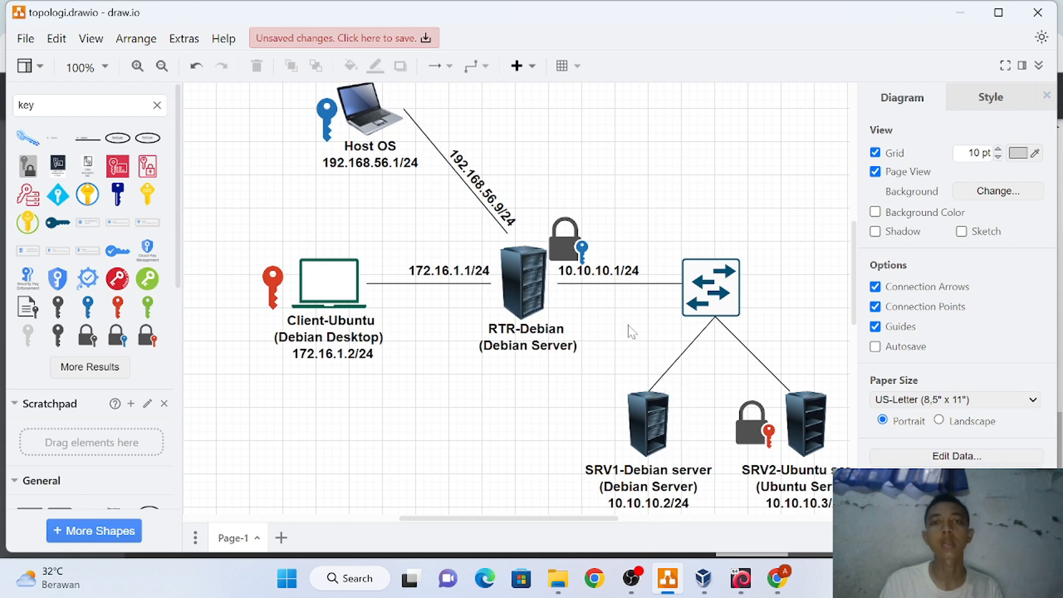
# Launch PuTTY via Windows Search and connect to 192.168.137.9 with saved session 'p'
pyautogui.click(349, 578)
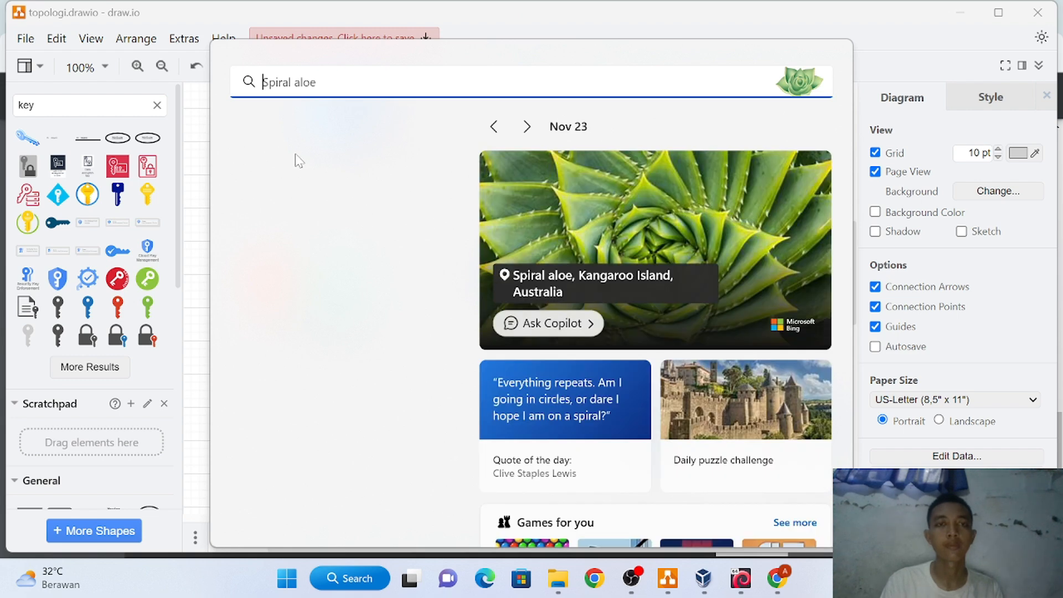
pyautogui.write('p')
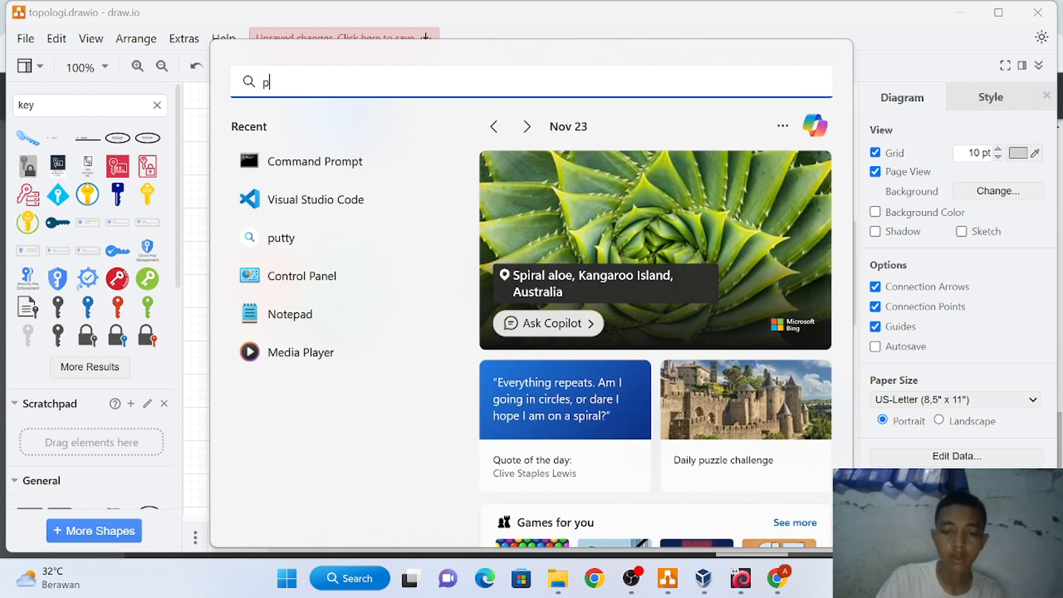
pyautogui.write('uuty')
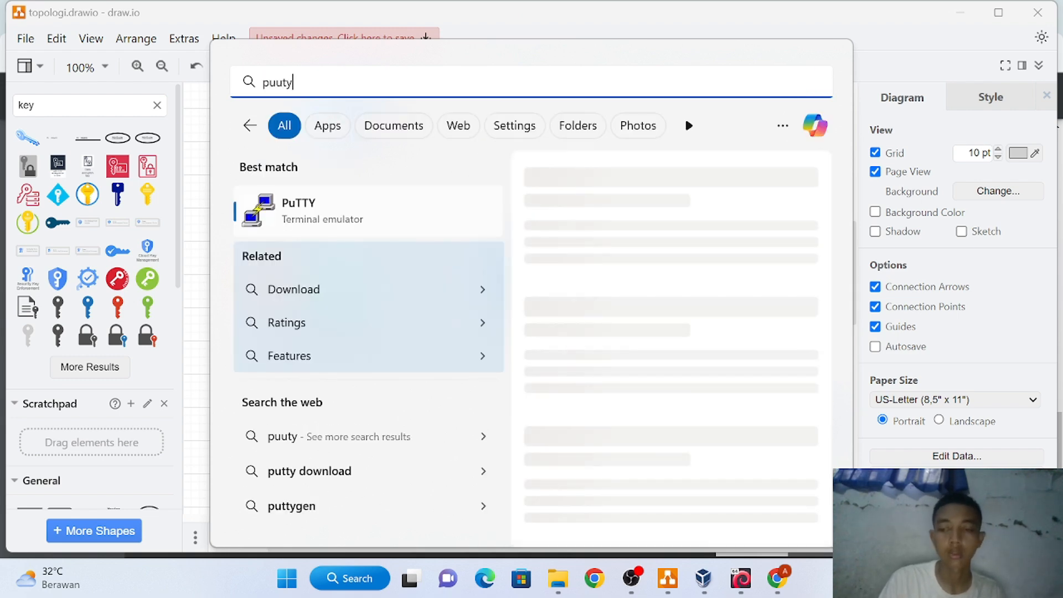
pyautogui.press('BackSpace')
pyautogui.press('BackSpace')
pyautogui.press('BackSpace')
pyautogui.write('tty')
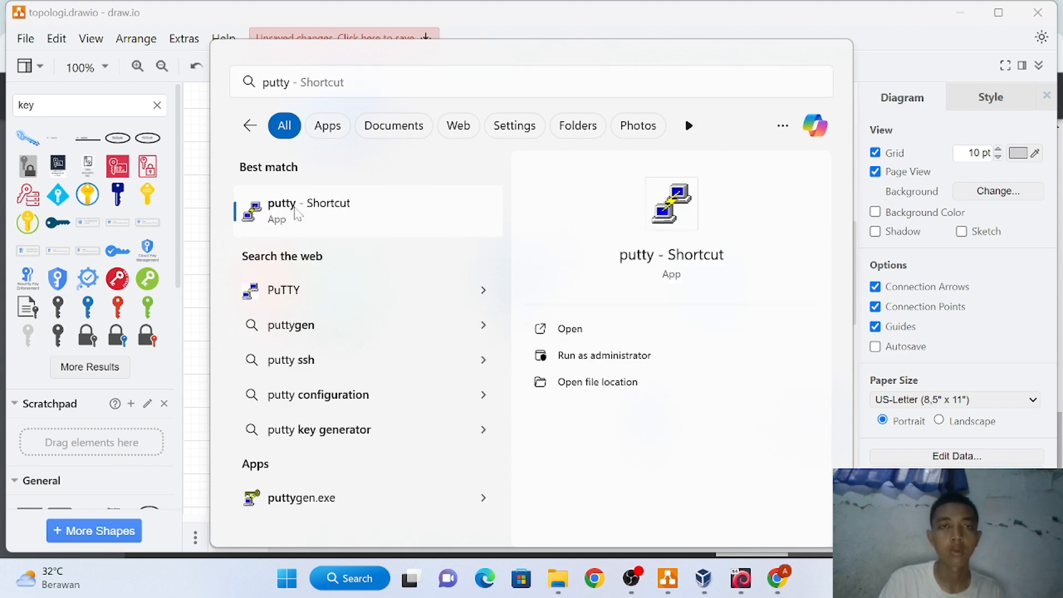
pyautogui.click(297, 213)
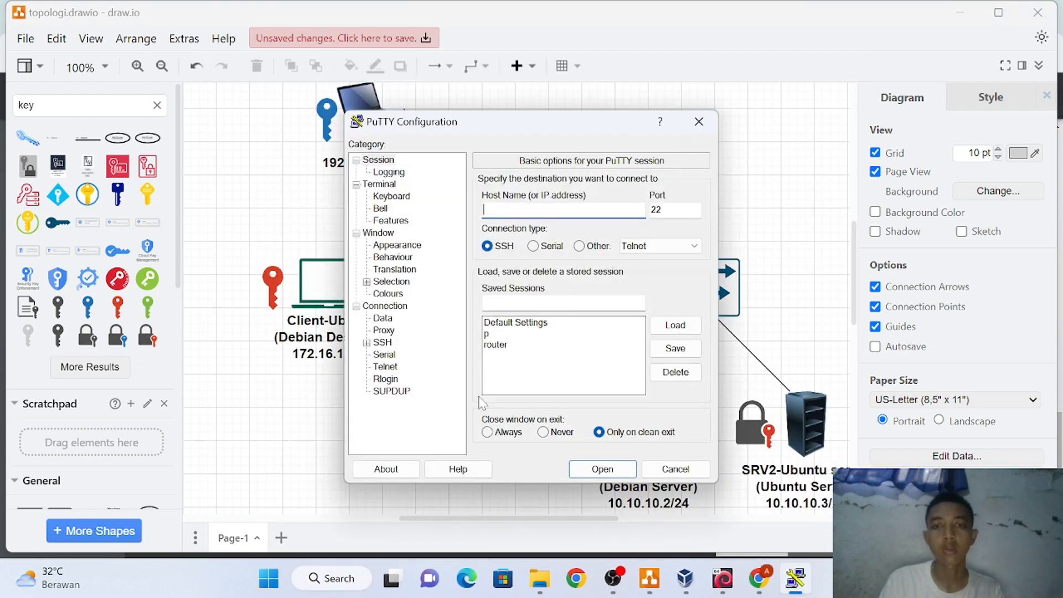
pyautogui.click(520, 334)
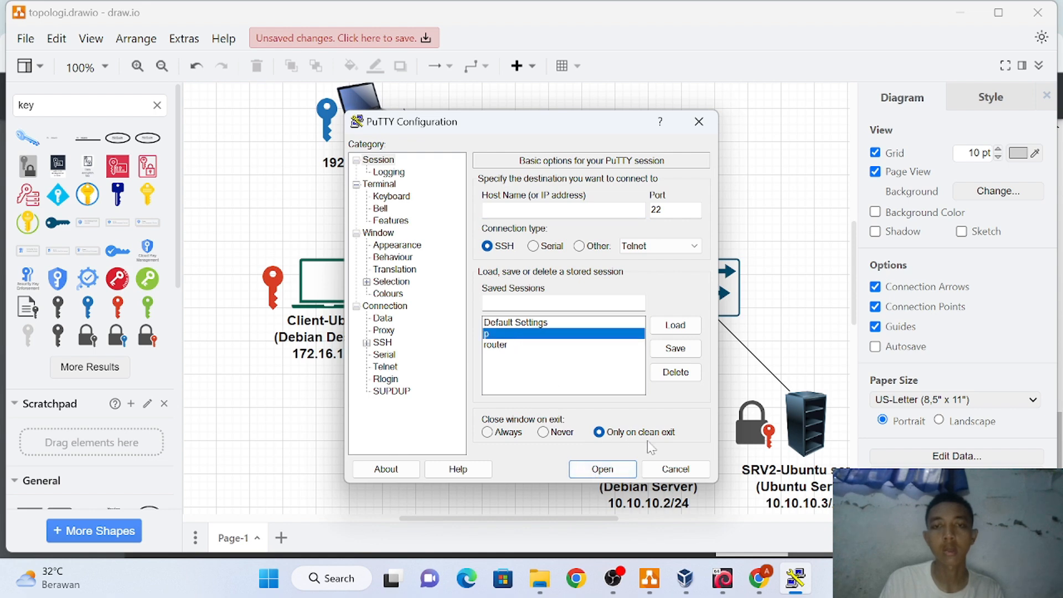
pyautogui.click(594, 464)
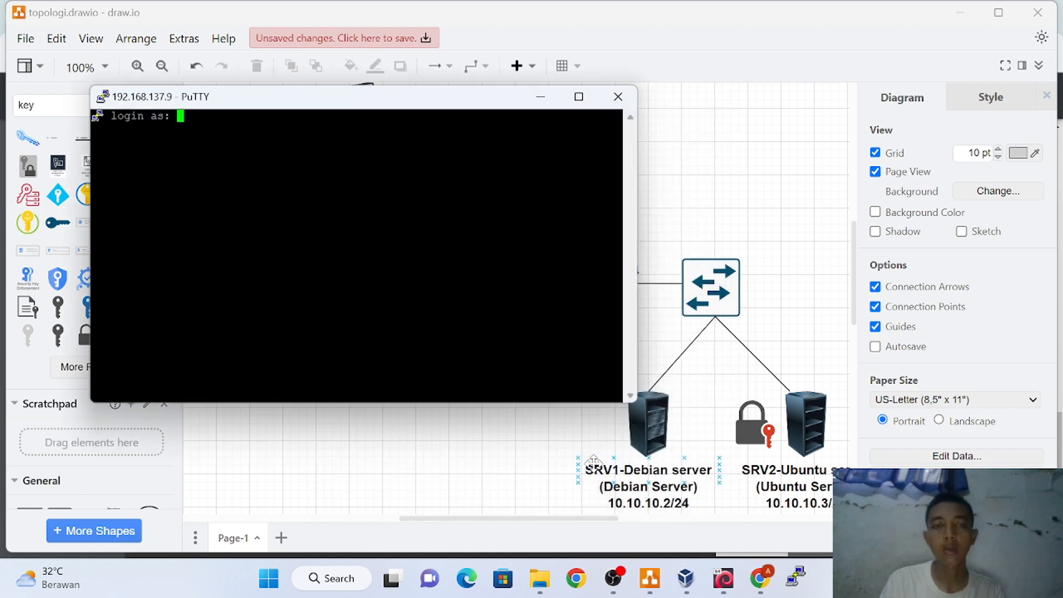
# Log in to RTR-Debain with the username and password after the key is refused
pyautogui.write('daffa')
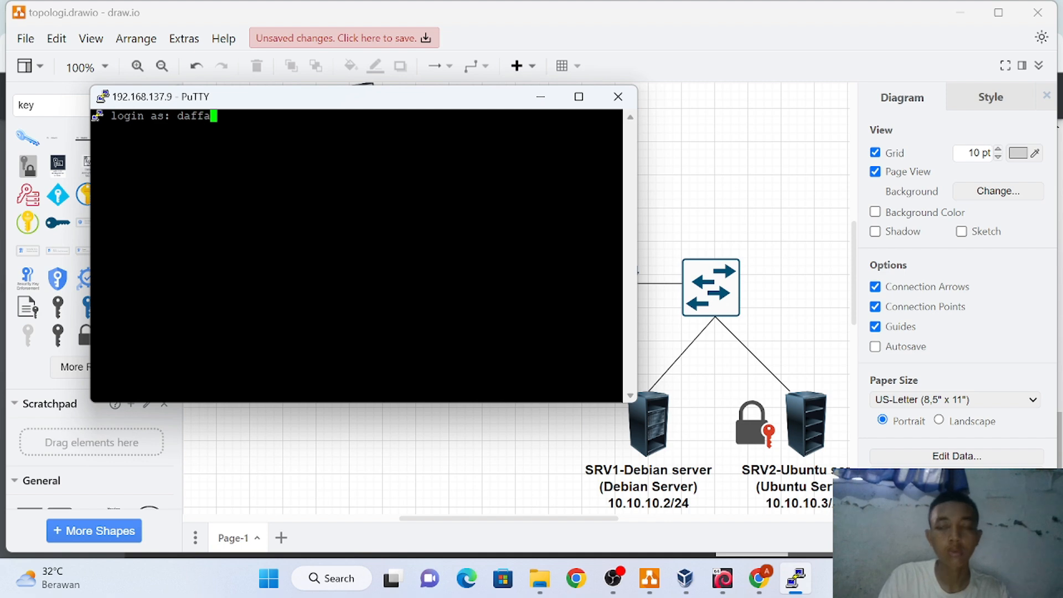
pyautogui.press('Return')
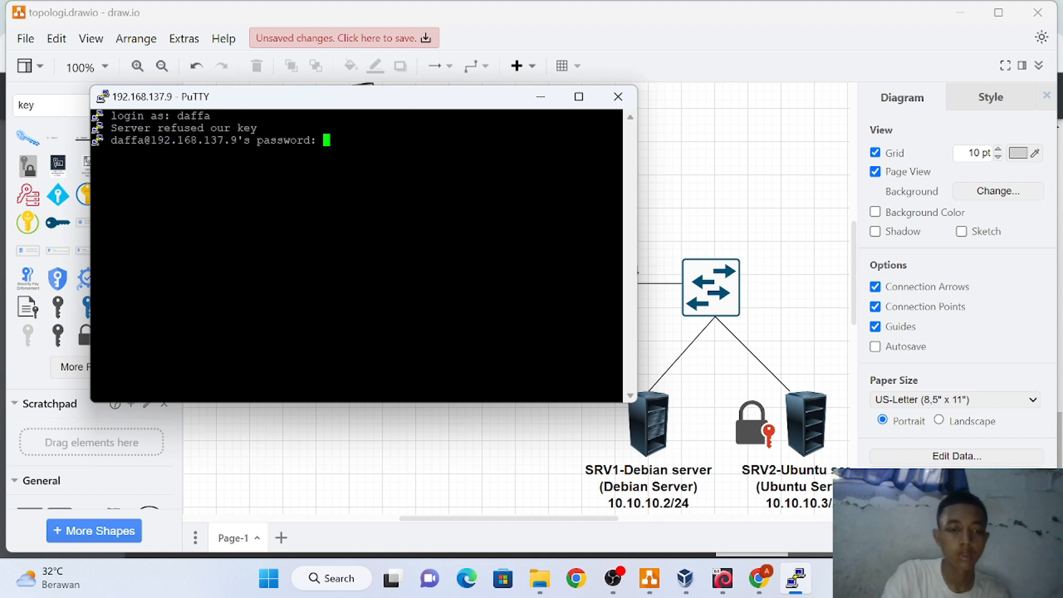
pyautogui.press('Return')
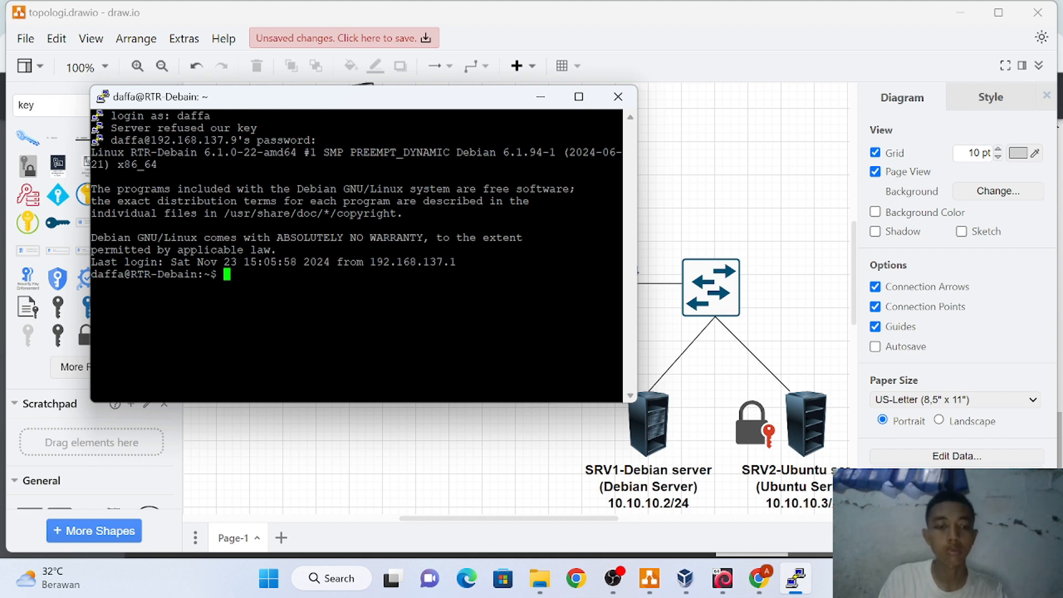
# SSH from the router to SRV1 at 10.10.10.2 port 2212, accepting the host key and logging in
pyautogui.write('shh')
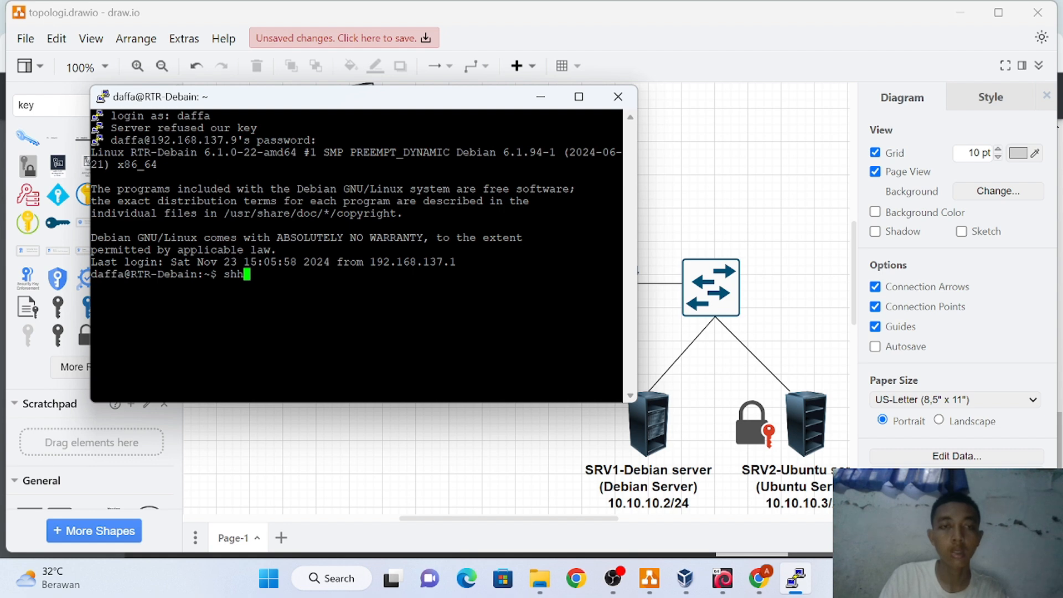
pyautogui.write(' daffa')
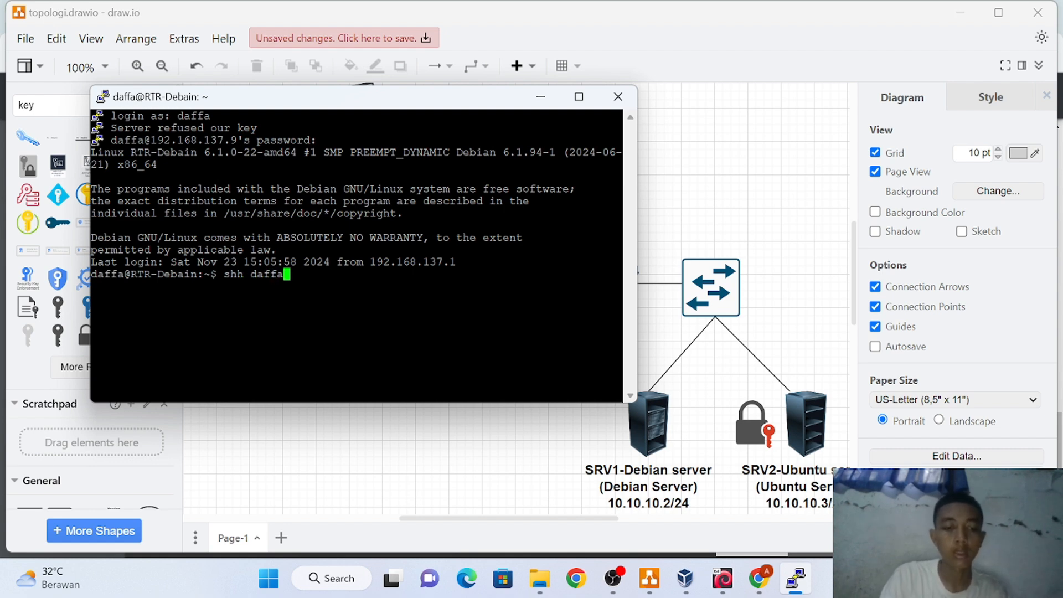
pyautogui.write('$')
pyautogui.press('BackSpace')
pyautogui.write('@10.10')
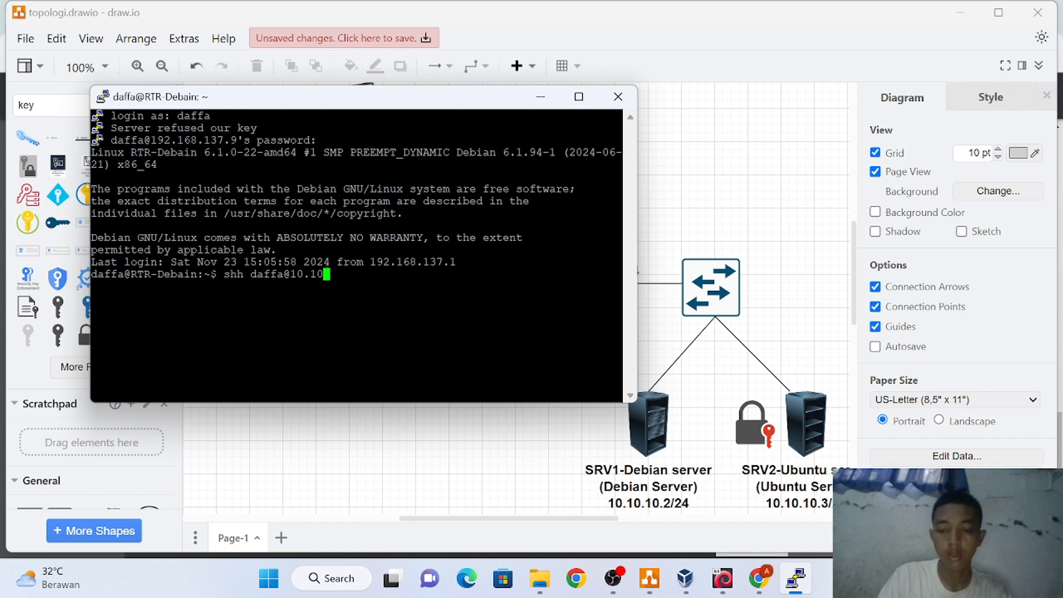
pyautogui.write('.10')
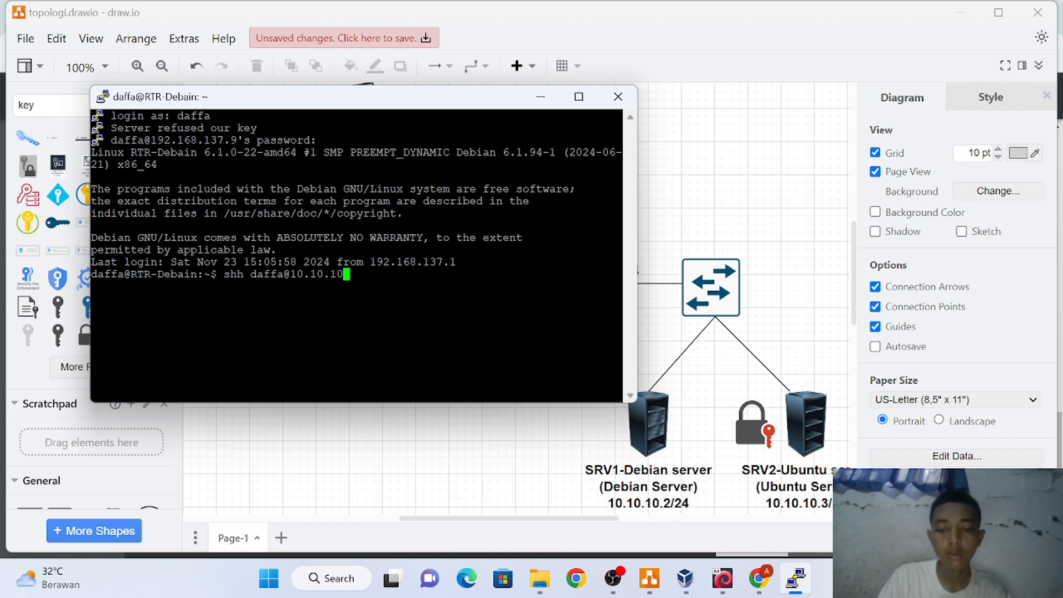
pyautogui.write('.2')
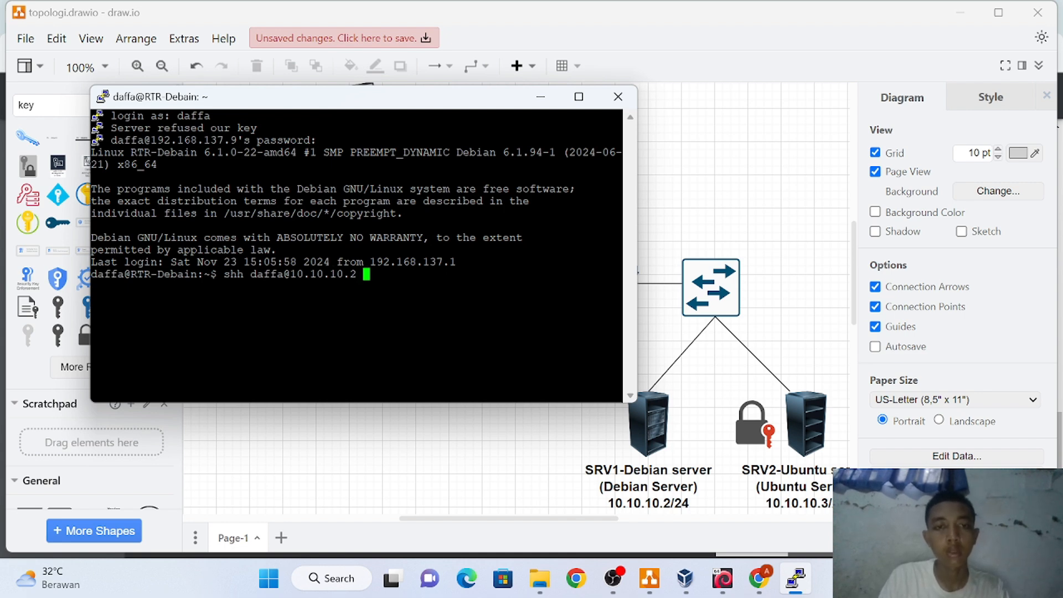
pyautogui.write(' -p ')
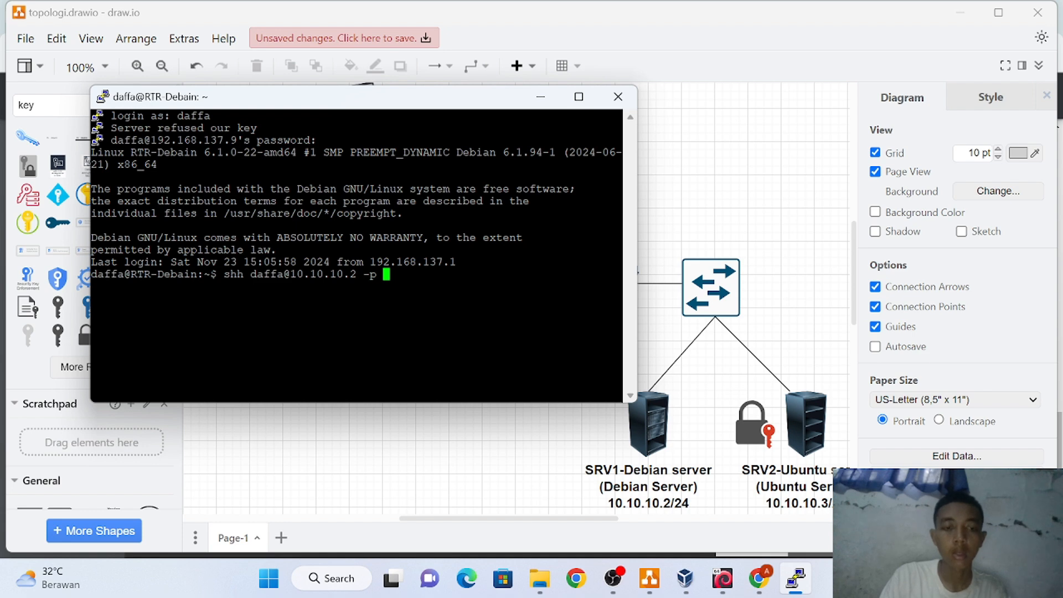
pyautogui.write('22')
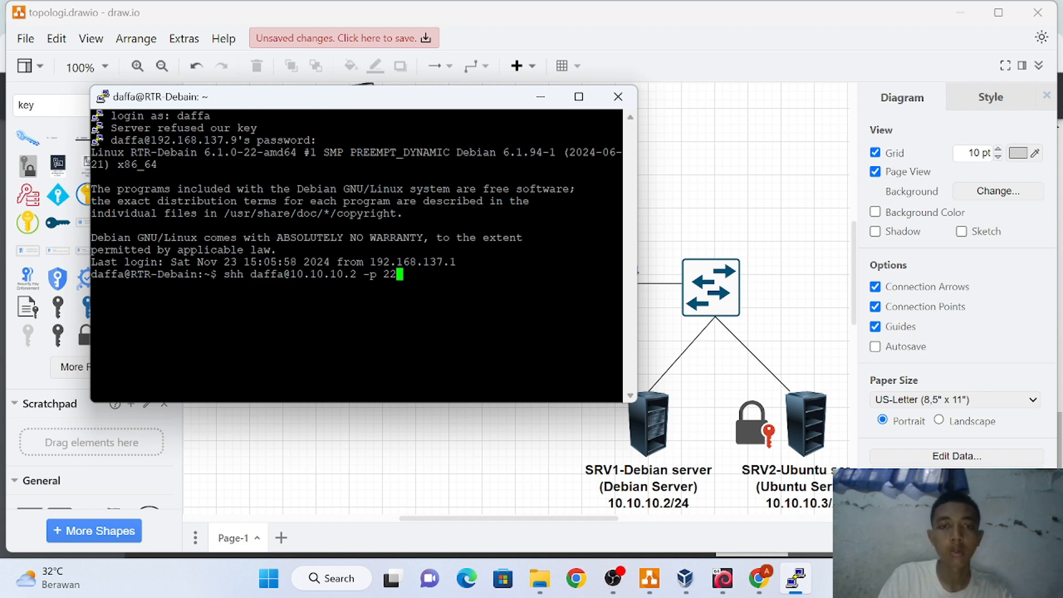
pyautogui.write('12')
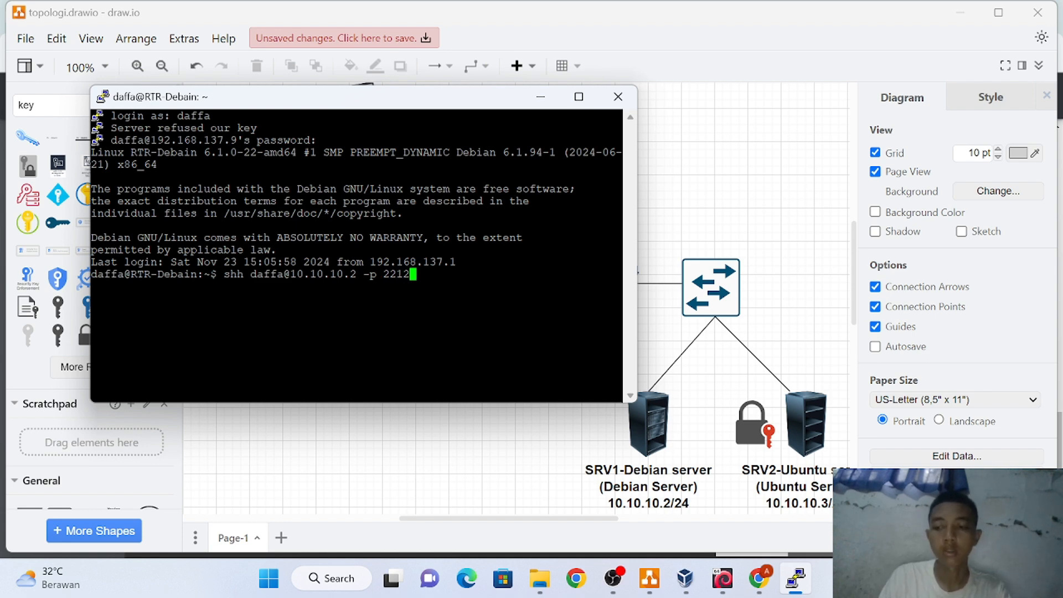
pyautogui.press('Return')
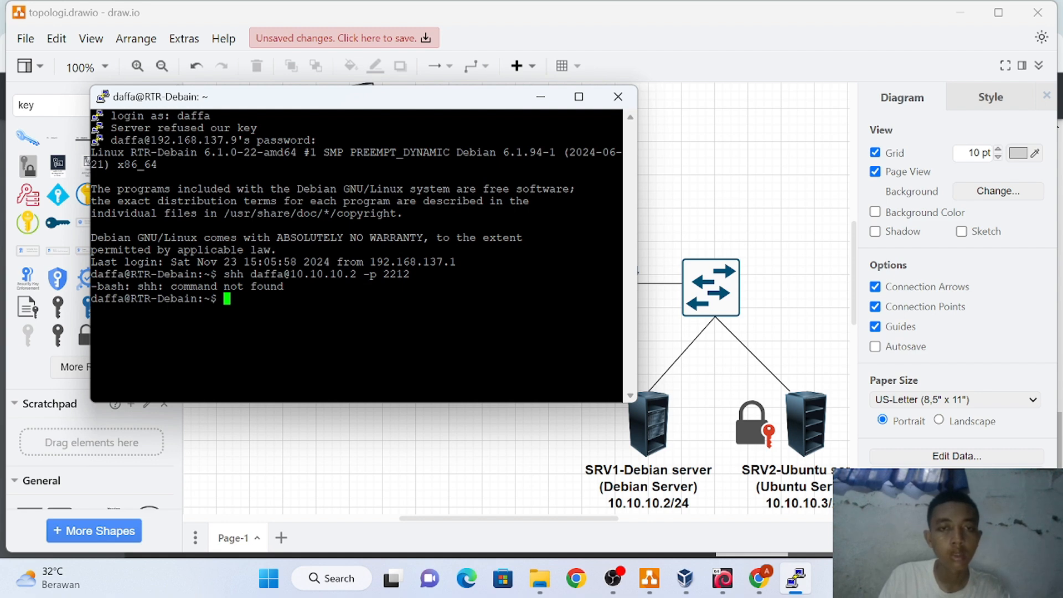
pyautogui.press('Up')
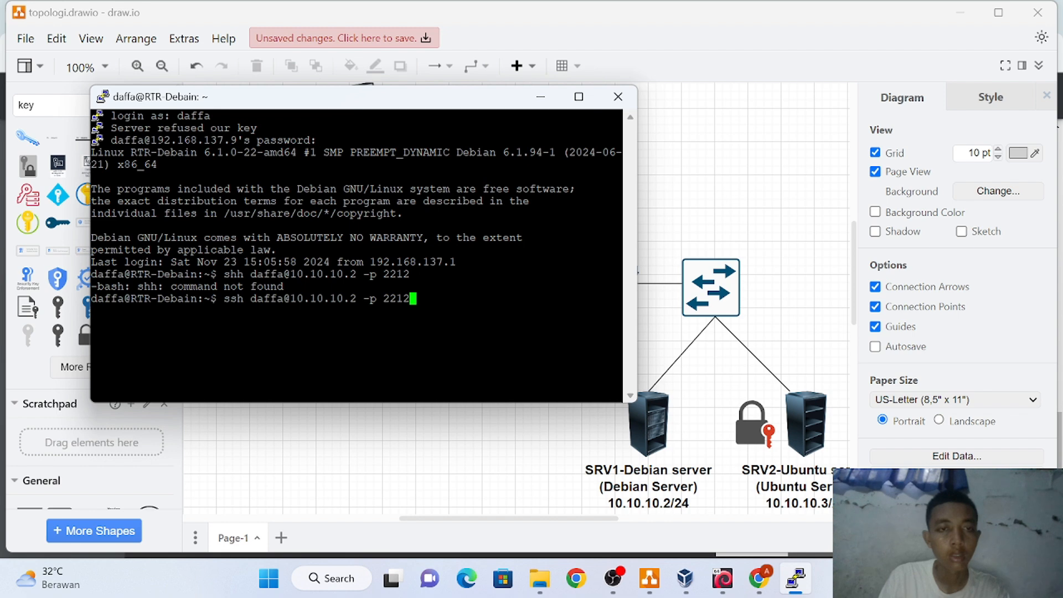
pyautogui.press('Return')
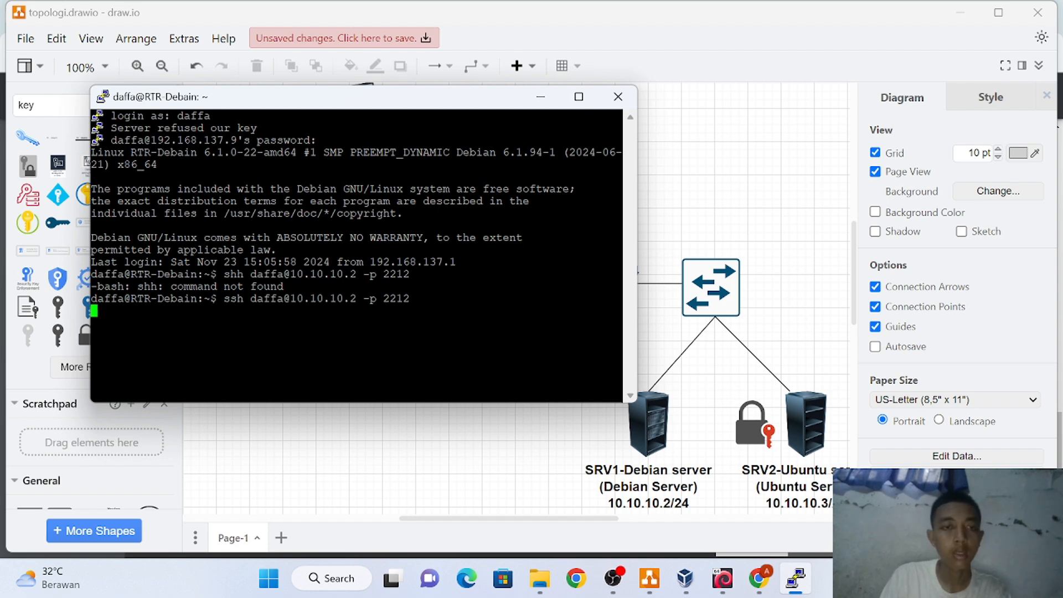
pyautogui.write('yes')
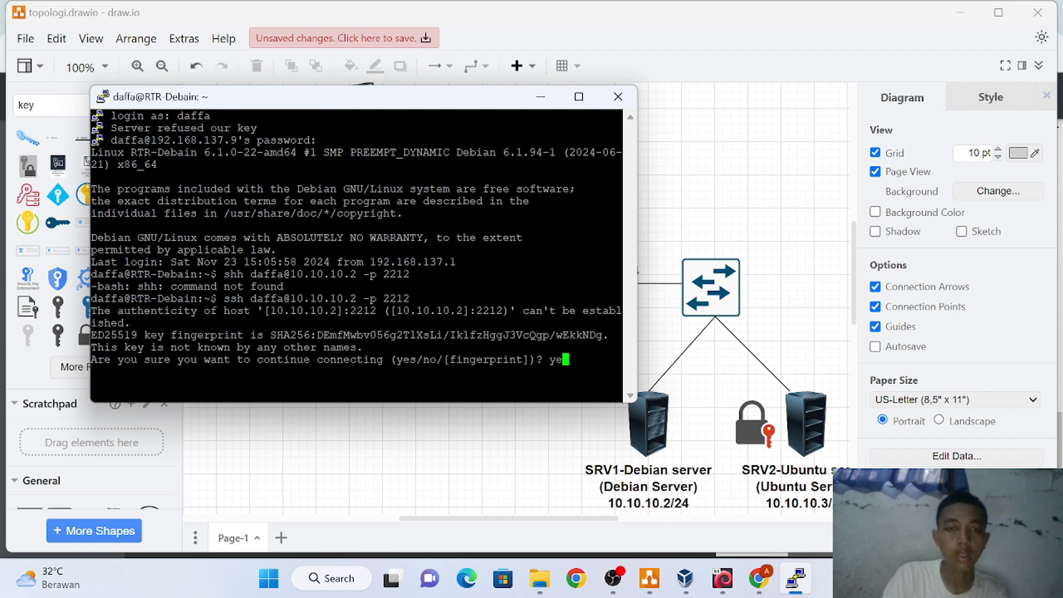
pyautogui.press('Return')
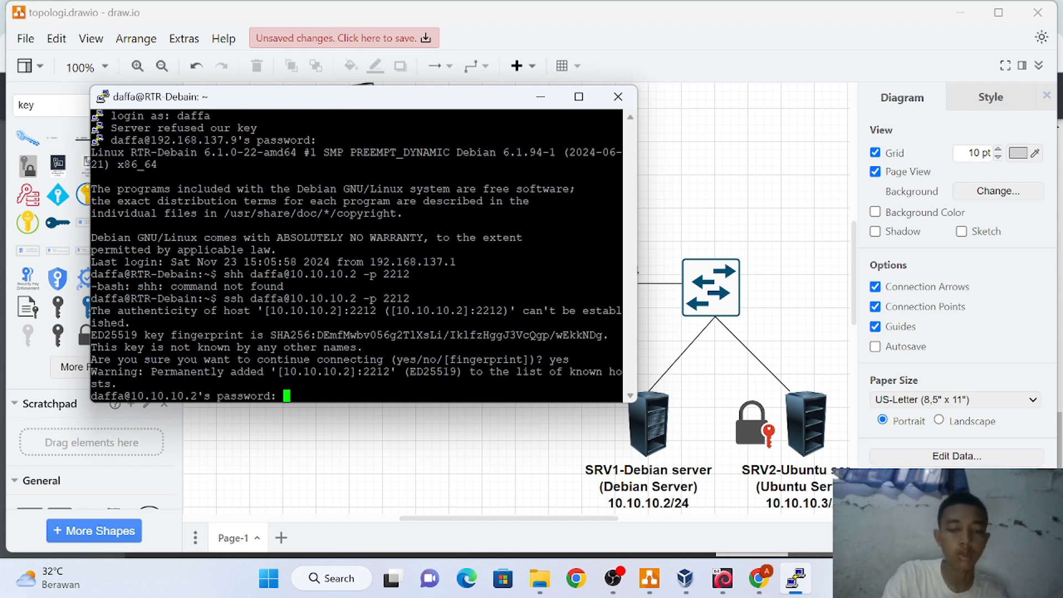
pyautogui.press('Return')
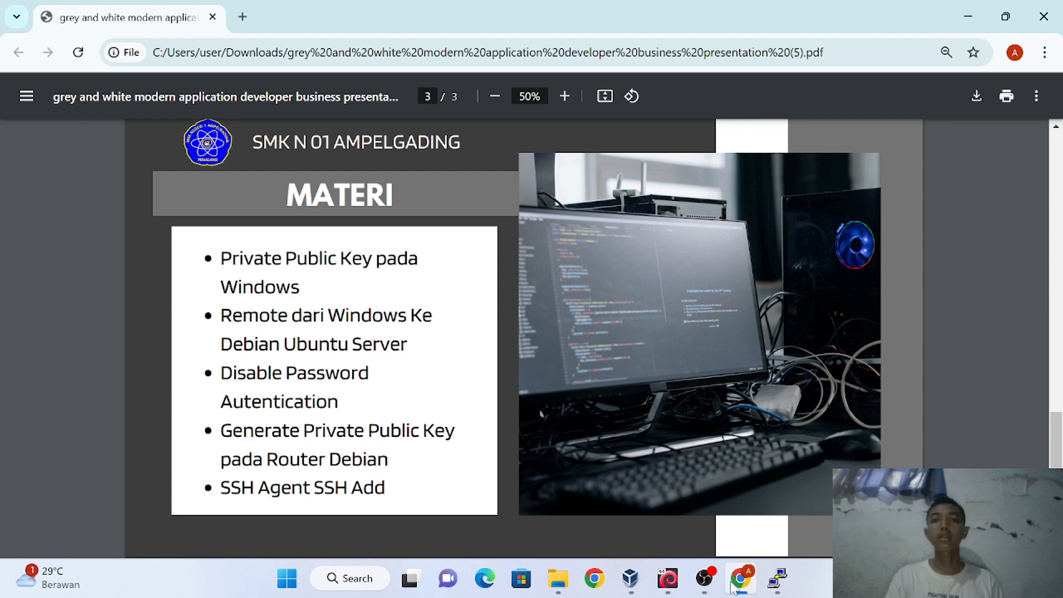
# Connect from the router to SRV2 at 10.10.10.3 port 2212 and enter the password
pyautogui.click(777, 578)
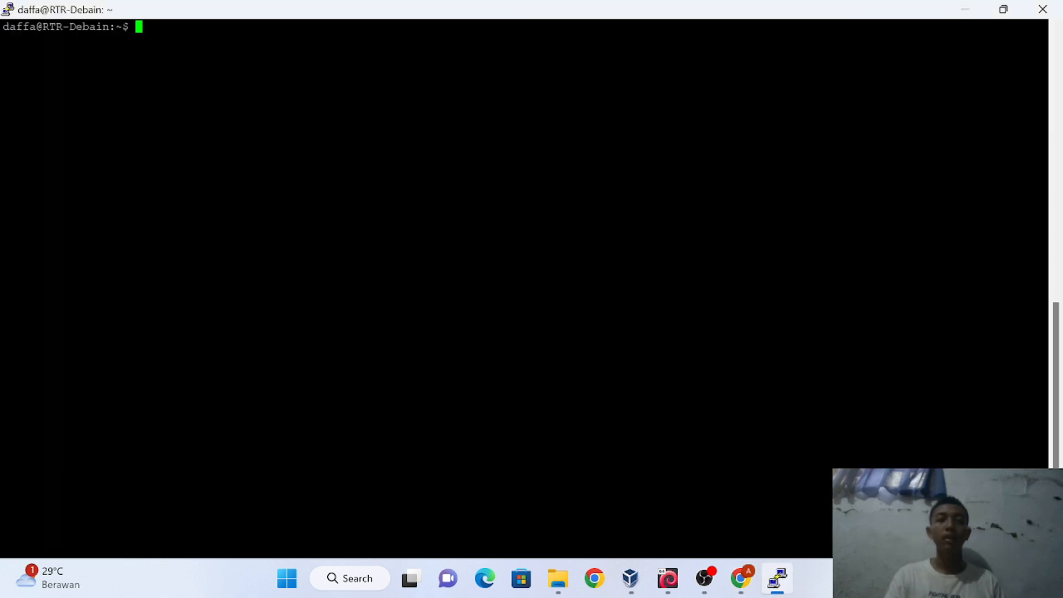
pyautogui.press('Up')
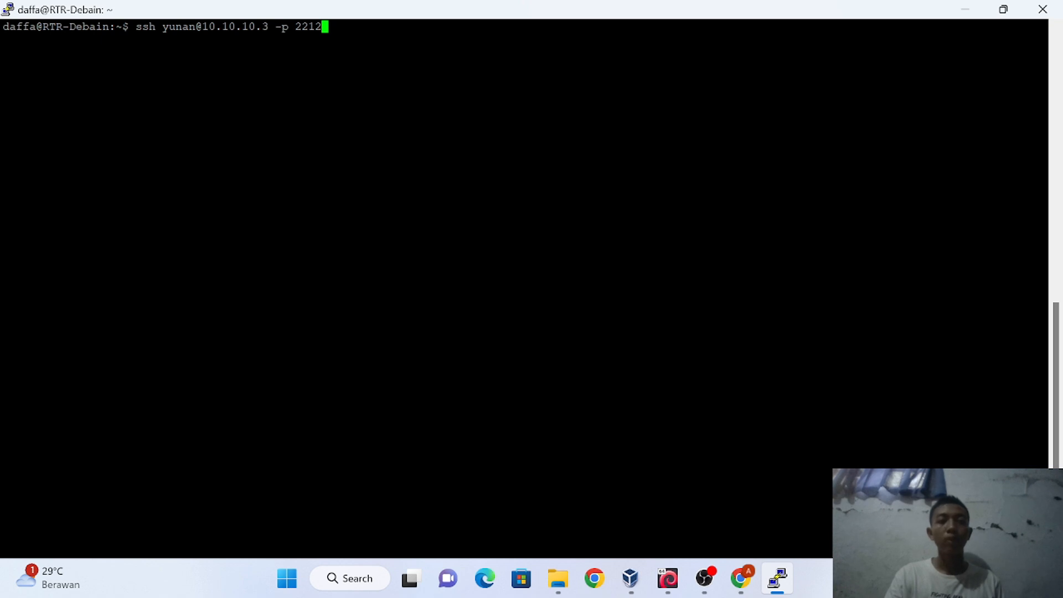
pyautogui.press('Return')
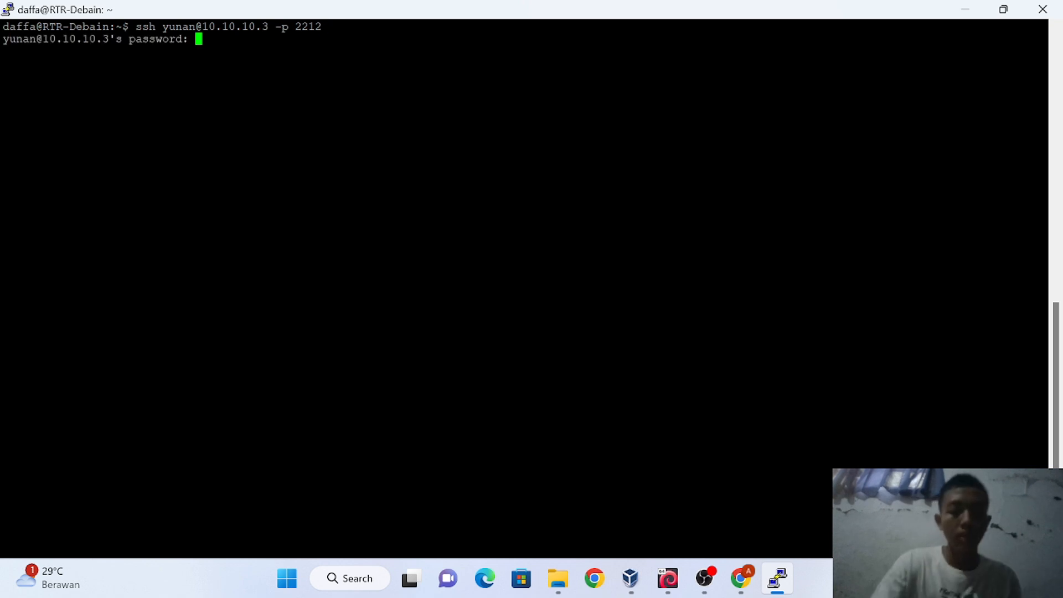
pyautogui.press('Return')
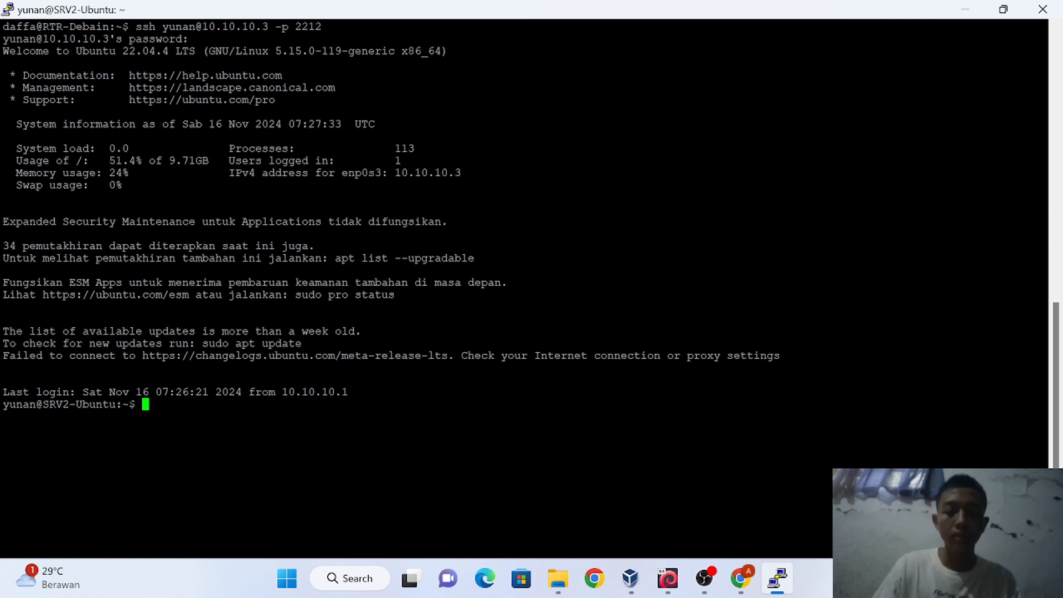
# Become root on SRV2 with su - and the root password
pyautogui.write('su -')
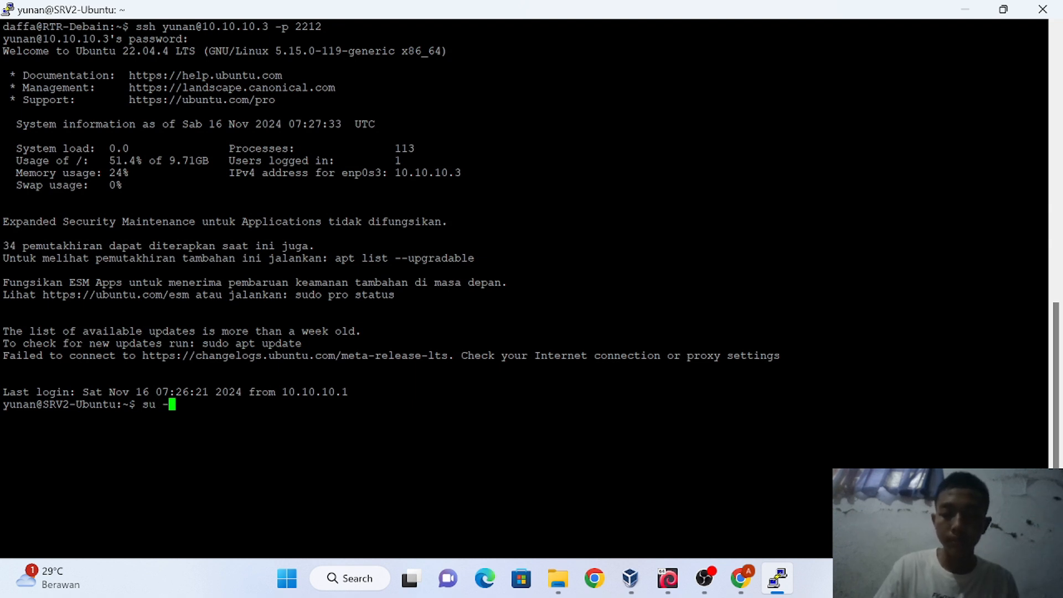
pyautogui.press('Return')
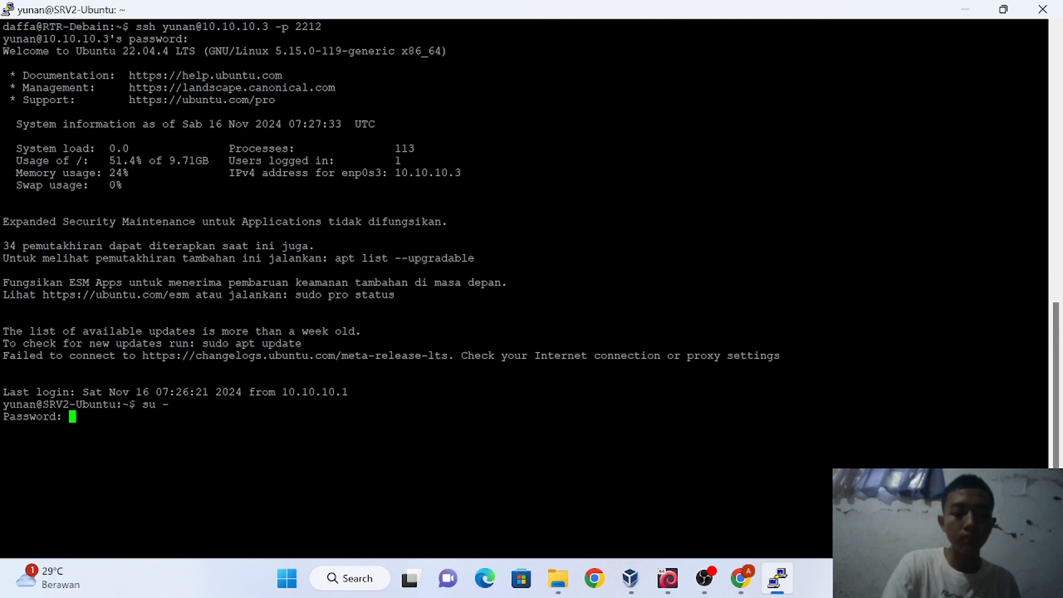
pyautogui.press('Return')
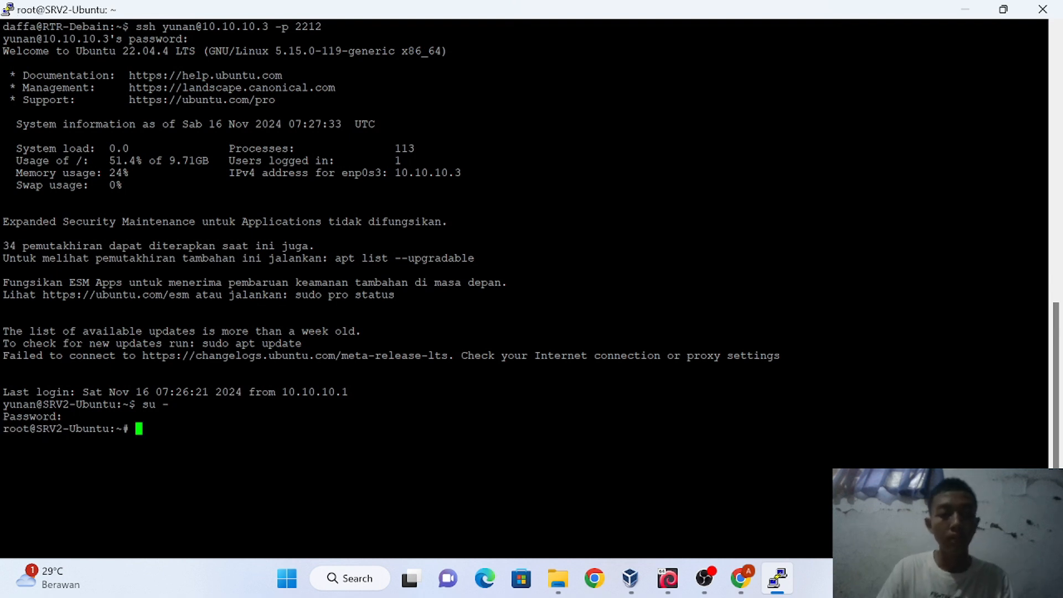
# Open /etc/ssh/sshd_config in nano using the recalled command
pyautogui.write('systemctl restart ssh')
pyautogui.press('Up')
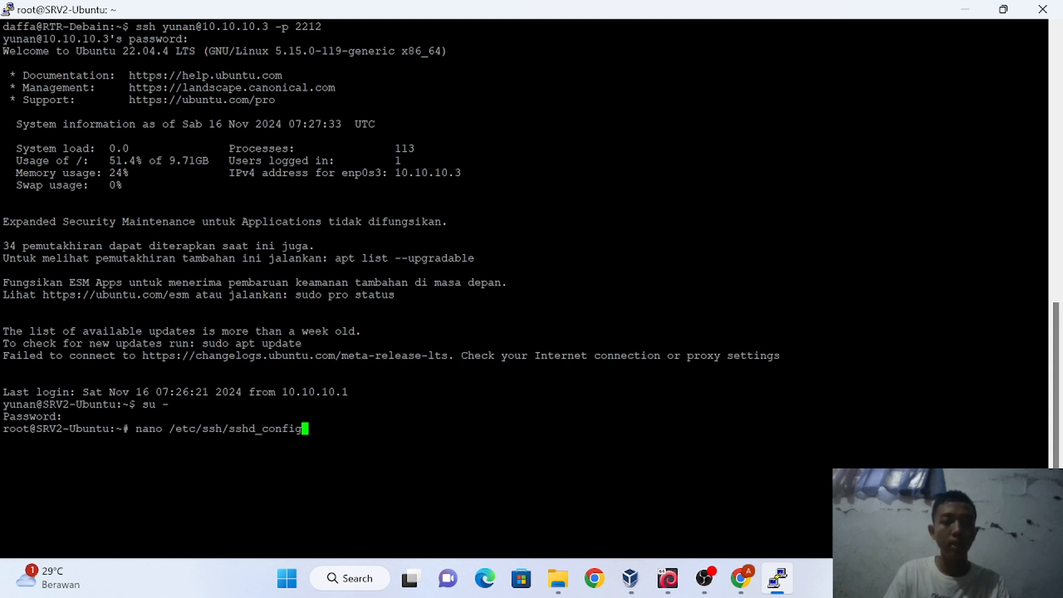
pyautogui.press('Return')
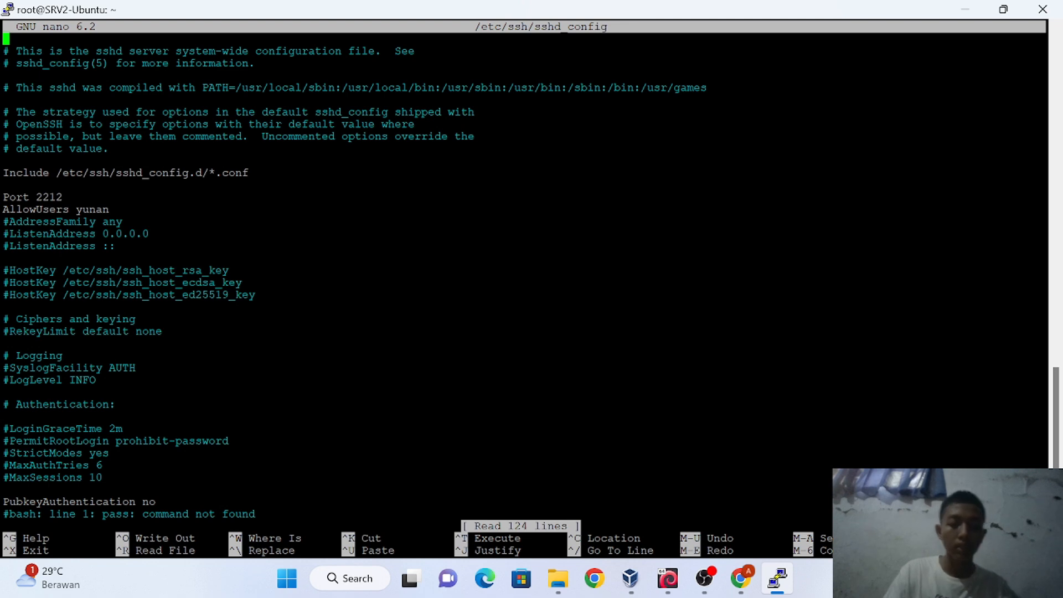
# Find PasswordAuthentication in sshd_config and uncomment the 'PasswordAuthentication no' line
pyautogui.hotkey('ctrl', 'w')
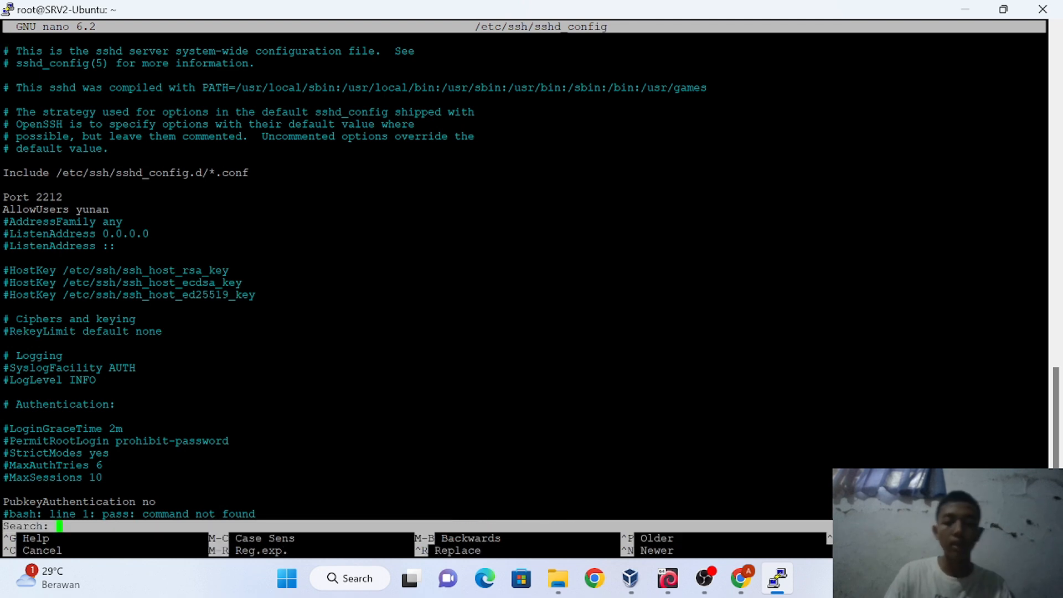
pyautogui.write('paass')
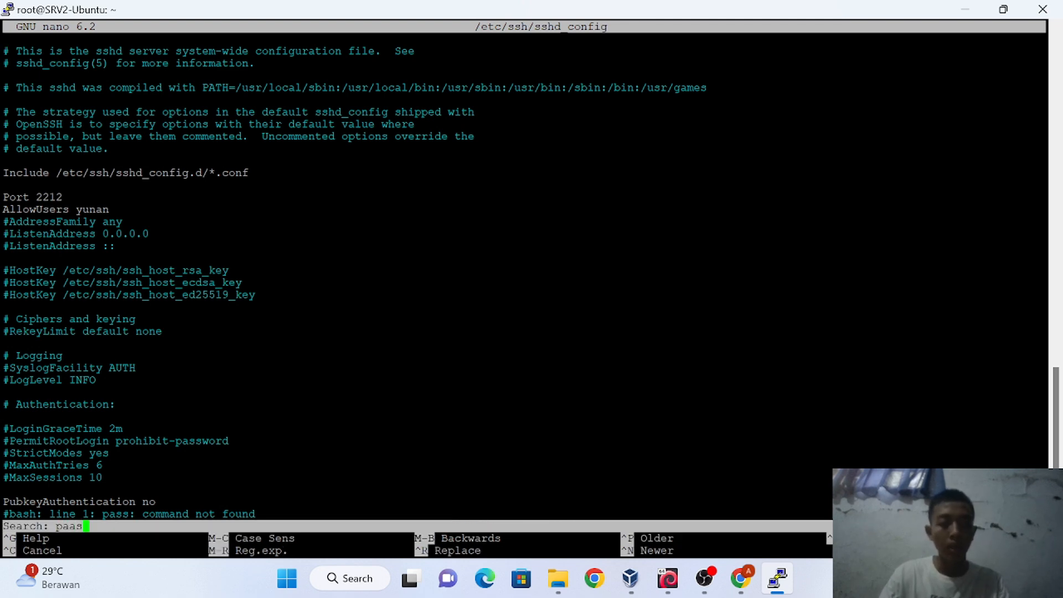
pyautogui.press('BackSpace')
pyautogui.press('BackSpace')
pyautogui.press('BackSpace')
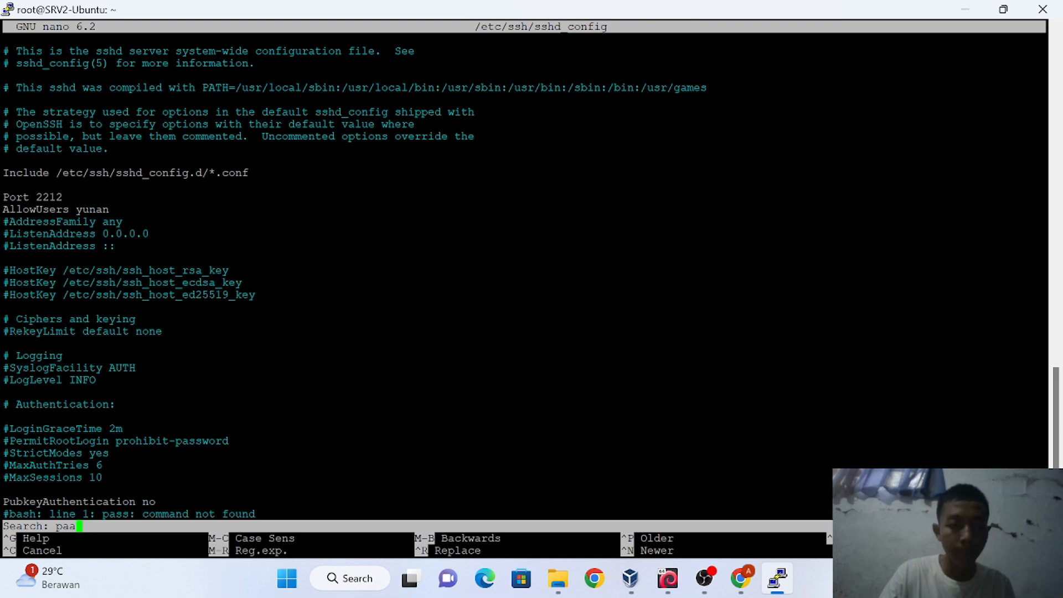
pyautogui.write('ssw')
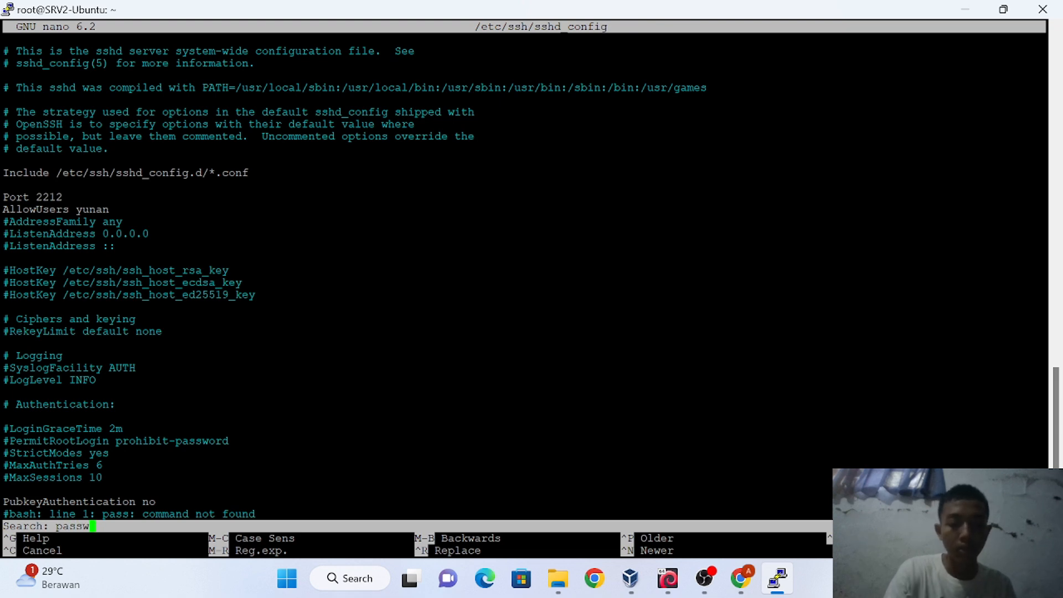
pyautogui.write('ordau')
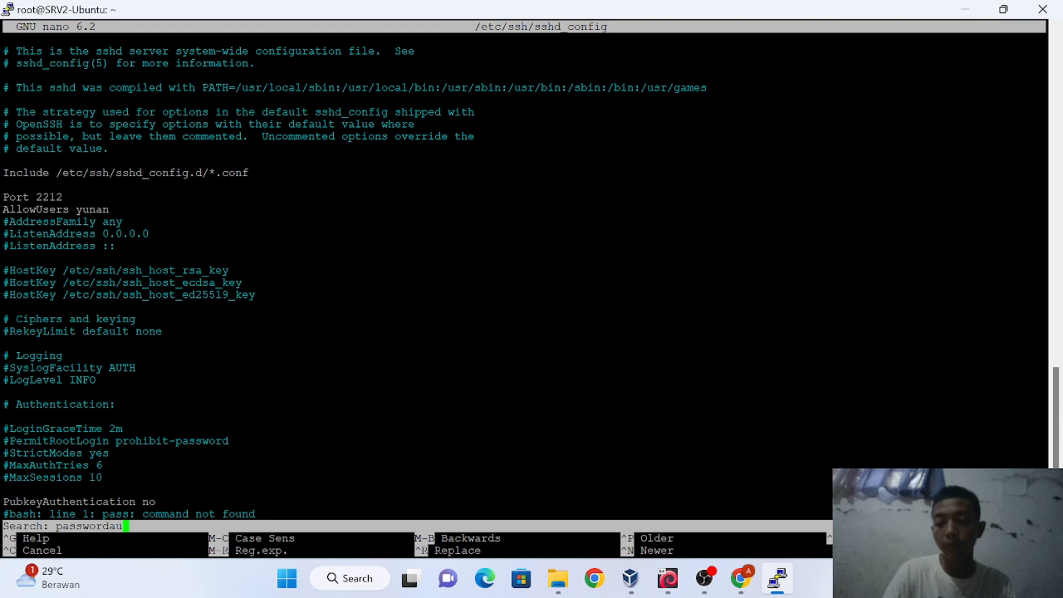
pyautogui.press('Return')
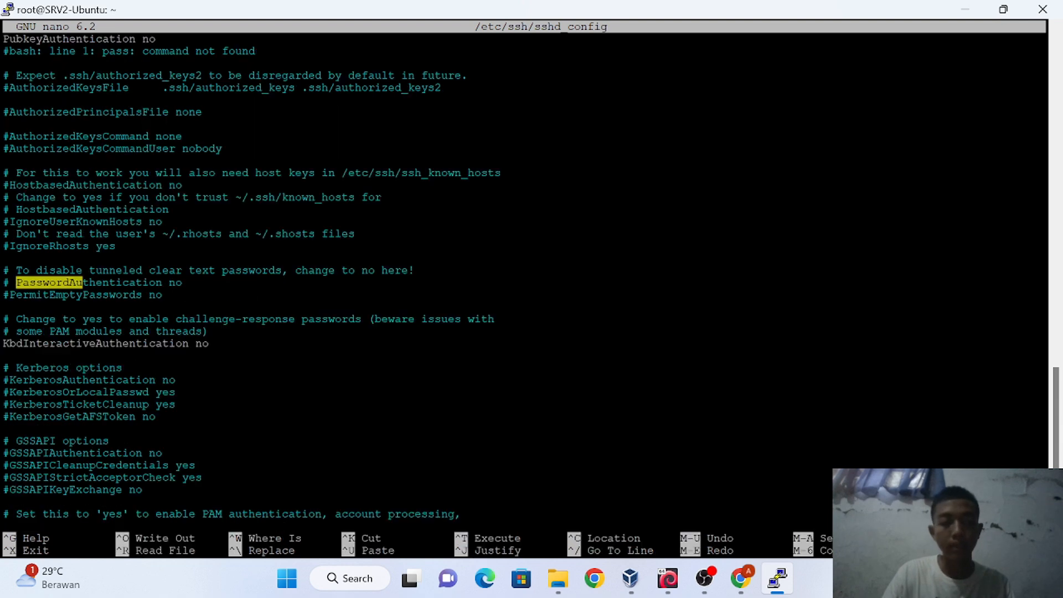
pyautogui.press('Right')
pyautogui.press('Right')
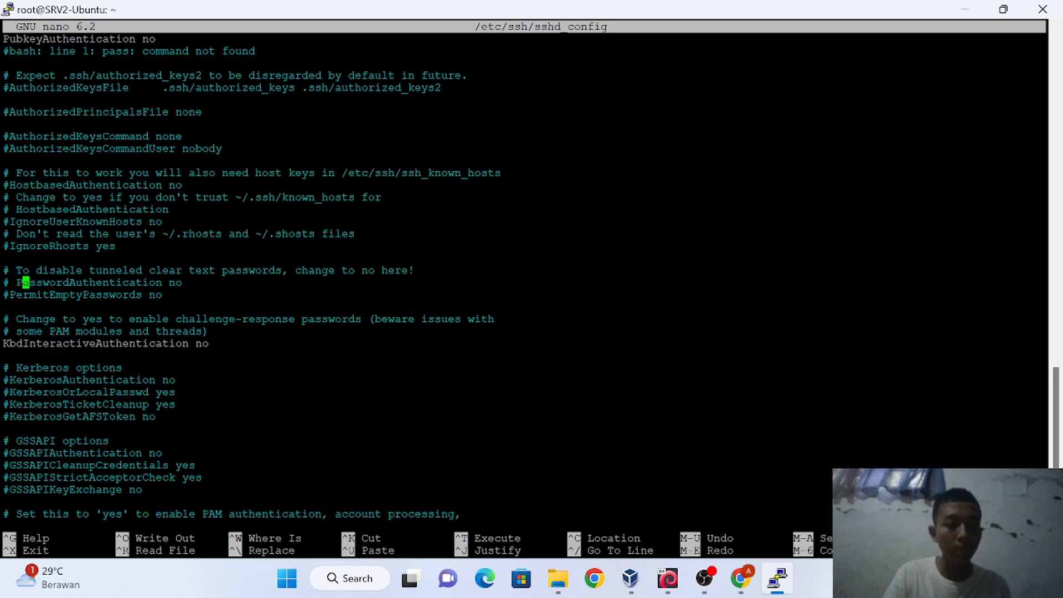
pyautogui.press('Left')
pyautogui.press('Left')
pyautogui.press('Left')
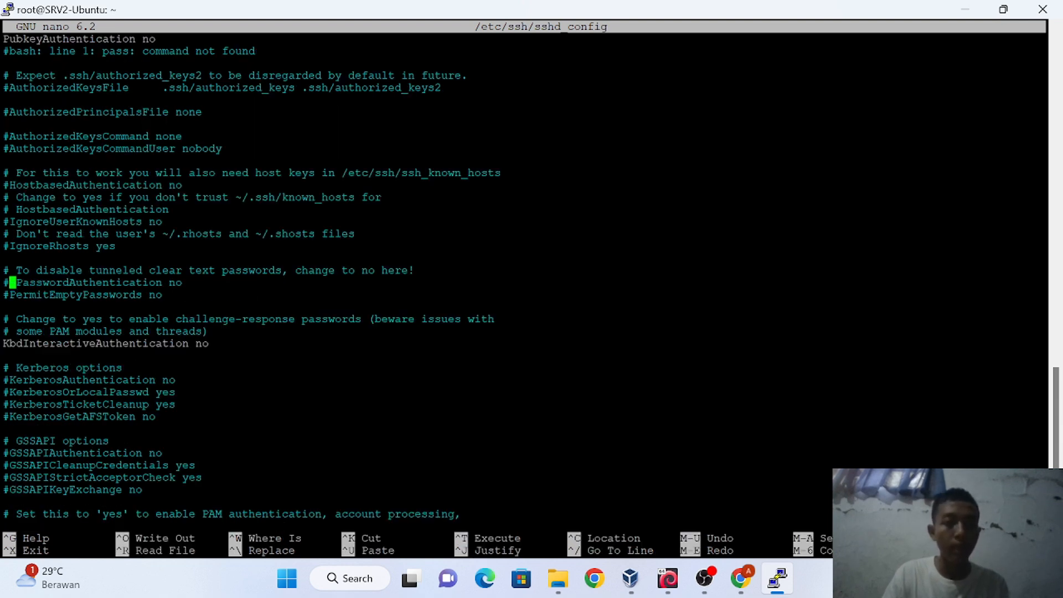
pyautogui.press('BackSpace')
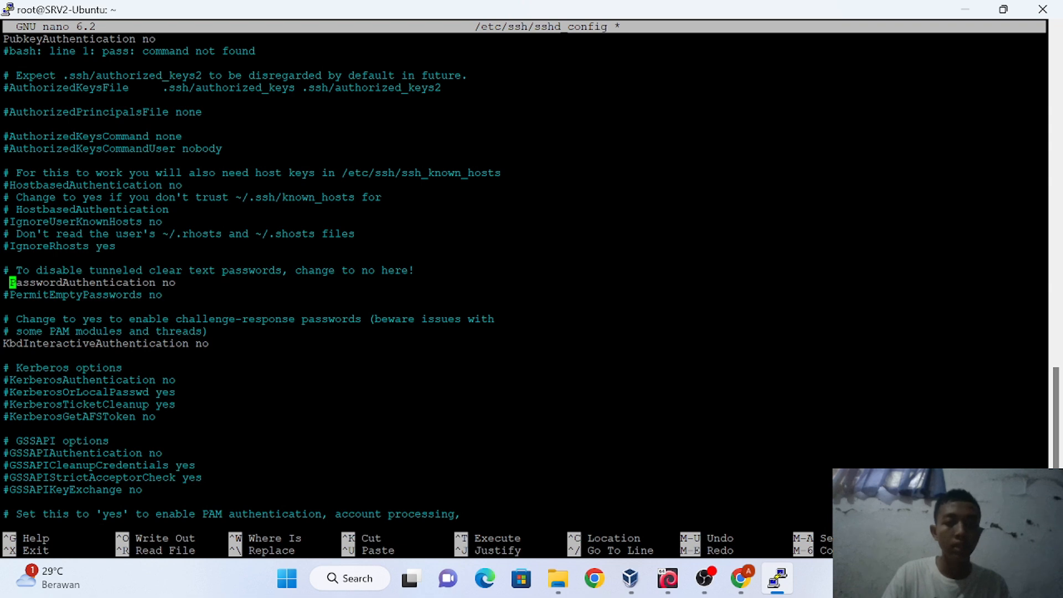
pyautogui.press('Delete')
pyautogui.press('Right')
pyautogui.press('Right')
pyautogui.press('Right')
pyautogui.press('Right')
pyautogui.press('Right')
pyautogui.press('Right')
pyautogui.press('Right')
pyautogui.press('Right')
pyautogui.press('Right')
pyautogui.press('Right')
pyautogui.press('Right')
pyautogui.press('Right')
pyautogui.press('Right')
pyautogui.press('Right')
pyautogui.press('Right')
pyautogui.press('Right')
pyautogui.press('Right')
pyautogui.press('Right')
pyautogui.press('Right')
pyautogui.press('Right')
pyautogui.press('Right')
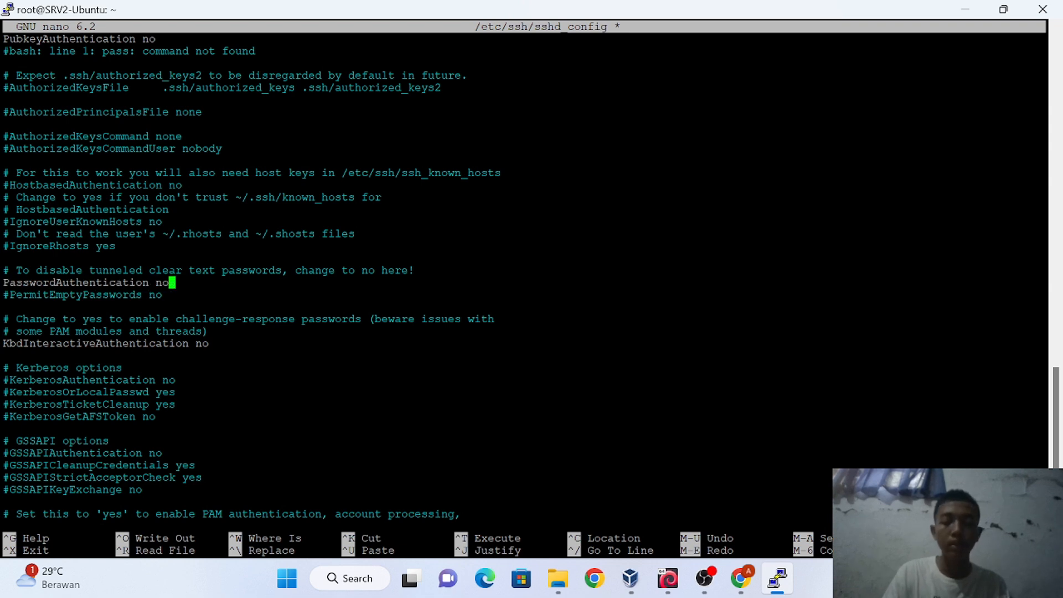
pyautogui.press('Left')
pyautogui.press('Left')
pyautogui.press('Left')
pyautogui.press('Left')
pyautogui.press('Left')
pyautogui.press('Left')
pyautogui.press('Left')
pyautogui.press('Left')
pyautogui.press('Left')
pyautogui.press('Right')
pyautogui.press('Right')
pyautogui.press('Right')
pyautogui.press('Right')
pyautogui.press('Right')
pyautogui.press('Right')
pyautogui.press('Right')
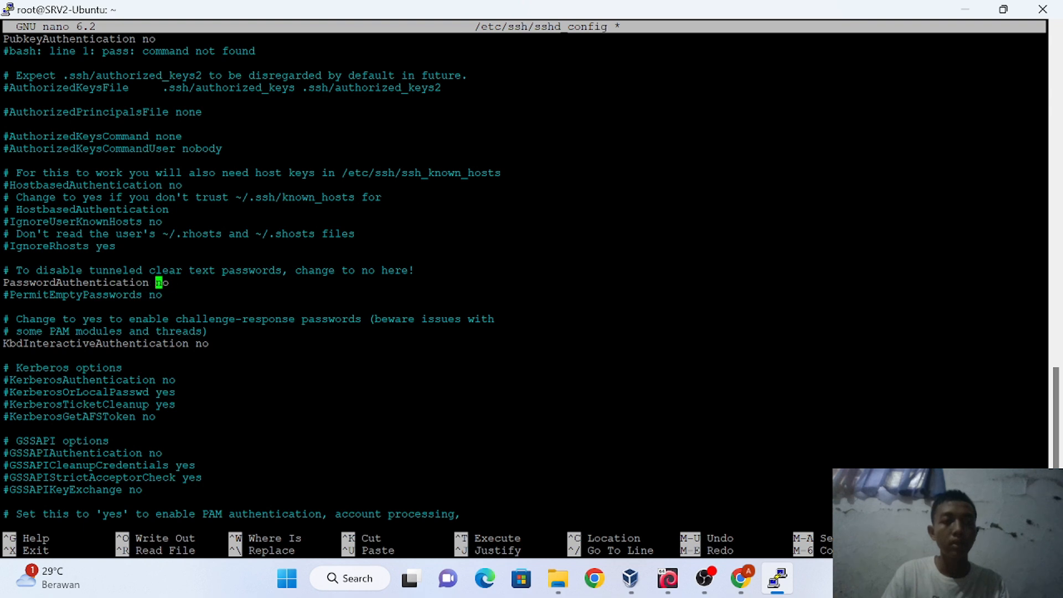
pyautogui.press('Right')
pyautogui.press('Right')
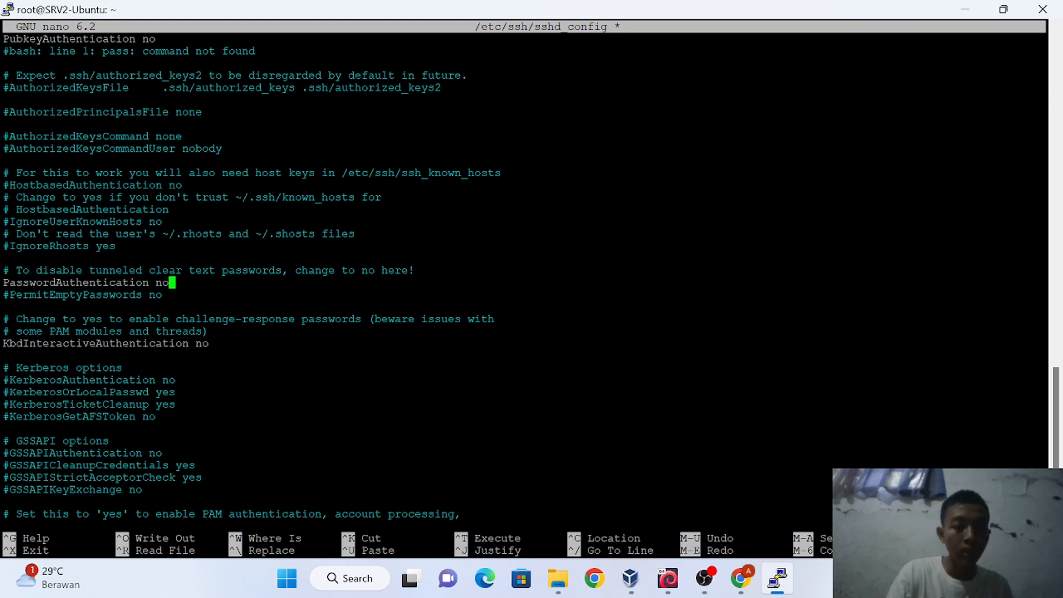
# Save the modified sshd_config and exit nano
pyautogui.hotkey('ctrl', 'x')
pyautogui.press('y')
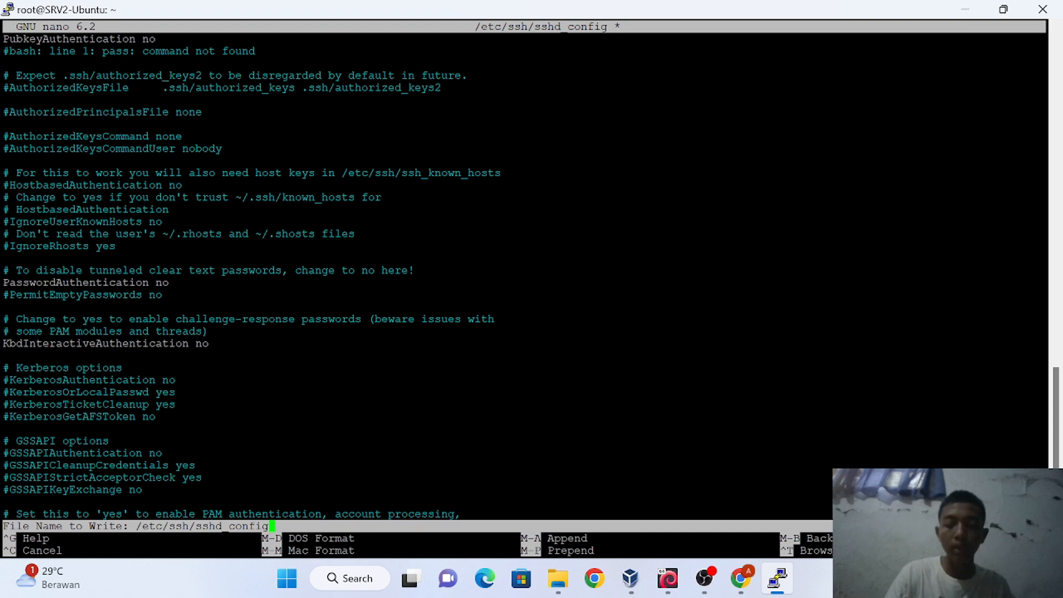
pyautogui.press('Return')
# Restart the SSH service on SRV2 by recalling the systemctl restart ssh command
pyautogui.press('Up')
pyautogui.press('Up')
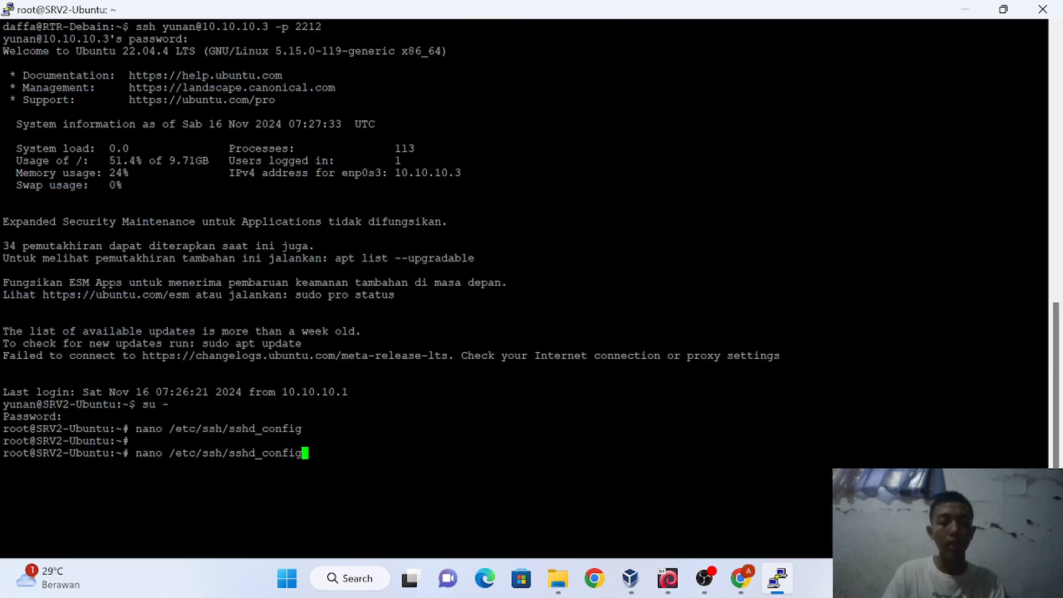
pyautogui.press('Up')
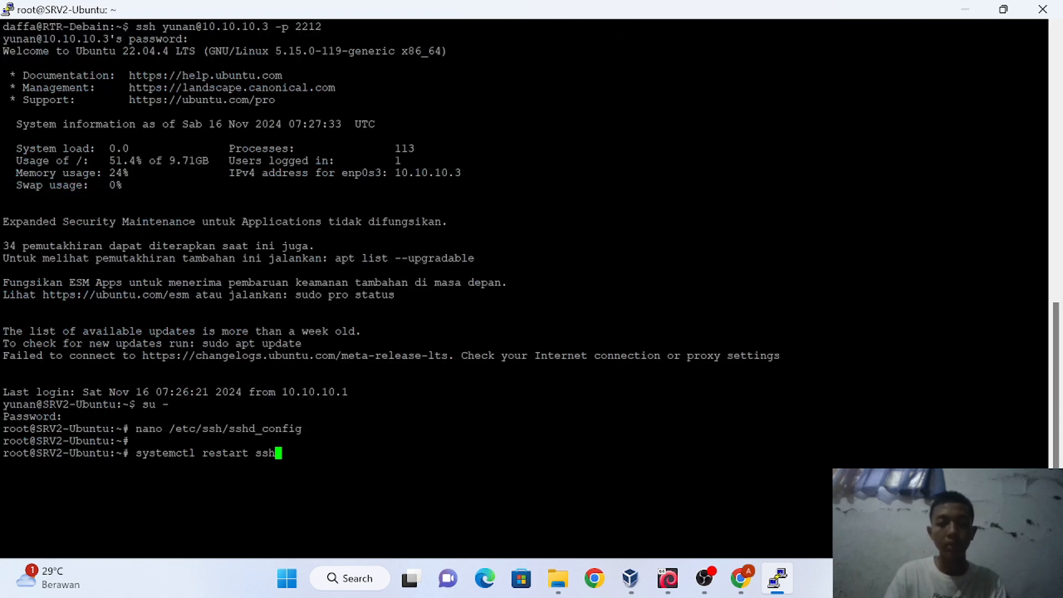
pyautogui.press('Return')
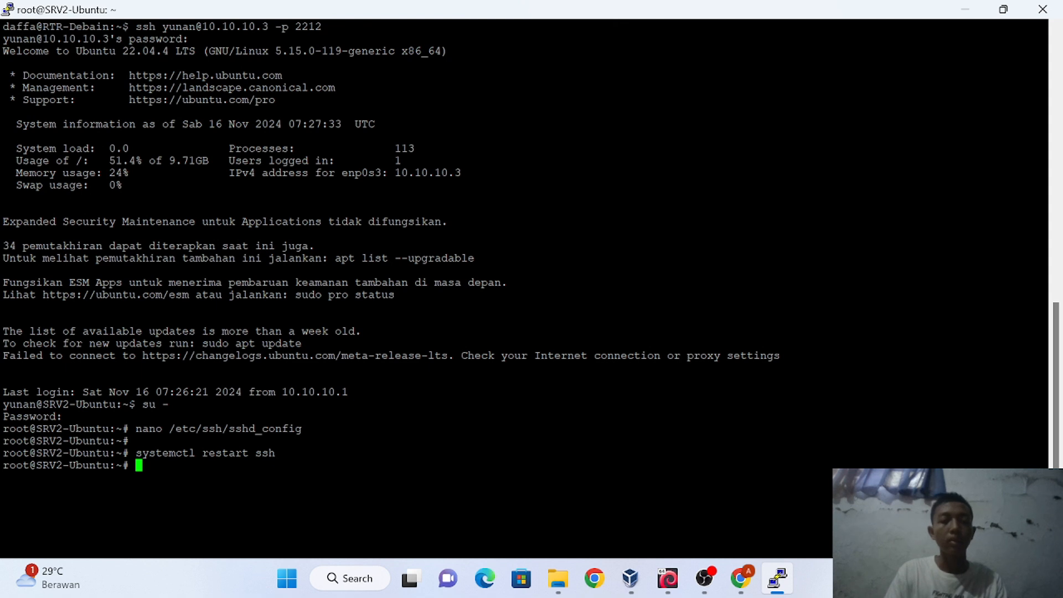
# Exit the root shell and the SRV2 SSH session to return to RTR-Debain
pyautogui.write('ex')
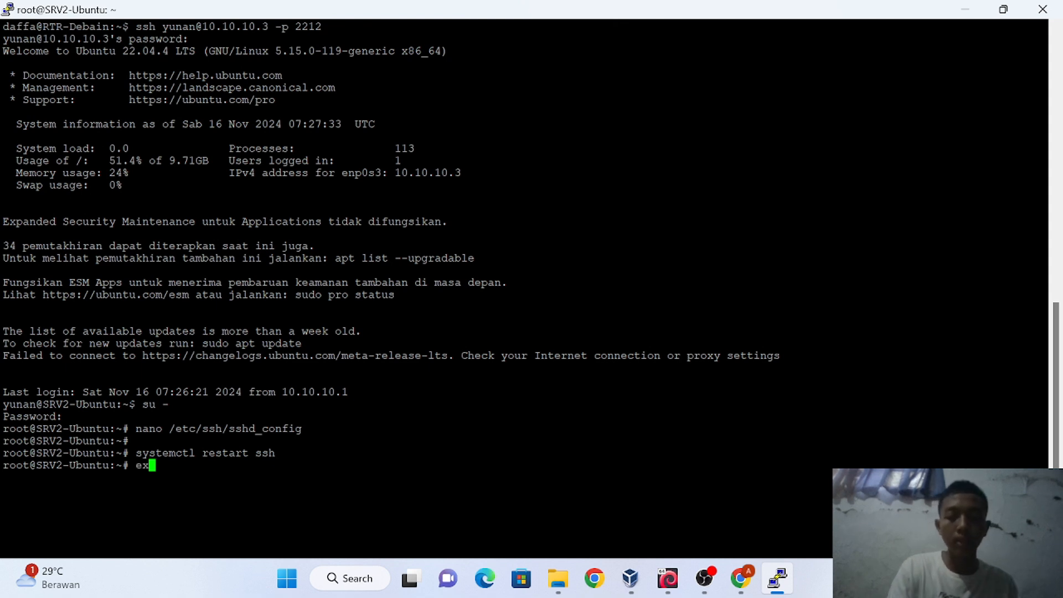
pyautogui.write('it')
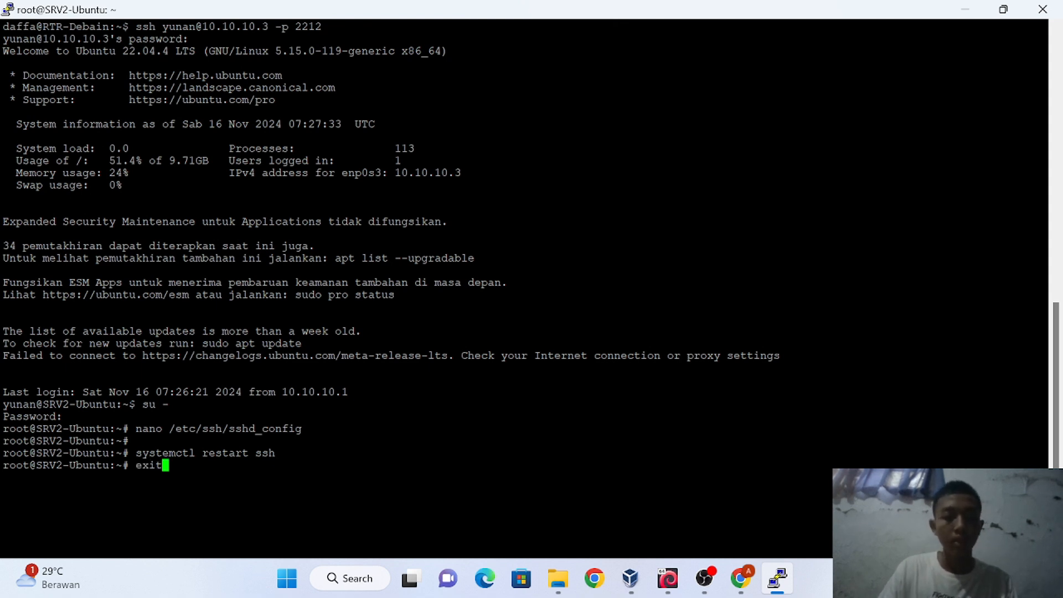
pyautogui.press('Return')
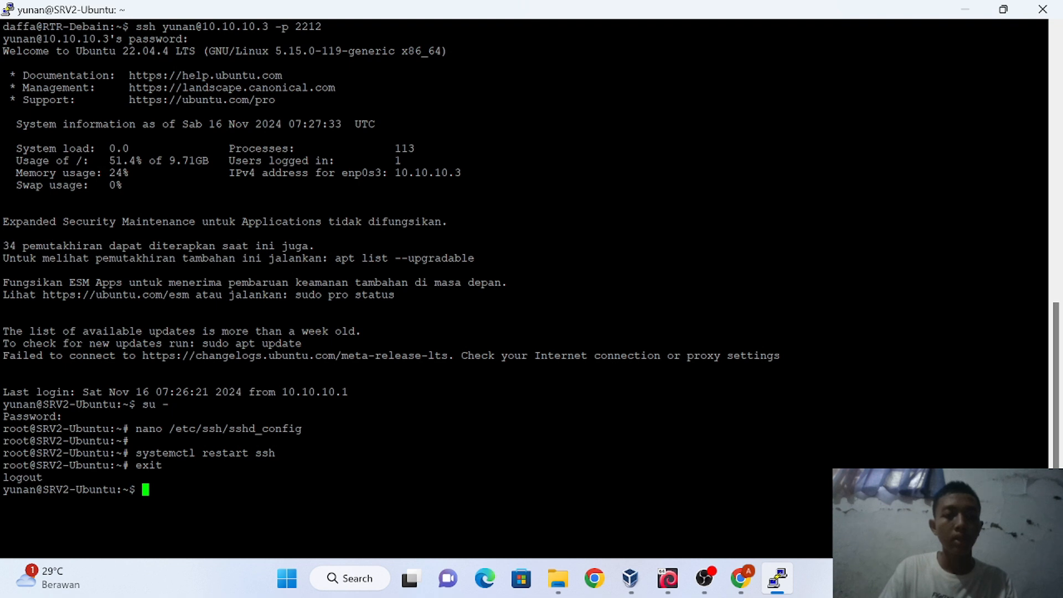
pyautogui.write('exit')
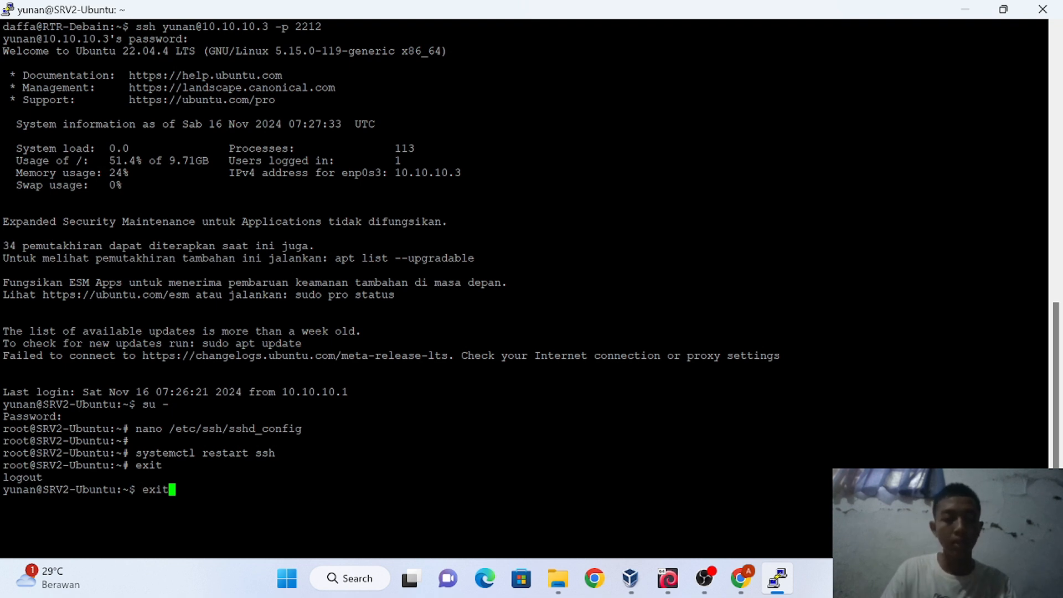
pyautogui.press('Return')
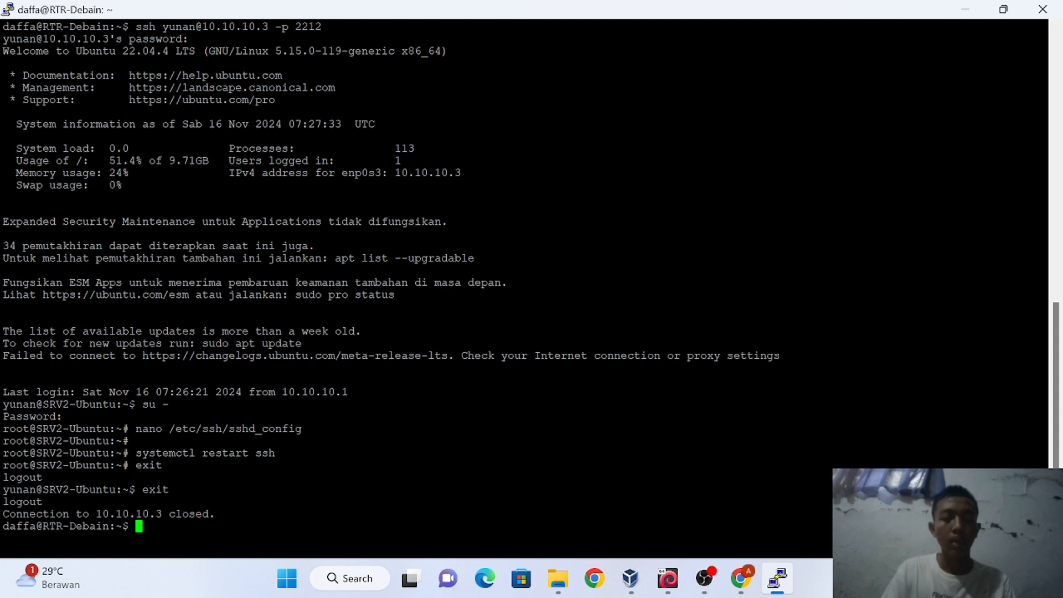
# Recall the ssh command to SRV2 on port 2212 and move to the end of the port number
pyautogui.press('Up')
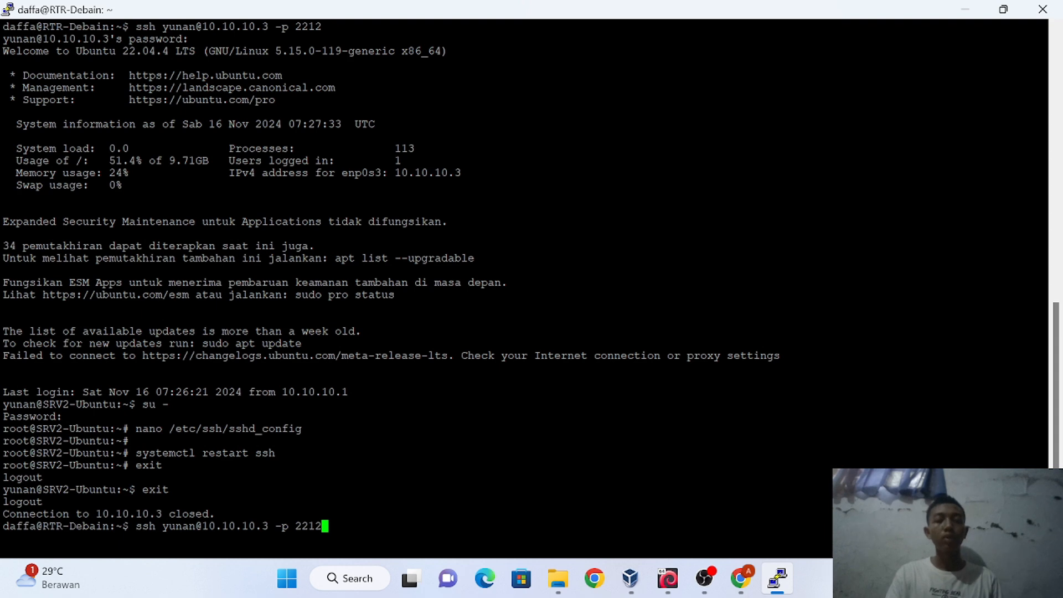
pyautogui.press('Left')
pyautogui.press('Left')
pyautogui.press('Left')
pyautogui.press('Left')
pyautogui.press('Left')
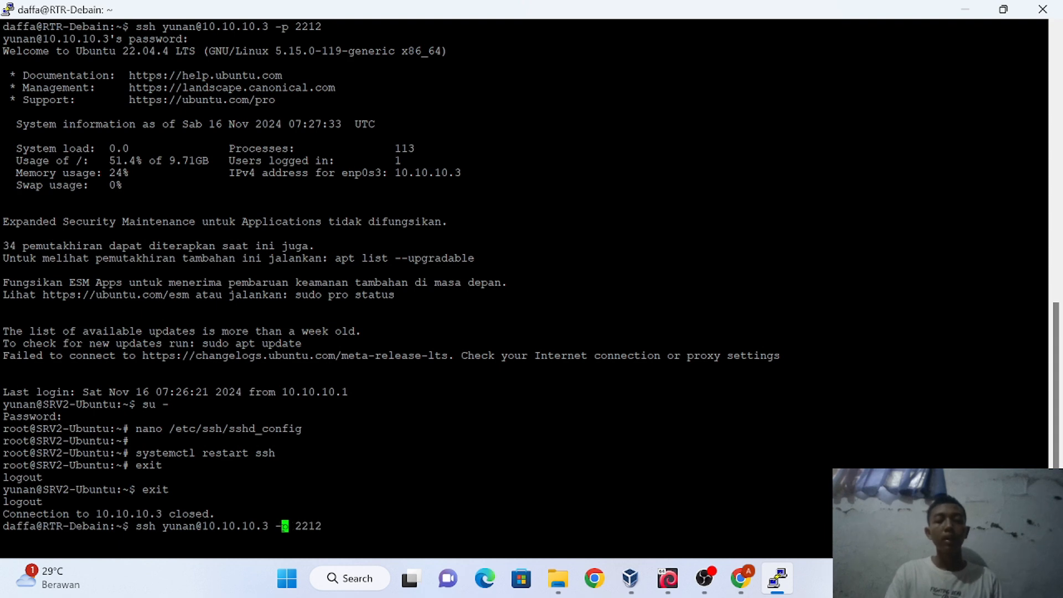
pyautogui.press('Right')
pyautogui.press('Right')
pyautogui.press('Right')
pyautogui.press('Right')
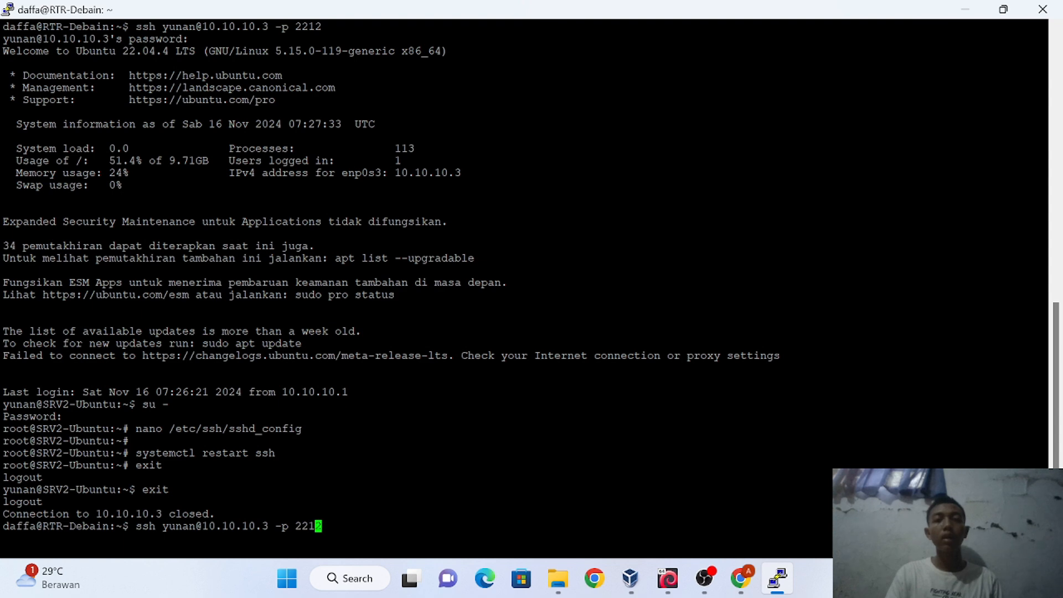
pyautogui.press('Right')
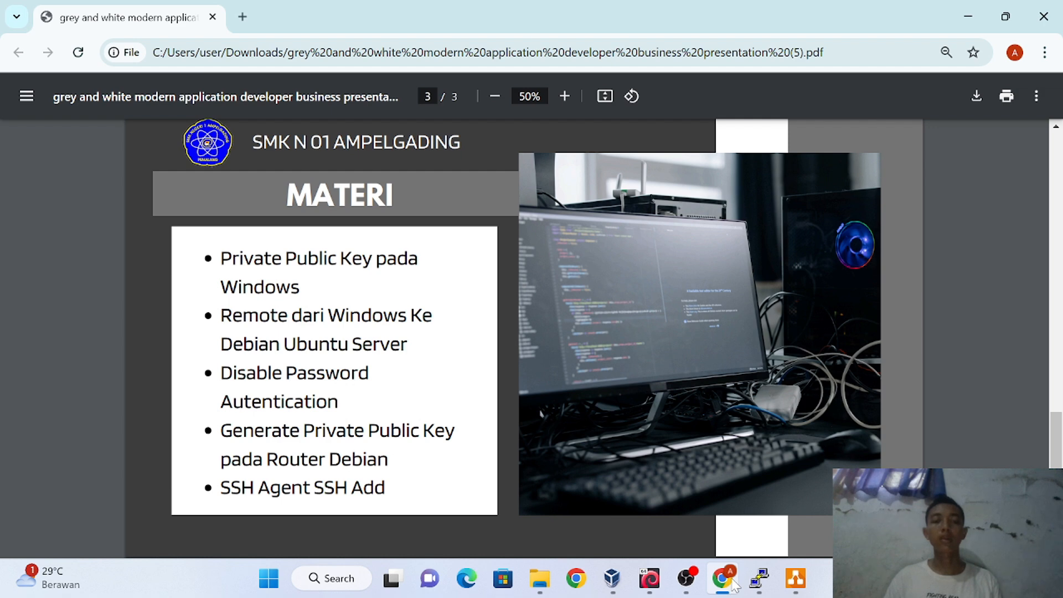
# Bring up the topologi.drawio diagram and select the 172.16.1.1/24 link label
pyautogui.click(795, 578)
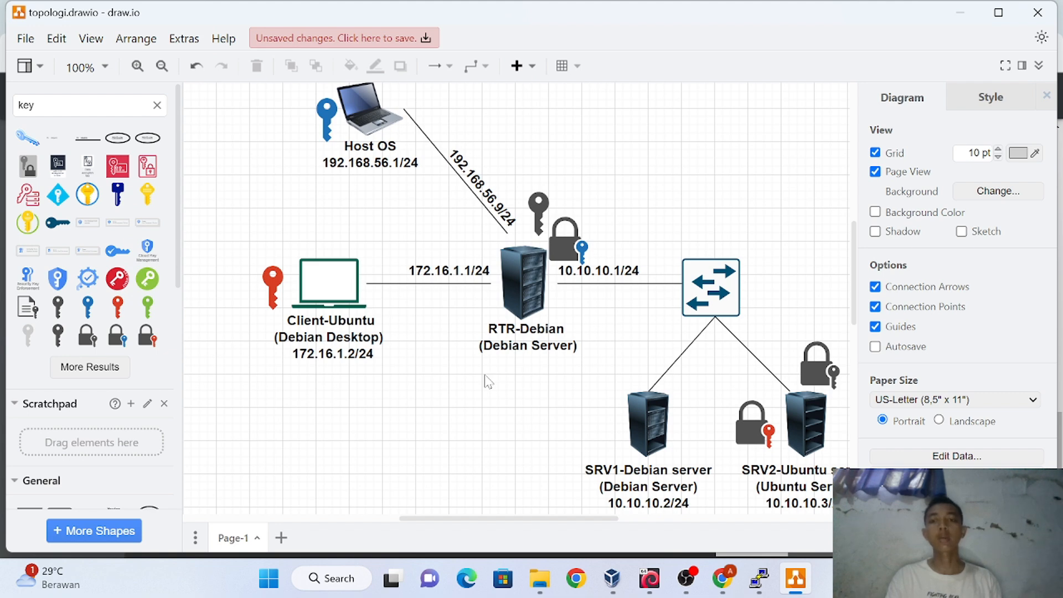
pyautogui.hscroll(2, 750, 397)
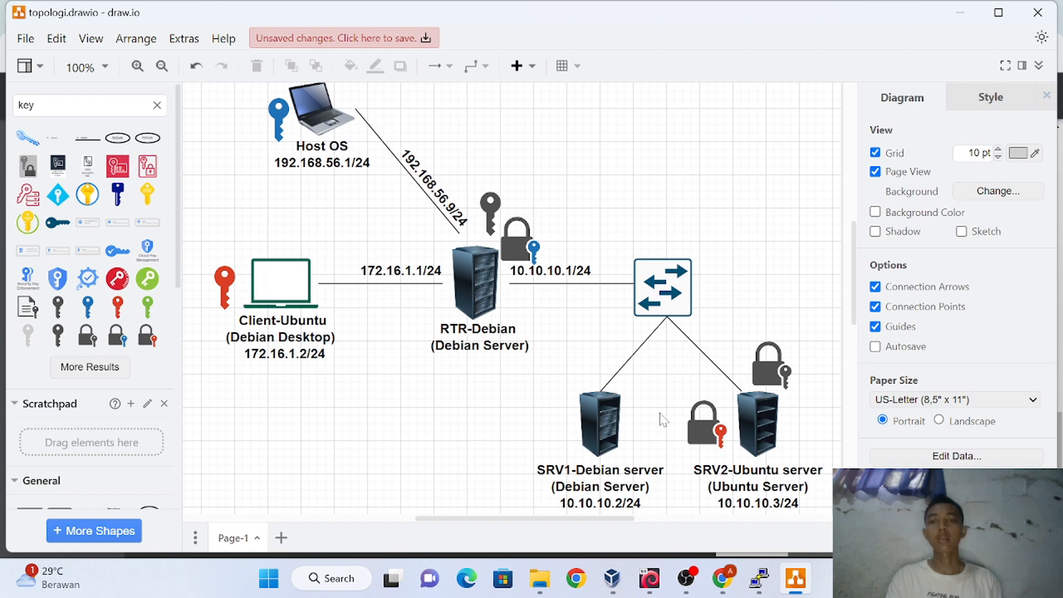
pyautogui.click(416, 267)
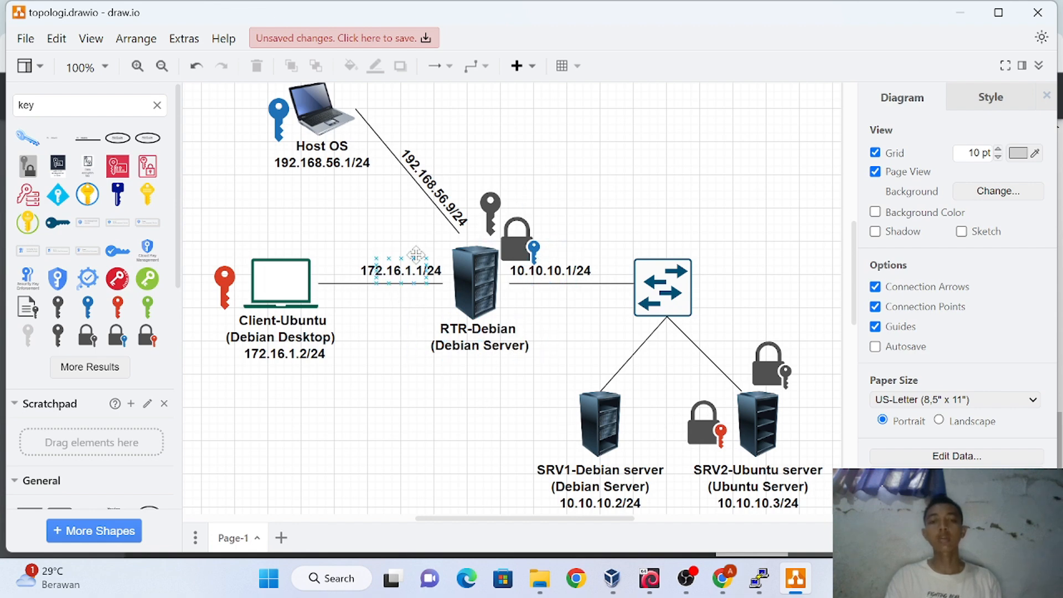
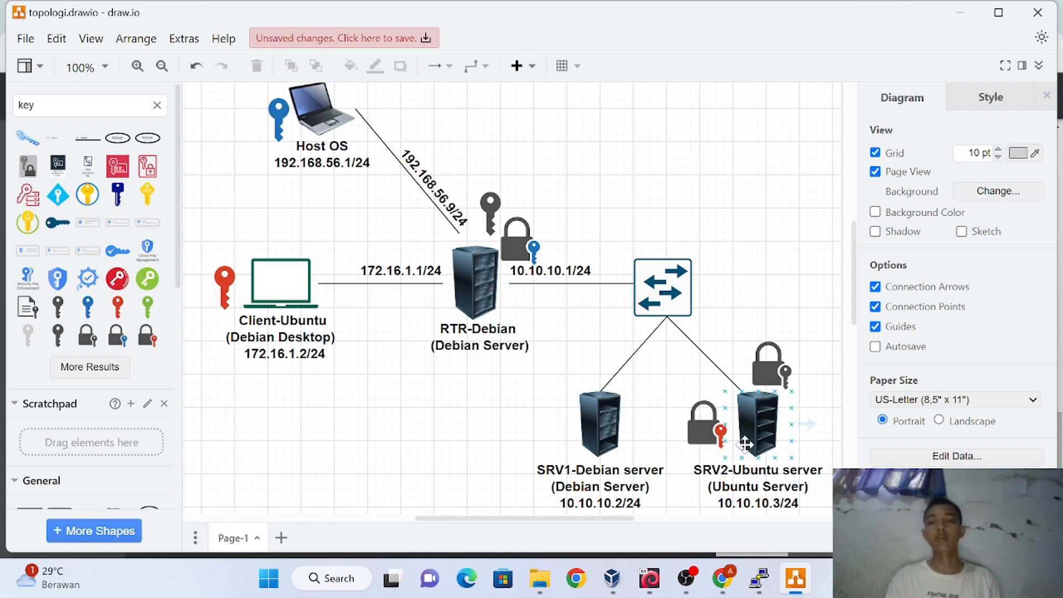
# Bring the RTR-Debian PuTTY session back to the front
pyautogui.click(762, 578)
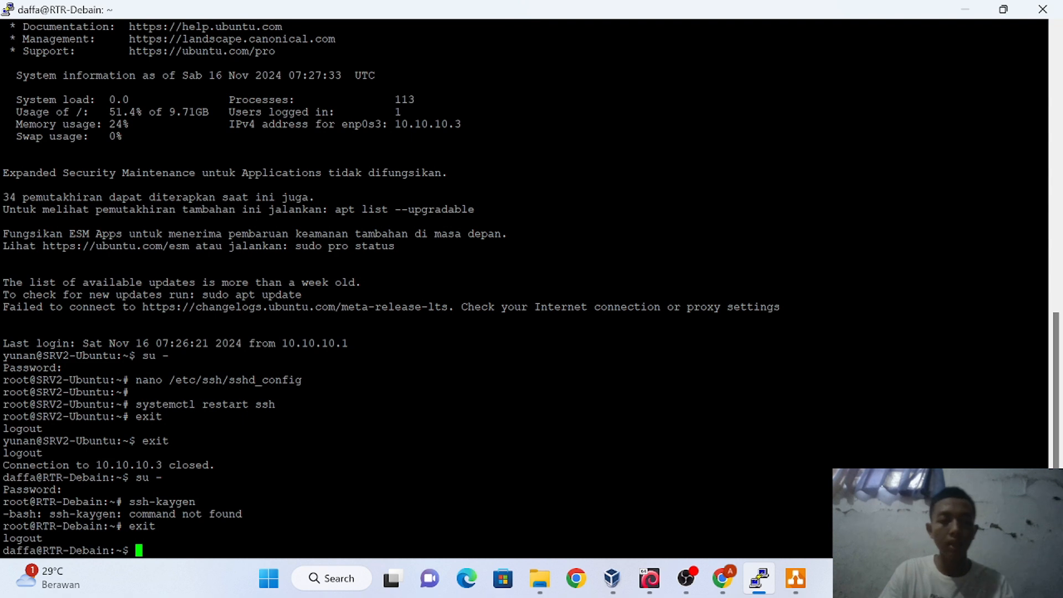
# Generate an RSA 3072 key pair with ssh-keygen, using the default file location and an empty passphrase
pyautogui.write('sh')
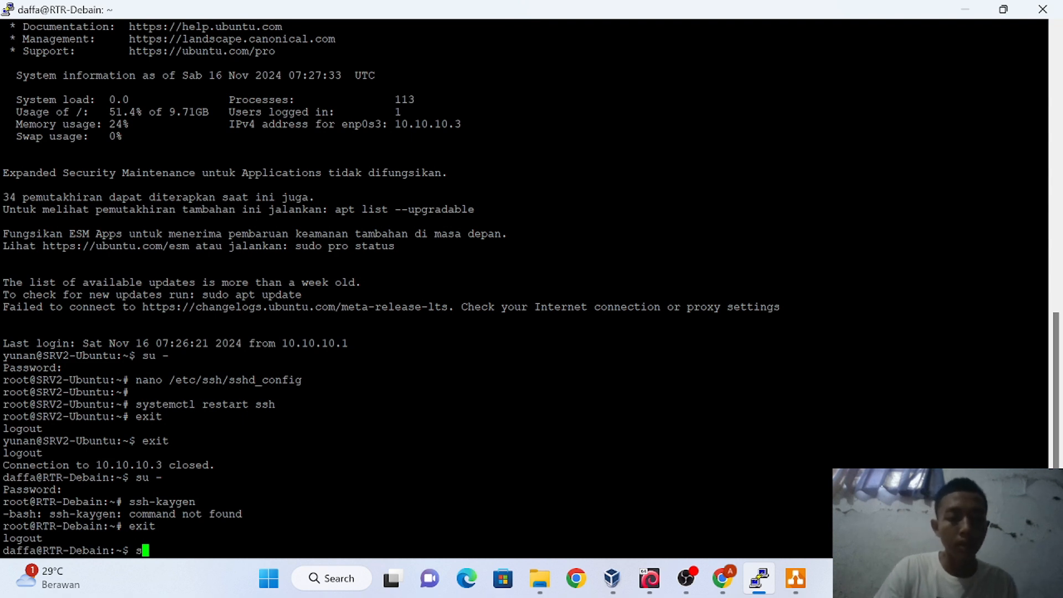
pyautogui.write('h')
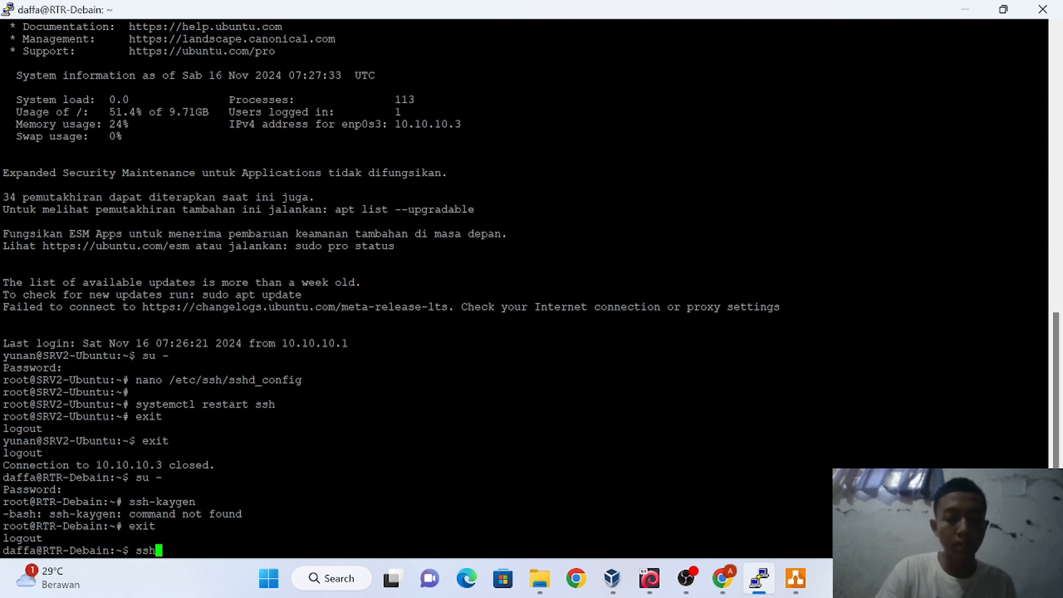
pyautogui.write('-k')
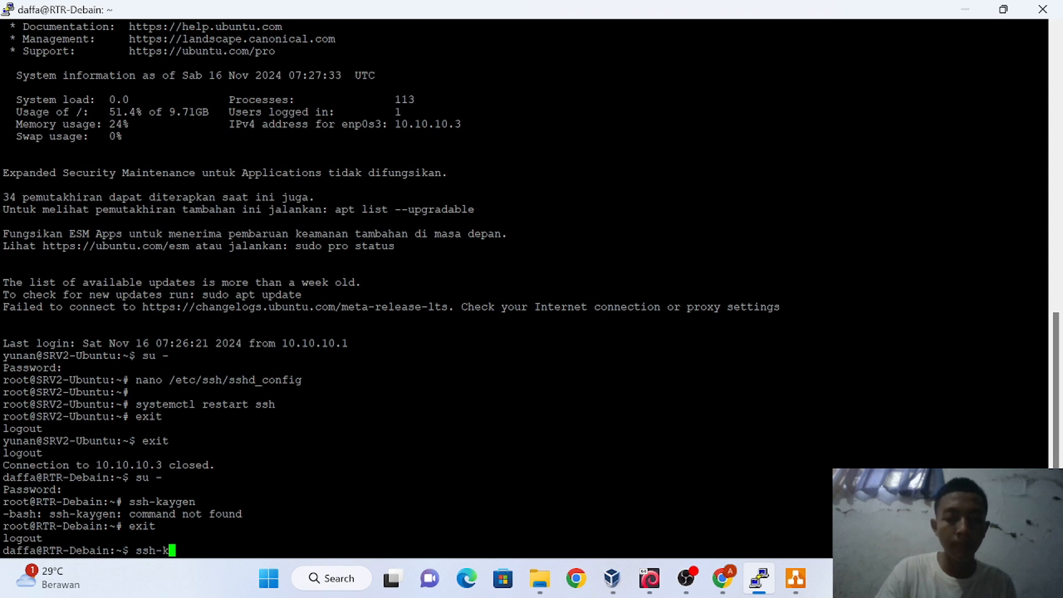
pyautogui.write('eyg')
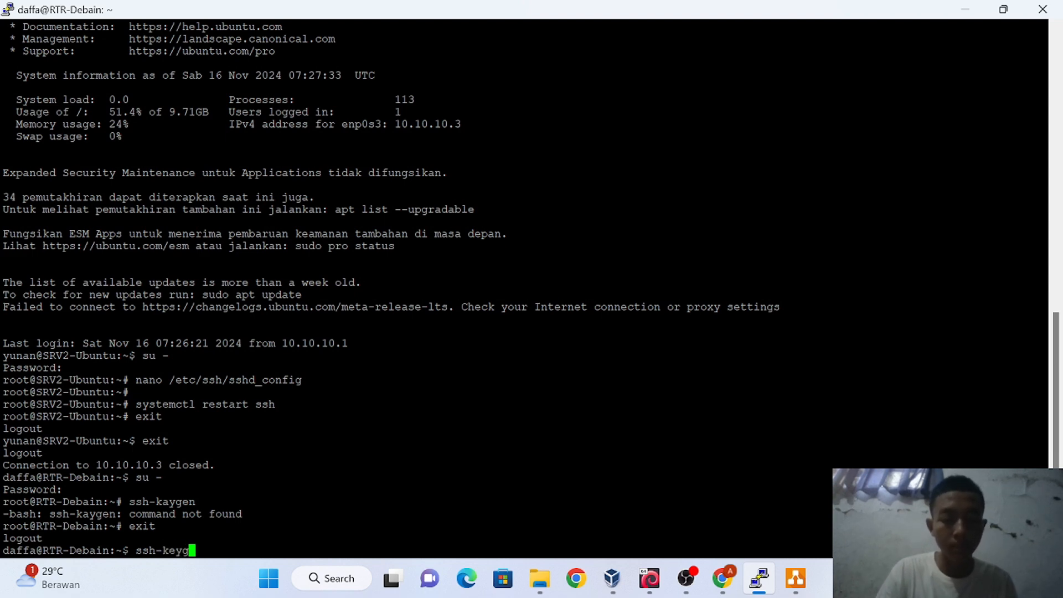
pyautogui.write('en')
pyautogui.press('Return')
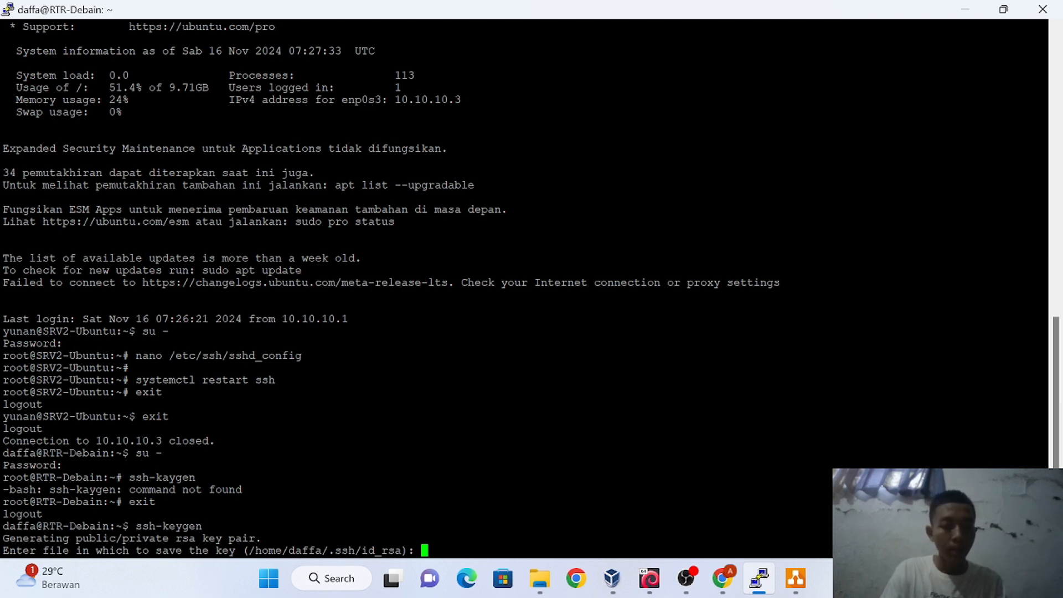
pyautogui.press('Return')
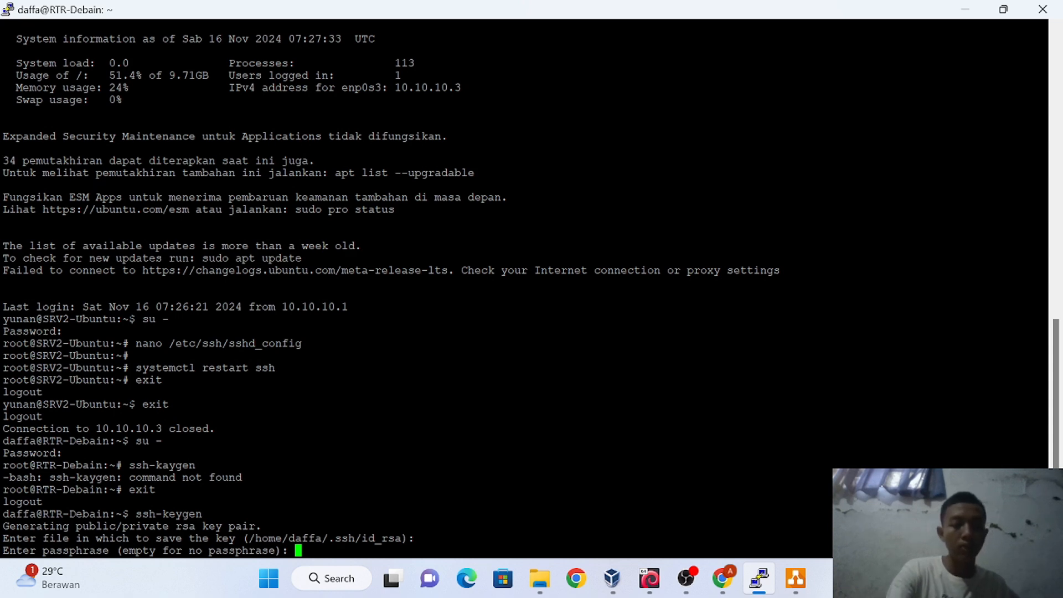
pyautogui.press('Return')
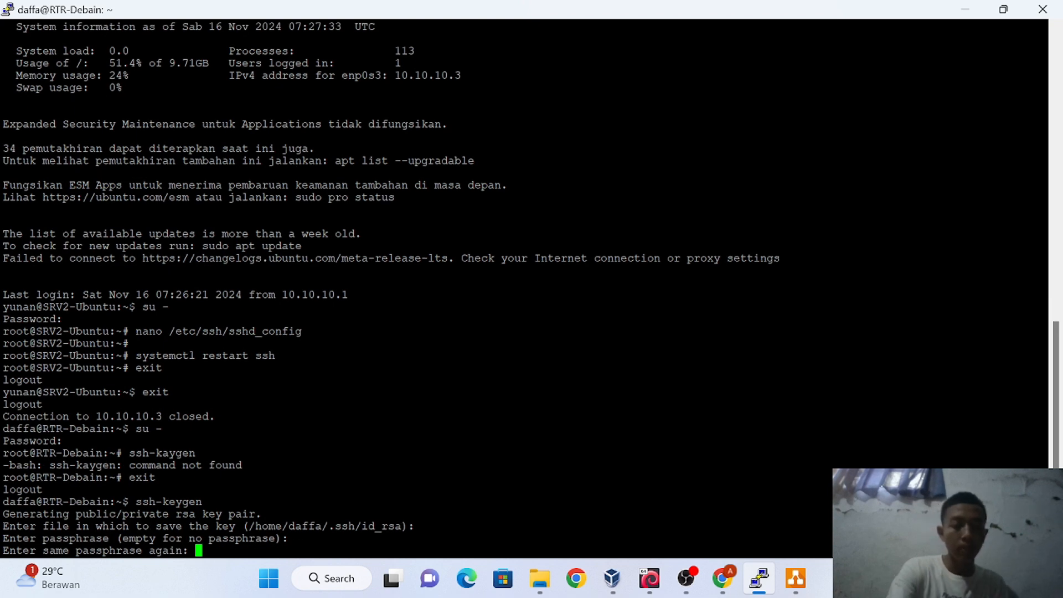
pyautogui.press('Return')
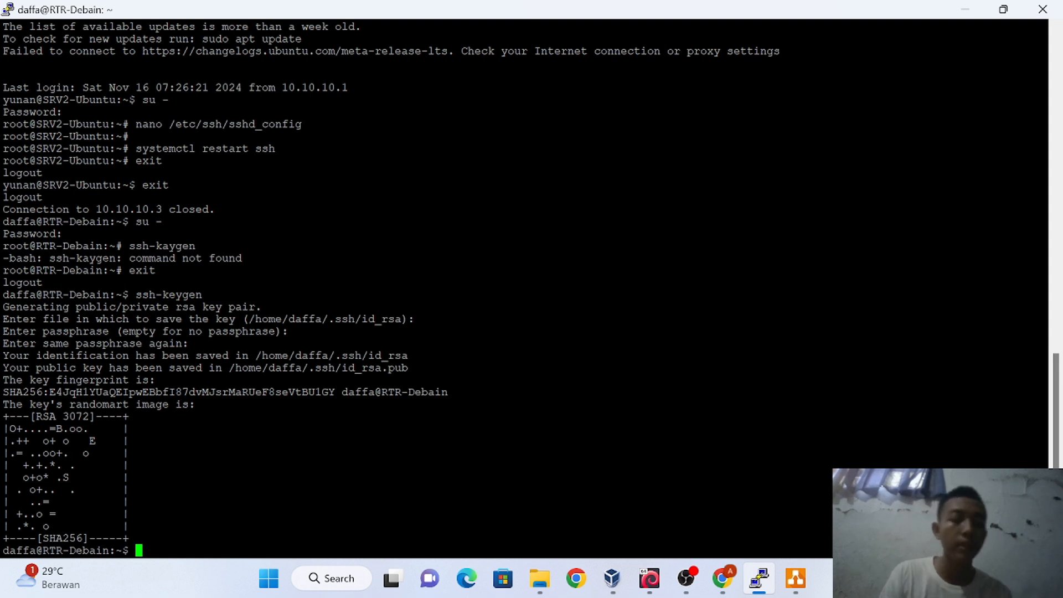
# Copy the public key to SRV2 at 10.10.10.3 port 2212 with ssh-copy-id, entering the remote user's password
pyautogui.write('ssh')
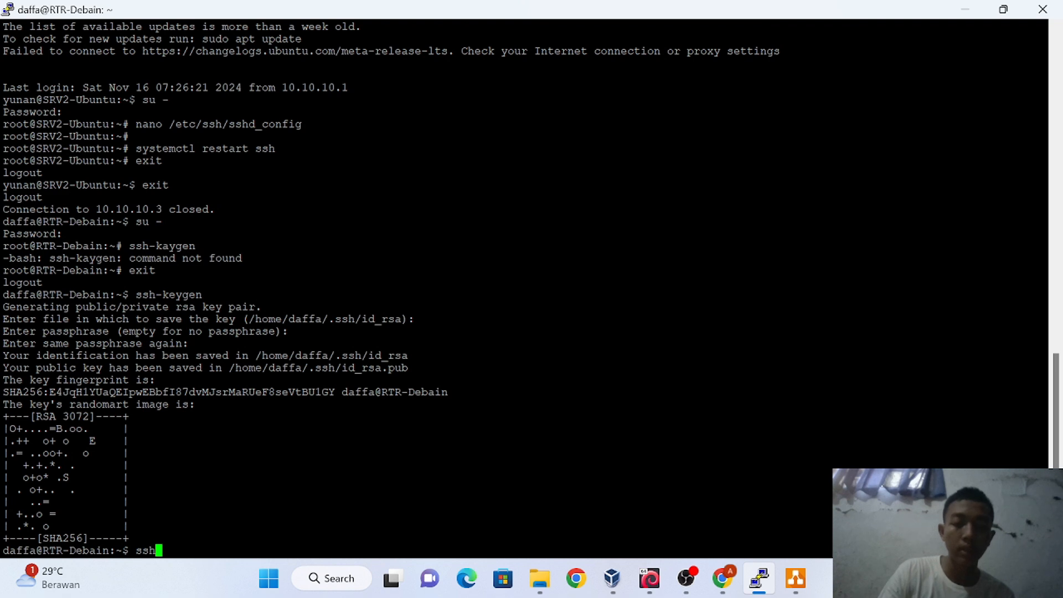
pyautogui.write('-c')
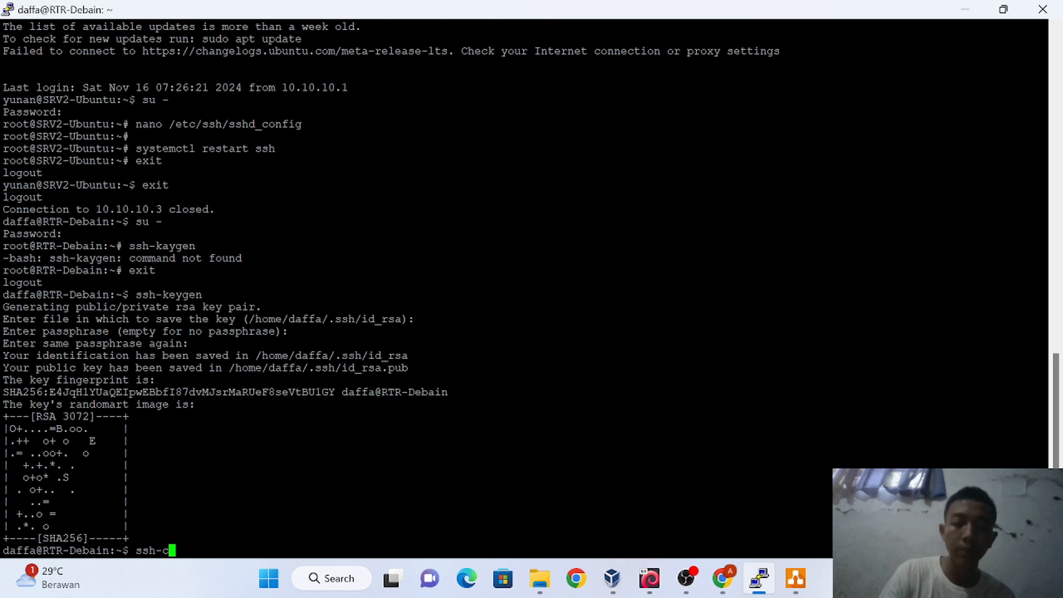
pyautogui.write('op')
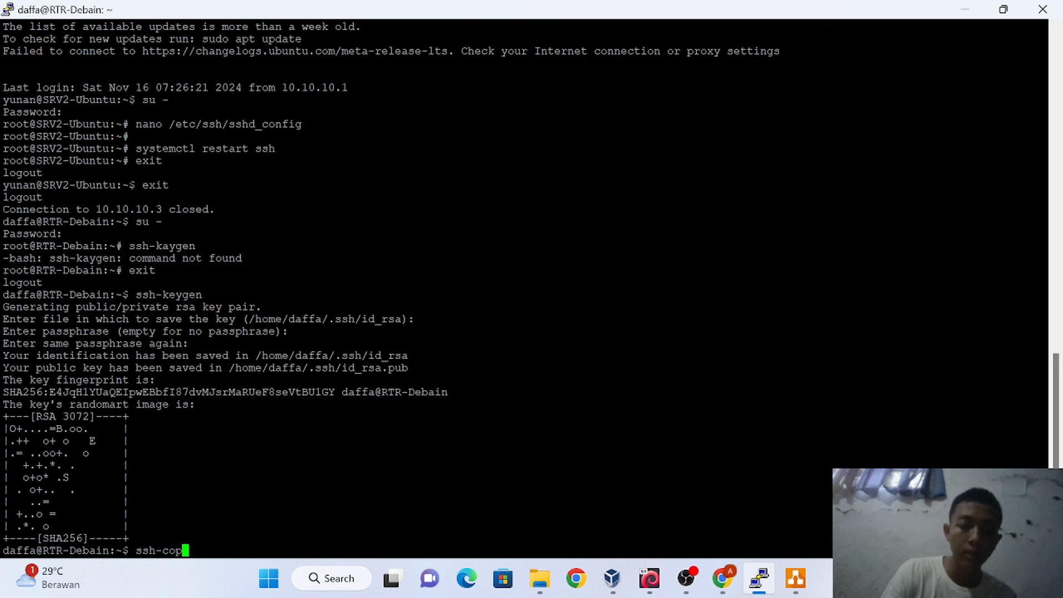
pyautogui.write('y-')
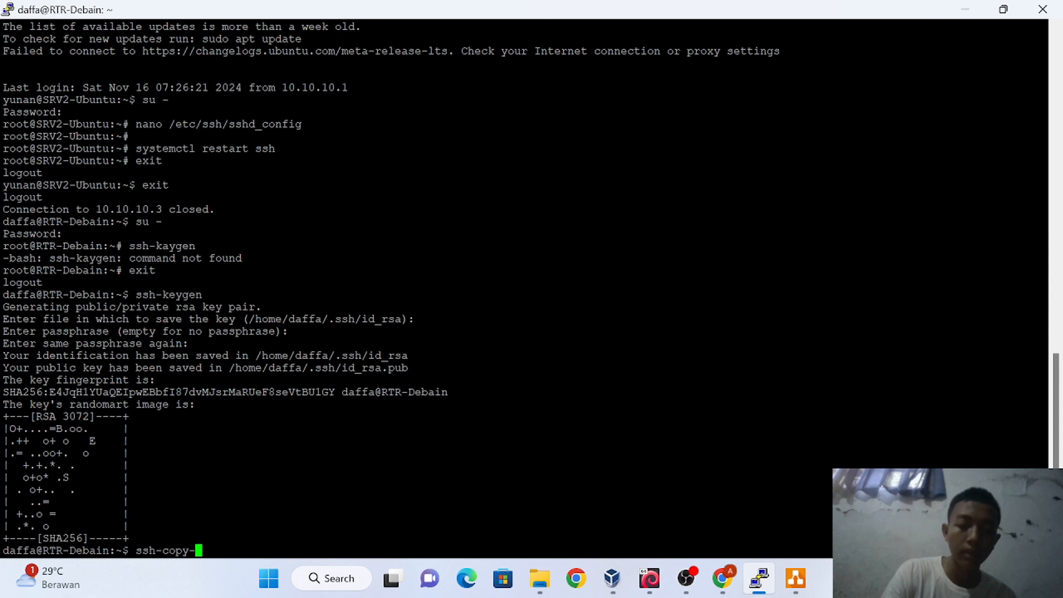
pyautogui.write('id ')
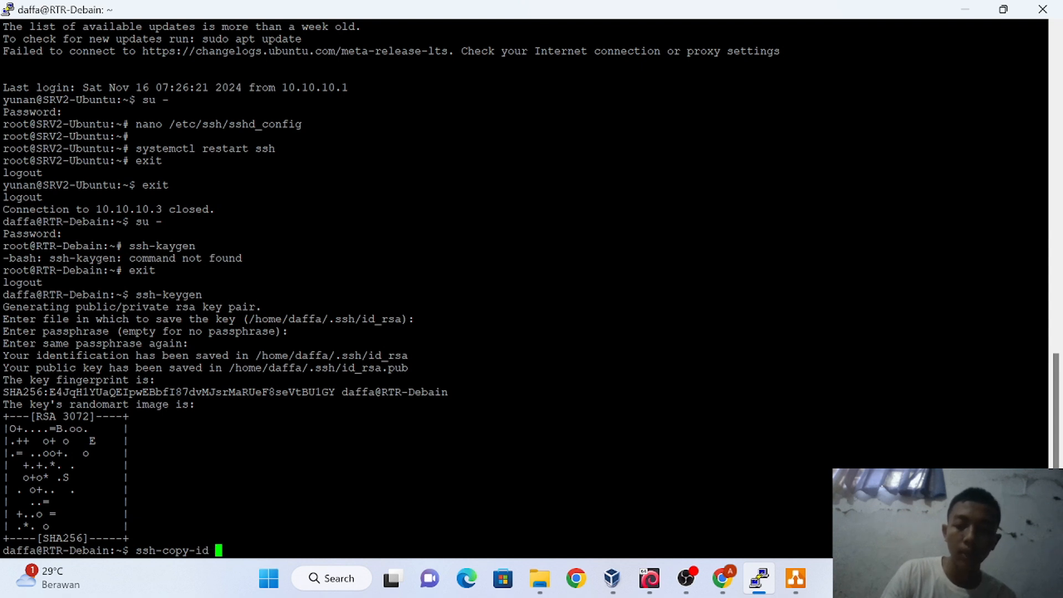
pyautogui.write('-p')
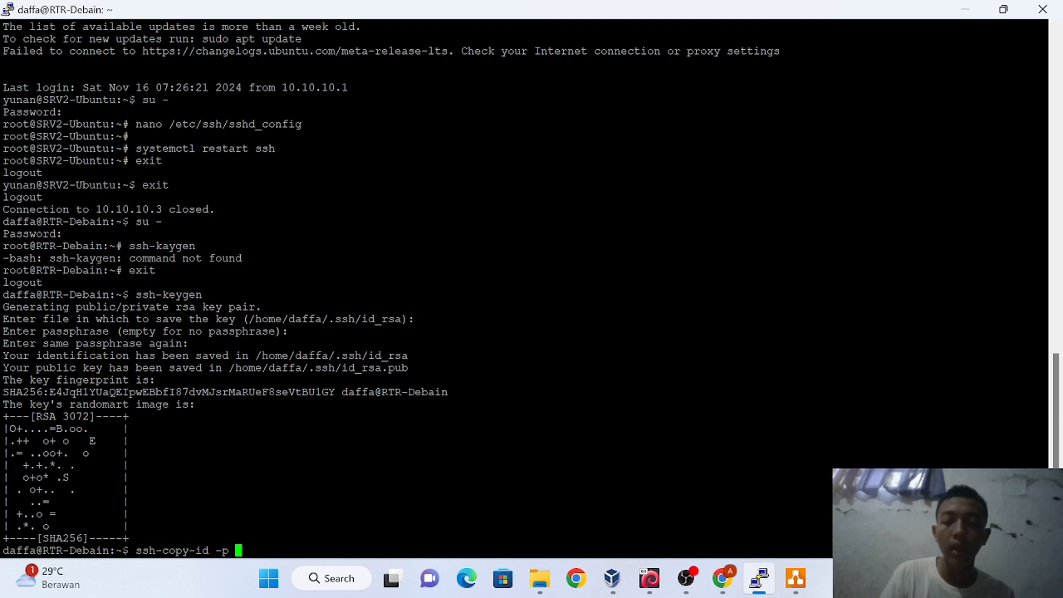
pyautogui.moveTo(650, 578)
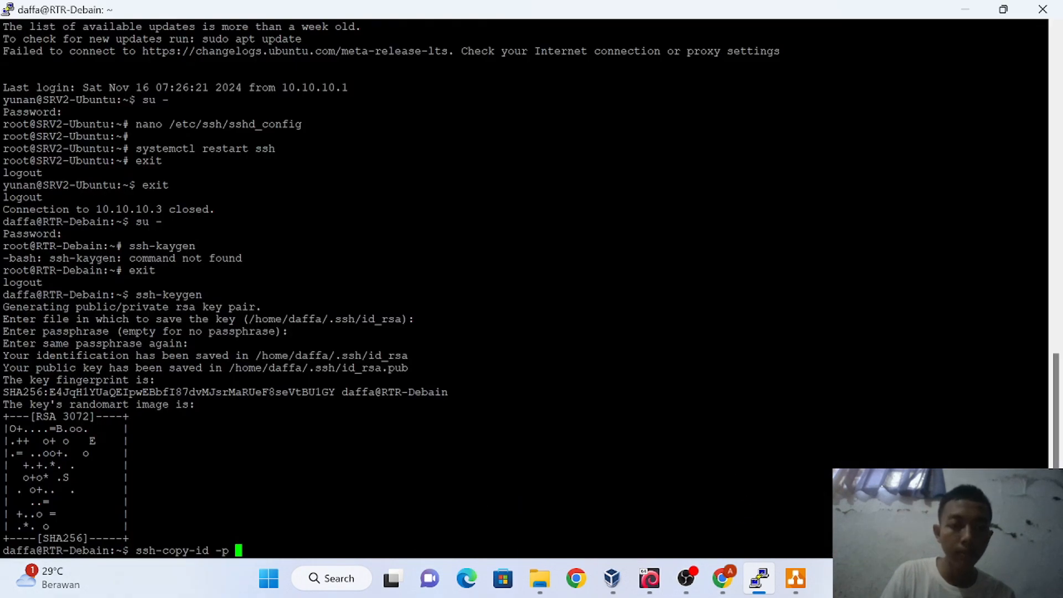
pyautogui.write('22')
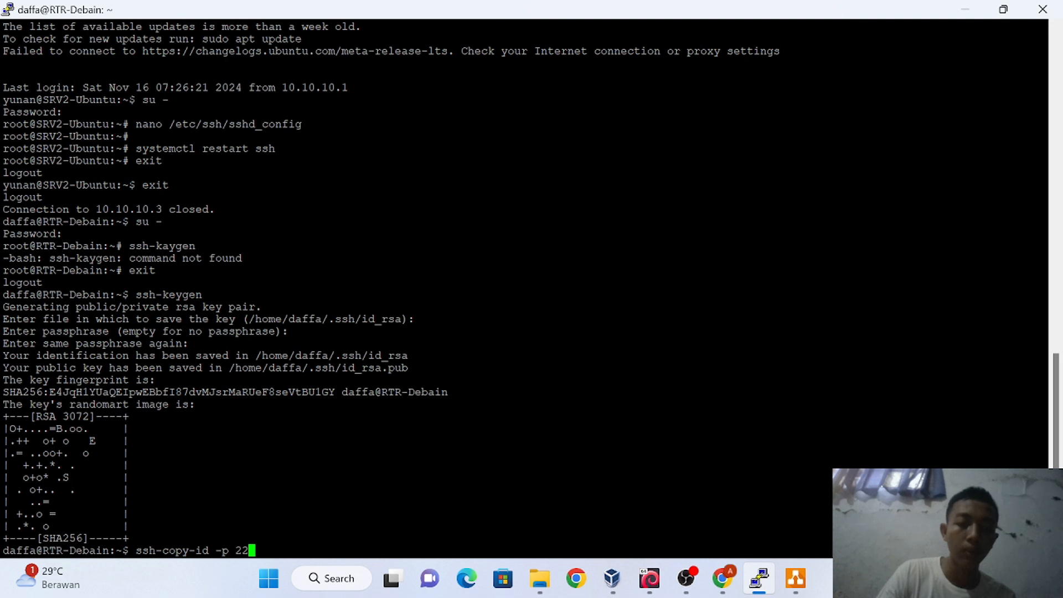
pyautogui.write('12')
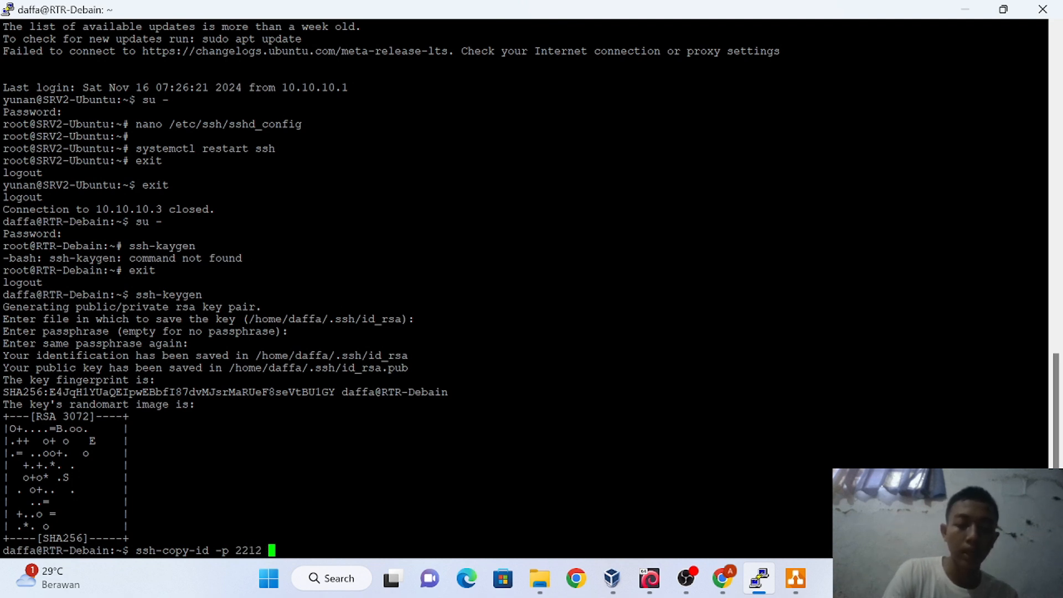
pyautogui.write(' yunan')
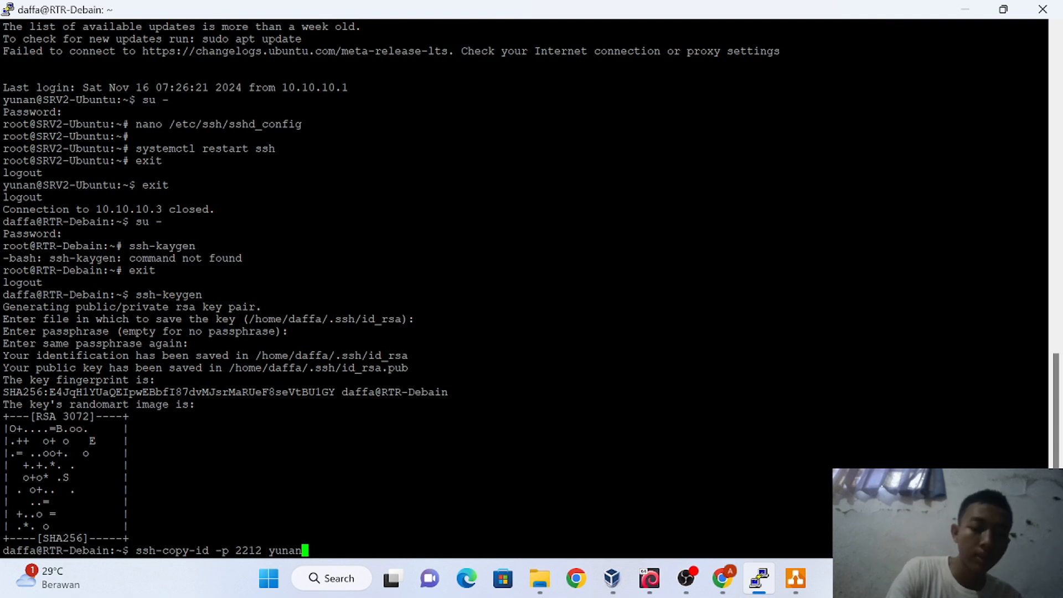
pyautogui.write('@')
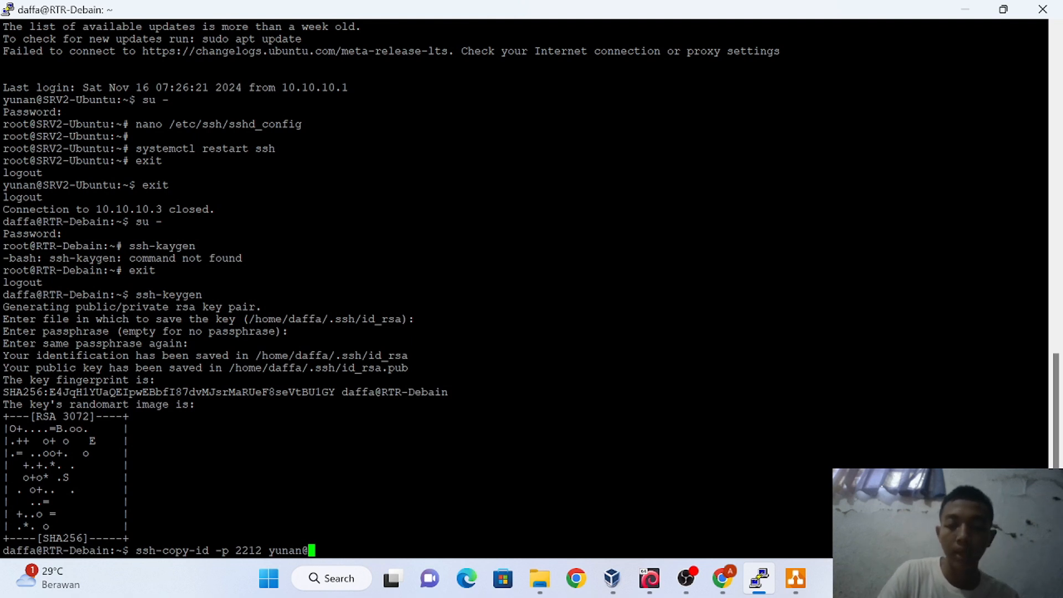
pyautogui.write('10.10.')
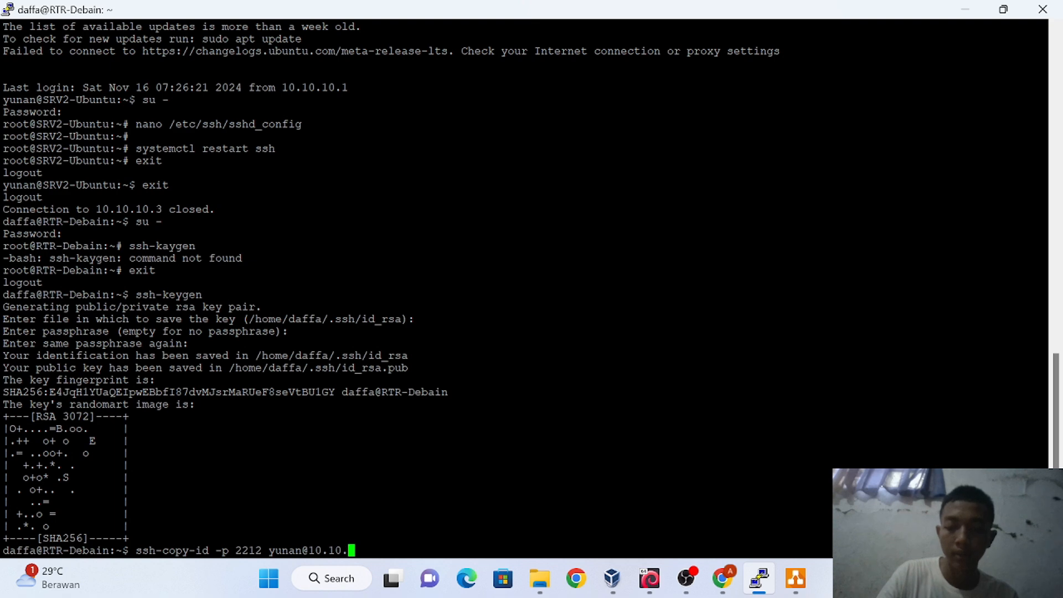
pyautogui.write('10.3')
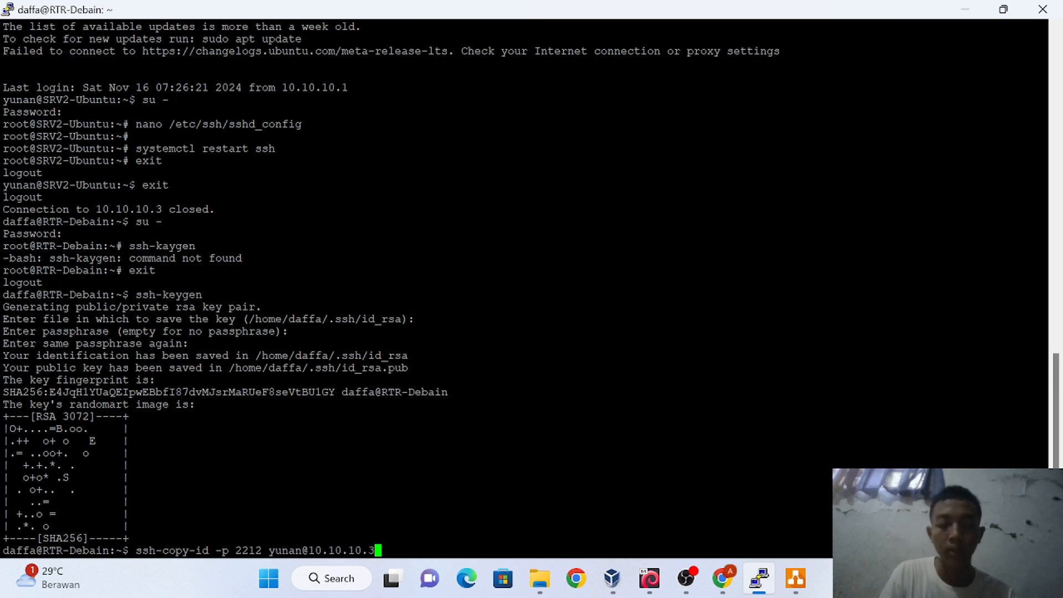
pyautogui.press('Return')
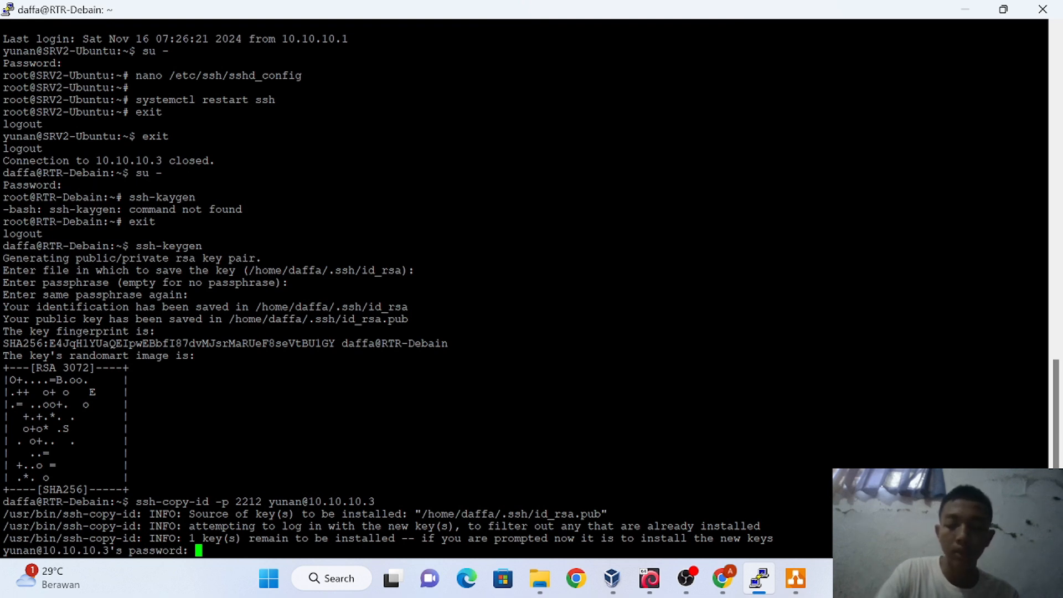
pyautogui.press('Return')
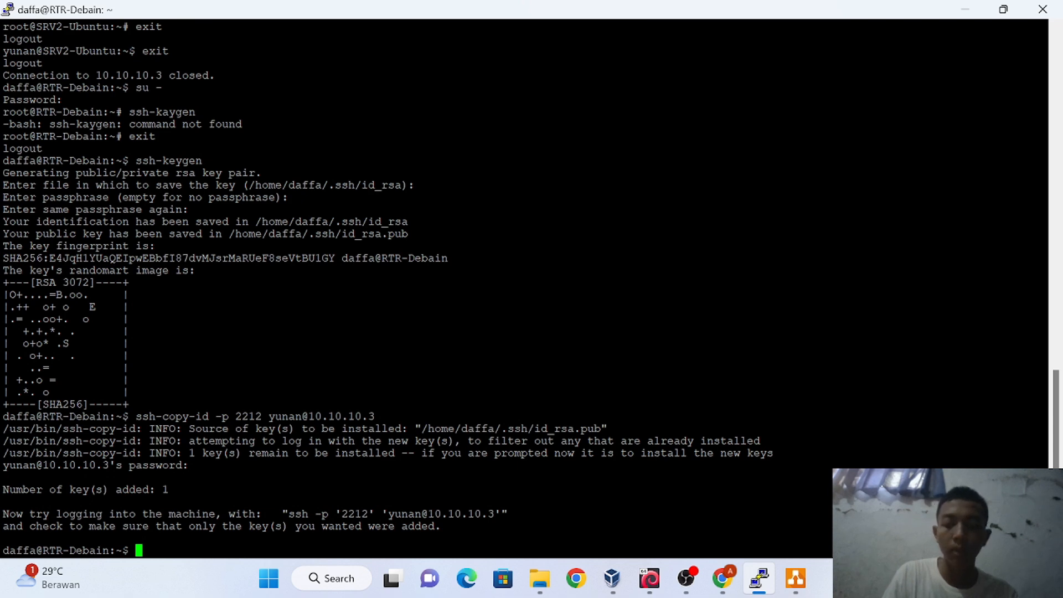
# Rerun the ssh -p 2212 login to 10.10.10.3 from history and sign in to SRV2 with the password
pyautogui.press('Up')
pyautogui.press('Up')
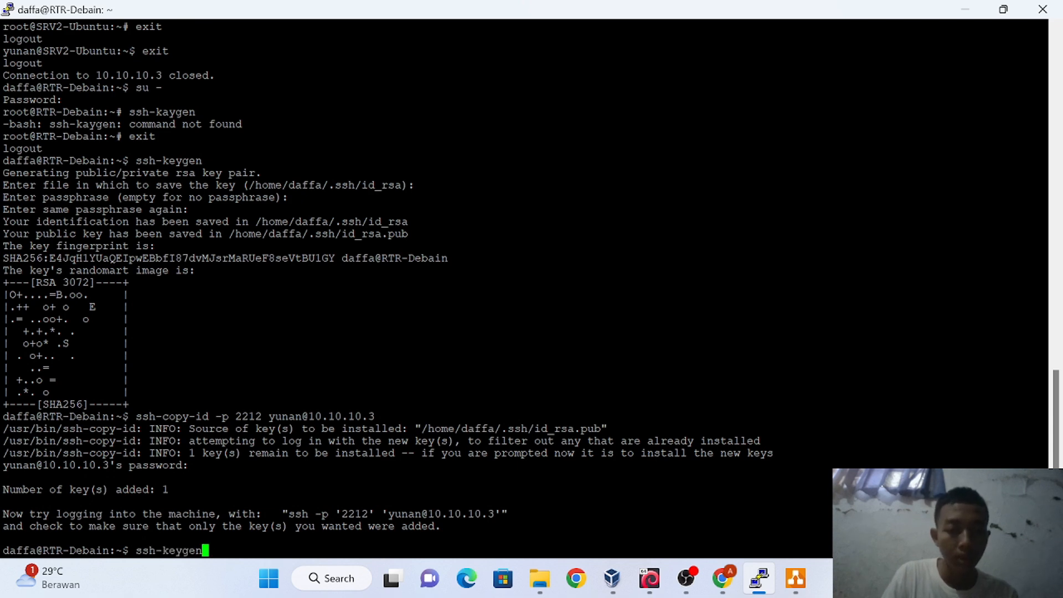
pyautogui.press('Up')
pyautogui.press('Down')
pyautogui.press('Up')
pyautogui.press('Up')
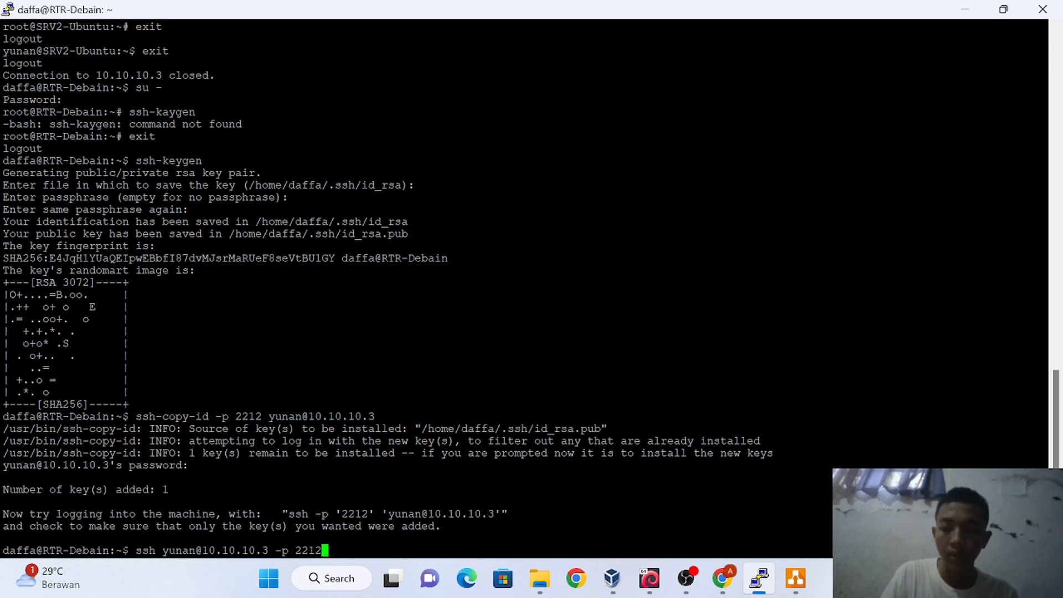
pyautogui.press('Return')
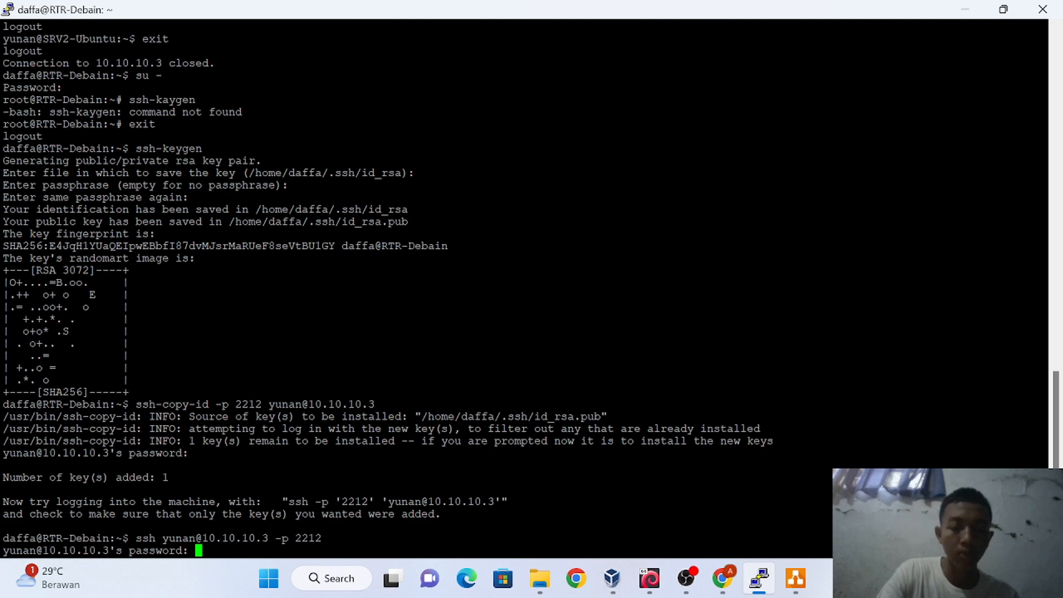
pyautogui.press('Return')
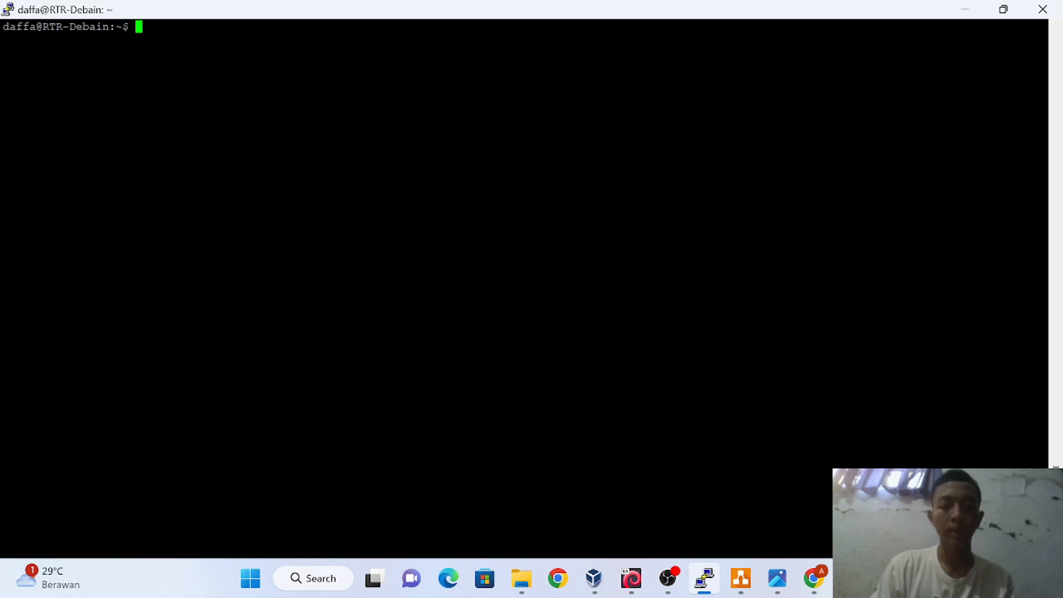
# Start ssh-agent with a /bin/bash shell, correcting the mistyped shell path
pyautogui.write('ssh')
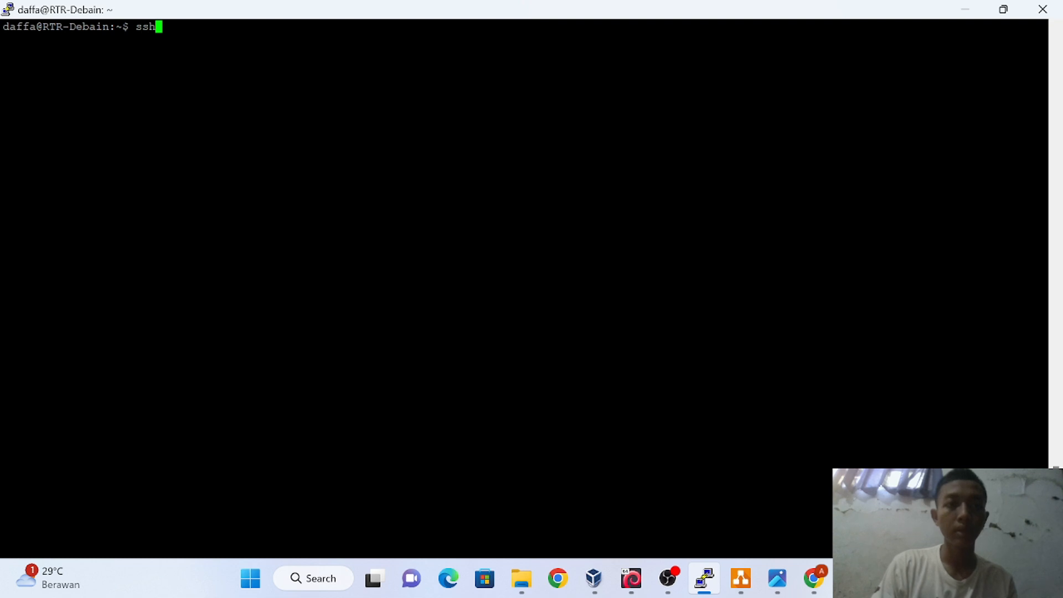
pyautogui.write('-')
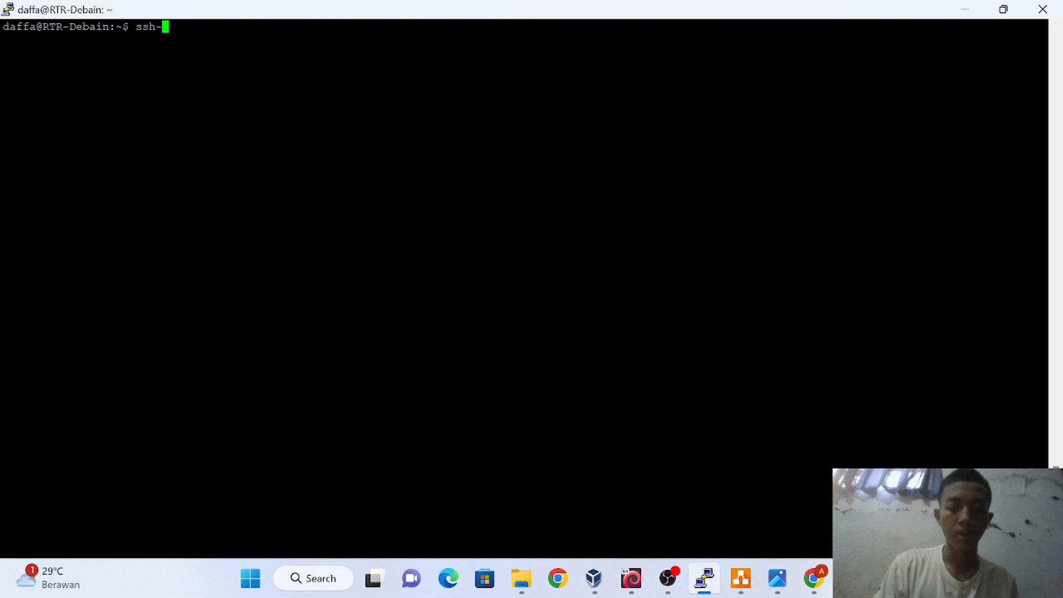
pyautogui.write('agent')
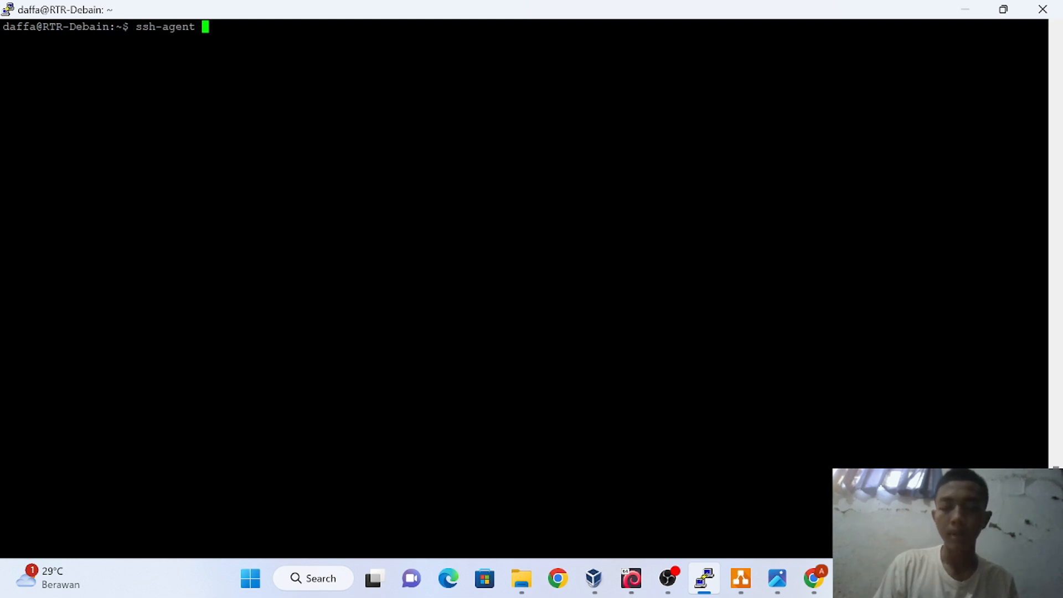
pyautogui.write(' /bi')
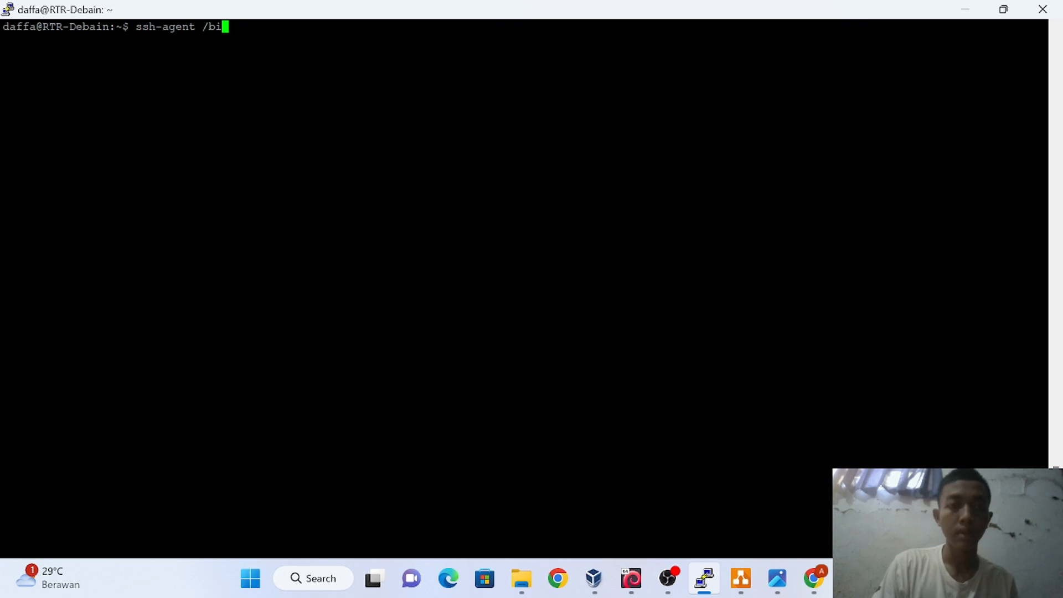
pyautogui.write('n')
pyautogui.write('/bas')
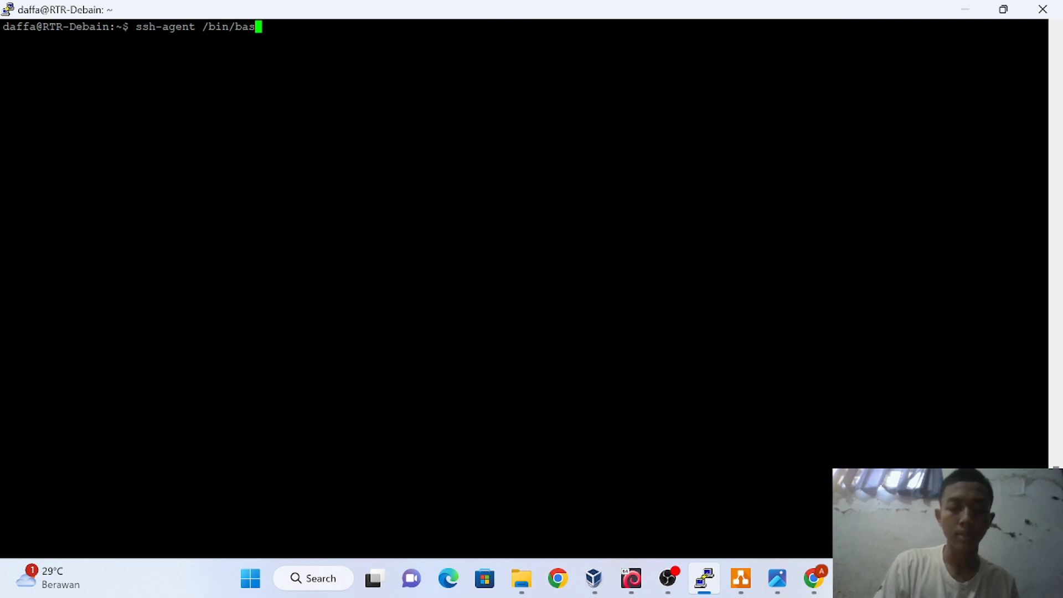
pyautogui.write('h/')
pyautogui.press('Return')
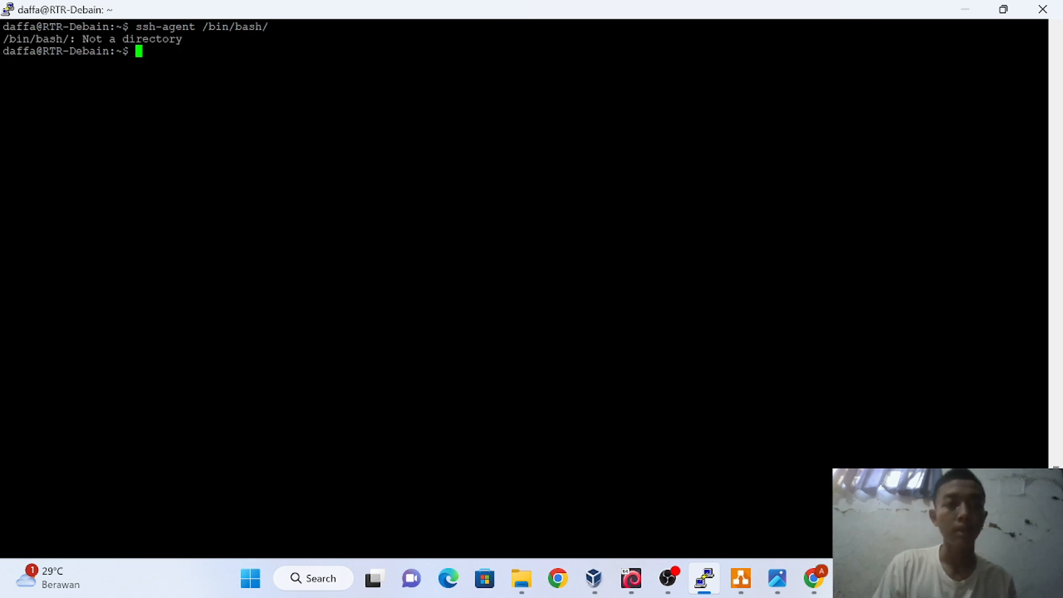
pyautogui.press('Up')
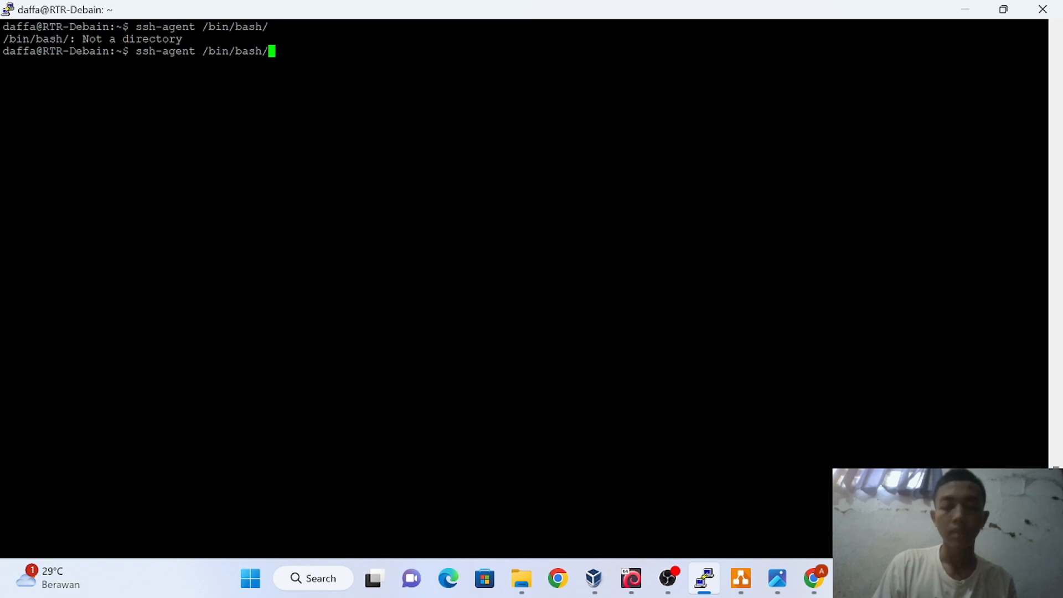
pyautogui.press('BackSpace')
pyautogui.press('Return')
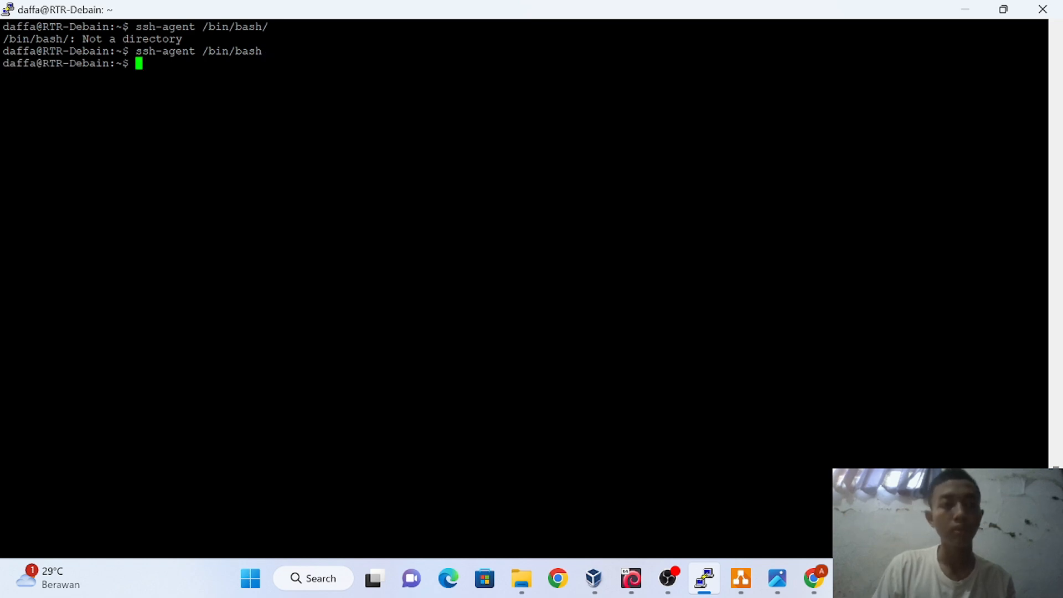
# Load the id_rsa key into the agent with ssh-add and its passphrase
pyautogui.write('ssh')
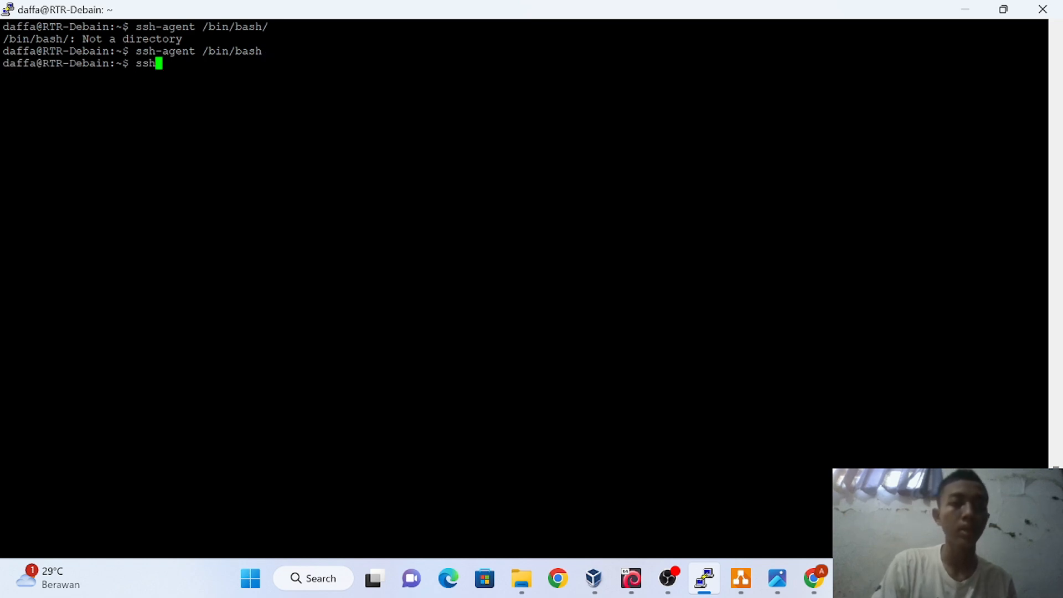
pyautogui.write('-aad')
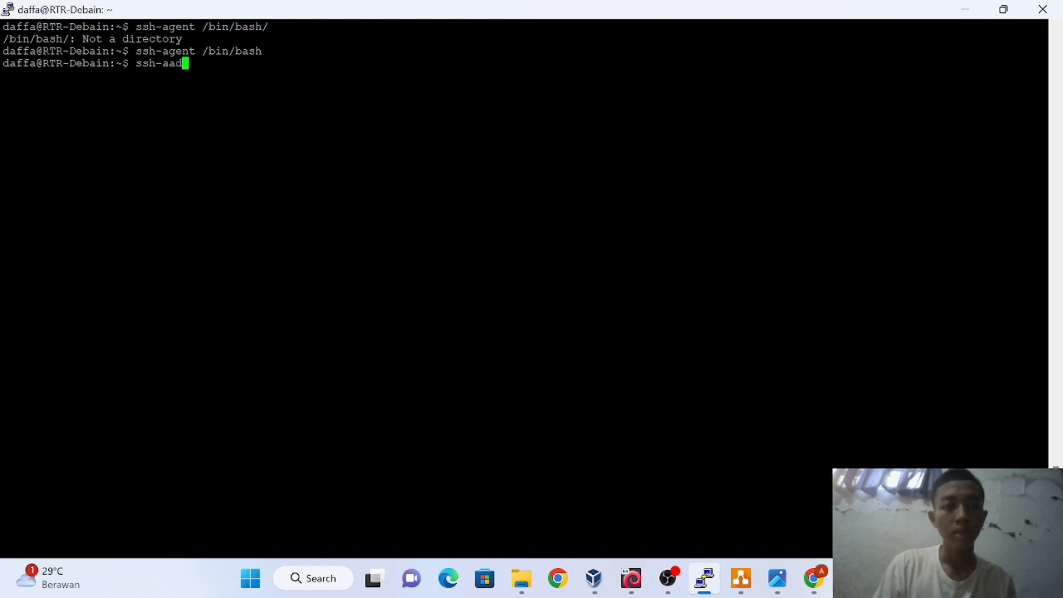
pyautogui.press('BackSpace')
pyautogui.press('BackSpace')
pyautogui.write('d')
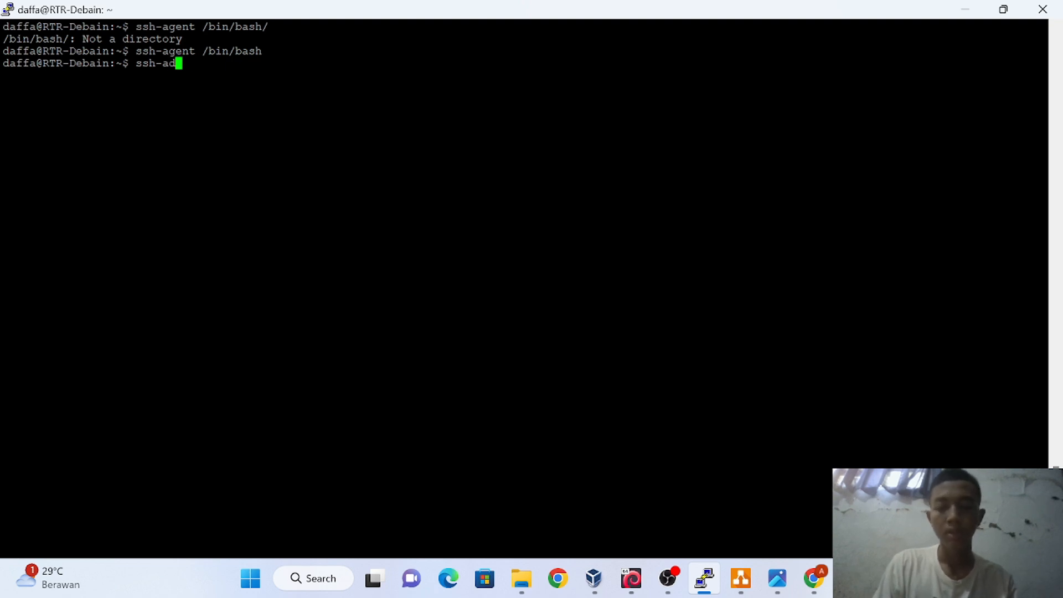
pyautogui.write('d')
pyautogui.press('Return')
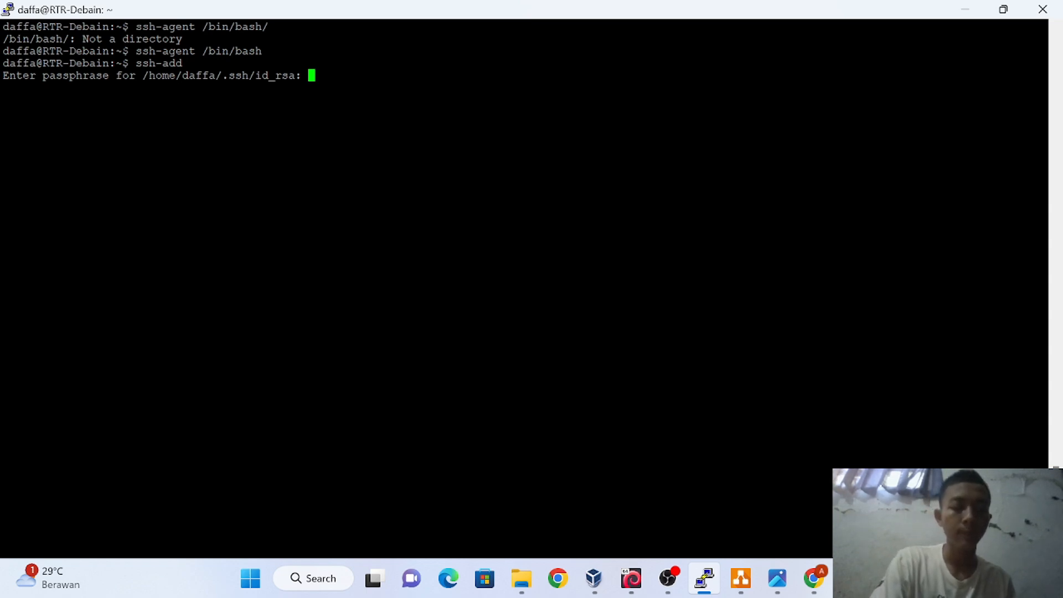
pyautogui.press('Return')
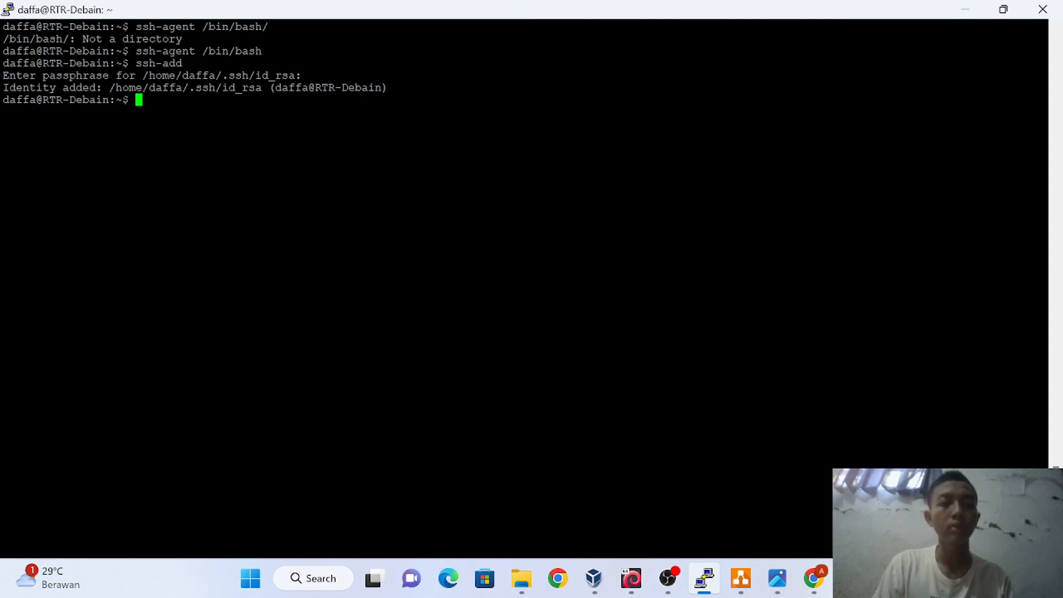
# Log in to SRV2-Ubuntu at 10.10.10.3 on port 2212 with the recalled ssh command
pyautogui.press('Up')
pyautogui.press('Up')
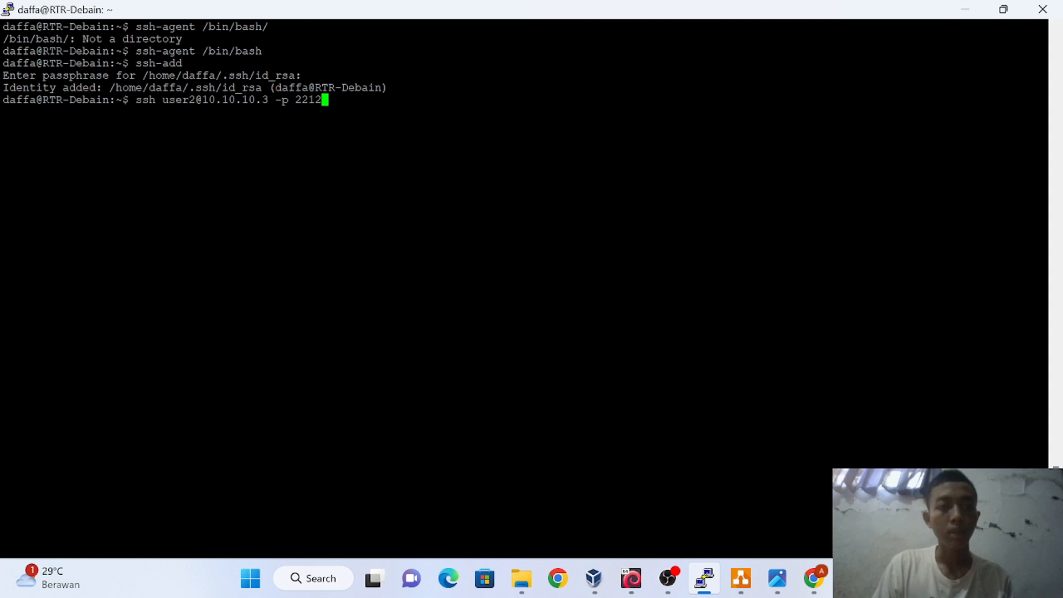
pyautogui.press('Return')
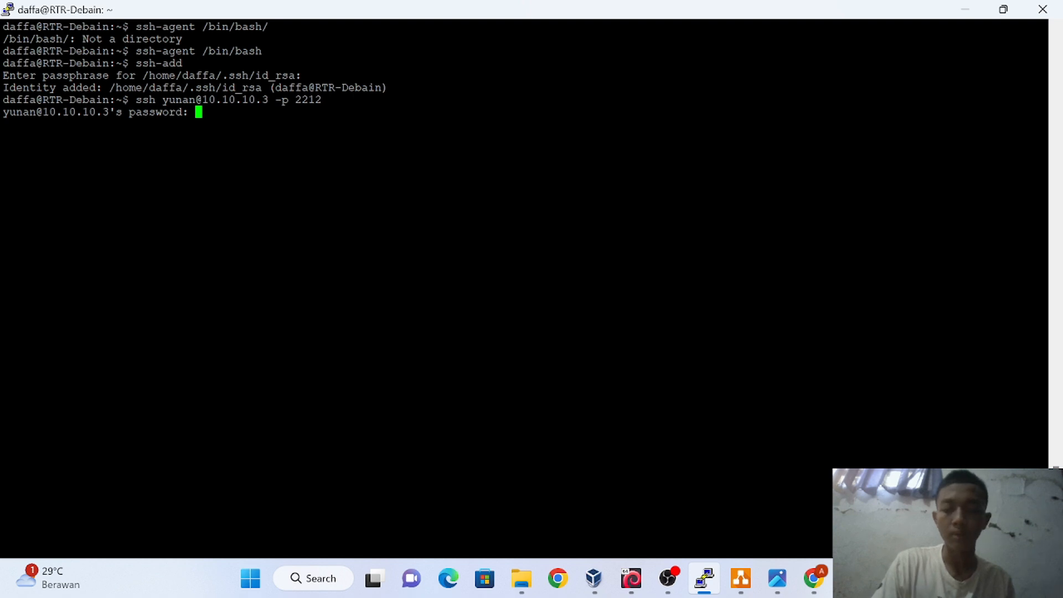
pyautogui.press('Return')
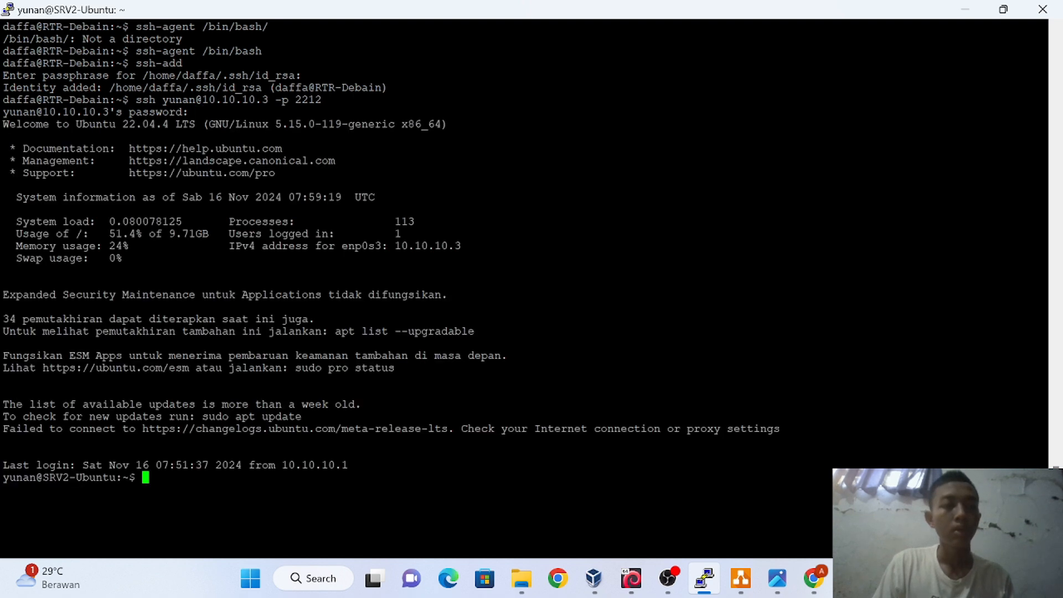